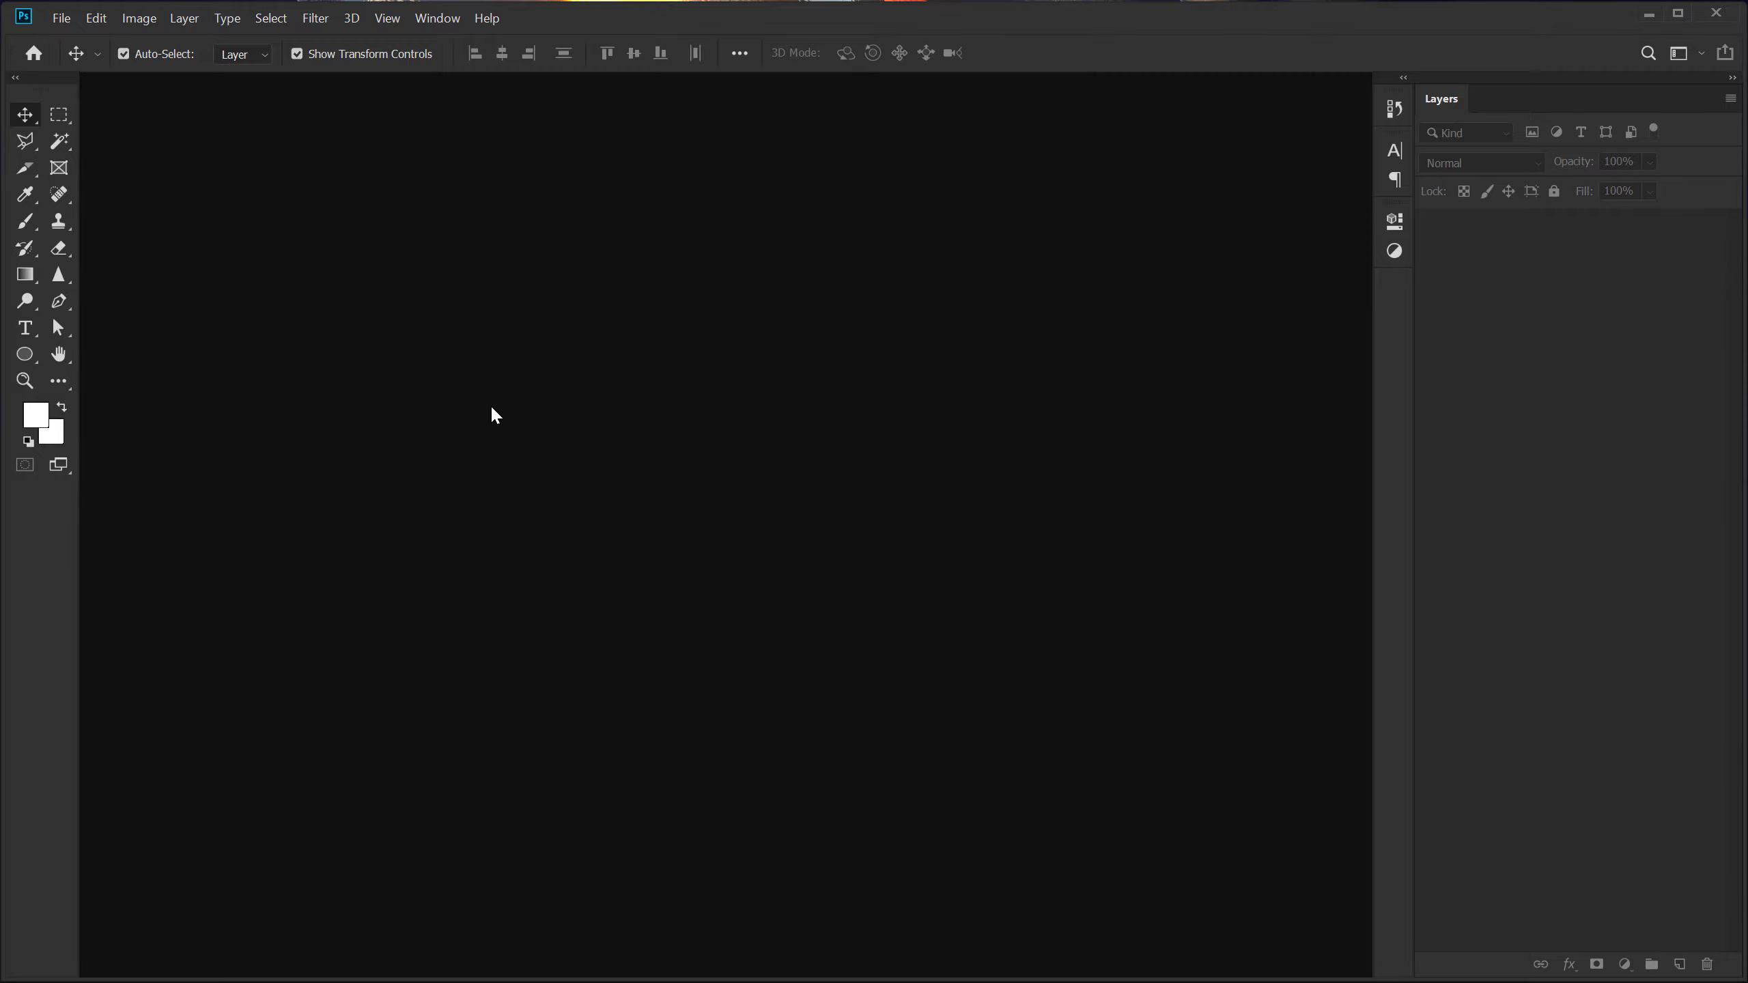
Create a new 1920×1080 px, 300 ppi document named Design
key("ctrl+n")
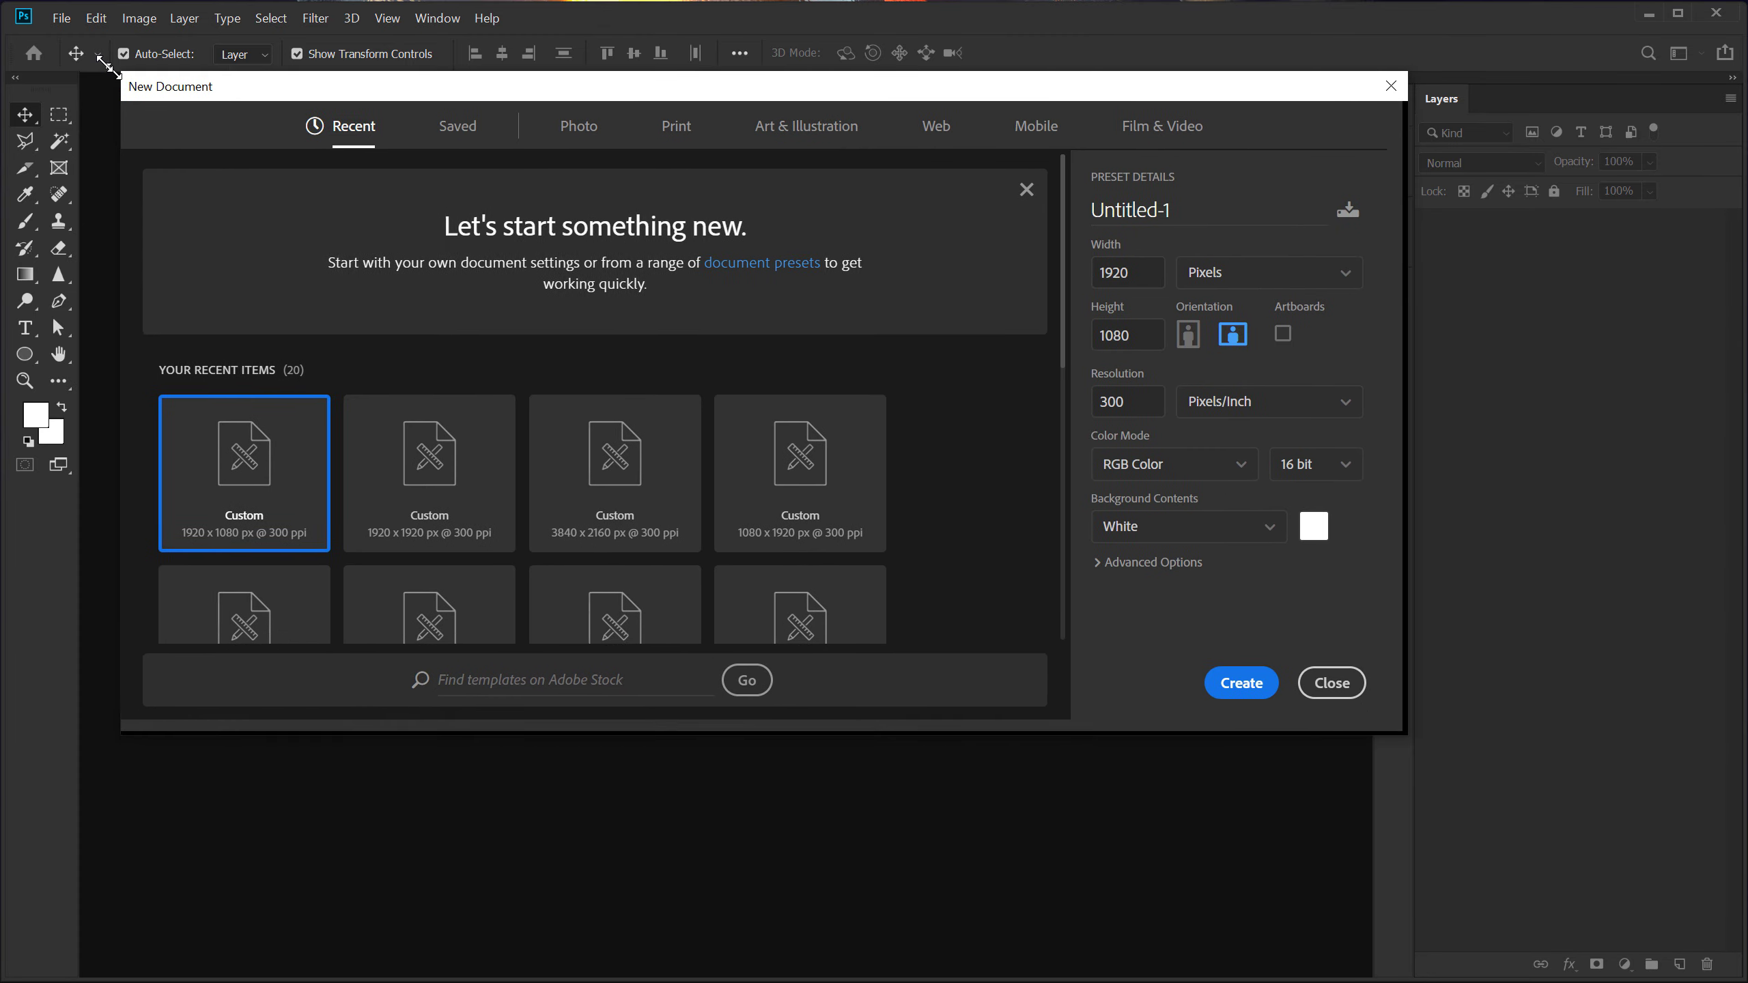
left_click(1182, 205)
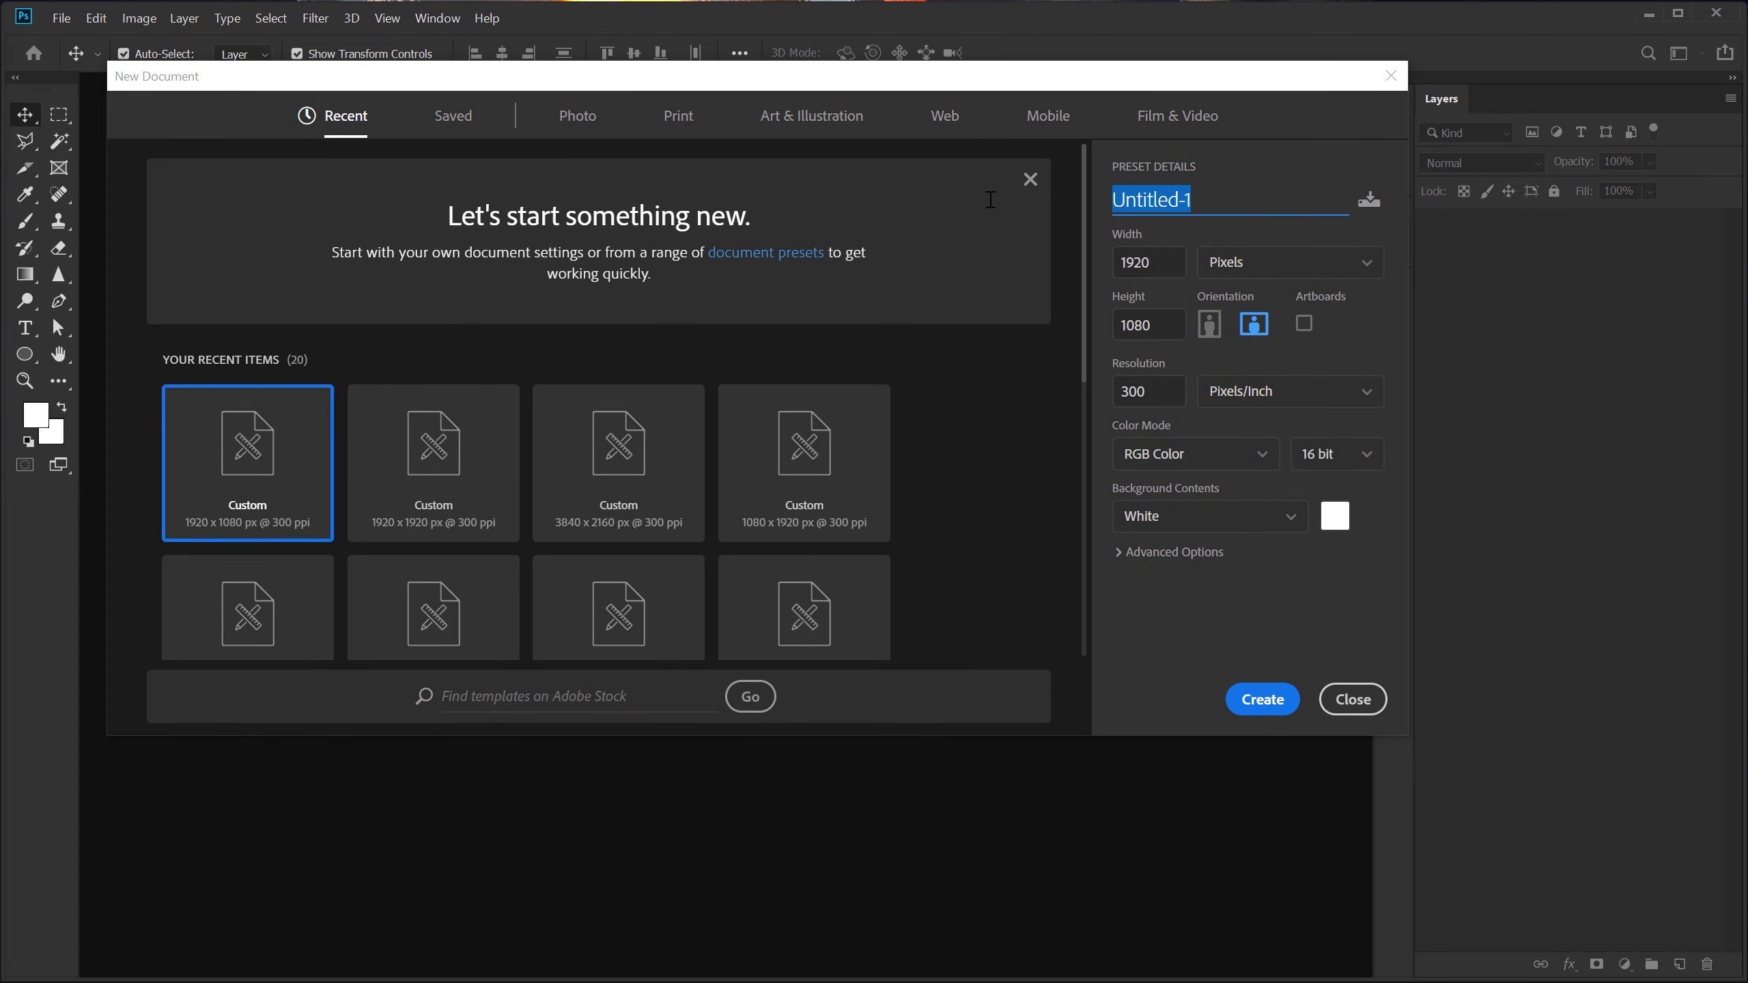
type("Design")
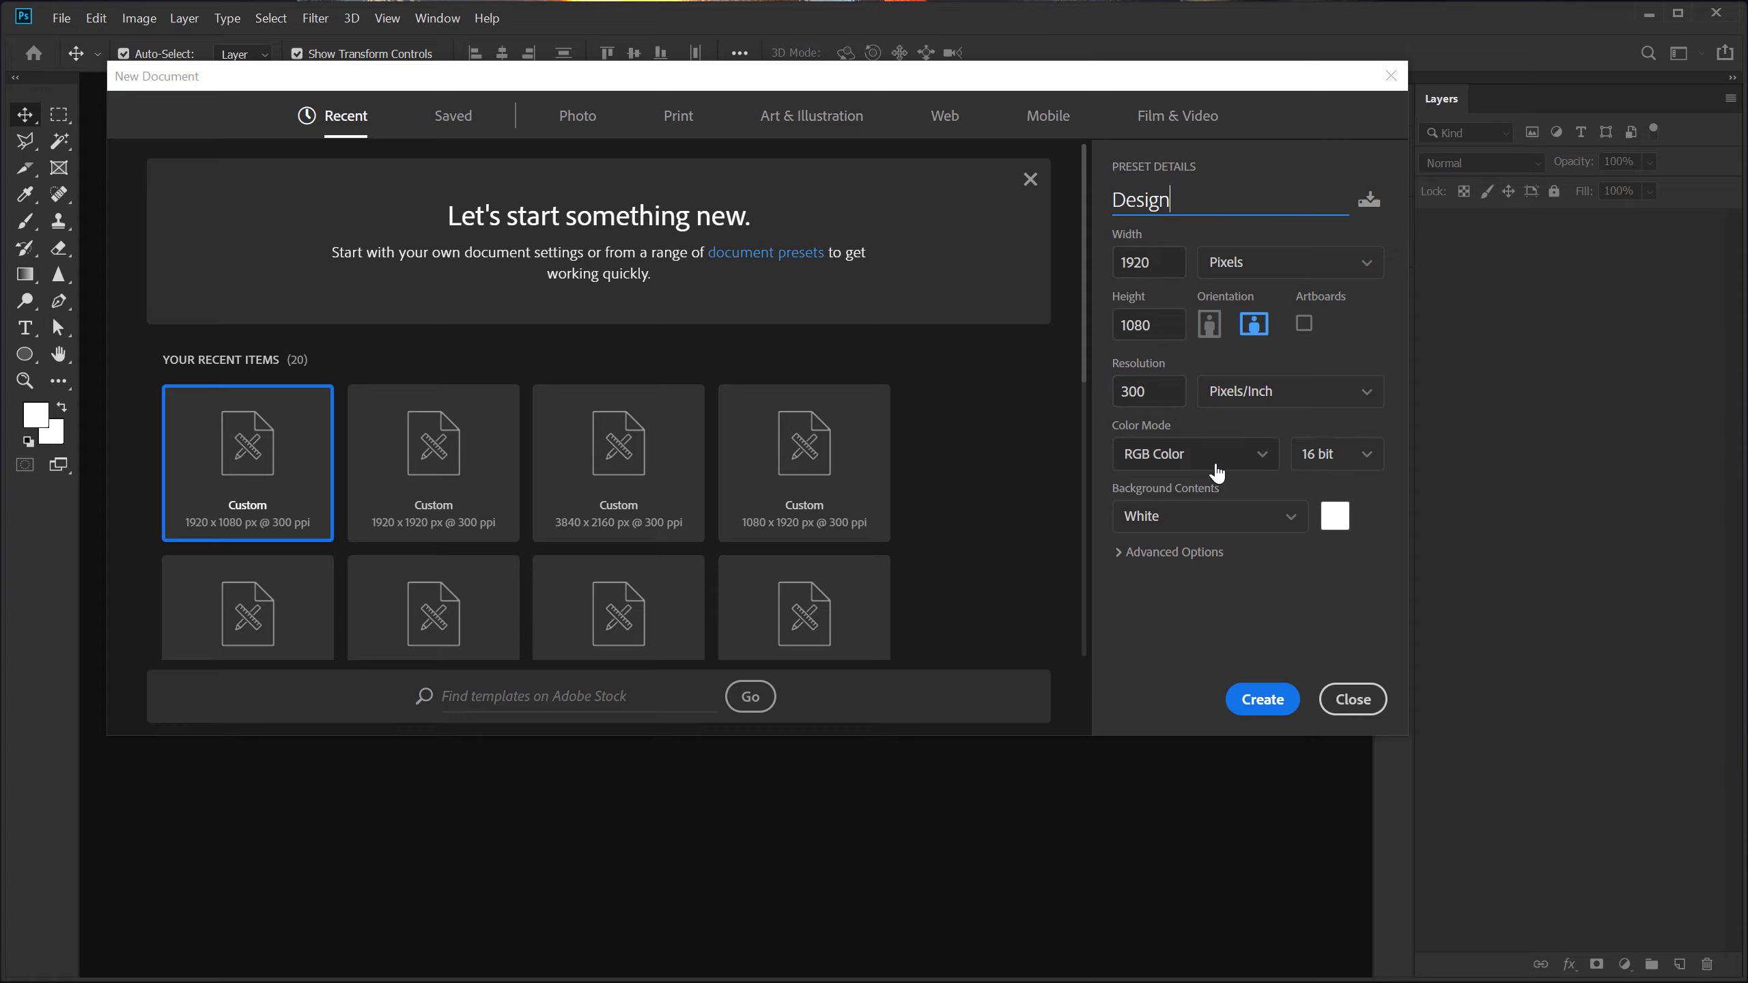
left_click(1252, 712)
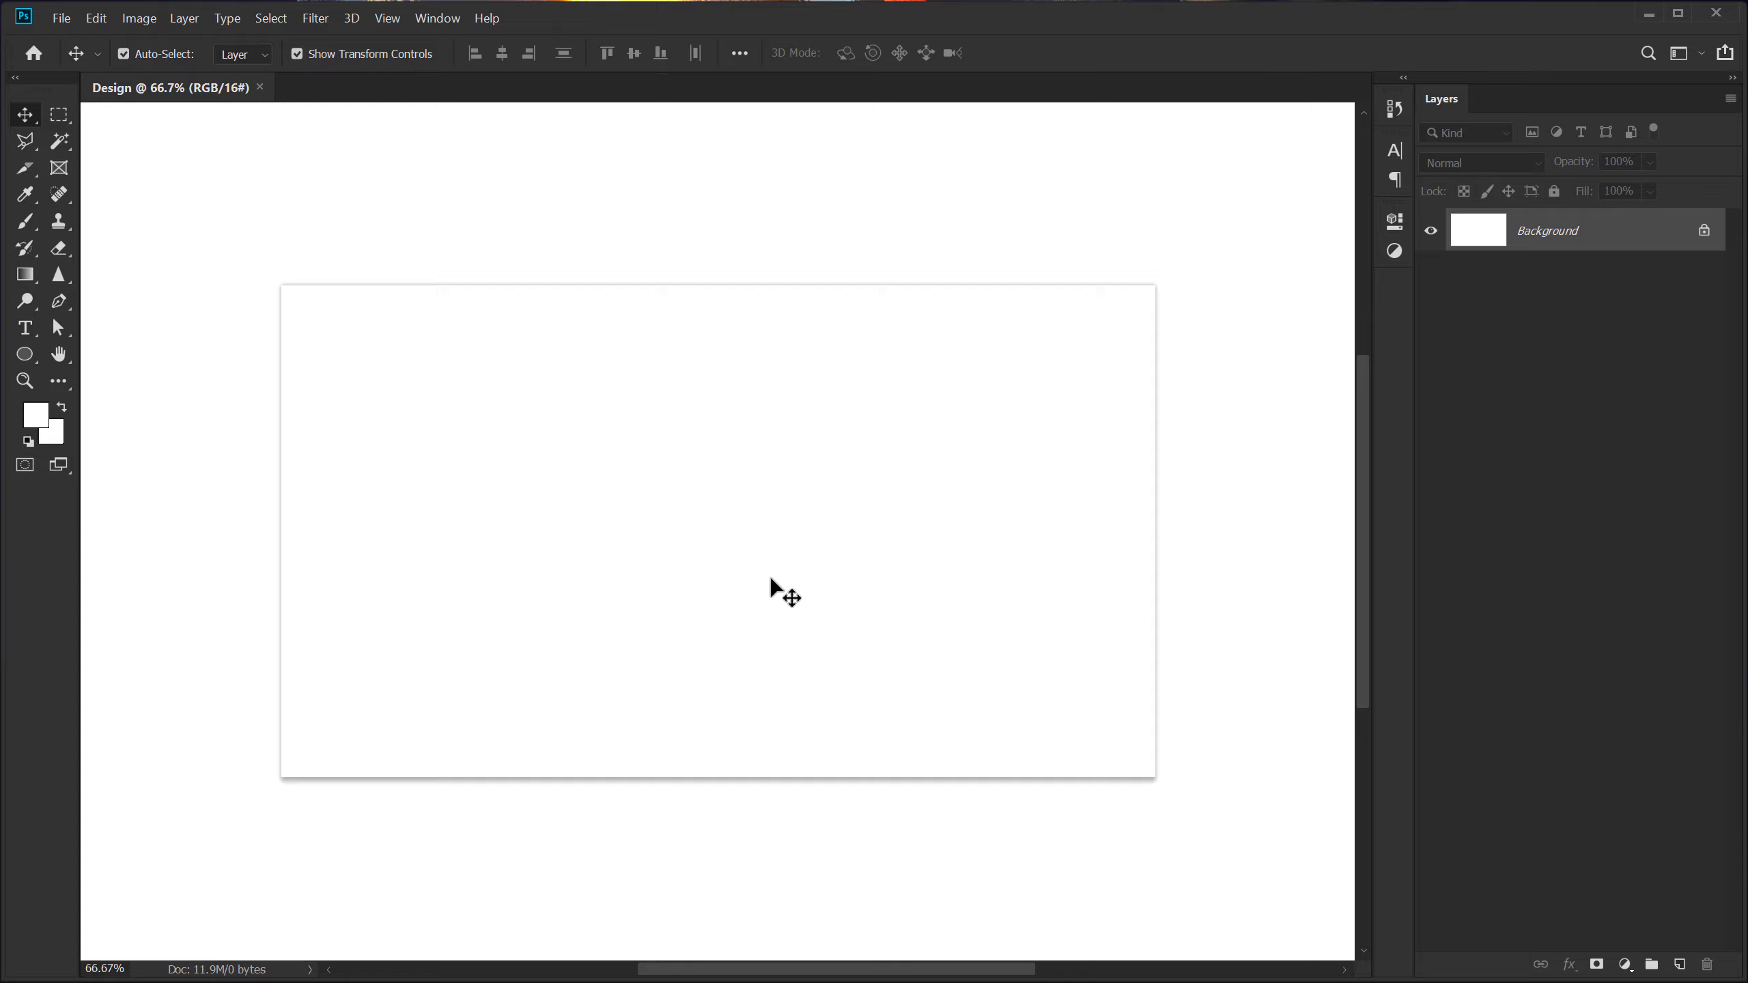
Unlock the Background layer and rename it BG
scroll(906, 596, "up", 1)
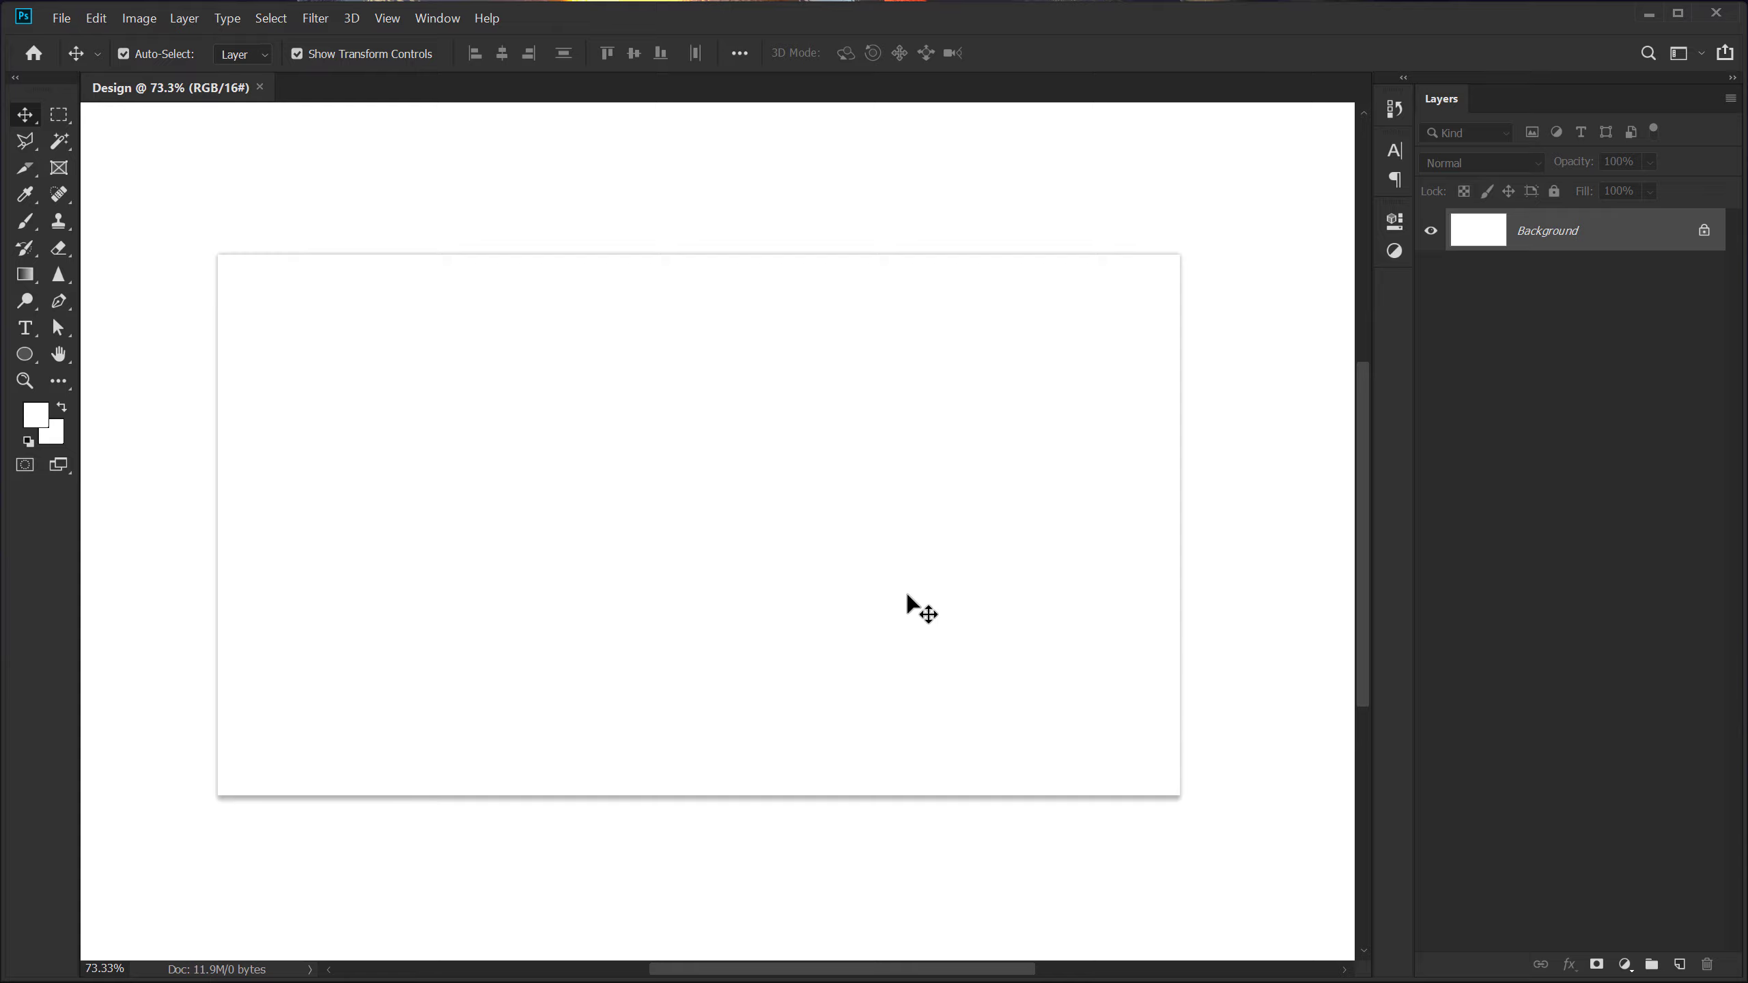
left_click(1702, 231)
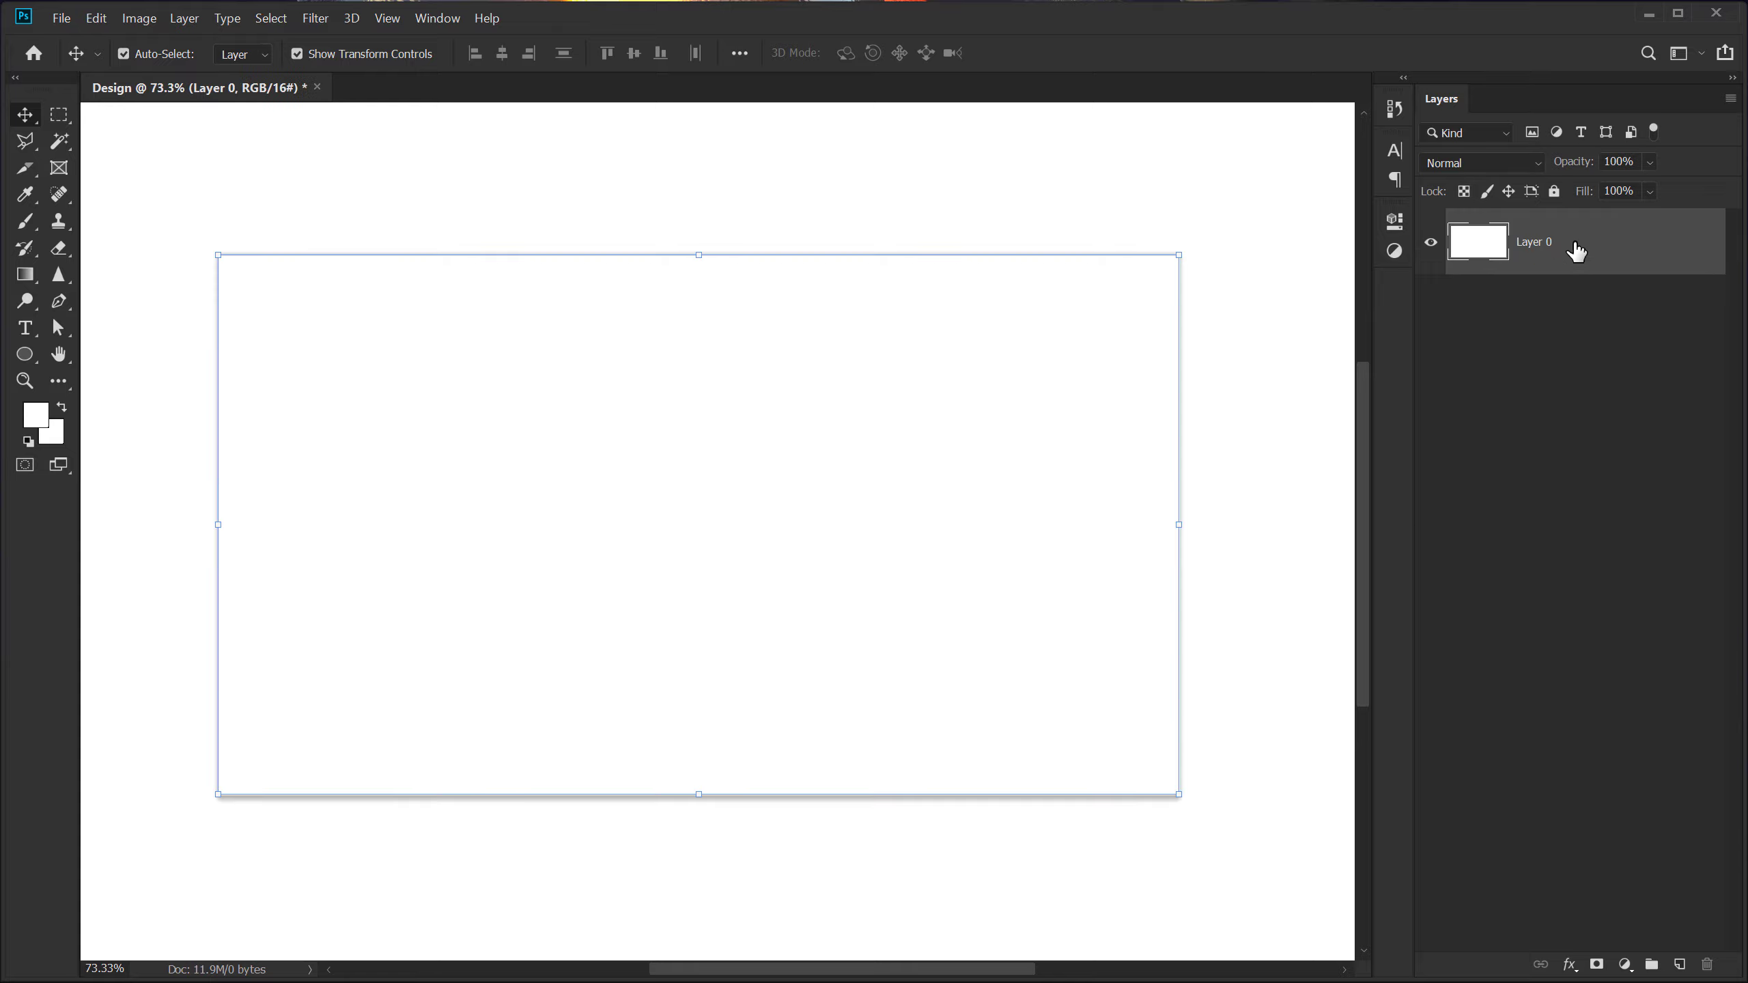
double_click(1548, 243)
type("BG")
left_click(1502, 350)
left_click(1520, 260)
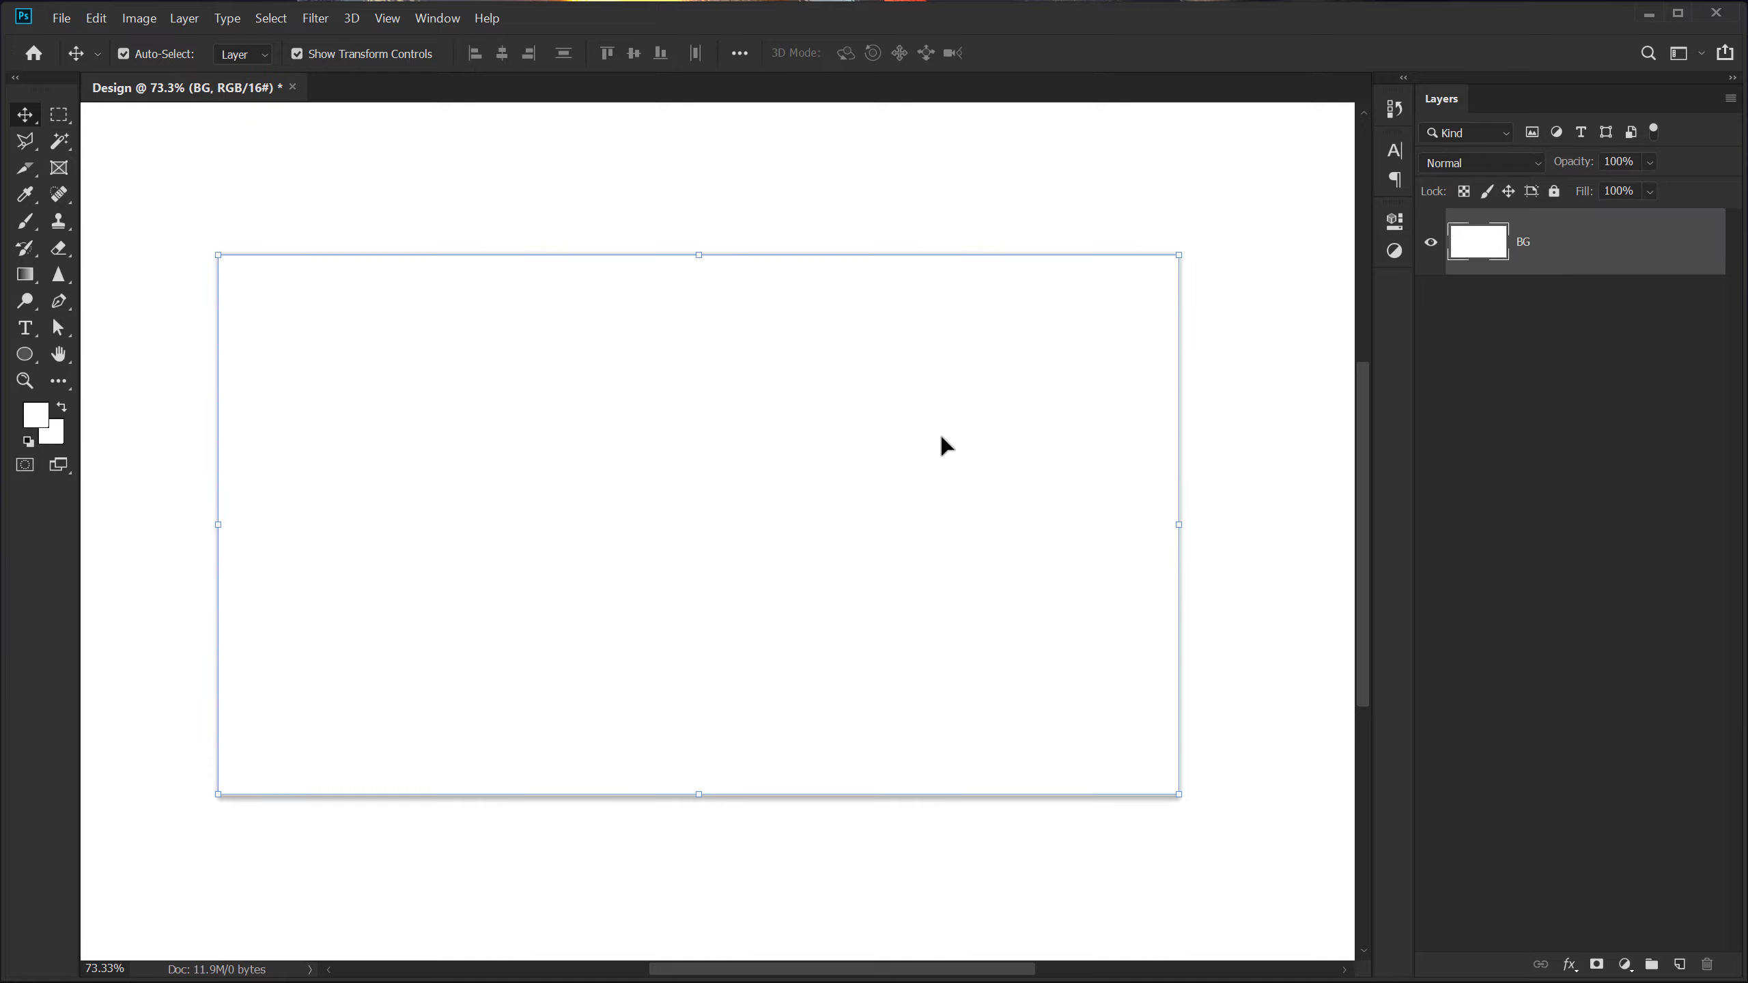
Add a Gradient Overlay to BG with colour stops 212547 and 161c30
left_click(1569, 964)
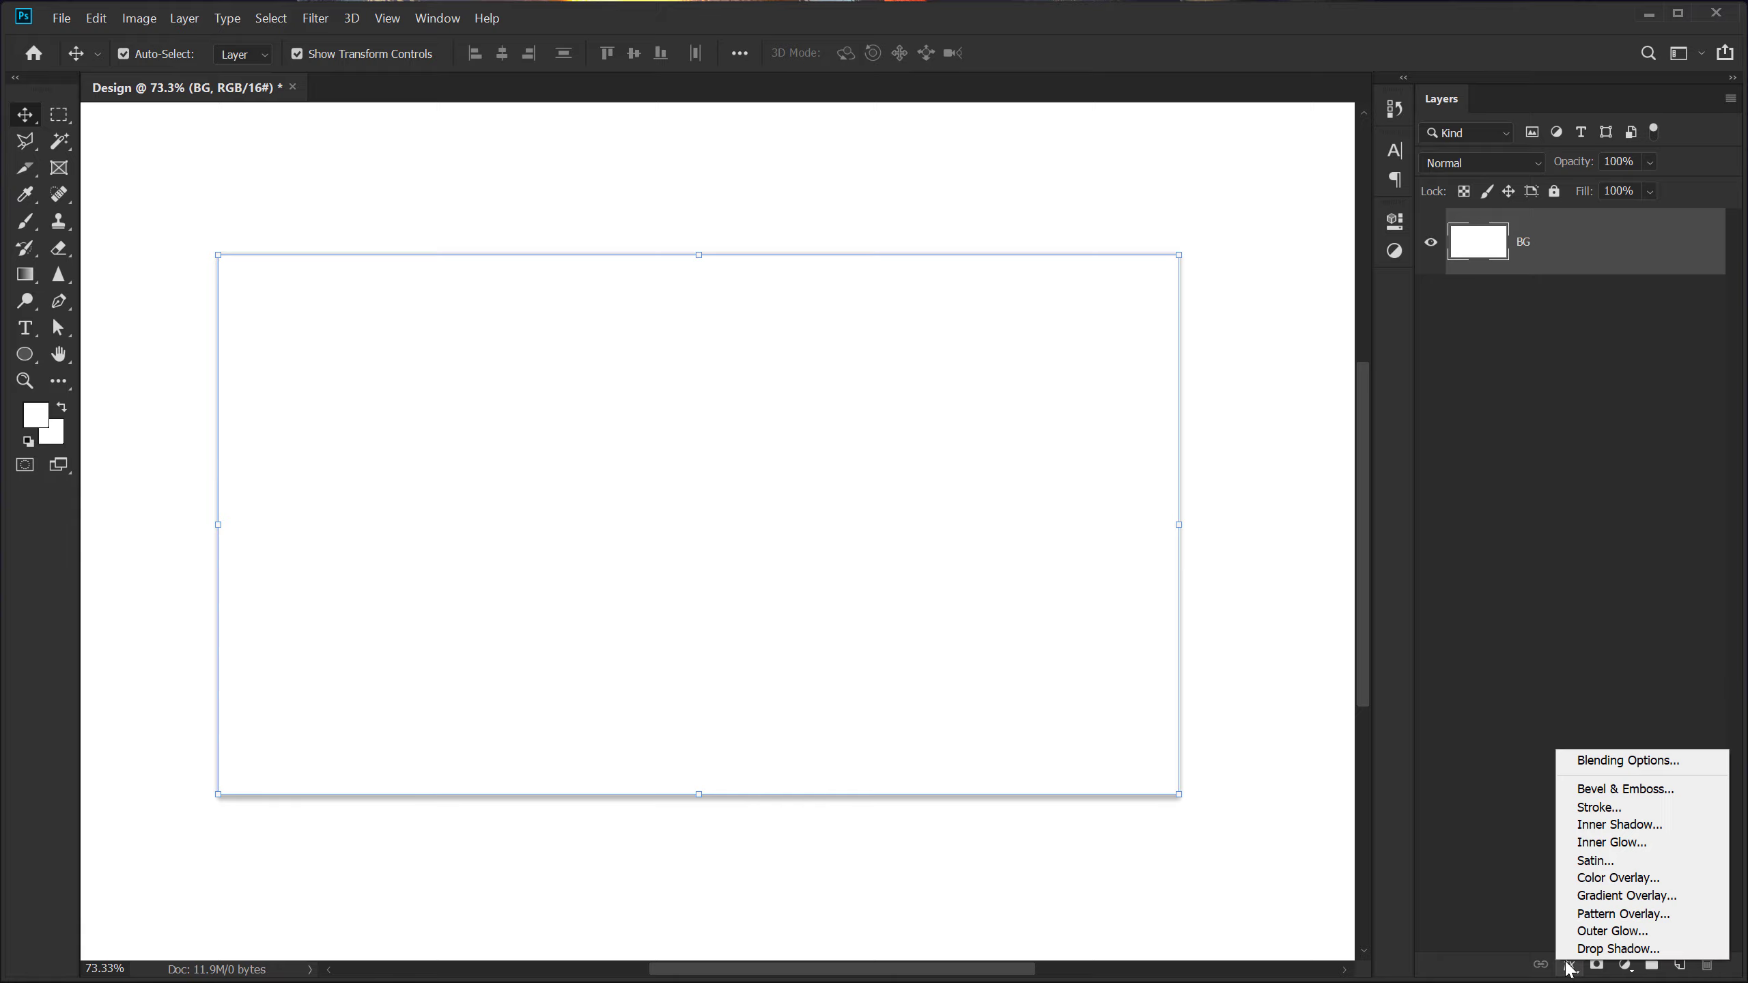
left_click(1629, 895)
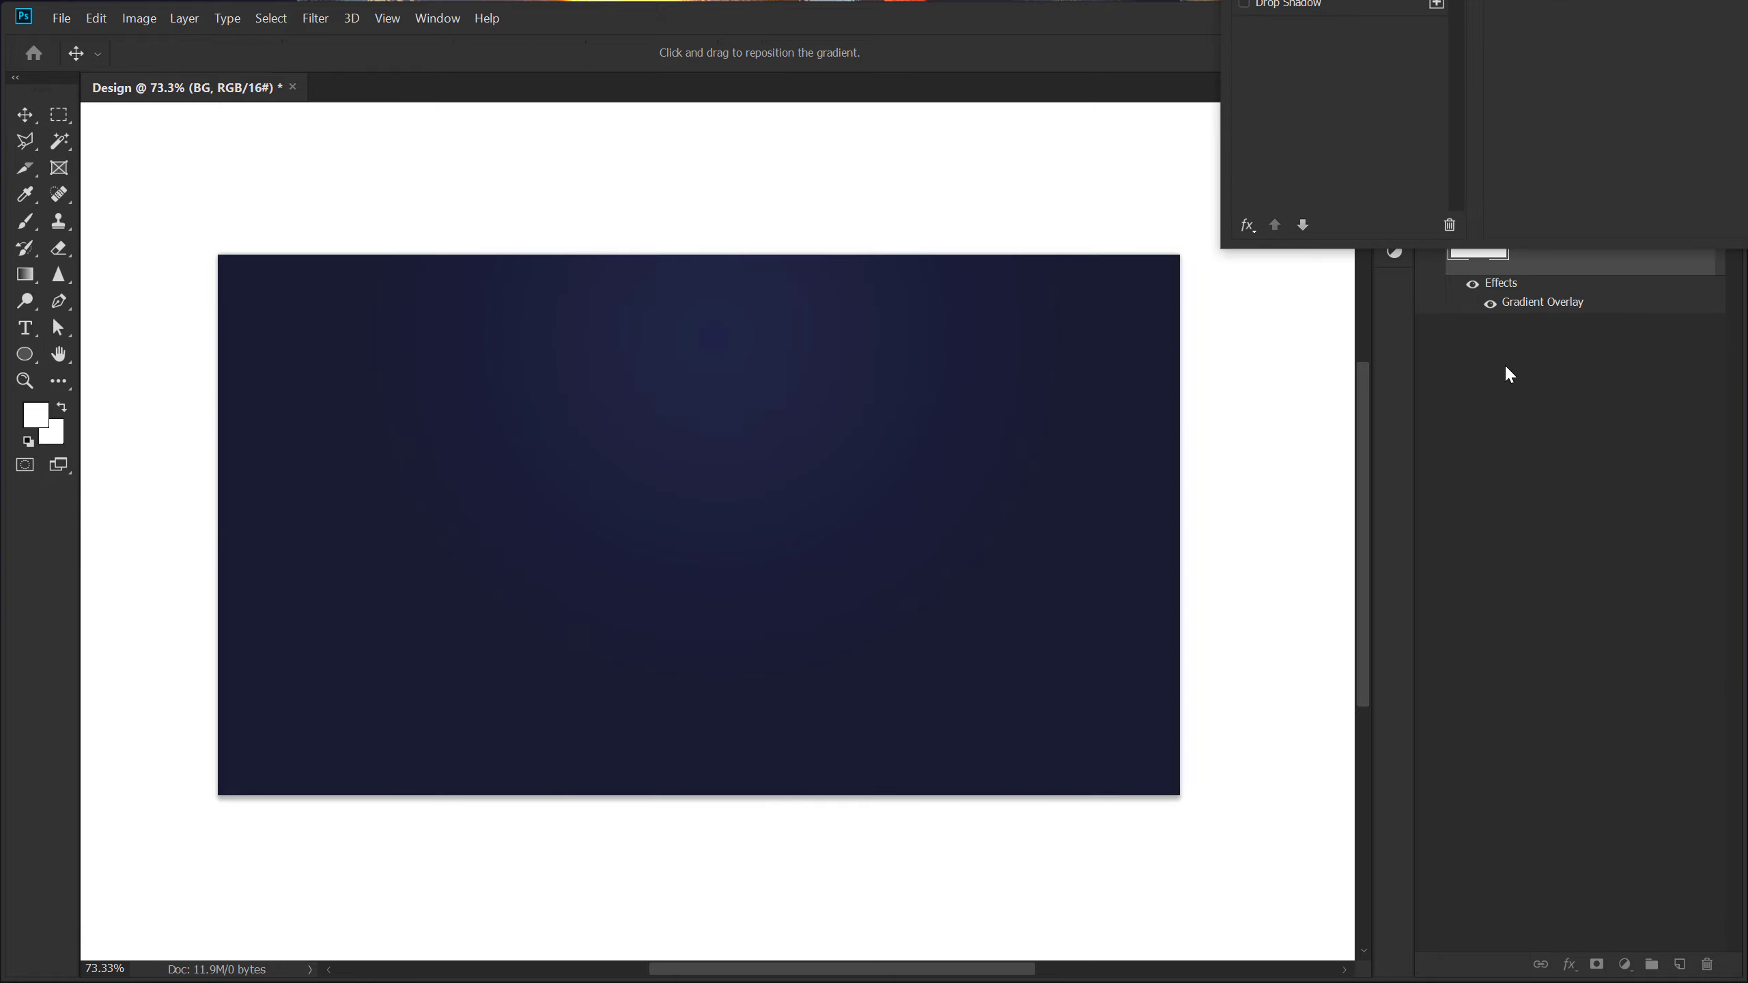
left_click_drag(1632, 0, 1205, 303)
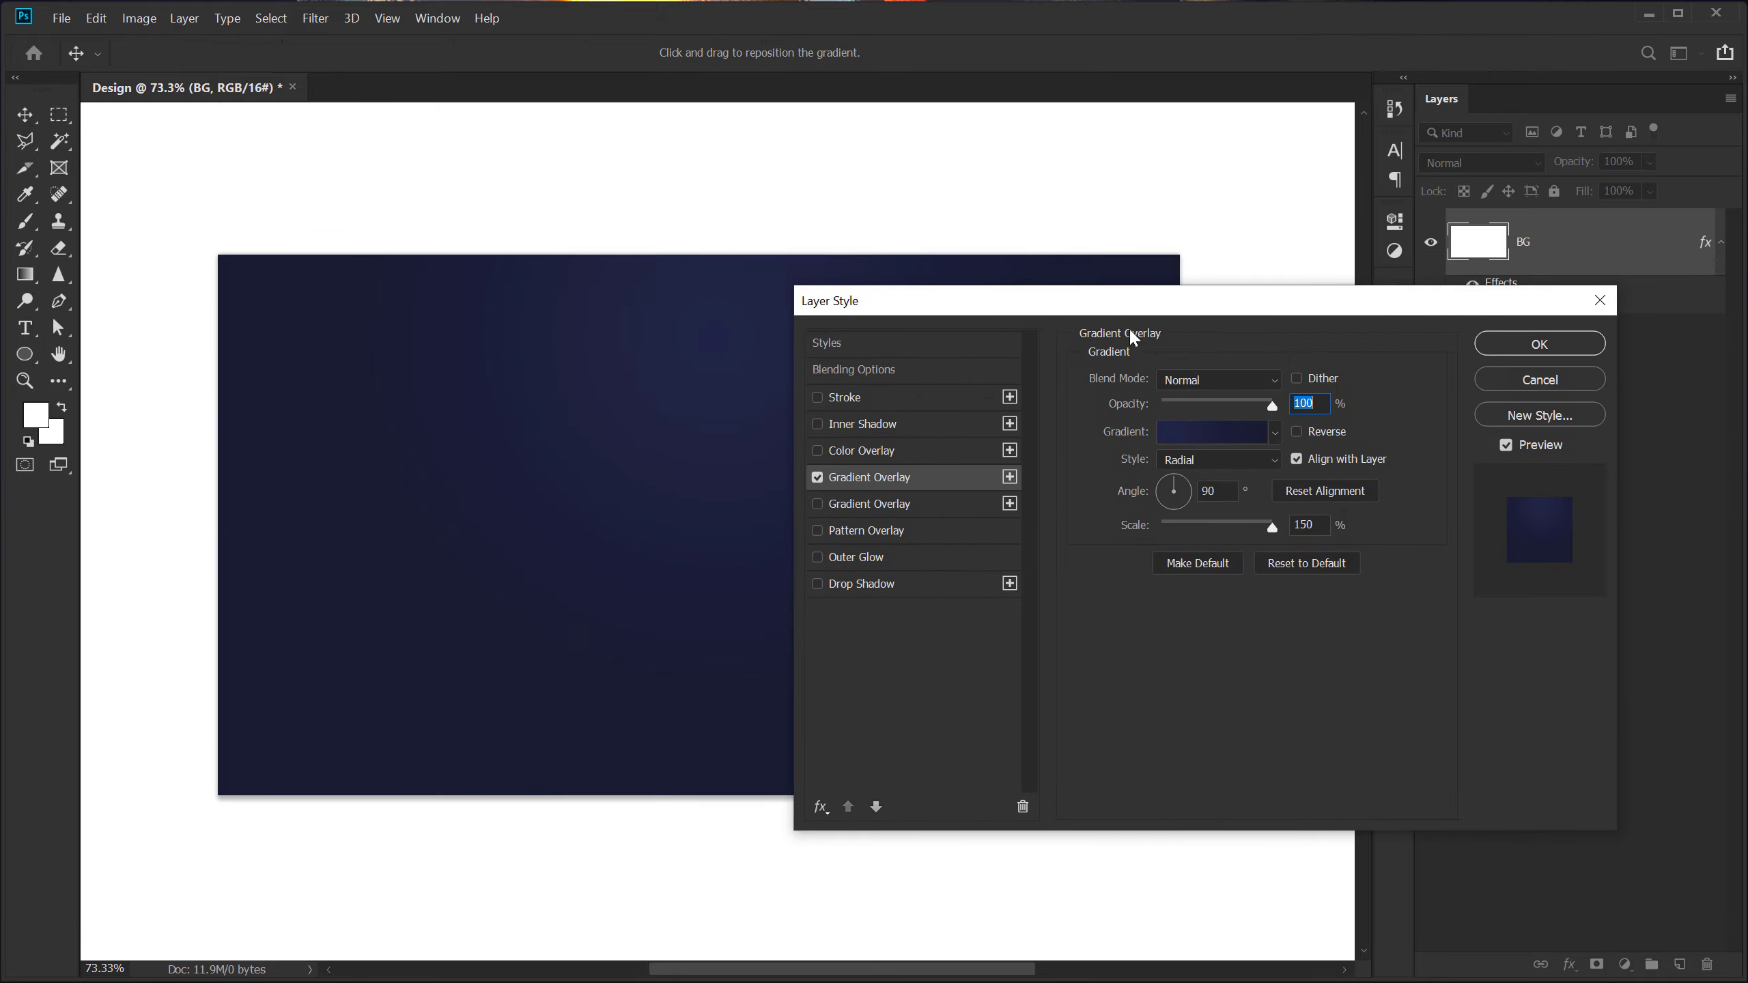
left_click(1211, 433)
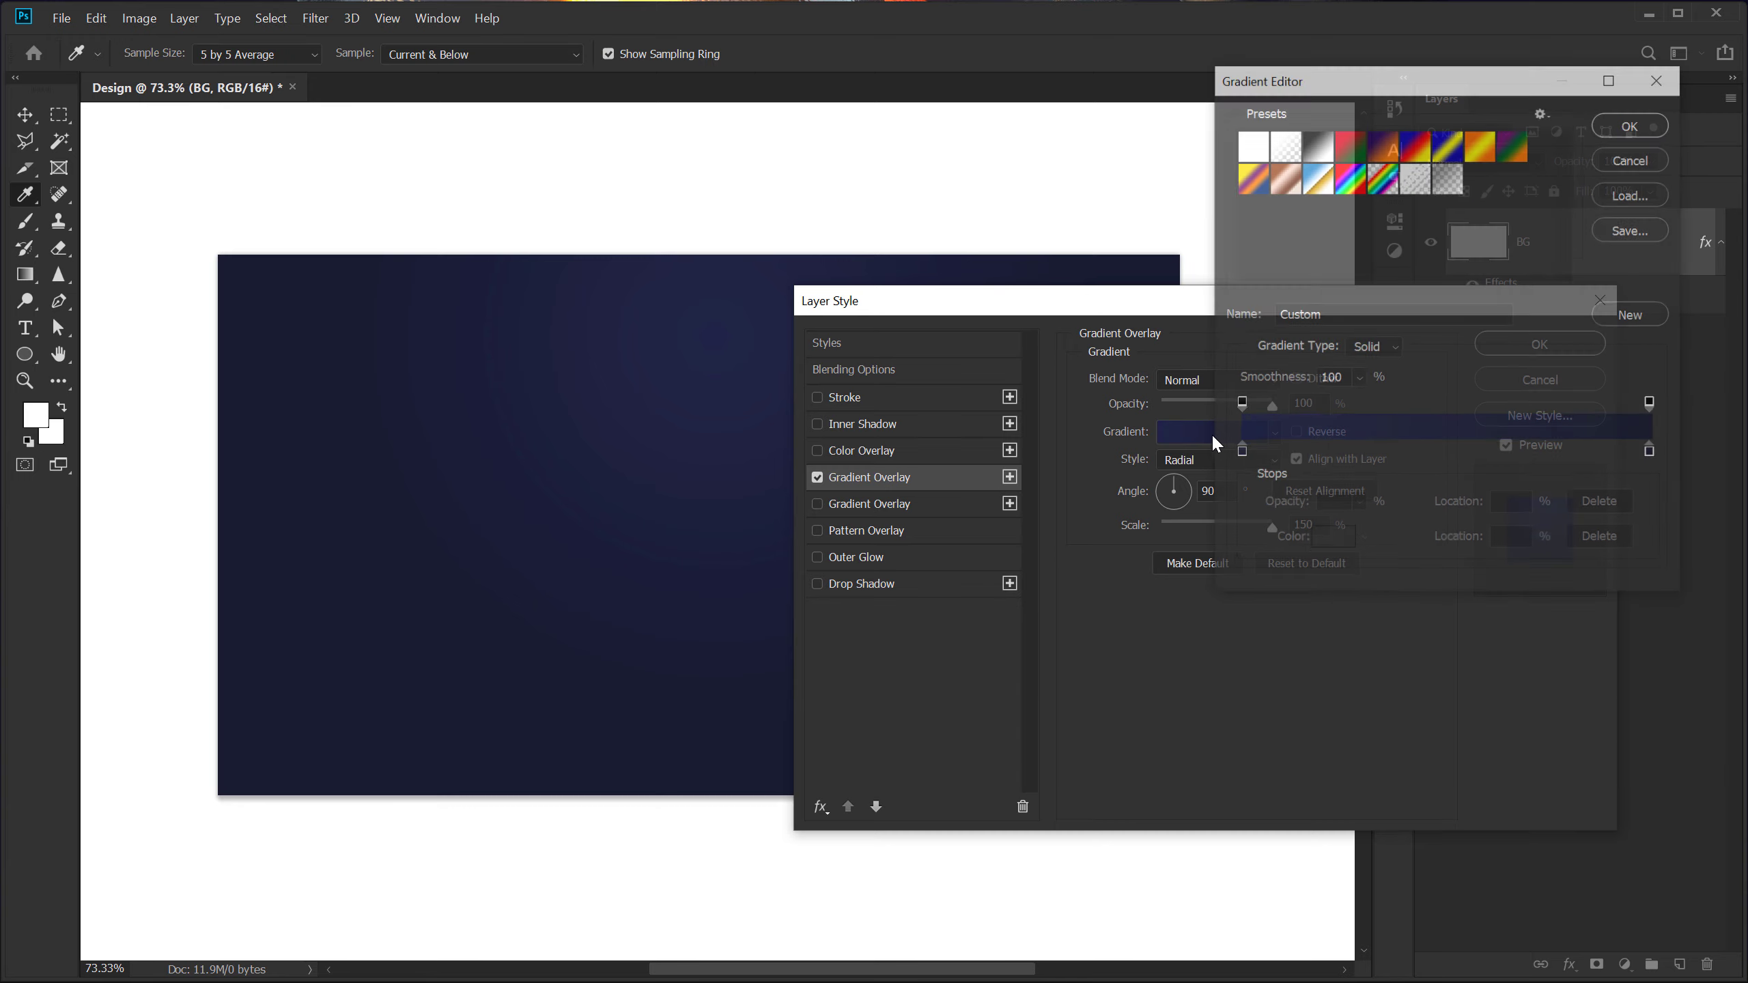
left_click_drag(1390, 66, 1193, 288)
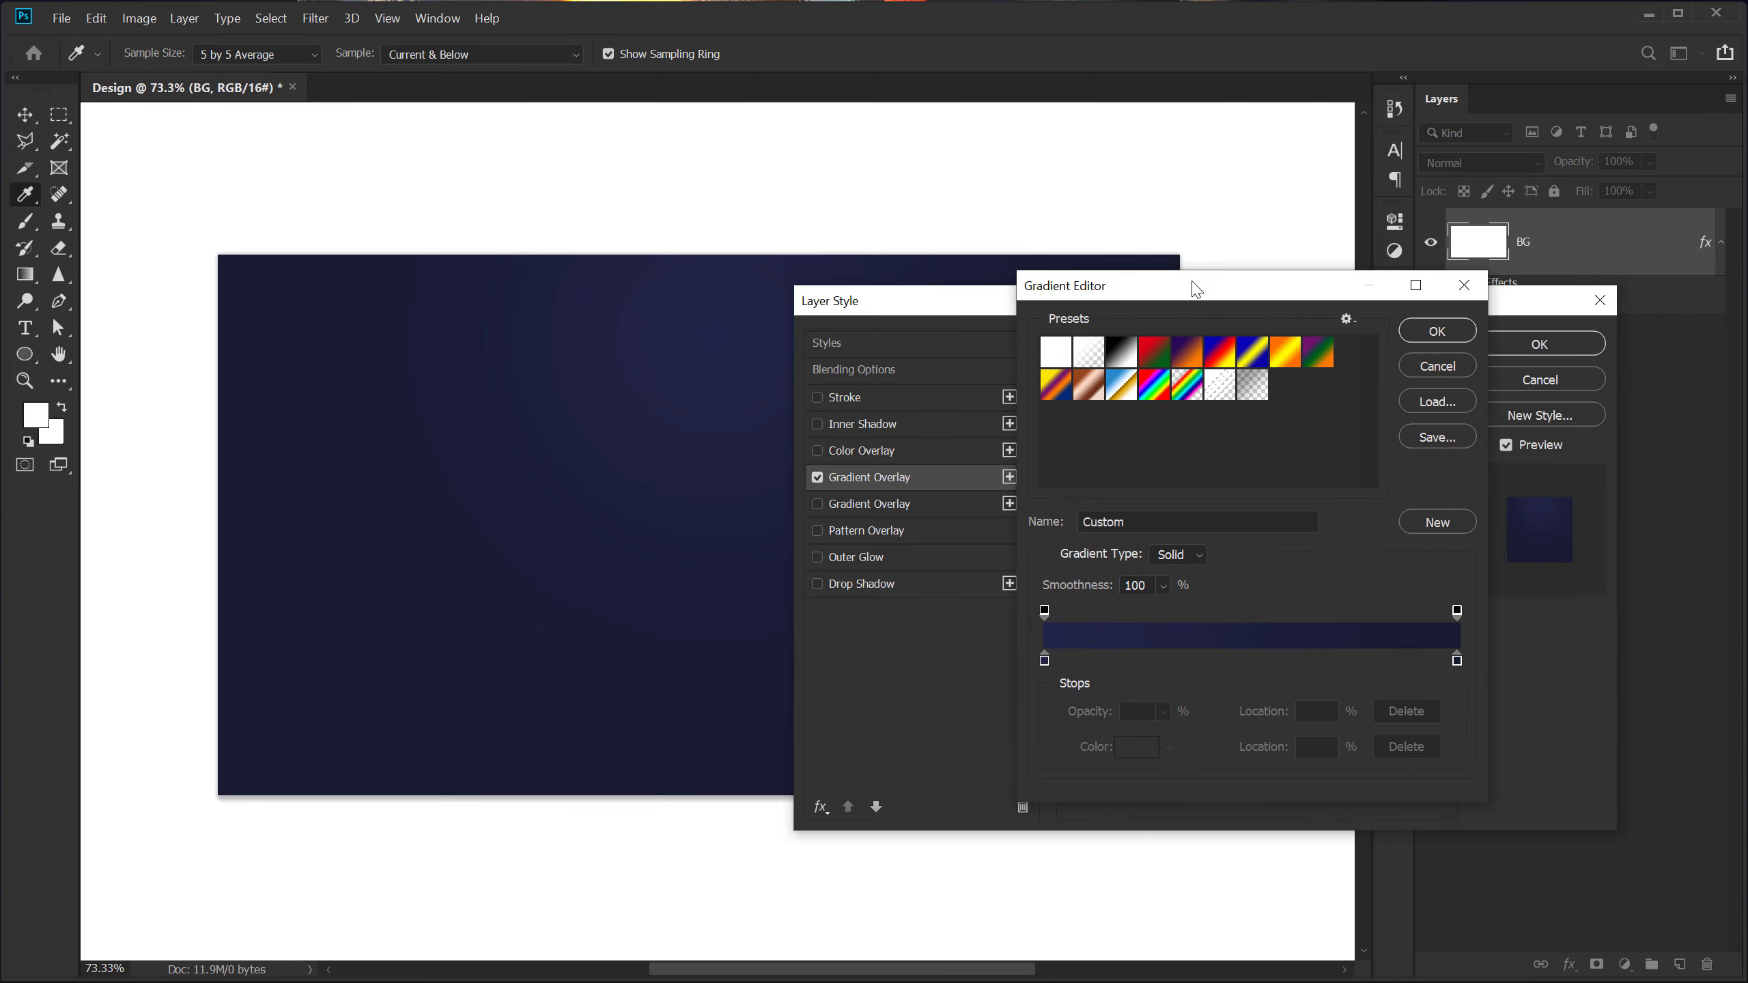
left_click(1044, 659)
left_click(1136, 747)
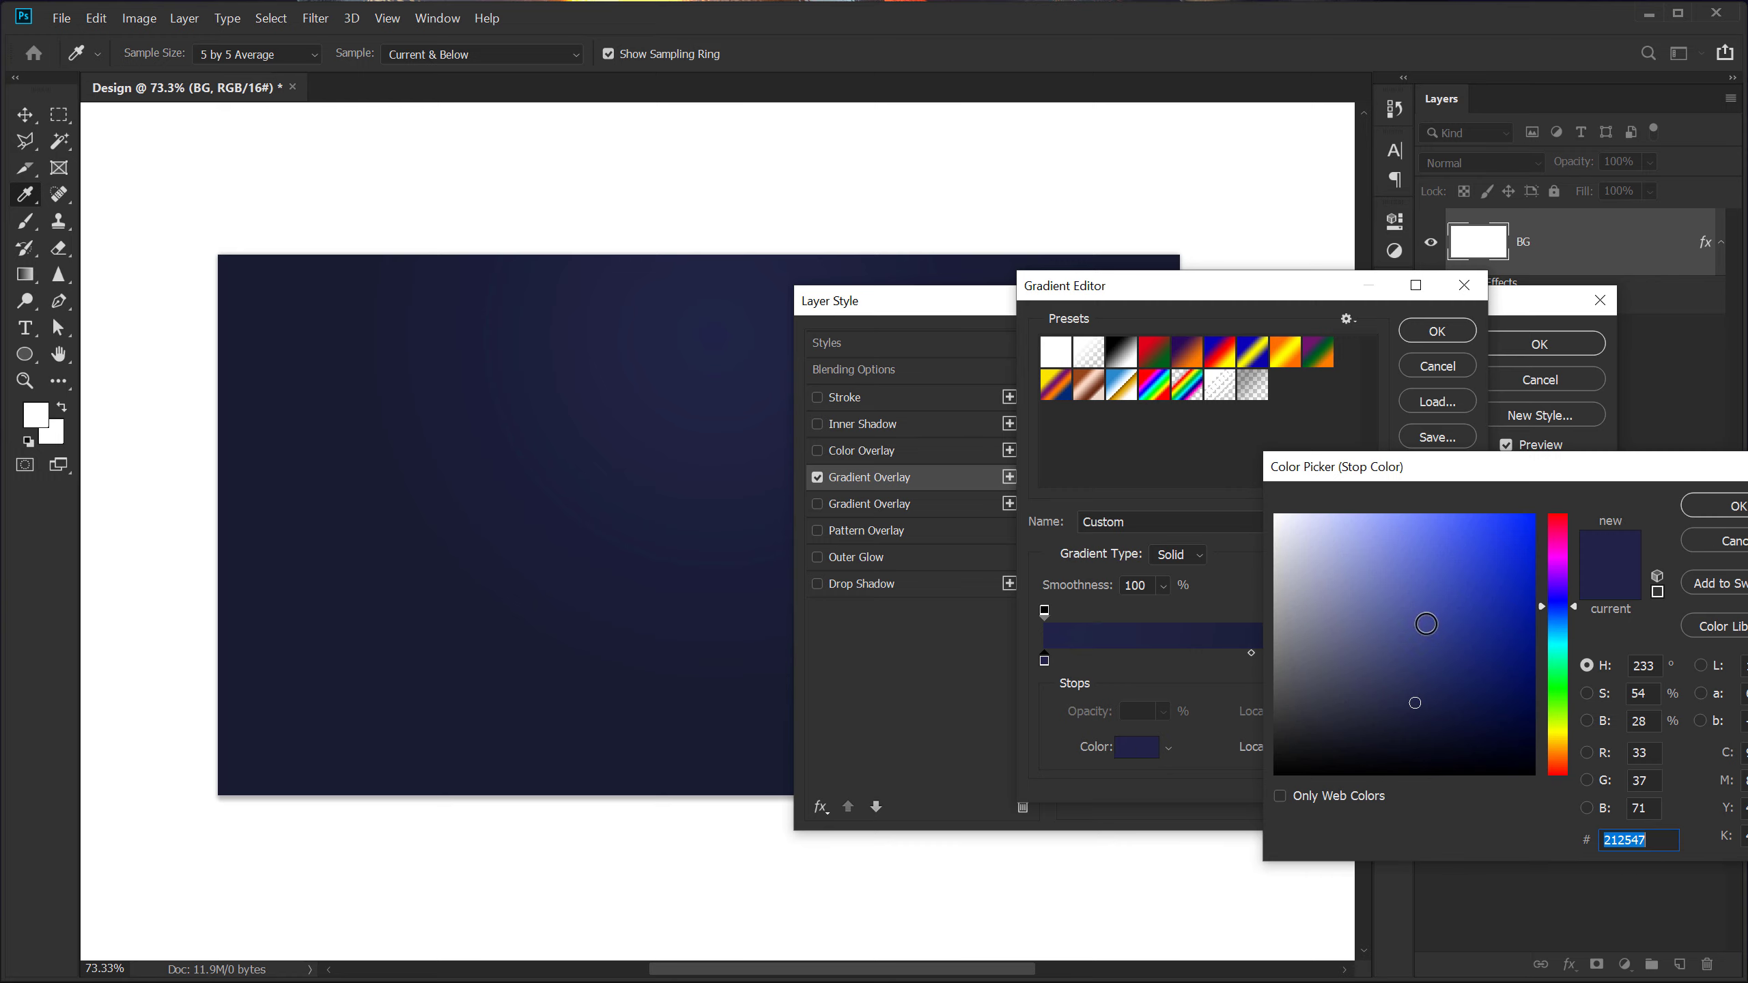
left_click(1743, 508)
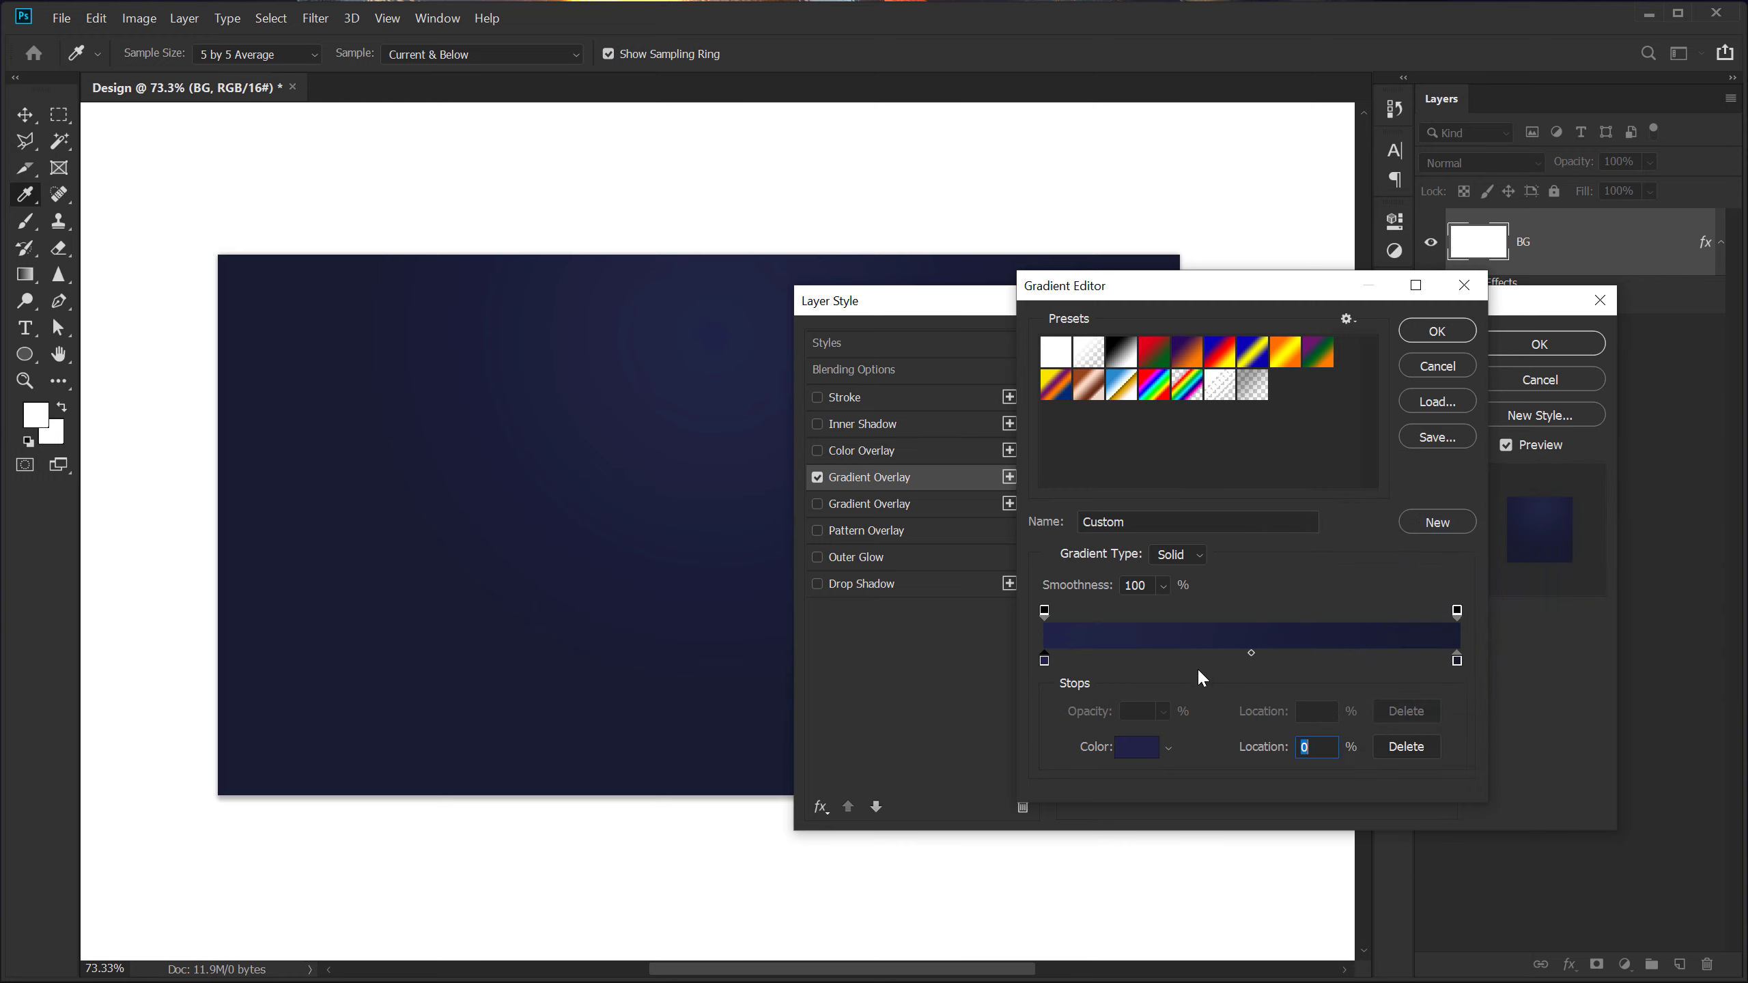
left_click(1457, 662)
left_click(1132, 754)
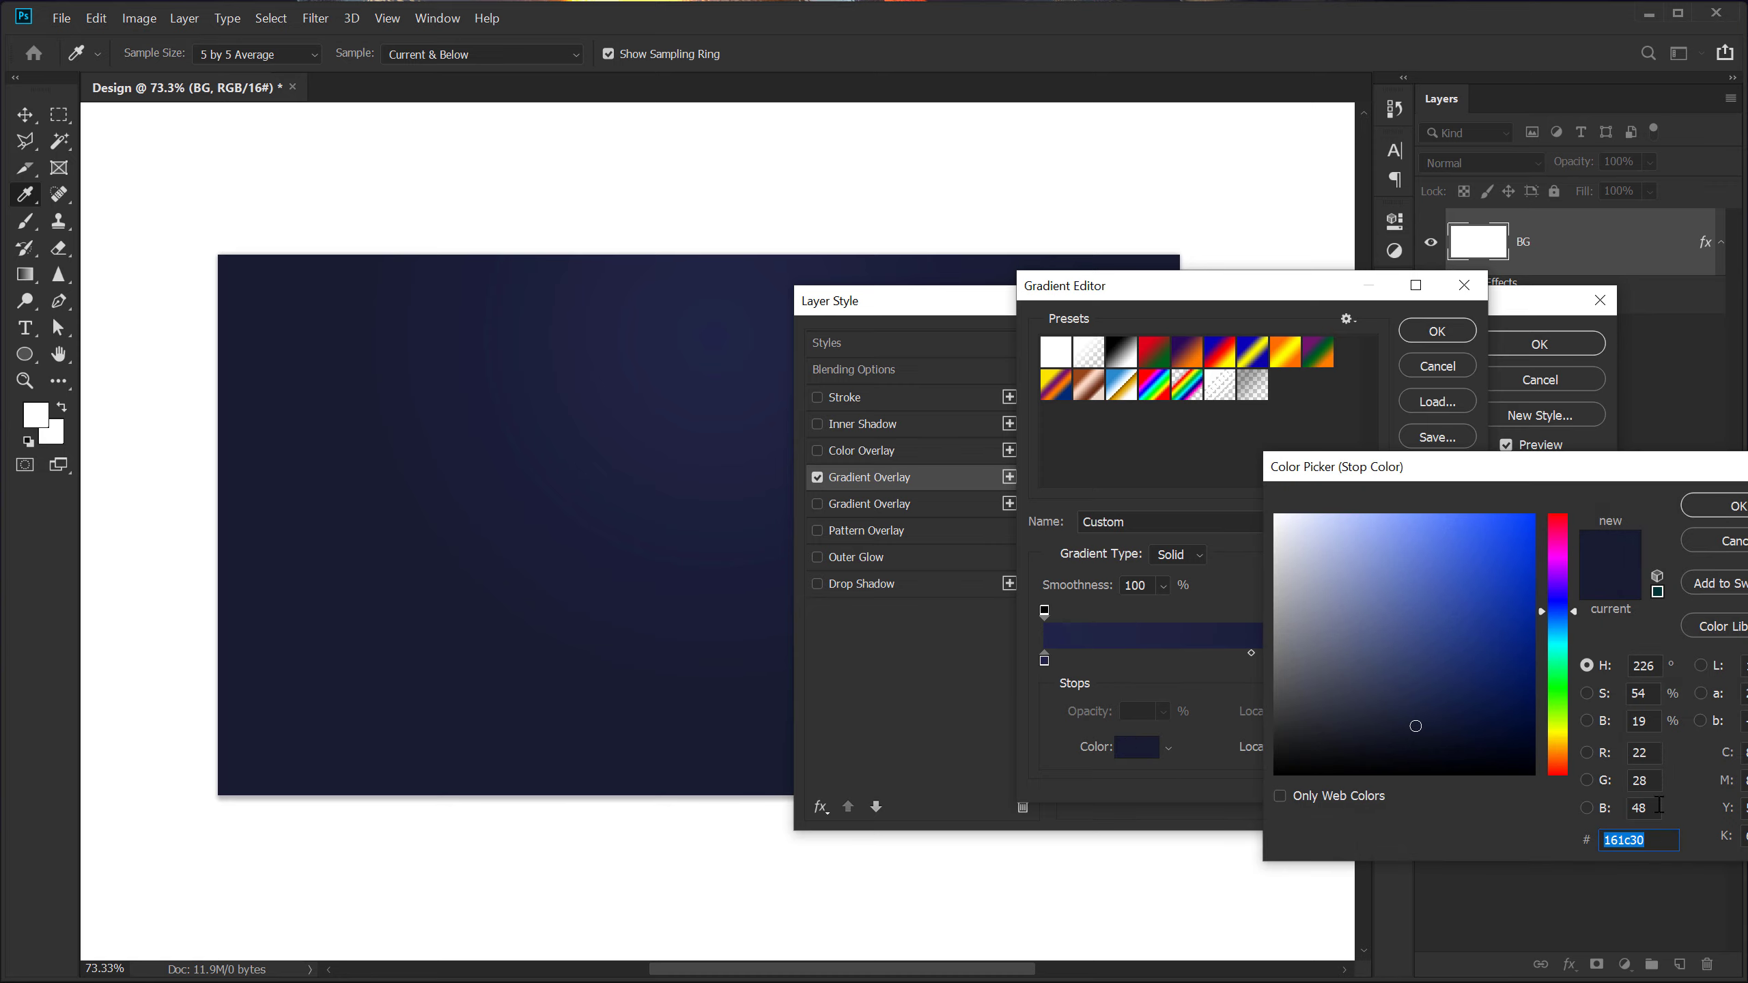
left_click(1727, 506)
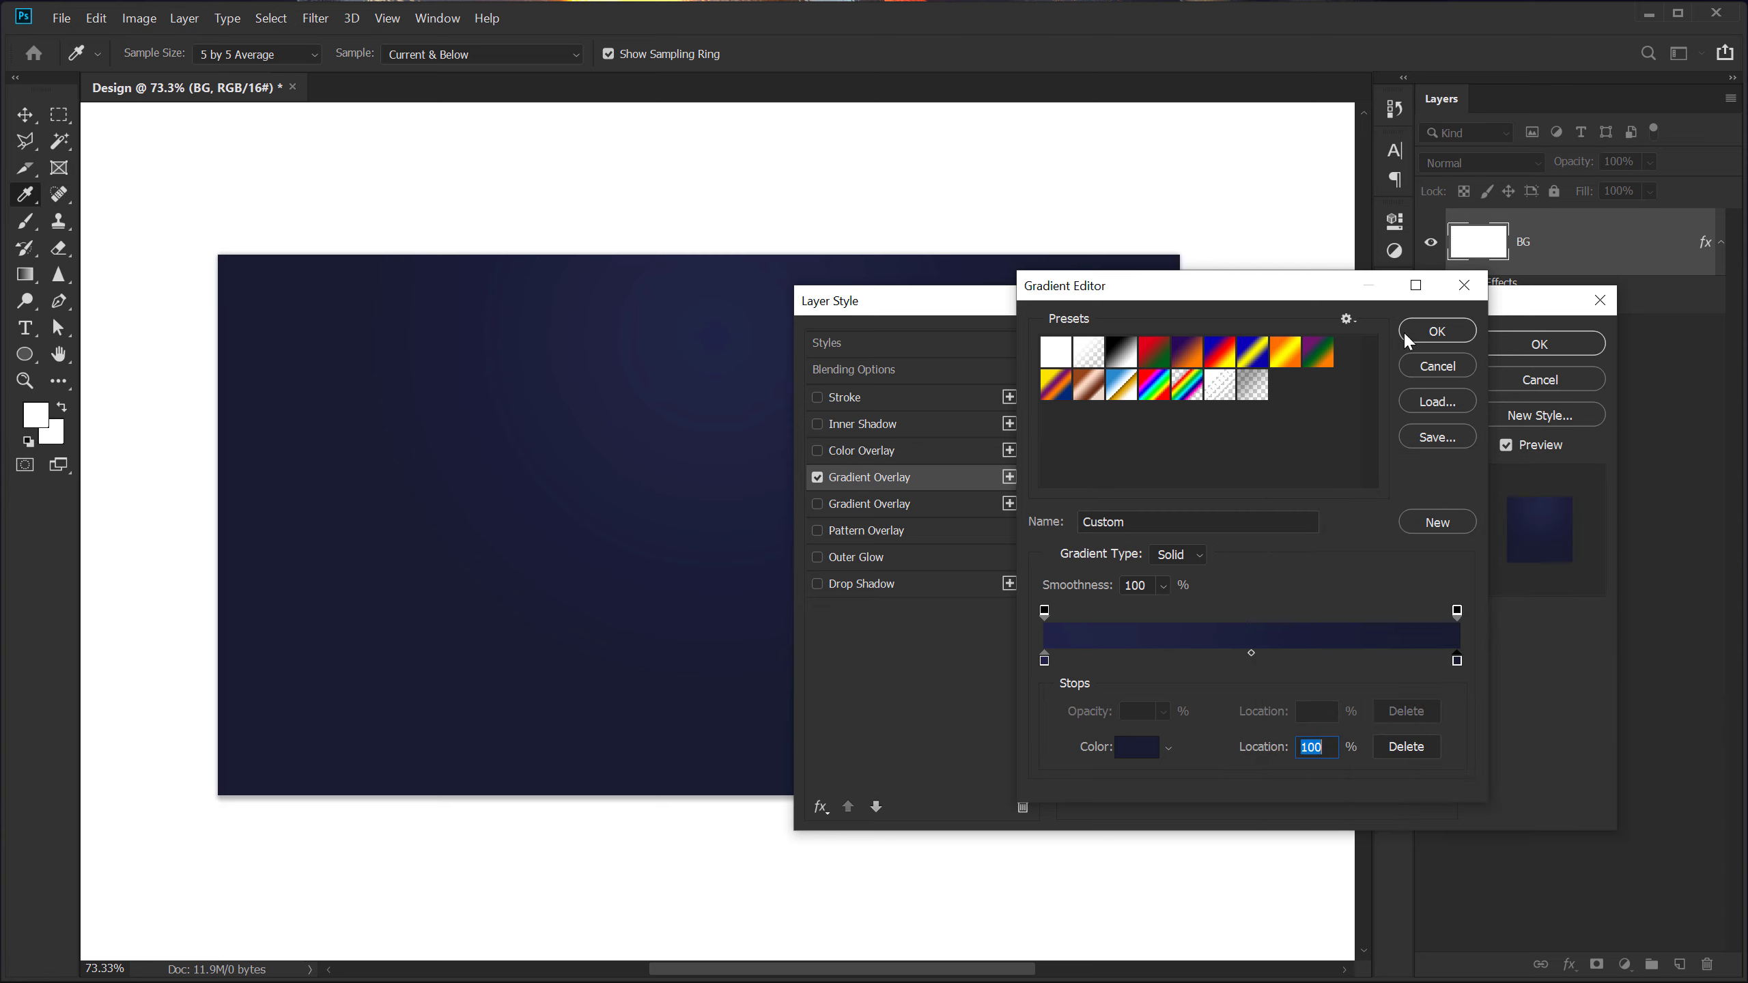
left_click(1420, 332)
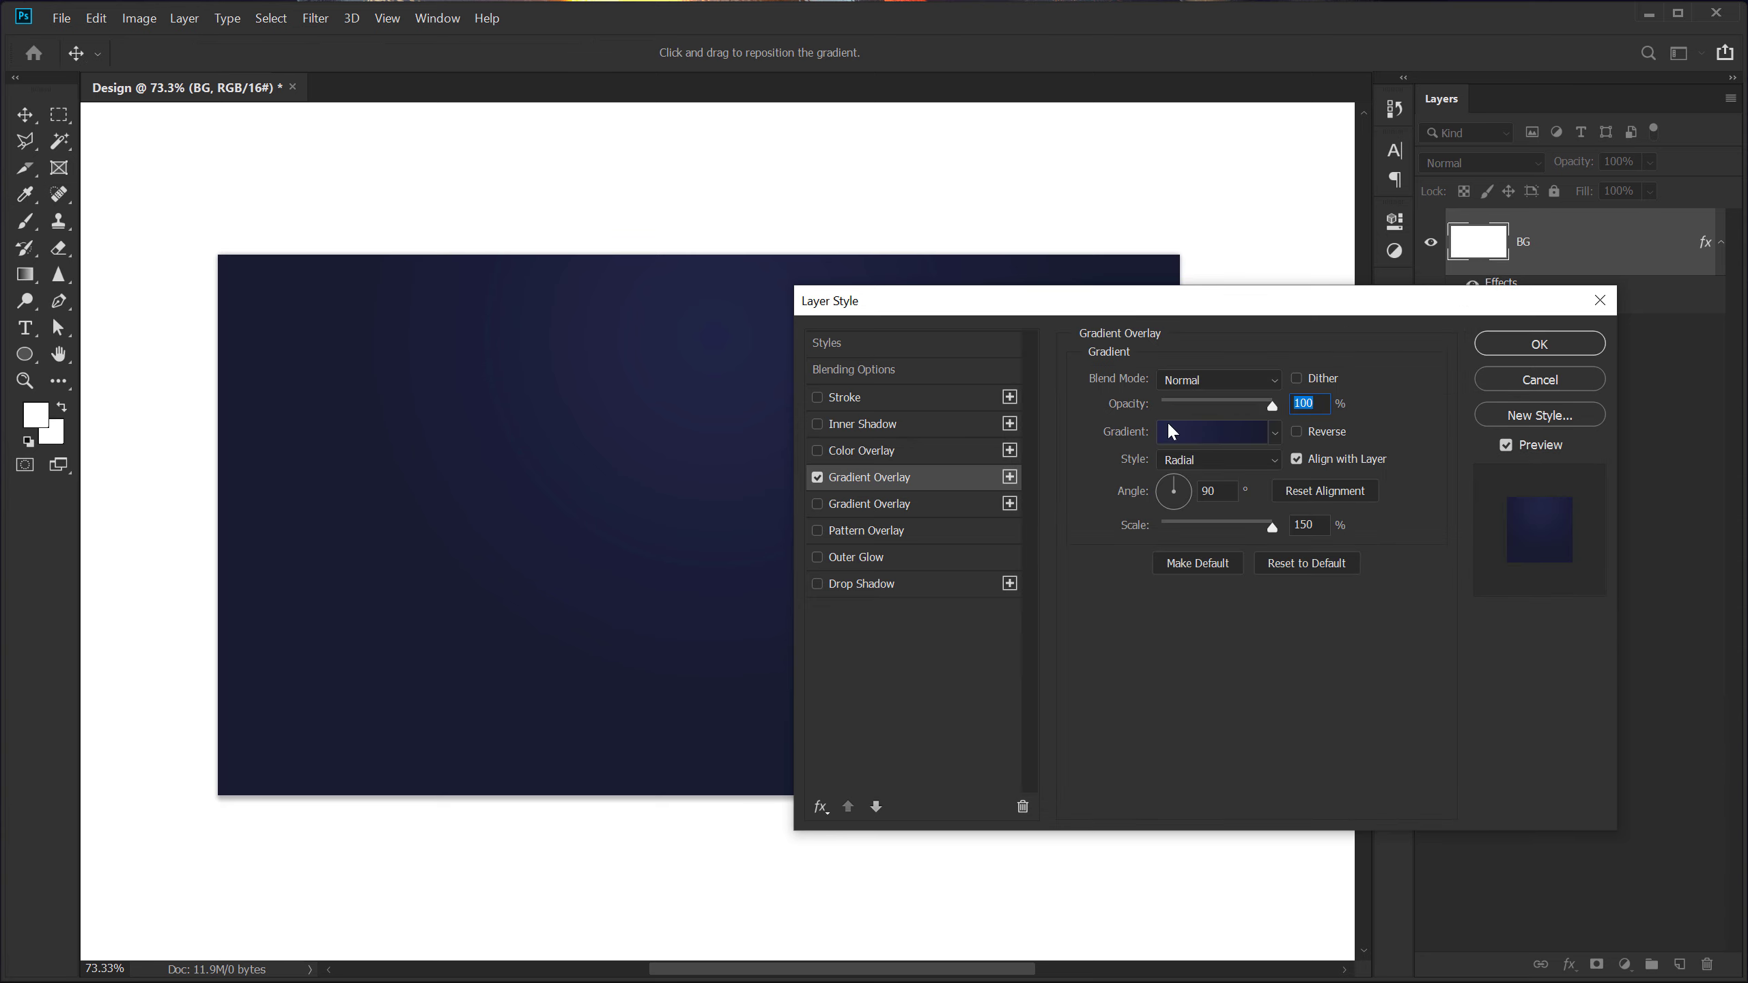
Keep the gradient Radial, move its glow up toward the top, and apply it
left_click(1201, 461)
left_click(1198, 498)
left_click_drag(1171, 301, 1364, 270)
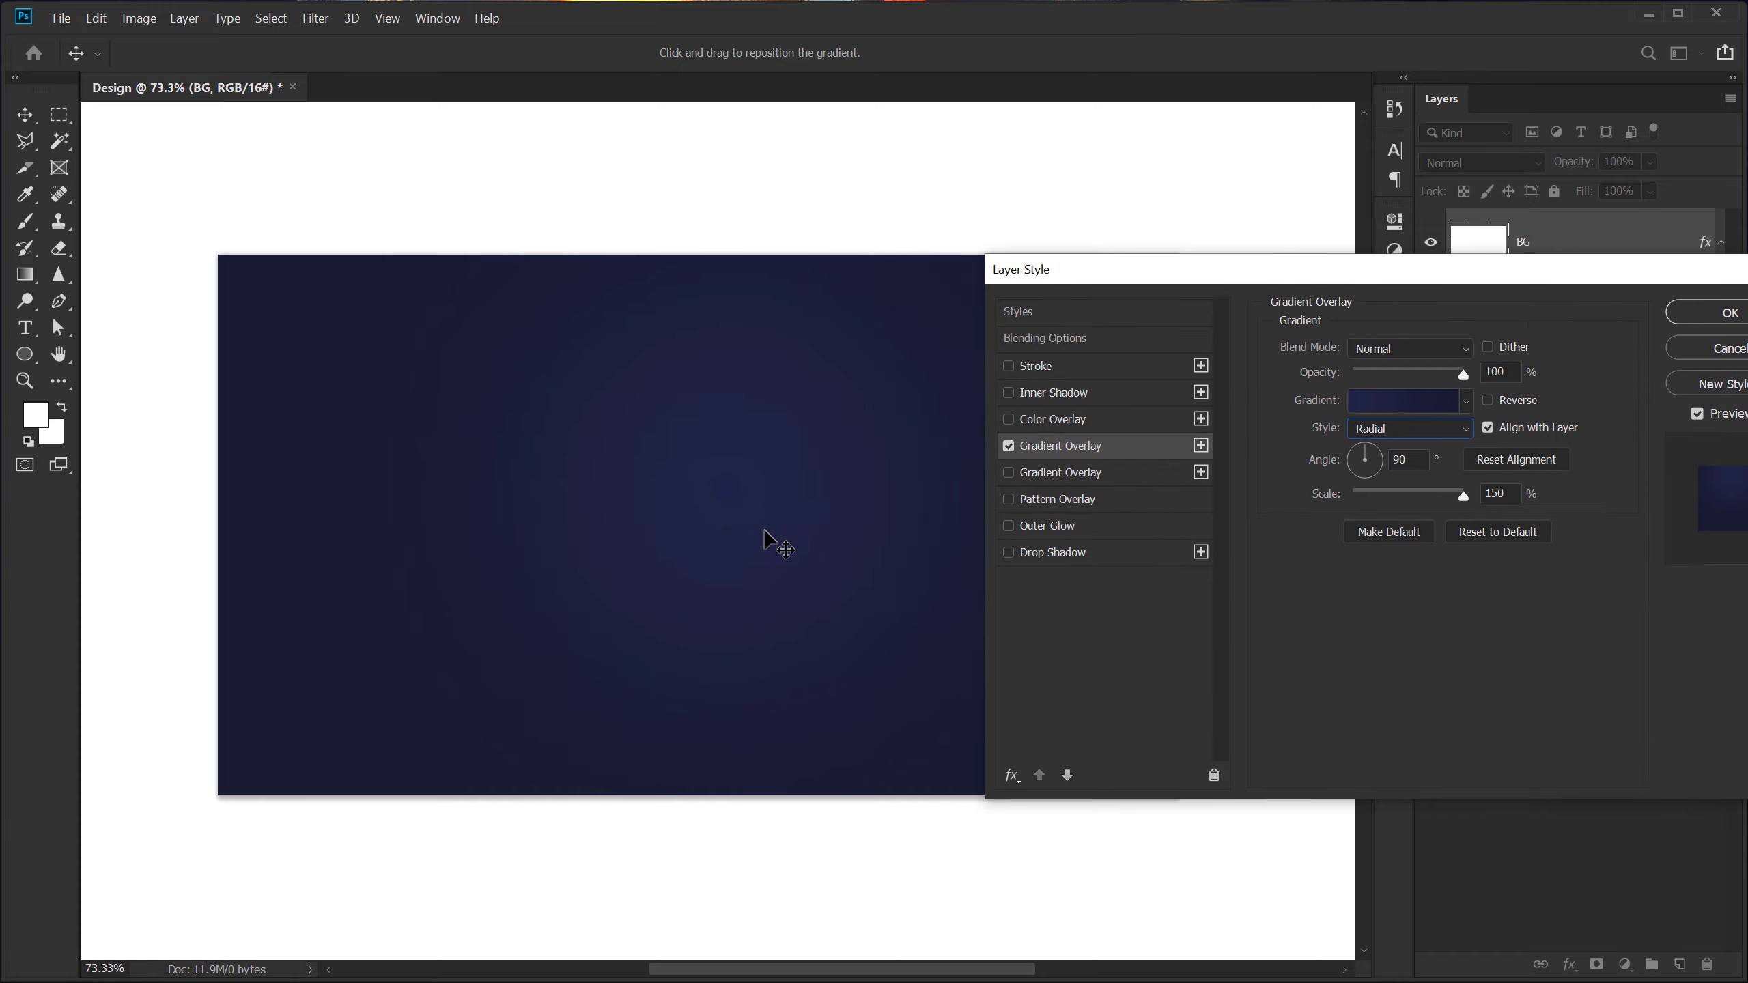
left_click_drag(780, 502, 799, 543)
left_click_drag(769, 484, 769, 314)
left_click(1727, 314)
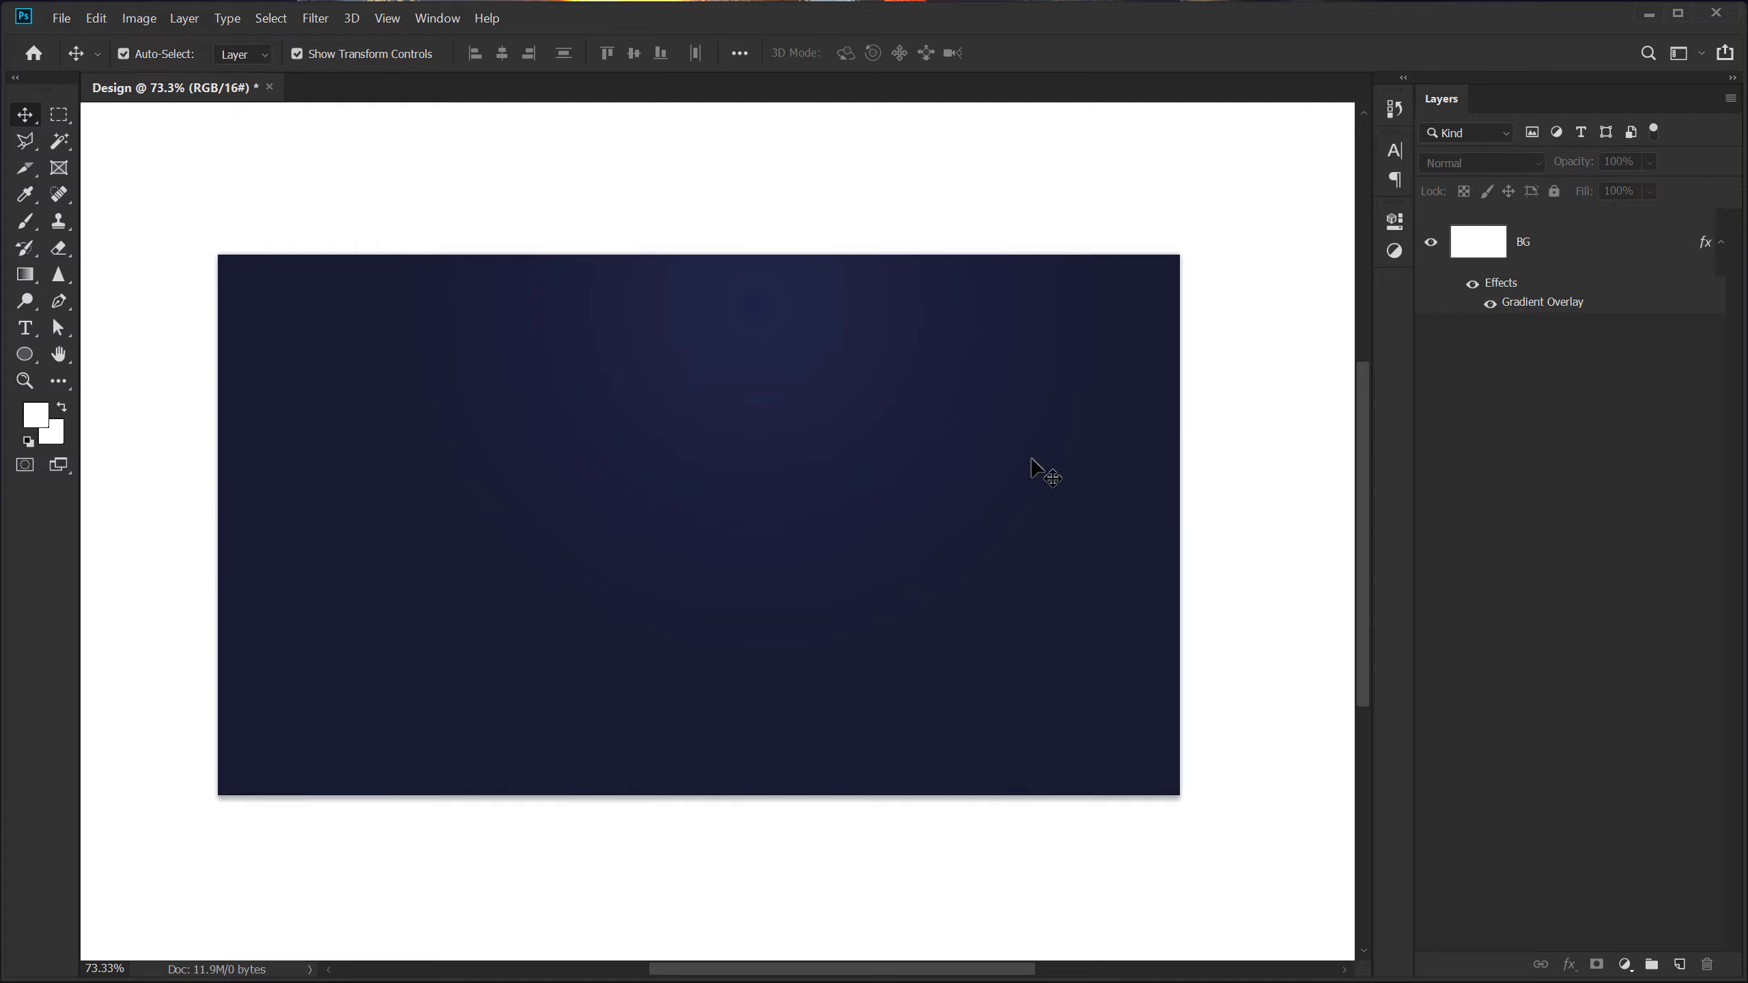
Reopen the Gradient Overlay and shift the glow slightly further left
scroll(514, 527, "up", 1)
scroll(818, 554, "up", 1)
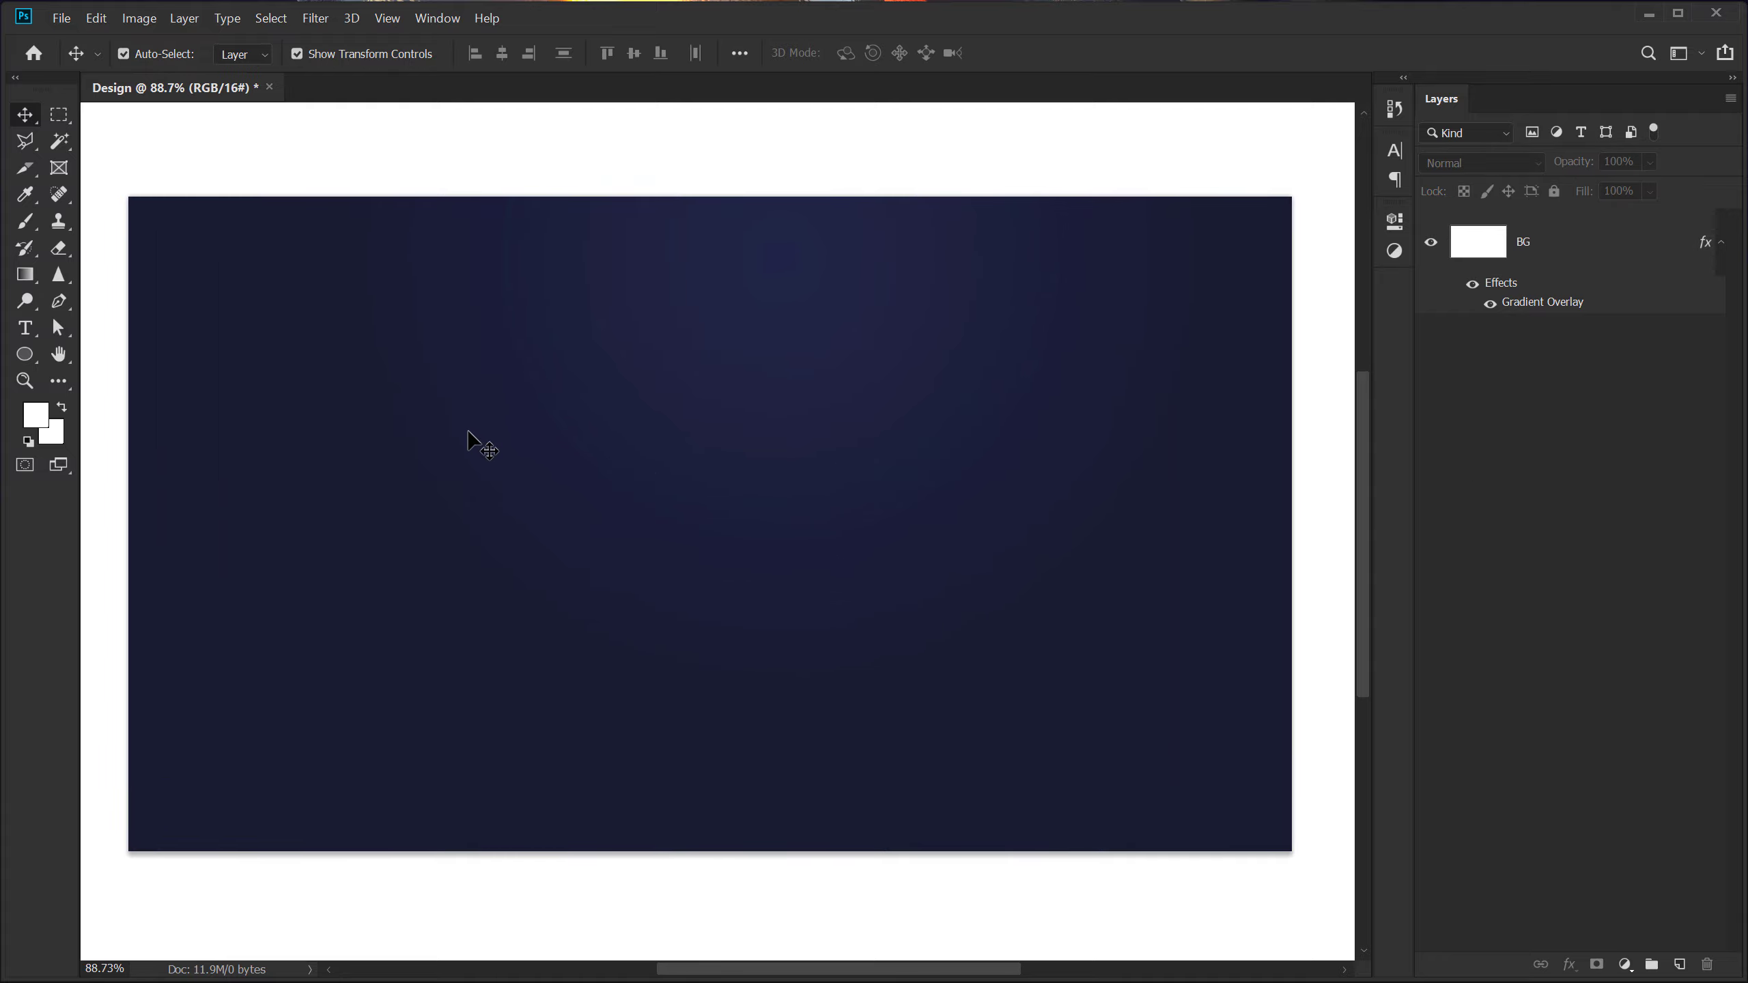
double_click(1540, 303)
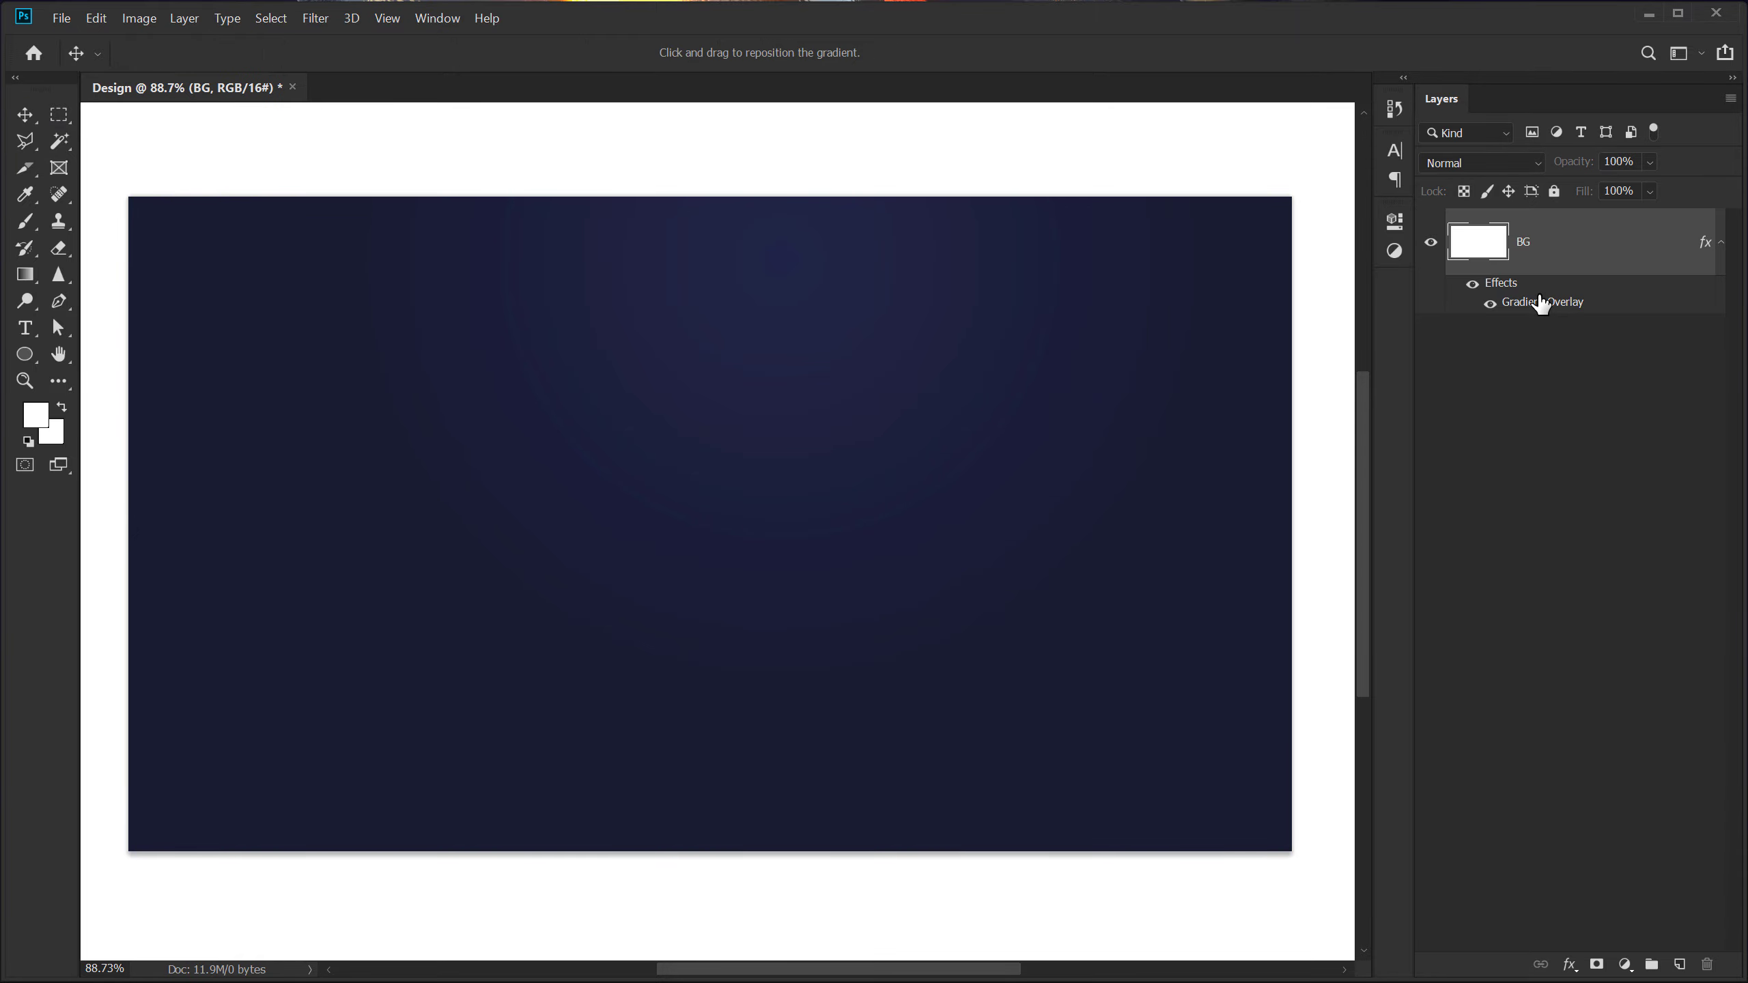
left_click_drag(781, 351, 716, 338)
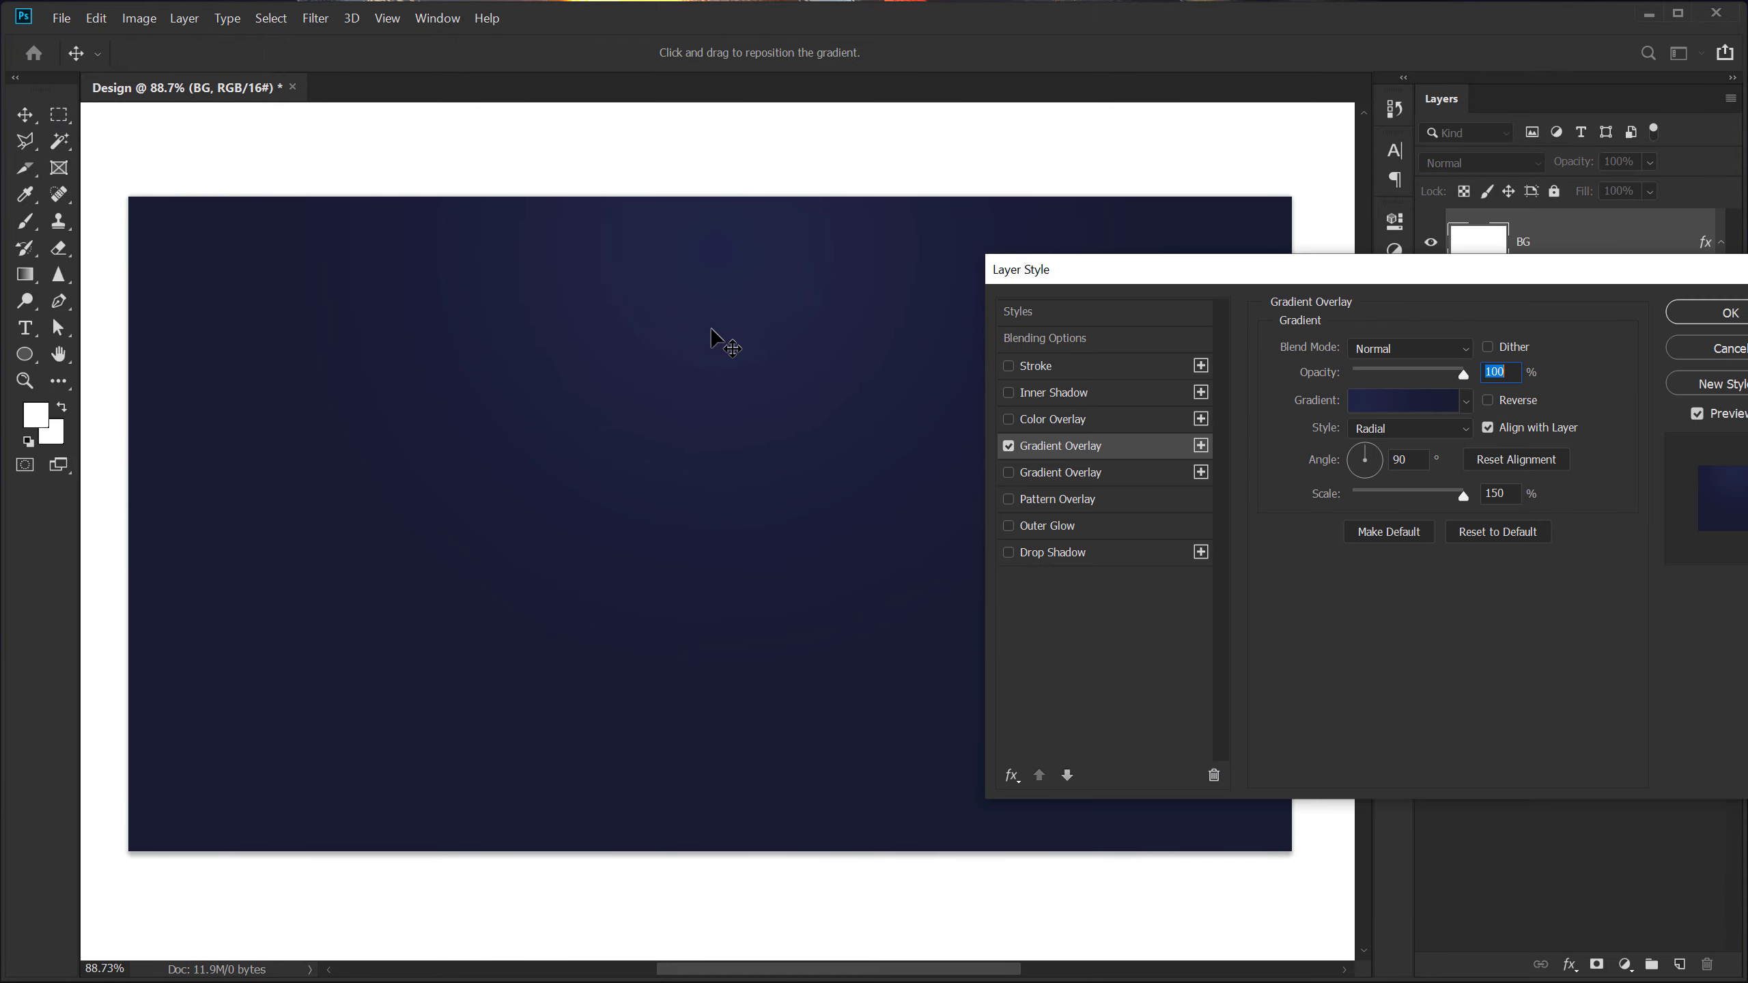
left_click(1724, 316)
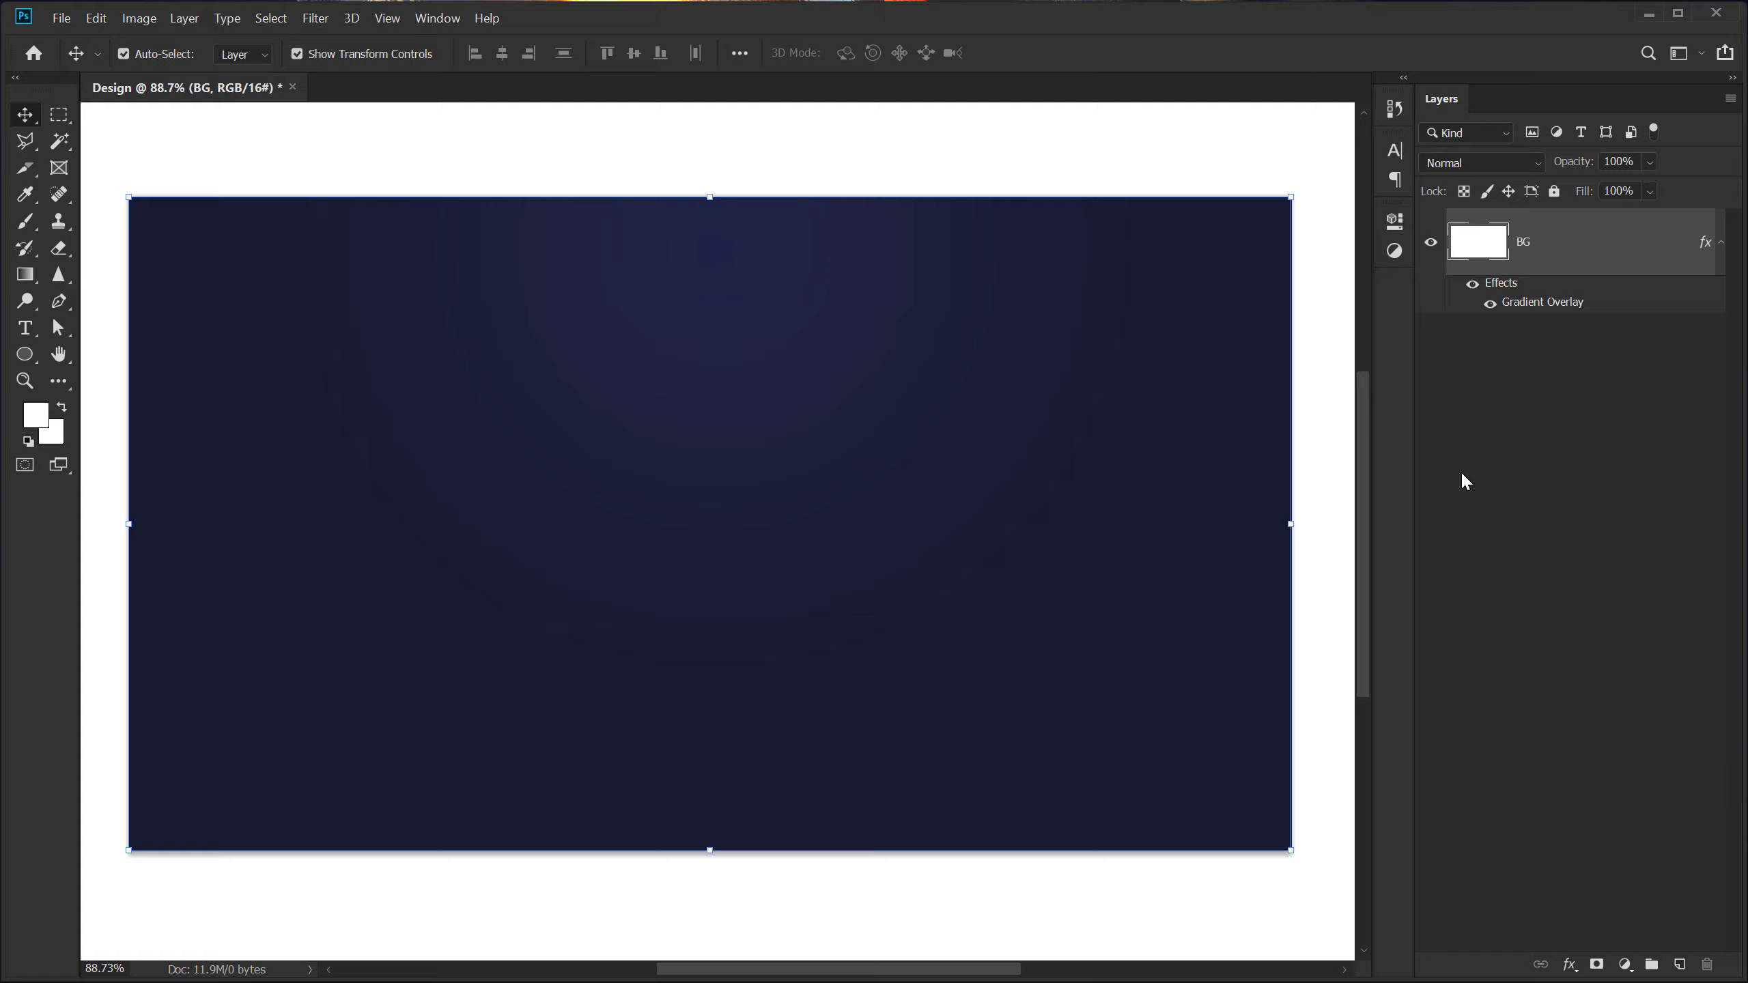
left_click(1521, 462)
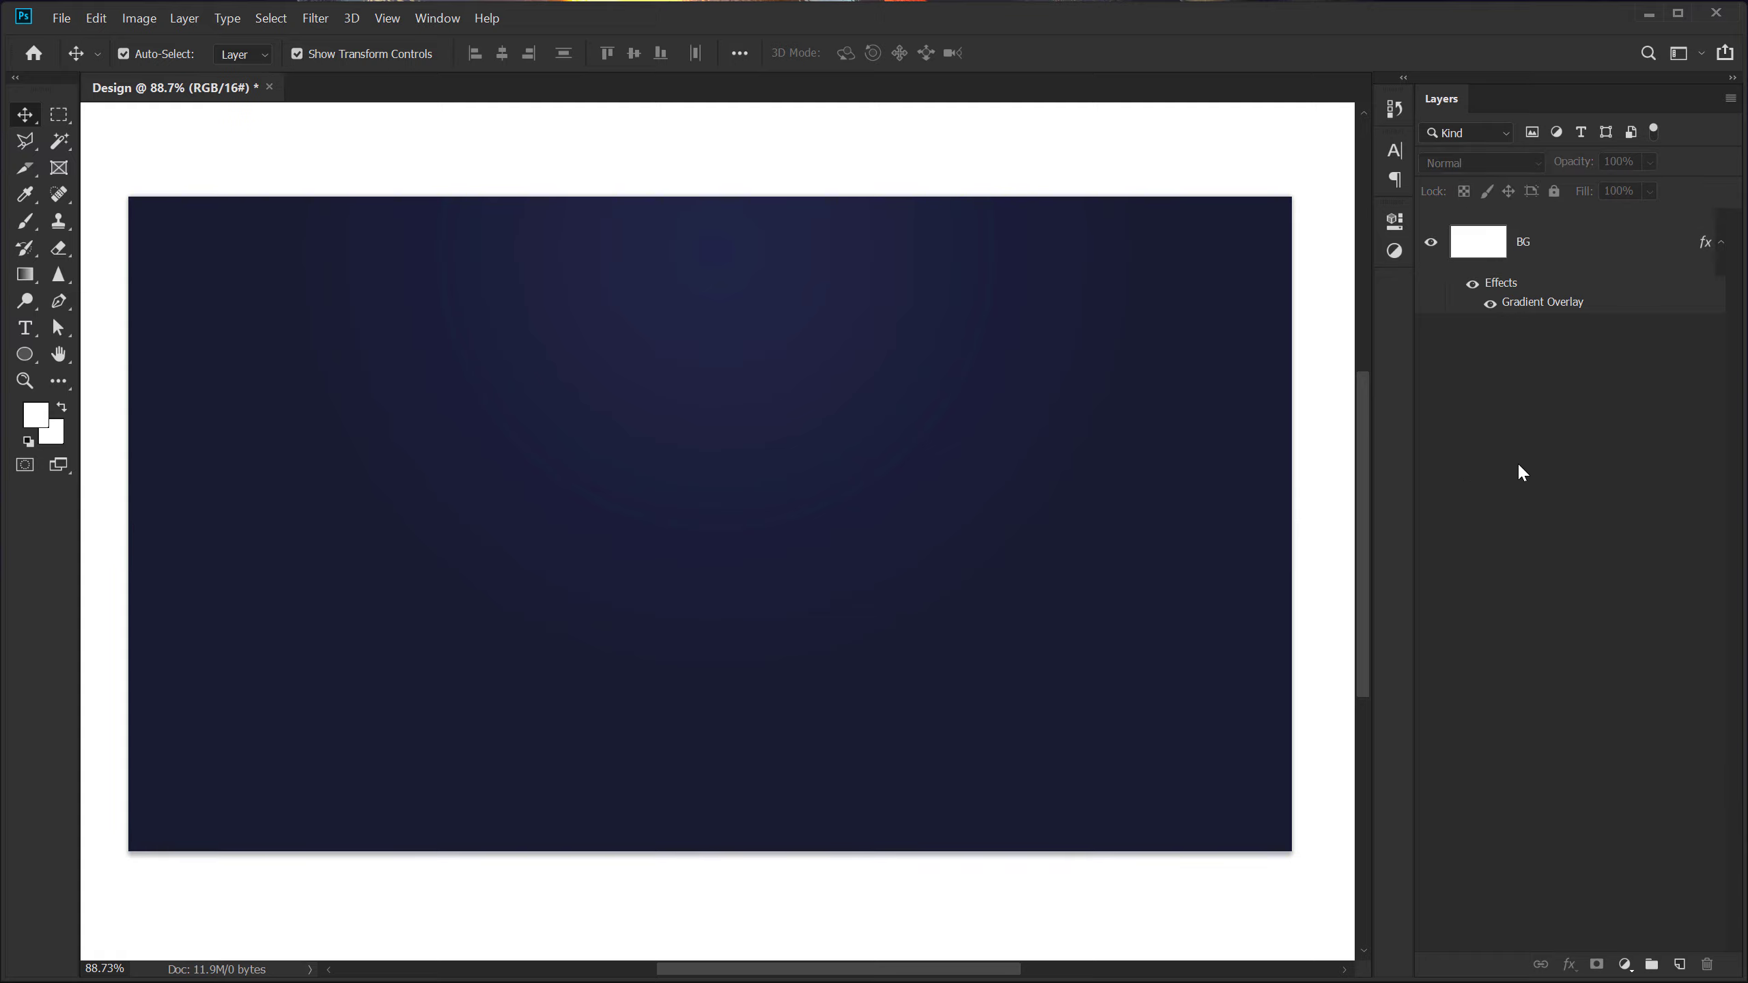
Add a new layer named Noise above BG and fill it with white
left_click(1679, 964)
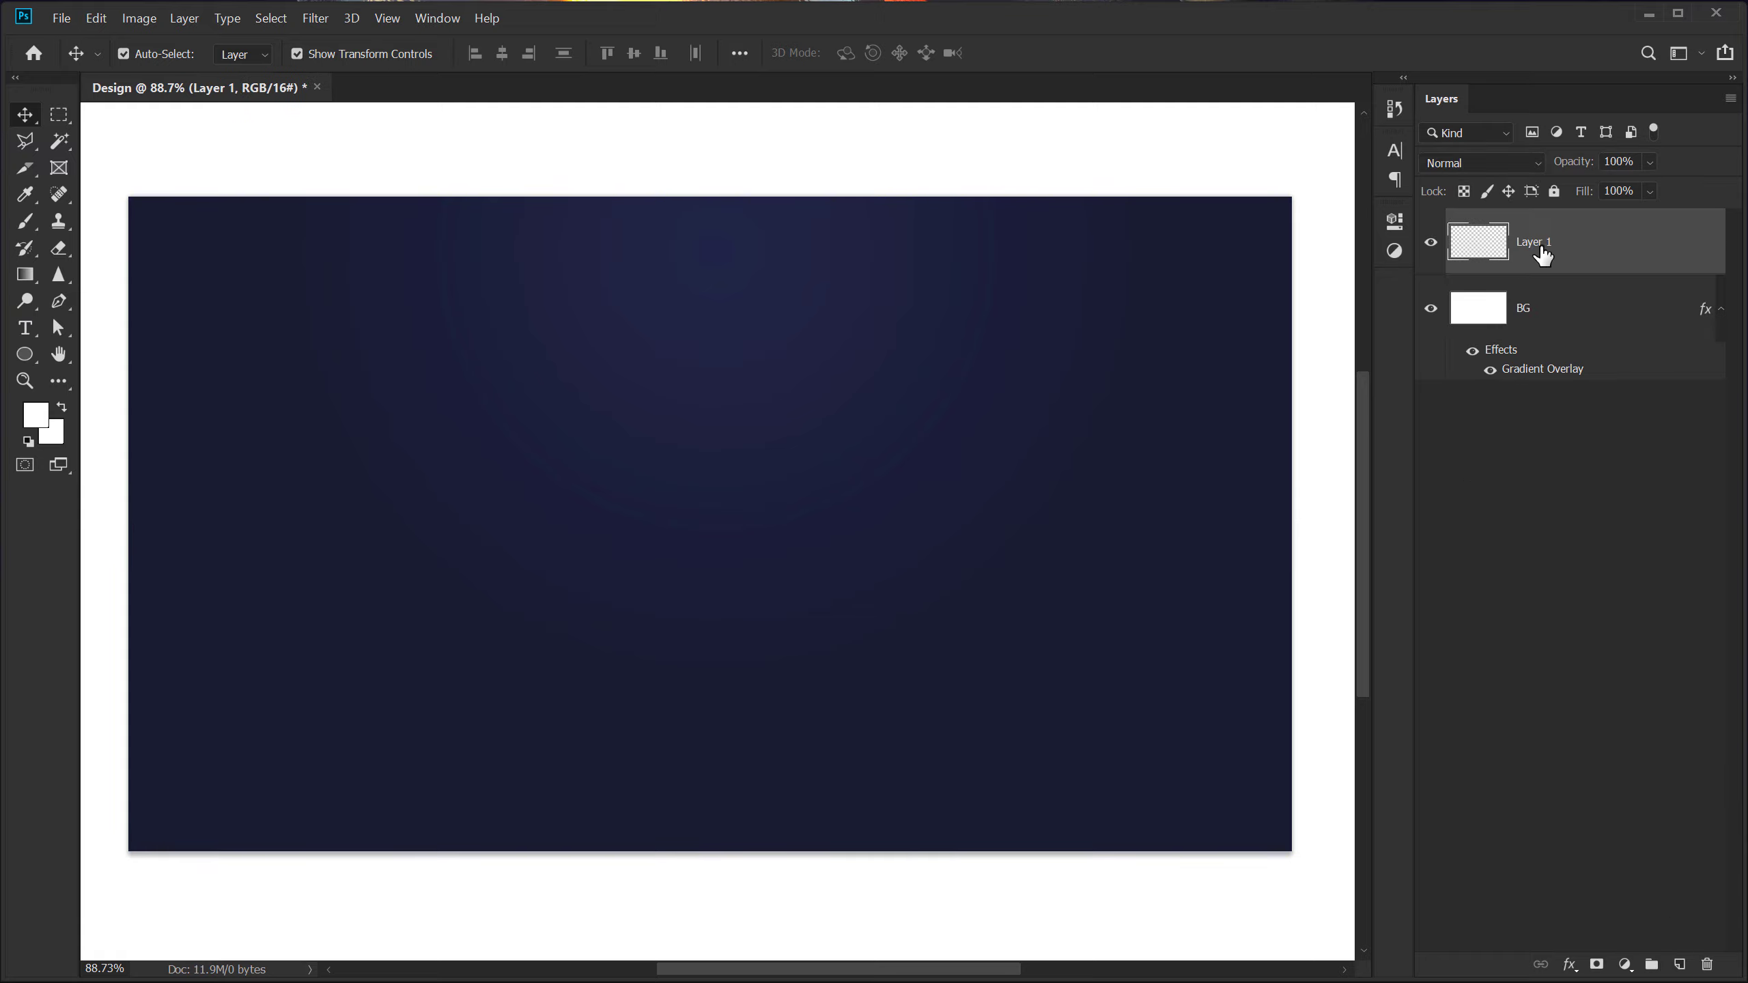
left_click(1542, 249)
type("Noise")
key("Return")
key("ctrl+BackSpace")
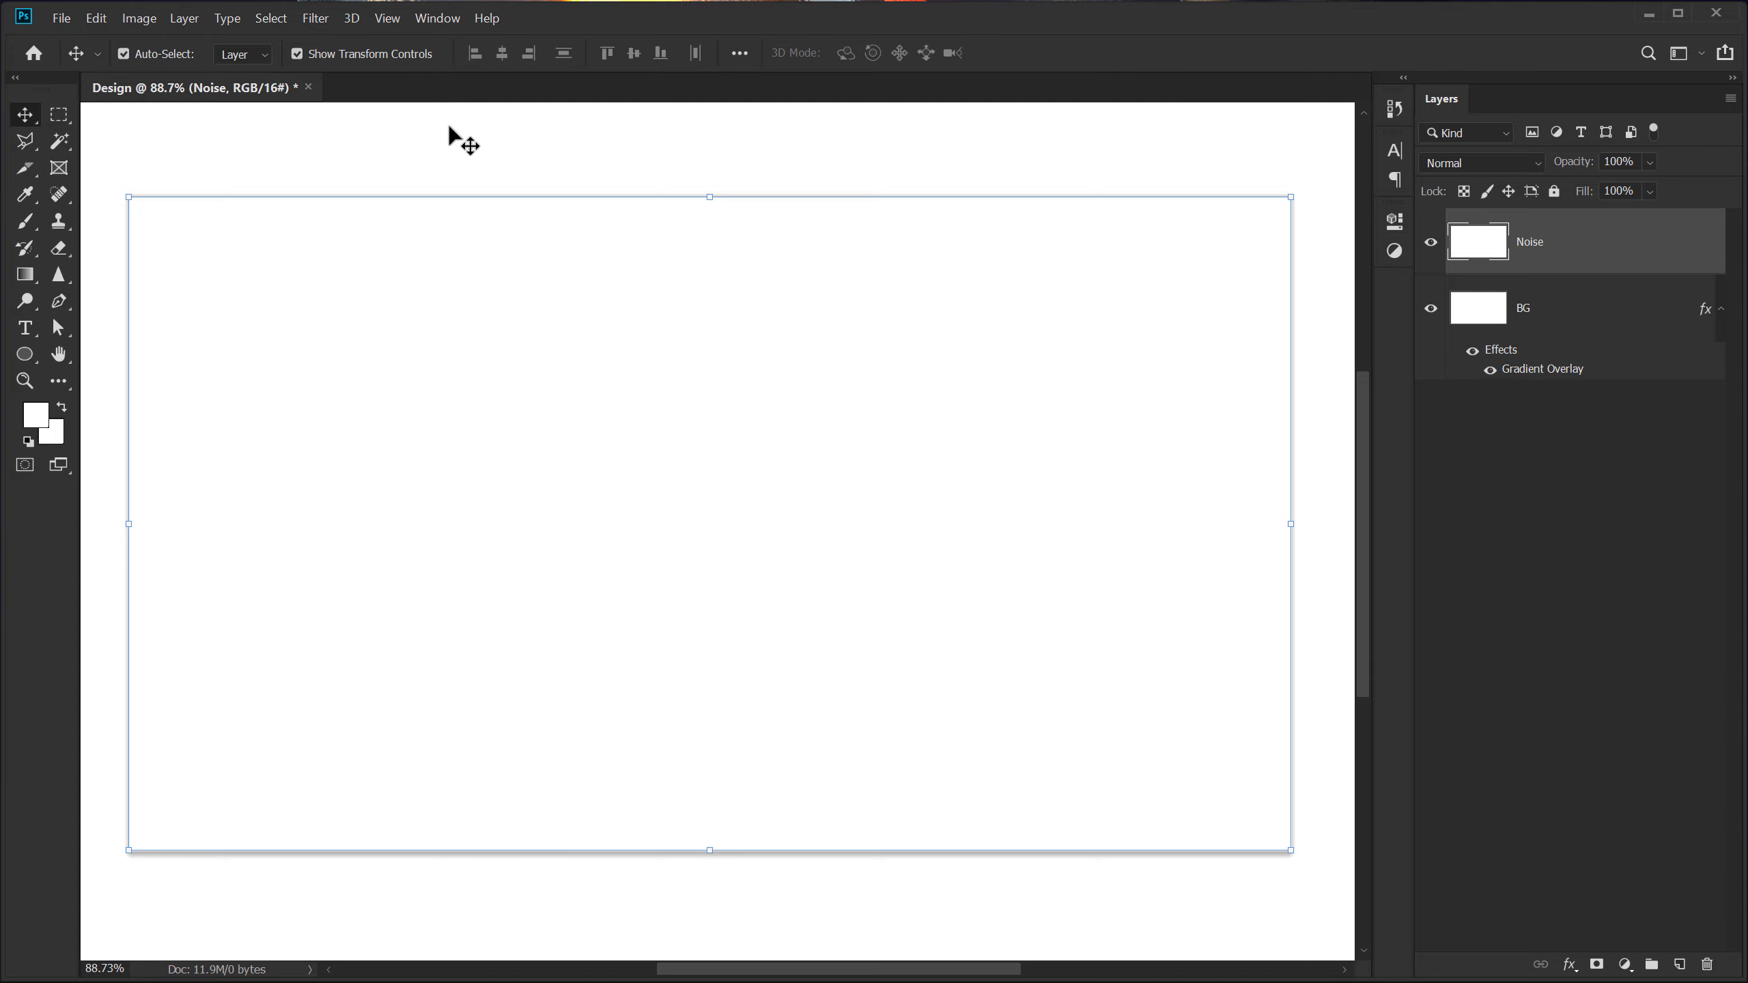
Apply the Add Noise filter at 10% with uniform distribution
left_click(321, 19)
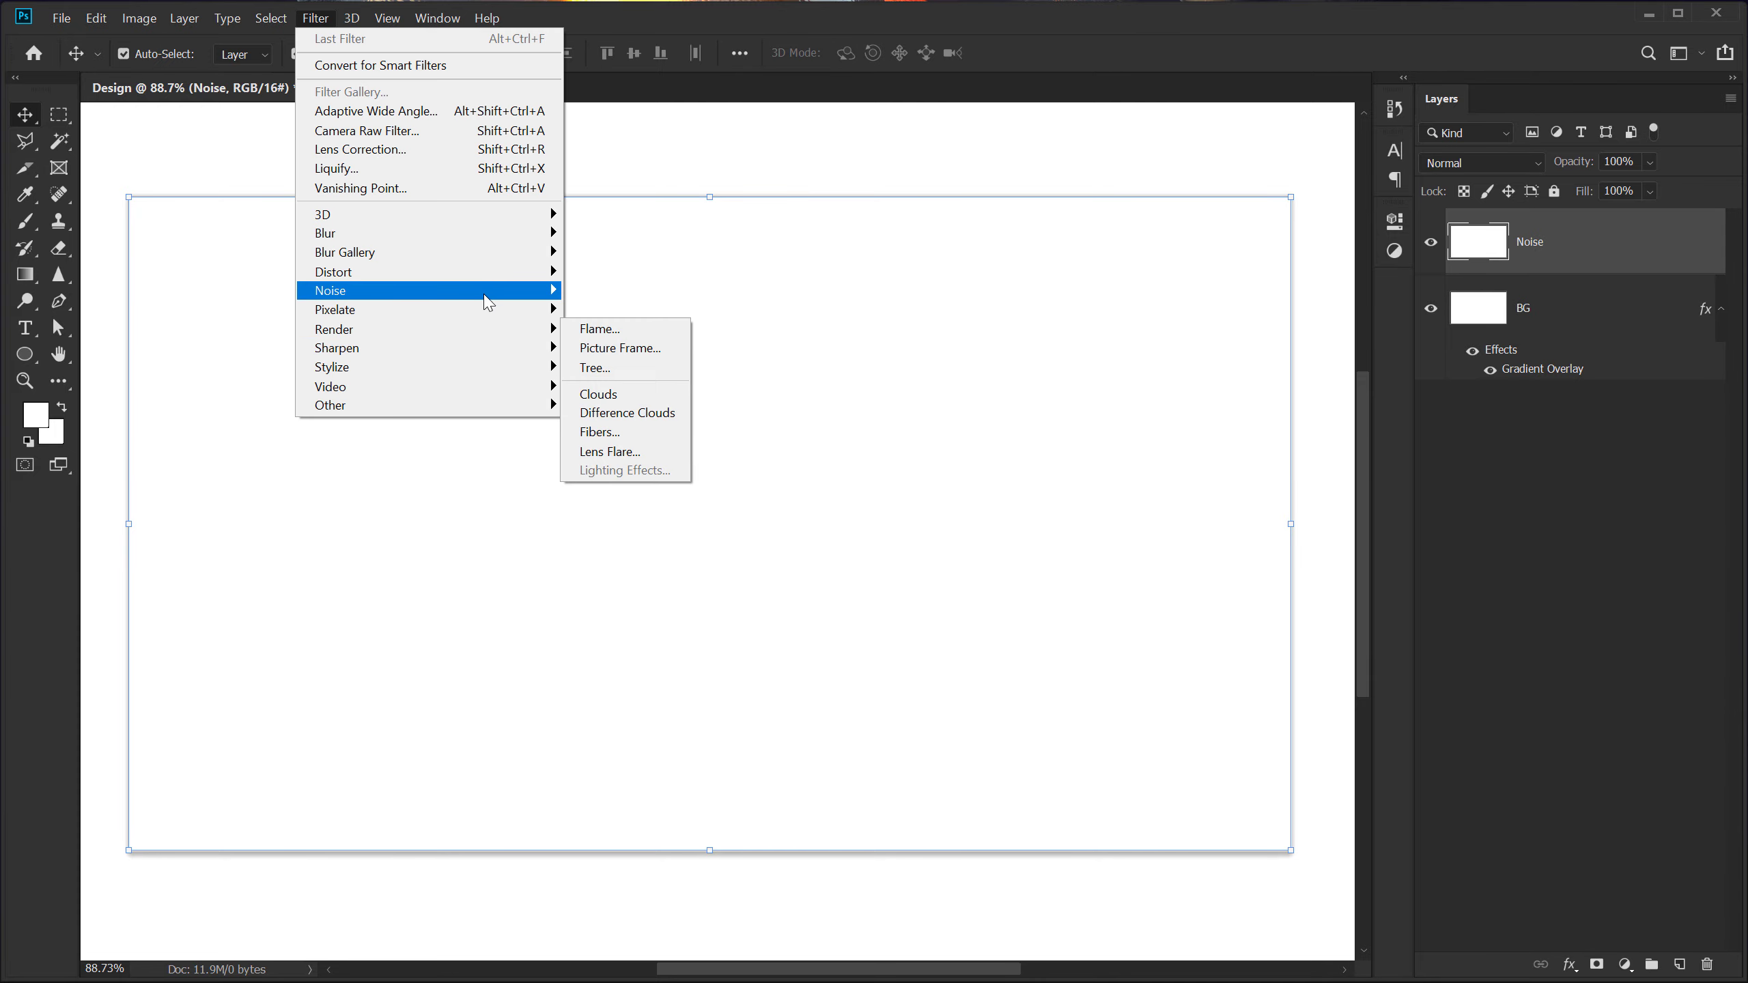
mouse_move(489, 302)
left_click(609, 290)
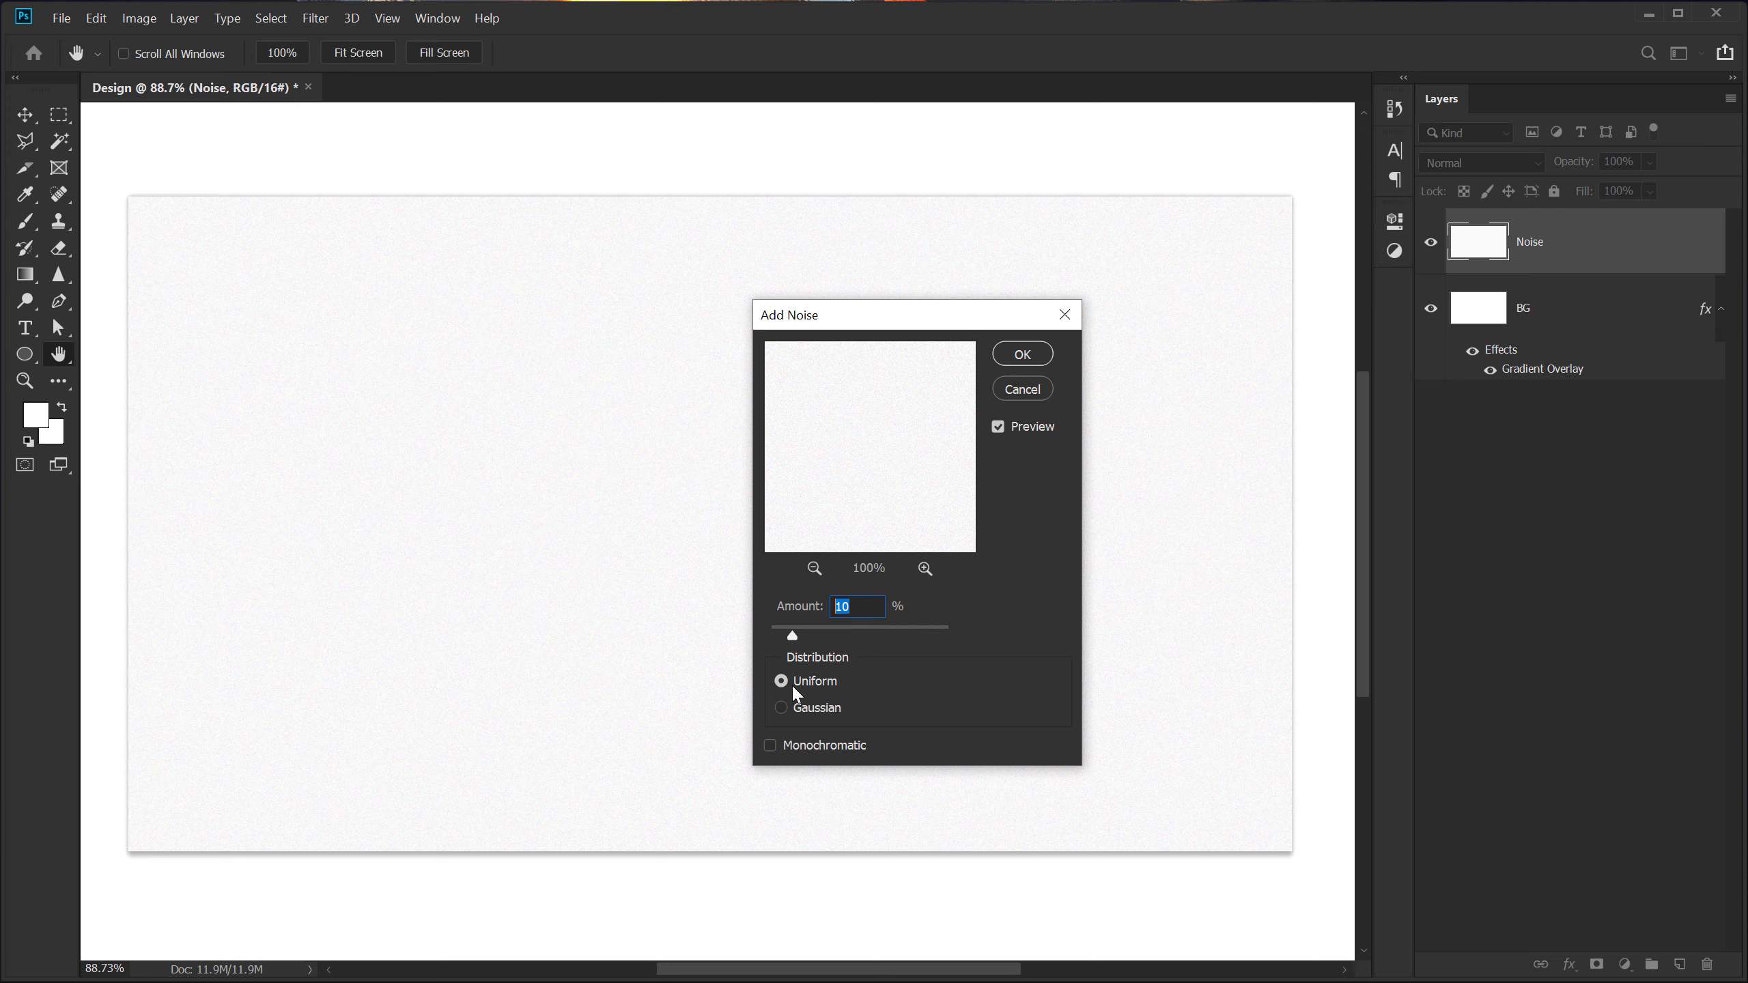
left_click(782, 708)
left_click(780, 681)
left_click(1020, 354)
Set the Noise layer's blend mode to Multiply
key("v")
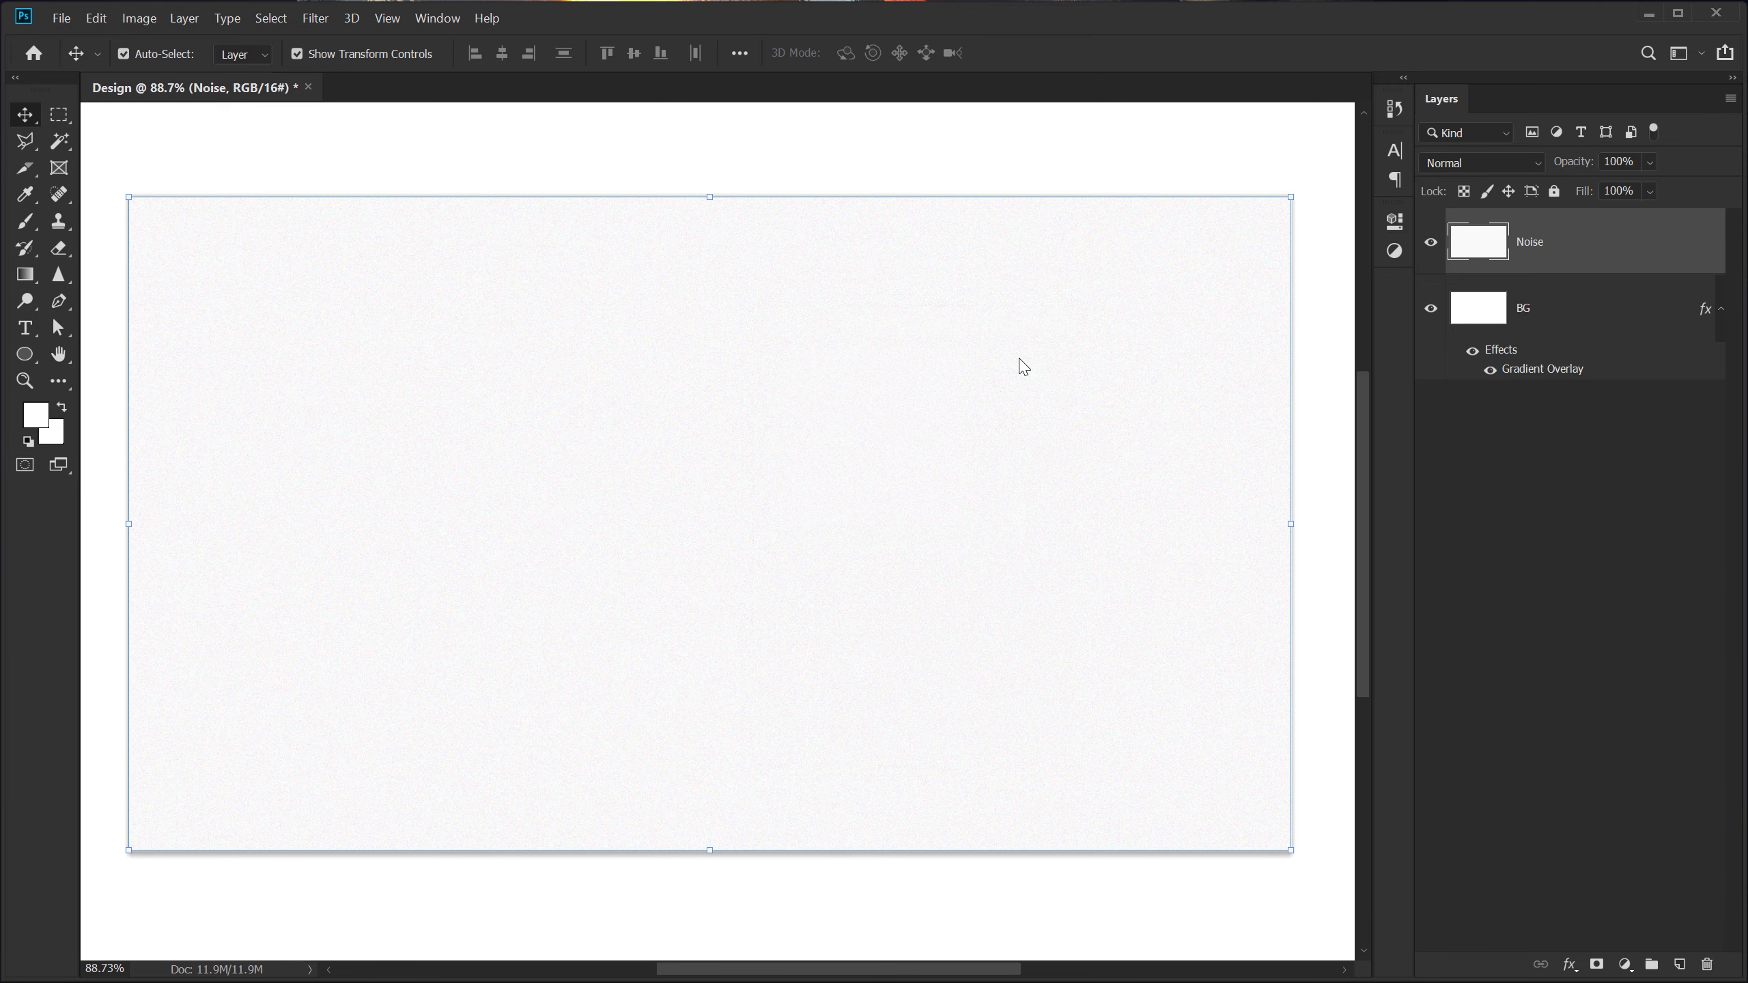
scroll(766, 461, "up", 3)
scroll(766, 461, "up", 1)
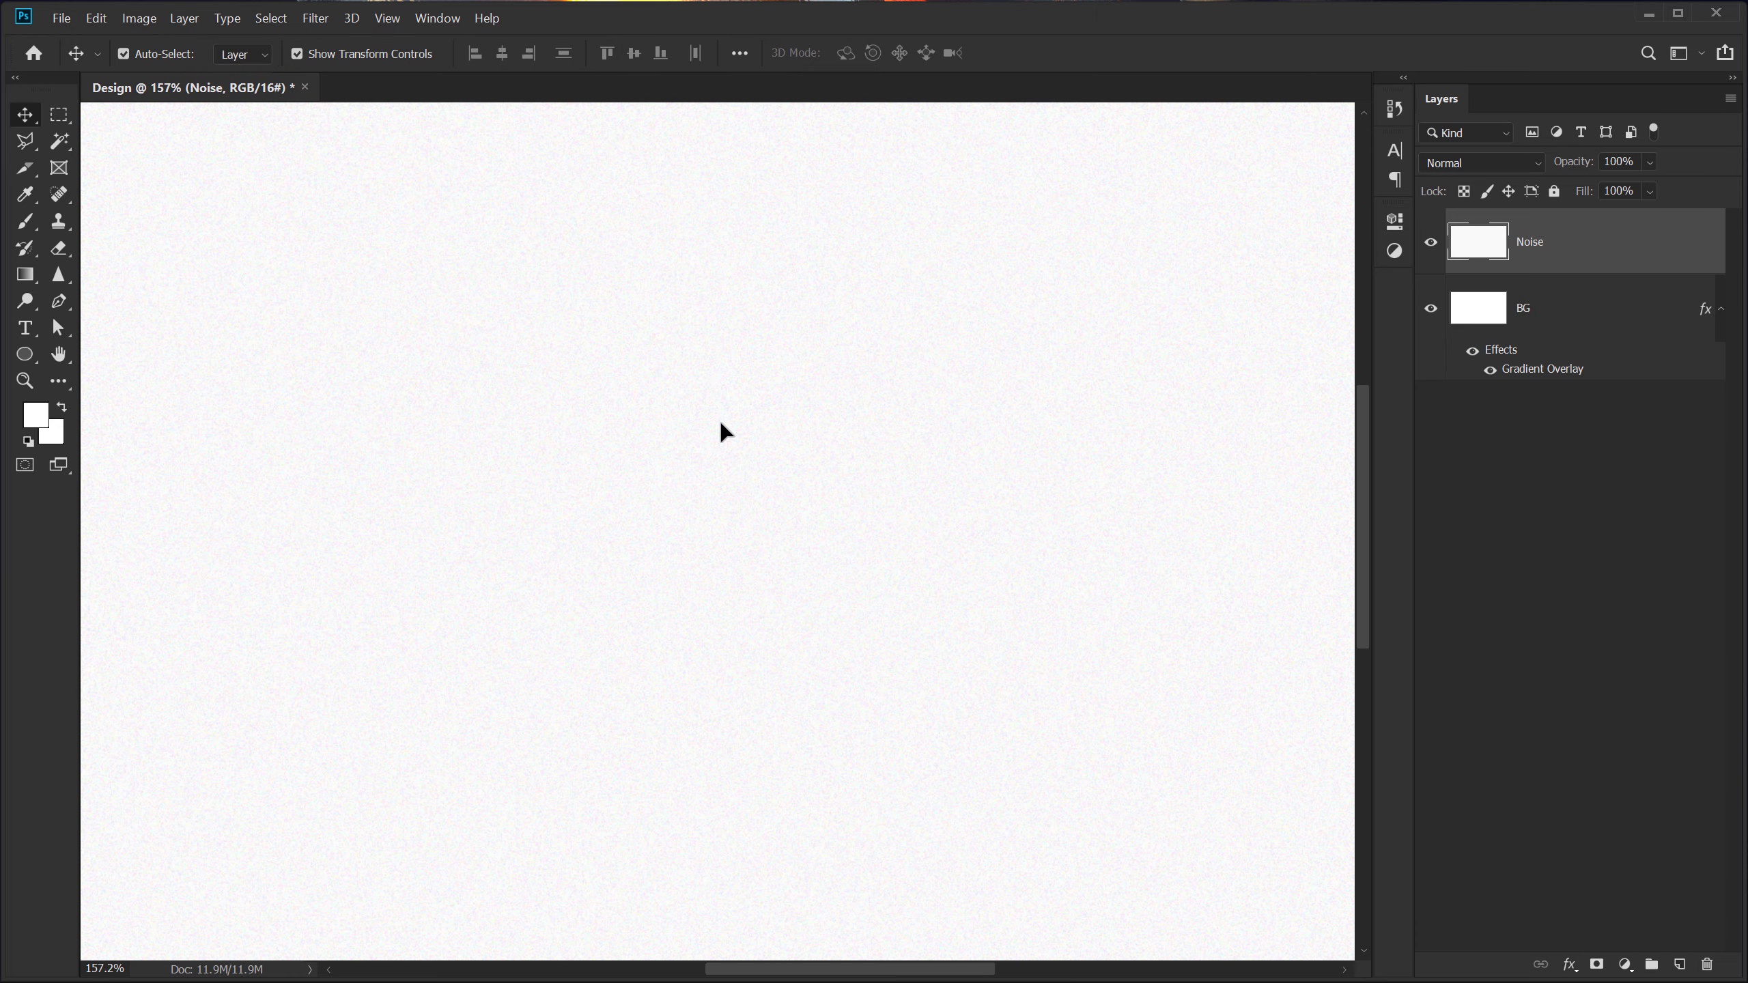
left_click(1486, 167)
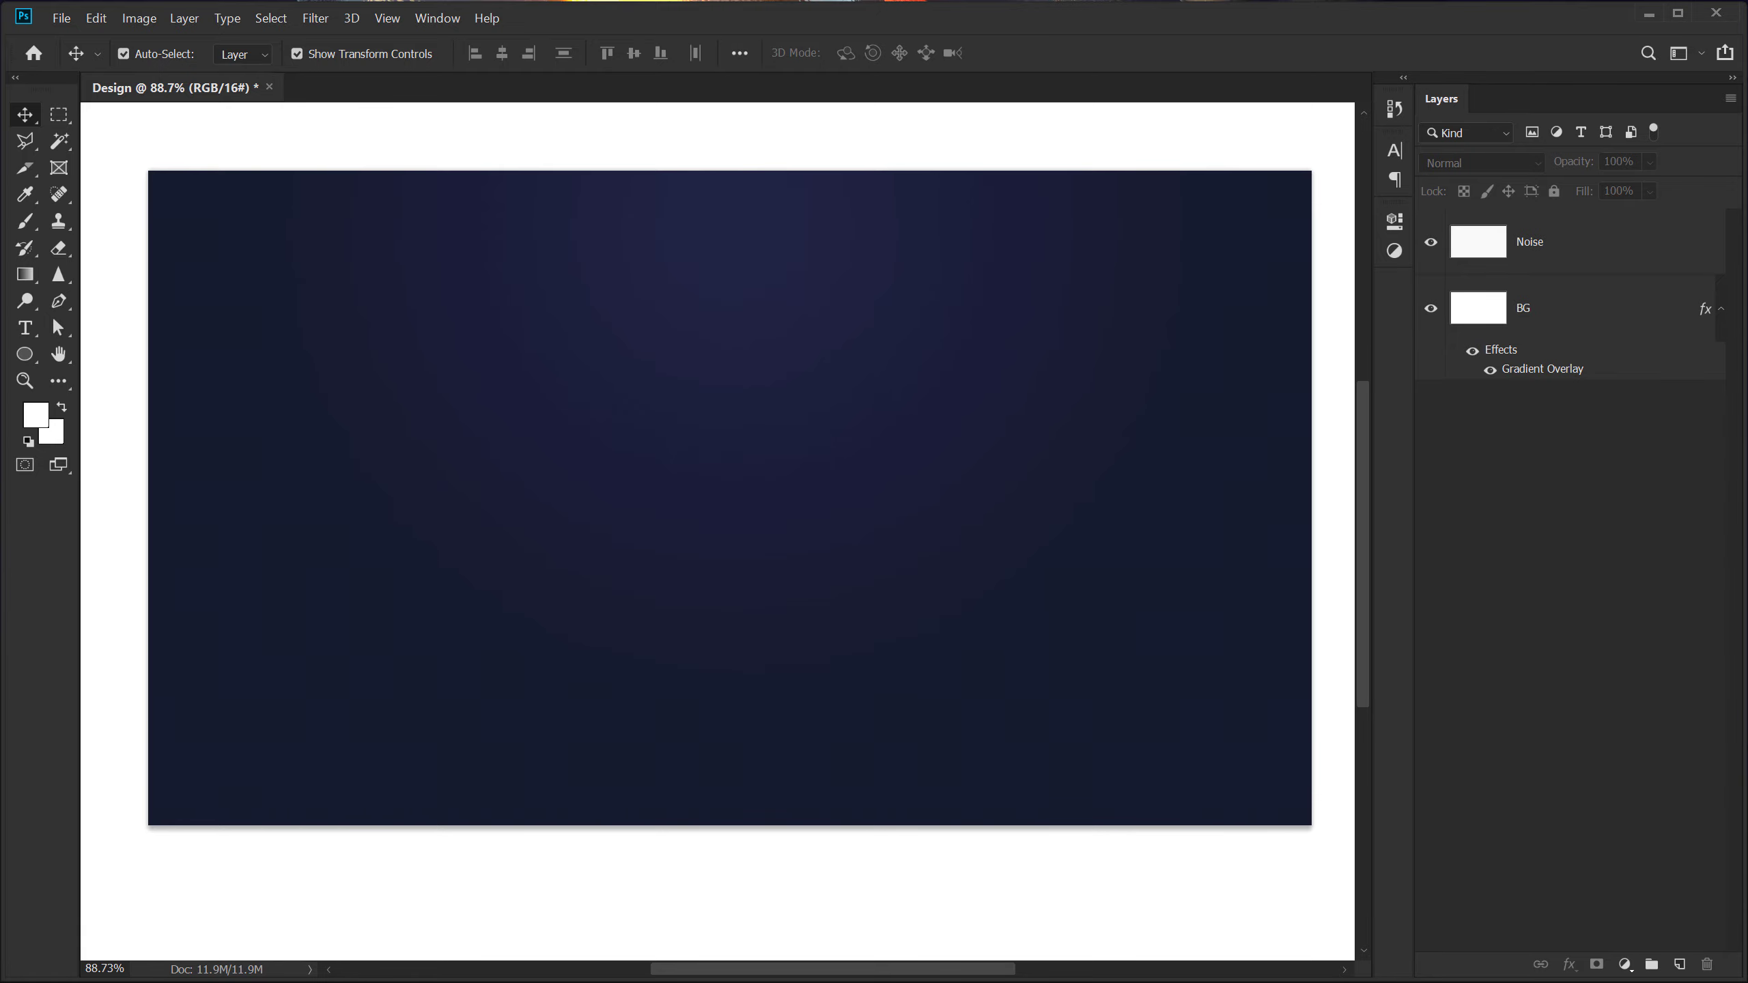
key("alt+Tab")
Place the Shoe image on the poster, scaled to about 11% and tilted upward
left_click(748, 244)
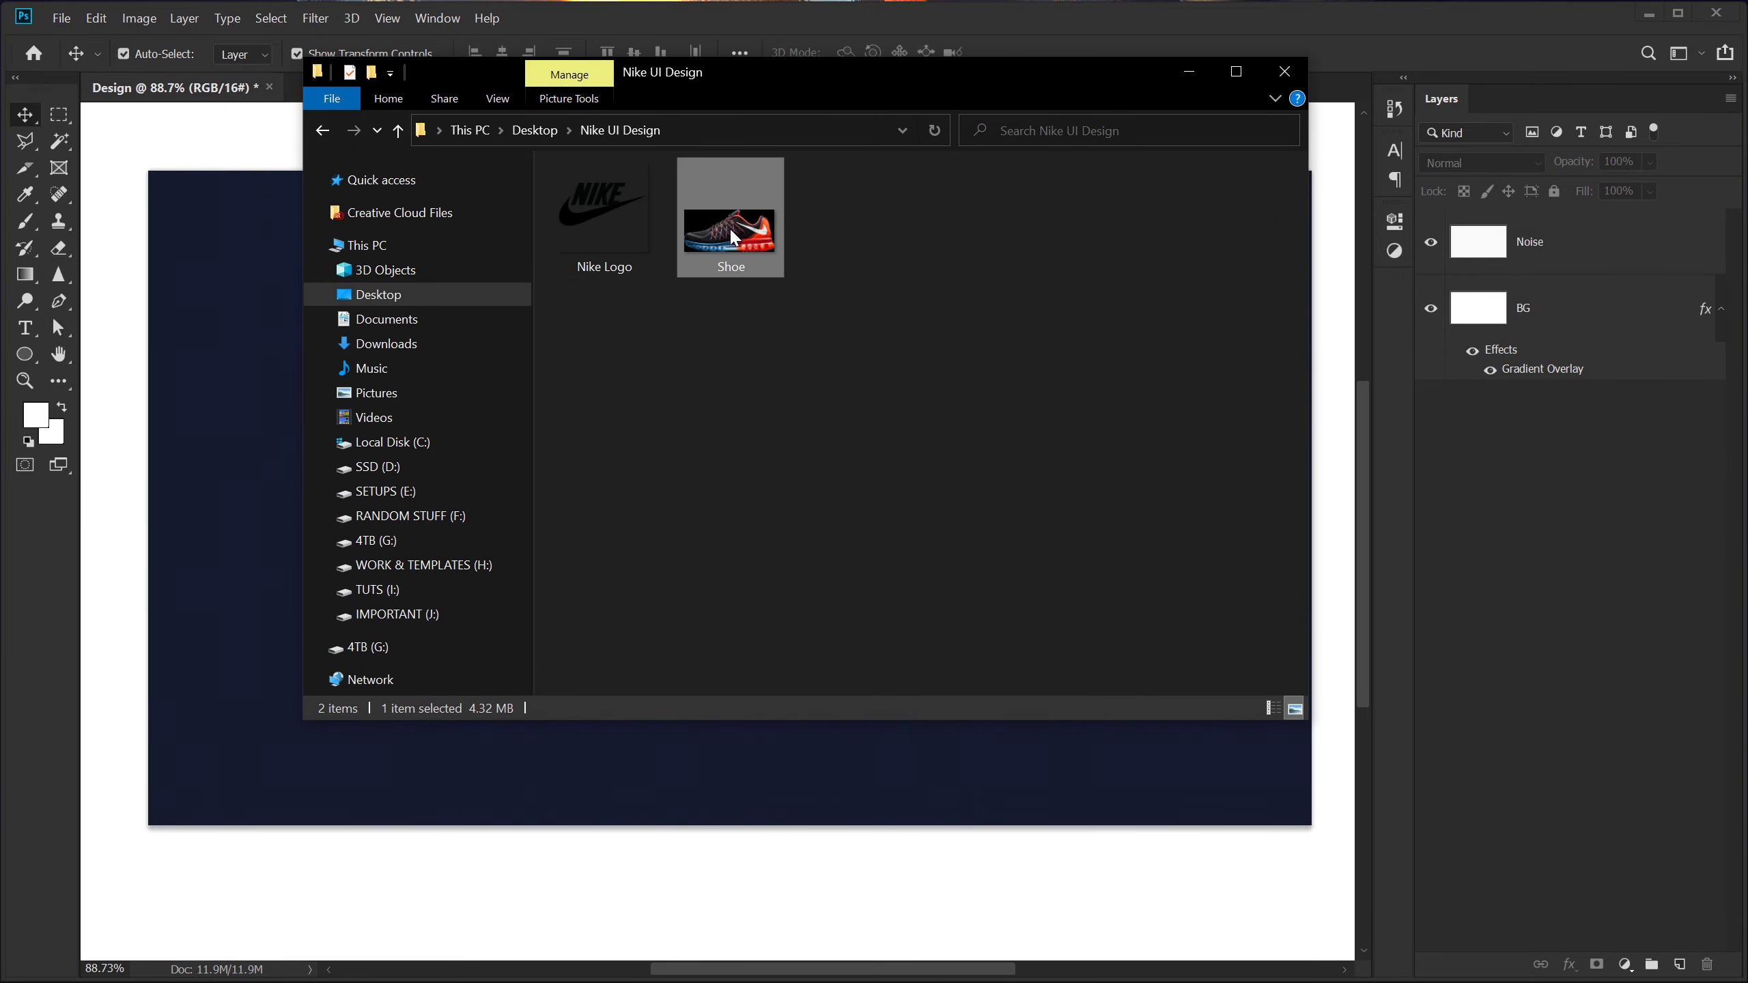
left_click_drag(729, 226, 234, 358)
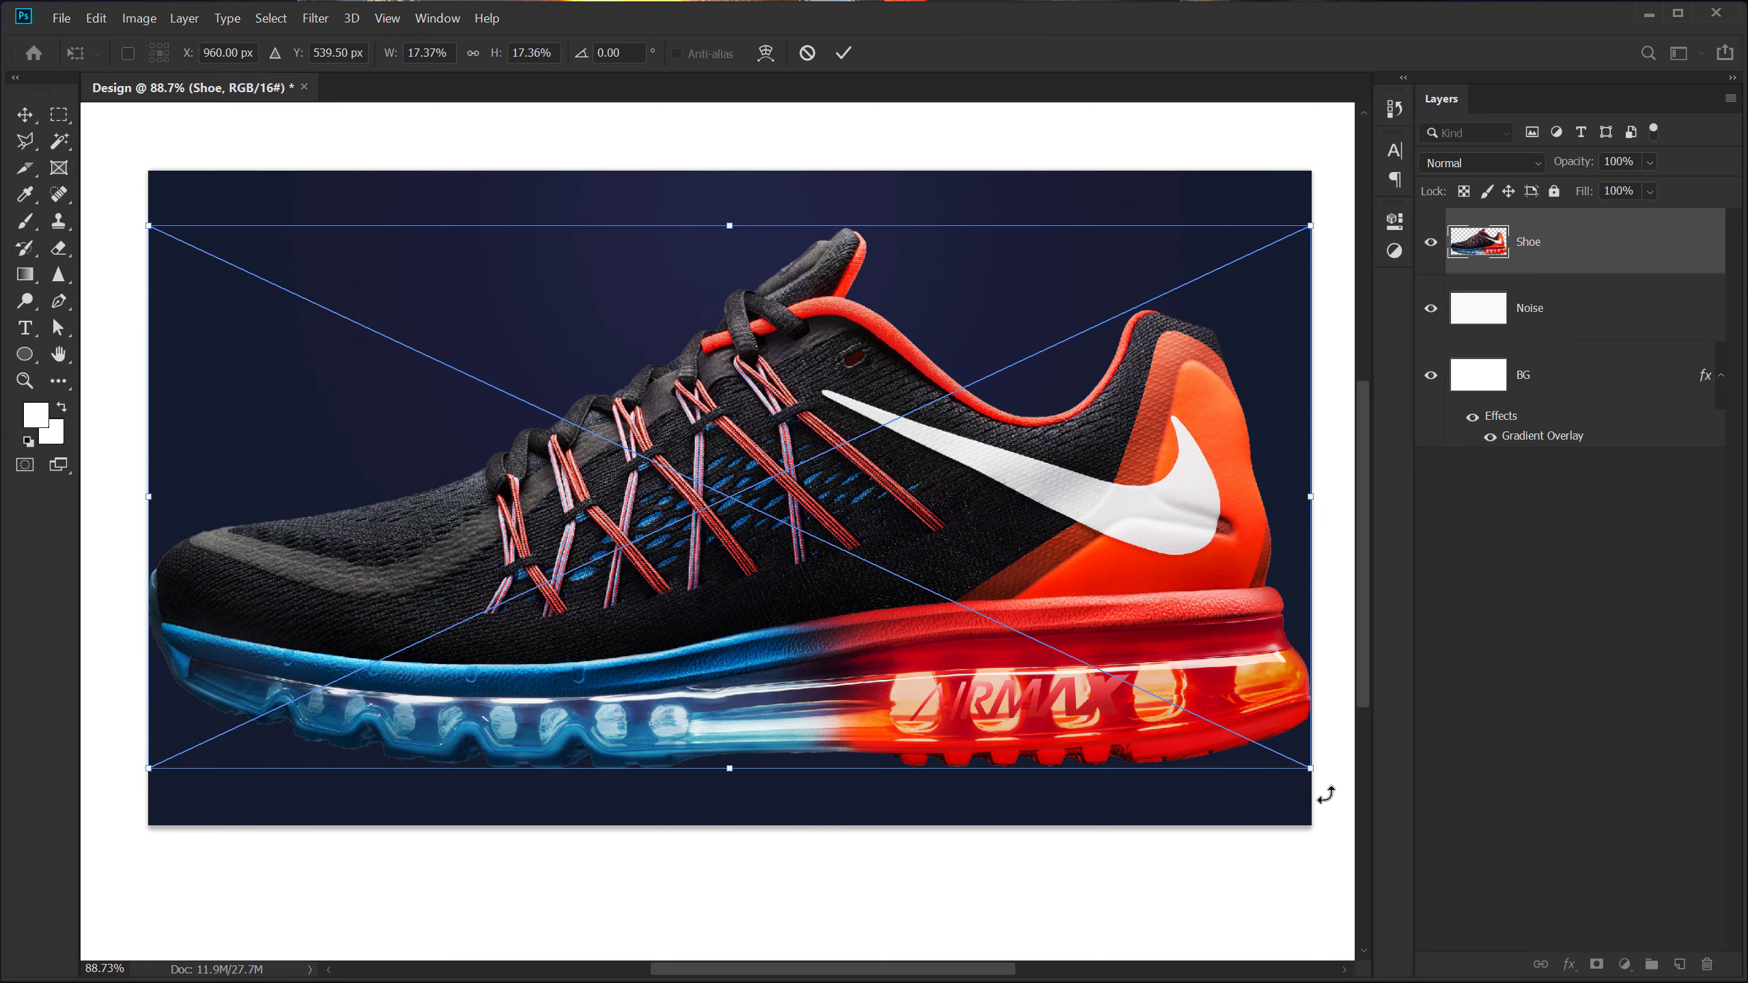
left_click_drag(1310, 768, 1108, 589)
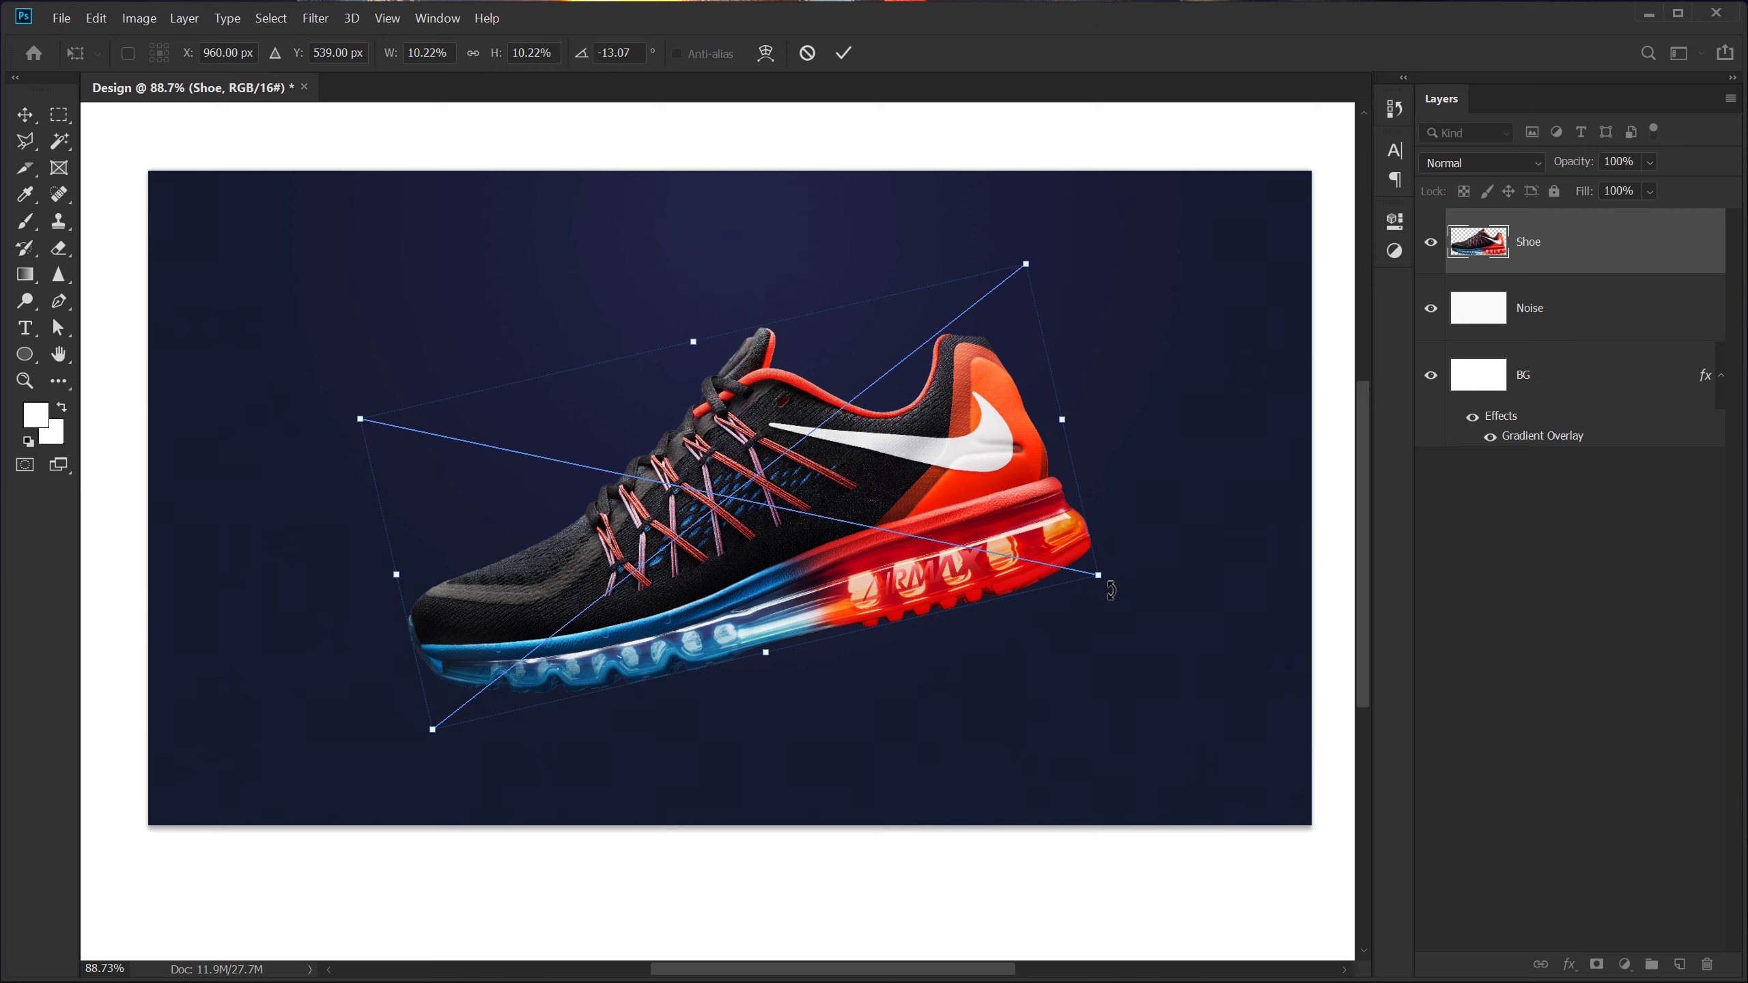
key("Return")
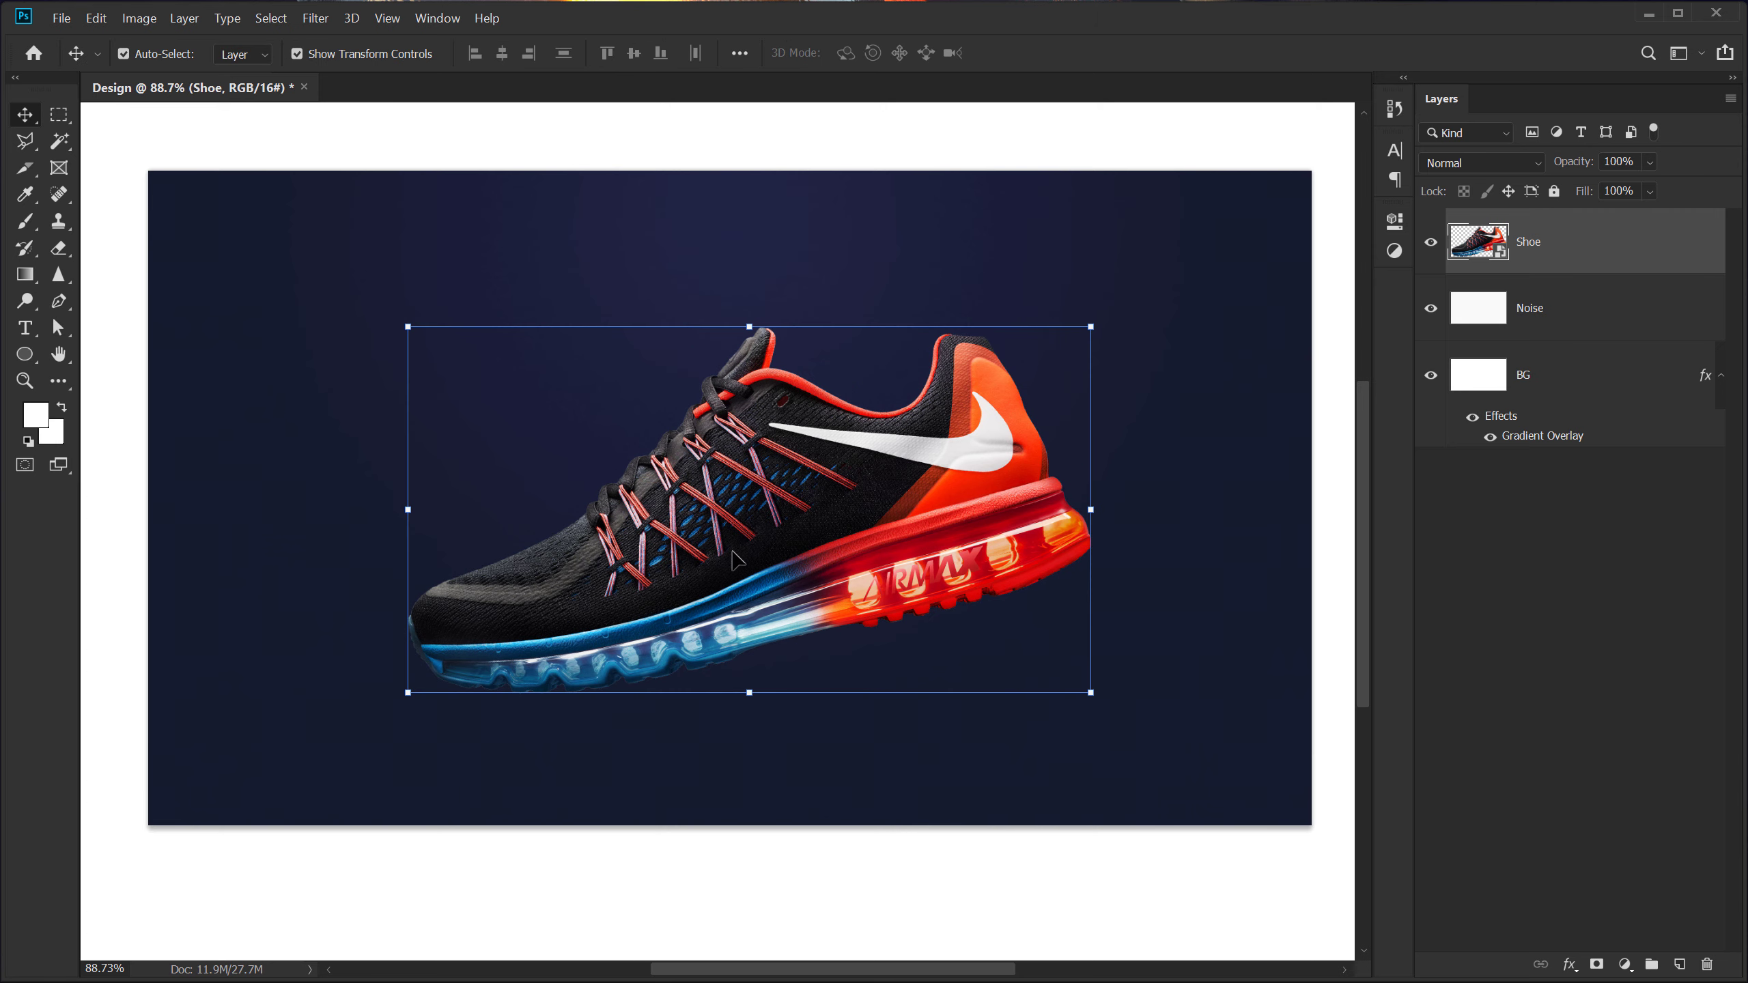
Nudge the shoe slightly higher on the canvas and reselect the Shoe layer
left_click(1508, 658)
left_click(751, 533)
left_click_drag(750, 533, 750, 519)
left_click(1505, 607)
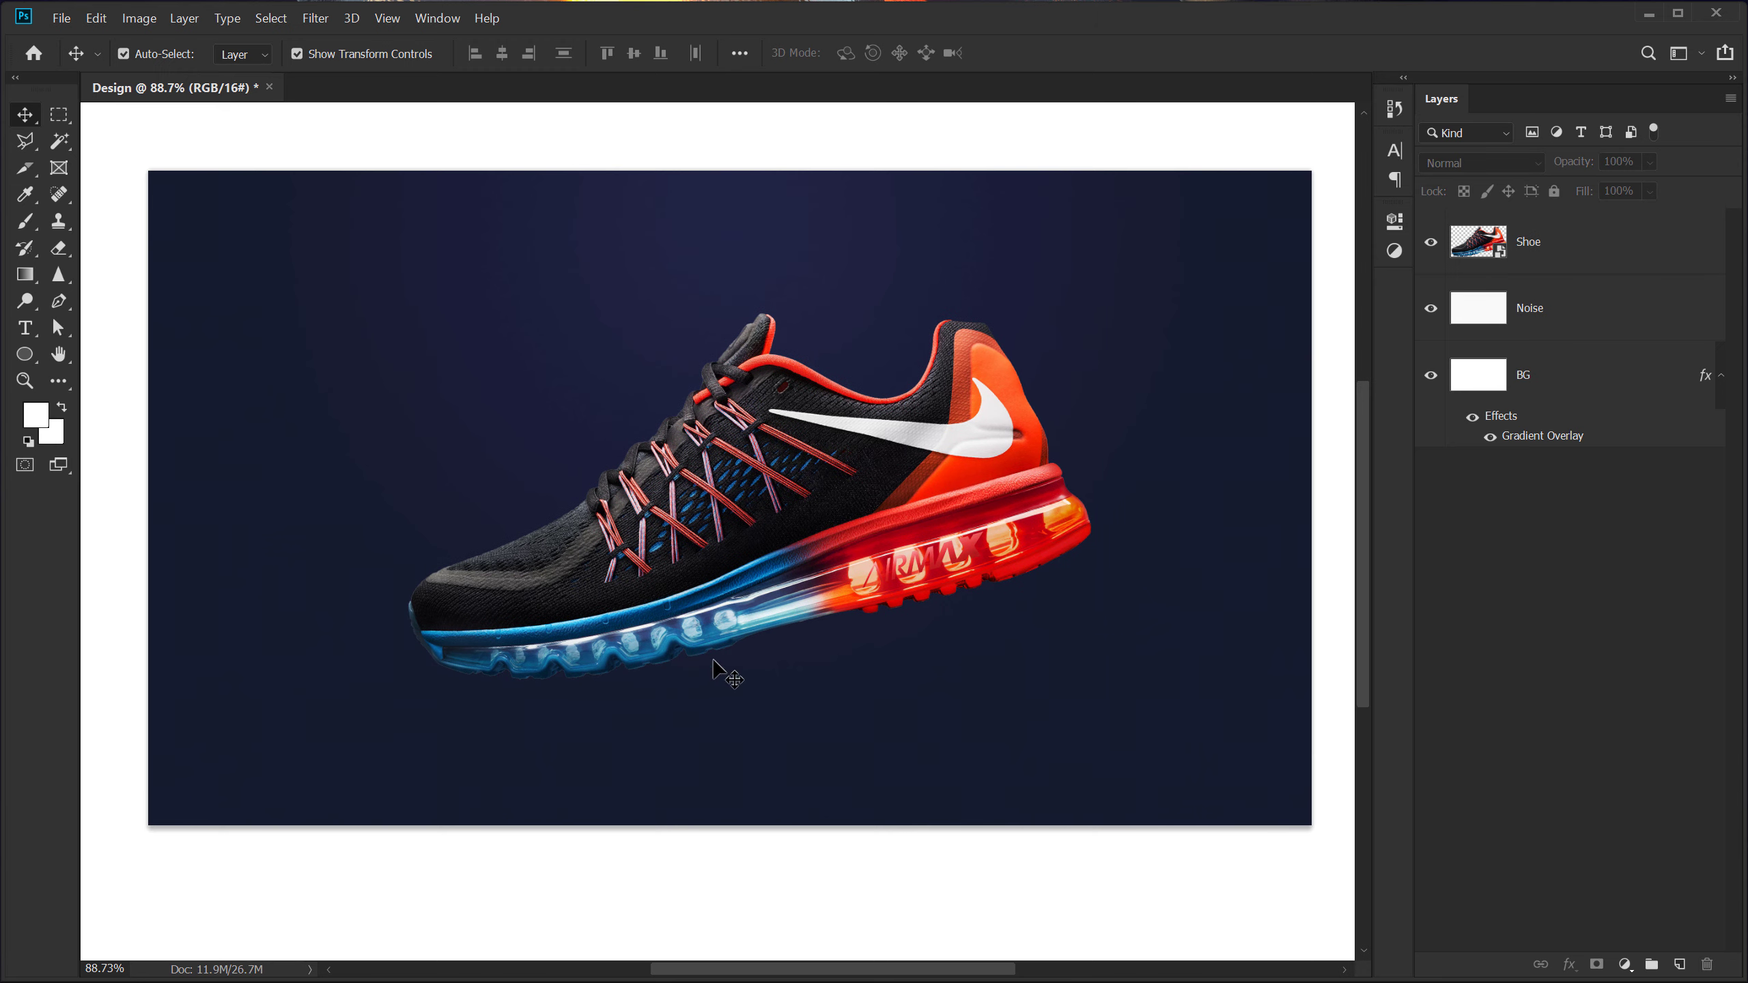
left_click(1552, 238)
Give the shoe a drop shadow with 50 px distance, 2% noise and a darker near-black colour
left_click(1576, 970)
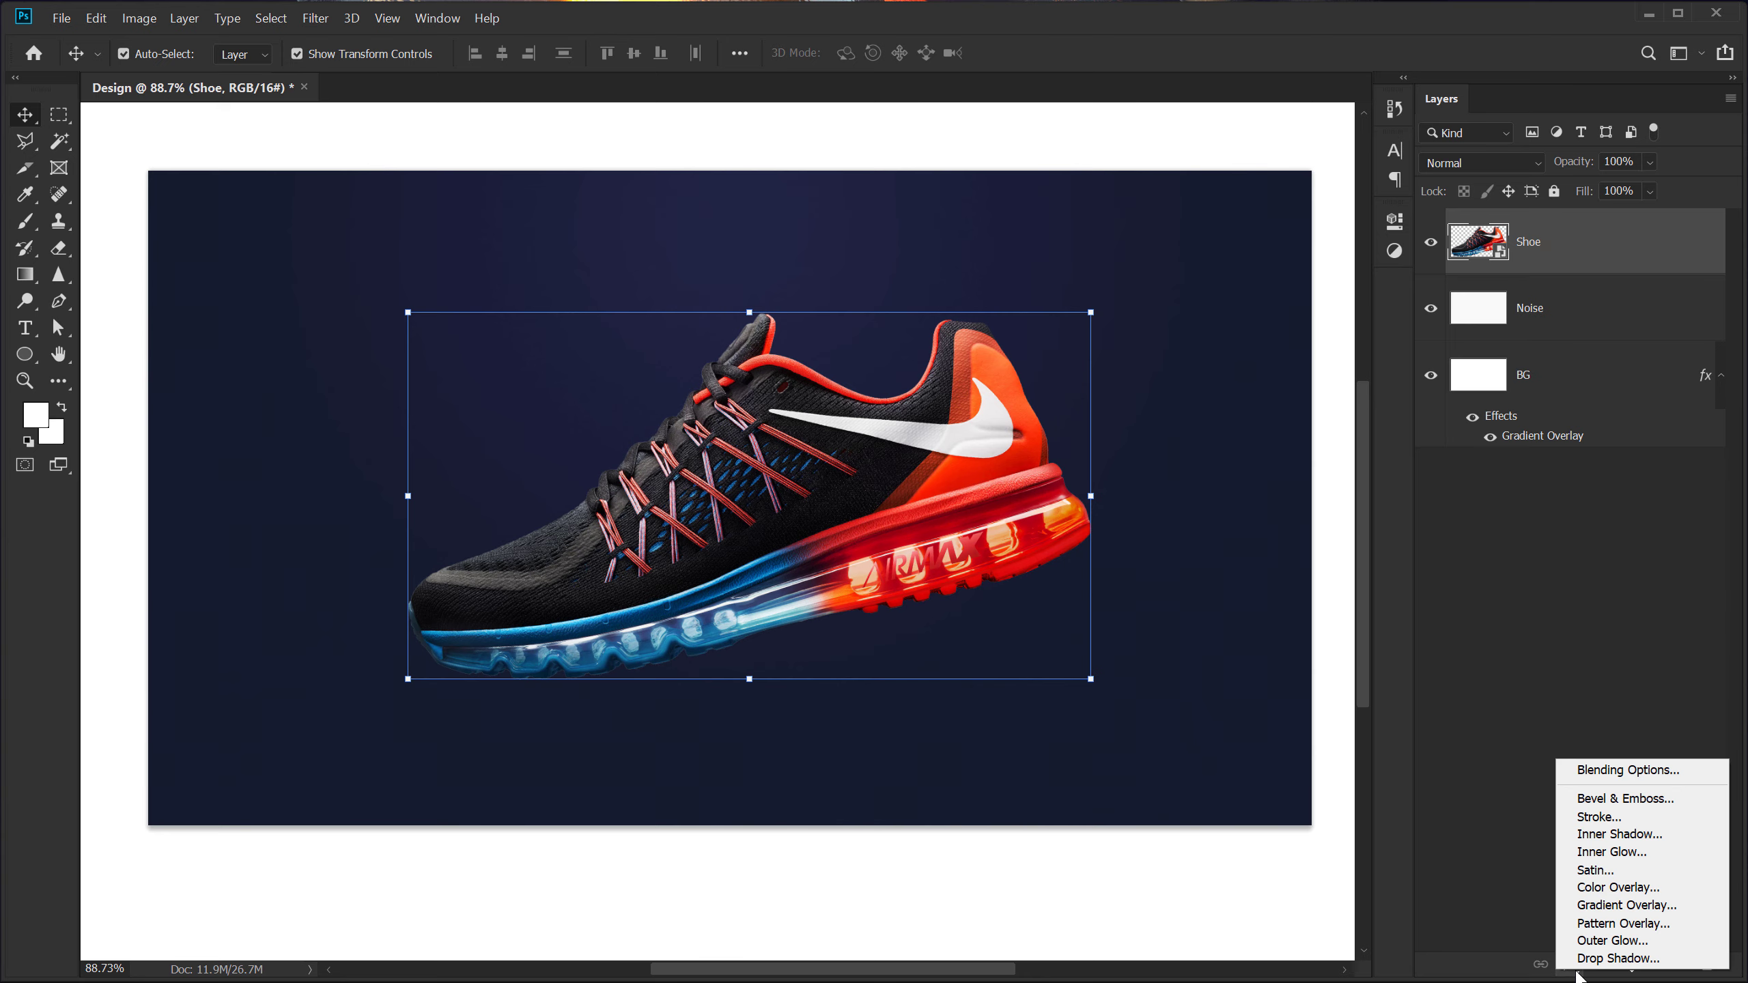
left_click(1609, 959)
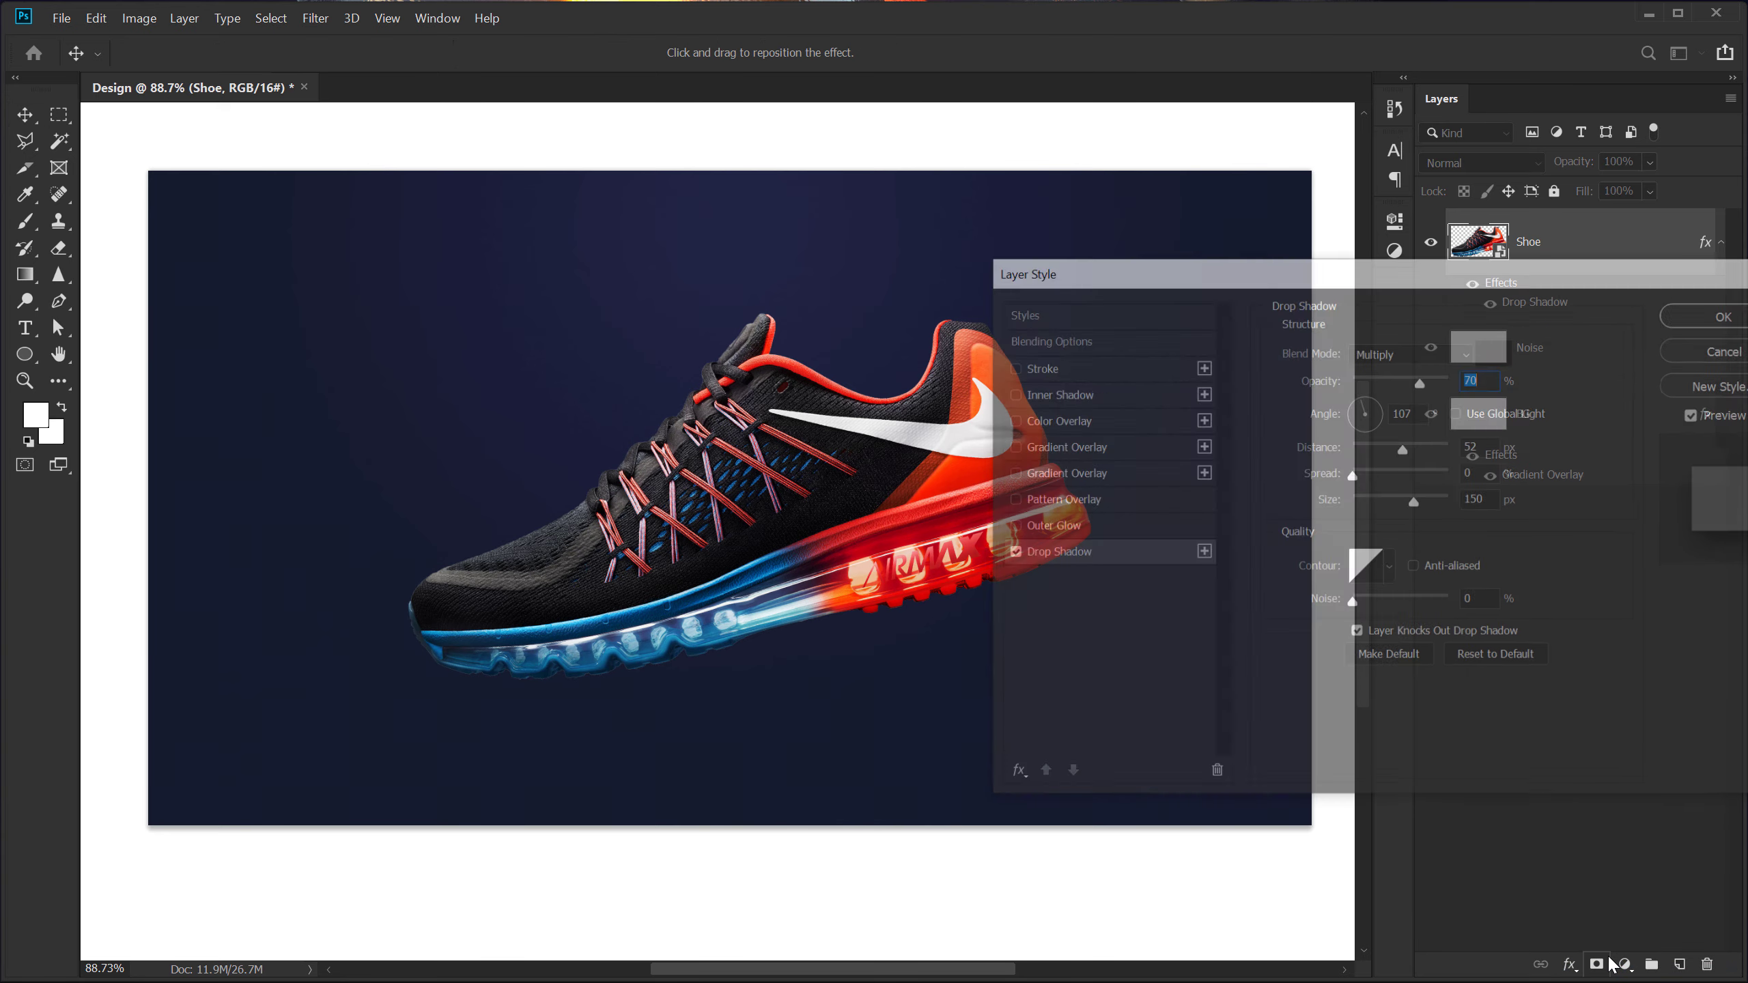
left_click_drag(1421, 275, 1347, 225)
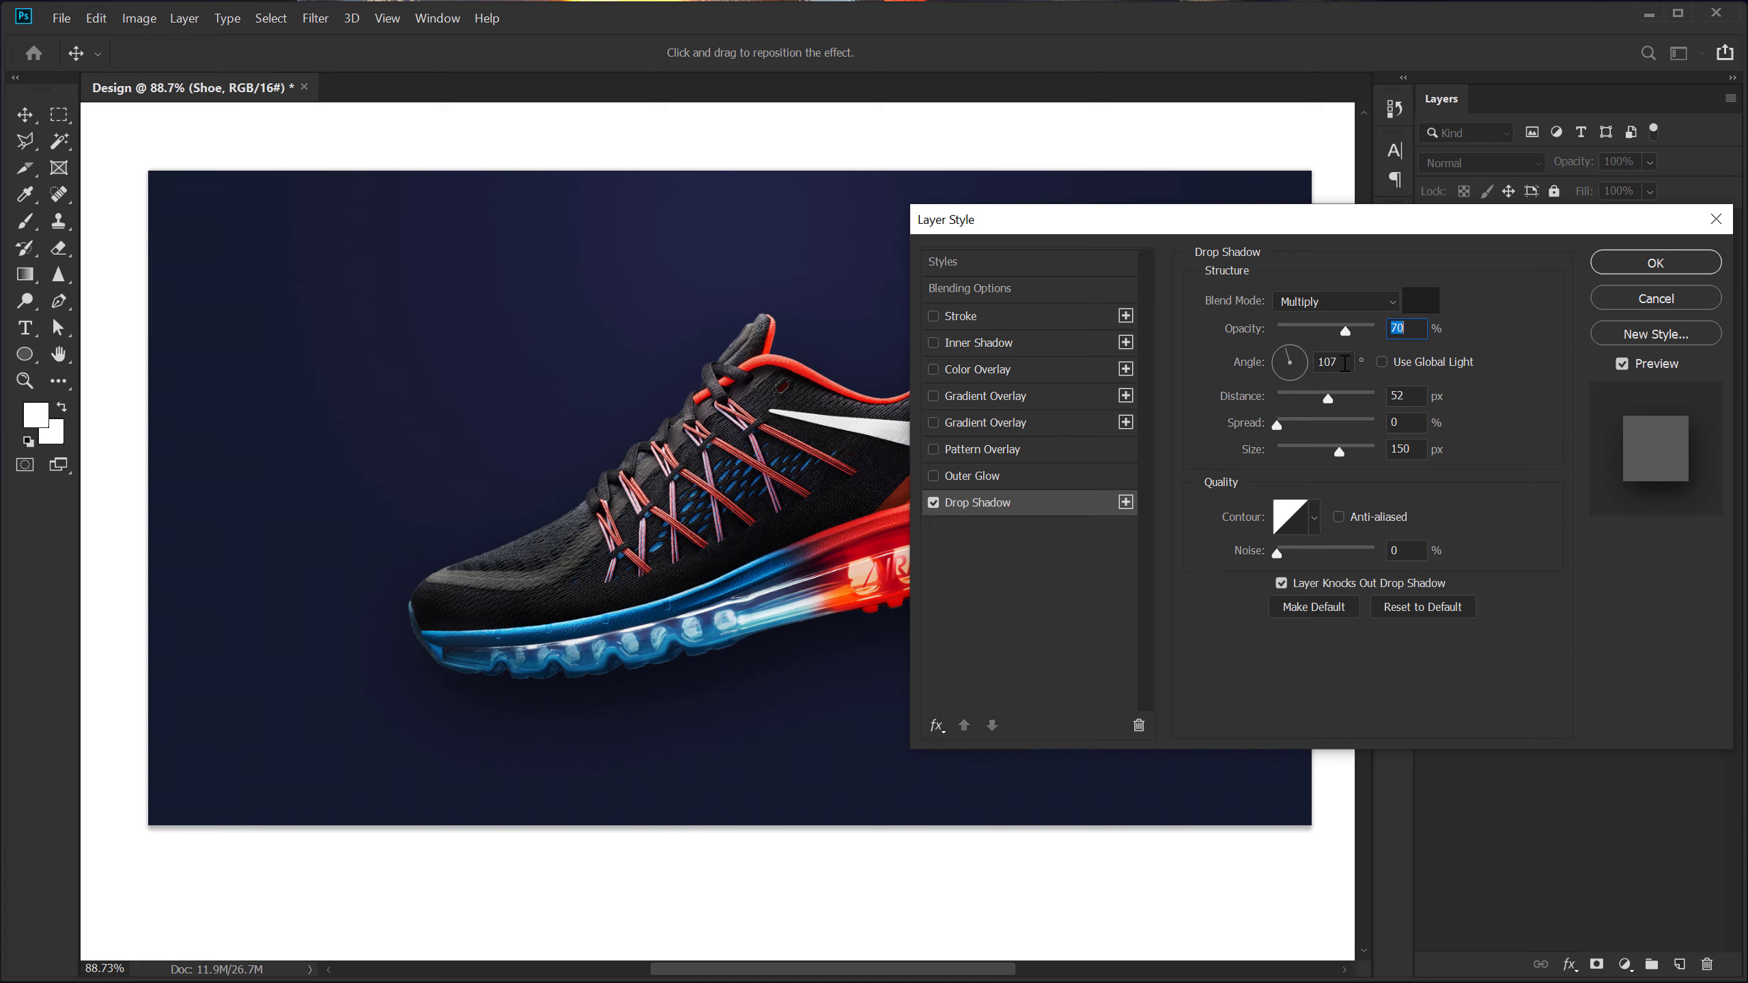
left_click(1416, 396)
type("5")
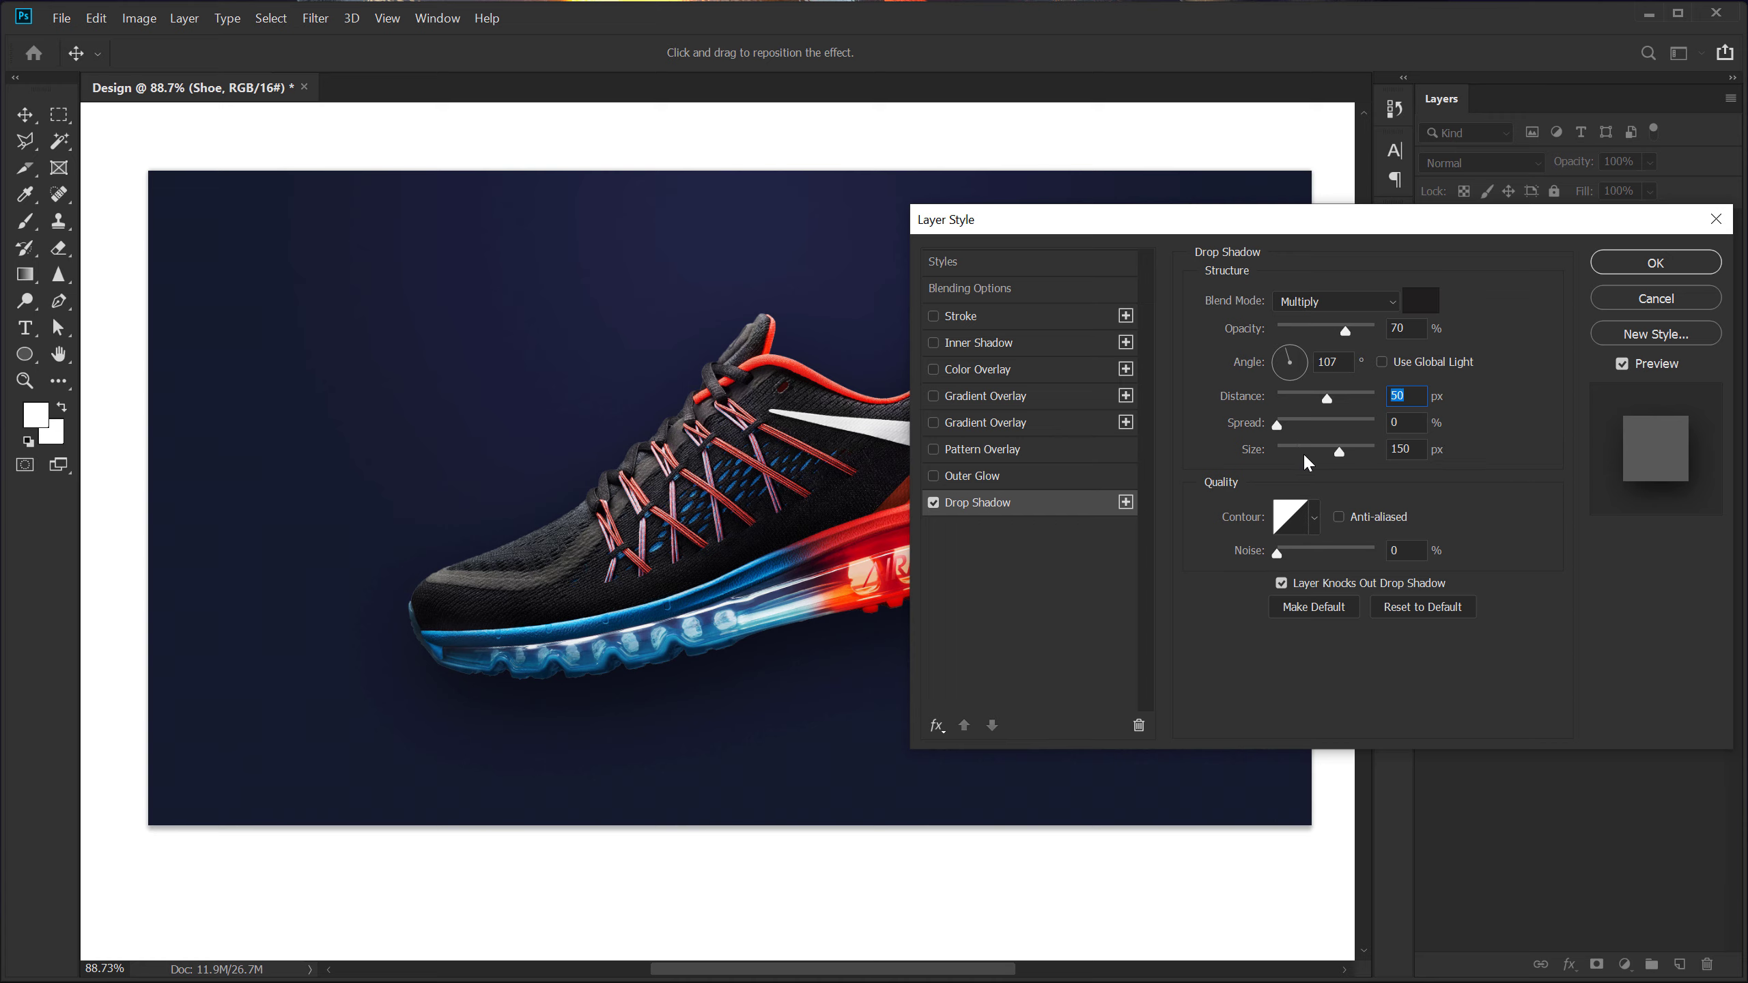
left_click(1404, 550)
type("2")
left_click(1430, 305)
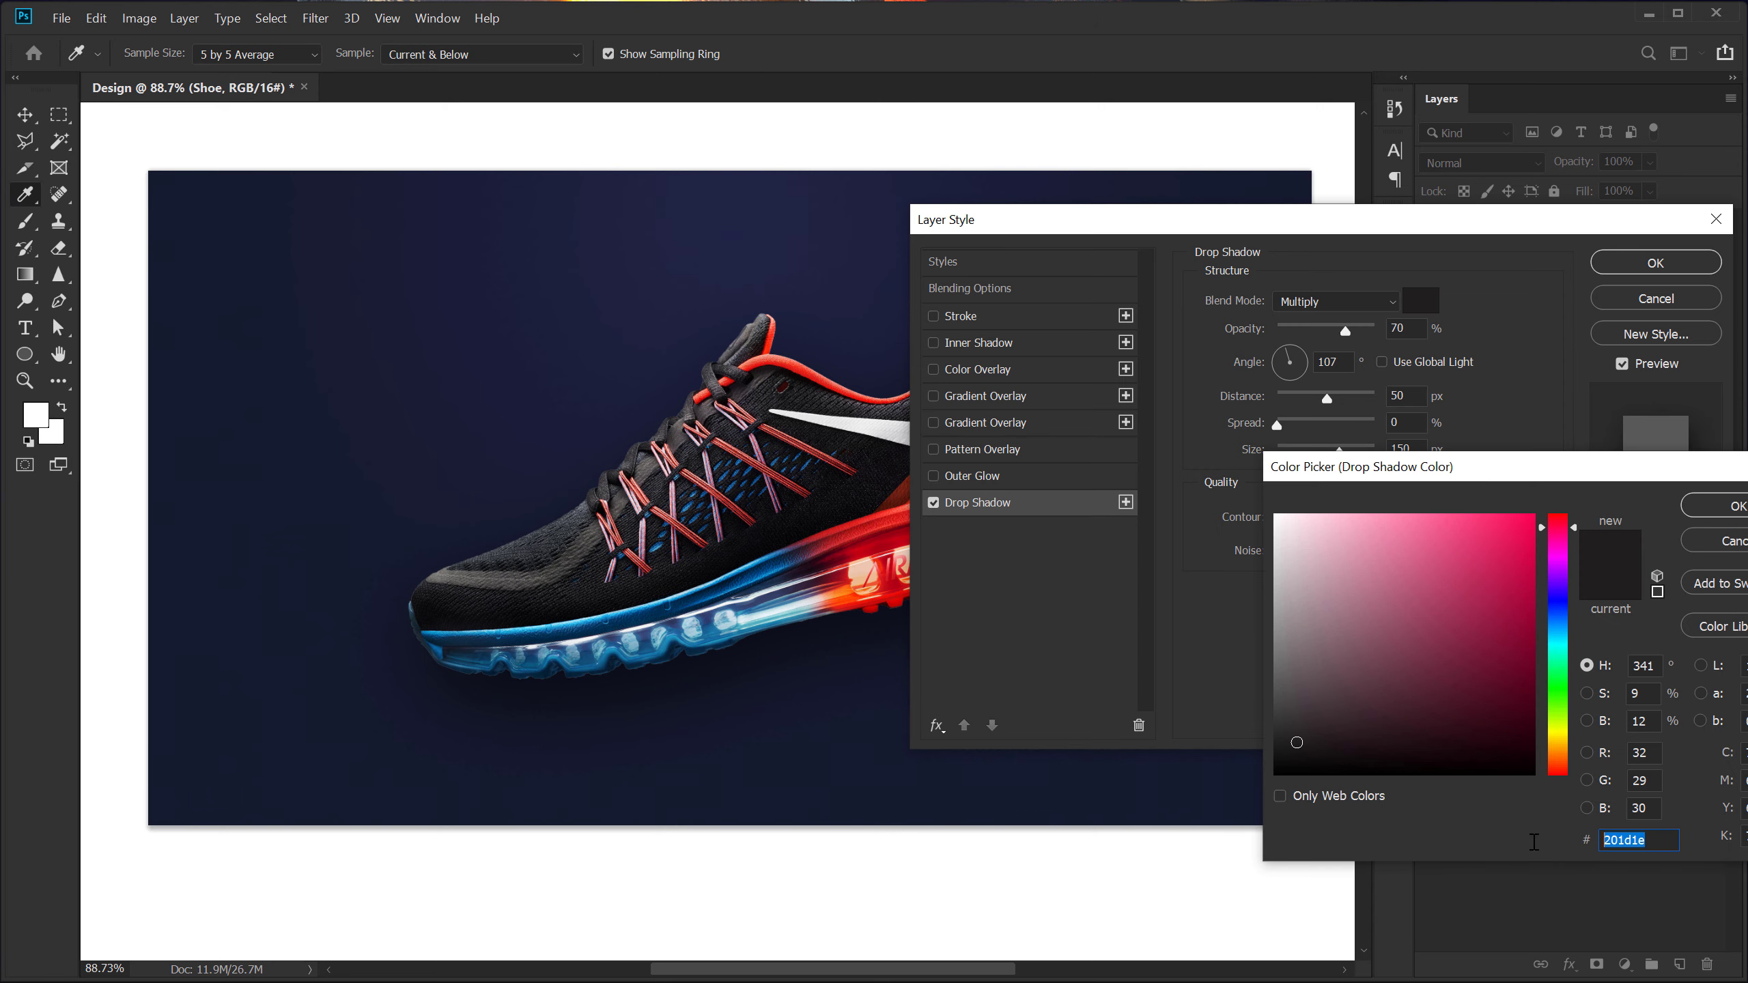
left_click(1555, 605)
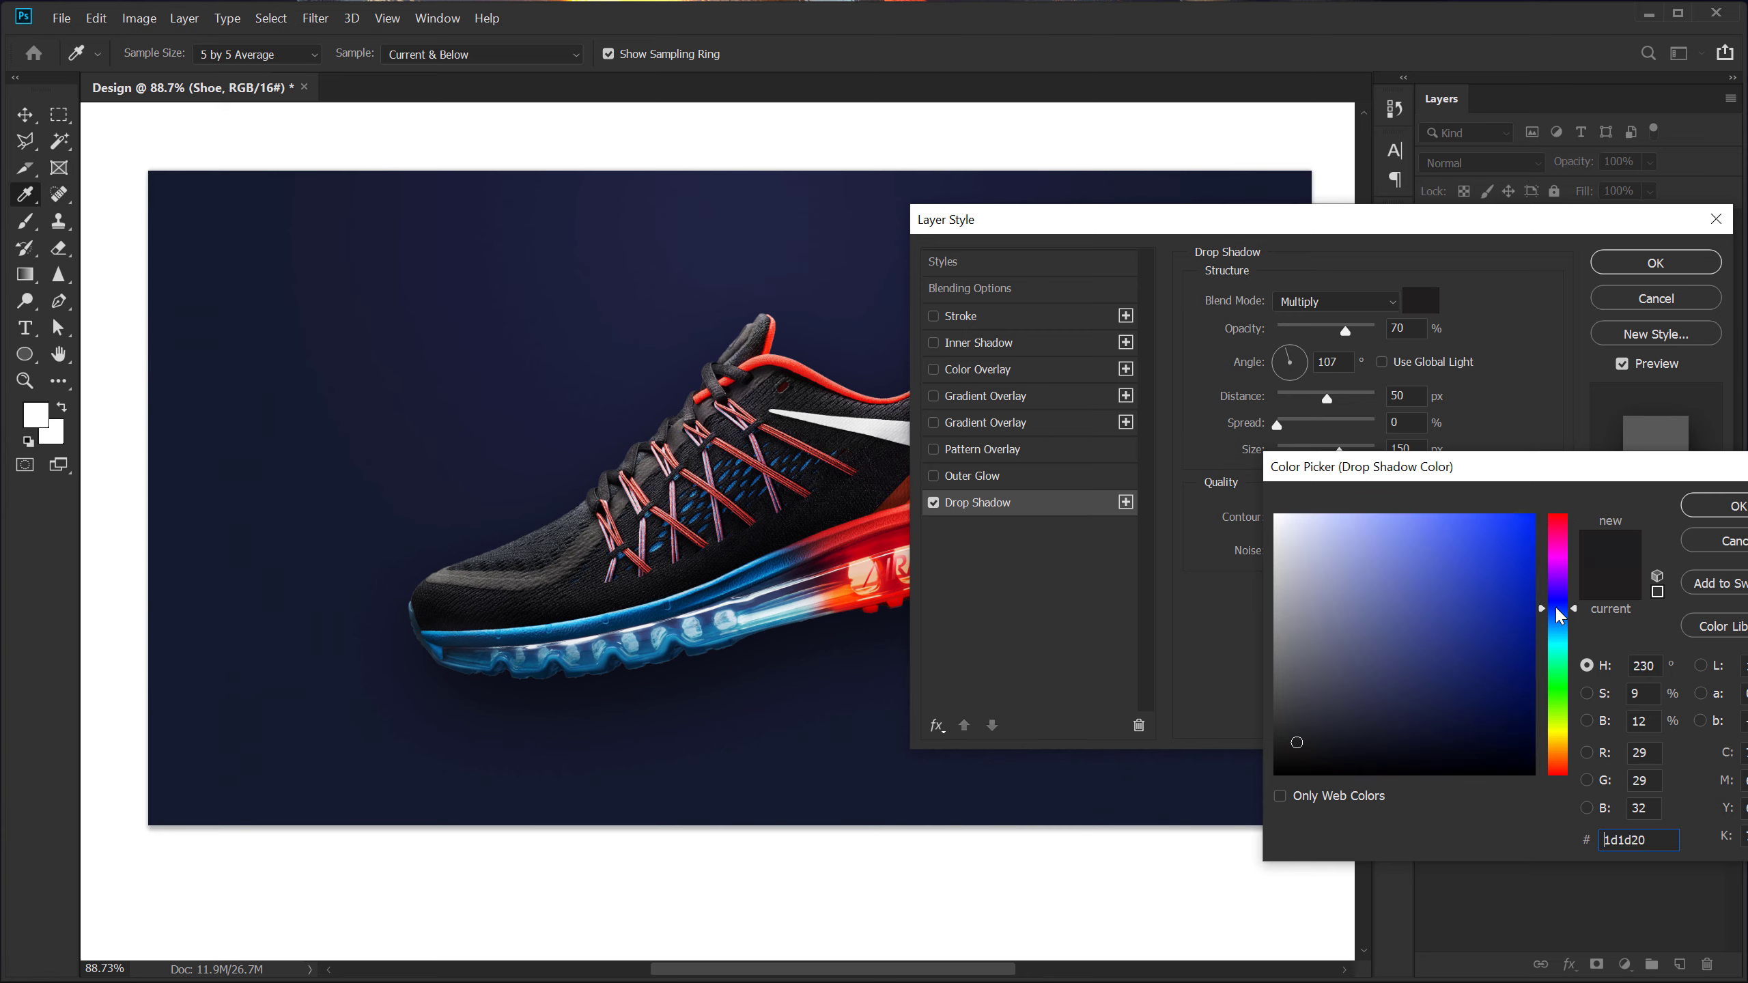
mouse_move(1297, 741)
left_mouse_down()
mouse_move(1245, 753)
mouse_move(1272, 757)
left_mouse_up()
left_click(1727, 509)
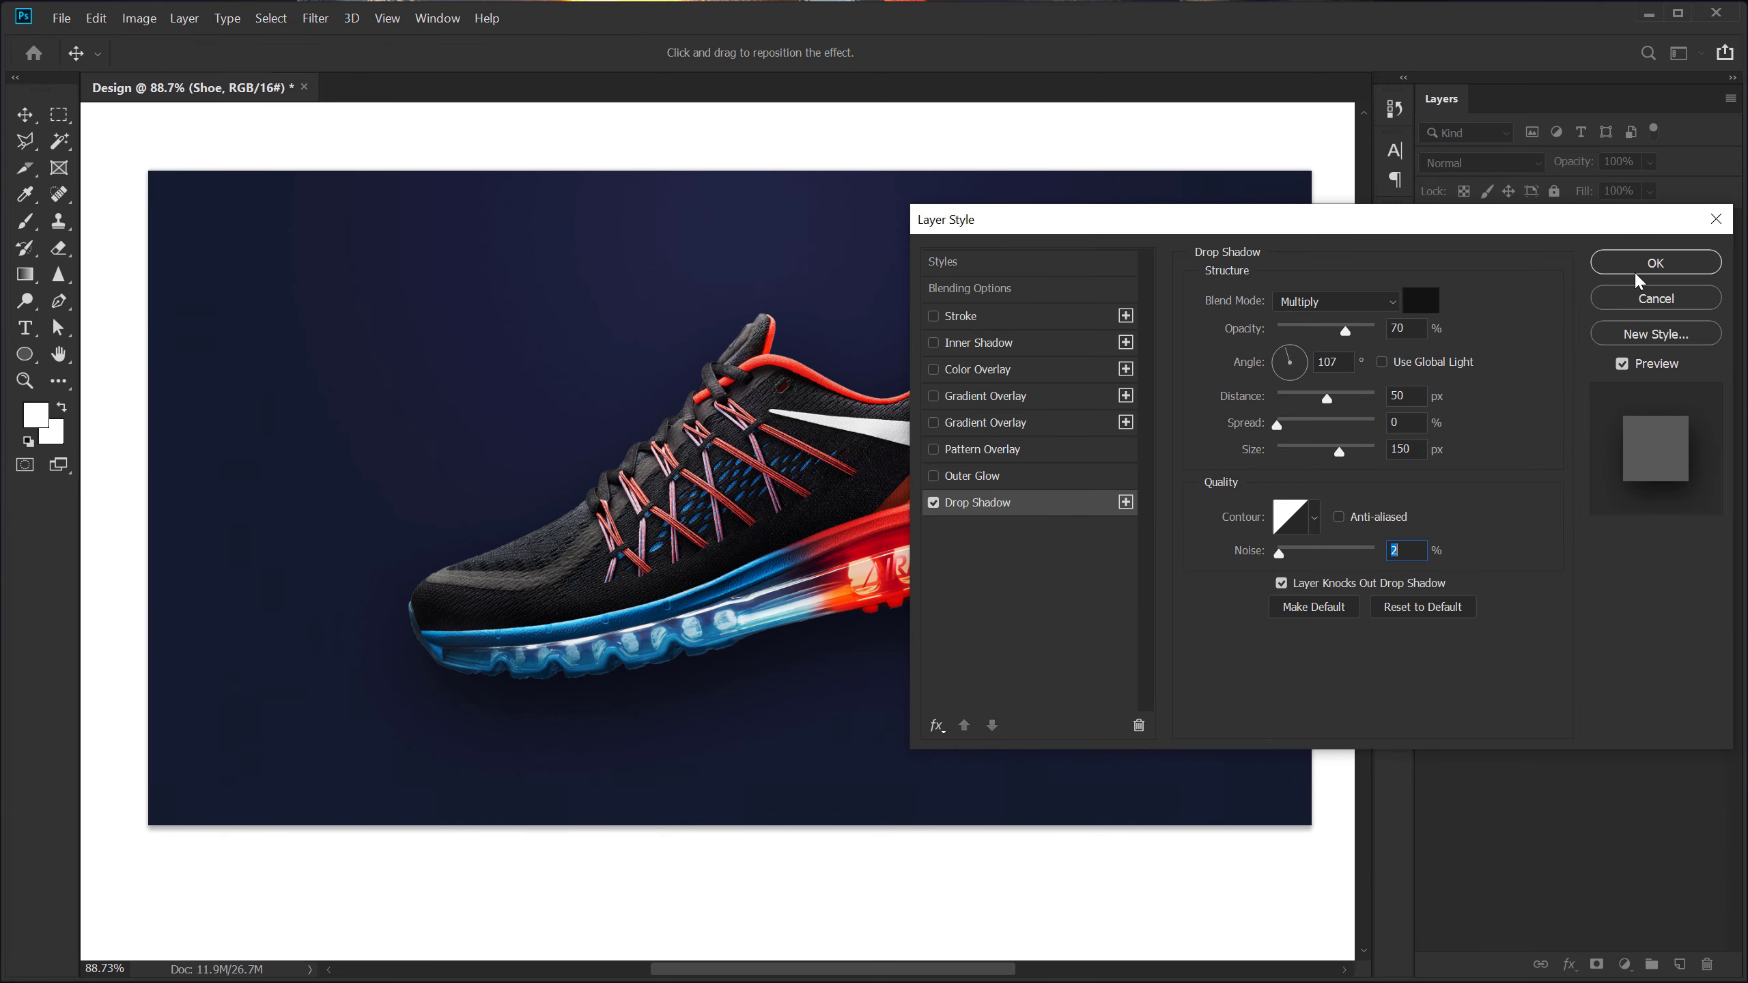
left_click(1634, 264)
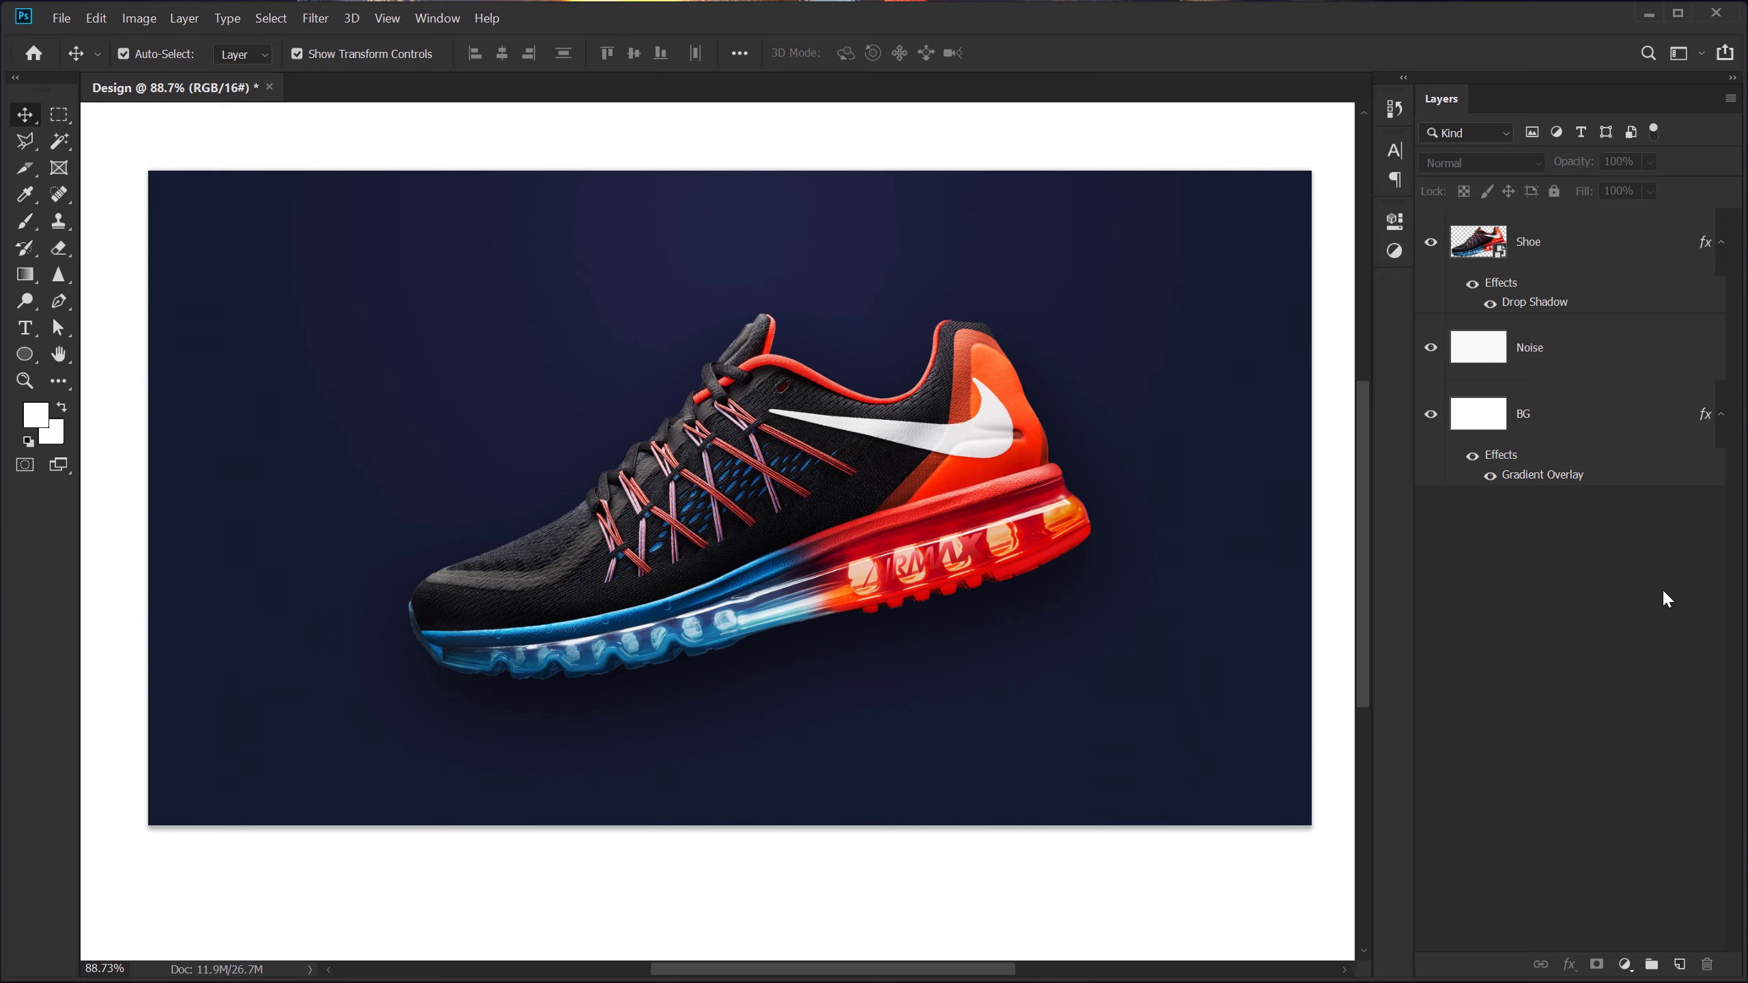
Add a new layer named Overlay and set it to Lighten blending
left_click(1679, 964)
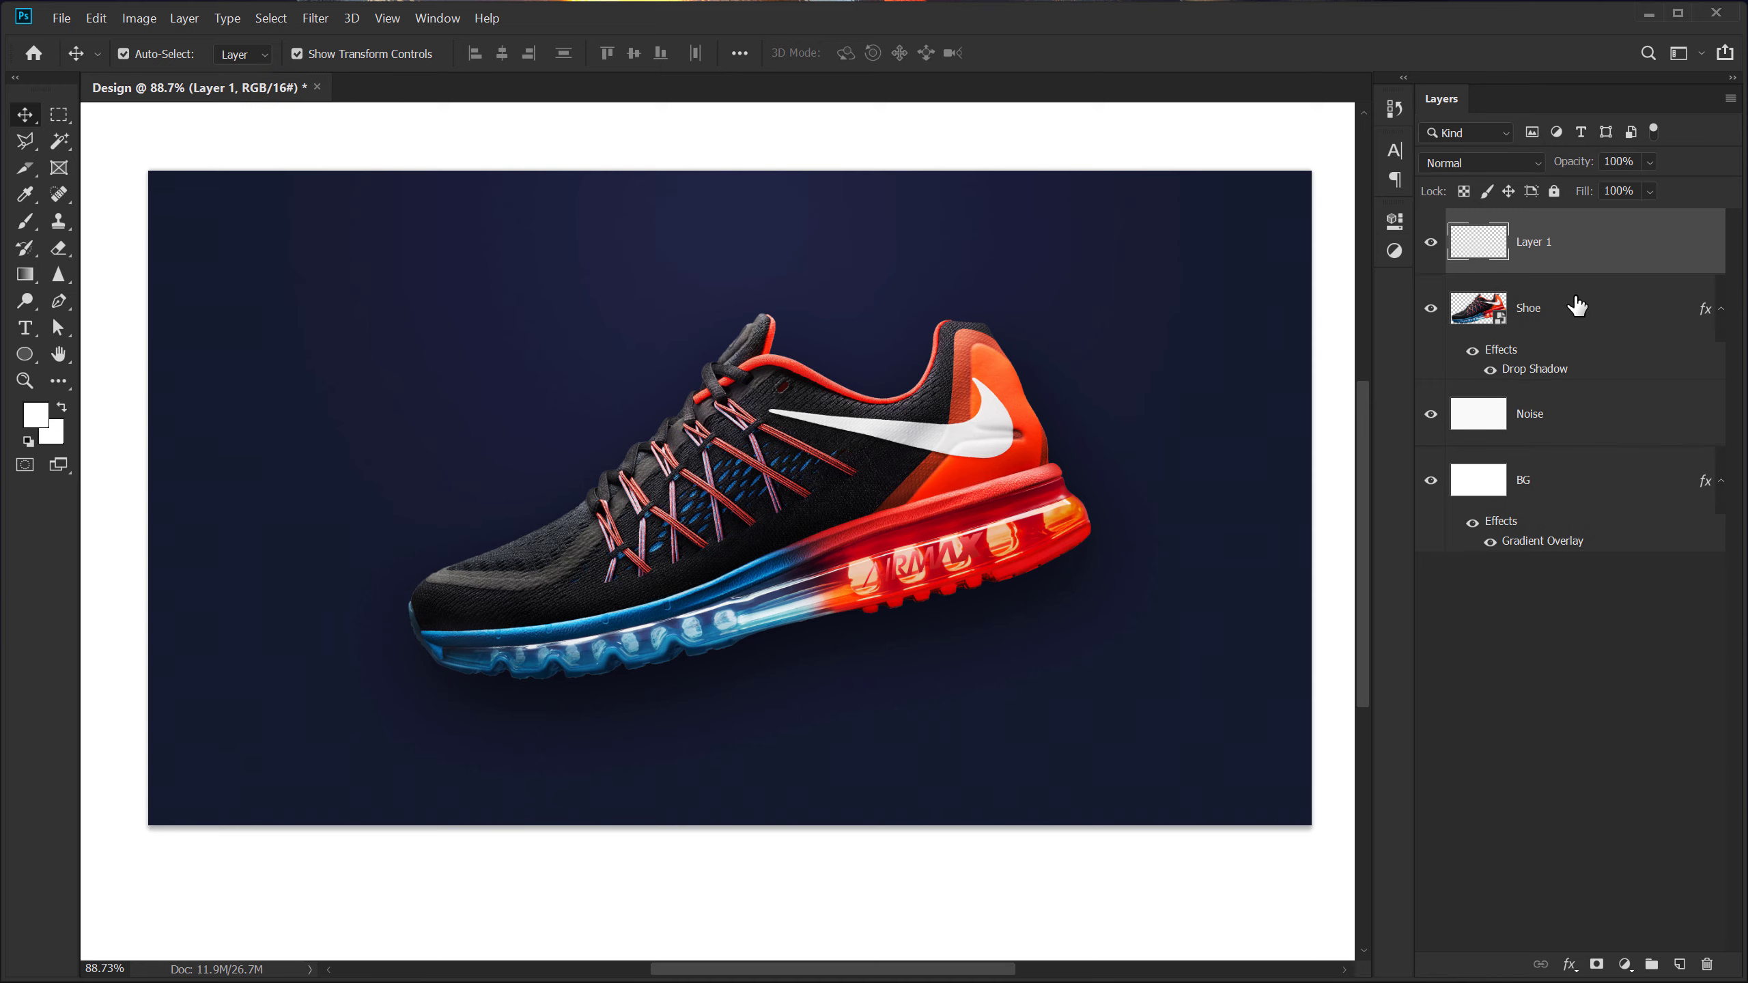
double_click(1536, 245)
left_click(1521, 652)
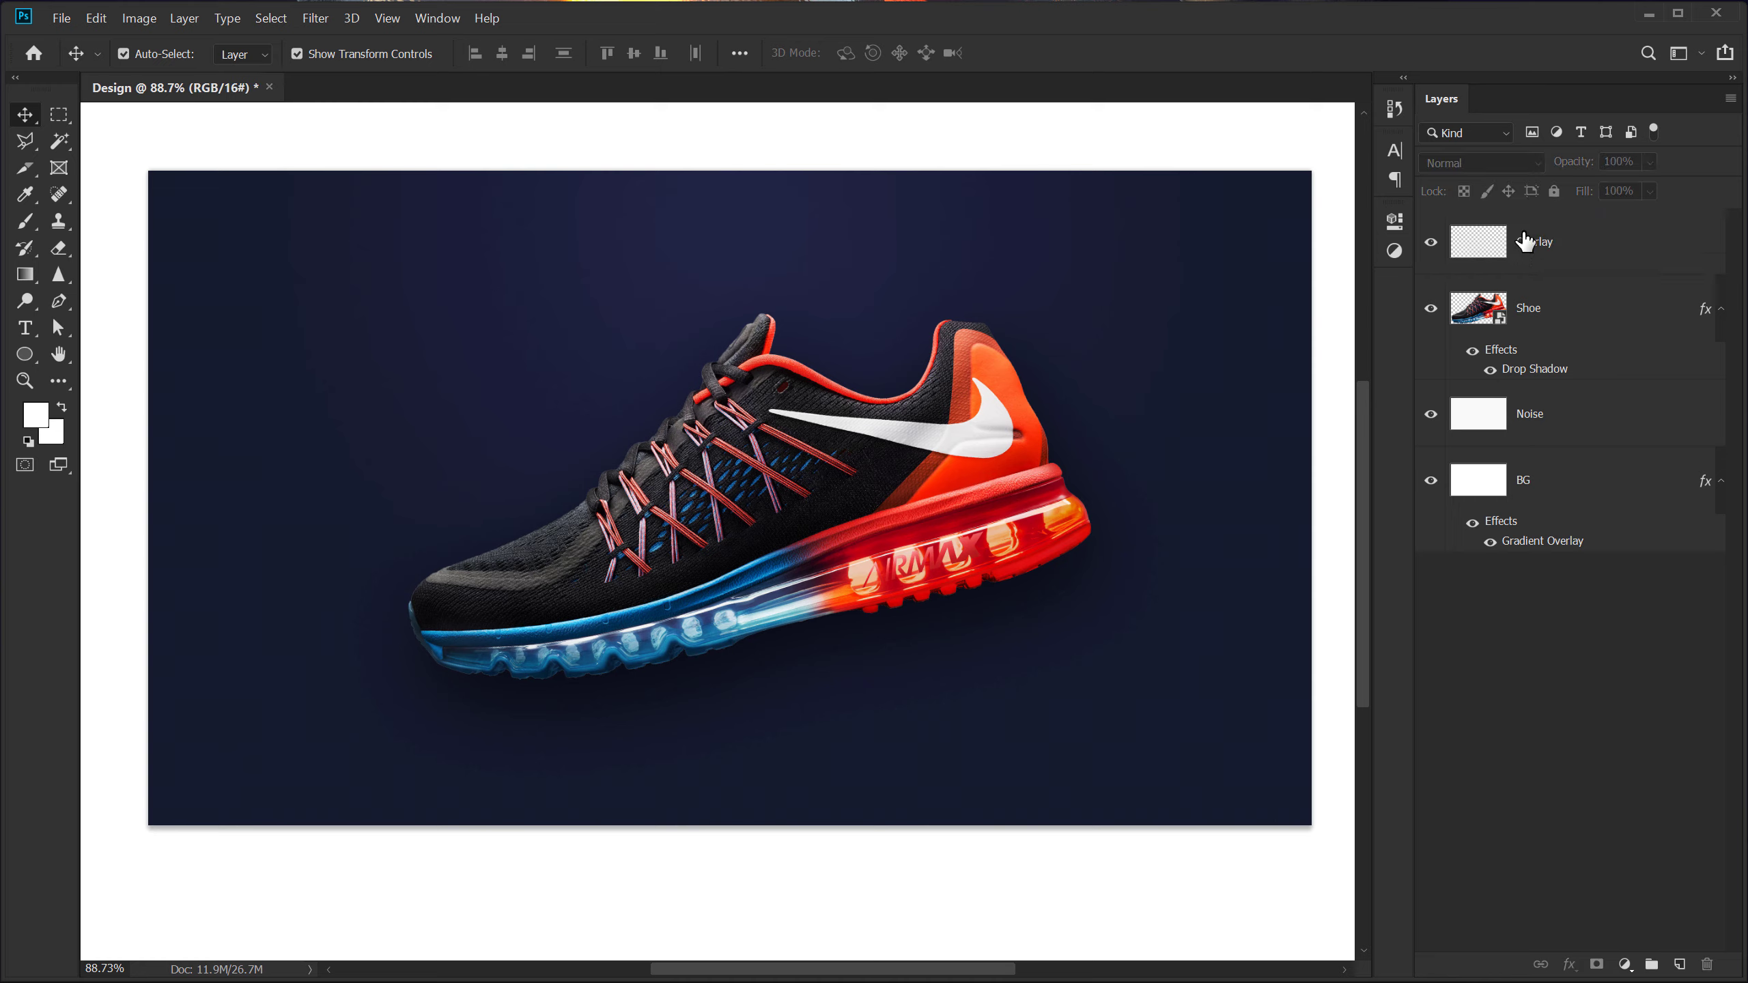
left_click(1527, 241)
left_click(1464, 166)
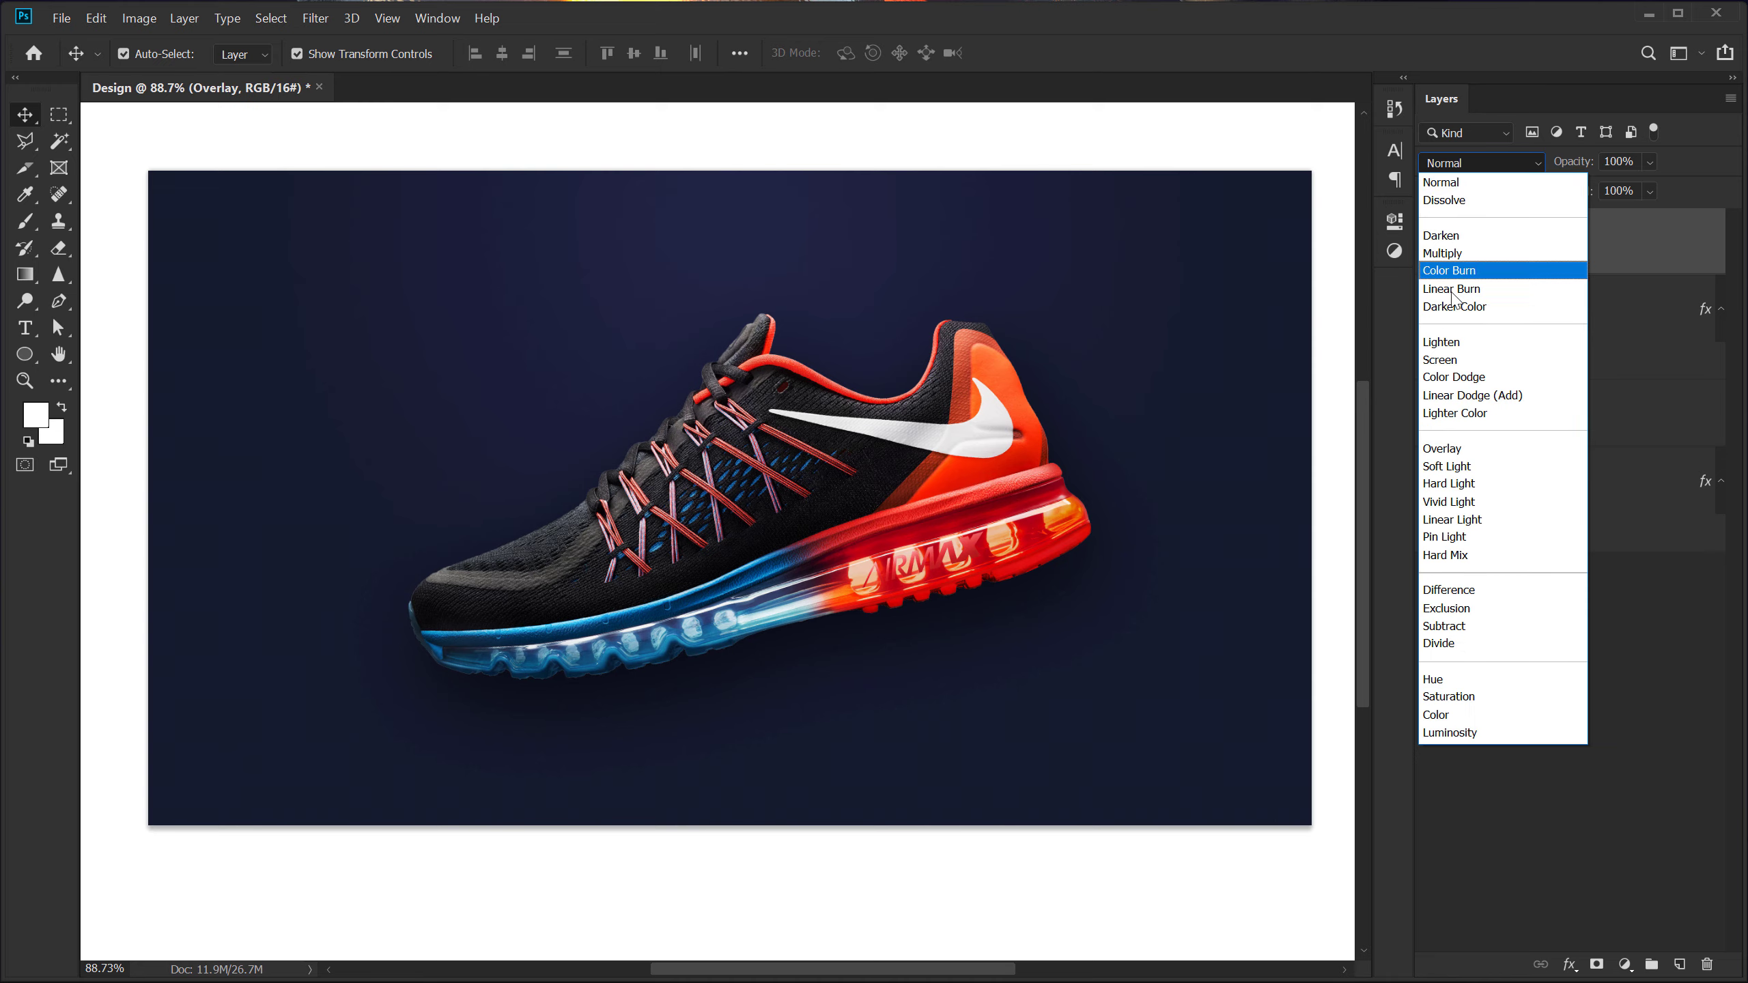
left_click(1448, 341)
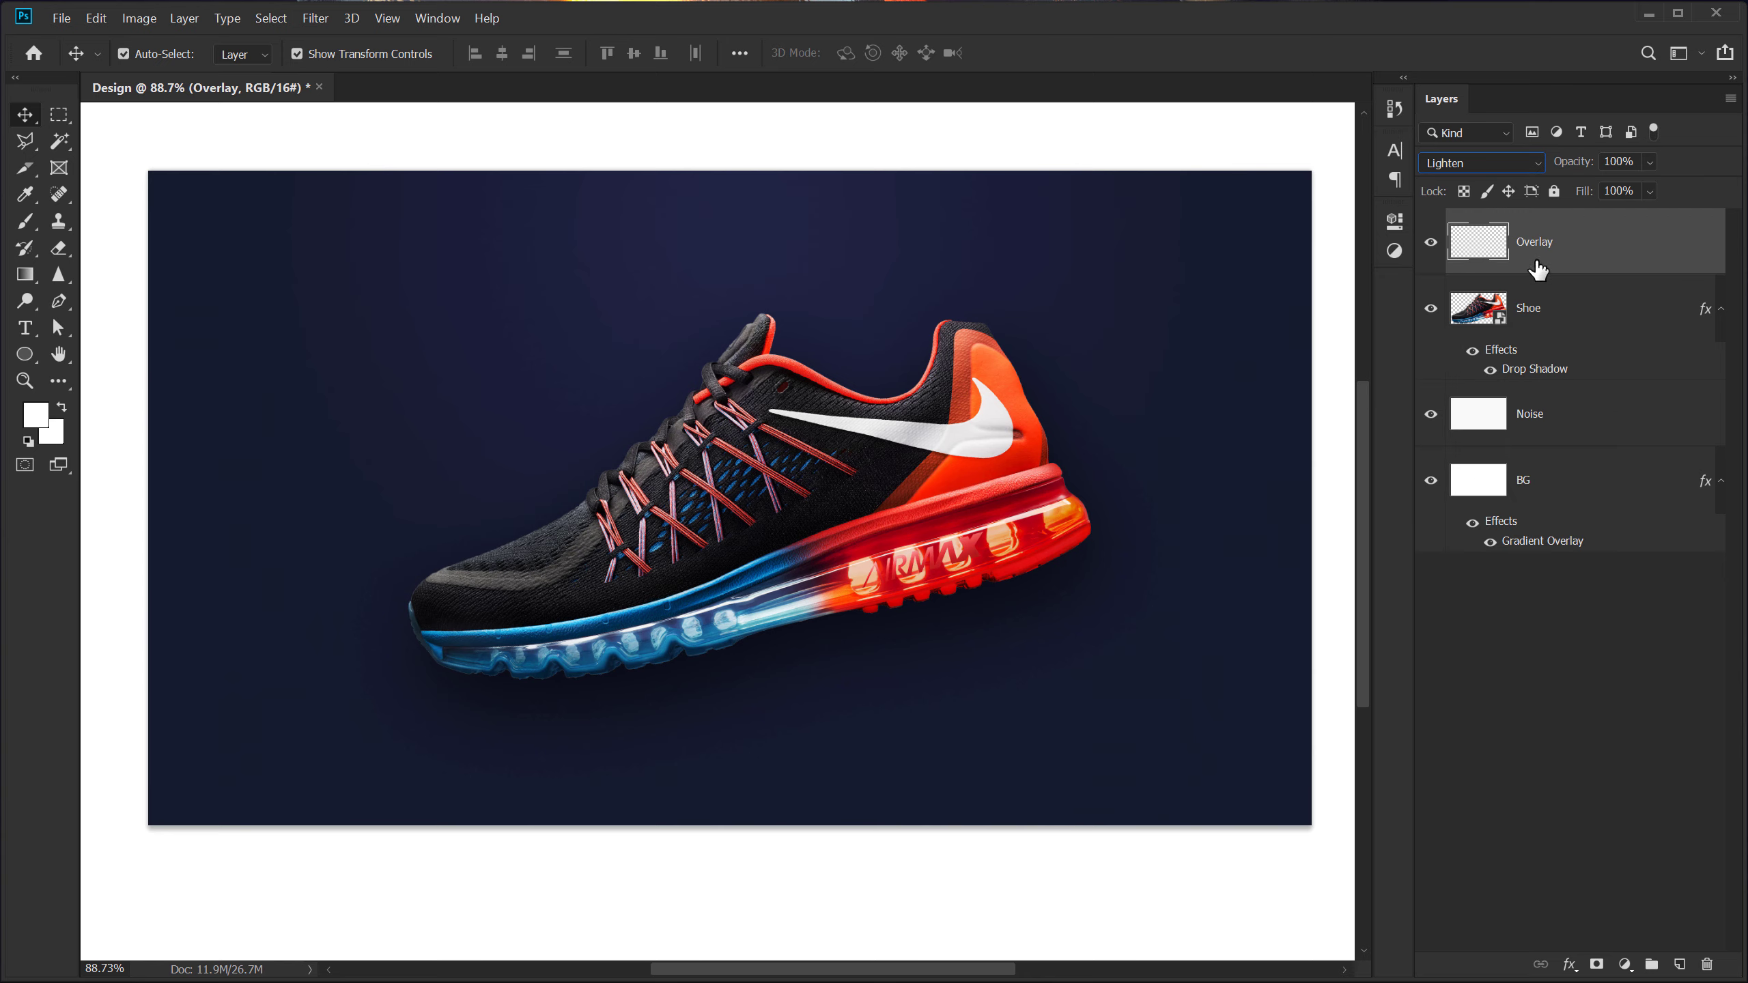
Paint a soft blue #387eff glow at the shoe's toe with a large soft brush
key("b")
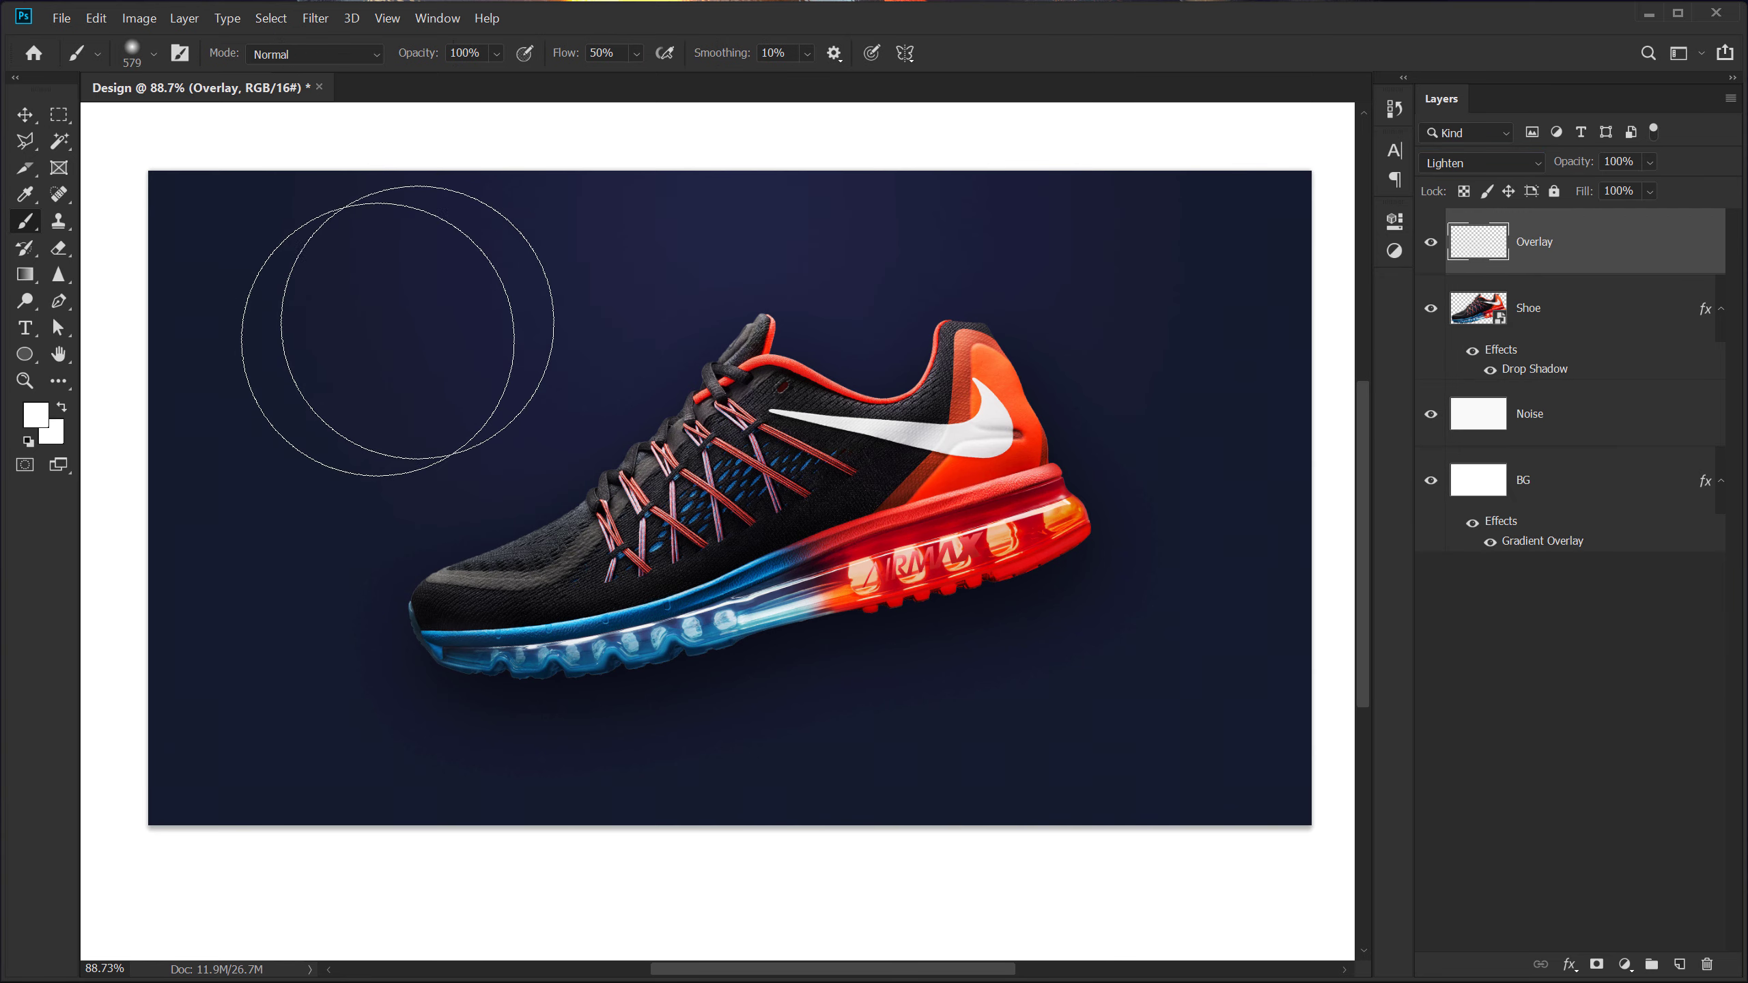
mouse_move(479, 432)
left_mouse_down()
mouse_move(614, 443)
mouse_move(525, 445)
mouse_move(585, 448)
left_mouse_up()
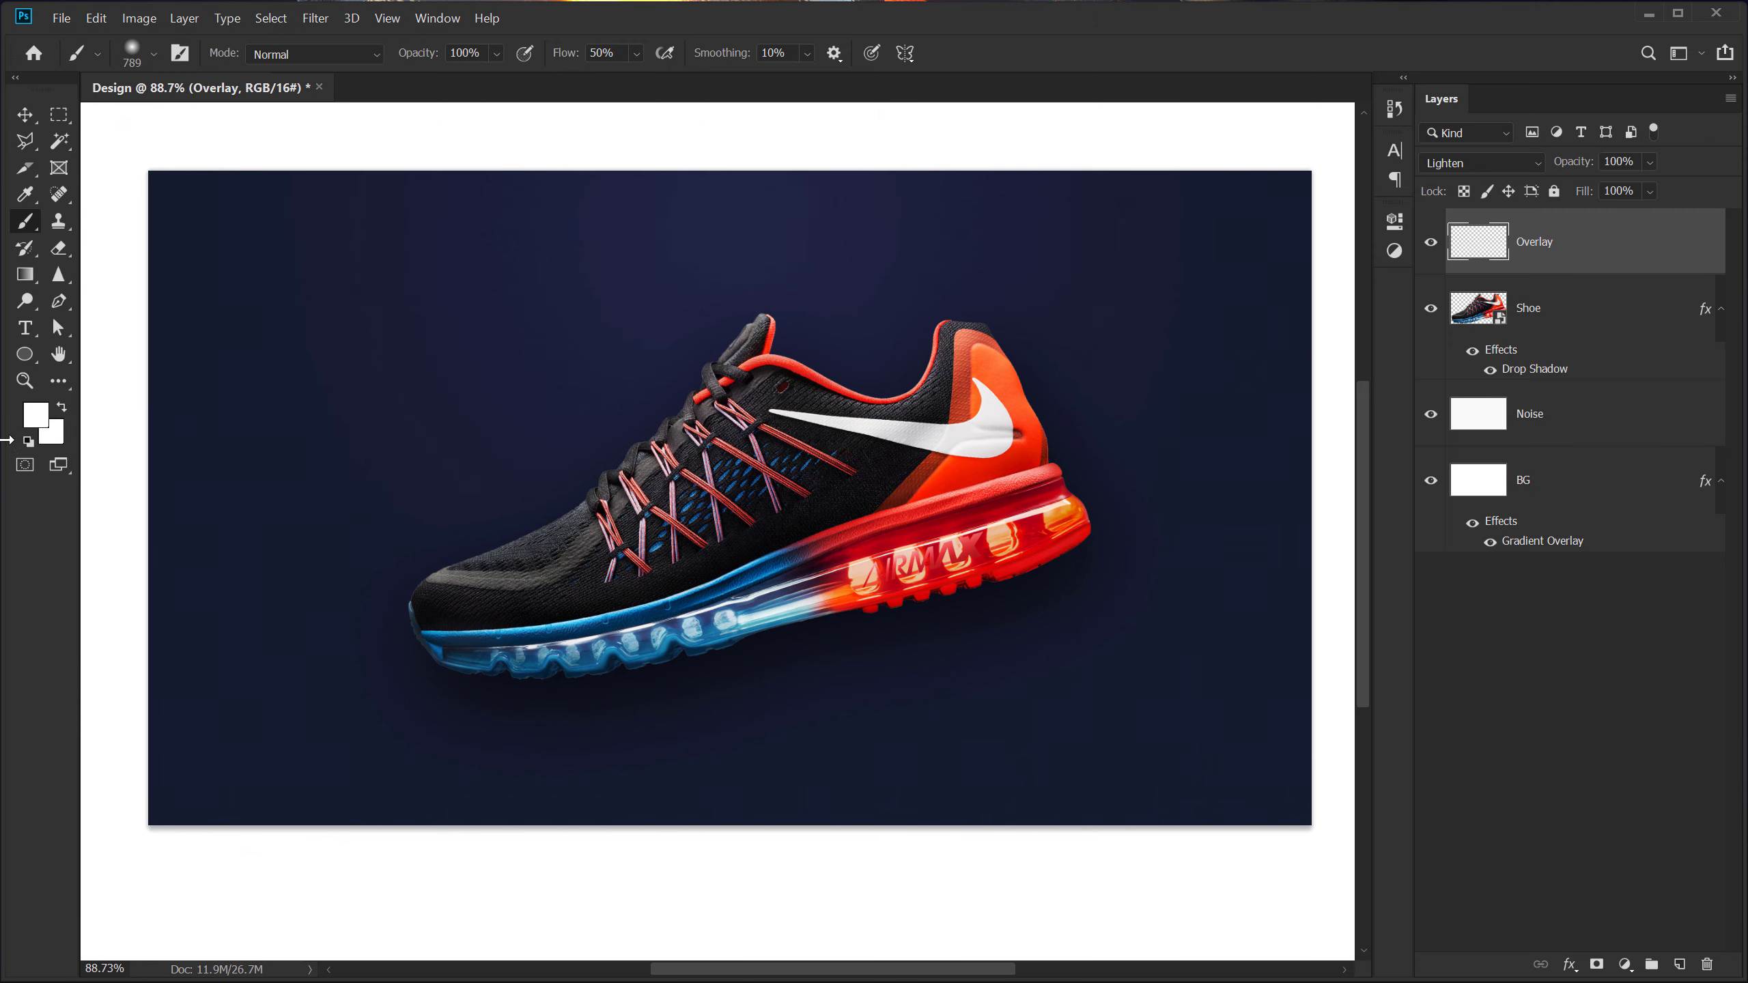
left_click(38, 419)
left_click_drag(1396, 474, 935, 452)
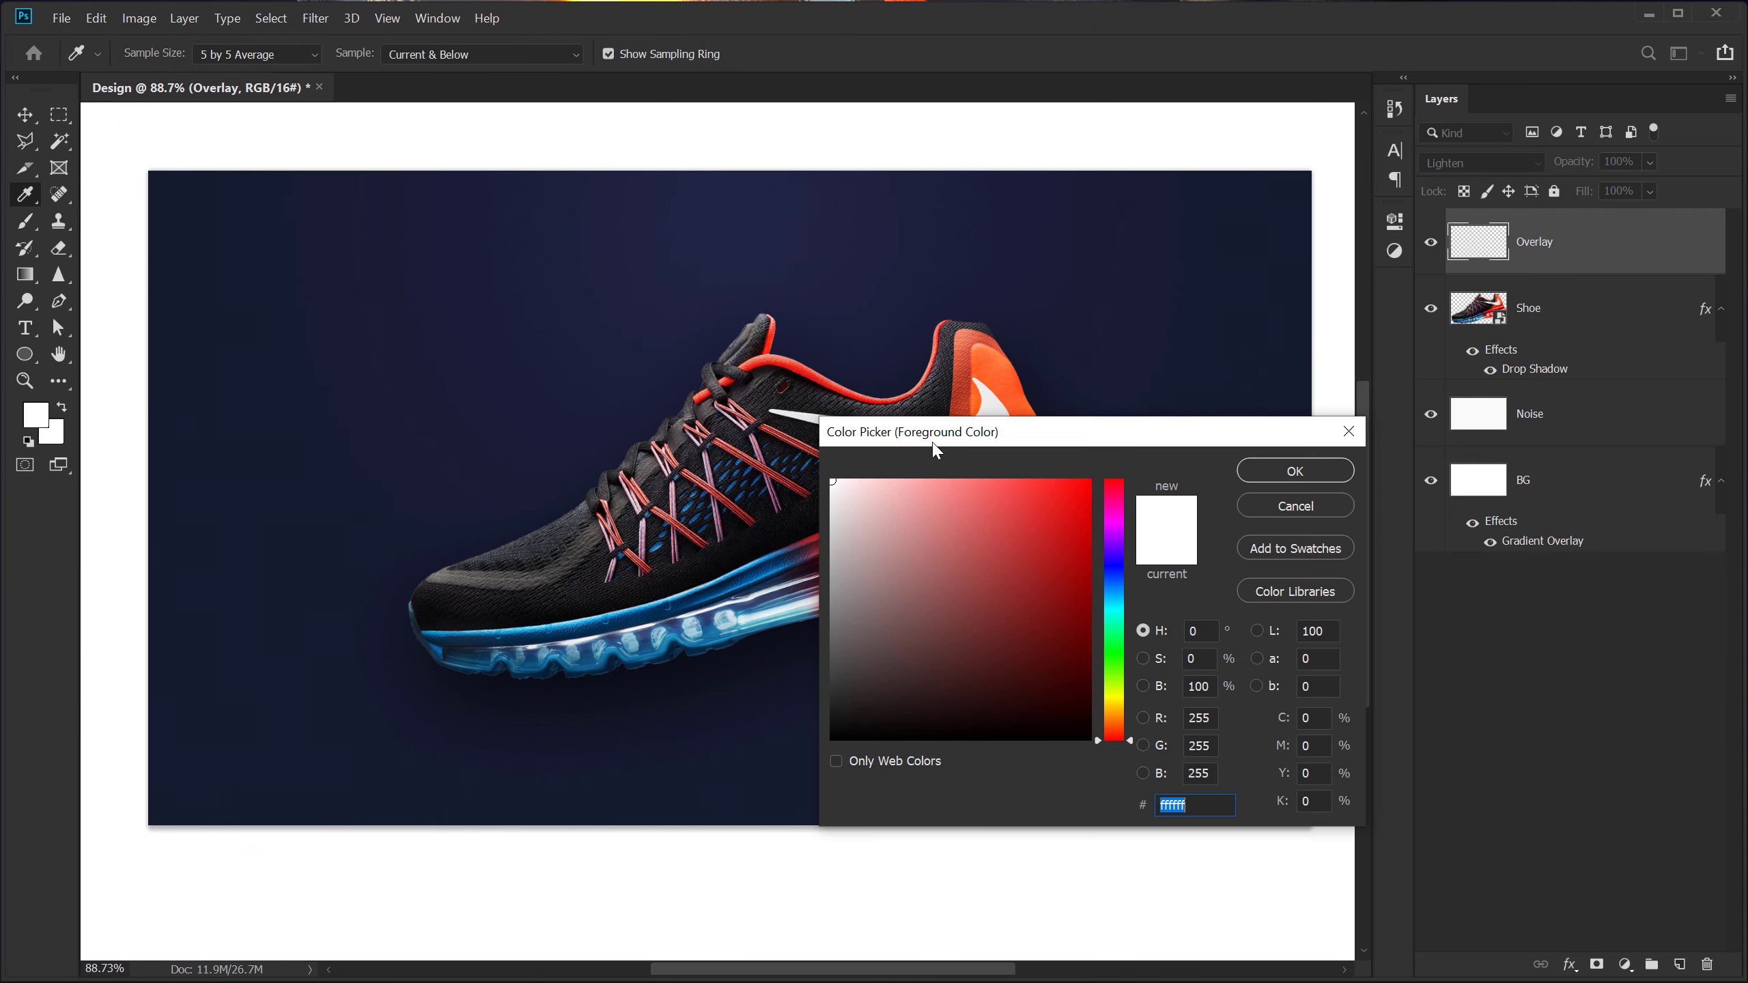
mouse_move(1113, 544)
left_mouse_down()
mouse_move(1111, 602)
mouse_move(1111, 577)
left_mouse_up()
left_click(1033, 481)
left_click(1272, 468)
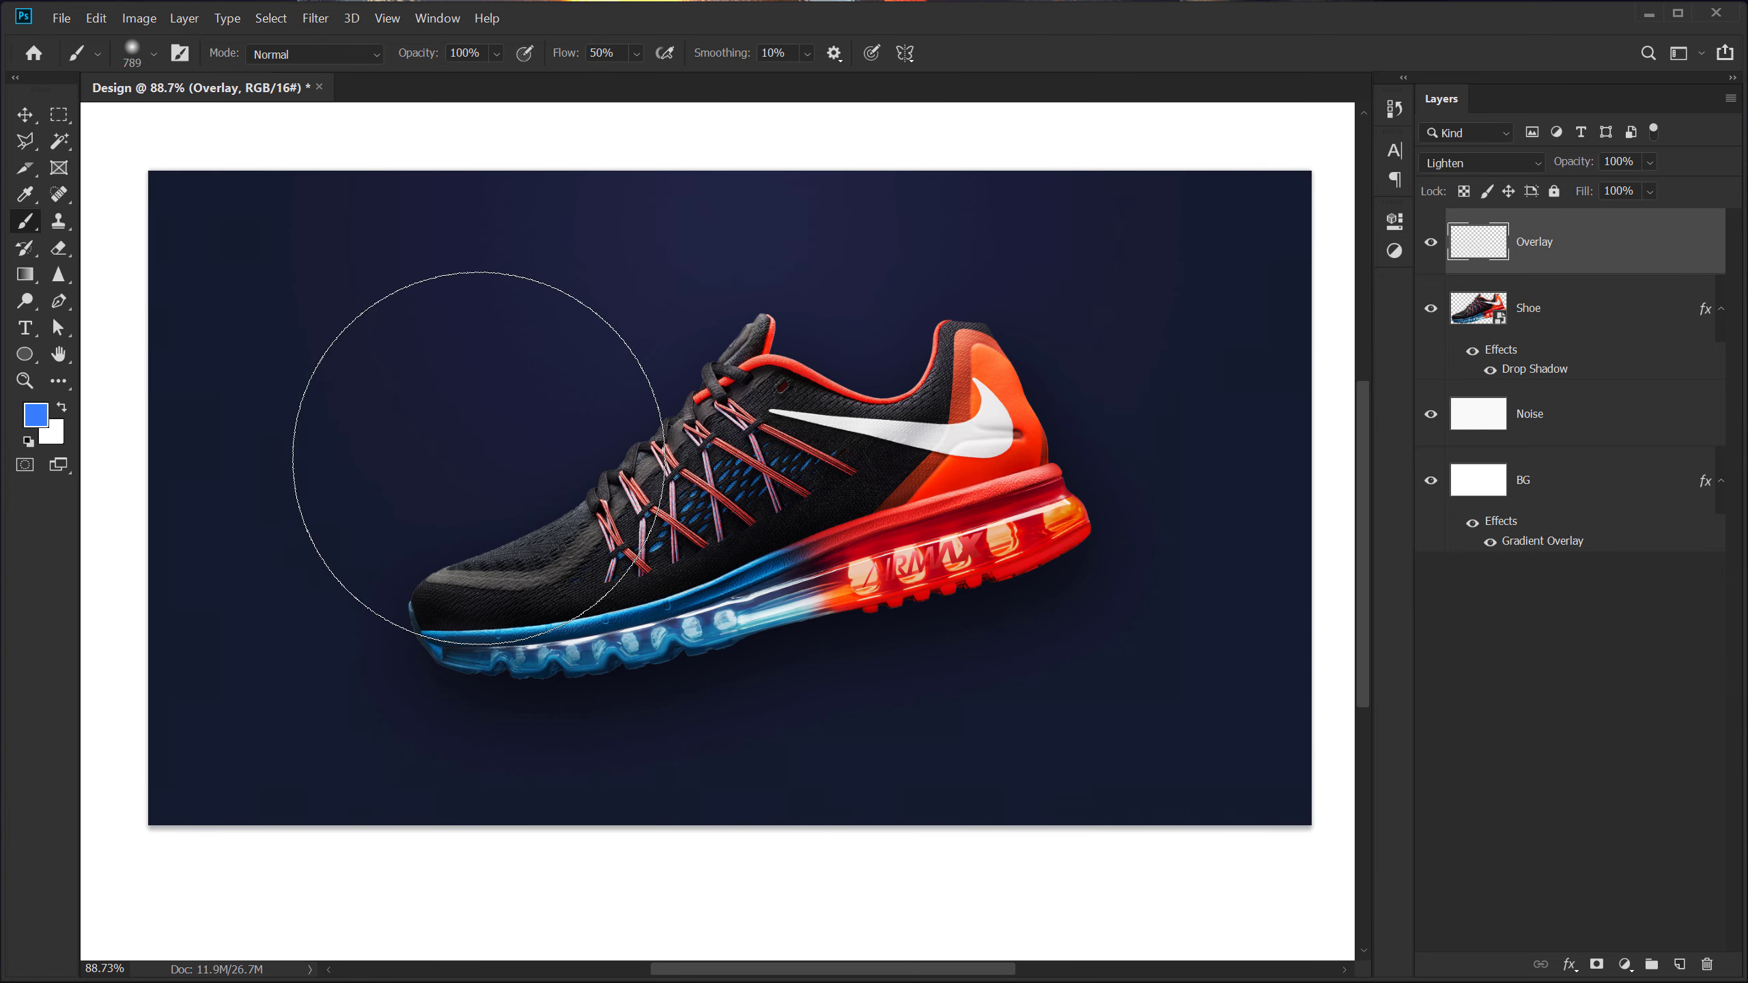
left_click(477, 512)
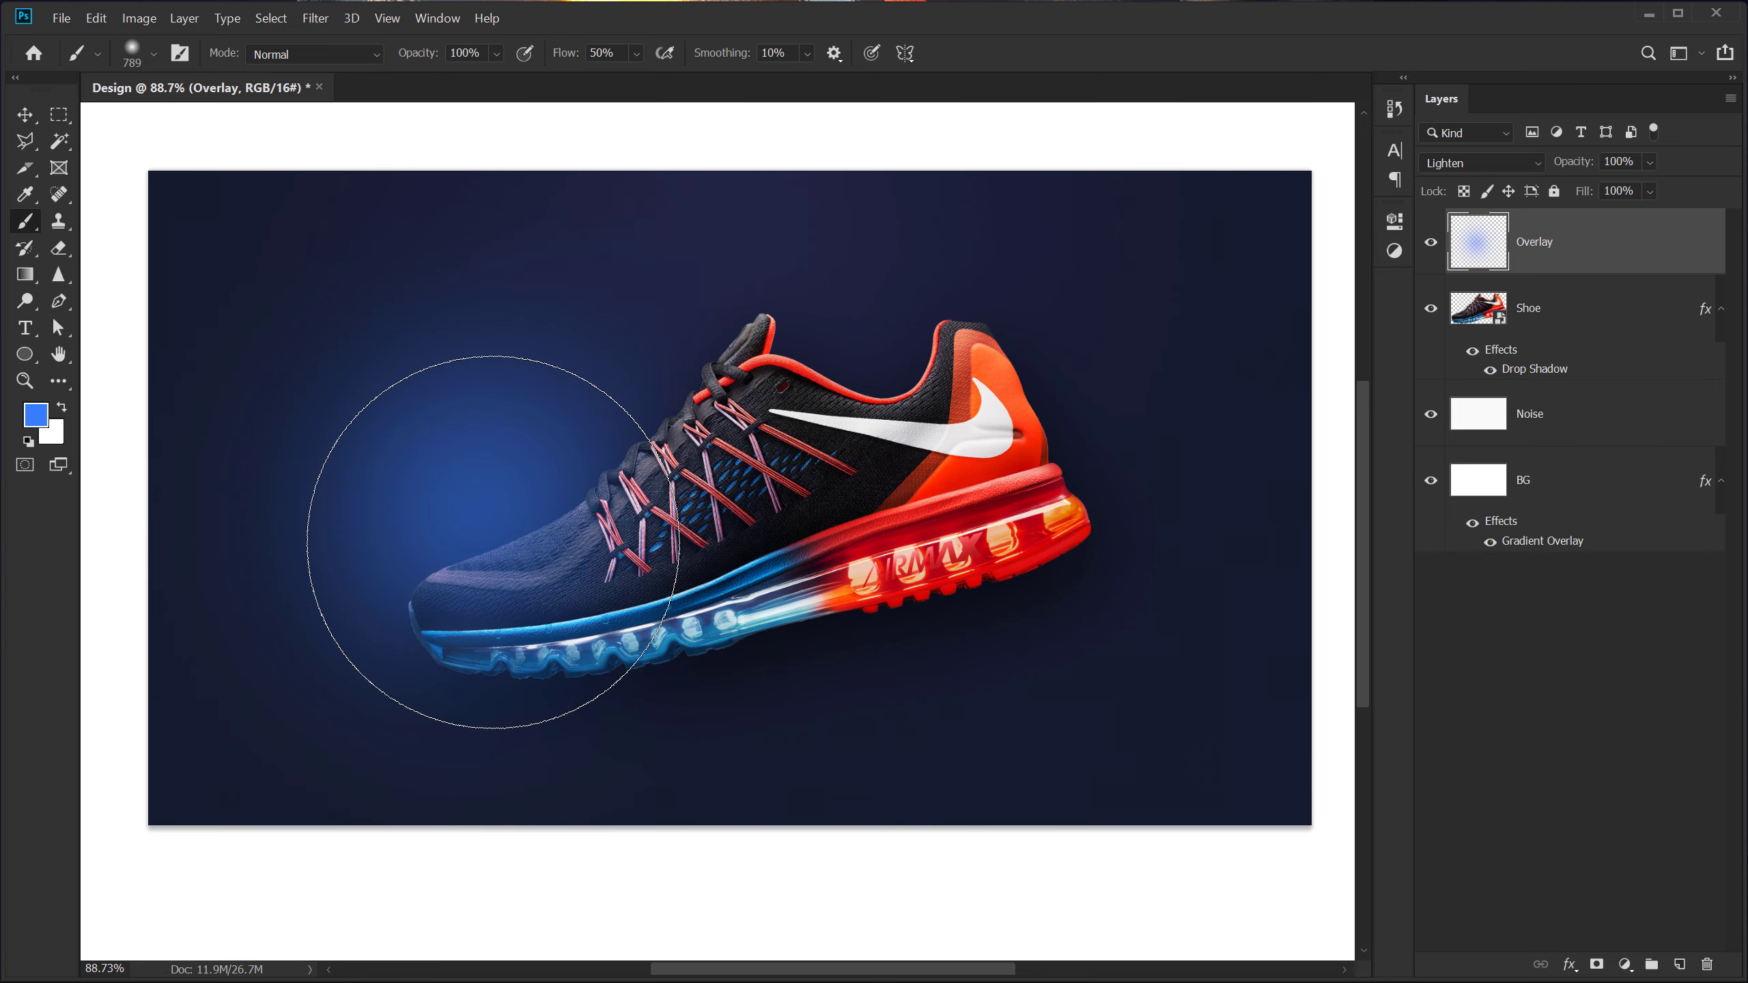
Clip Overlay to the shoe and paint orange sampled from the heel over the upper
right_click(1573, 243)
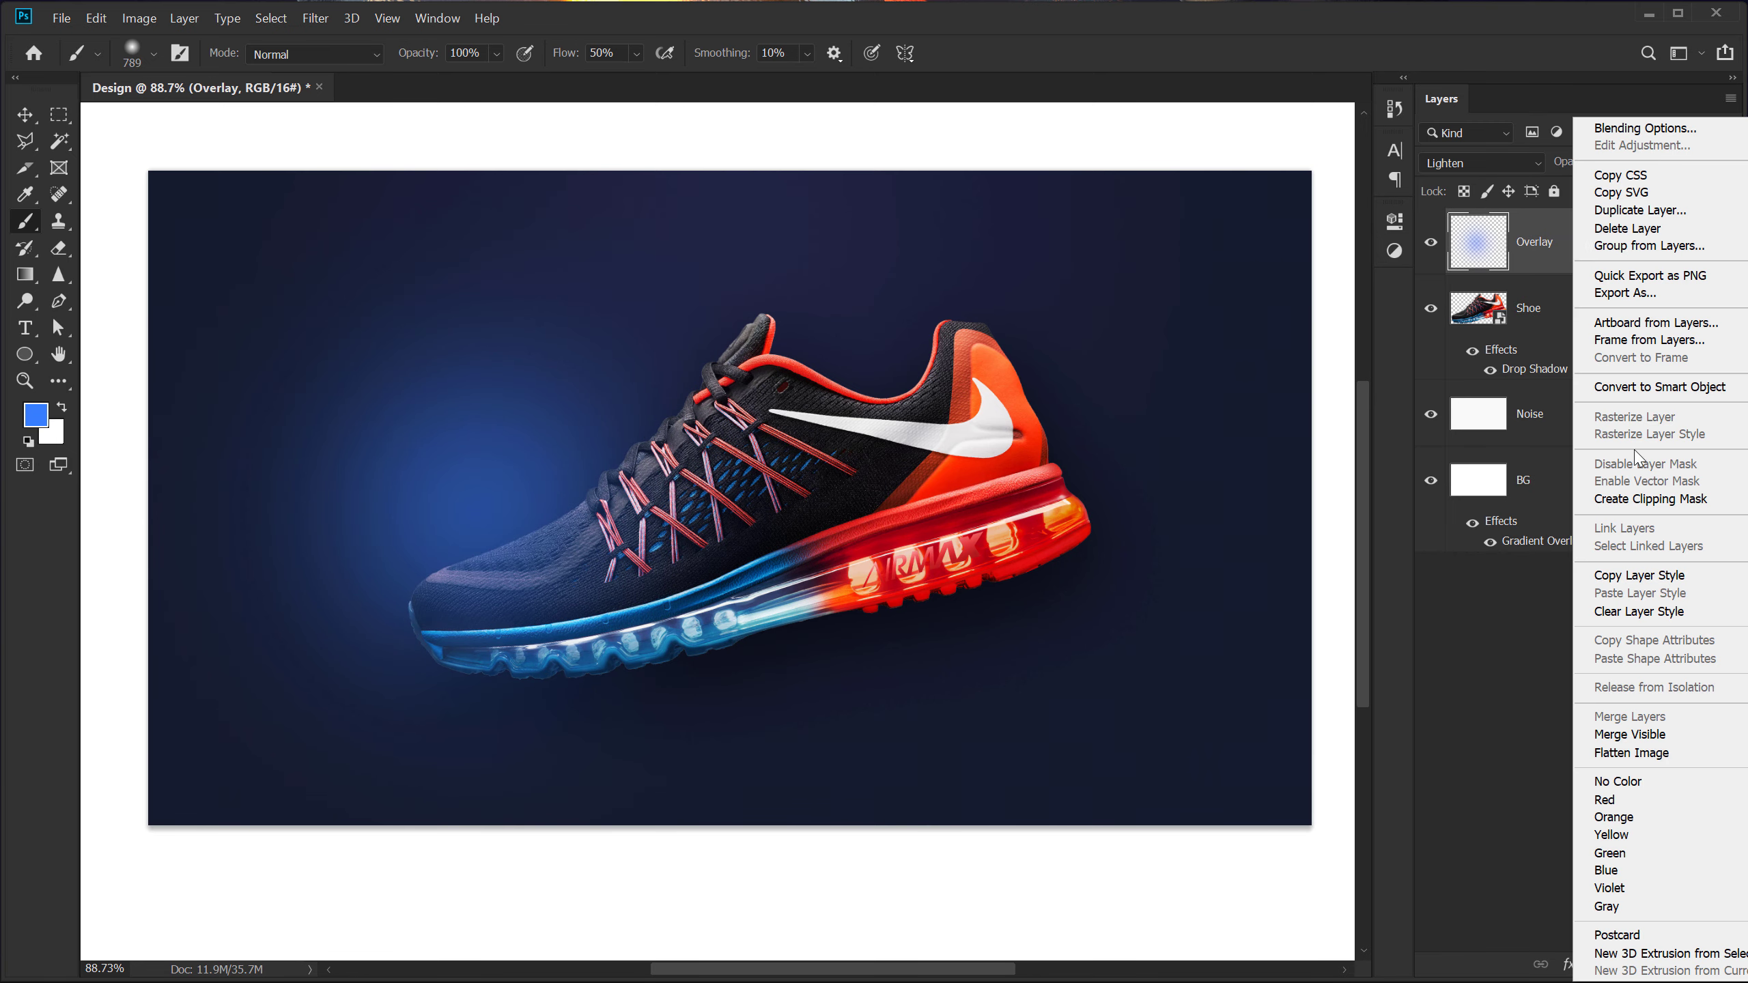
left_click(1624, 497)
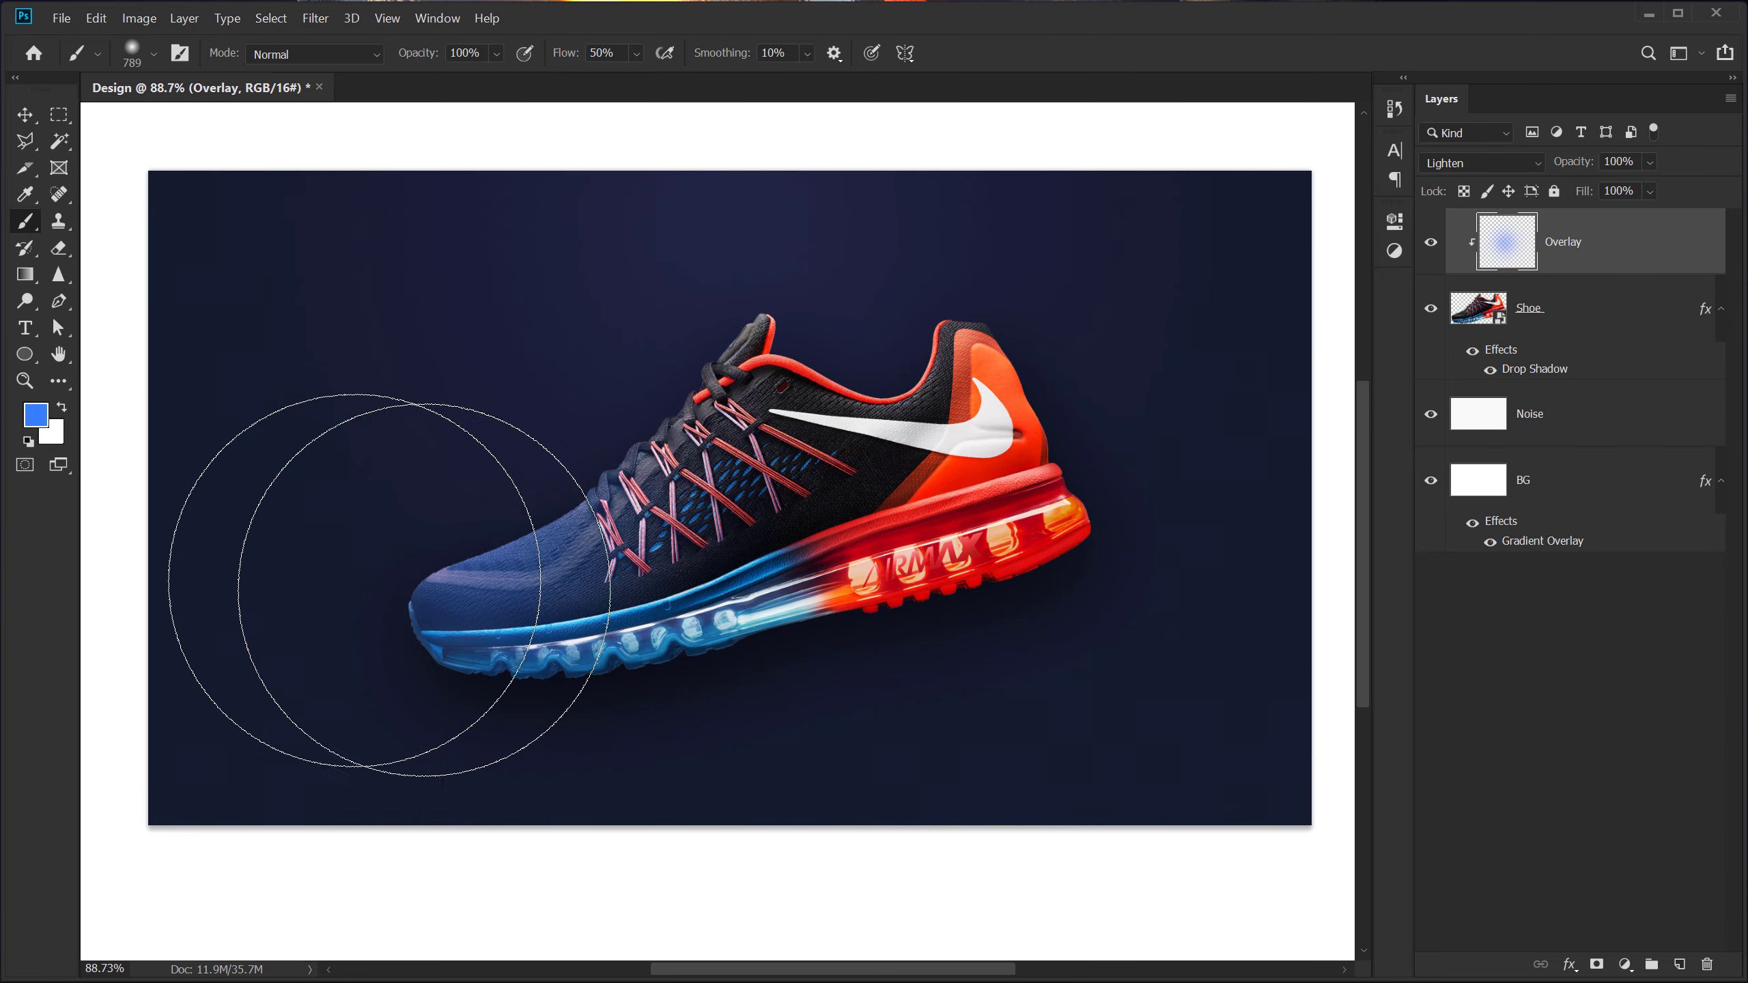
left_click(41, 425)
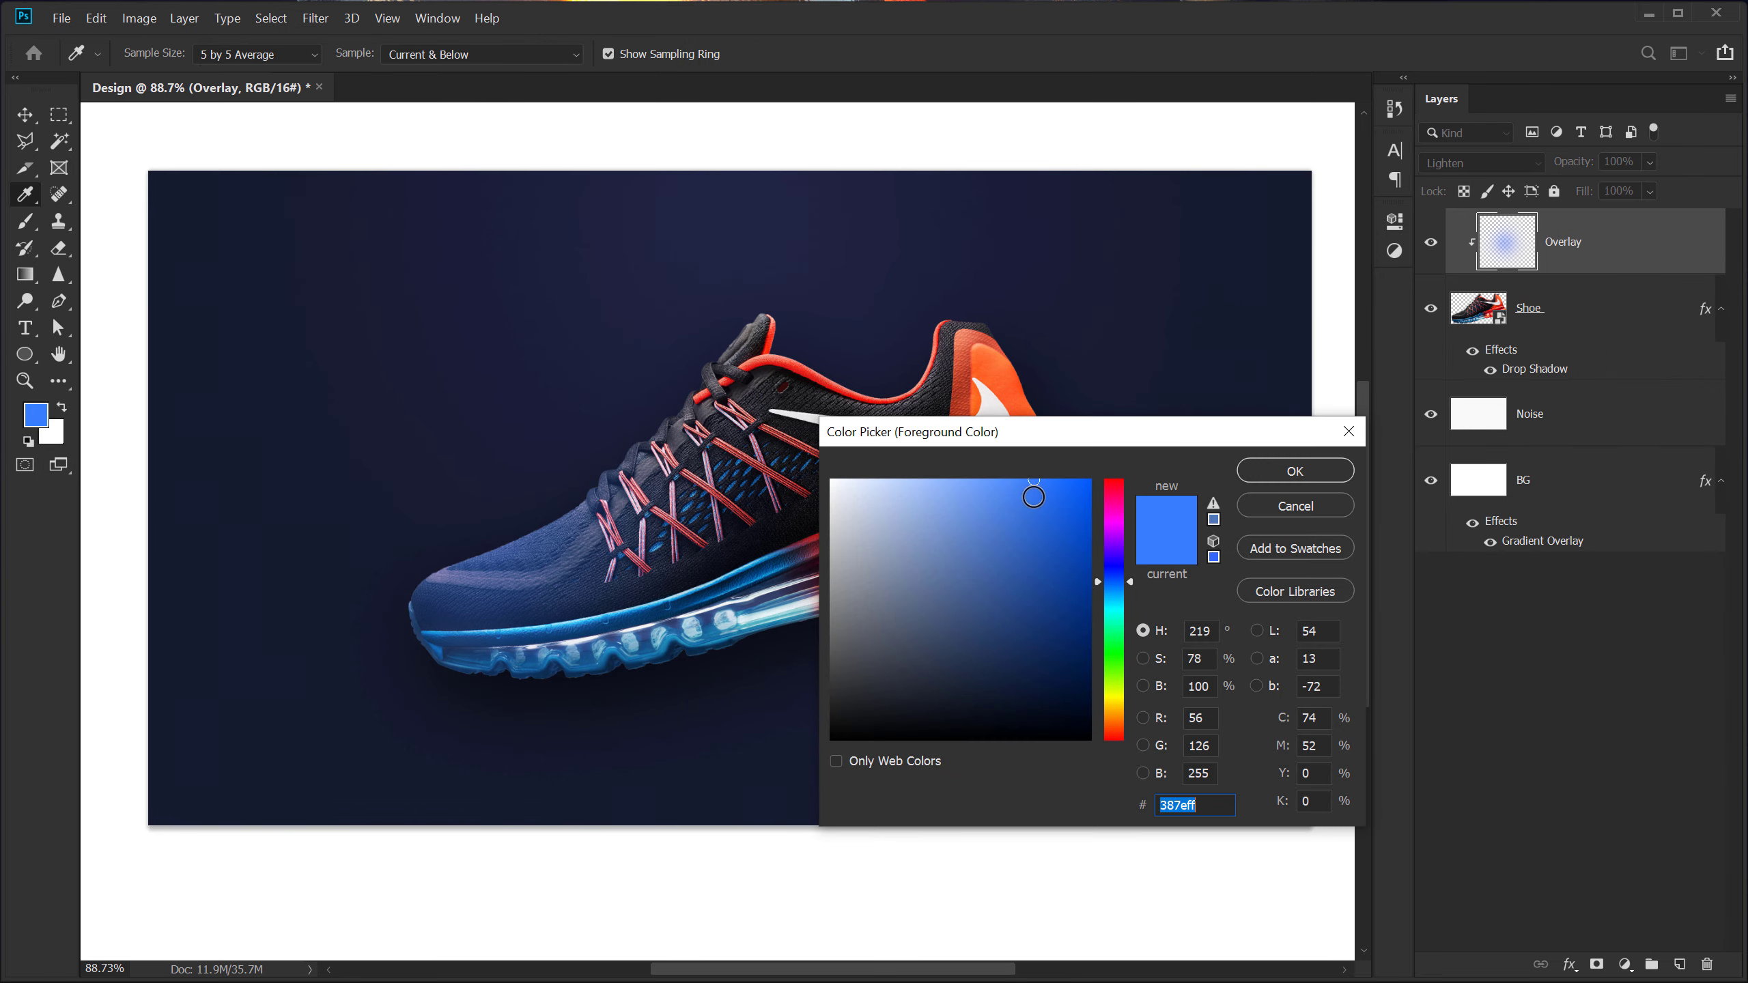
left_click(1010, 365)
left_click(1294, 473)
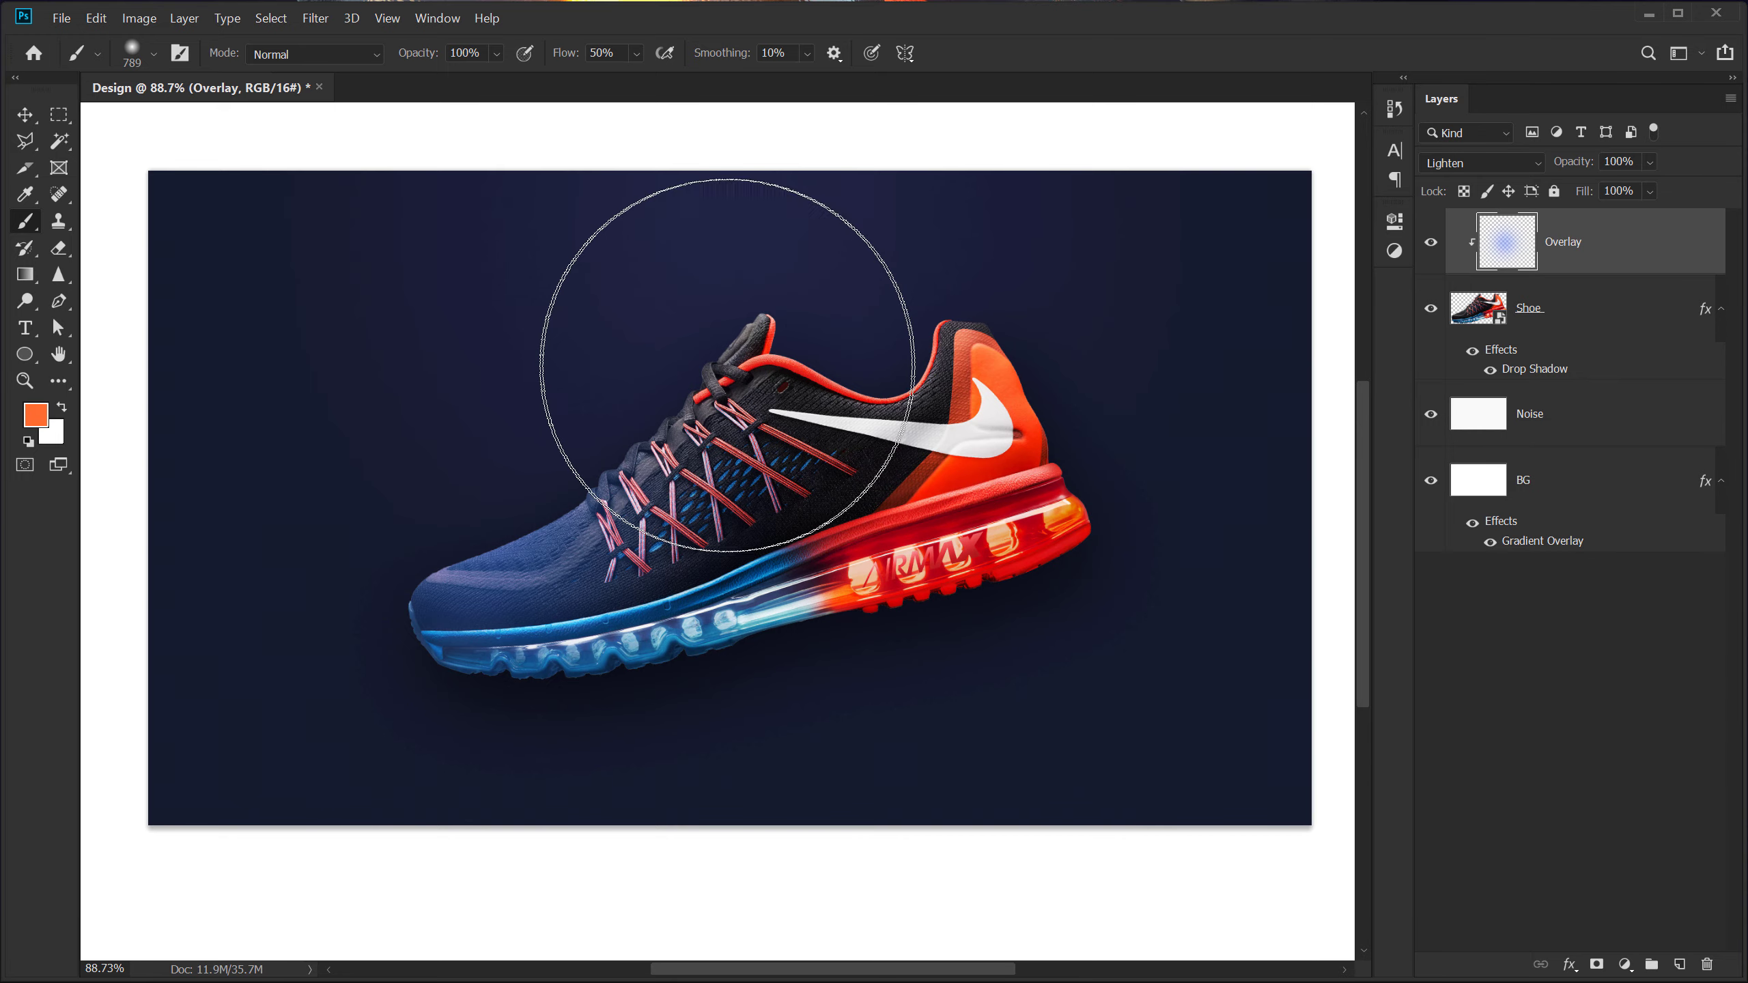
left_click(688, 370)
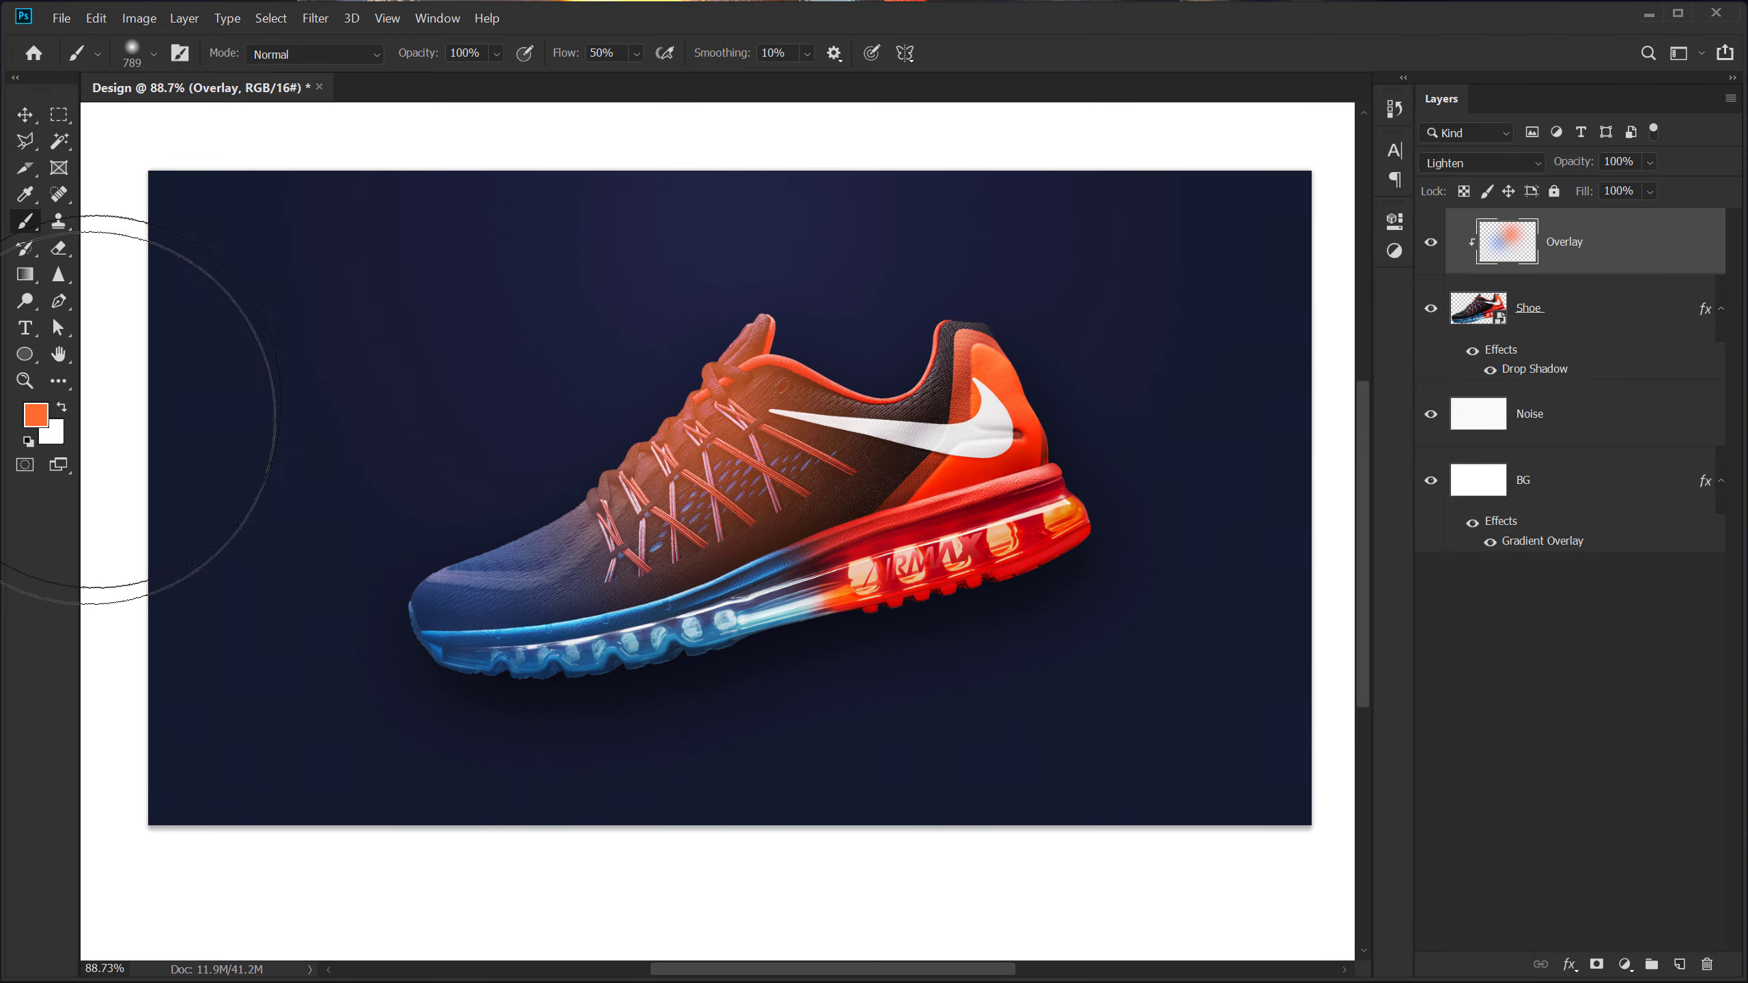
Paint blue #2f6afe over the shoe's heel collar
left_click(46, 426)
left_click(1110, 576)
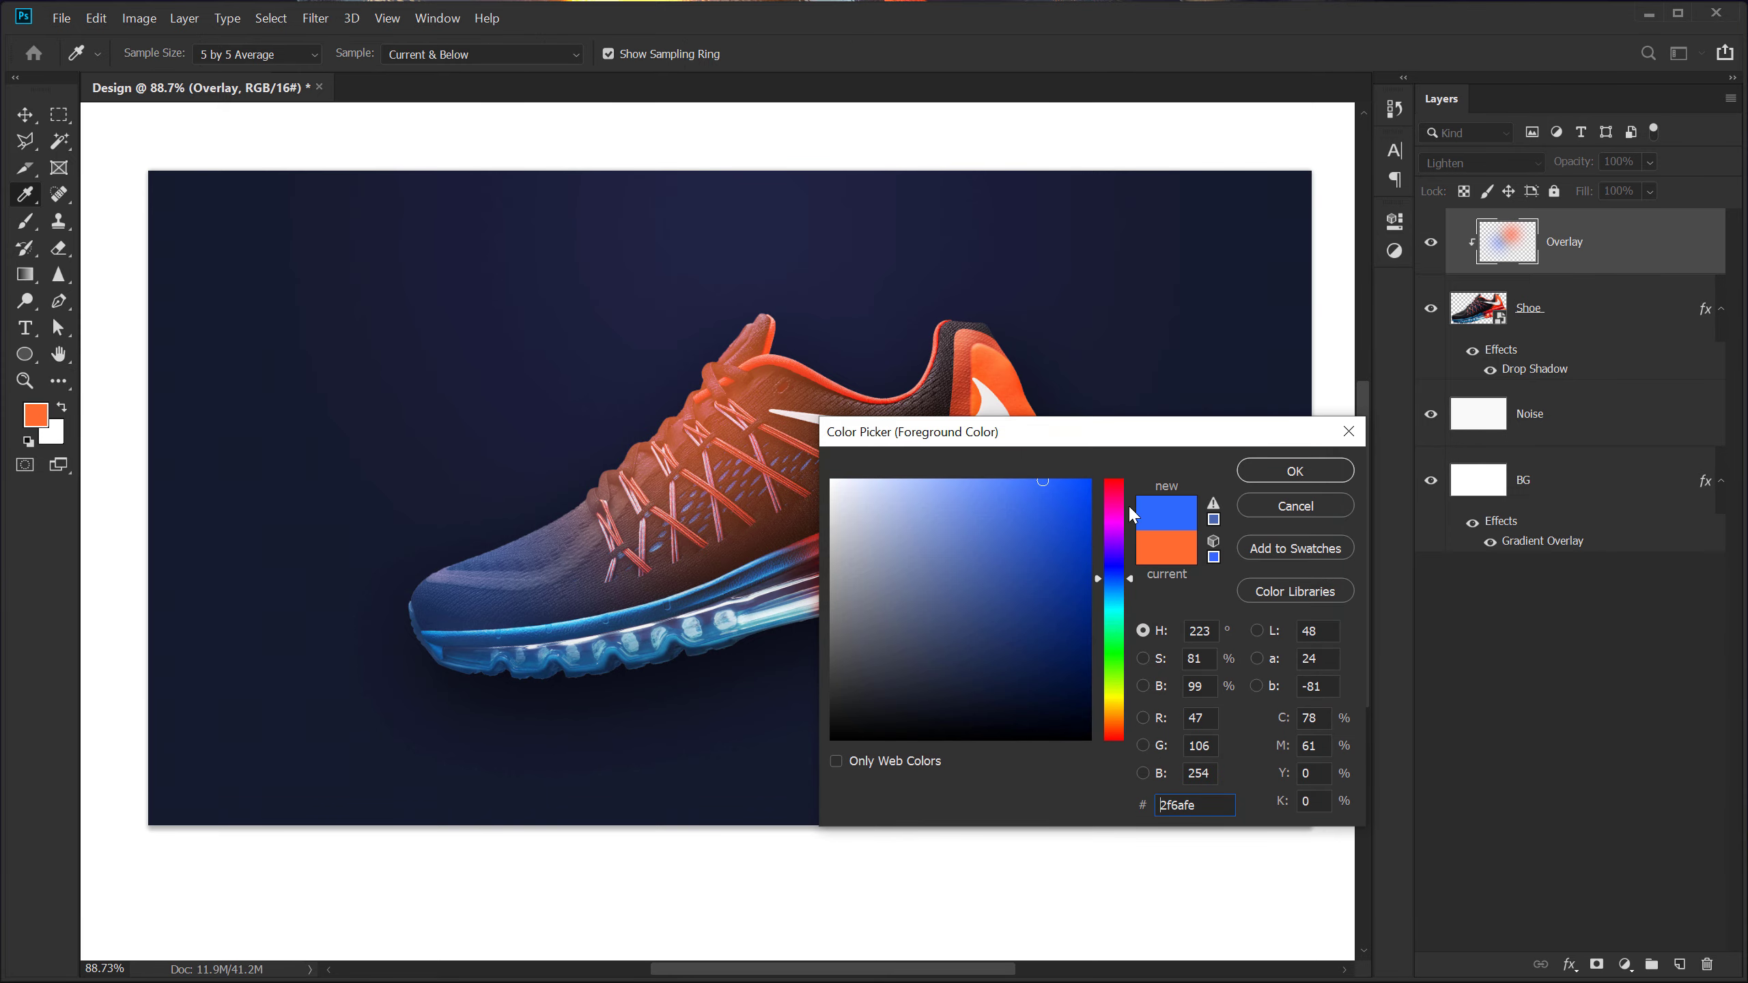
left_click(1288, 467)
left_click(967, 327)
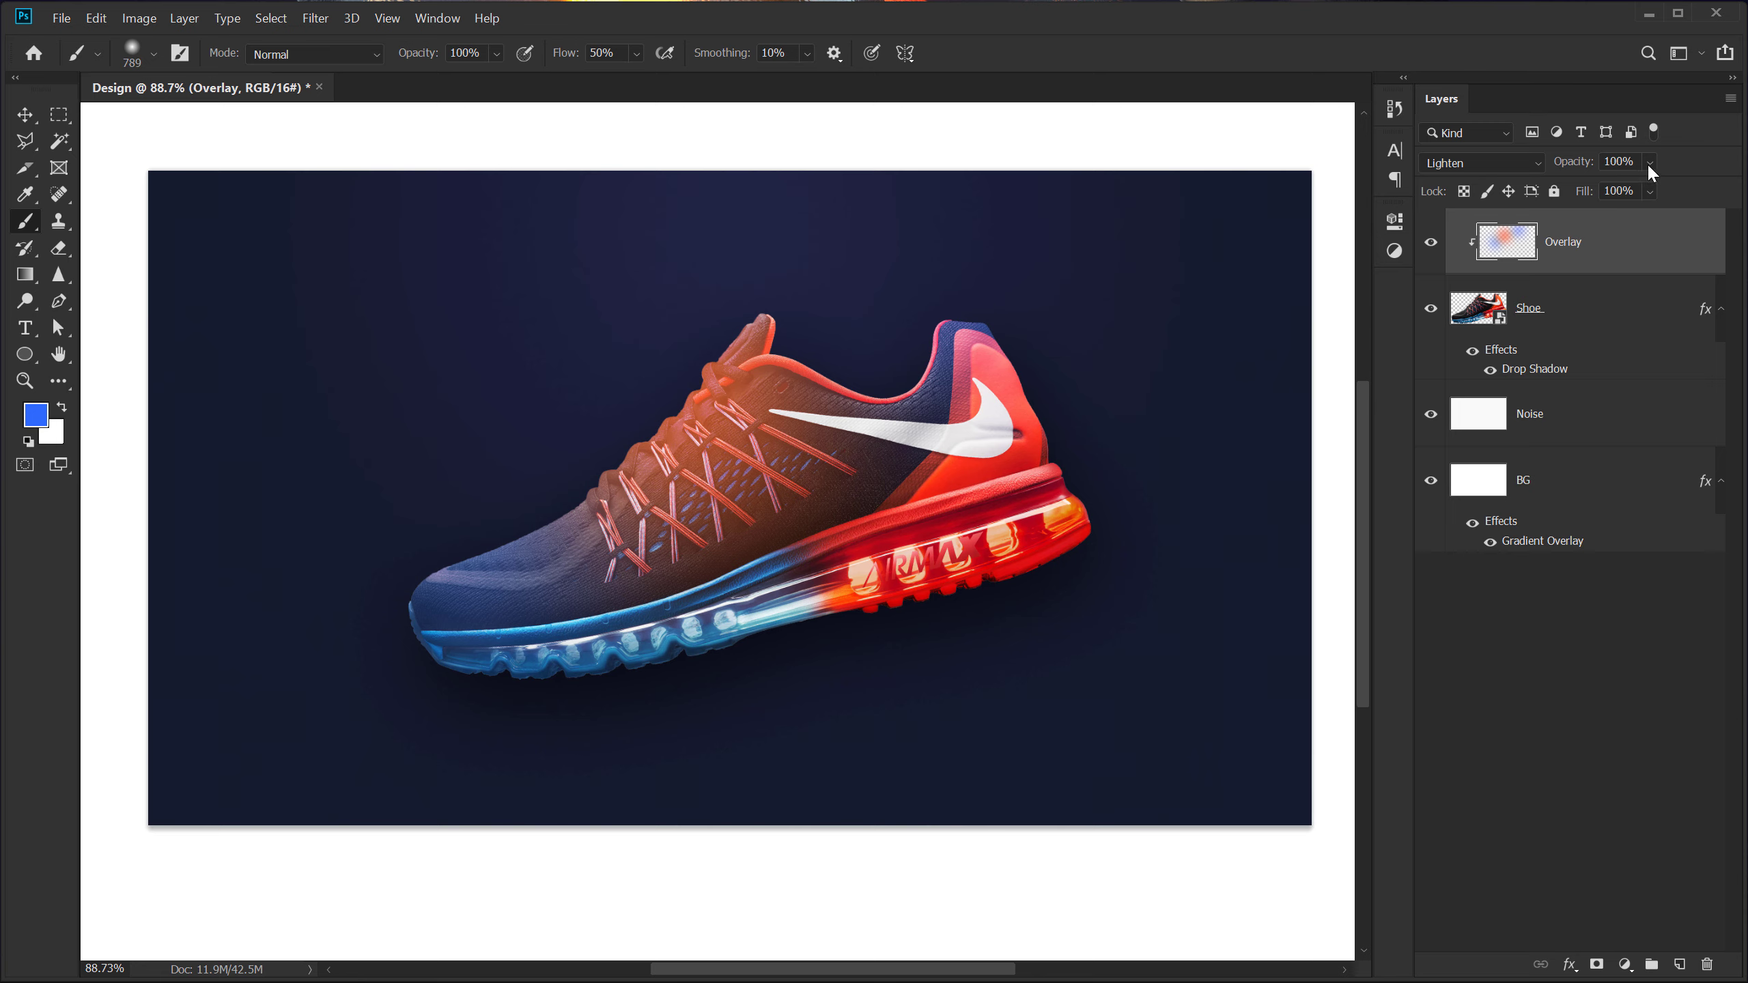
Lower the Overlay layer's opacity to 16% and toggle its visibility to compare
left_click_drag(1619, 187, 1614, 192)
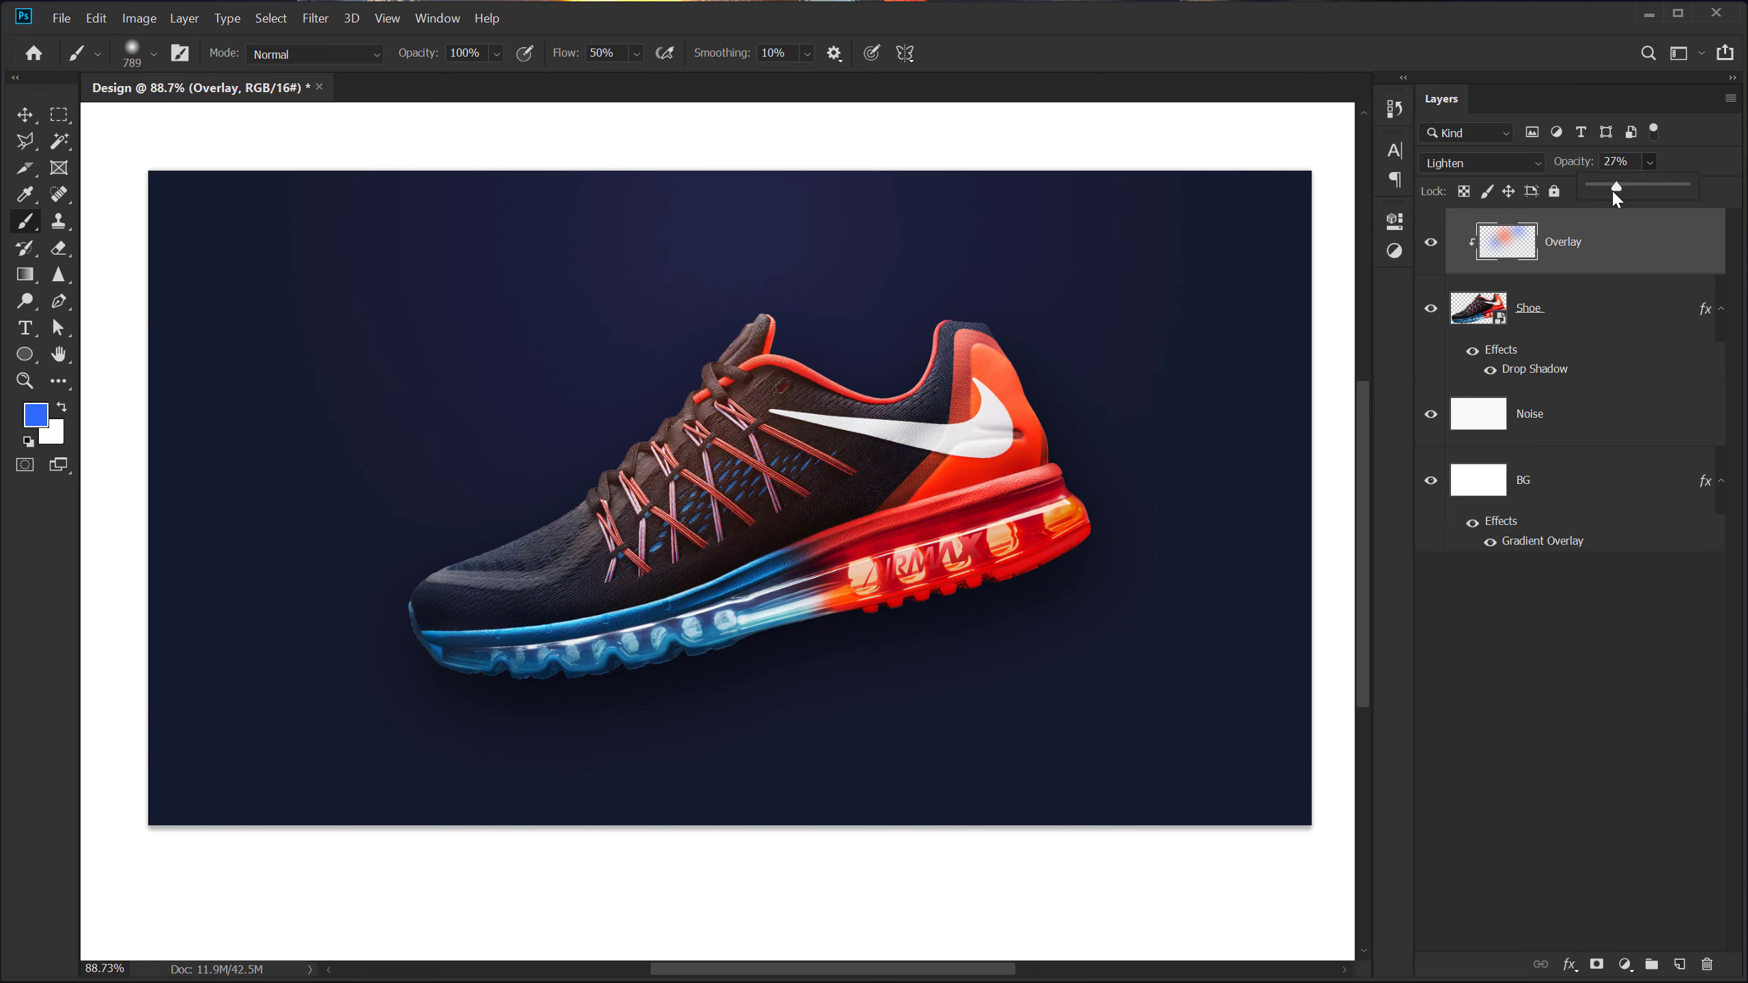
left_click(1598, 652)
left_click(1431, 244)
left_click(1430, 244)
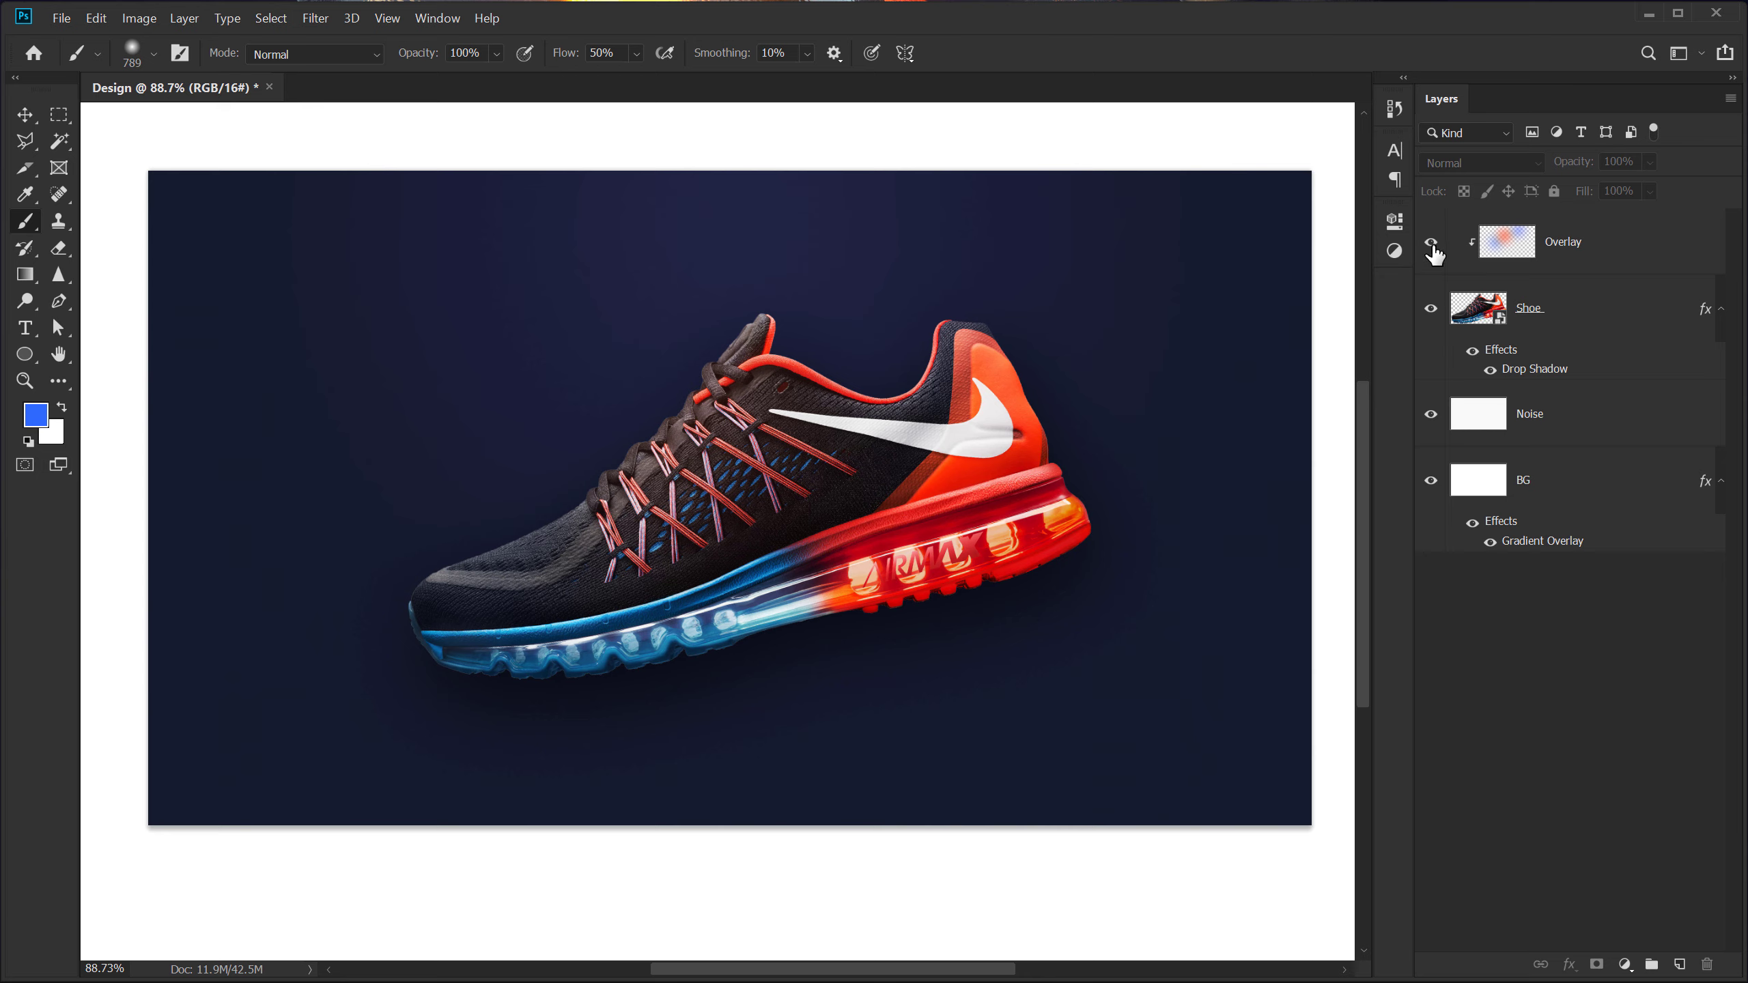
left_click(1431, 245)
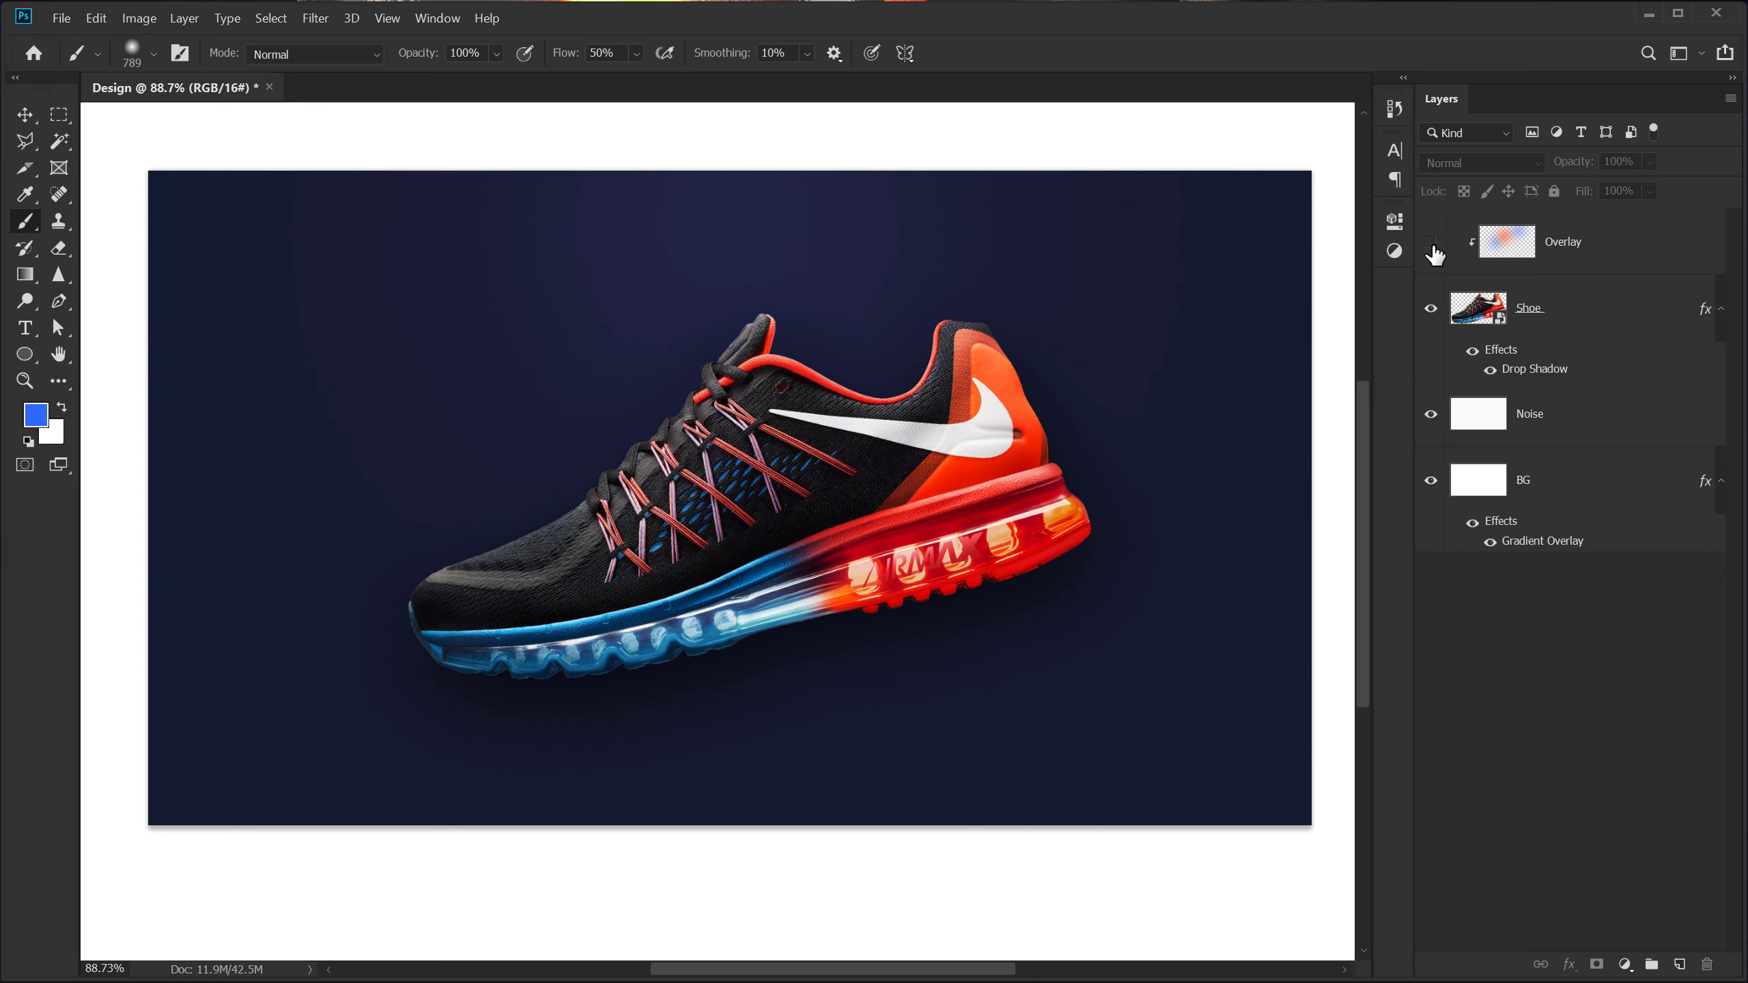
left_click(1431, 244)
left_click(1432, 245)
left_click(1431, 245)
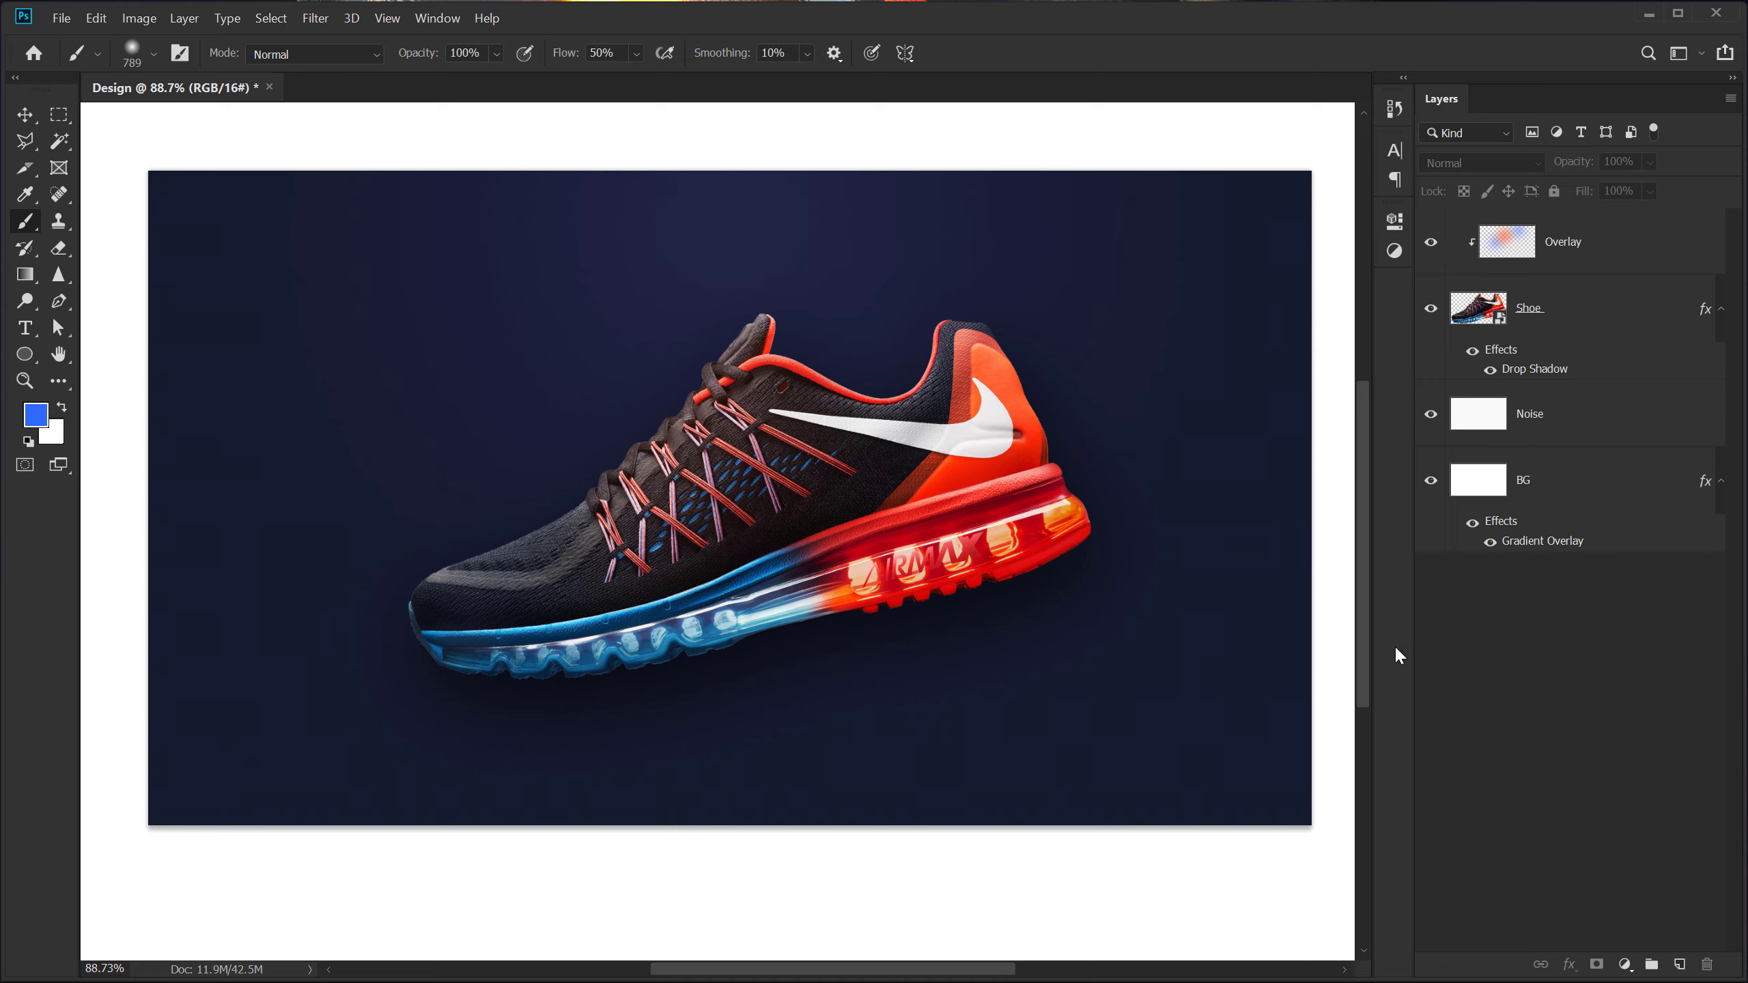
left_click(1558, 258)
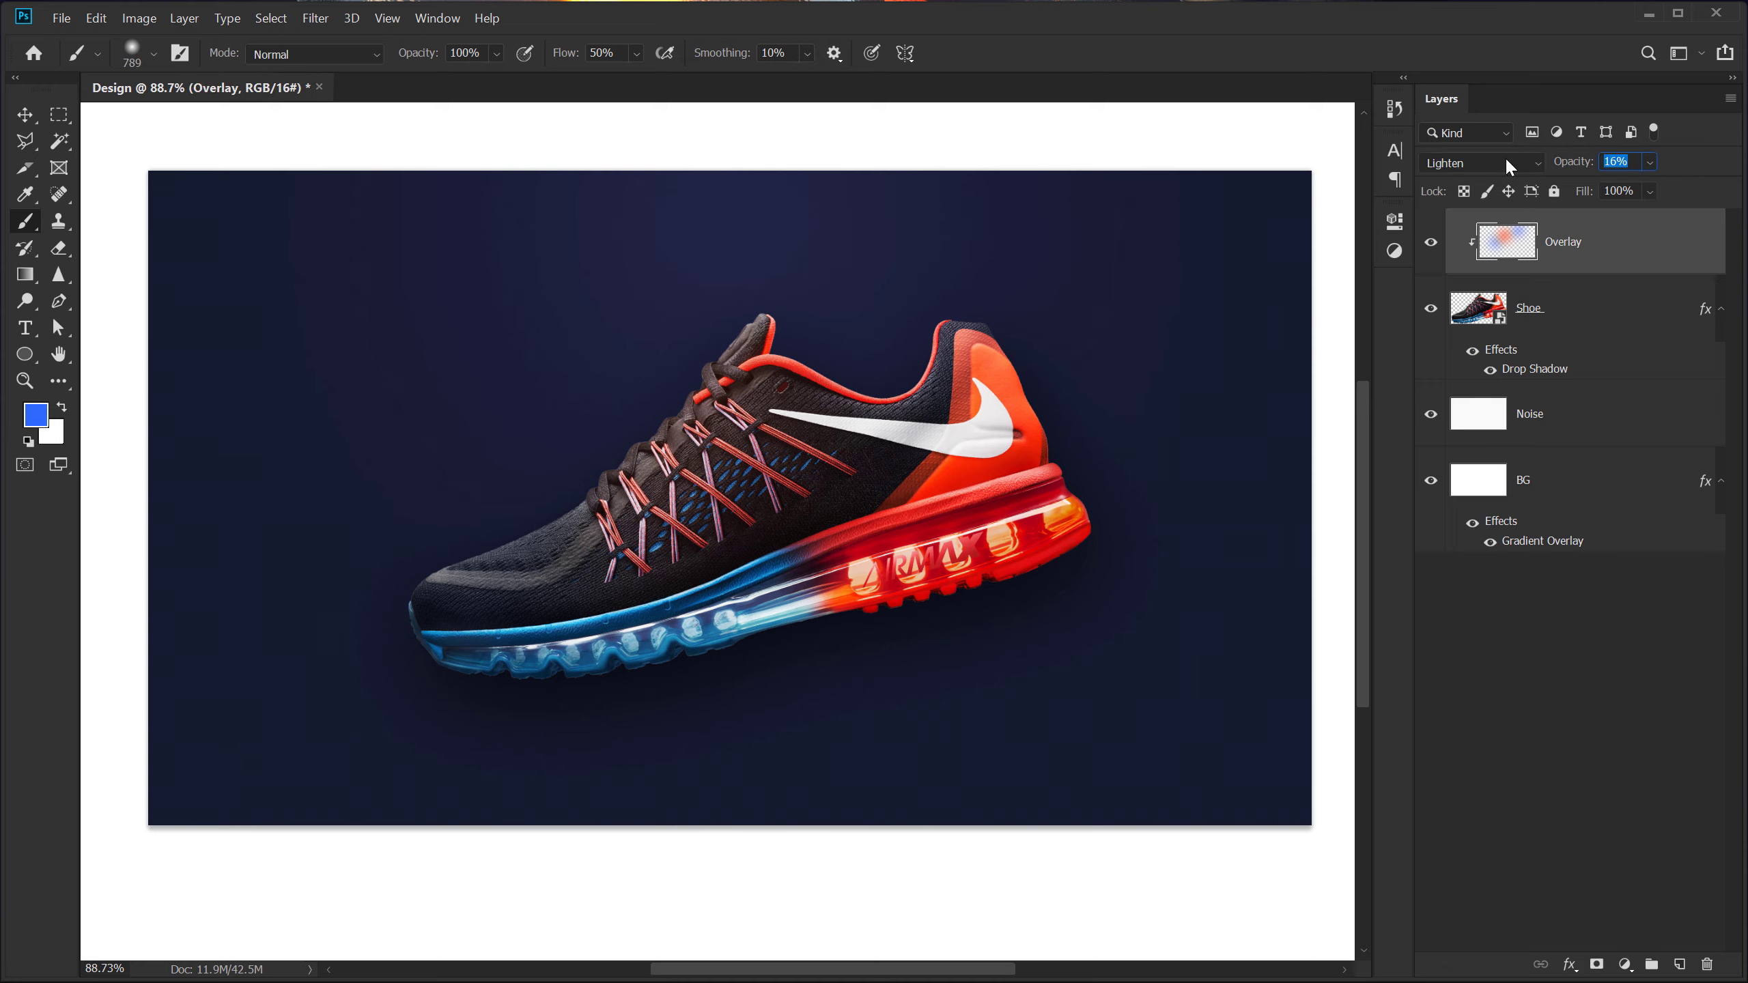
key("v")
left_click(1454, 774)
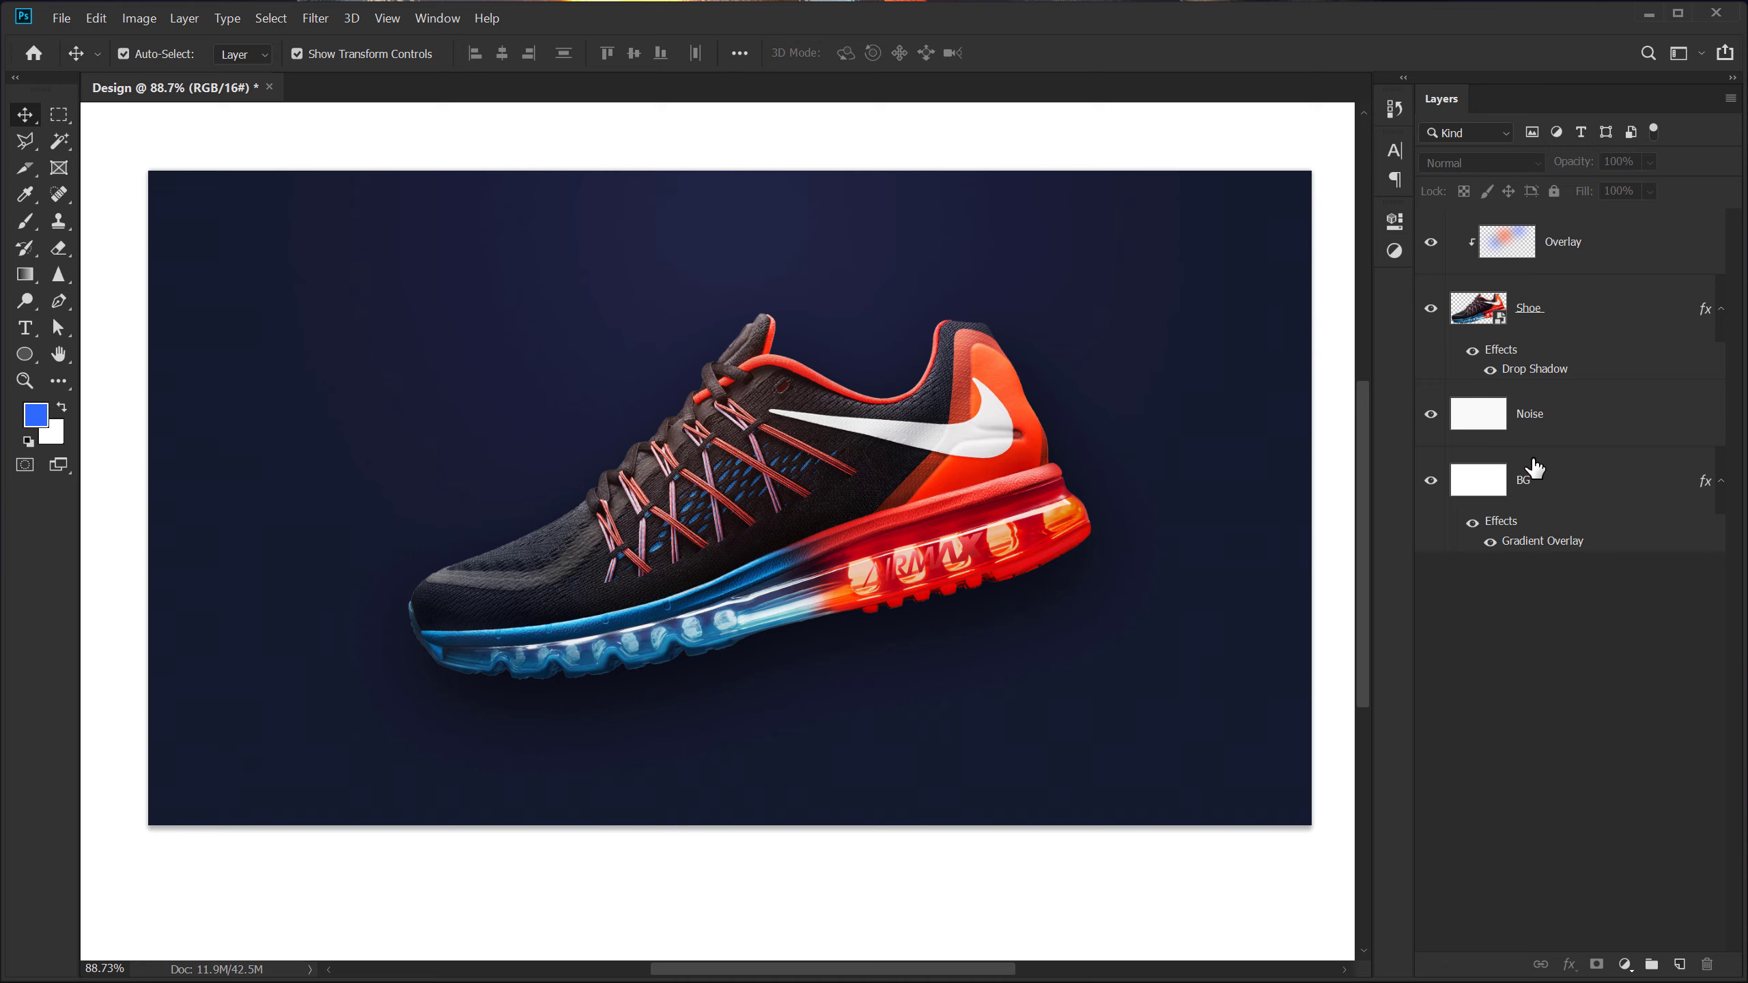
Add white text 188 left of the shoe and move its layer below Shoe
left_click(25, 328)
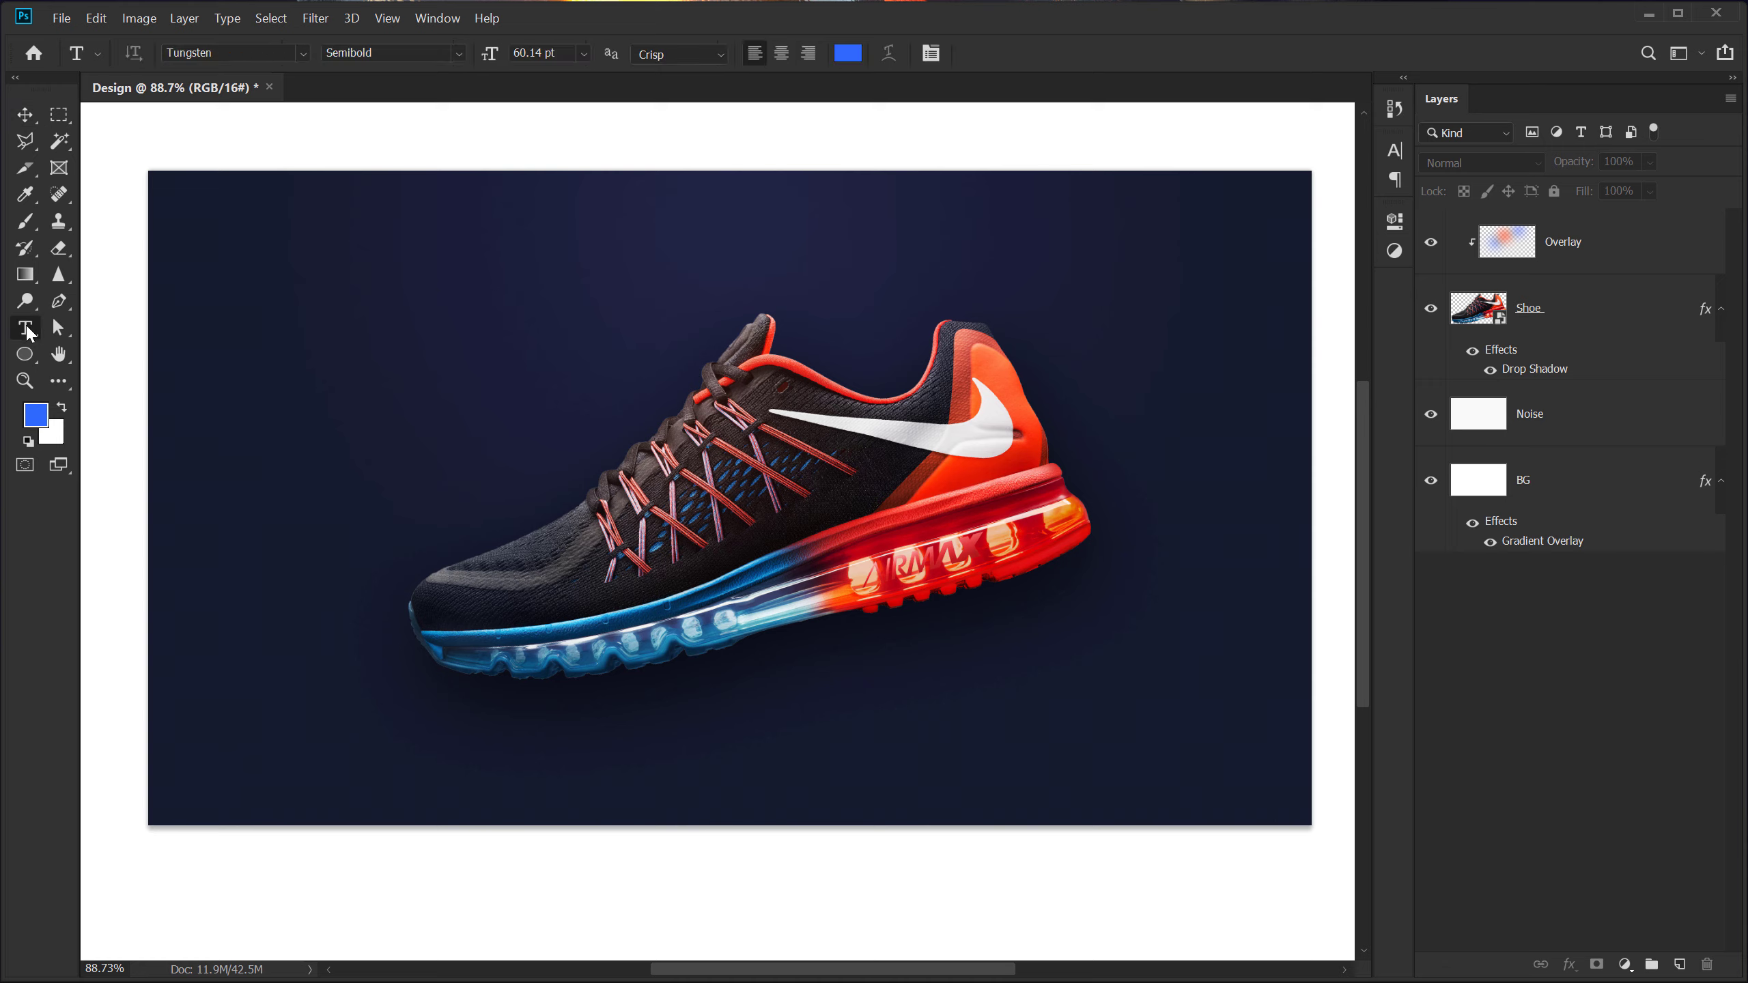
left_click(846, 55)
left_click(804, 440)
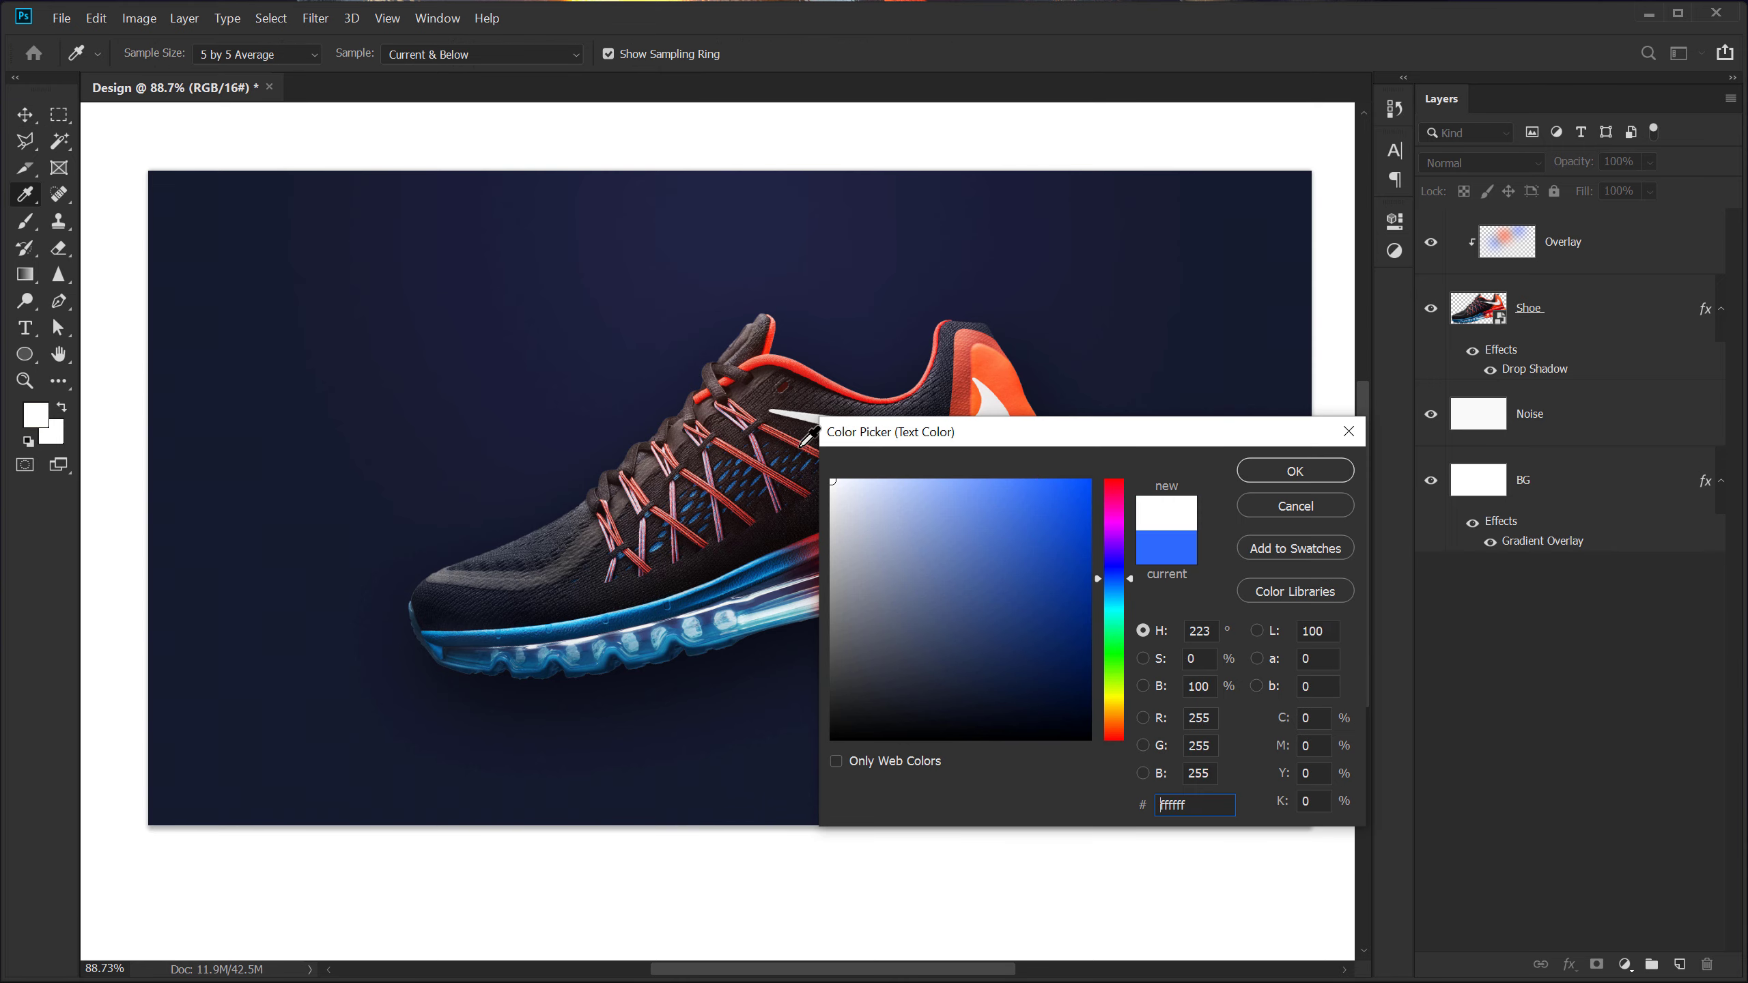
left_click(1293, 475)
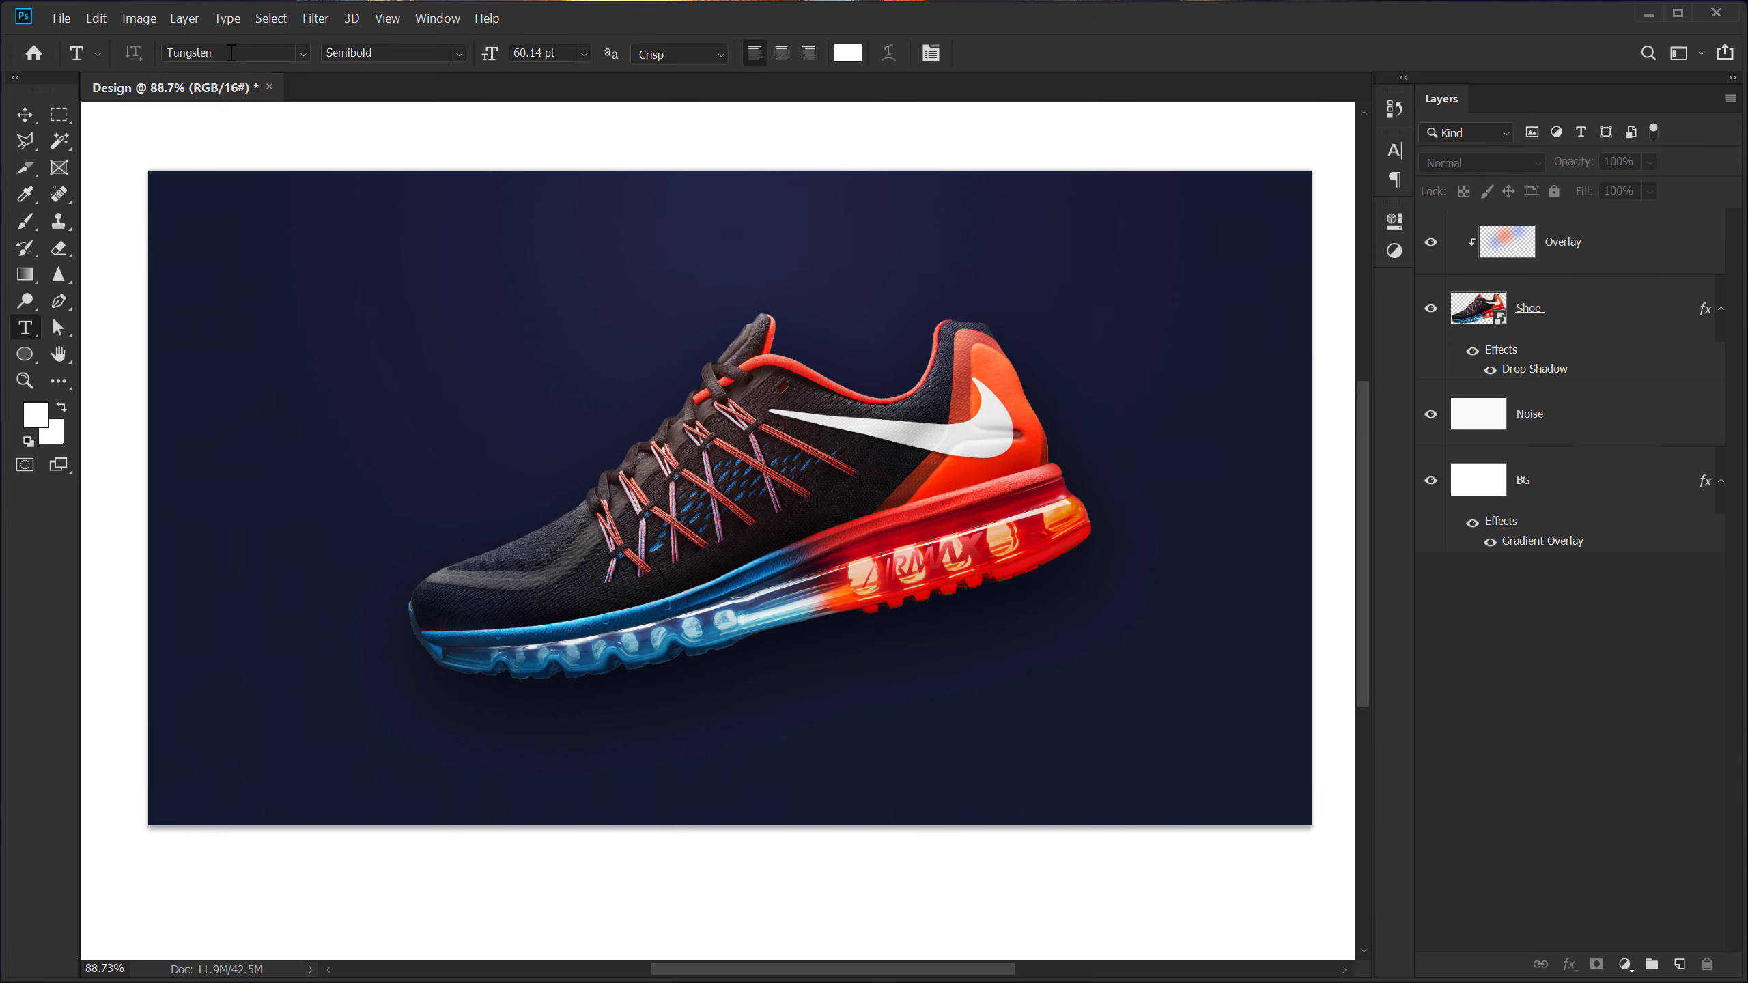
left_click(345, 438)
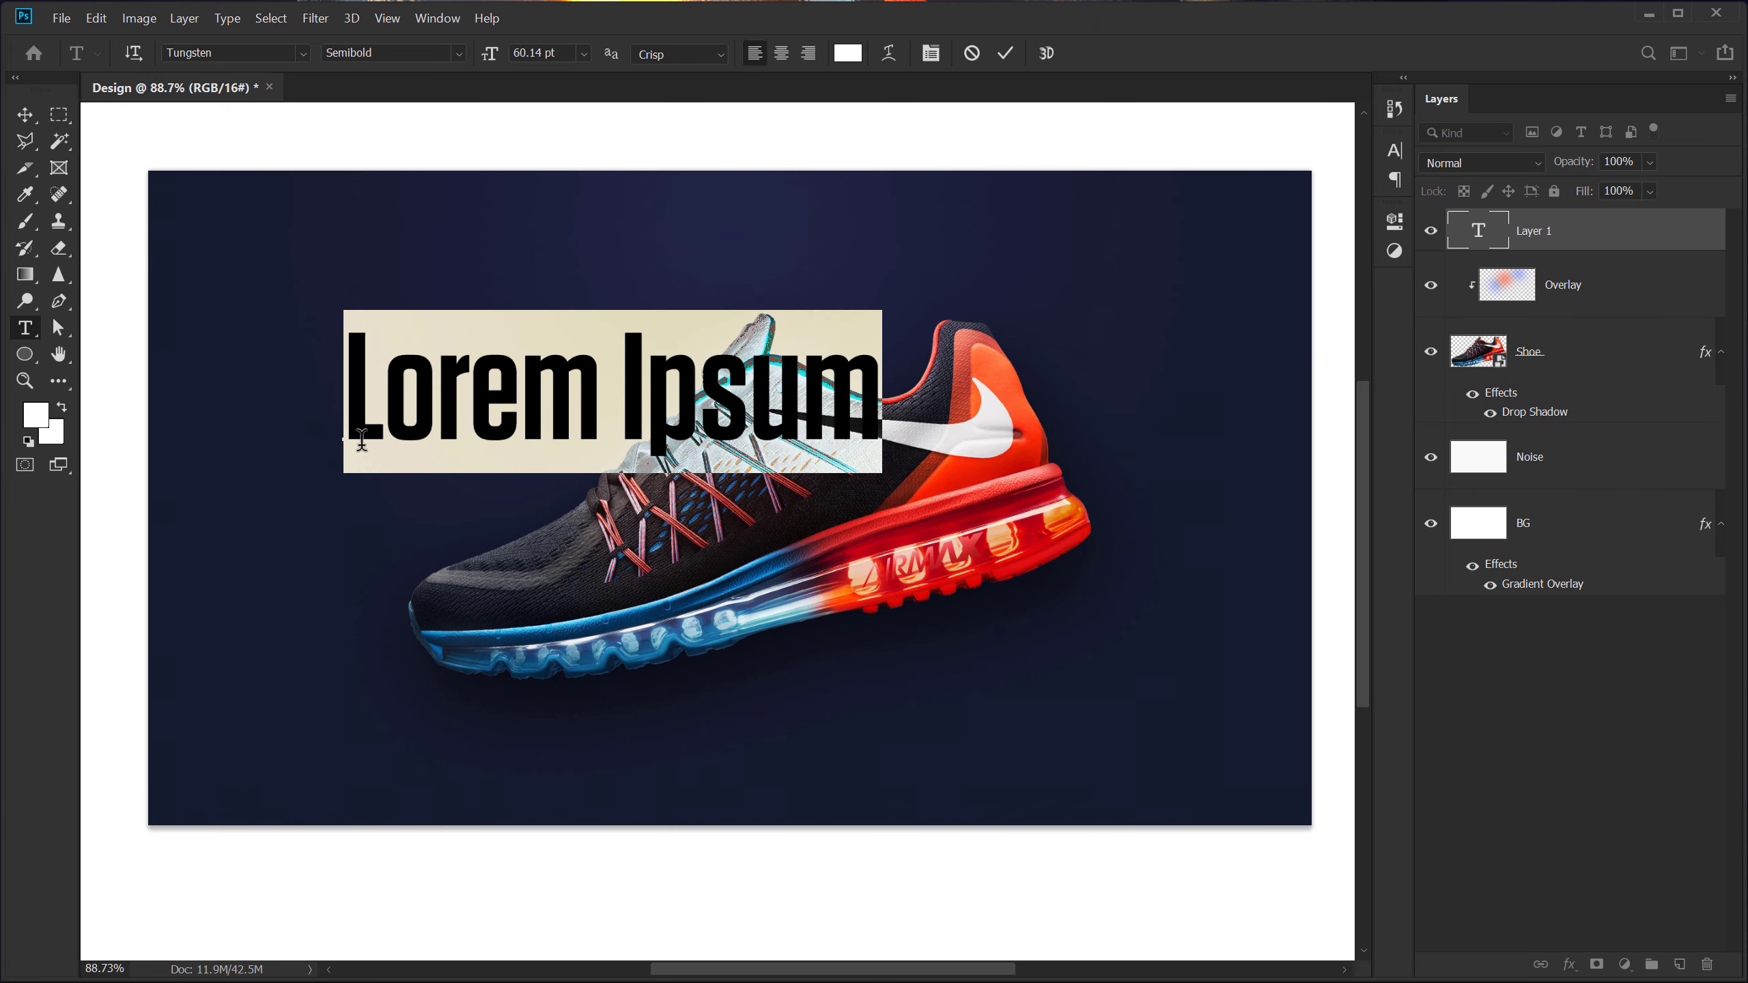
type("188")
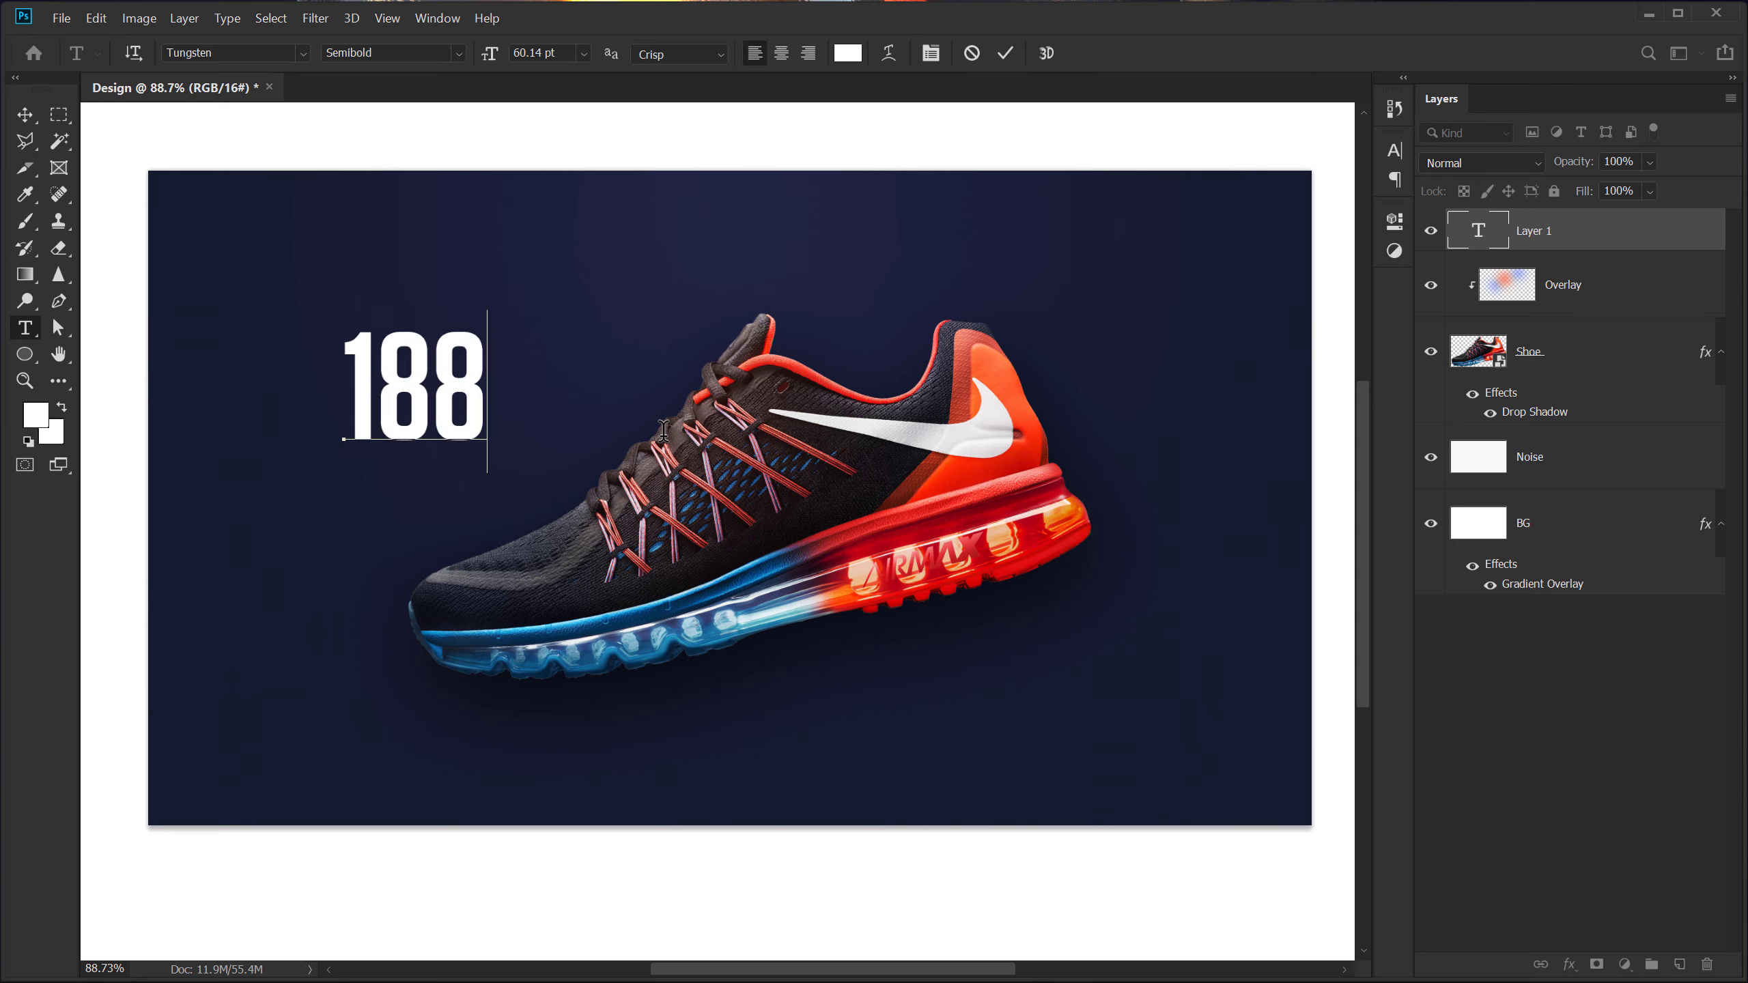
left_click(25, 114)
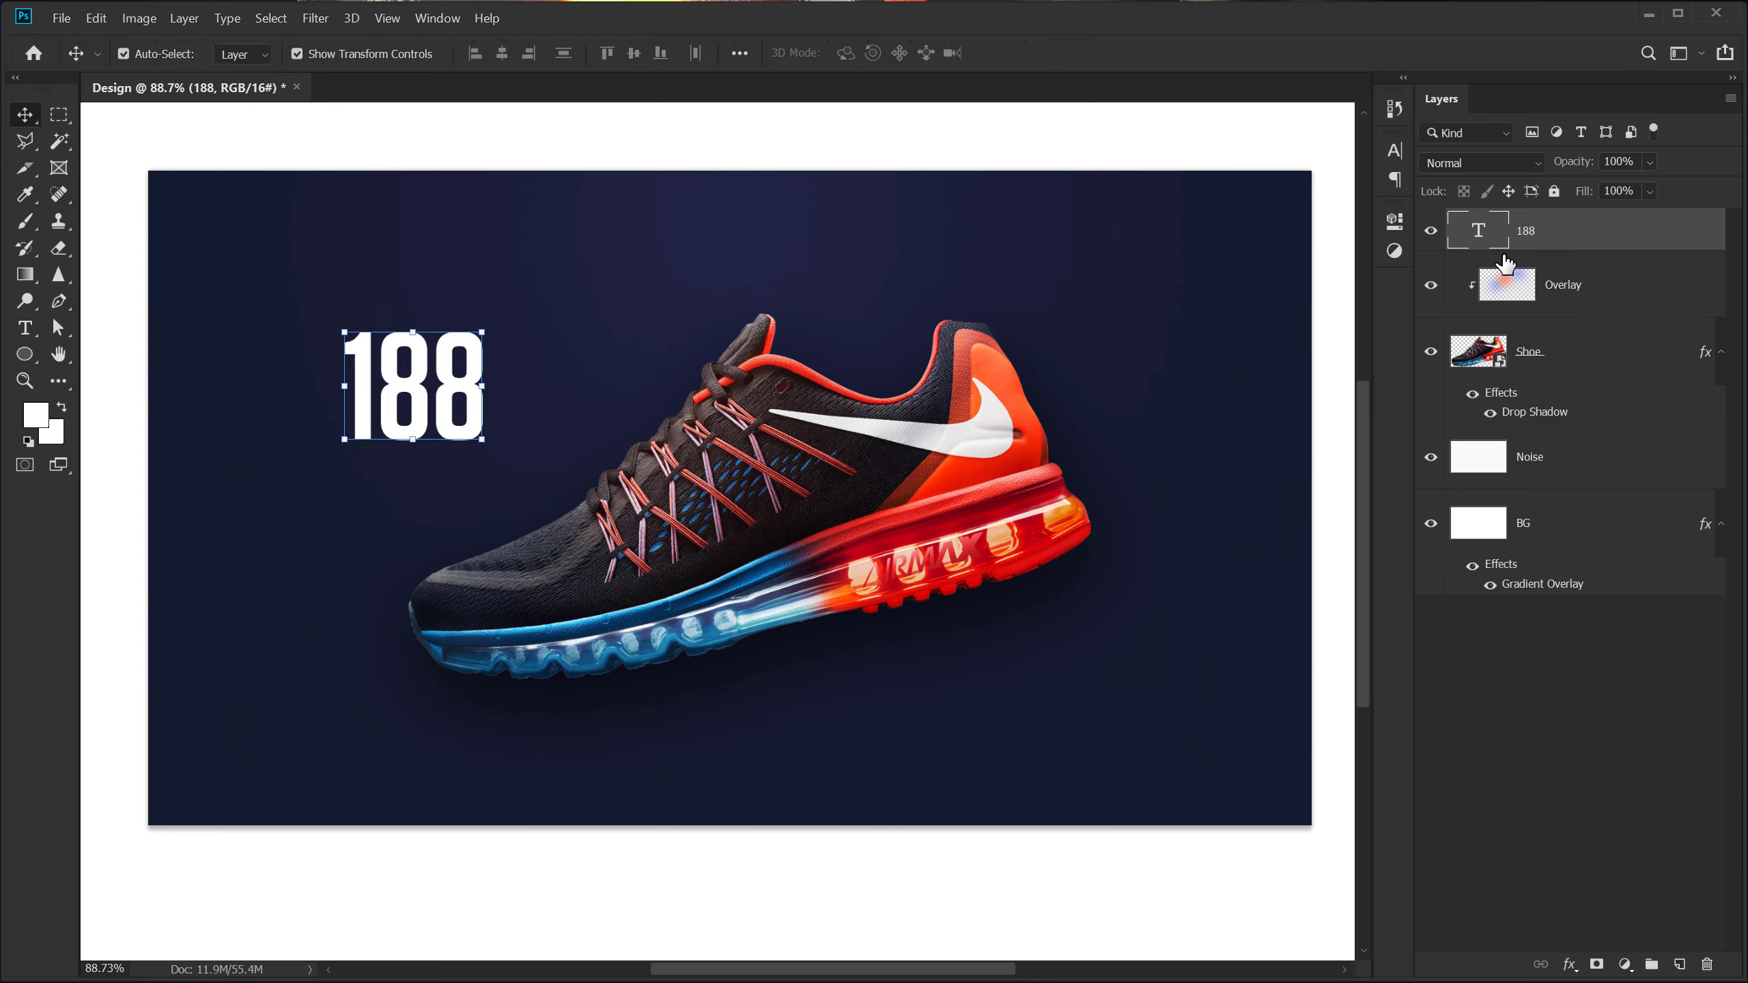
left_click_drag(1544, 249, 1563, 443)
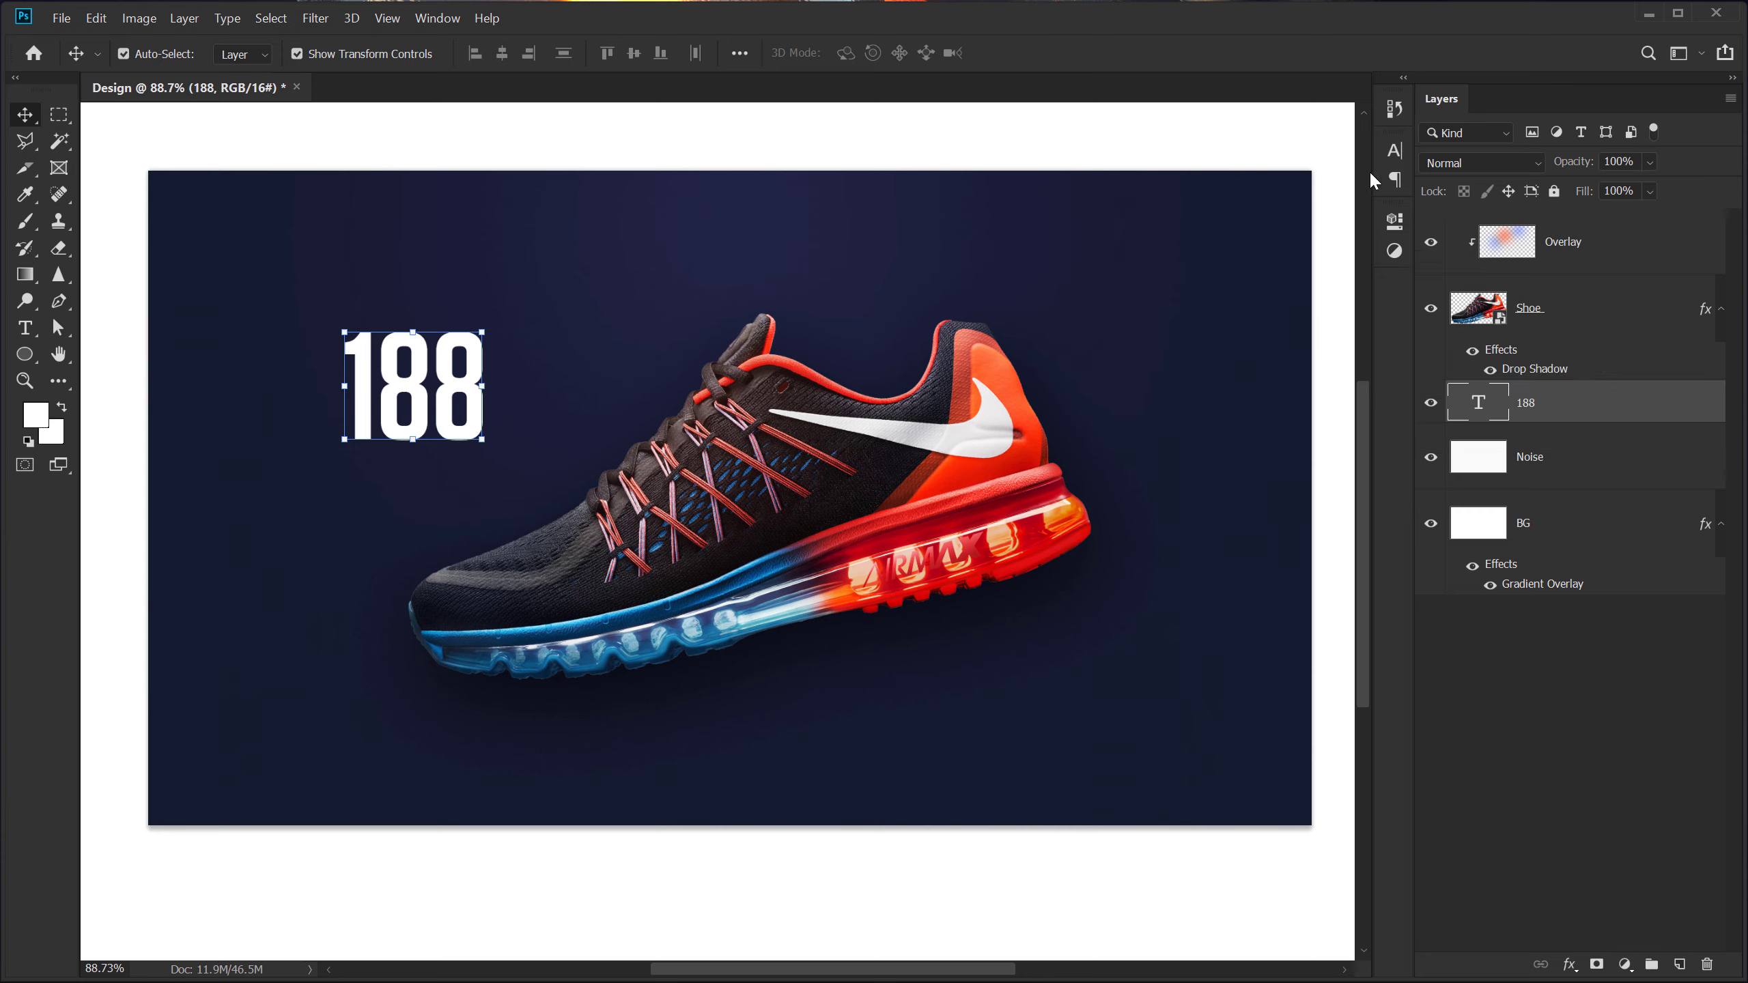
Set the 188 text to 295 pt and move it down behind the shoe
left_click(1394, 150)
left_click(1232, 205)
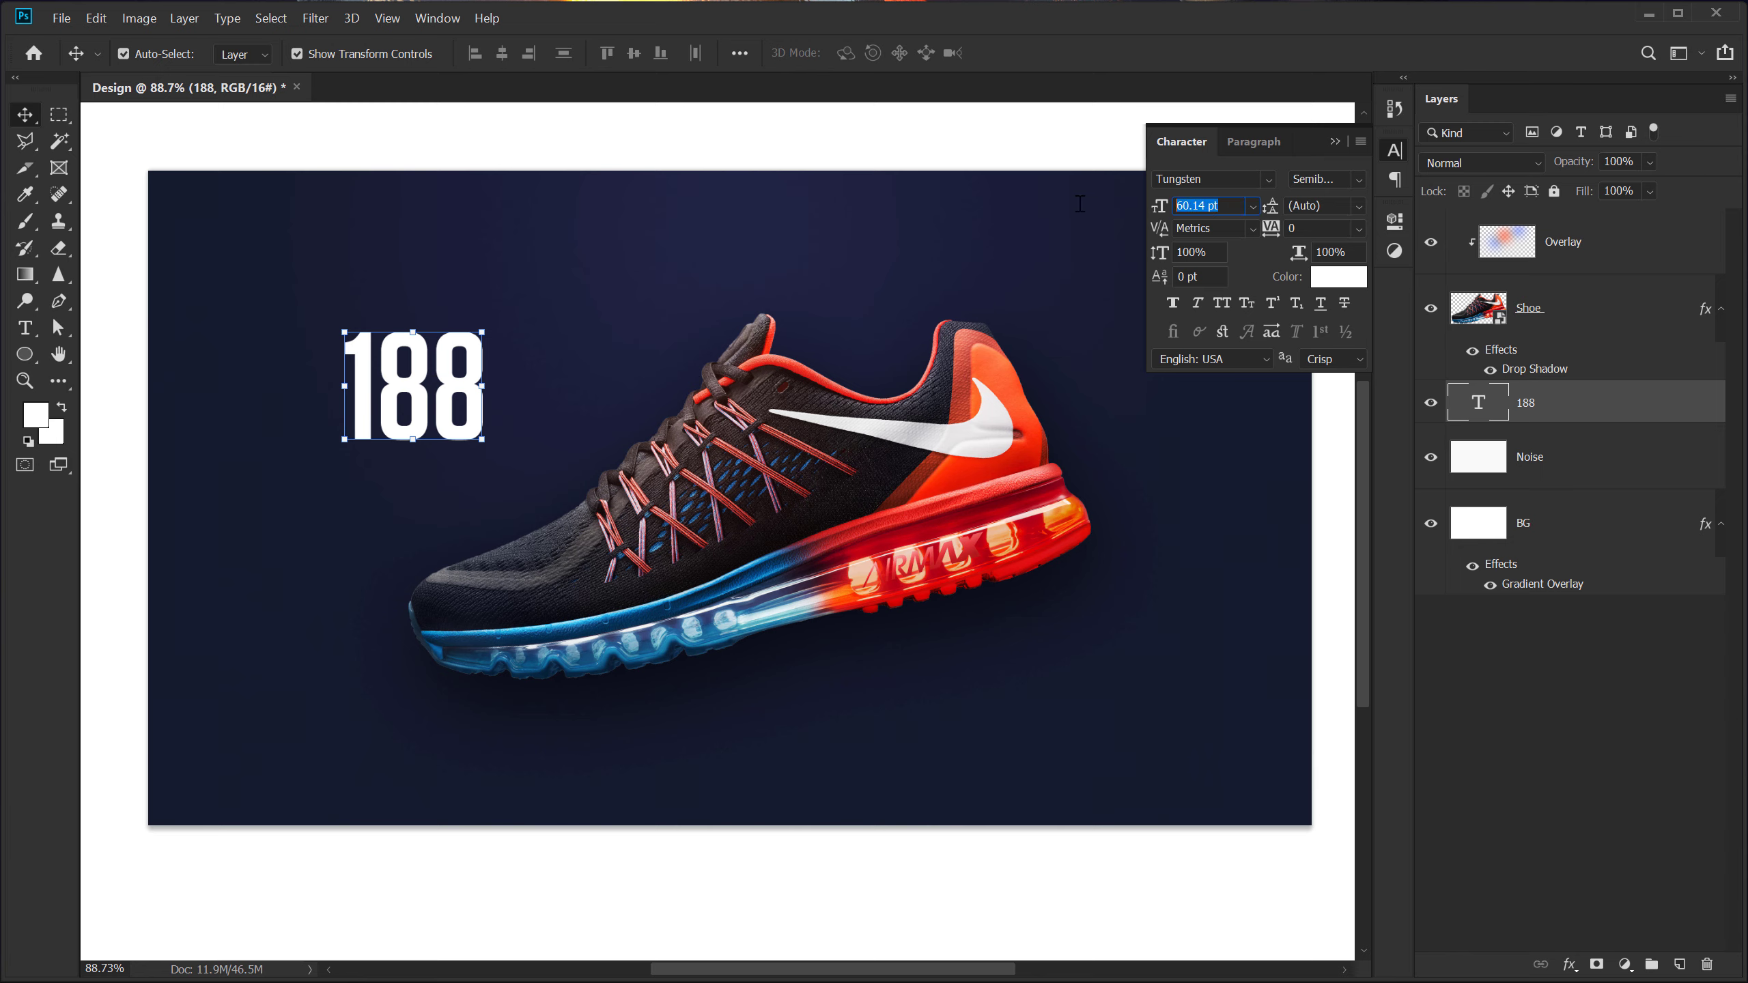
type("295")
key("Return")
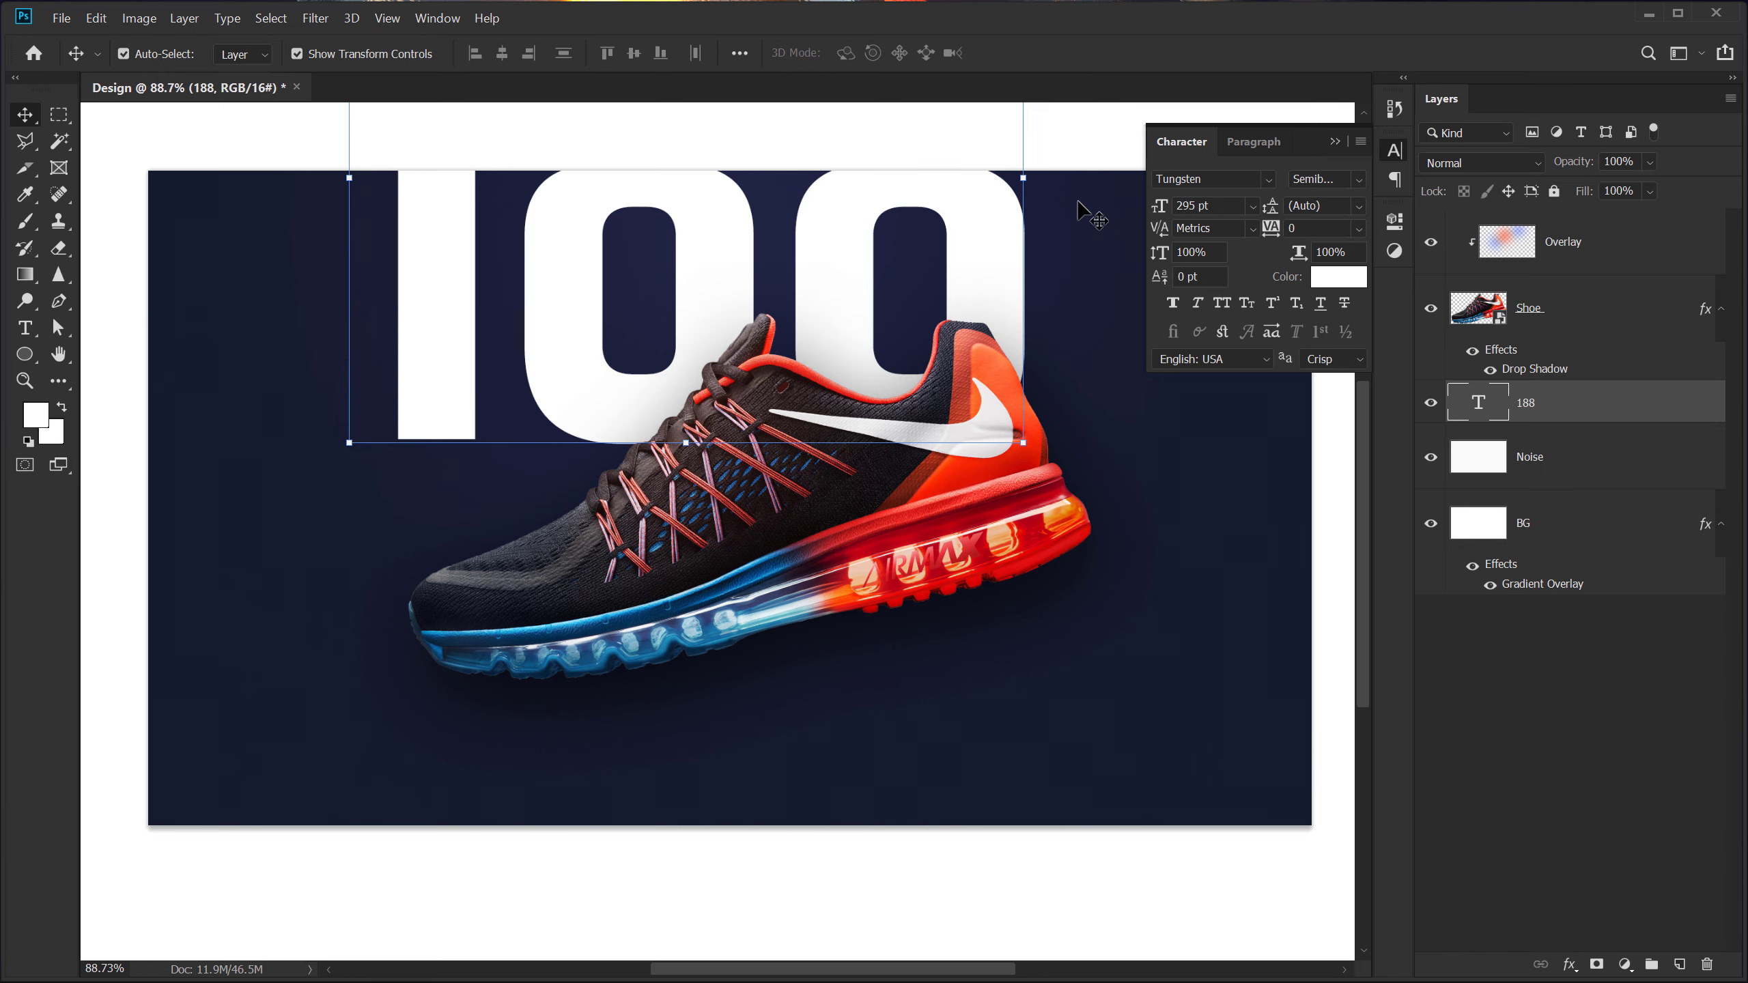
left_click_drag(703, 267, 729, 585)
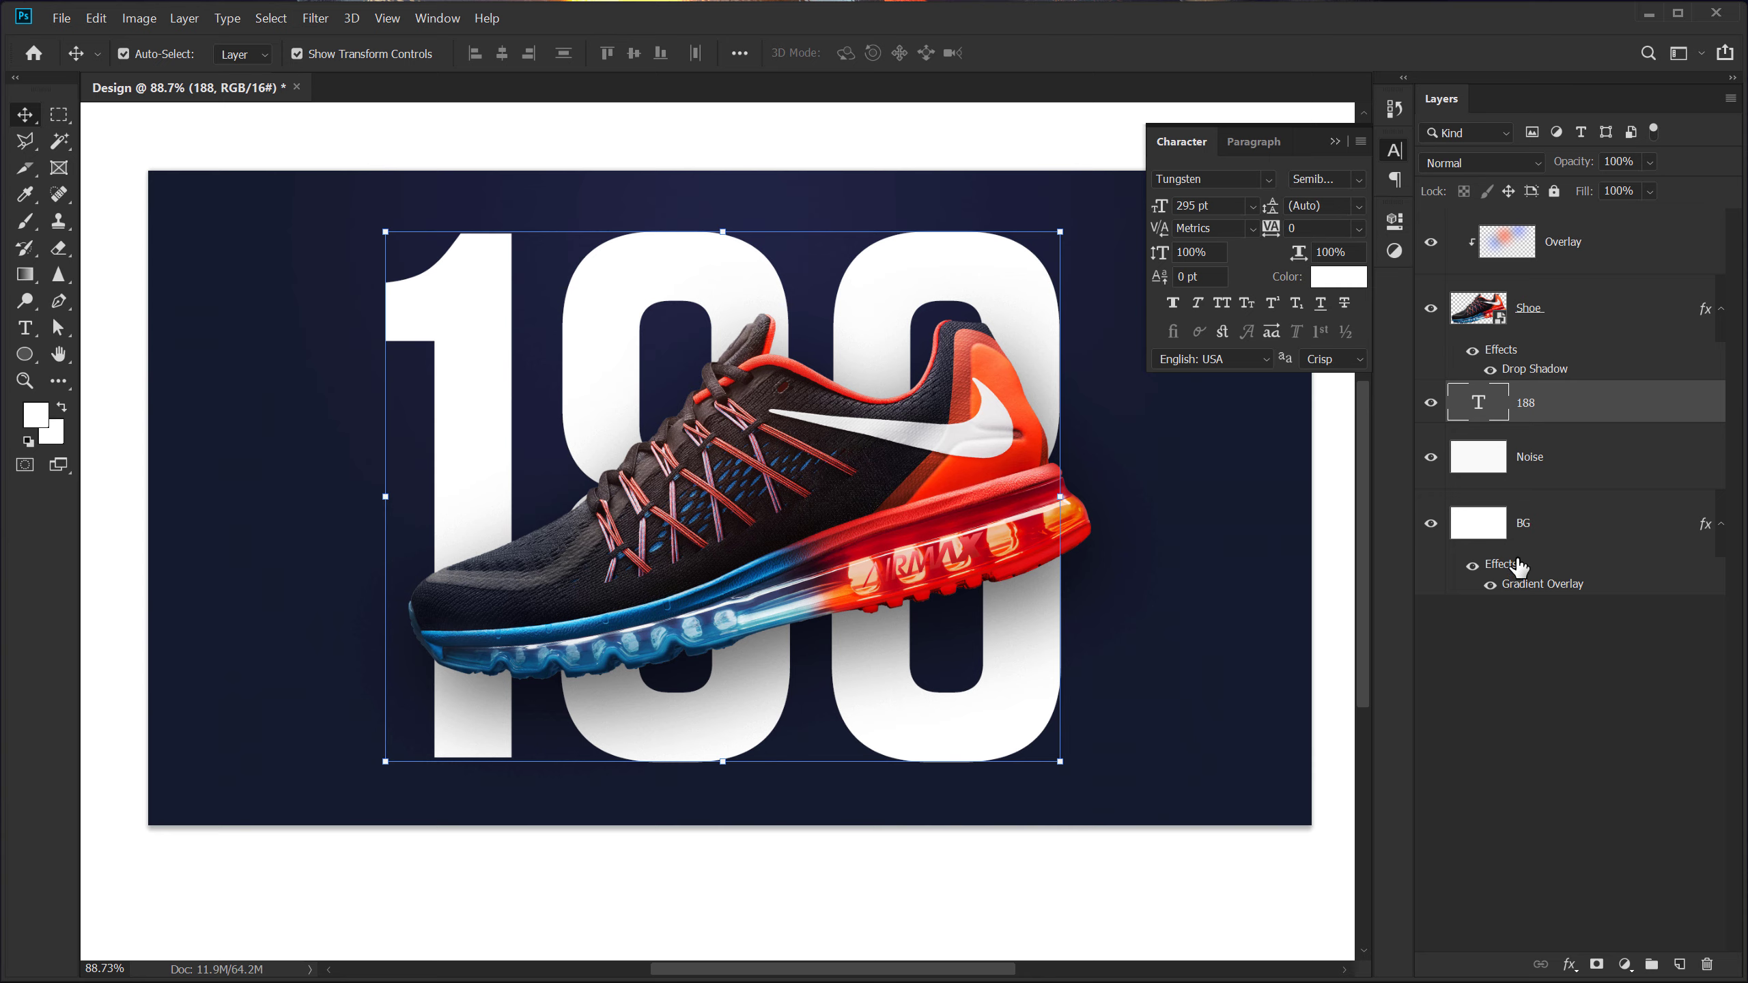
Centre the 188 text horizontally and vertically on the canvas using BG
left_click(1536, 528, "ctrl")
left_click(502, 53)
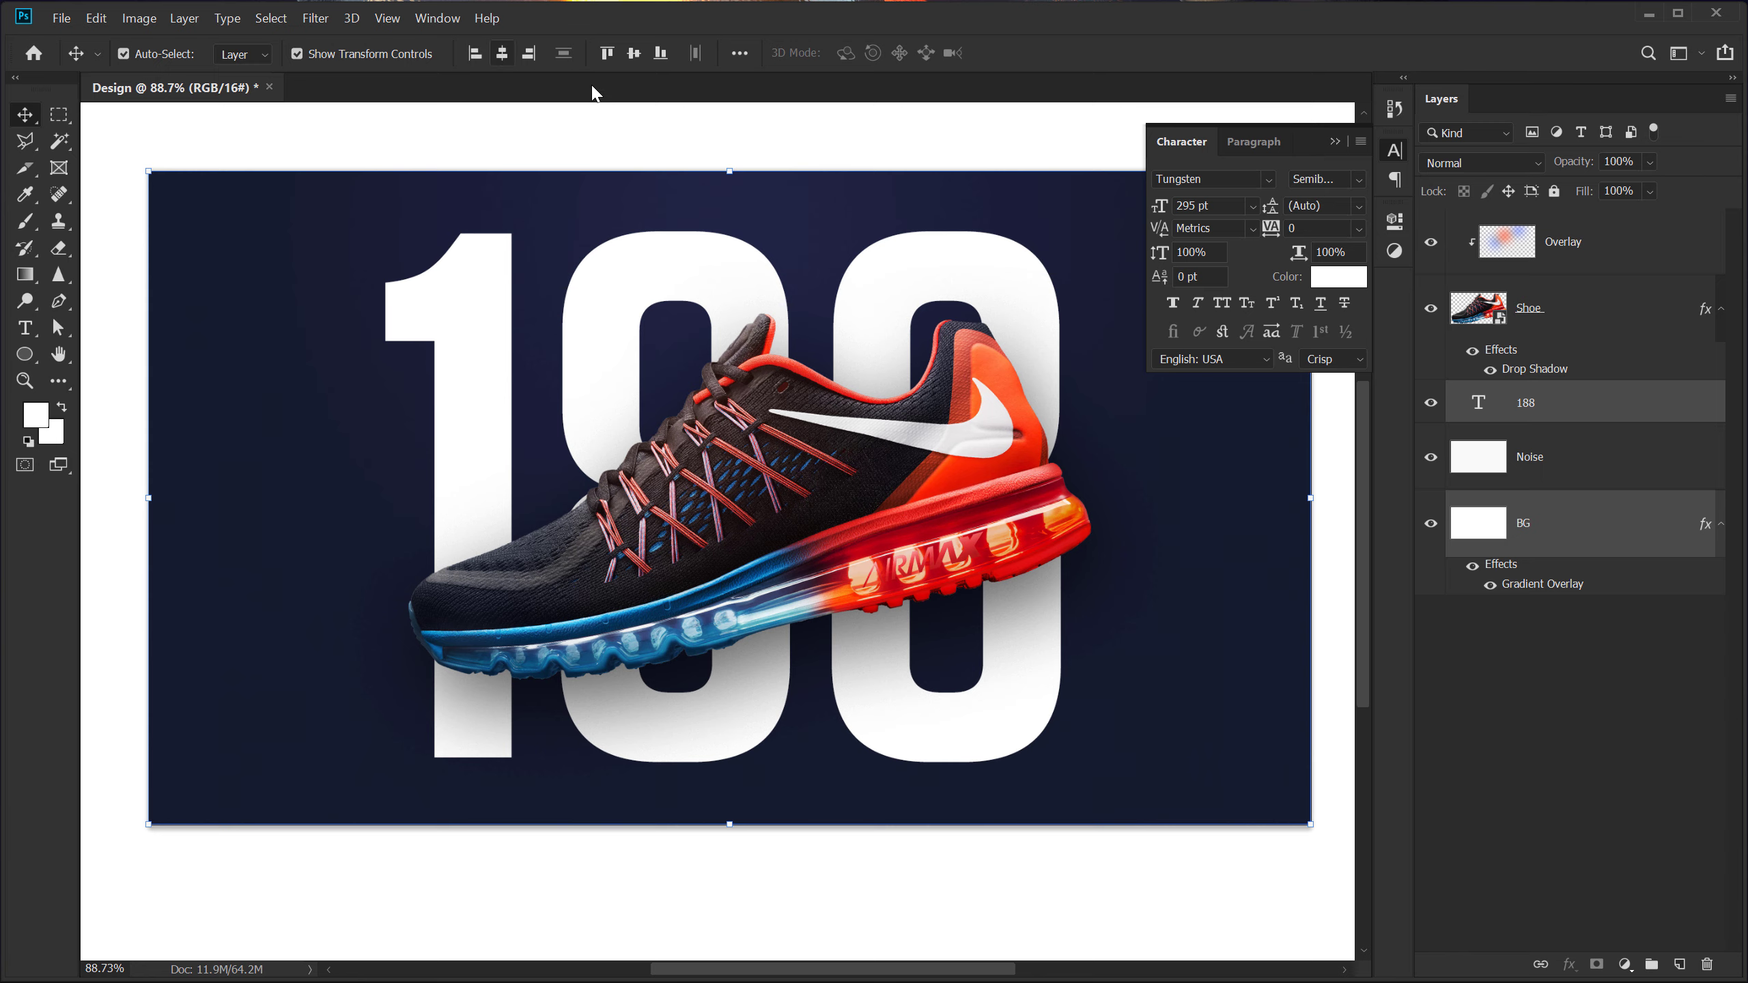
left_click(634, 54)
left_click(1625, 734)
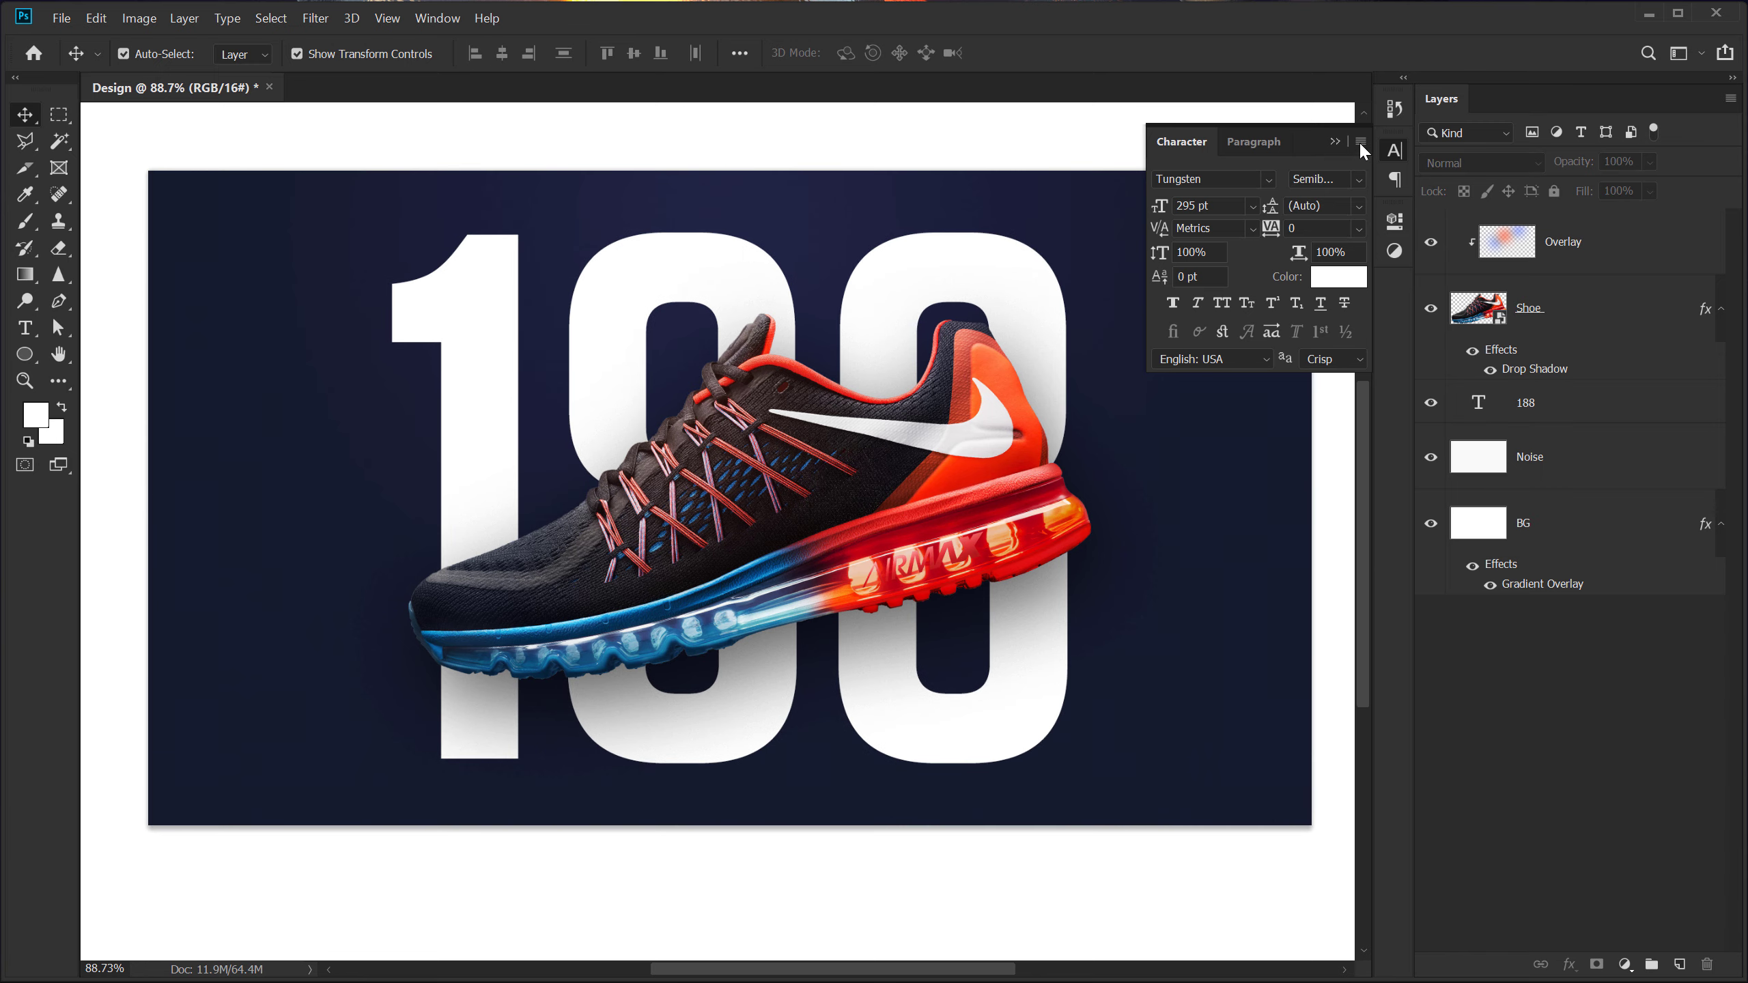
left_click(1335, 141)
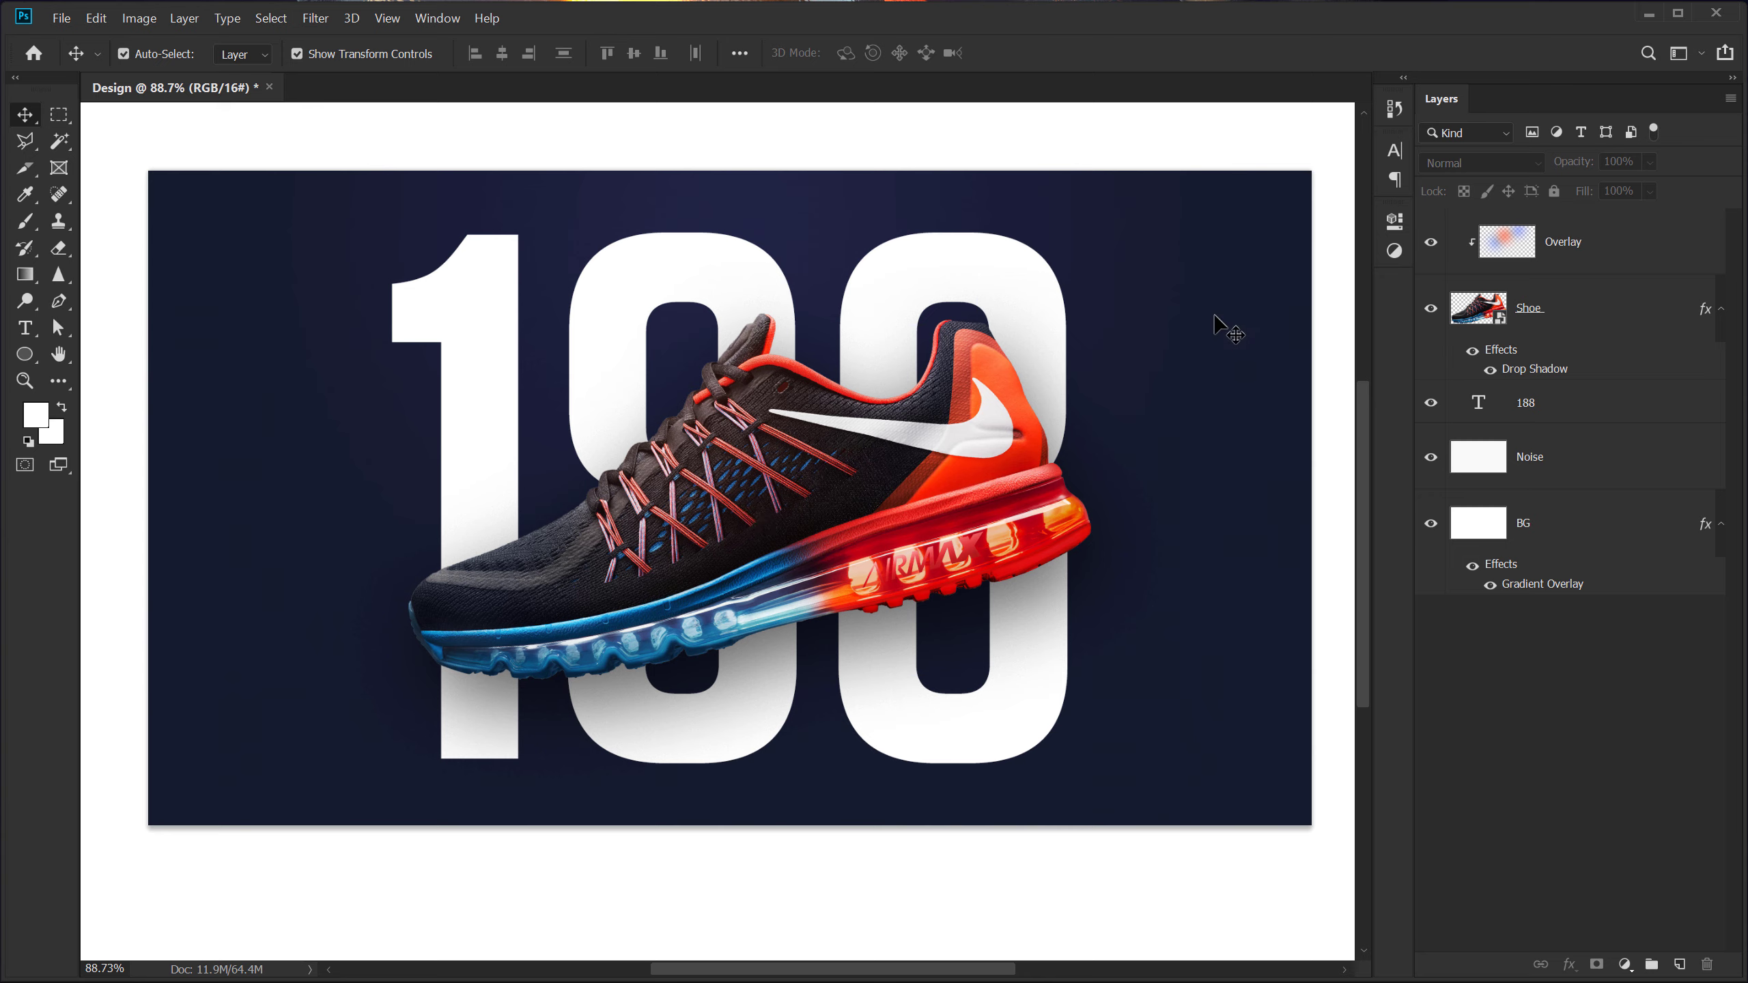
Group the Shoe and Overlay layers with Ctrl+G and rename the group
left_click(1534, 316)
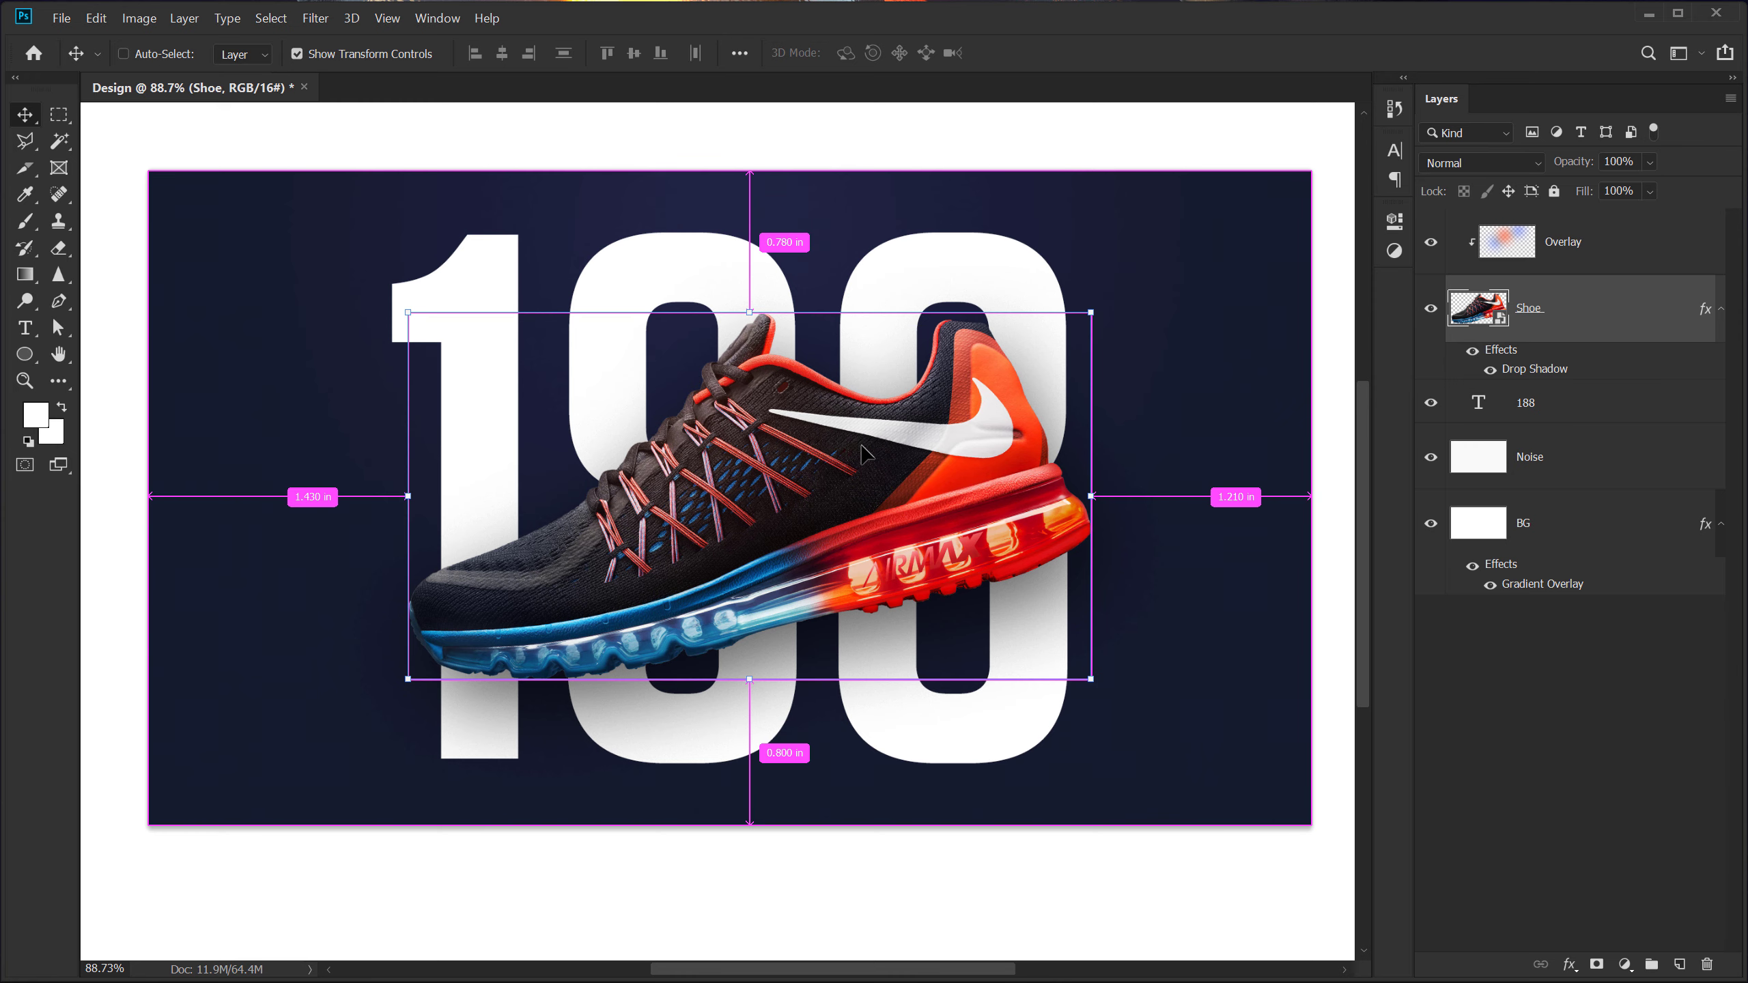
key("ctrl+t")
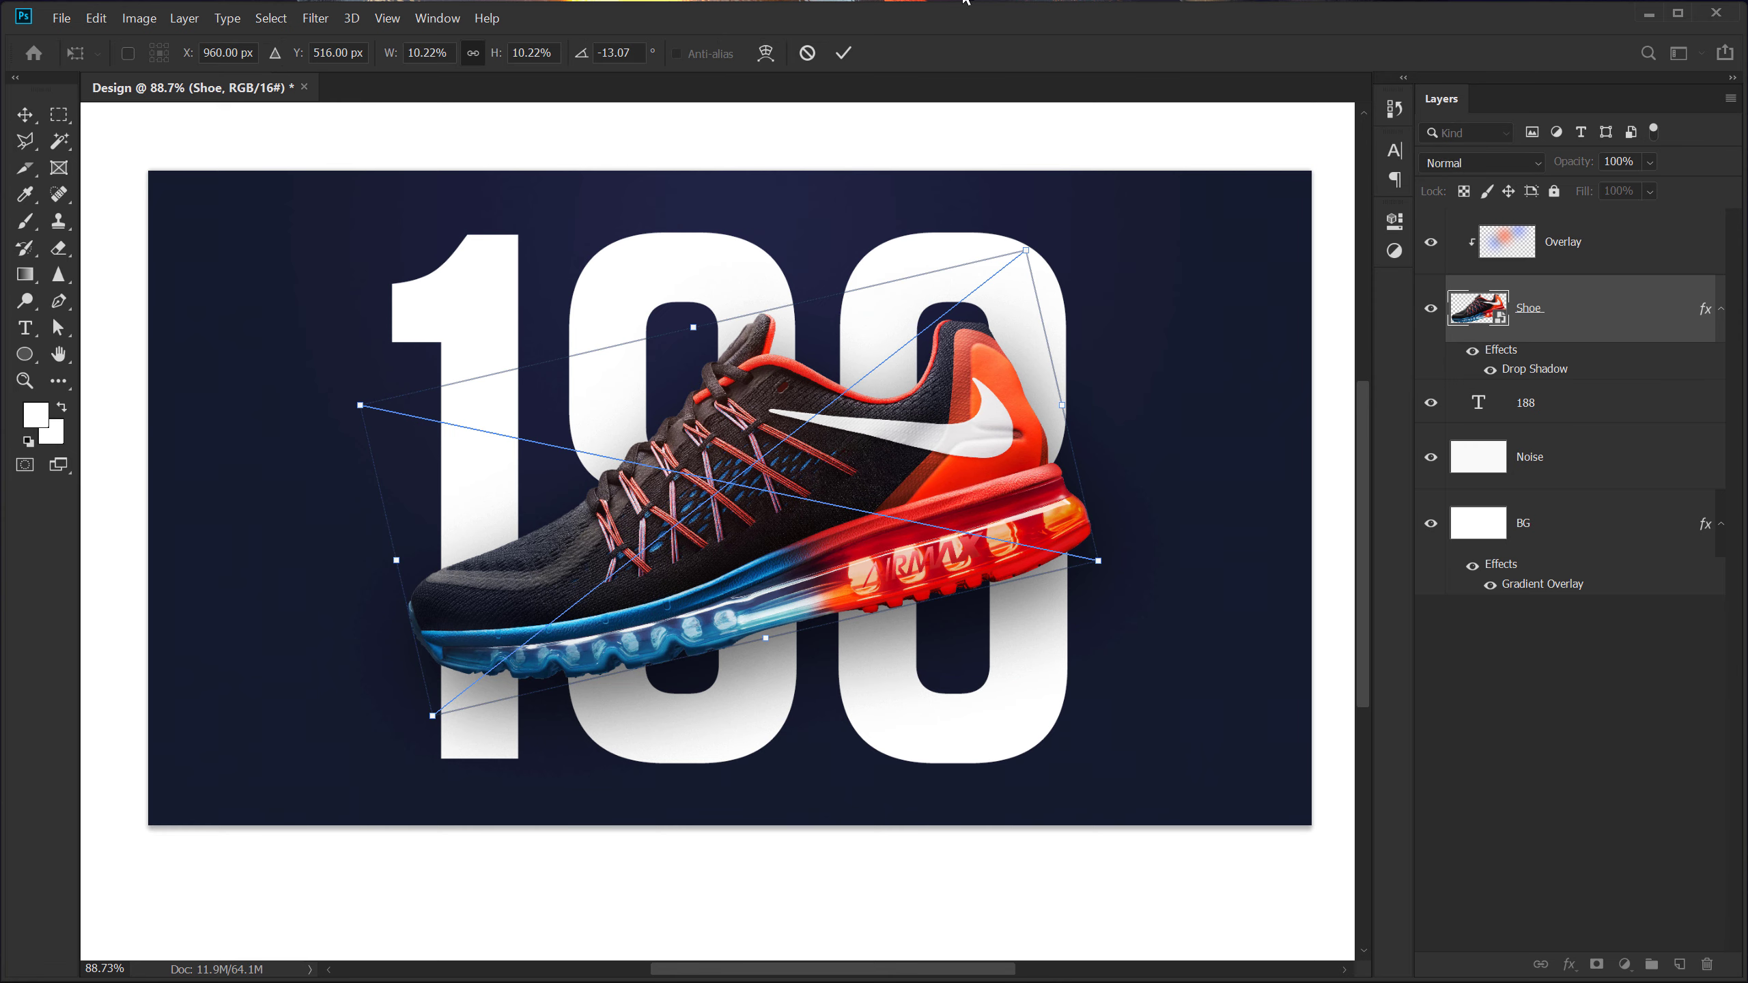
left_click(844, 52)
left_click(1554, 253)
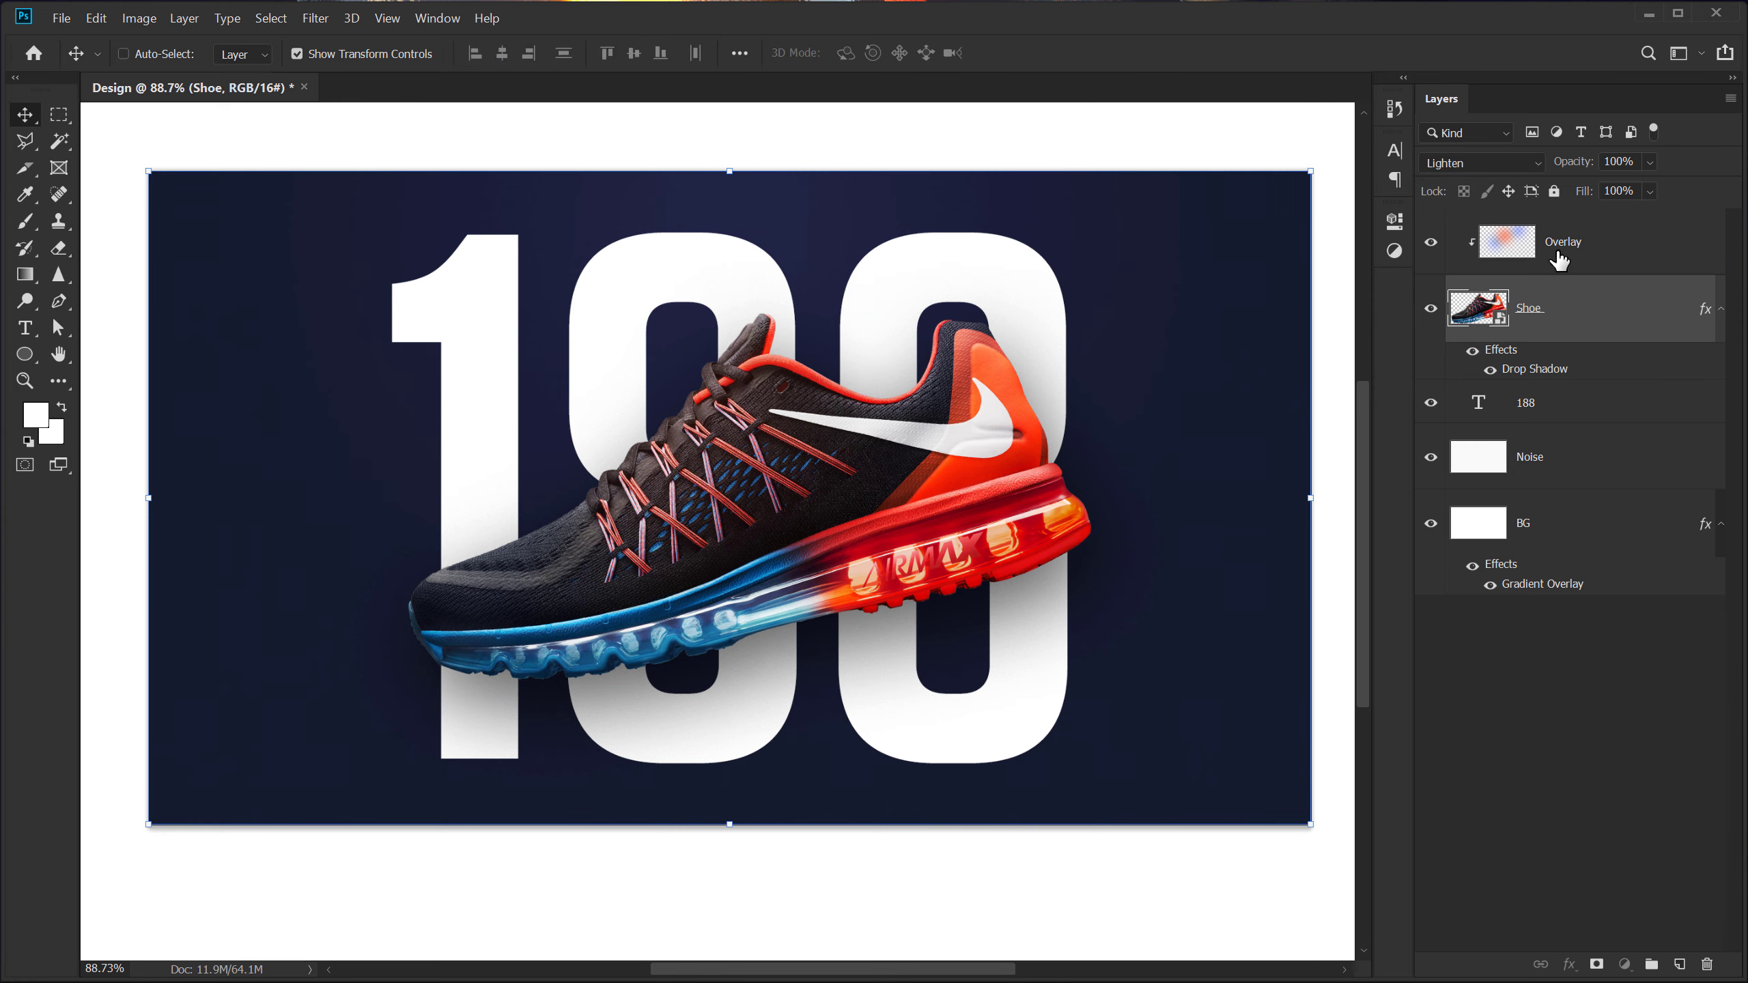
key("ctrl+g")
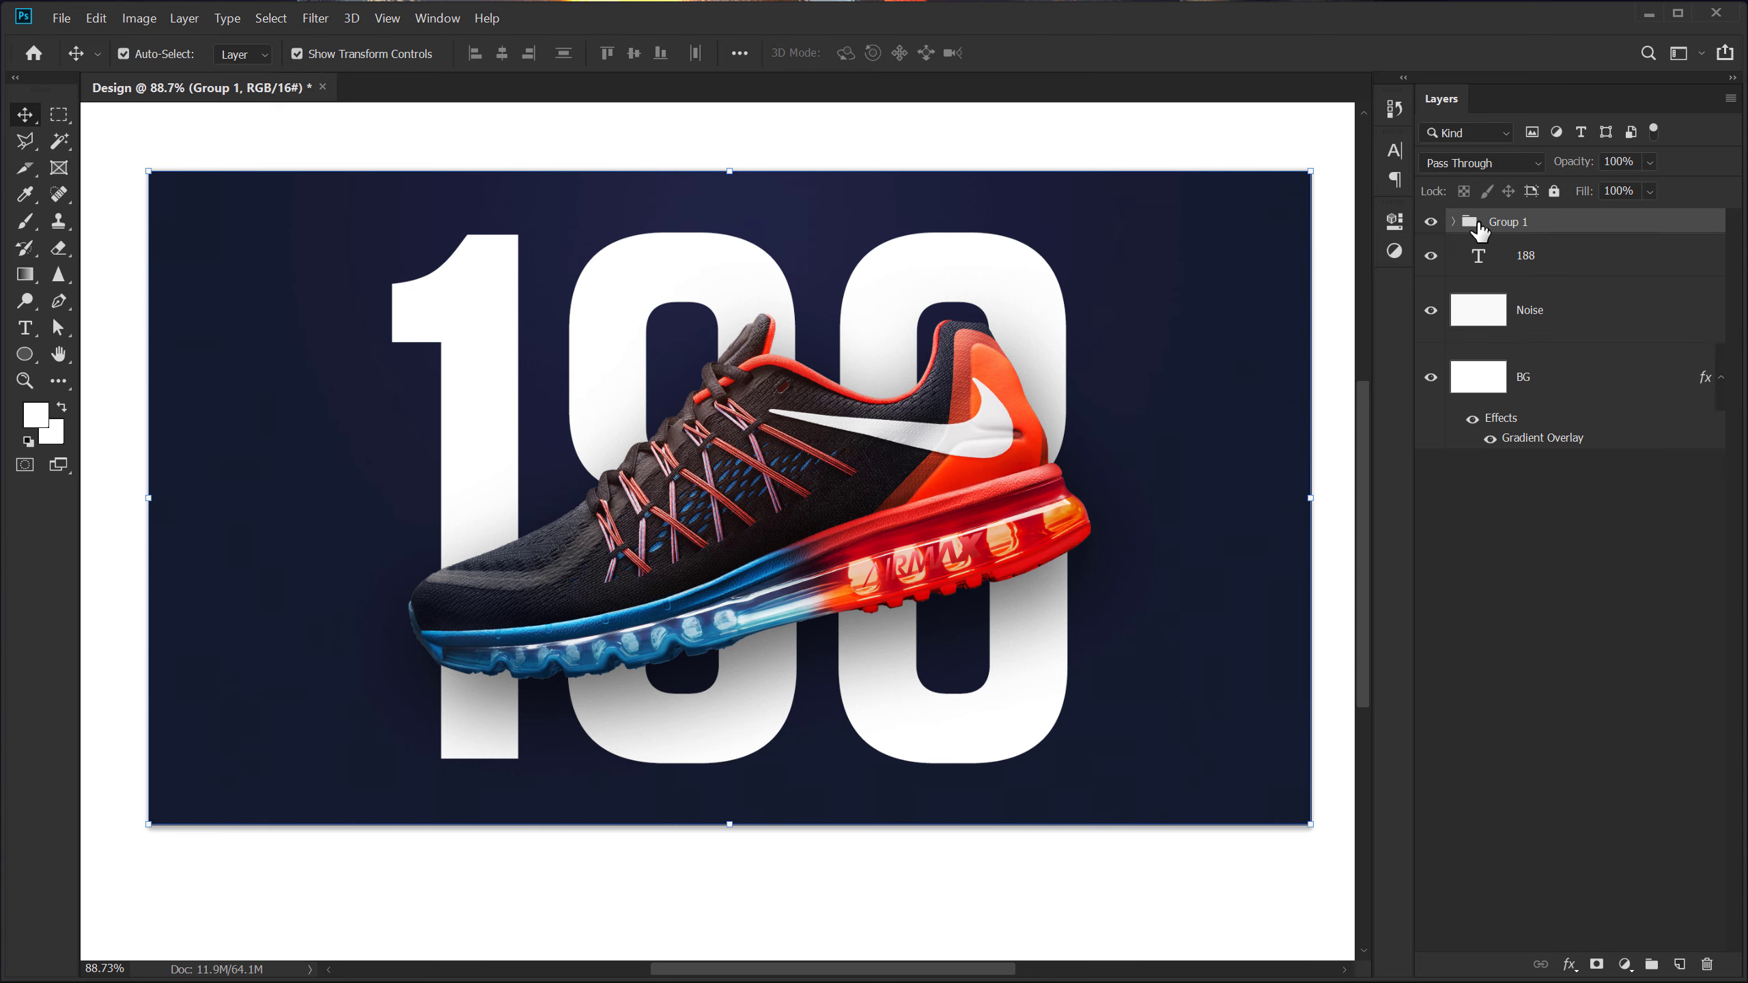
double_click(1511, 220)
Name the group Shoe and scale it down to about 89%
type("Shoe")
key("Return")
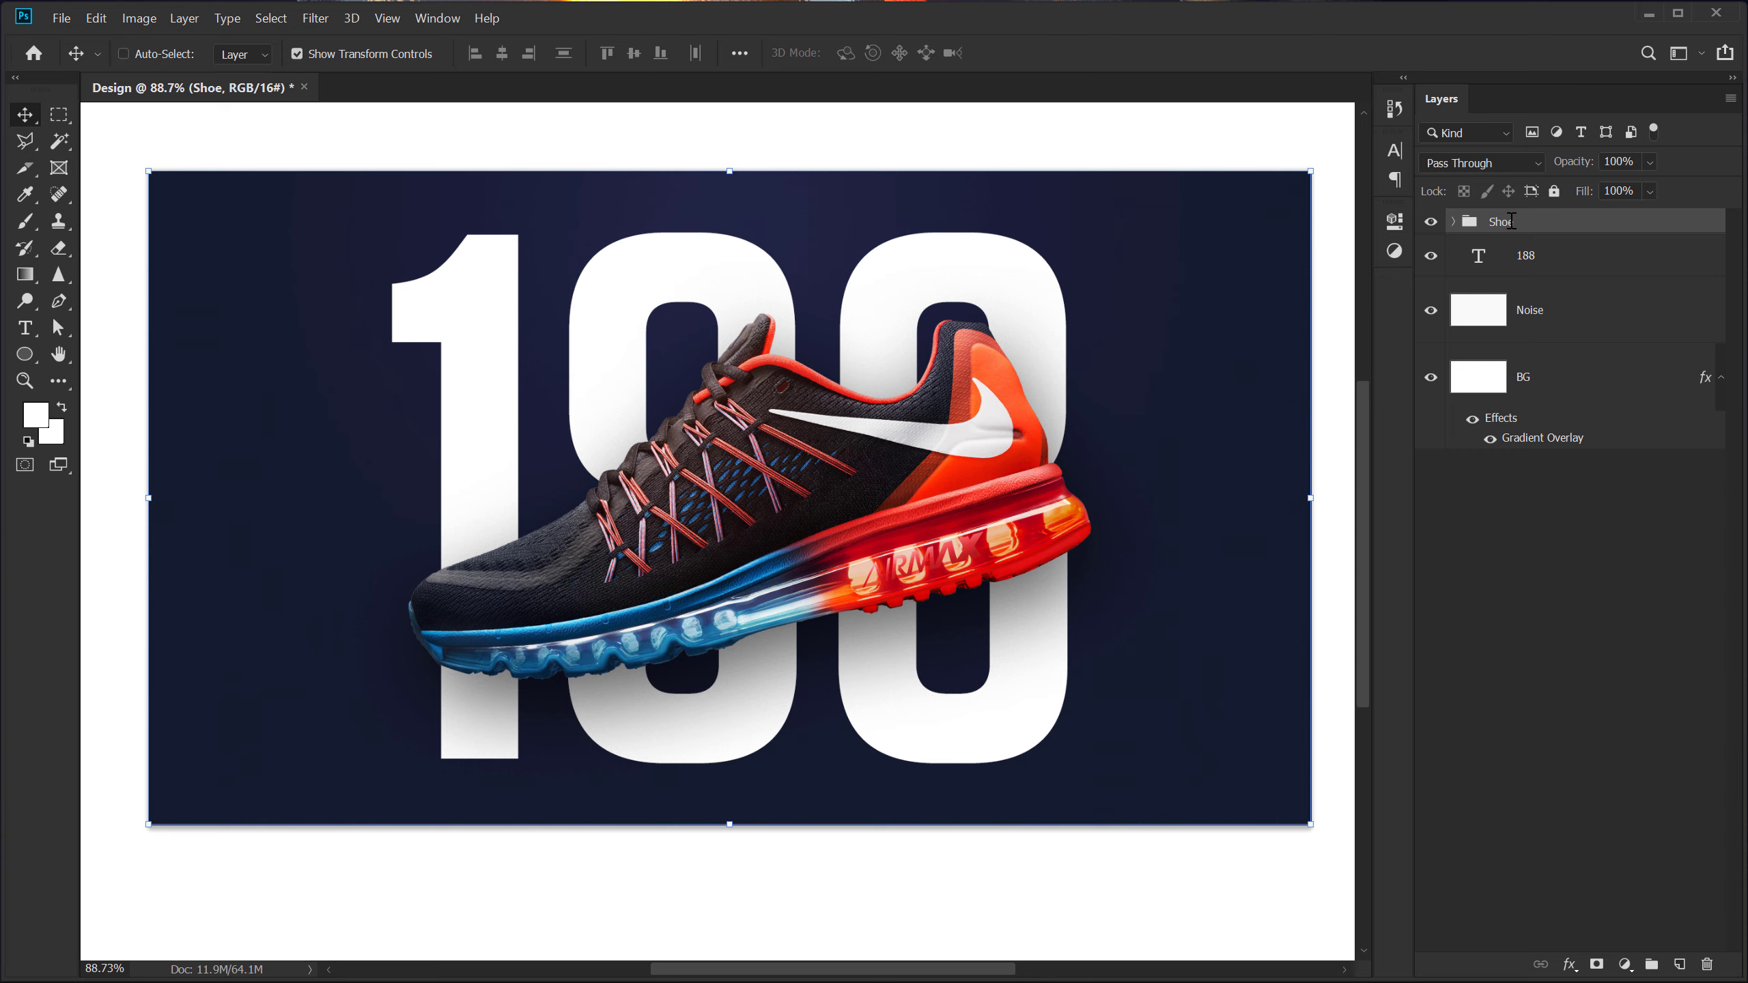
key("ctrl+t")
left_click(1060, 54)
key("ctrl+t")
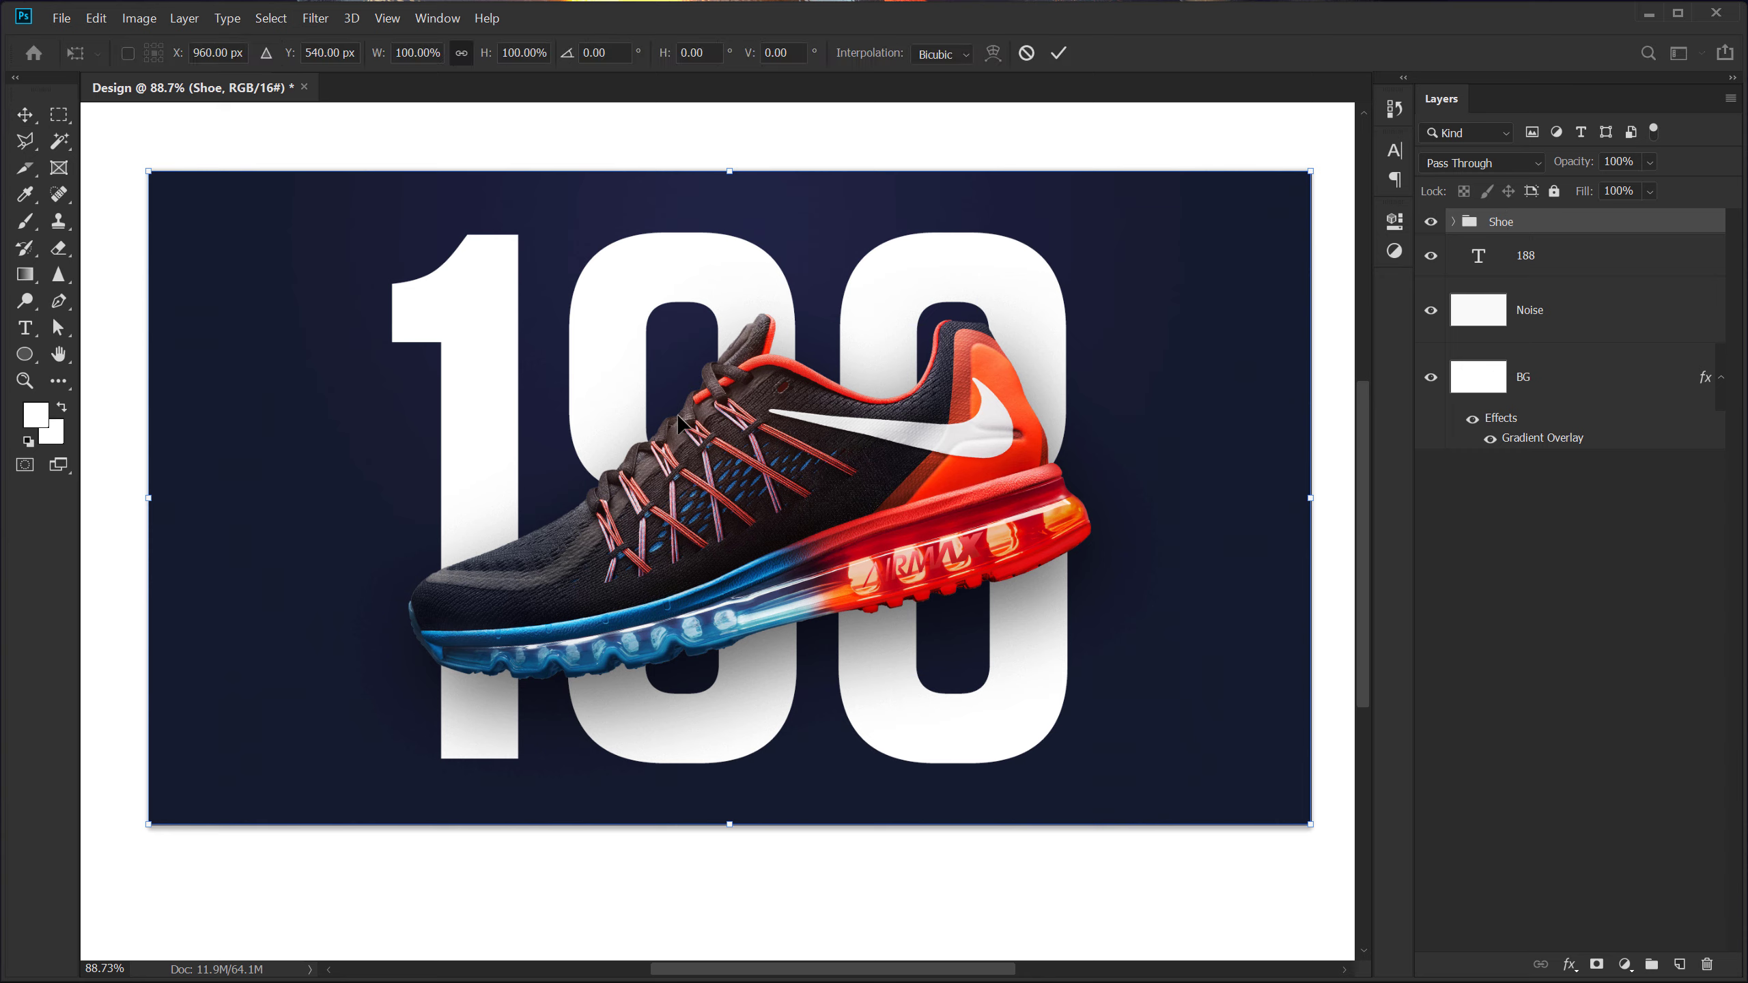
left_click_drag(1306, 496, 1245, 496)
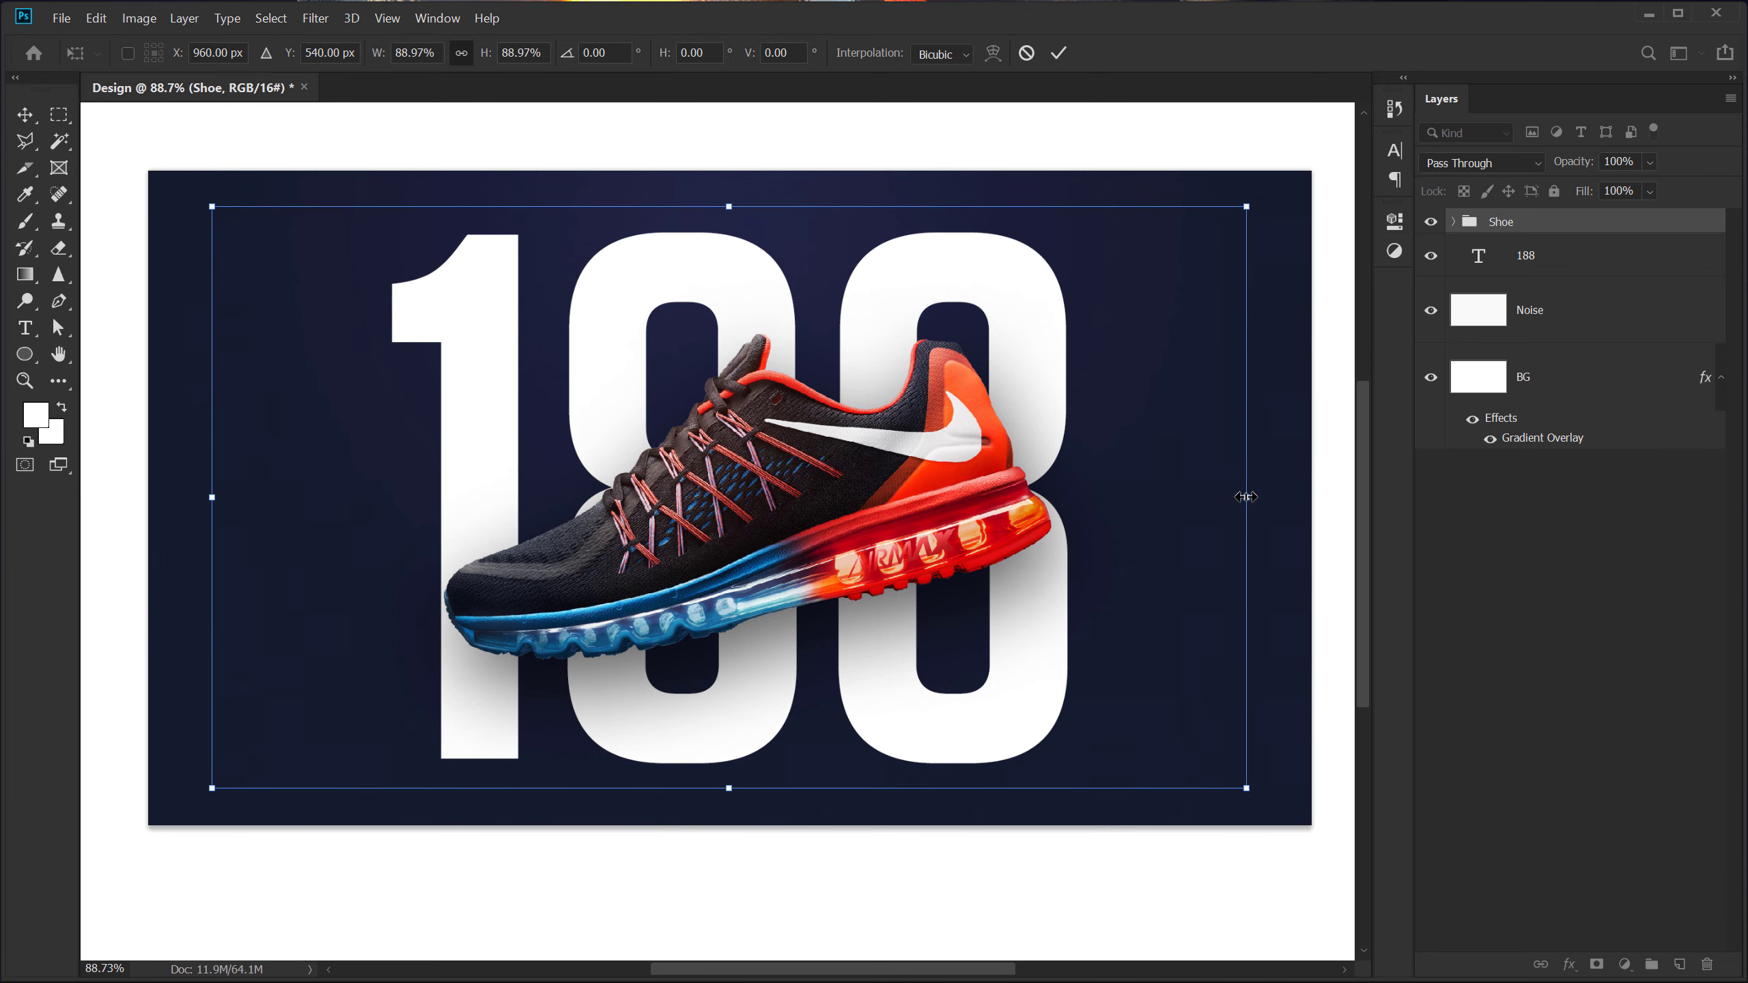
key("Return")
left_click(1524, 582)
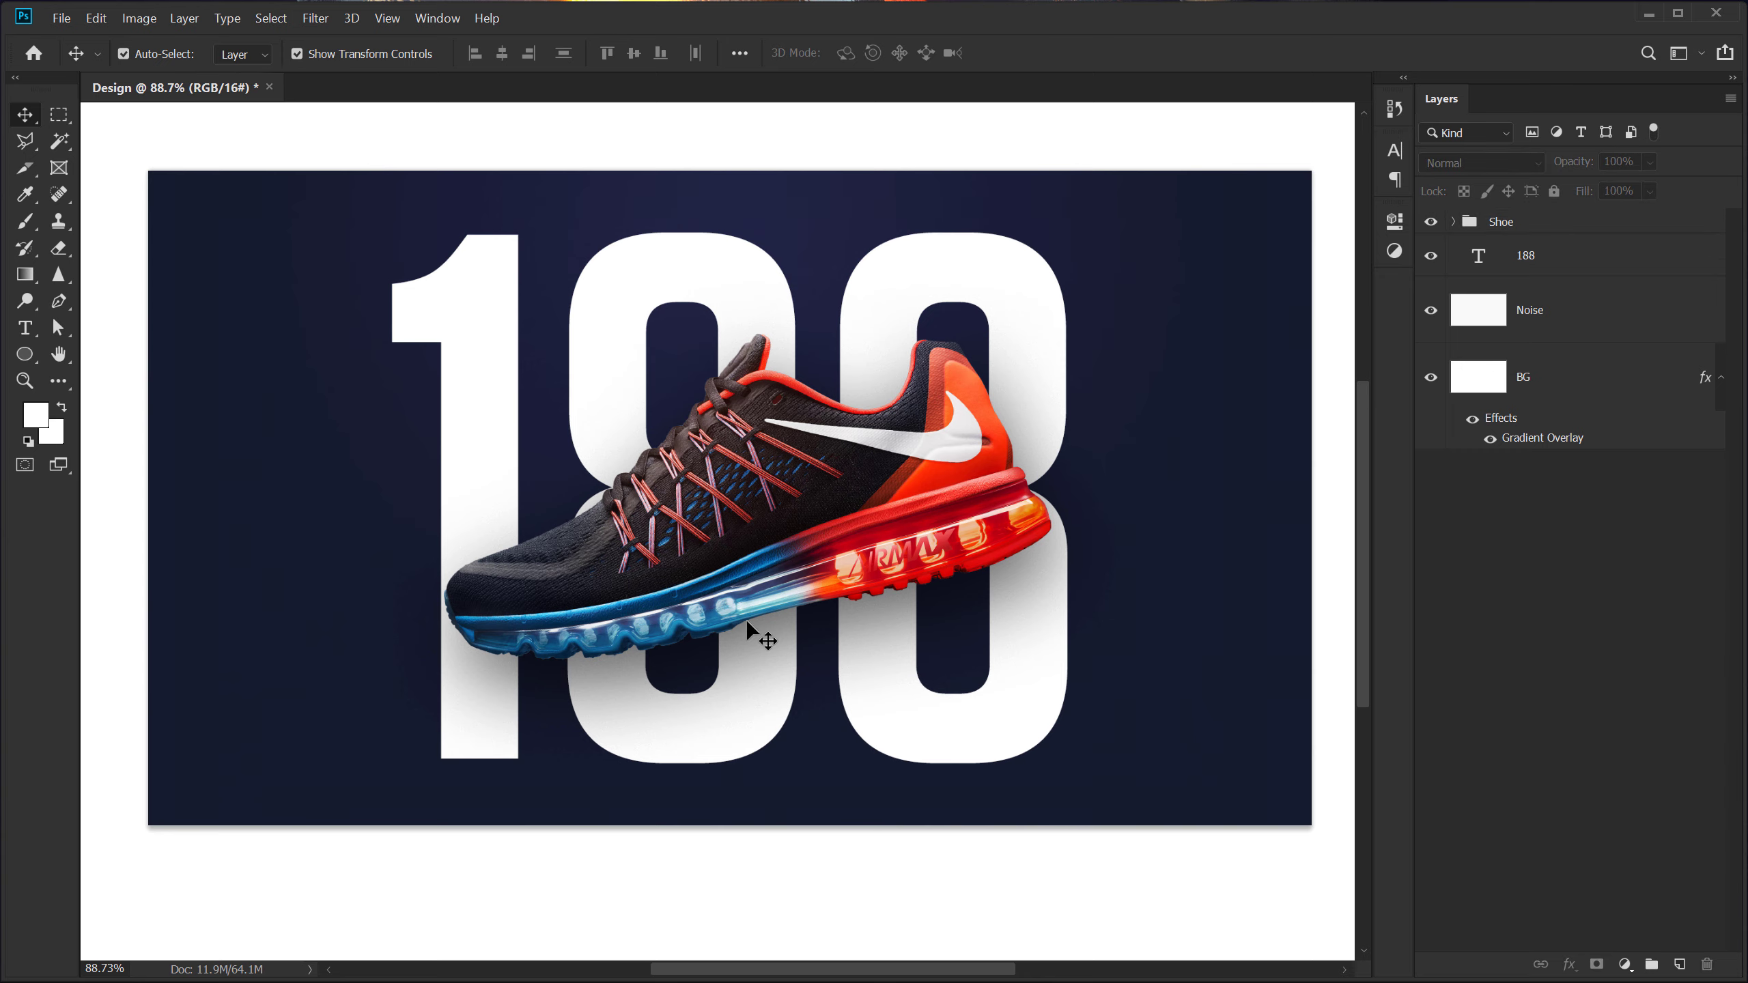
Scale the 188 text layer down to about 97%
left_click(1533, 268)
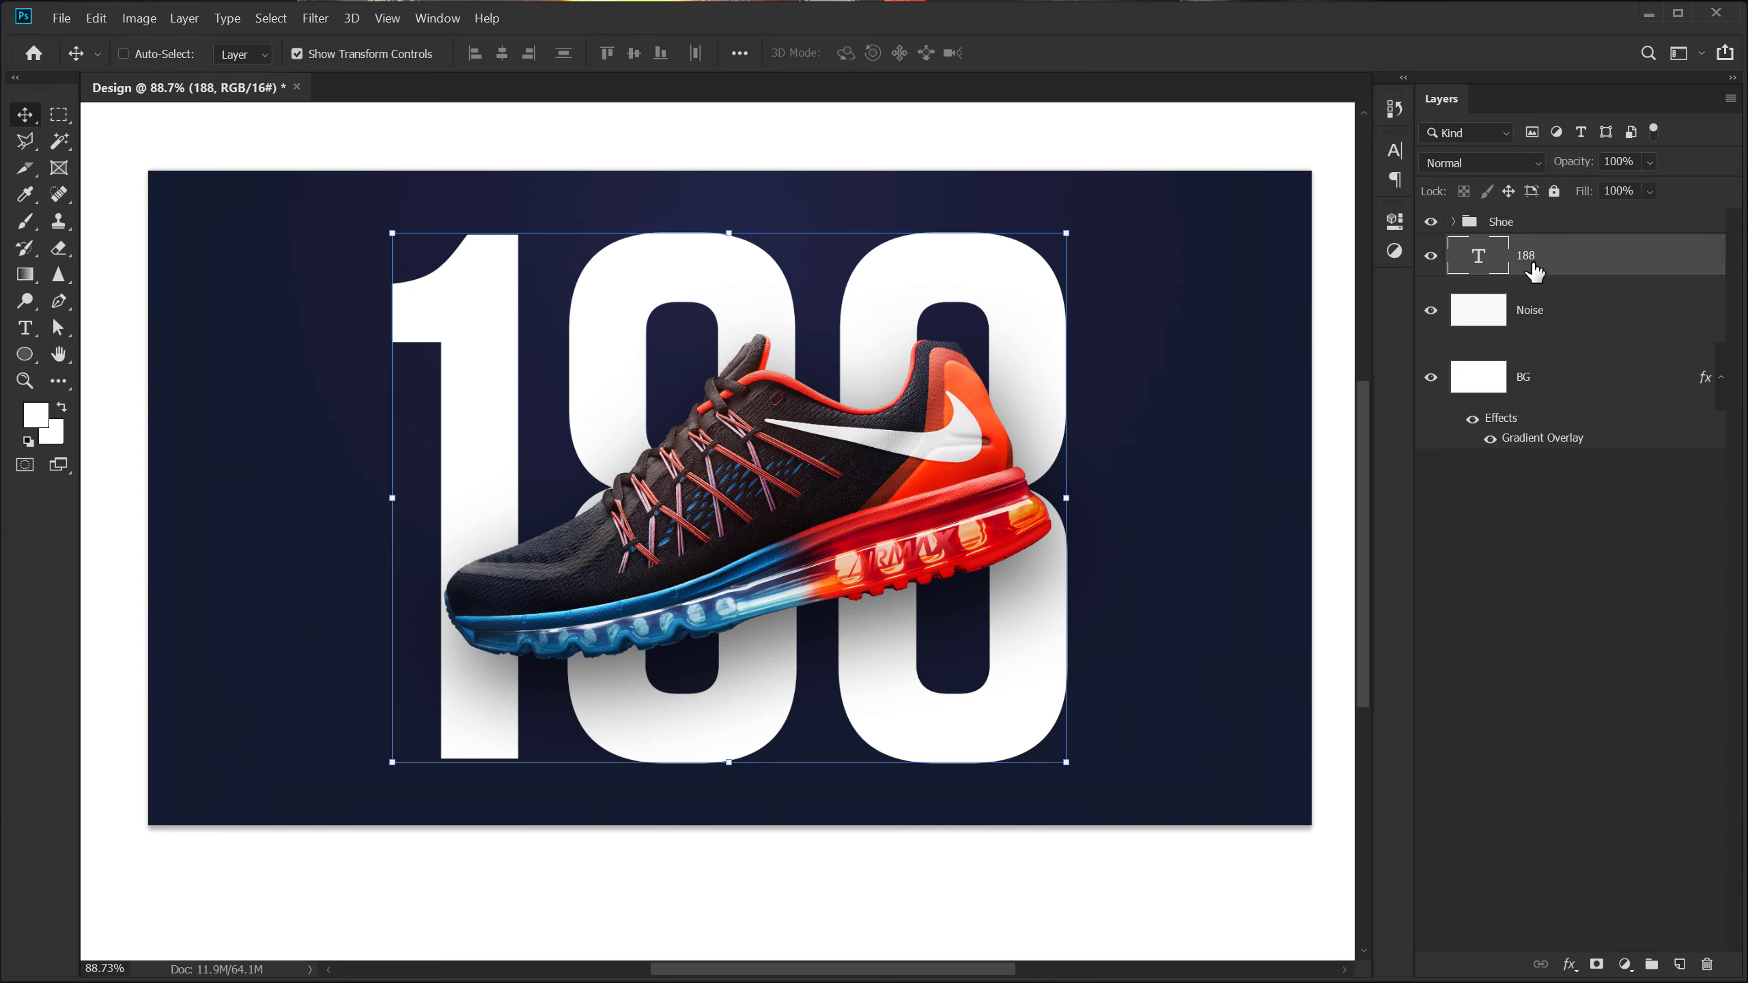
key("ctrl+t")
left_click_drag(1093, 531, 1080, 532)
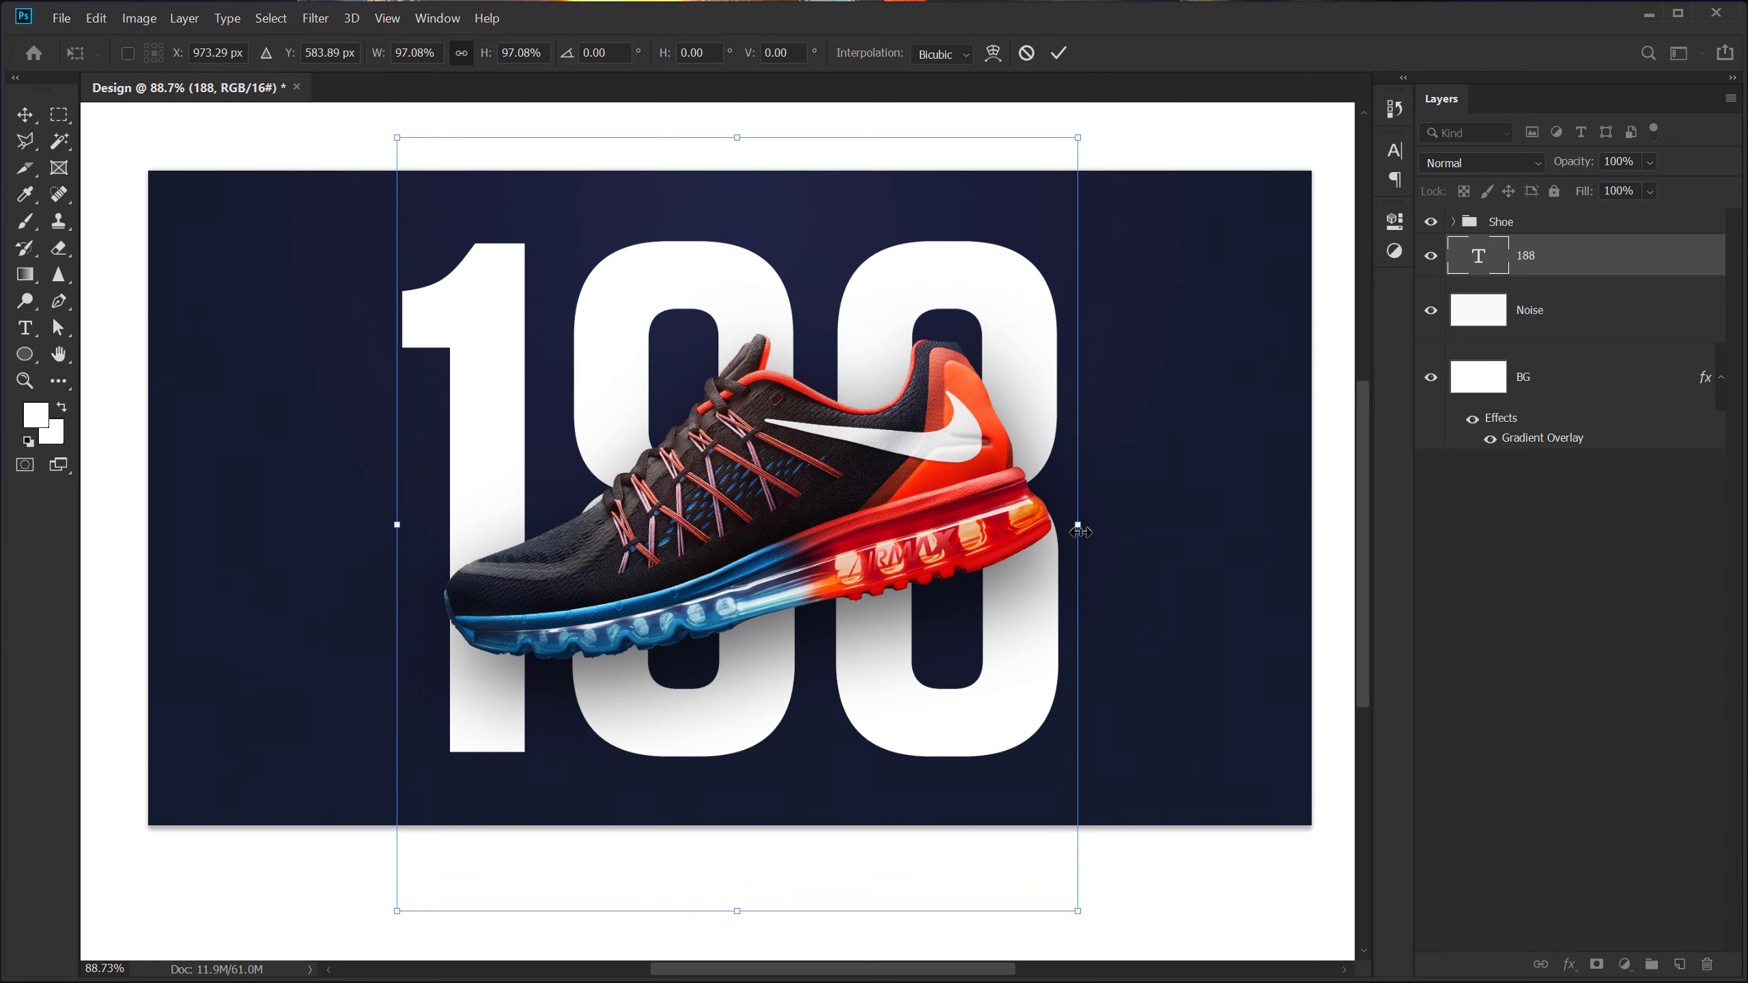
key("Return")
left_click(1592, 652)
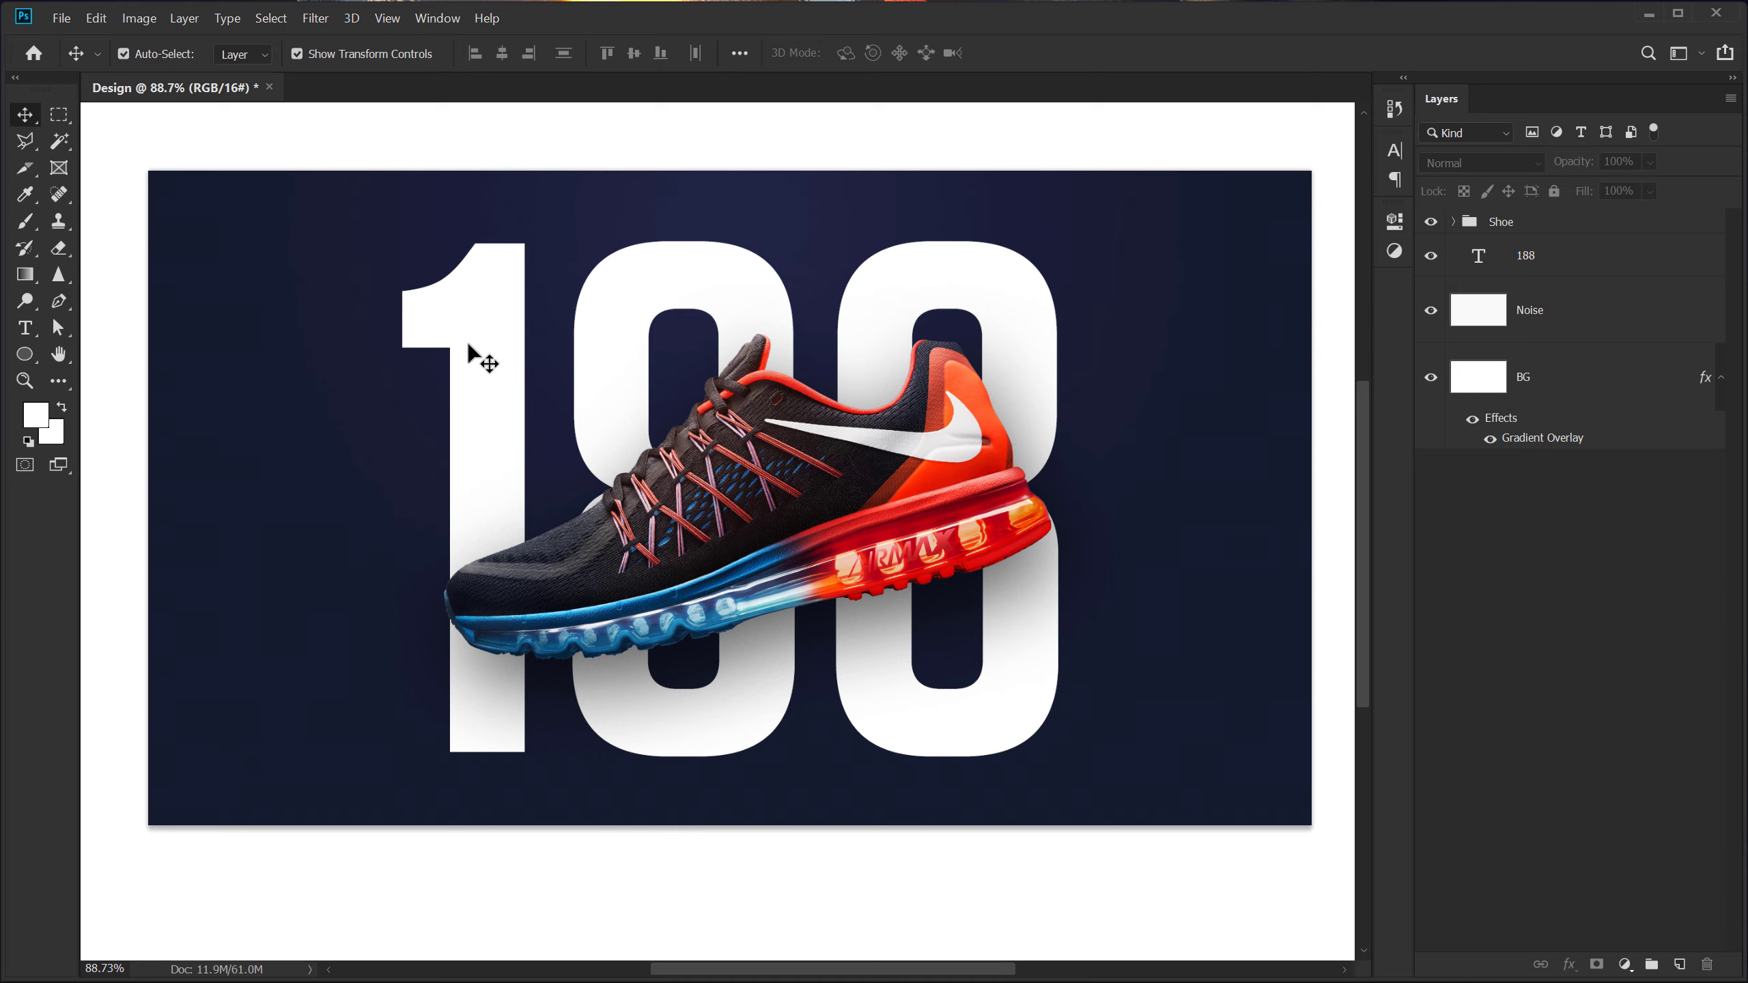
Place the Nike Logo file onto the poster's top-left at a small size
key("alt+Tab")
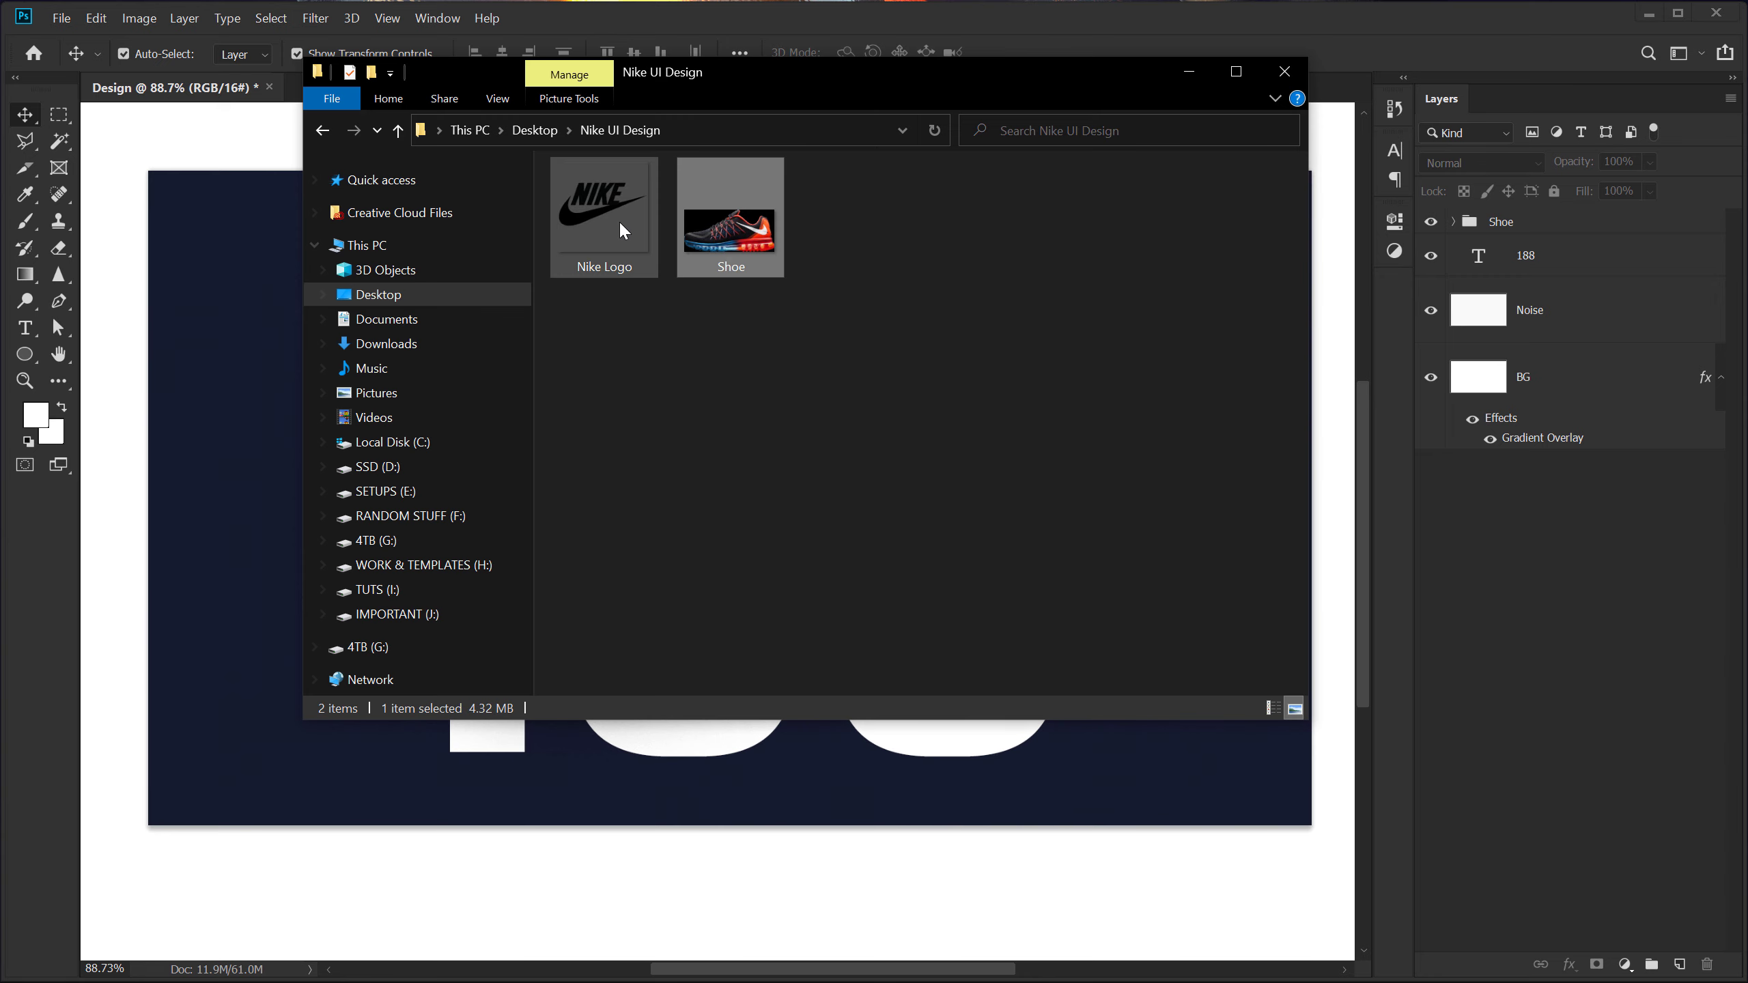
left_click_drag(616, 241, 681, 341)
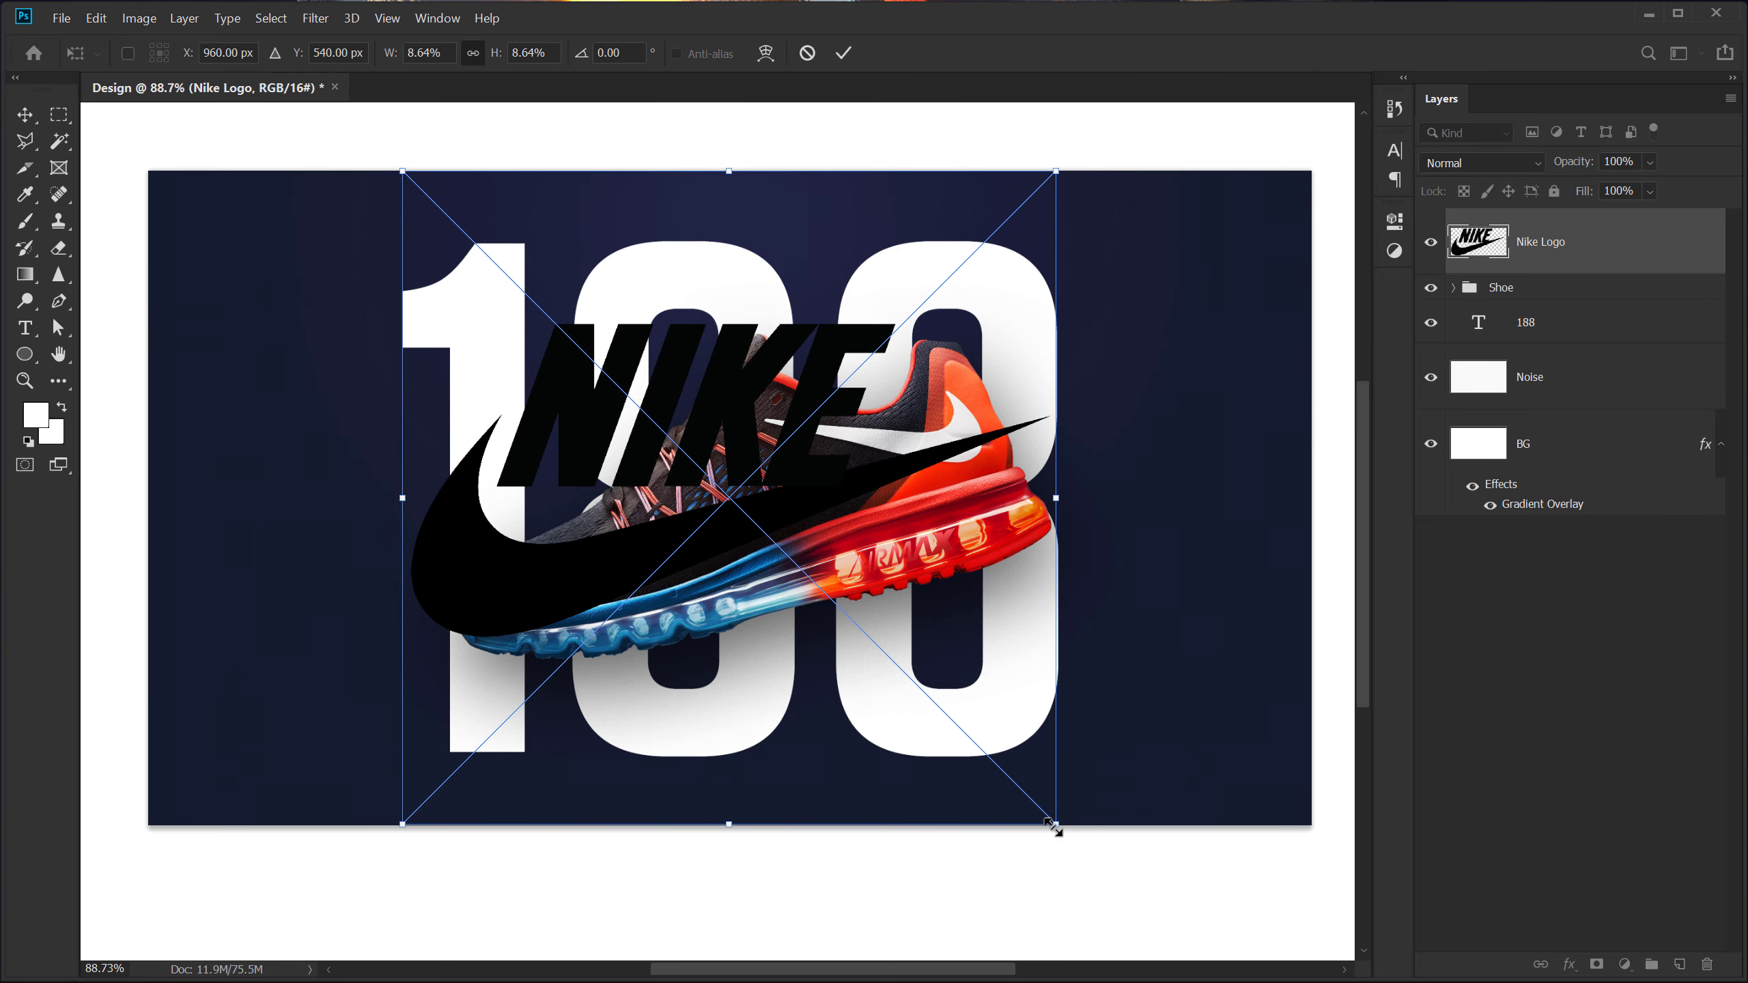
left_click_drag(1053, 826, 238, 236)
key("Return")
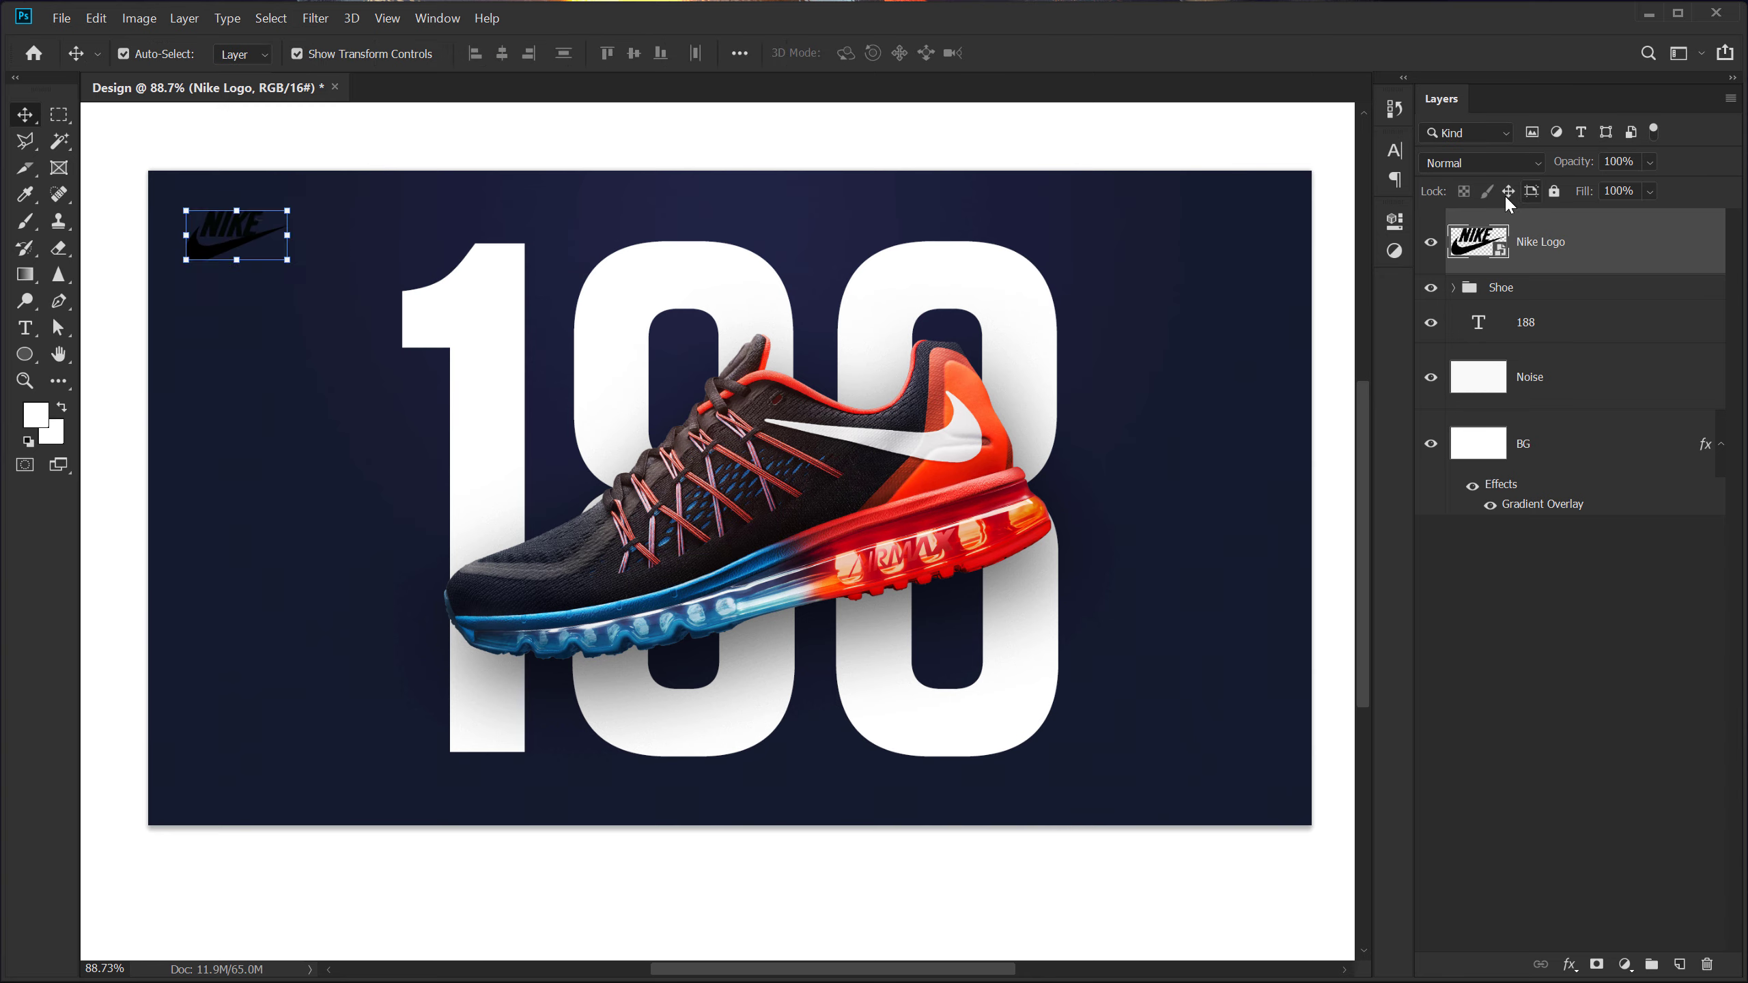
Give the Nike logo a white (ffffff) Color Overlay at 100% opacity
left_click(1569, 964)
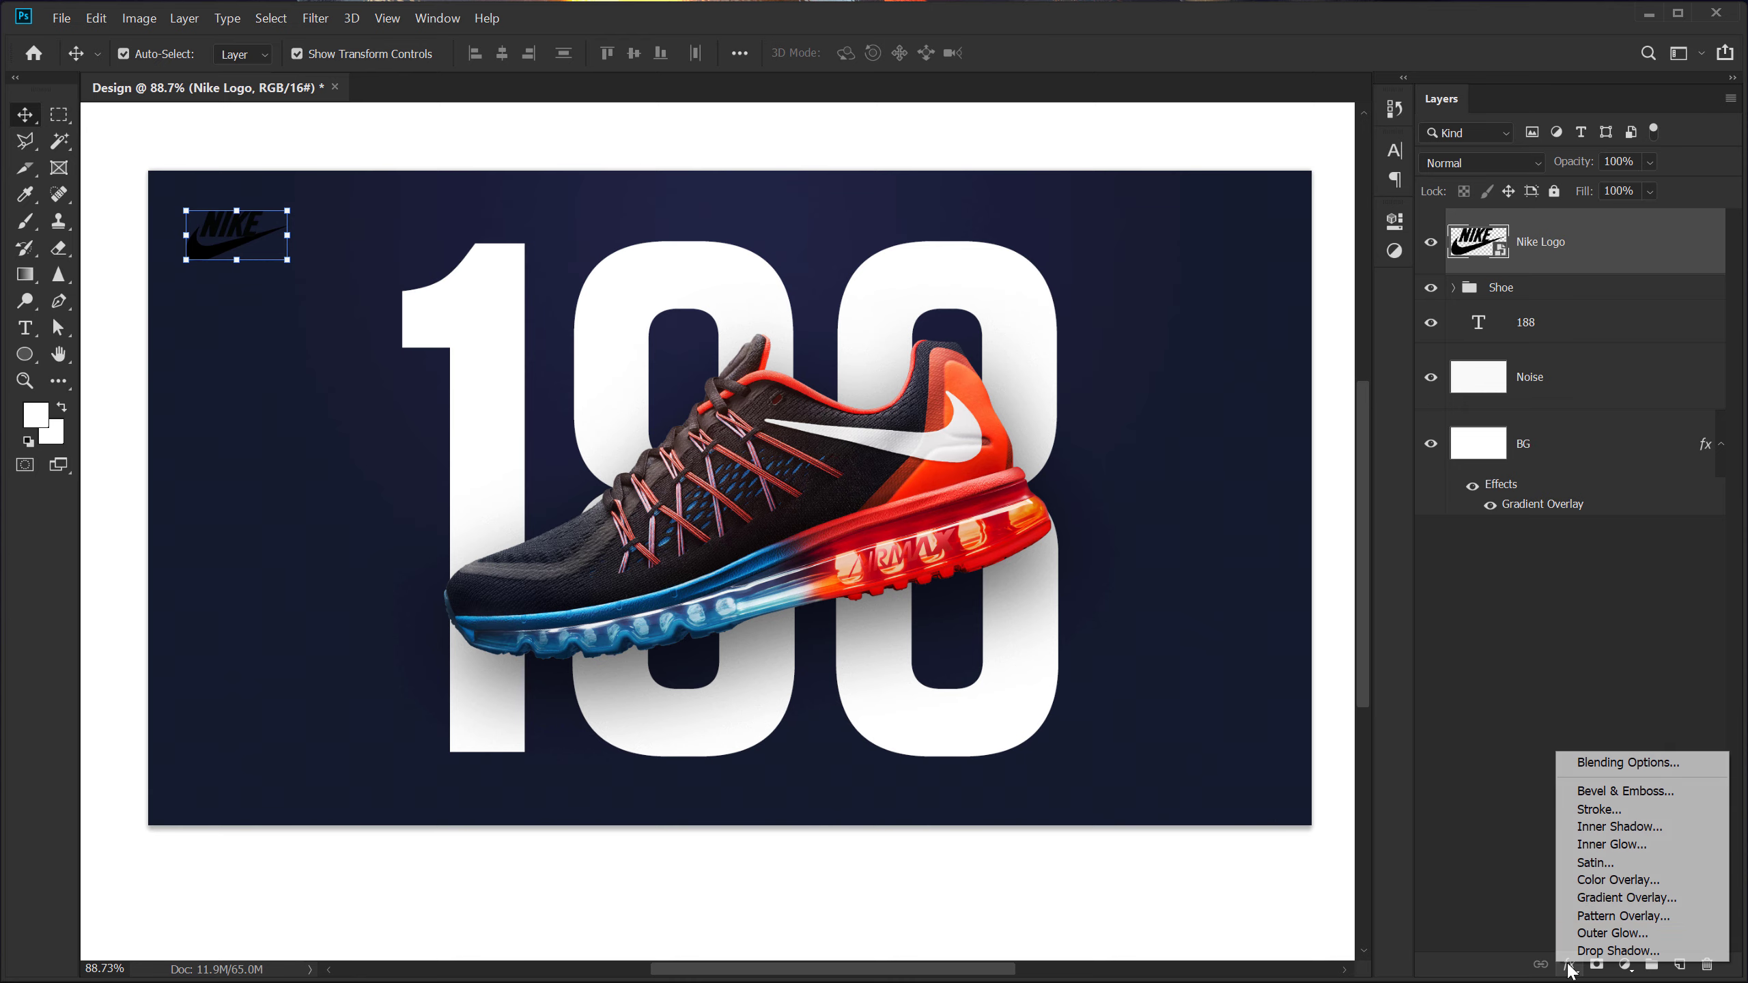
left_click(1613, 880)
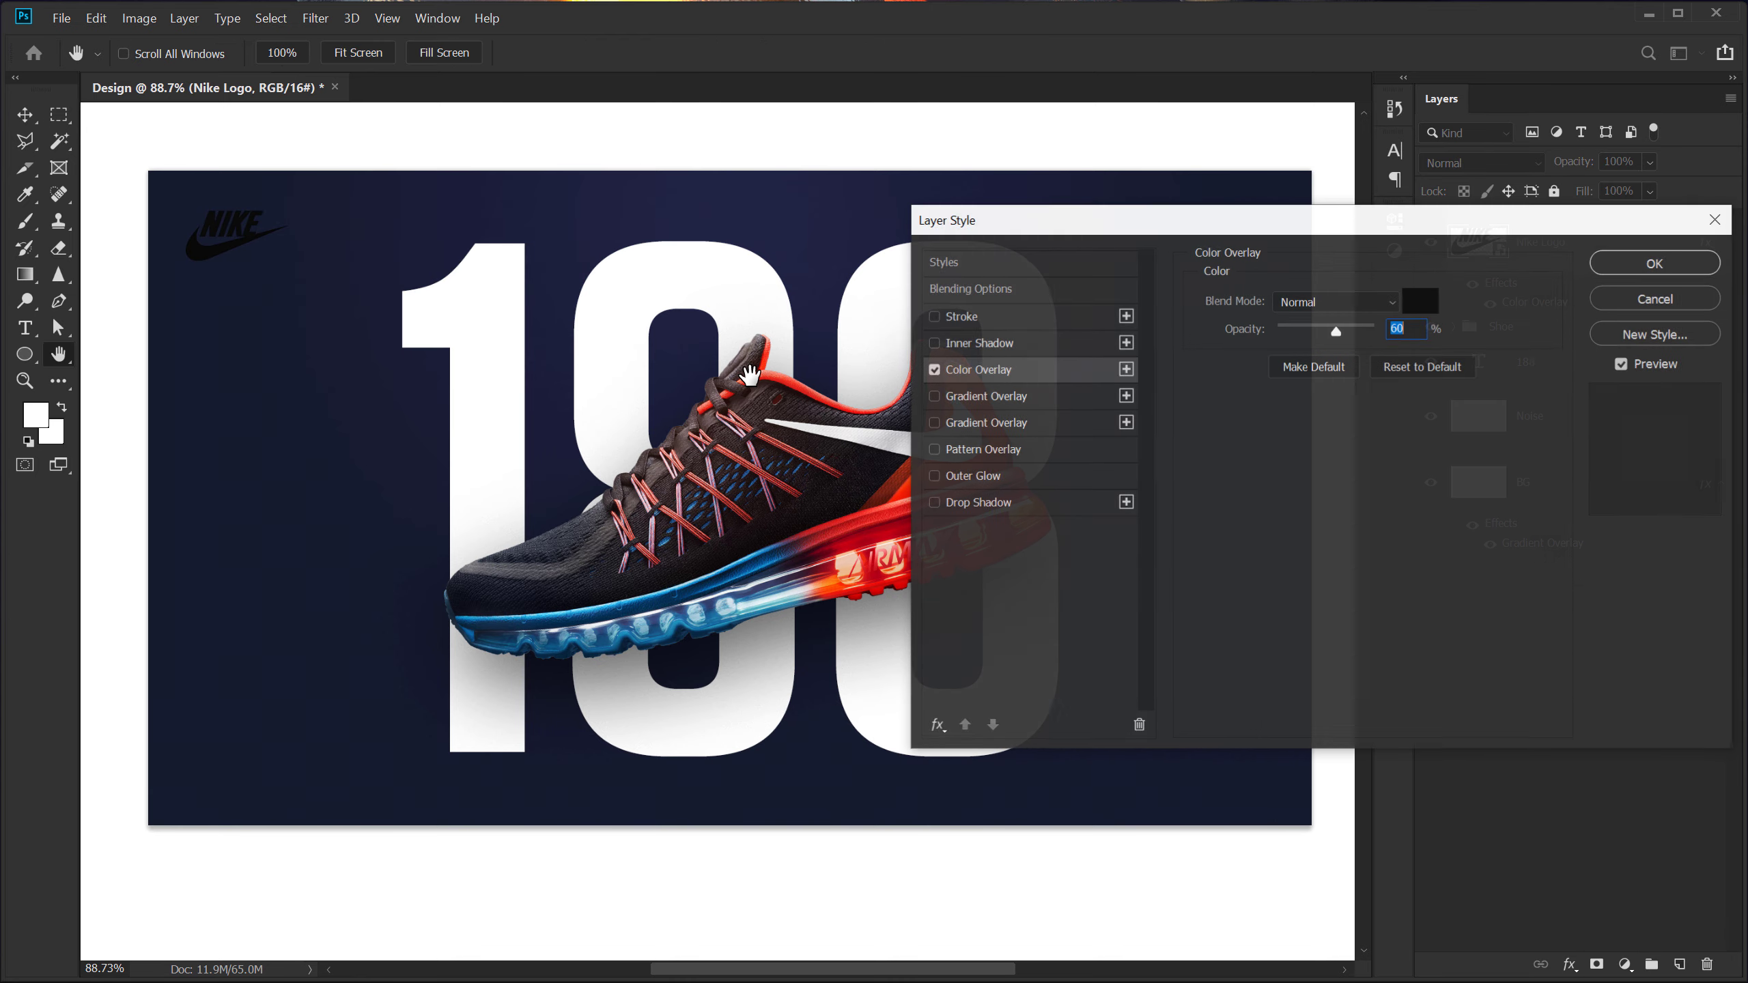
left_click_drag(1365, 331, 1383, 329)
left_click(1421, 300)
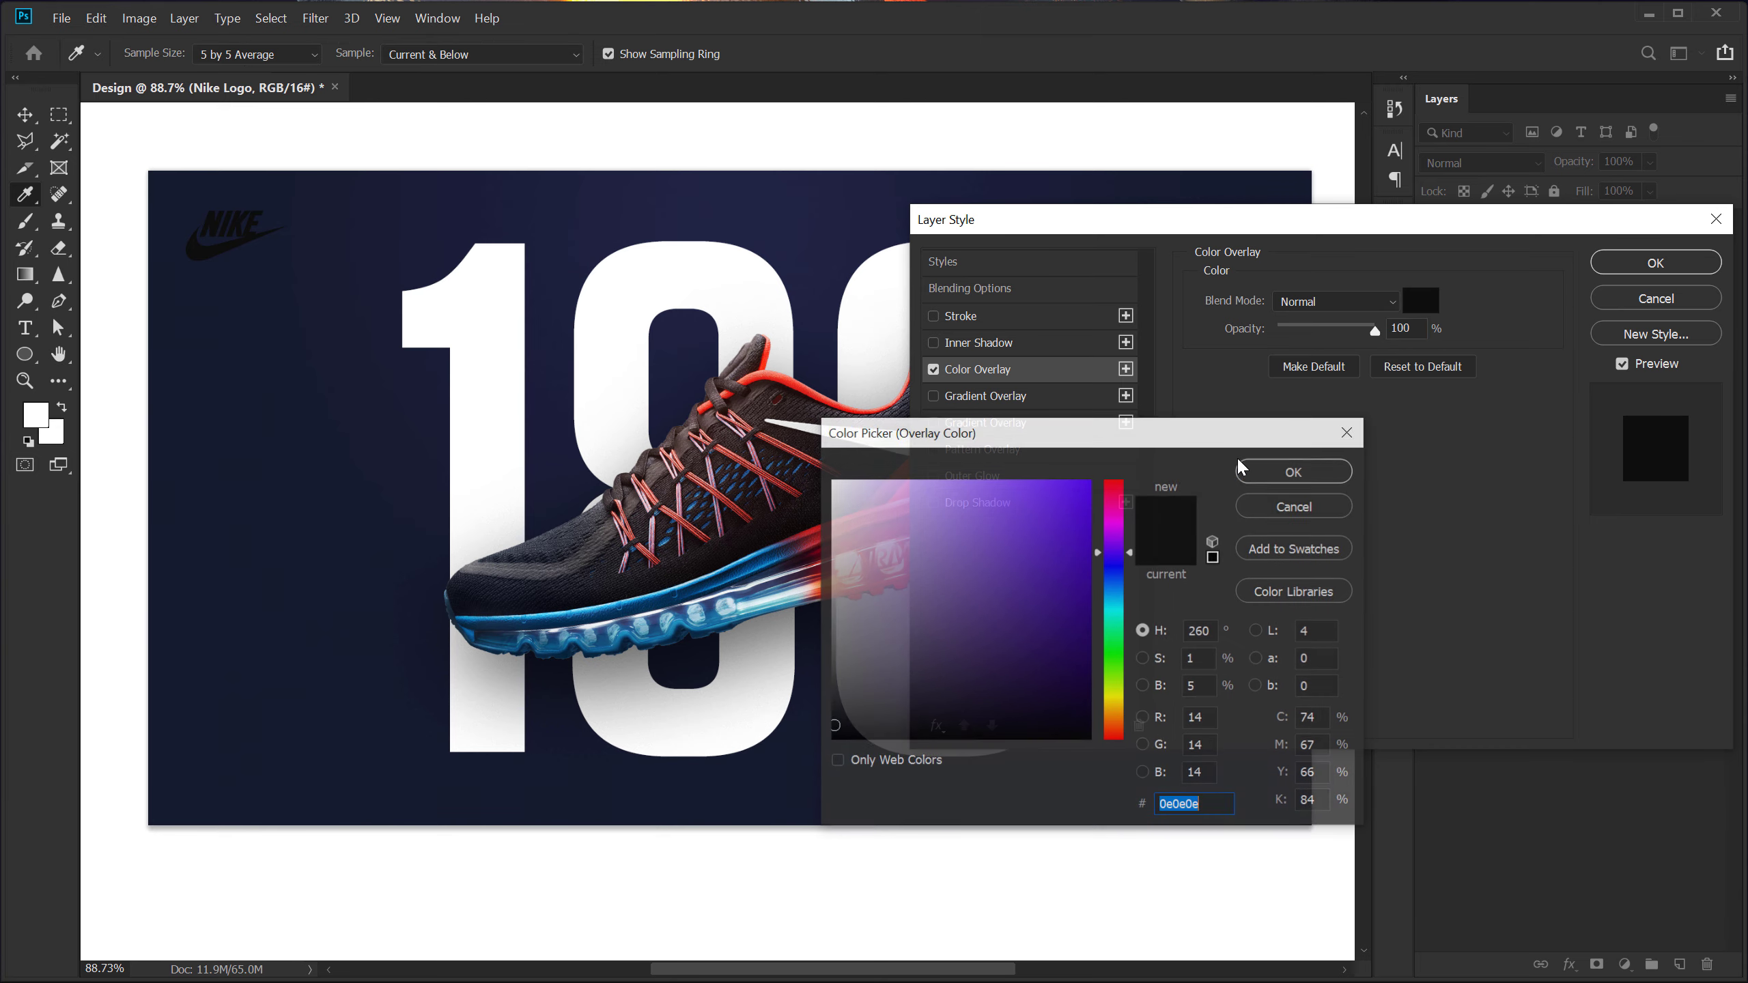
type("ffffff")
left_click(1294, 471)
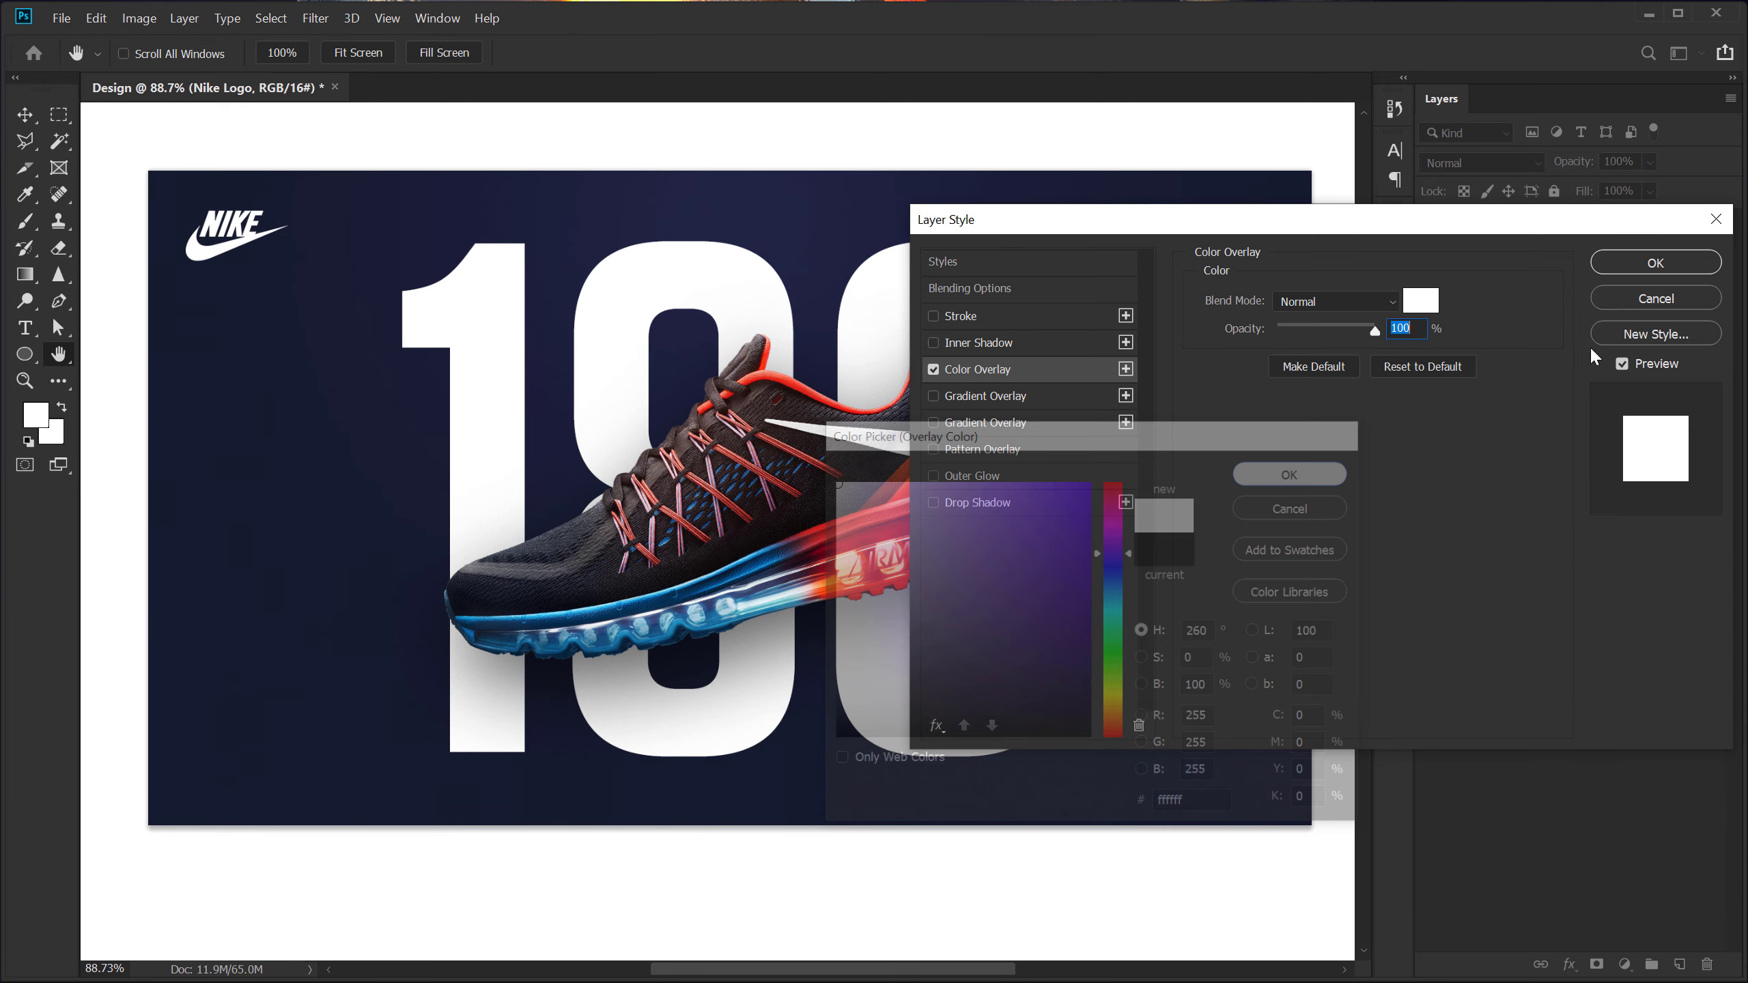
left_click(1654, 262)
left_click(1541, 482)
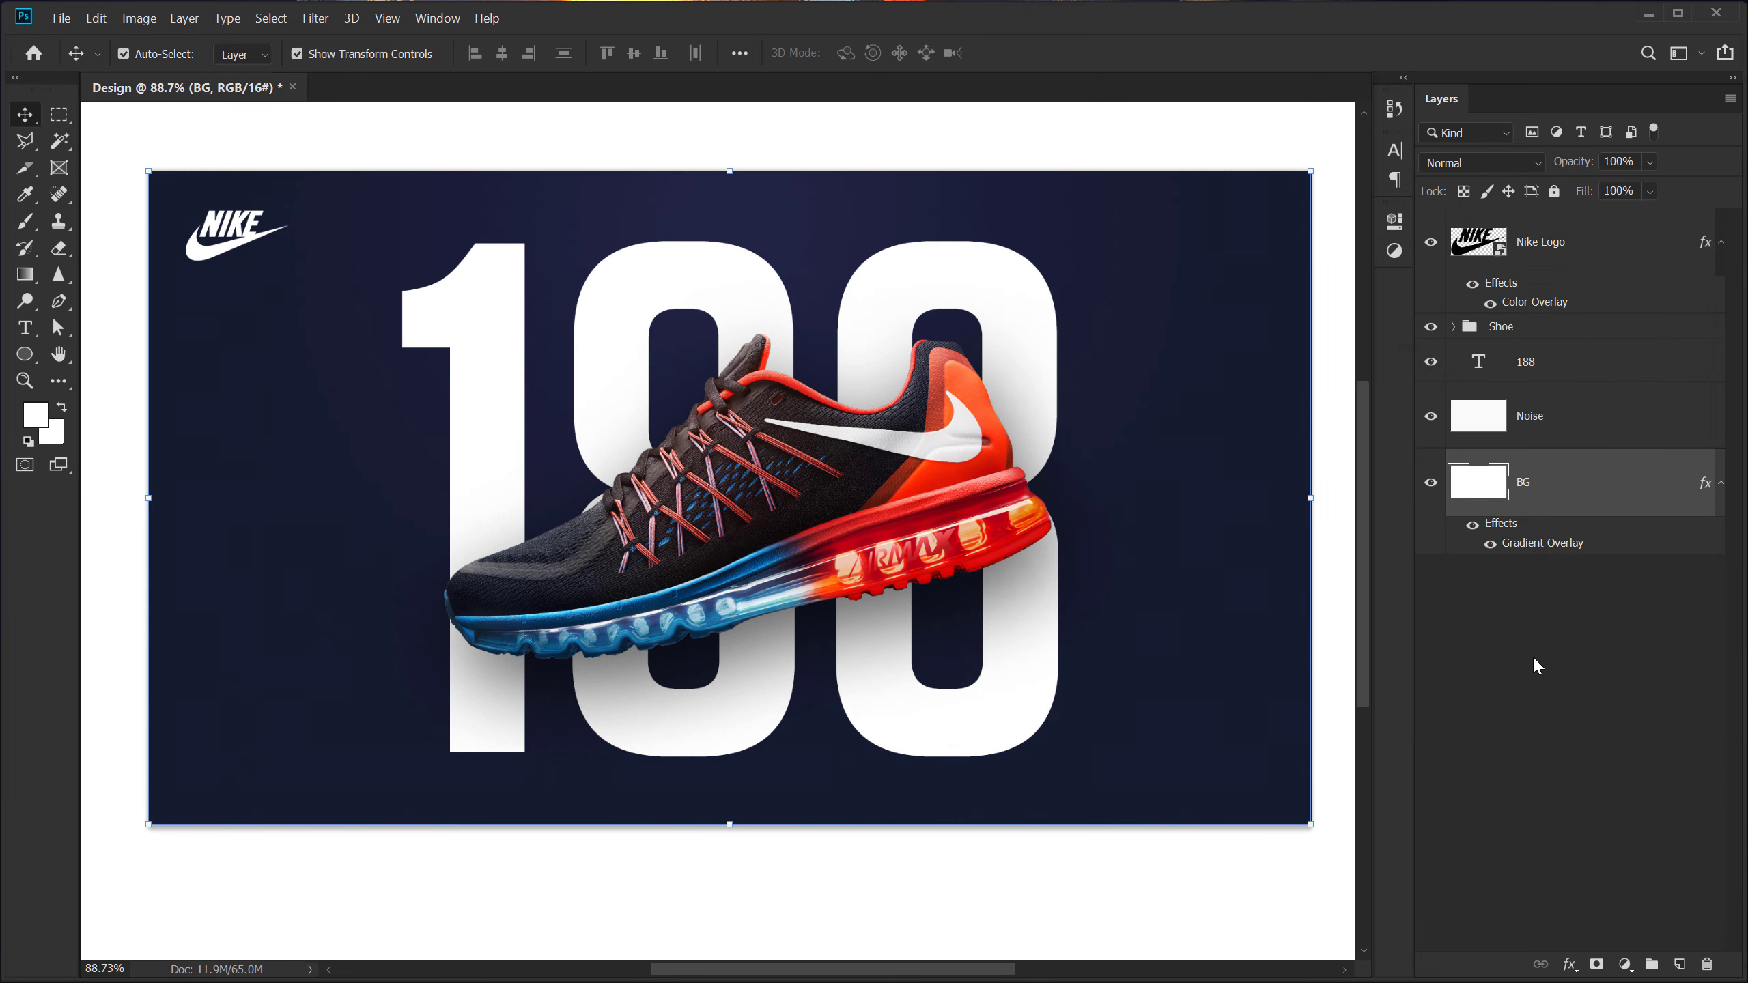
left_click(1590, 703)
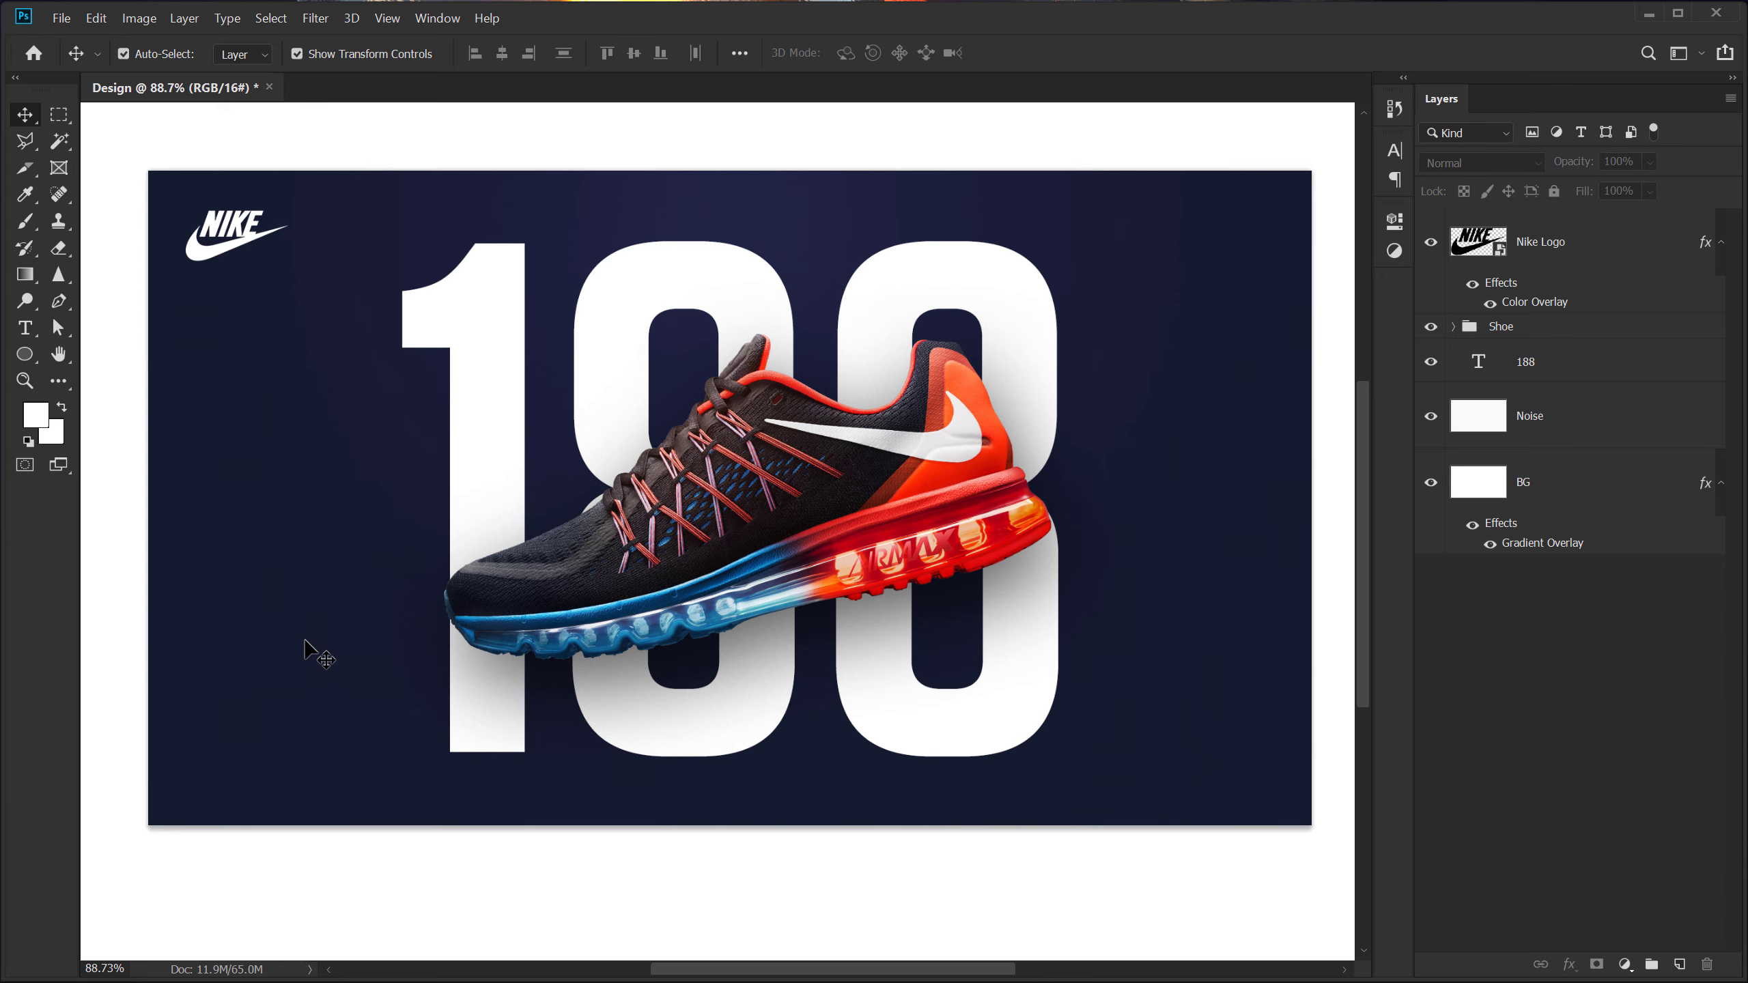
Draw a rectangle at the poster's left edge and fill it pinkish-red (ff3556)
scroll(206, 642, "up", 3)
scroll(206, 642, "up", 1)
left_click_drag(273, 632, 363, 597)
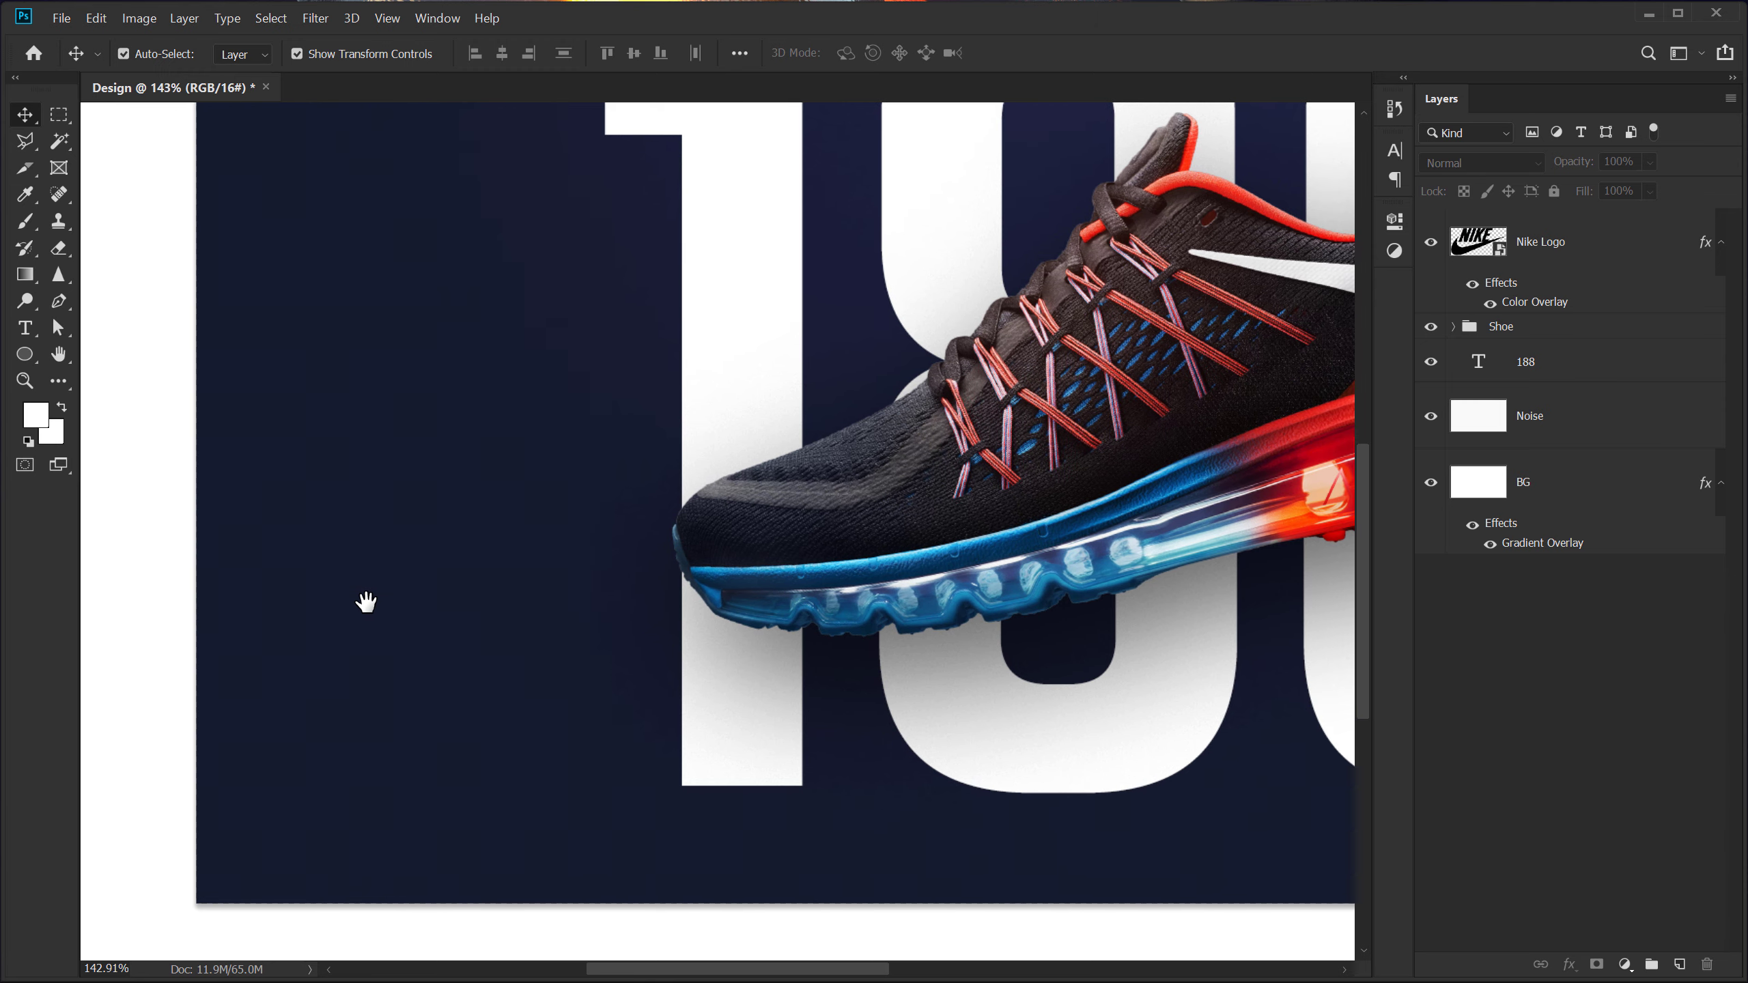
left_click(24, 353)
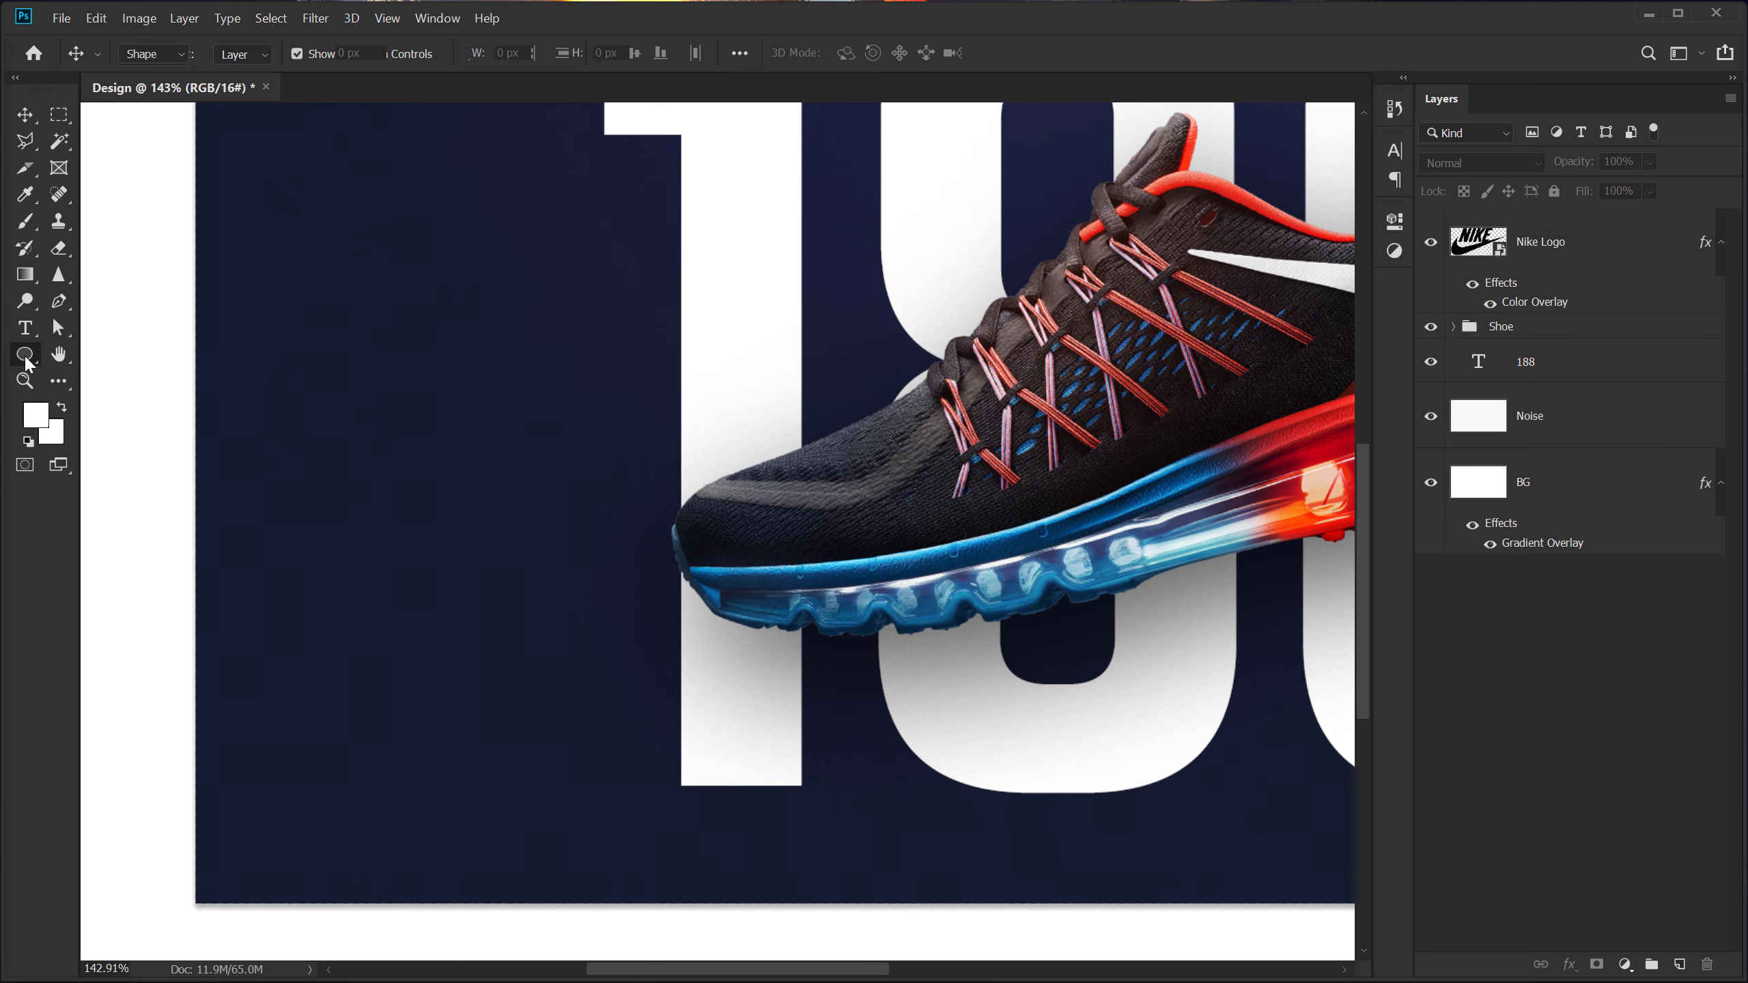
left_click(121, 353)
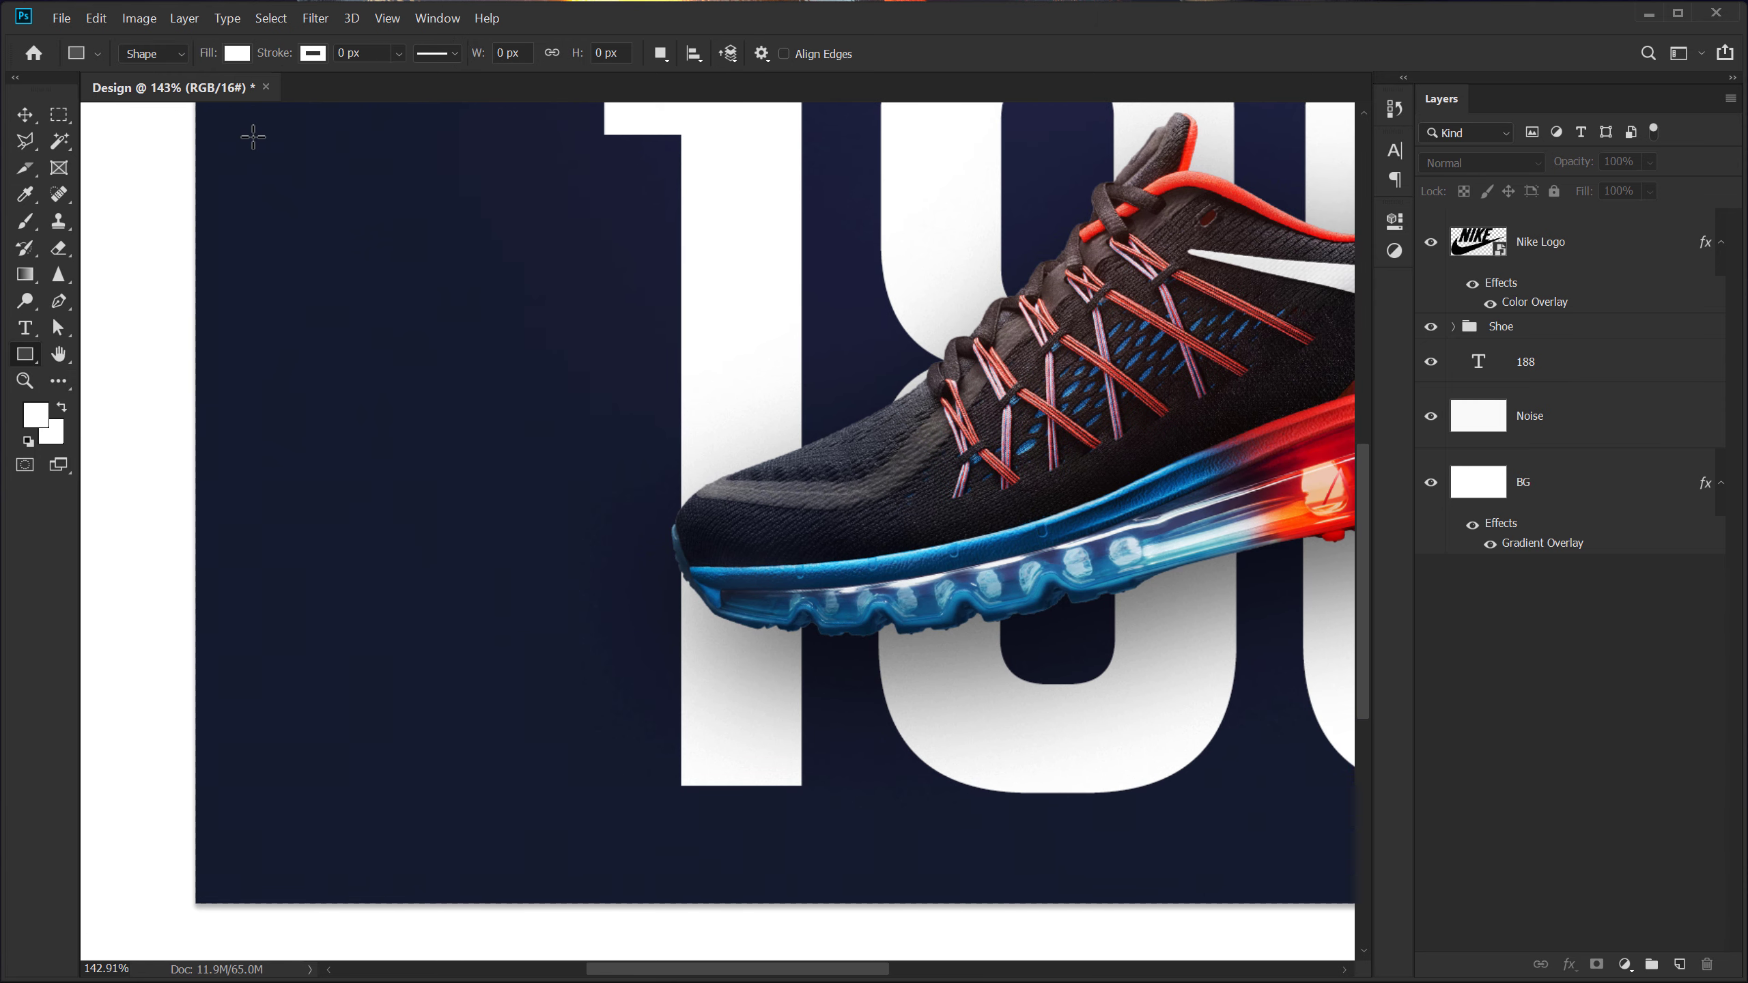
left_click_drag(193, 336, 563, 548)
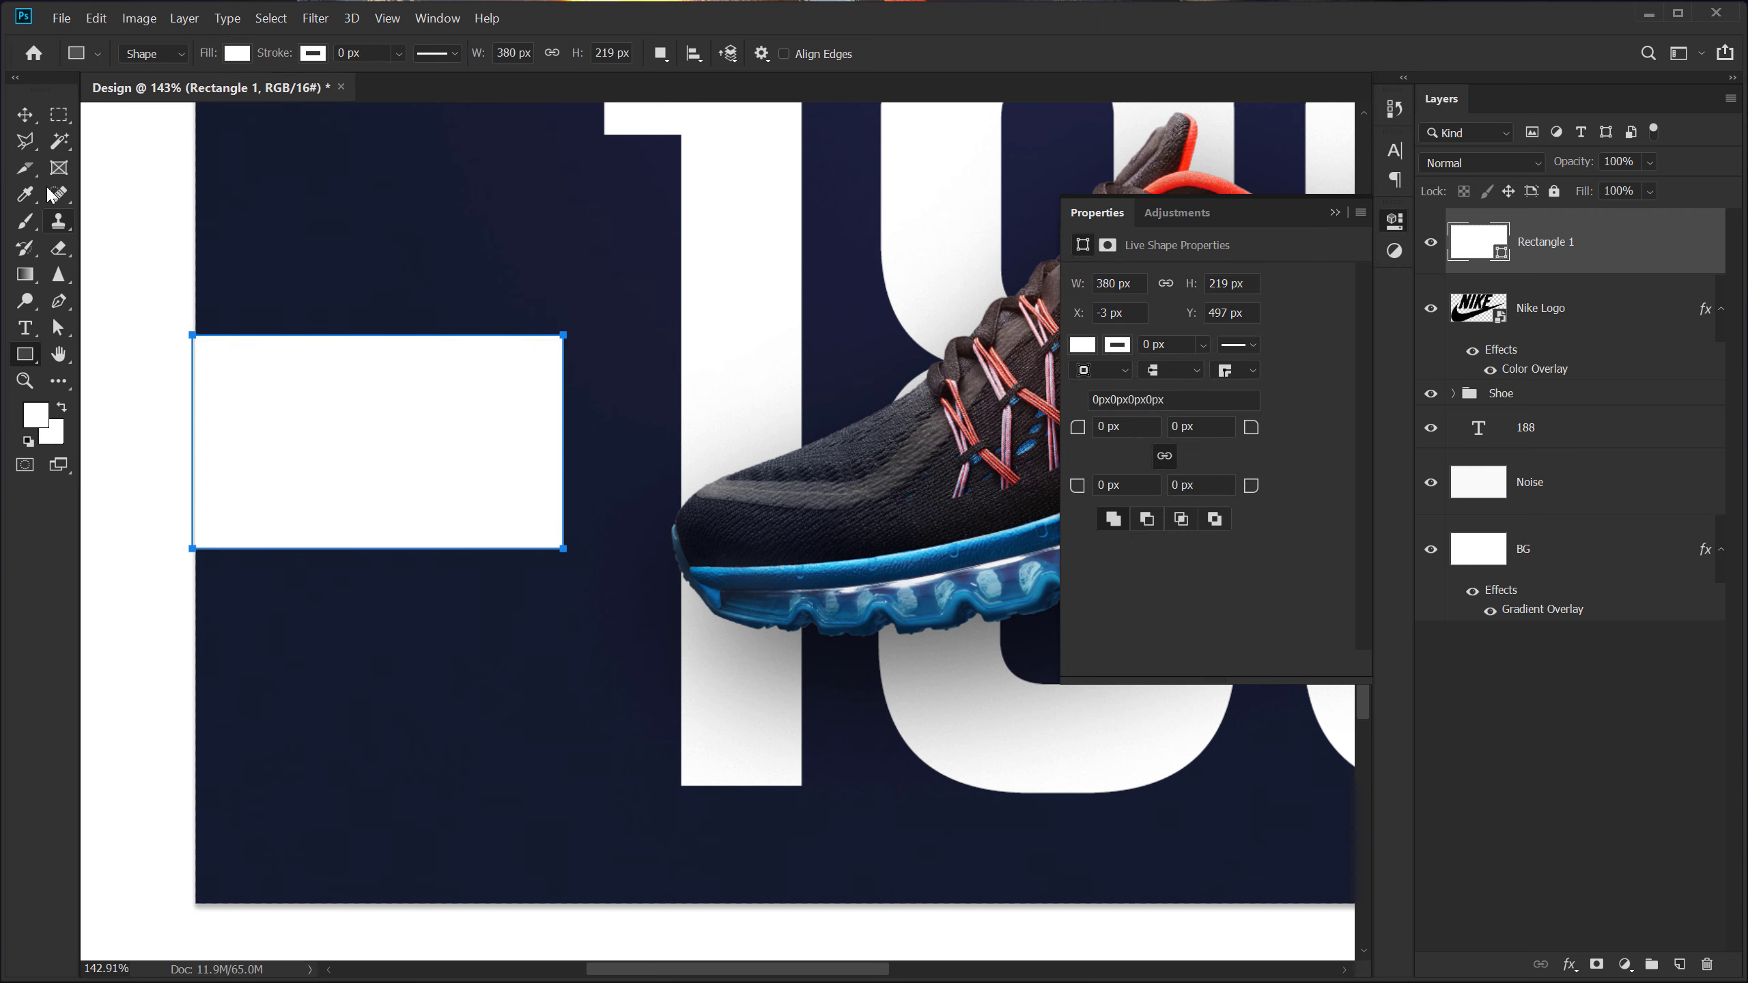
double_click(1472, 242)
left_click_drag(1050, 488, 1113, 490)
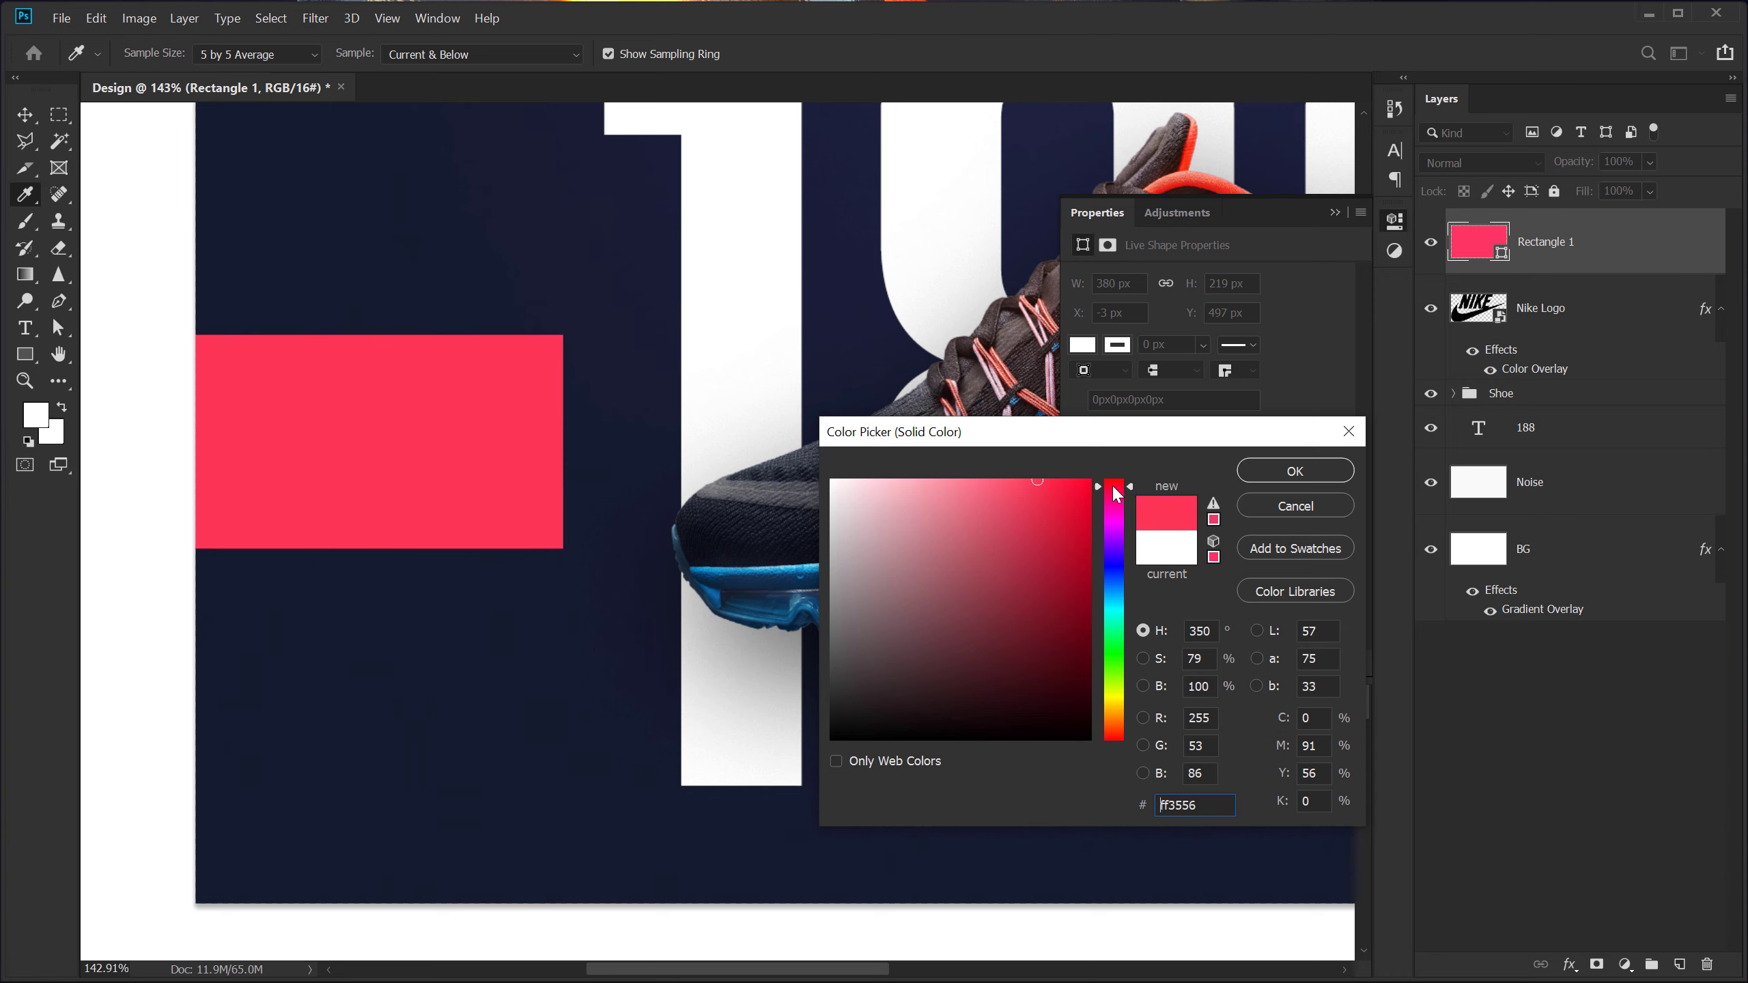
left_click(1273, 474)
left_click(1540, 666)
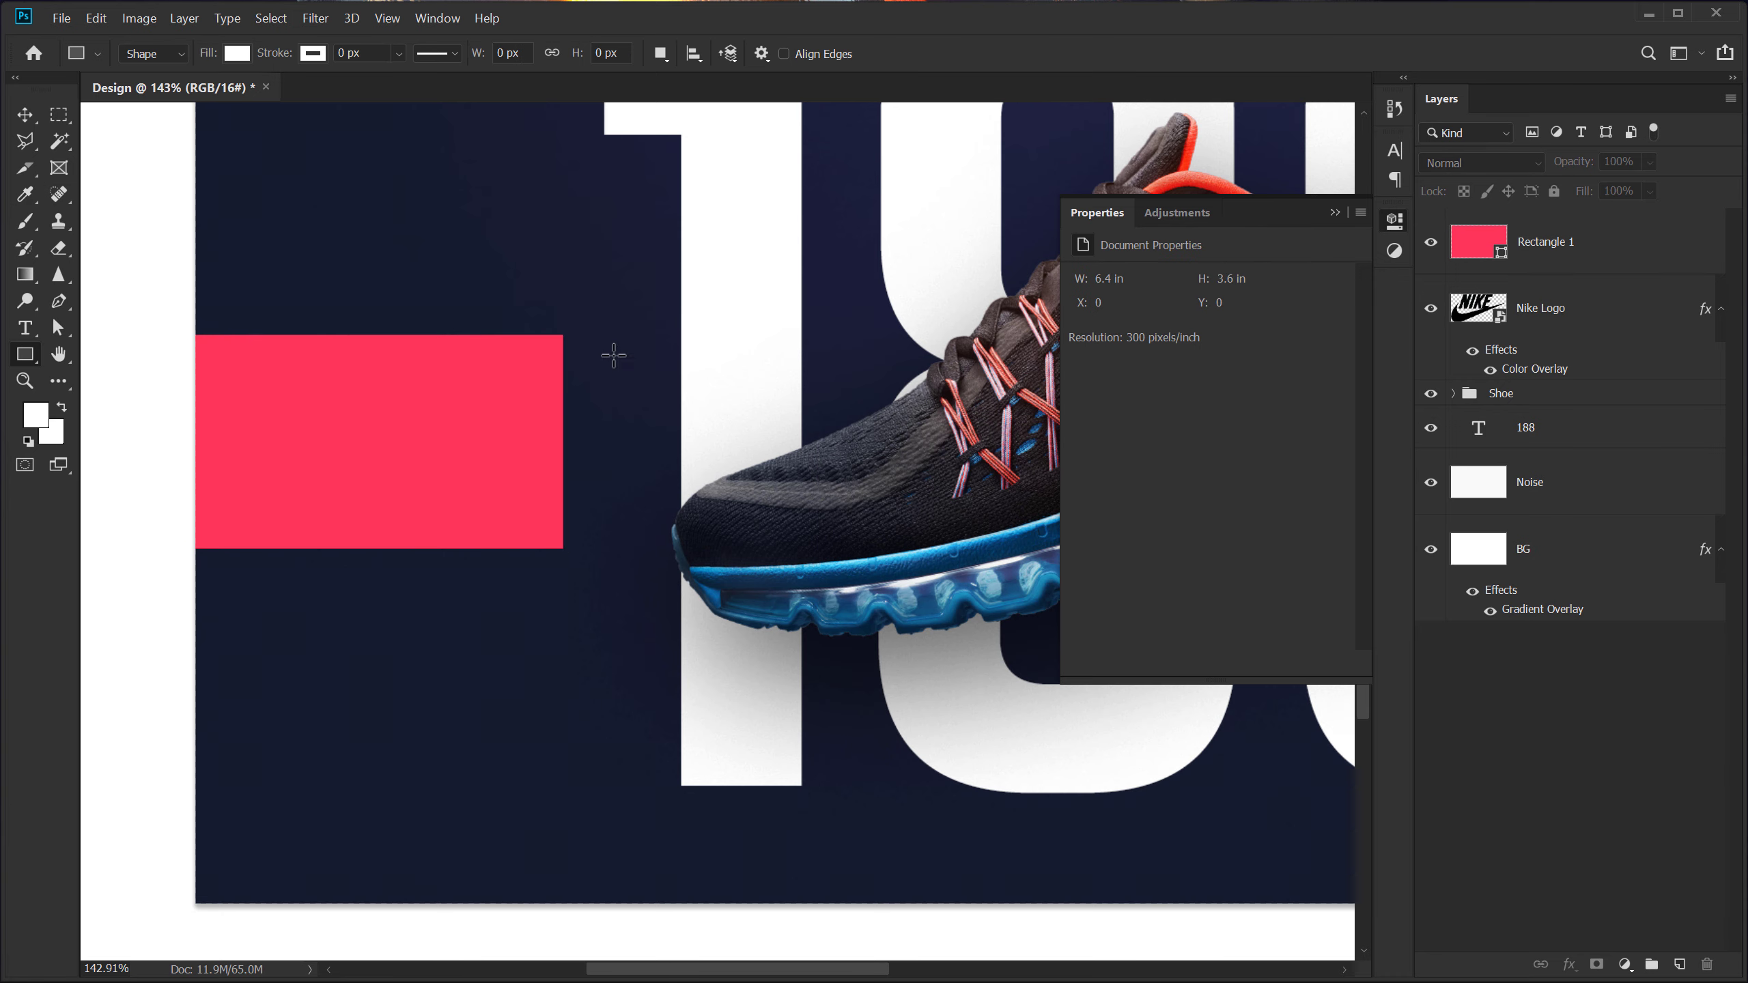
Resize Rectangle 1 to about 376 × 237 px, flush with the left edge
left_click(25, 115)
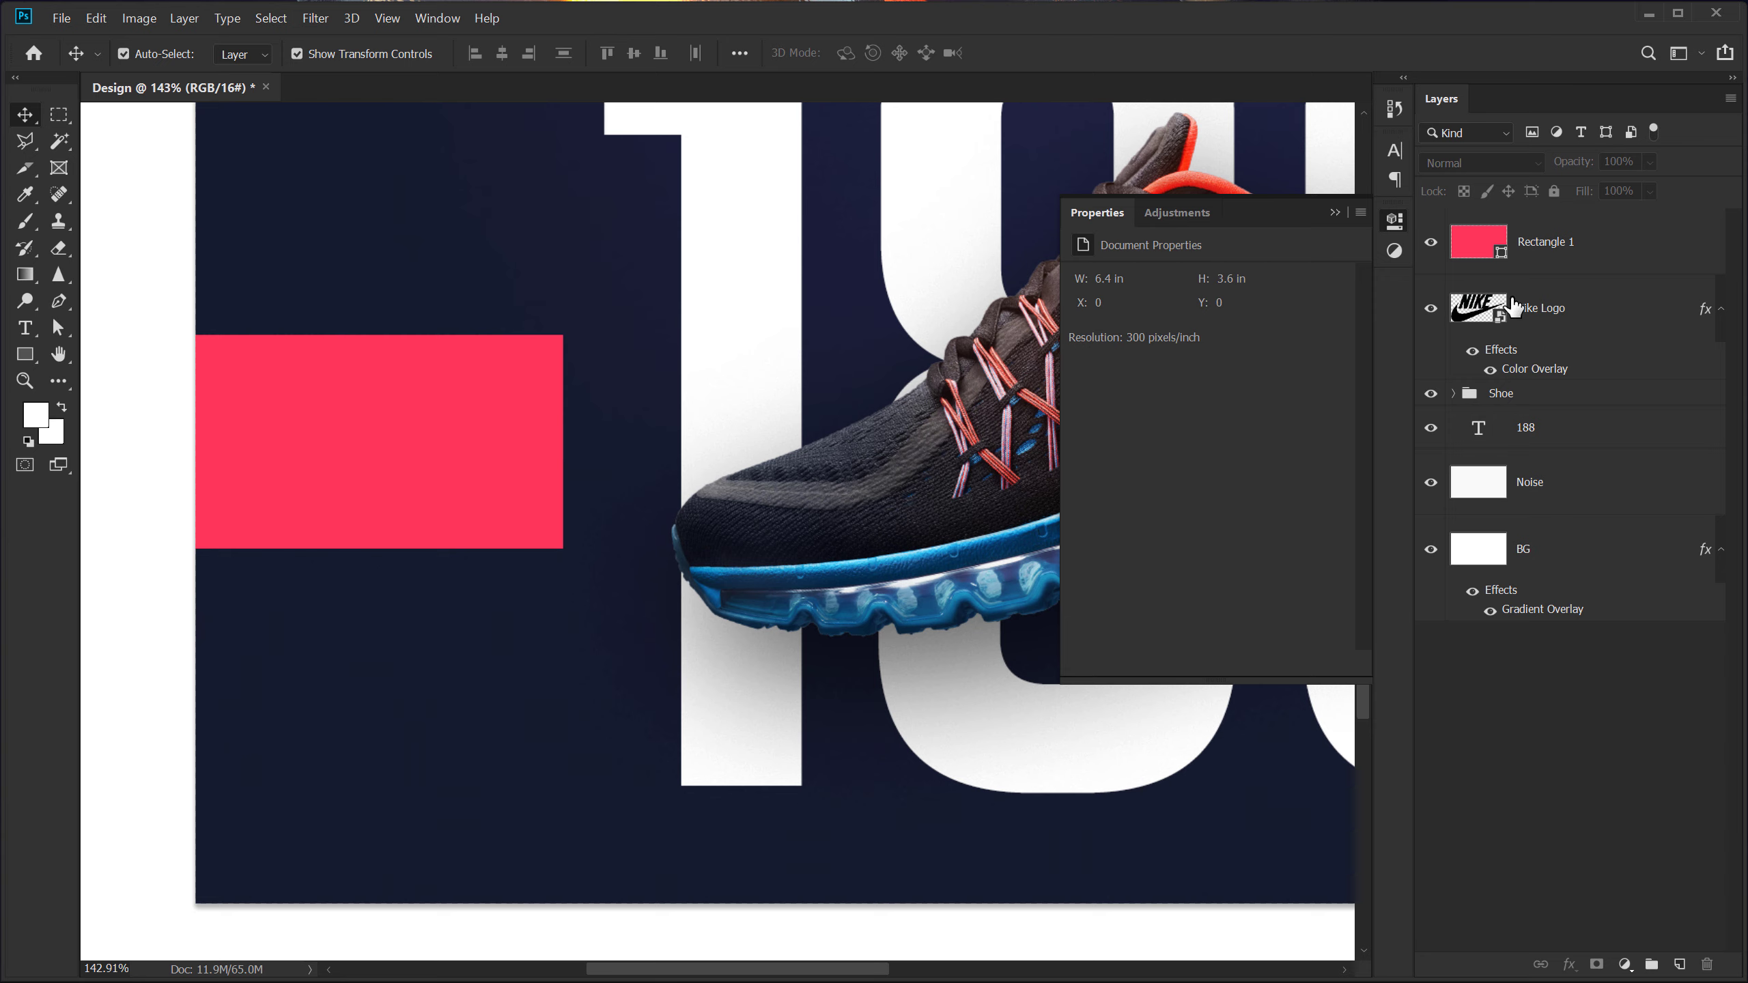
left_click(1548, 251)
key("ctrl+t")
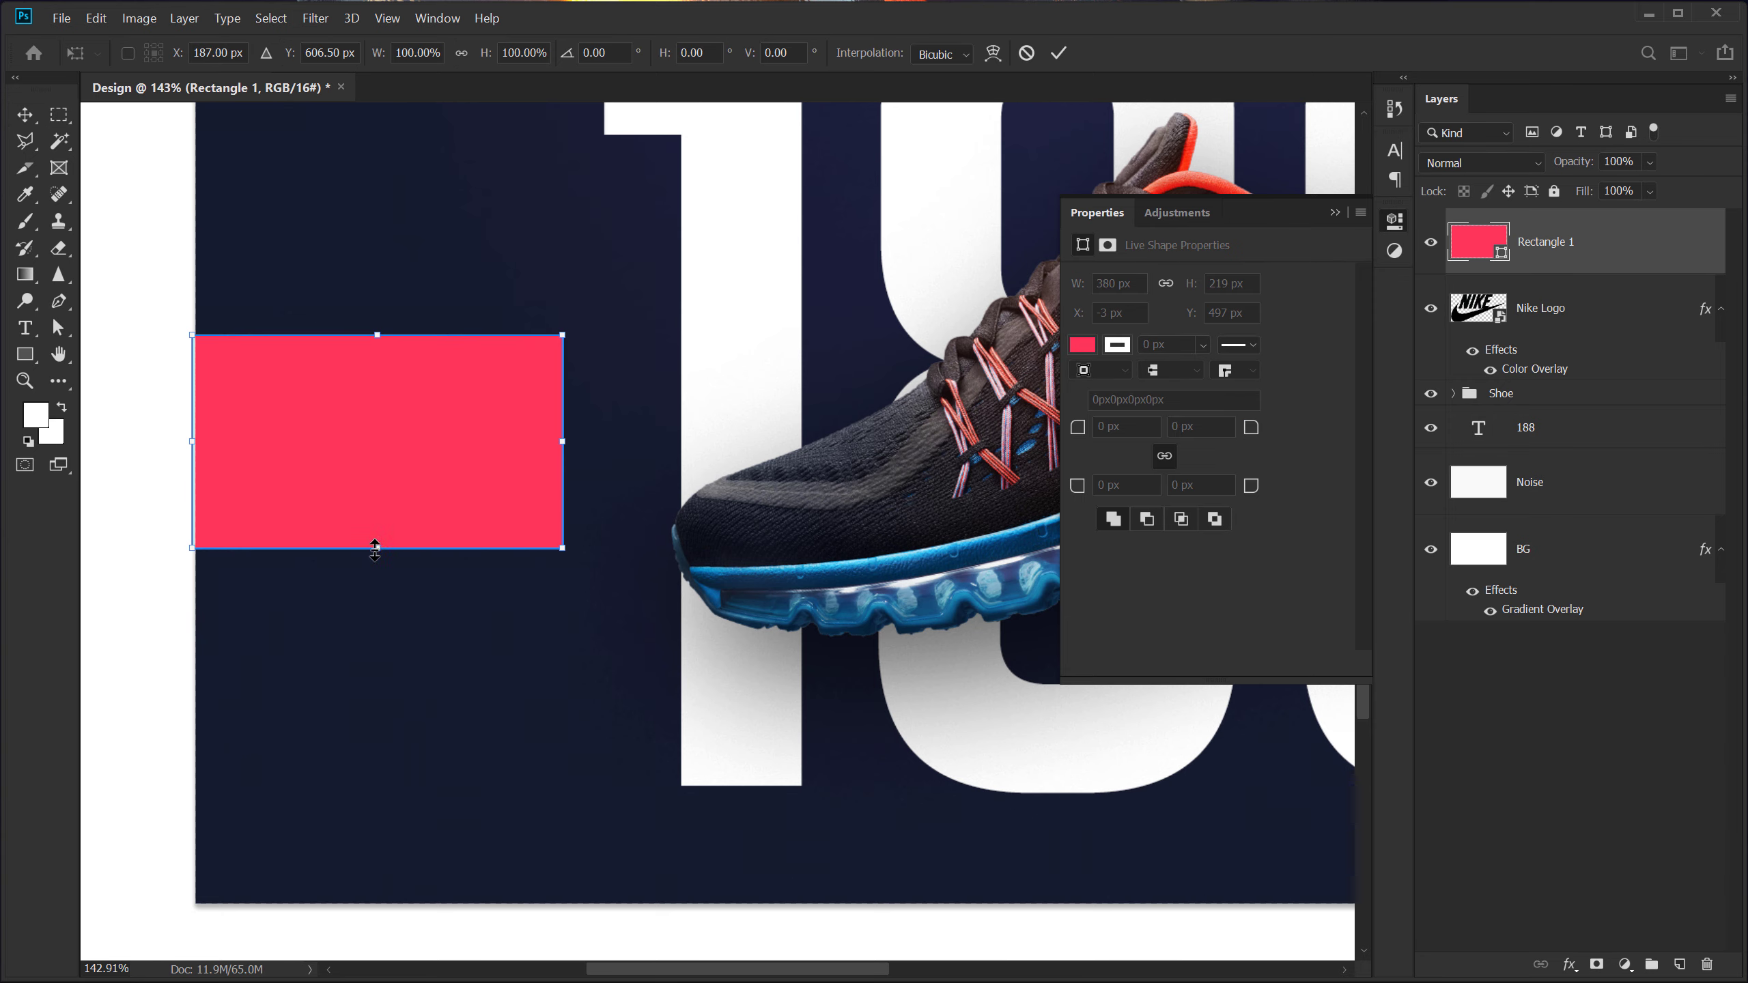
left_click_drag(375, 551, 376, 567)
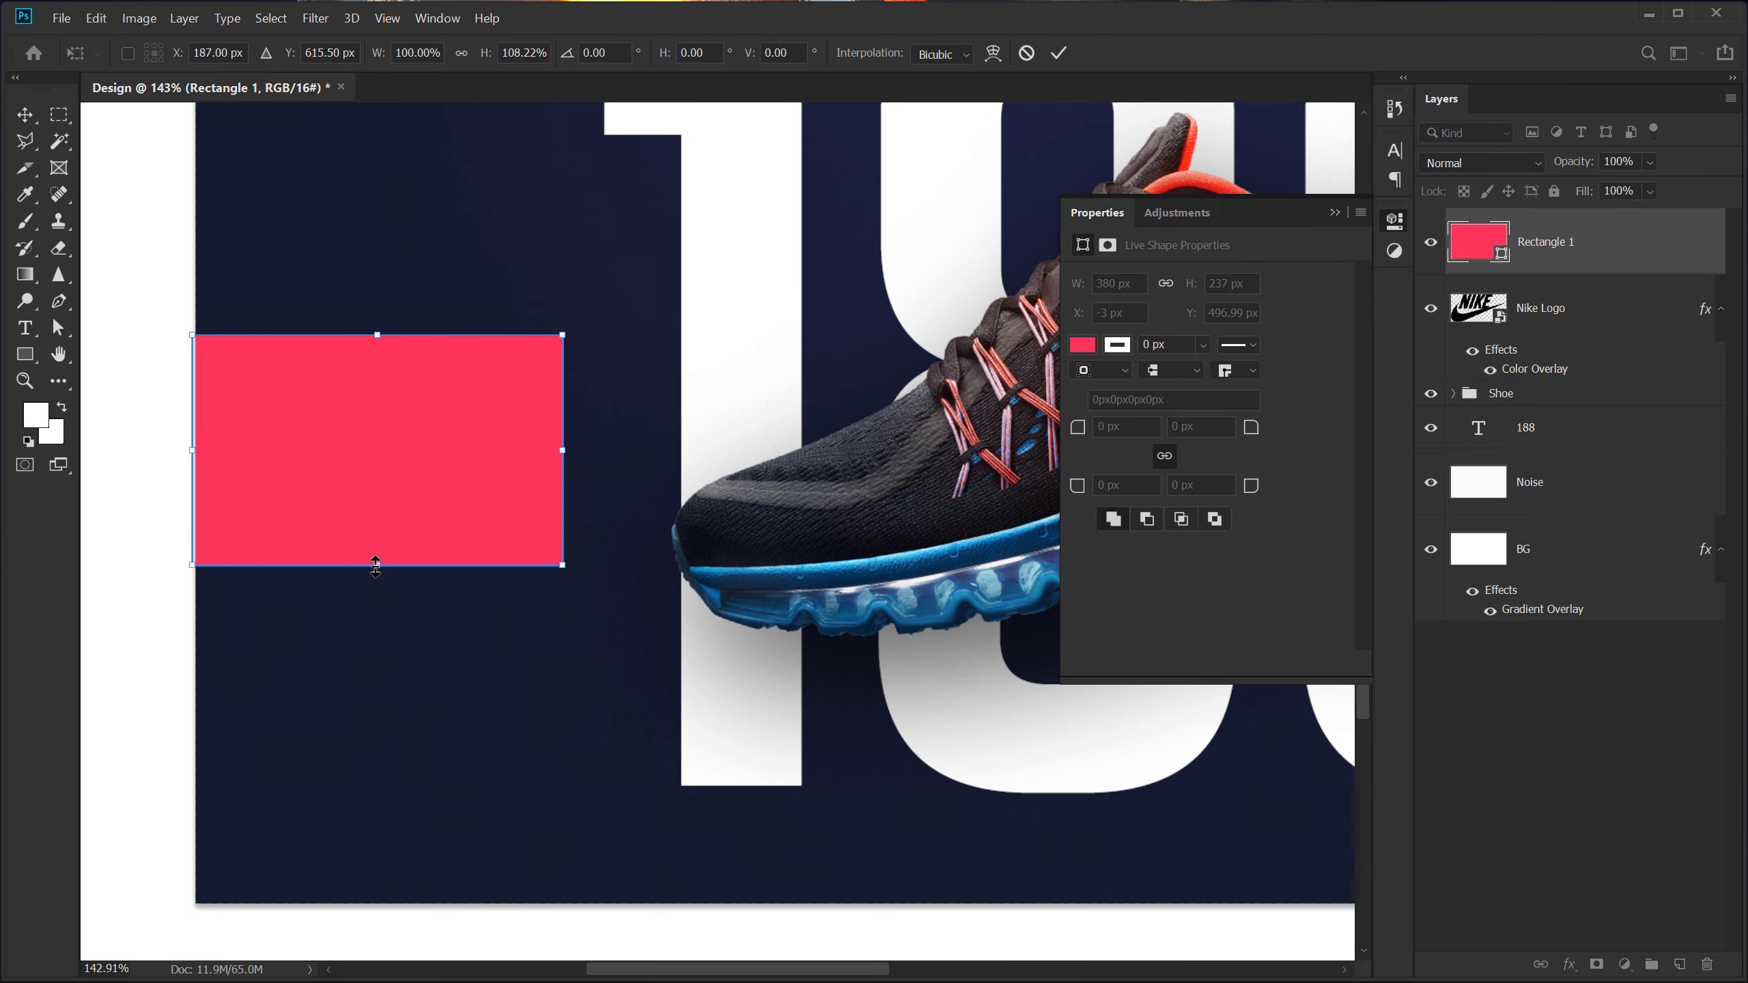
key("Return")
left_click_drag(193, 449, 200, 447)
key("Return")
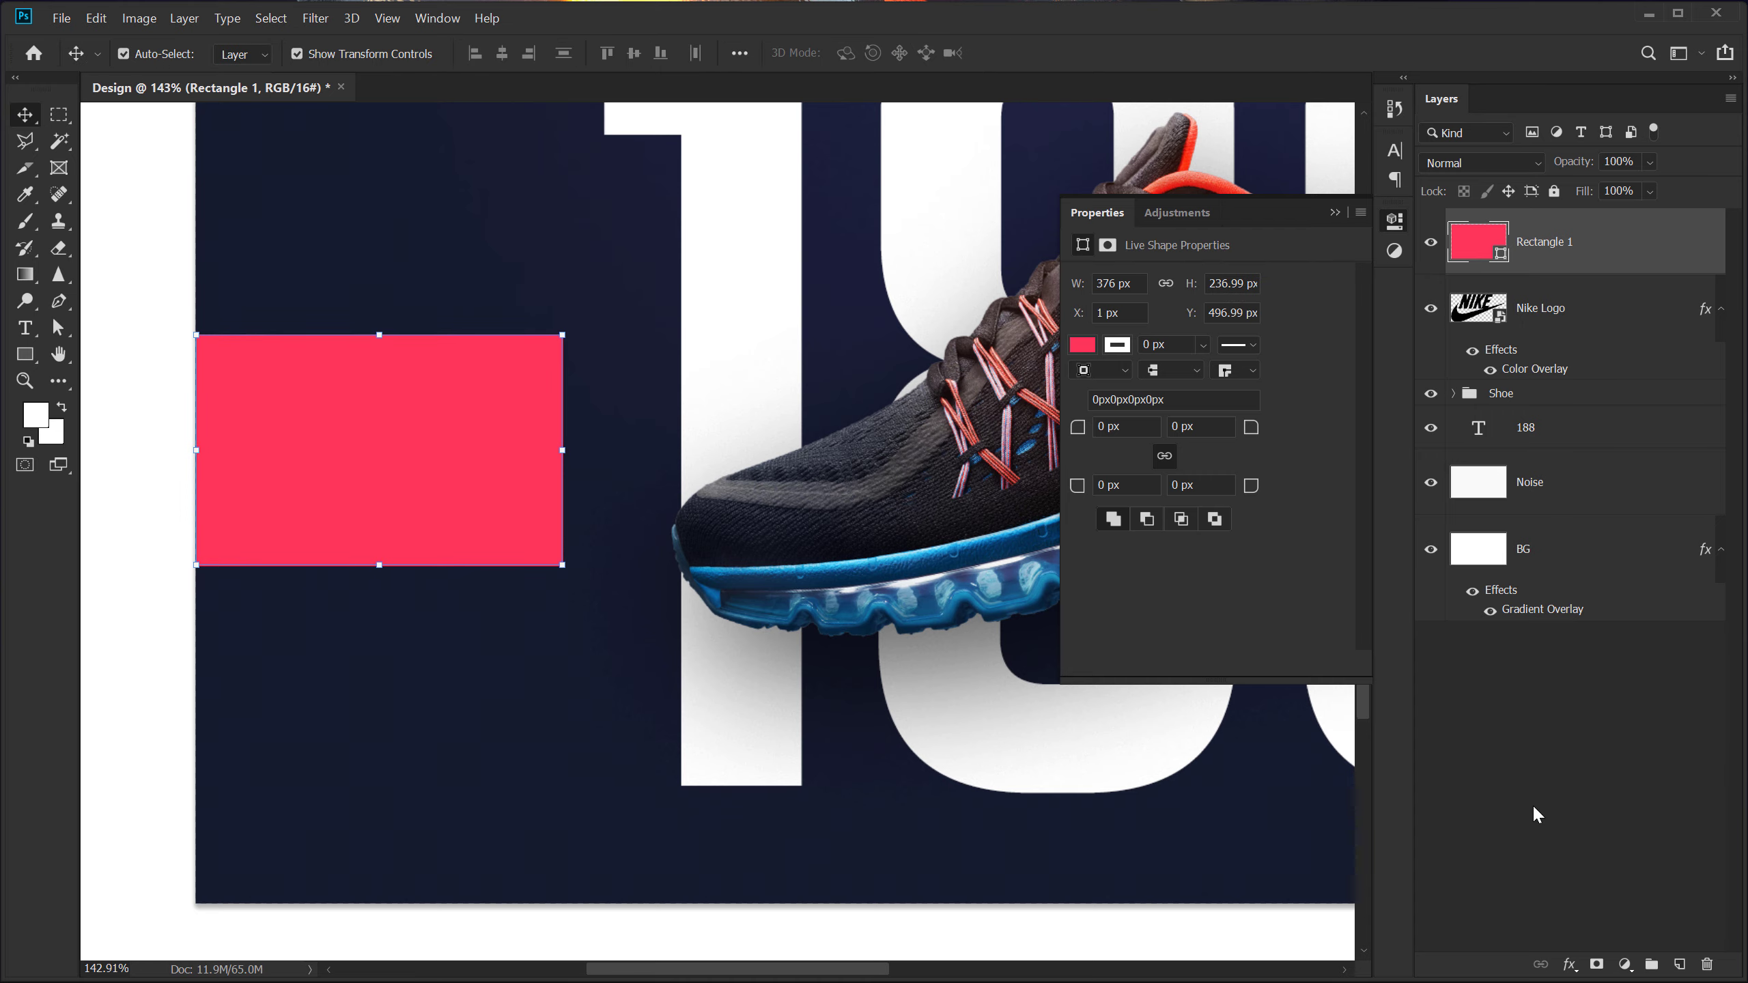
left_click(1531, 804)
left_click(1538, 256)
left_click(1594, 687)
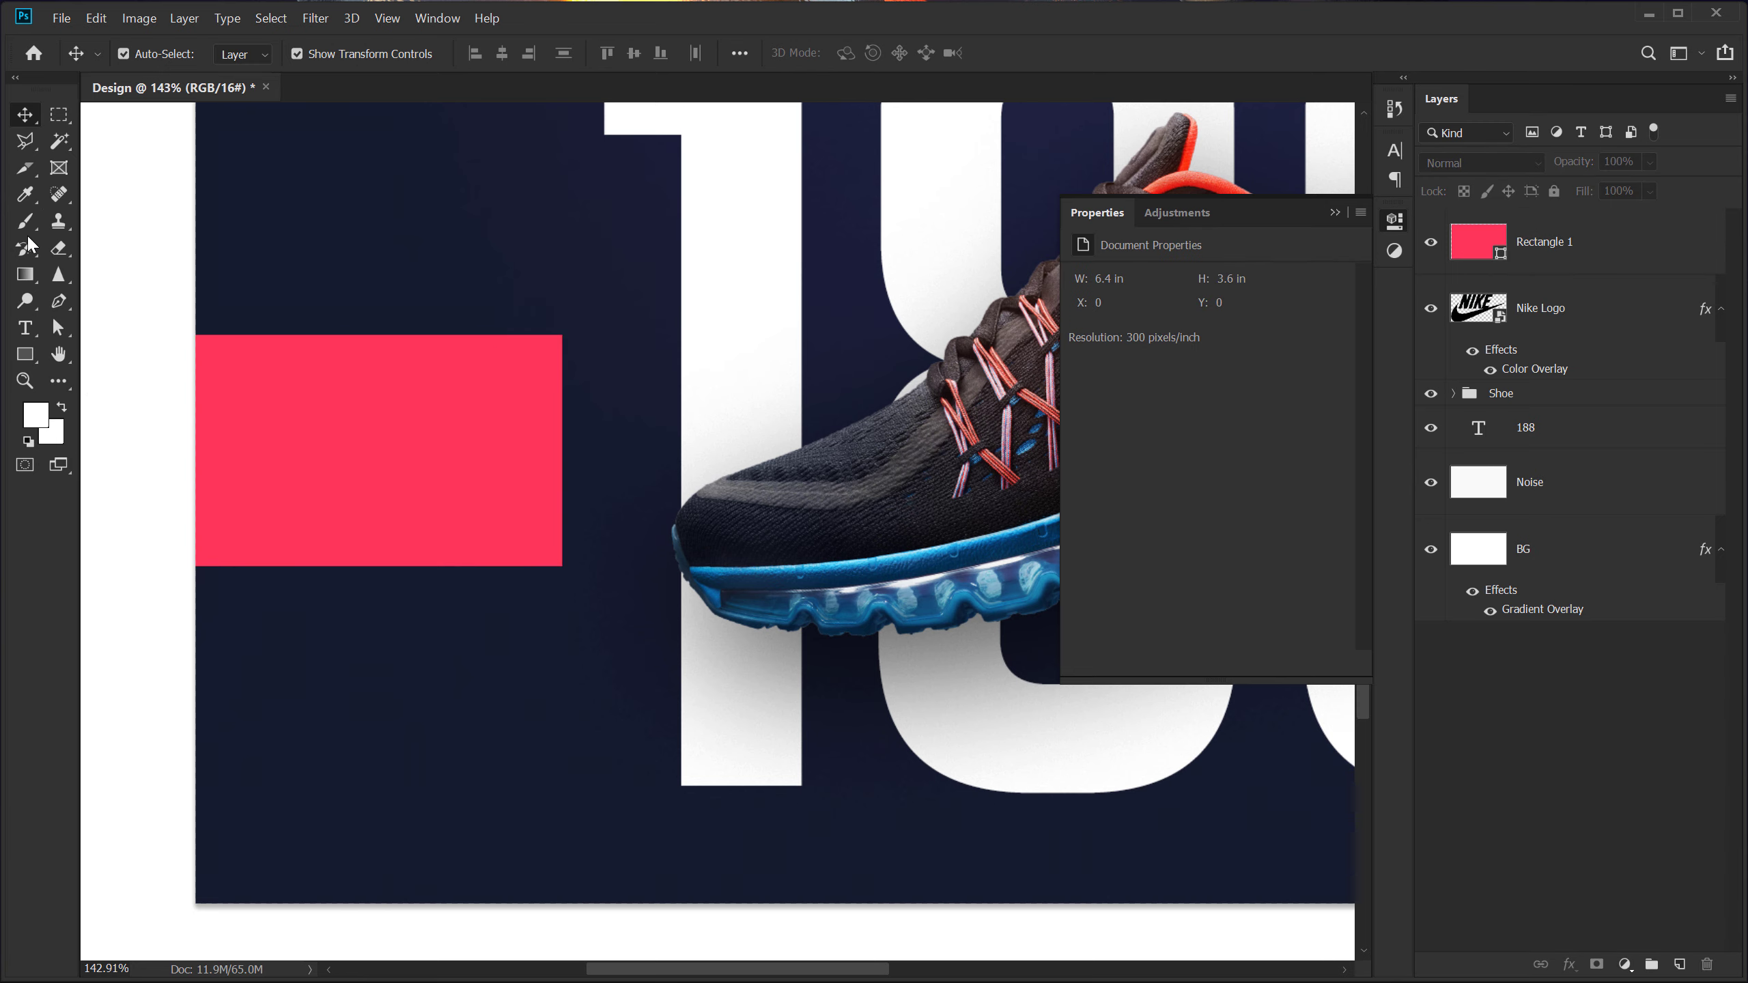
Add a 45 text and scale it onto the pink rectangle's left edge
left_click(25, 327)
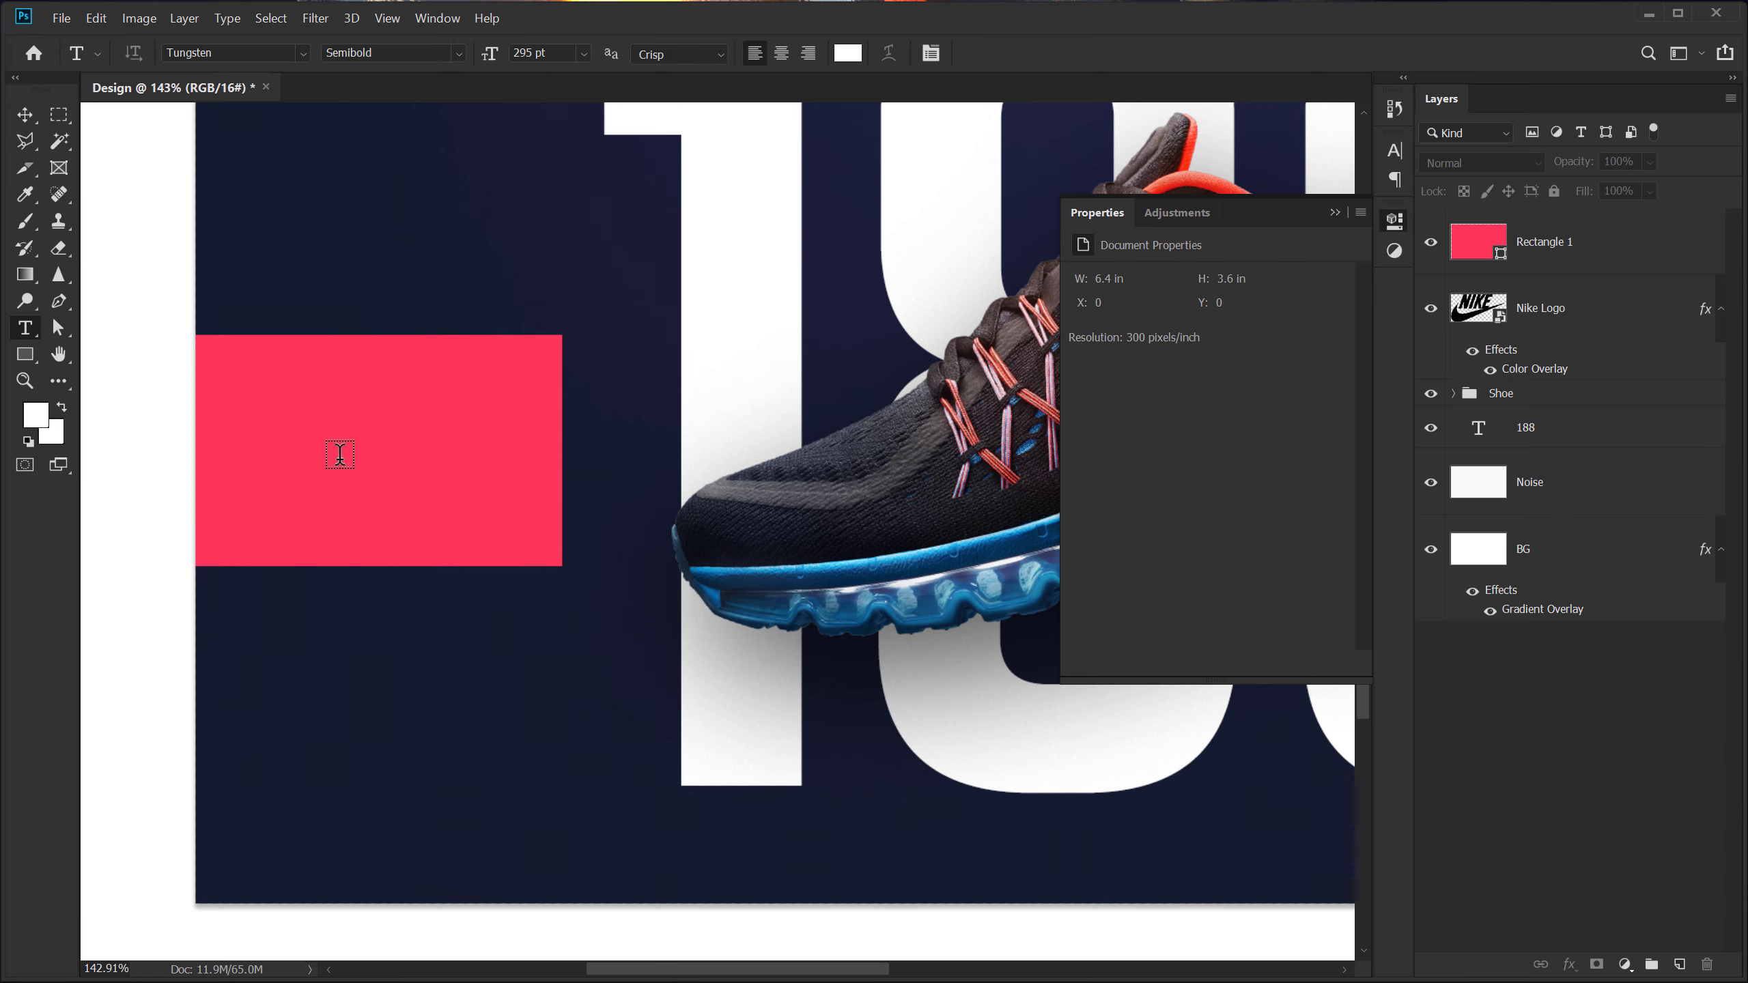
left_click(339, 454)
type("40")
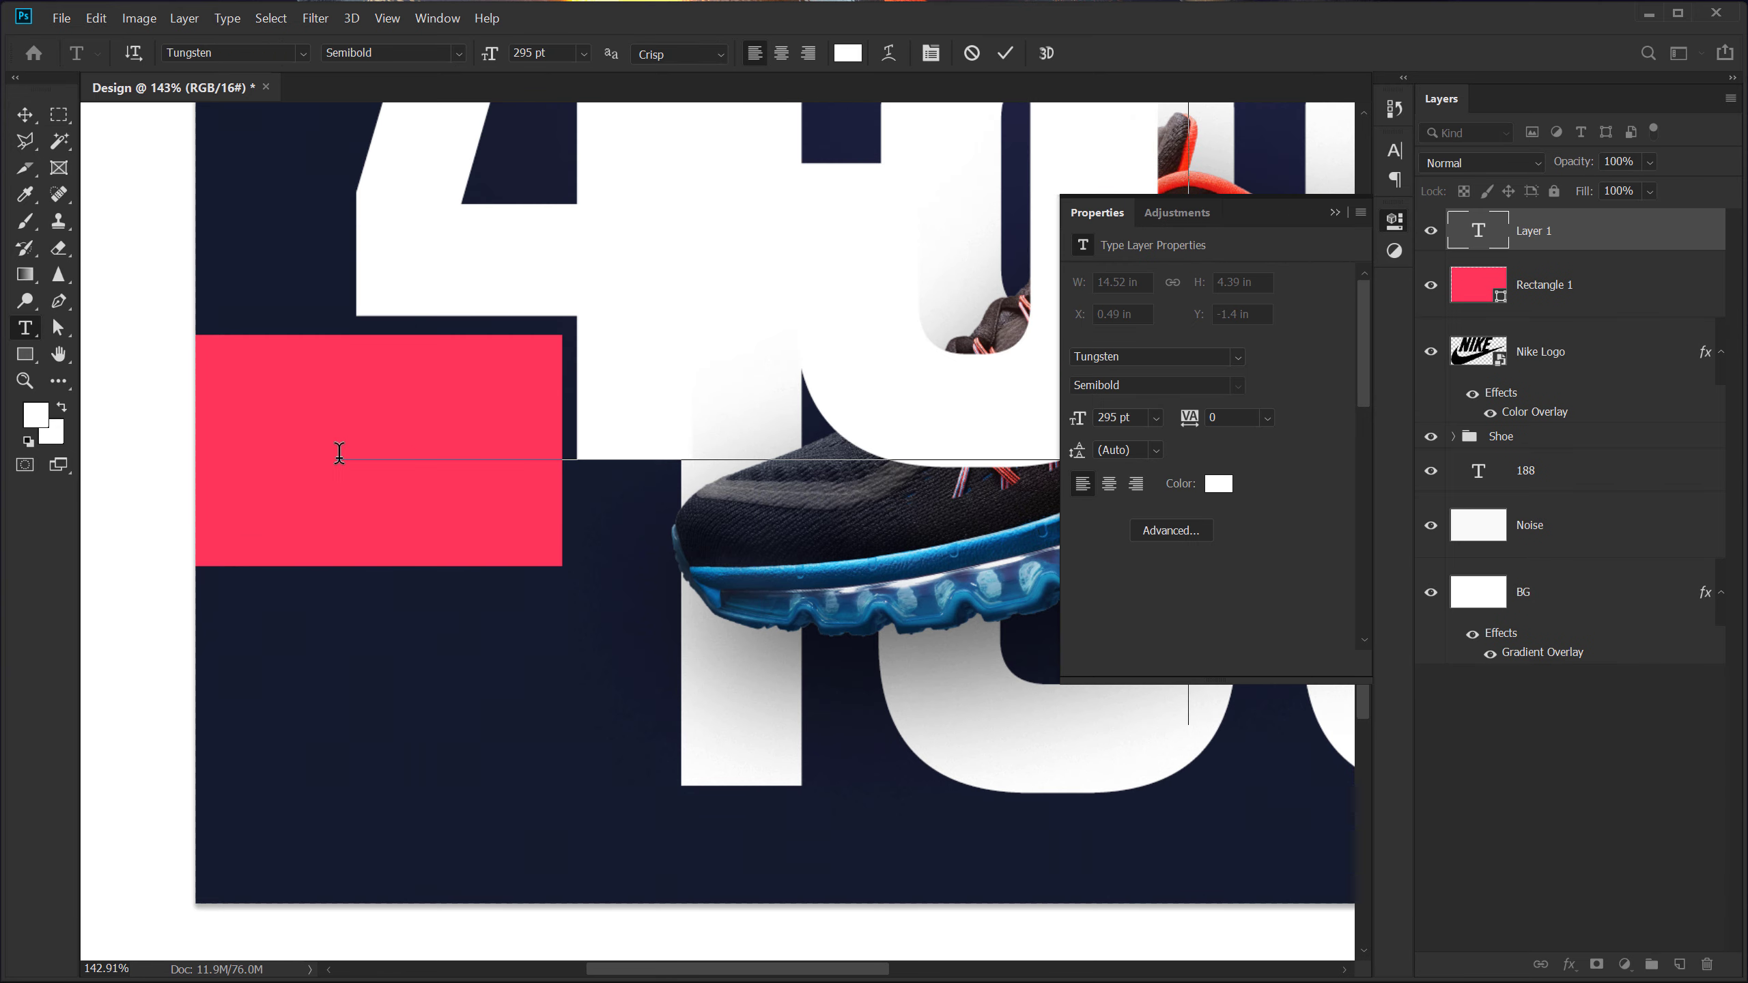
left_click(34, 115)
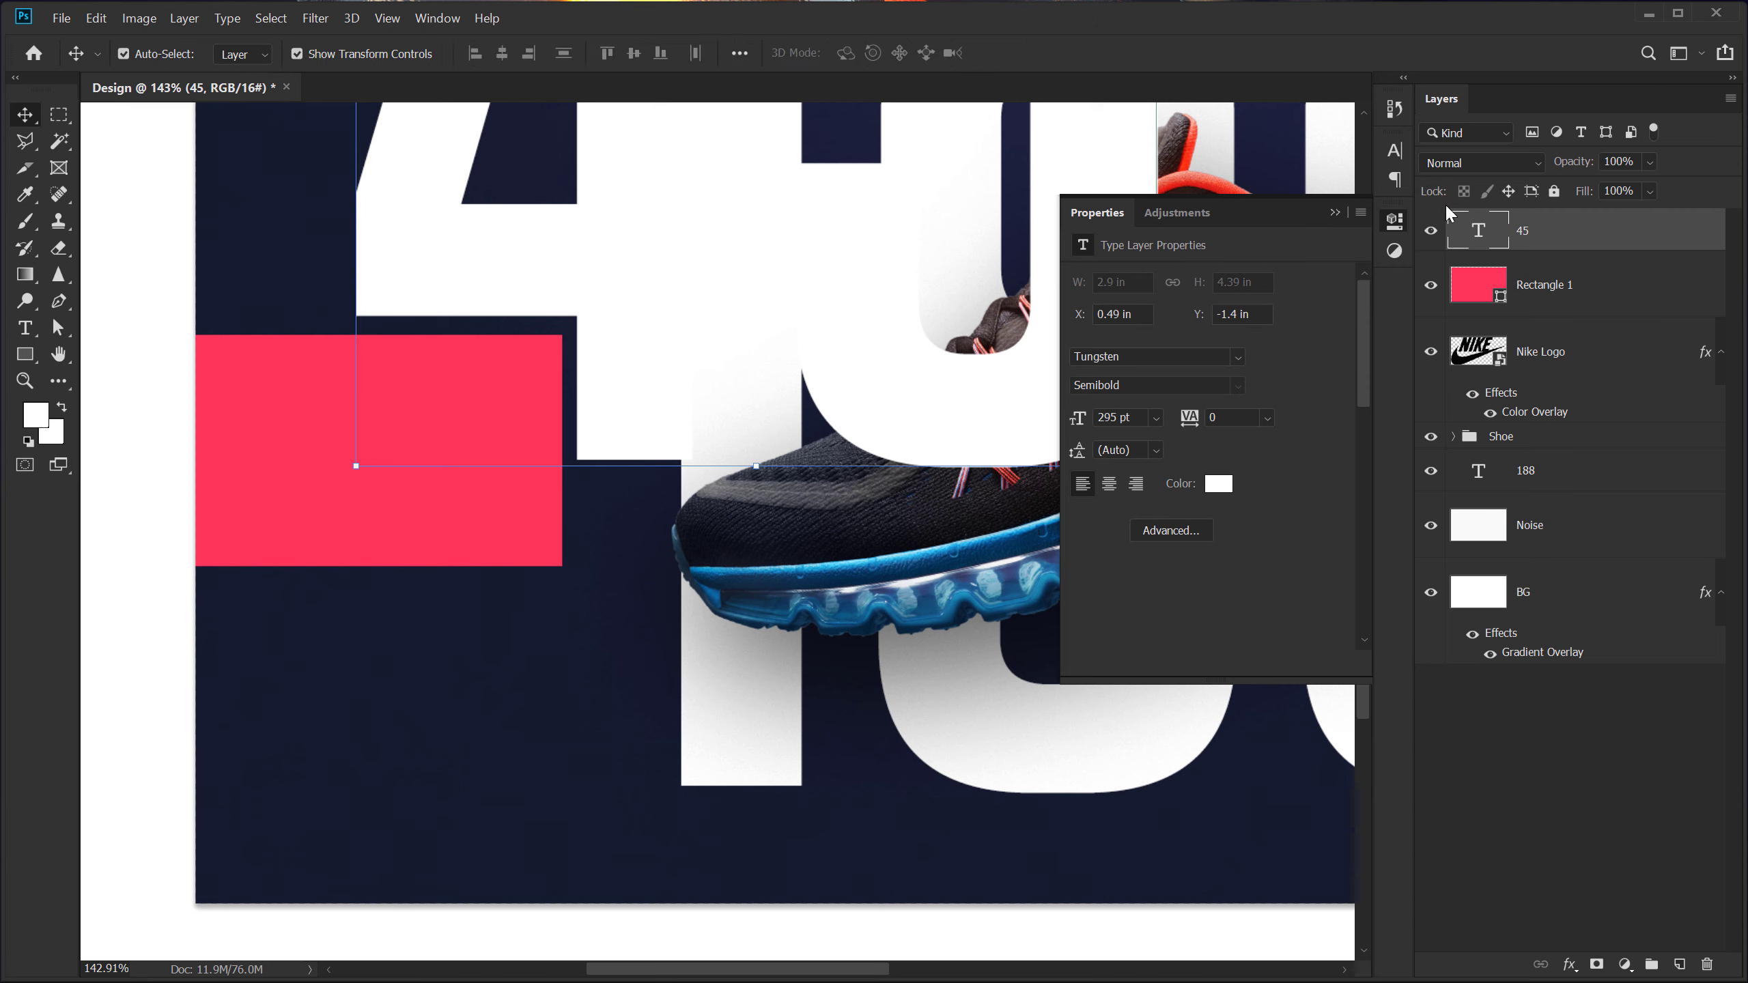
key("ctrl+t")
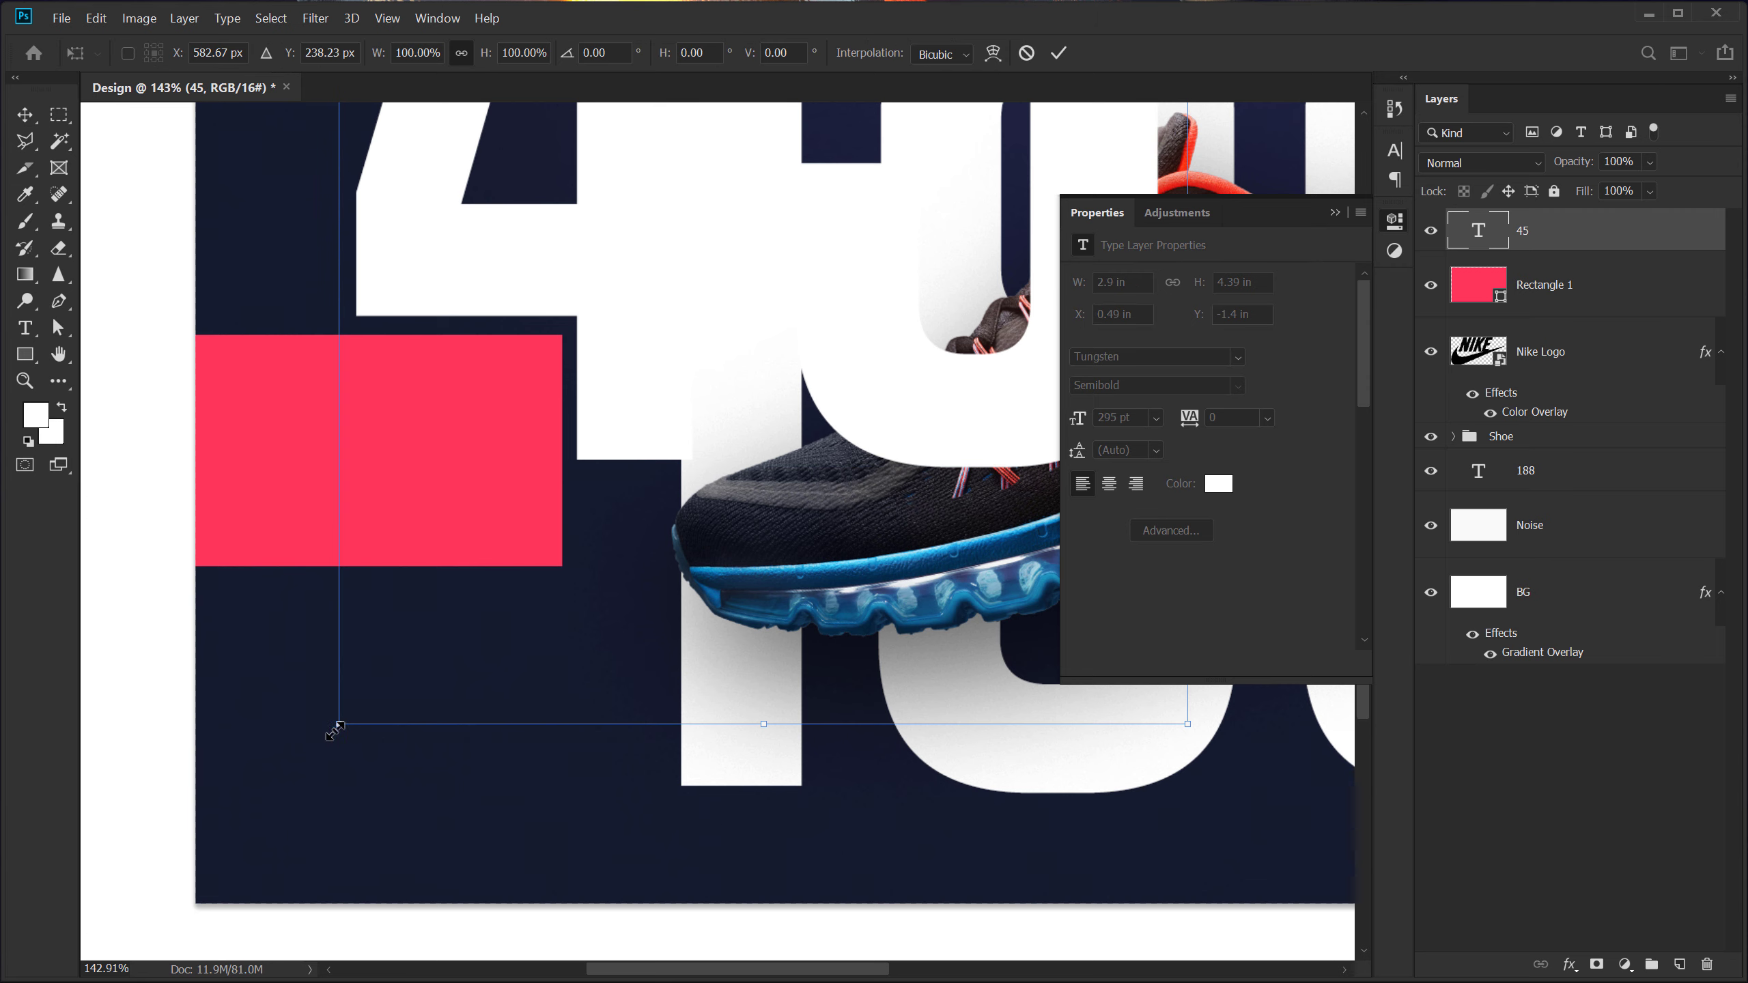
left_click_drag(362, 729, 605, 330)
left_click_drag(823, 170, 456, 521)
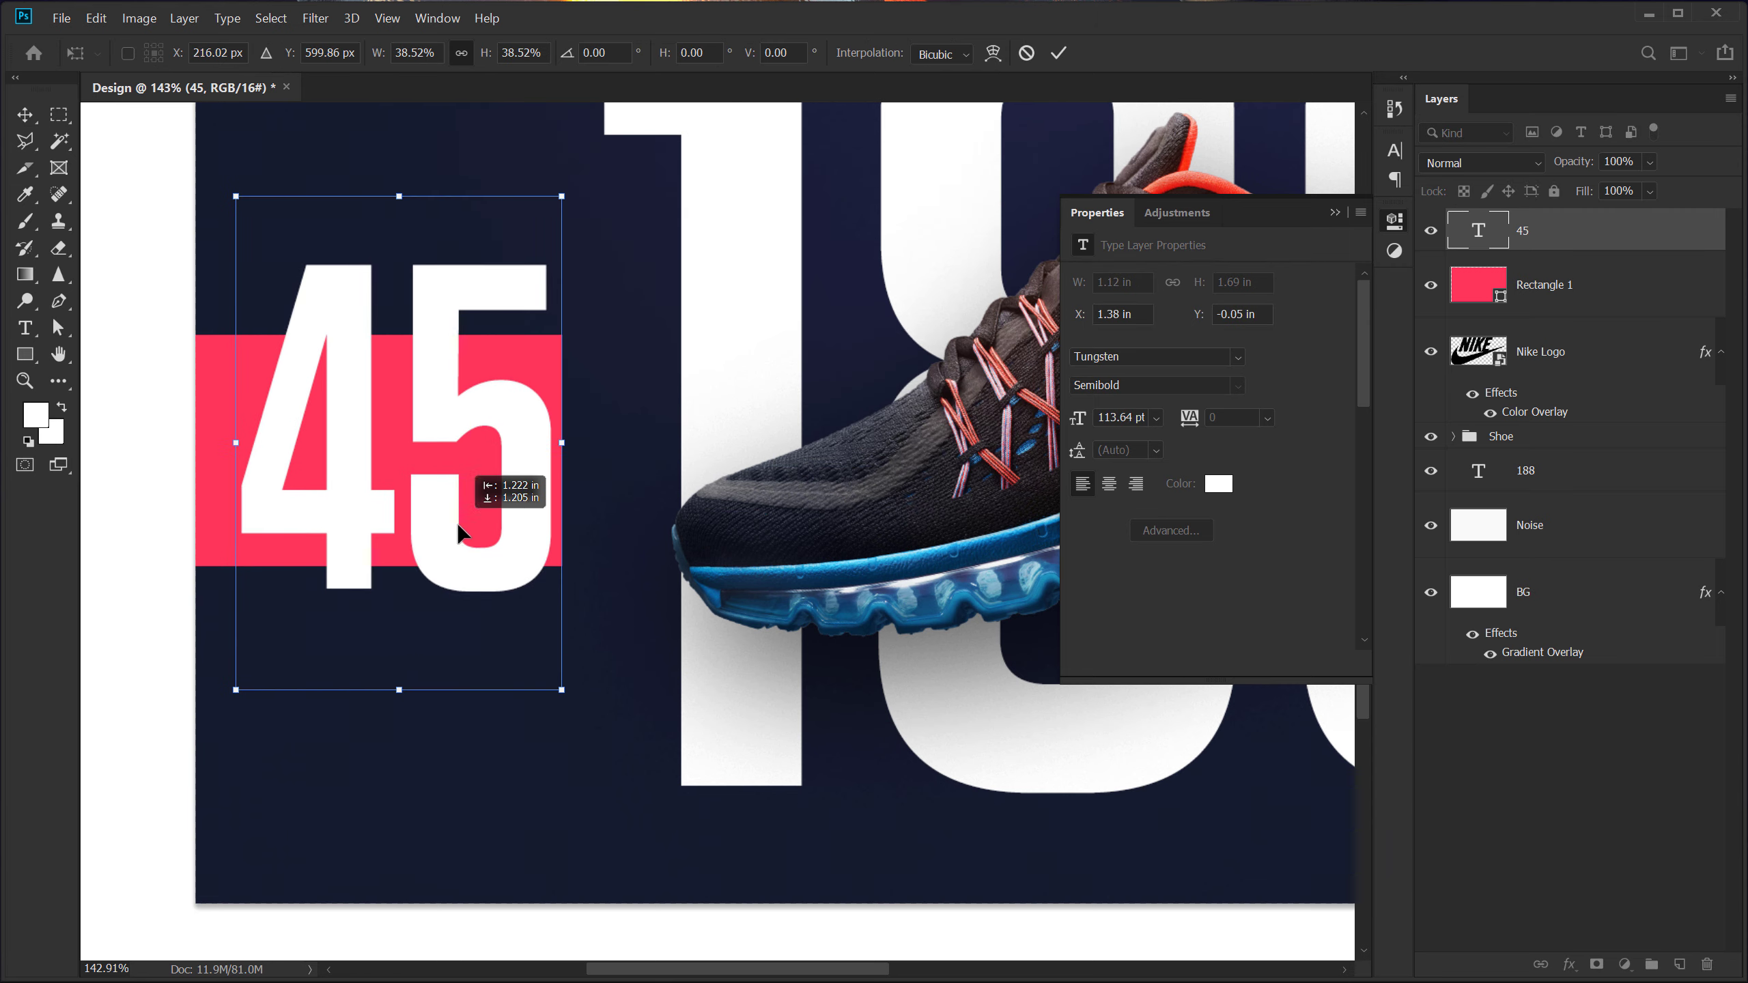
left_click_drag(240, 688, 402, 597)
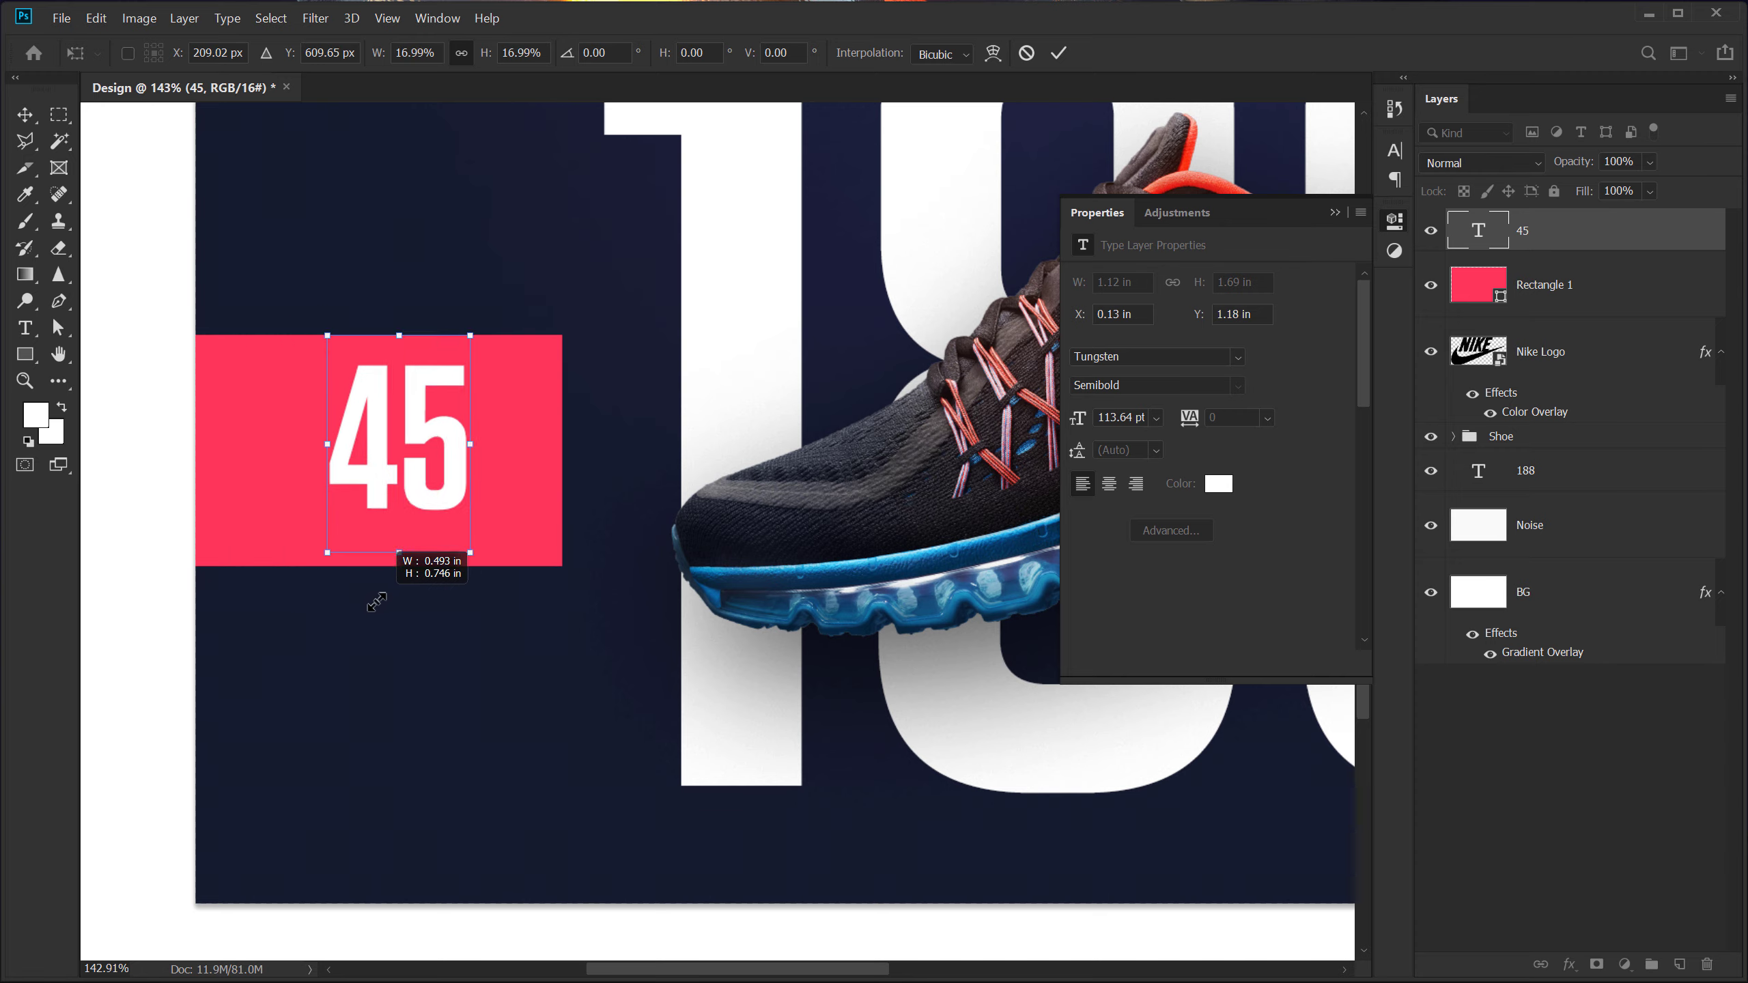
left_click_drag(421, 488, 275, 548)
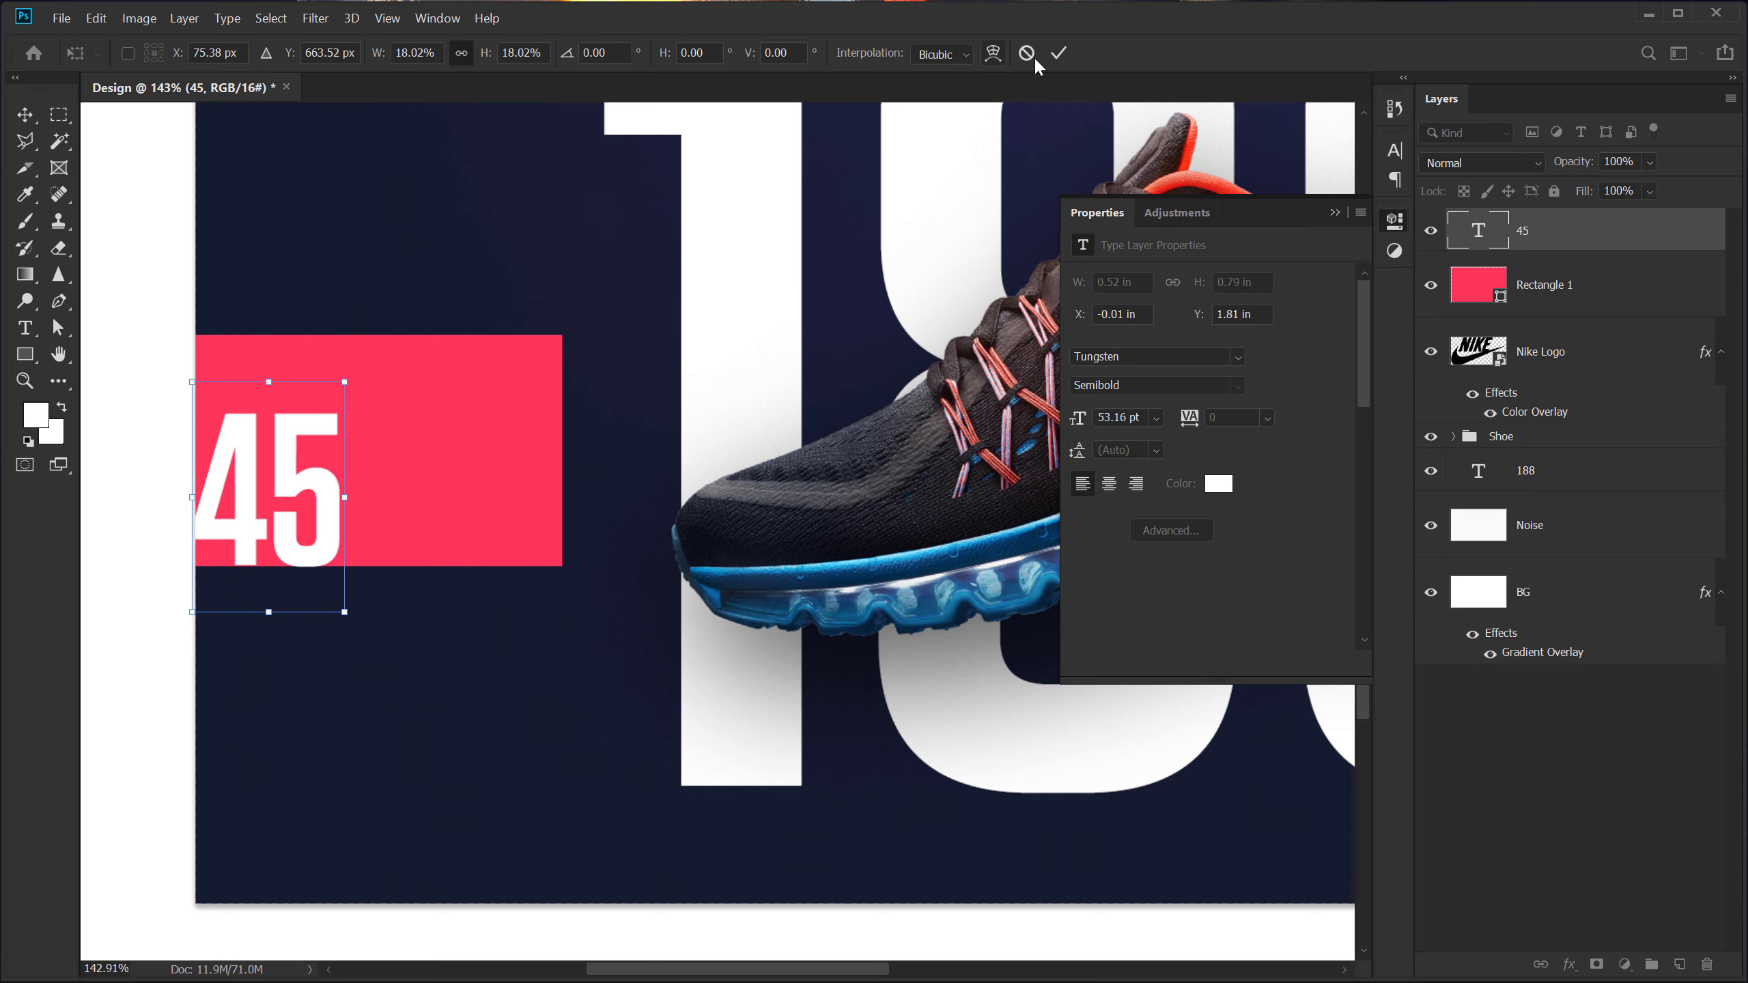
left_click(1059, 53)
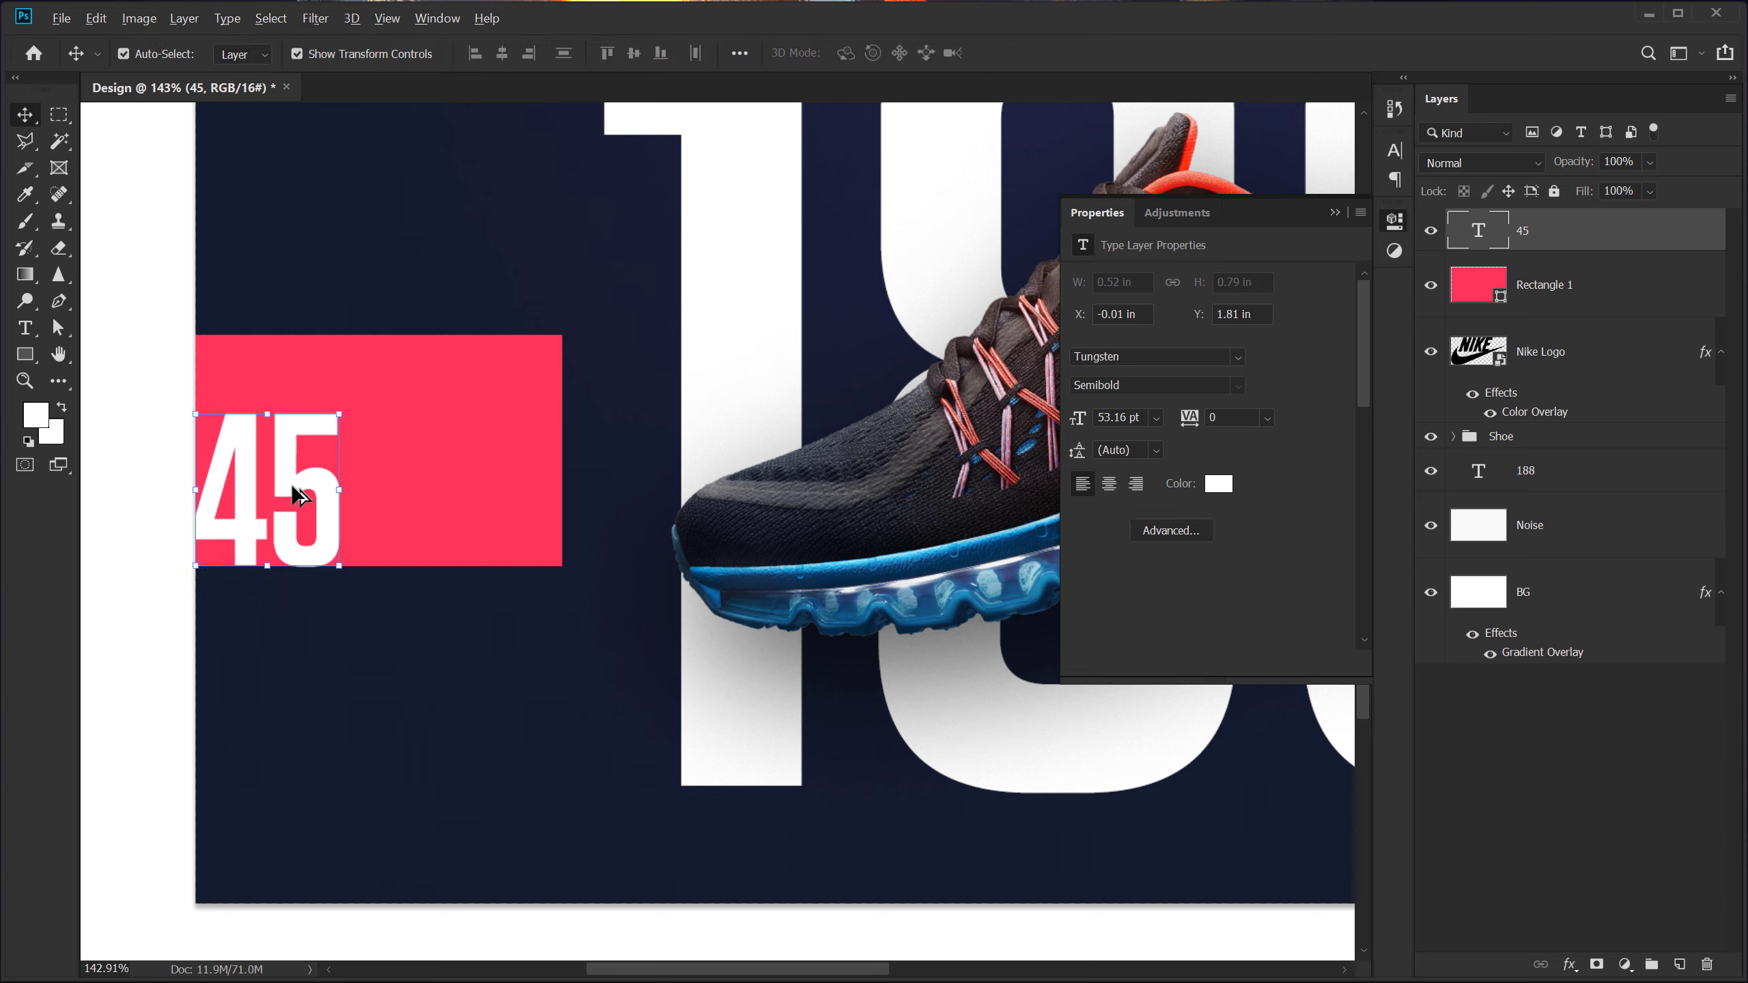
Duplicate the 45 to its right and change it to XL, all caps, 15 pt
left_click_drag(290, 484, 486, 424)
double_click(468, 430)
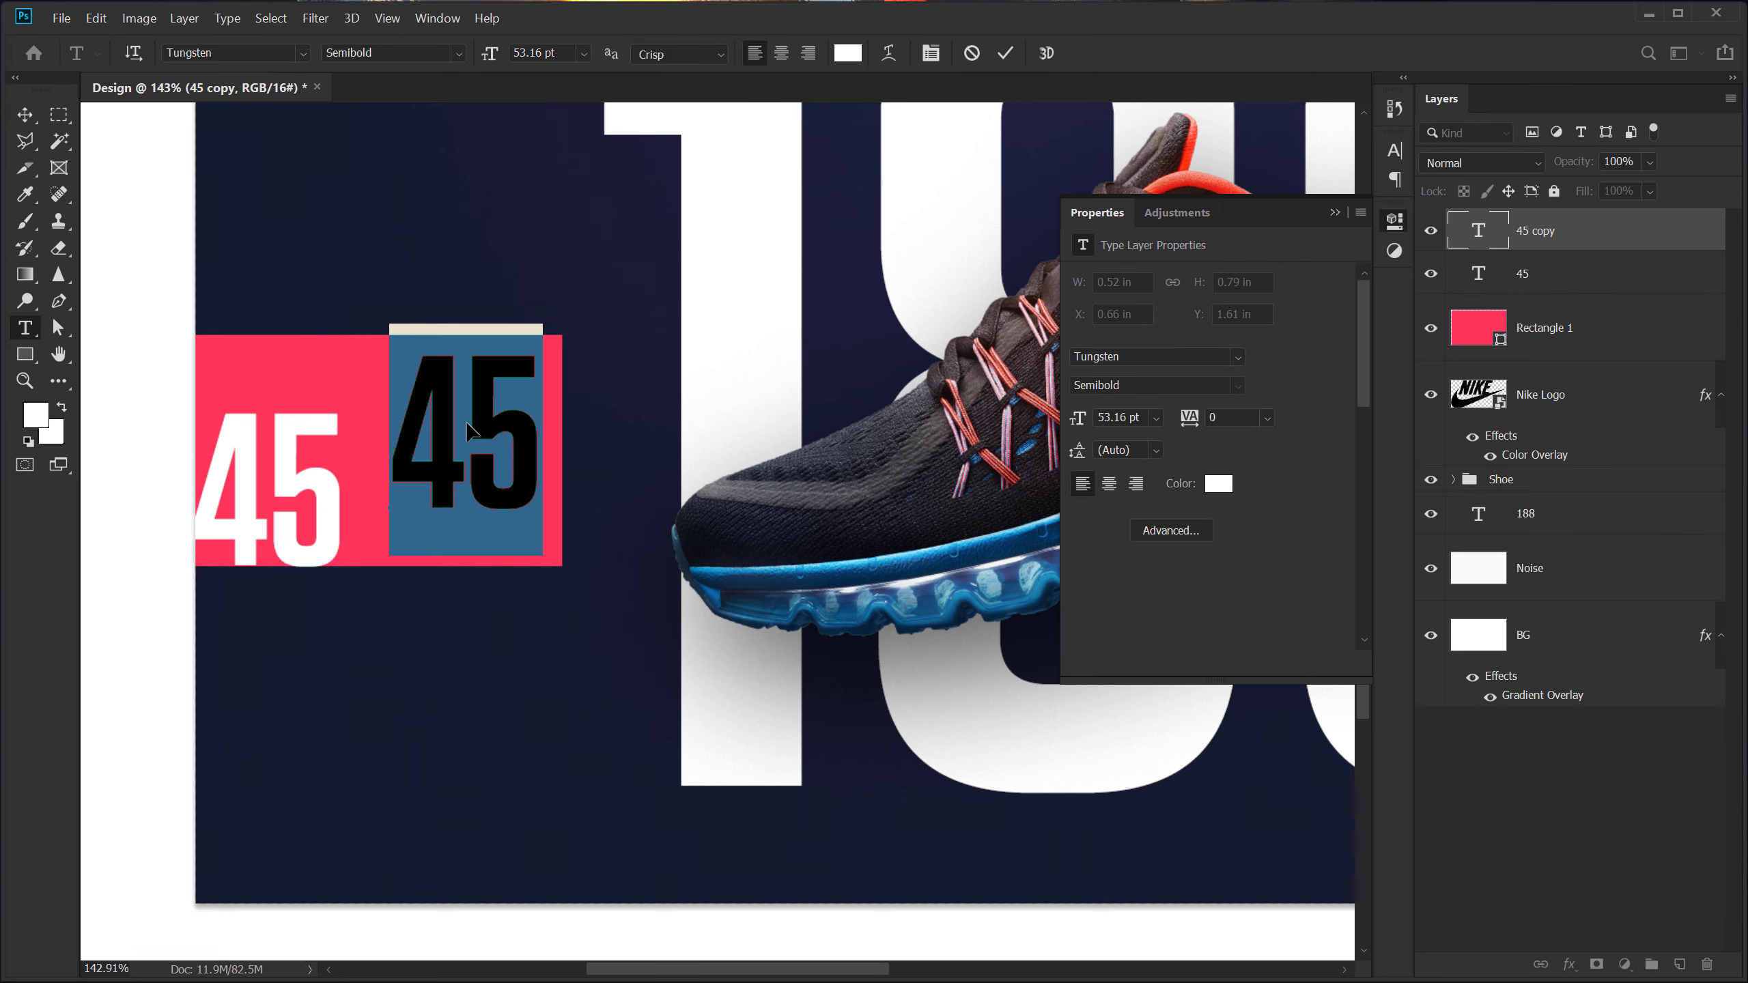
type("xl")
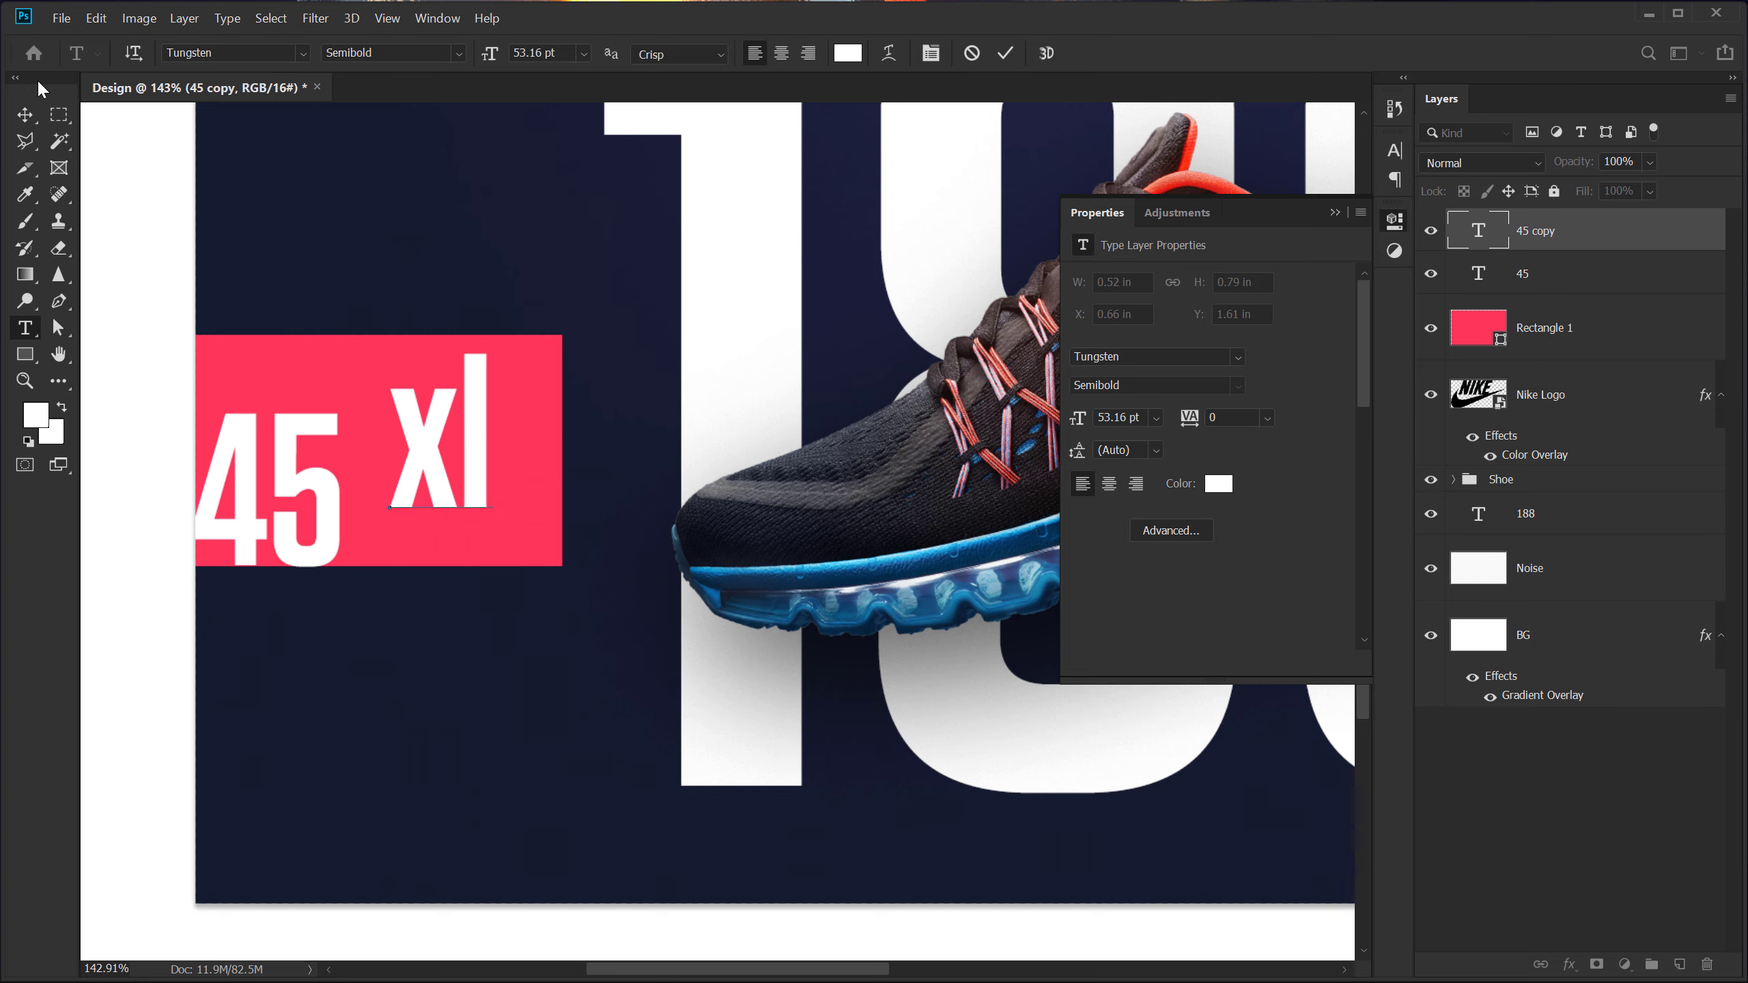
left_click(35, 115)
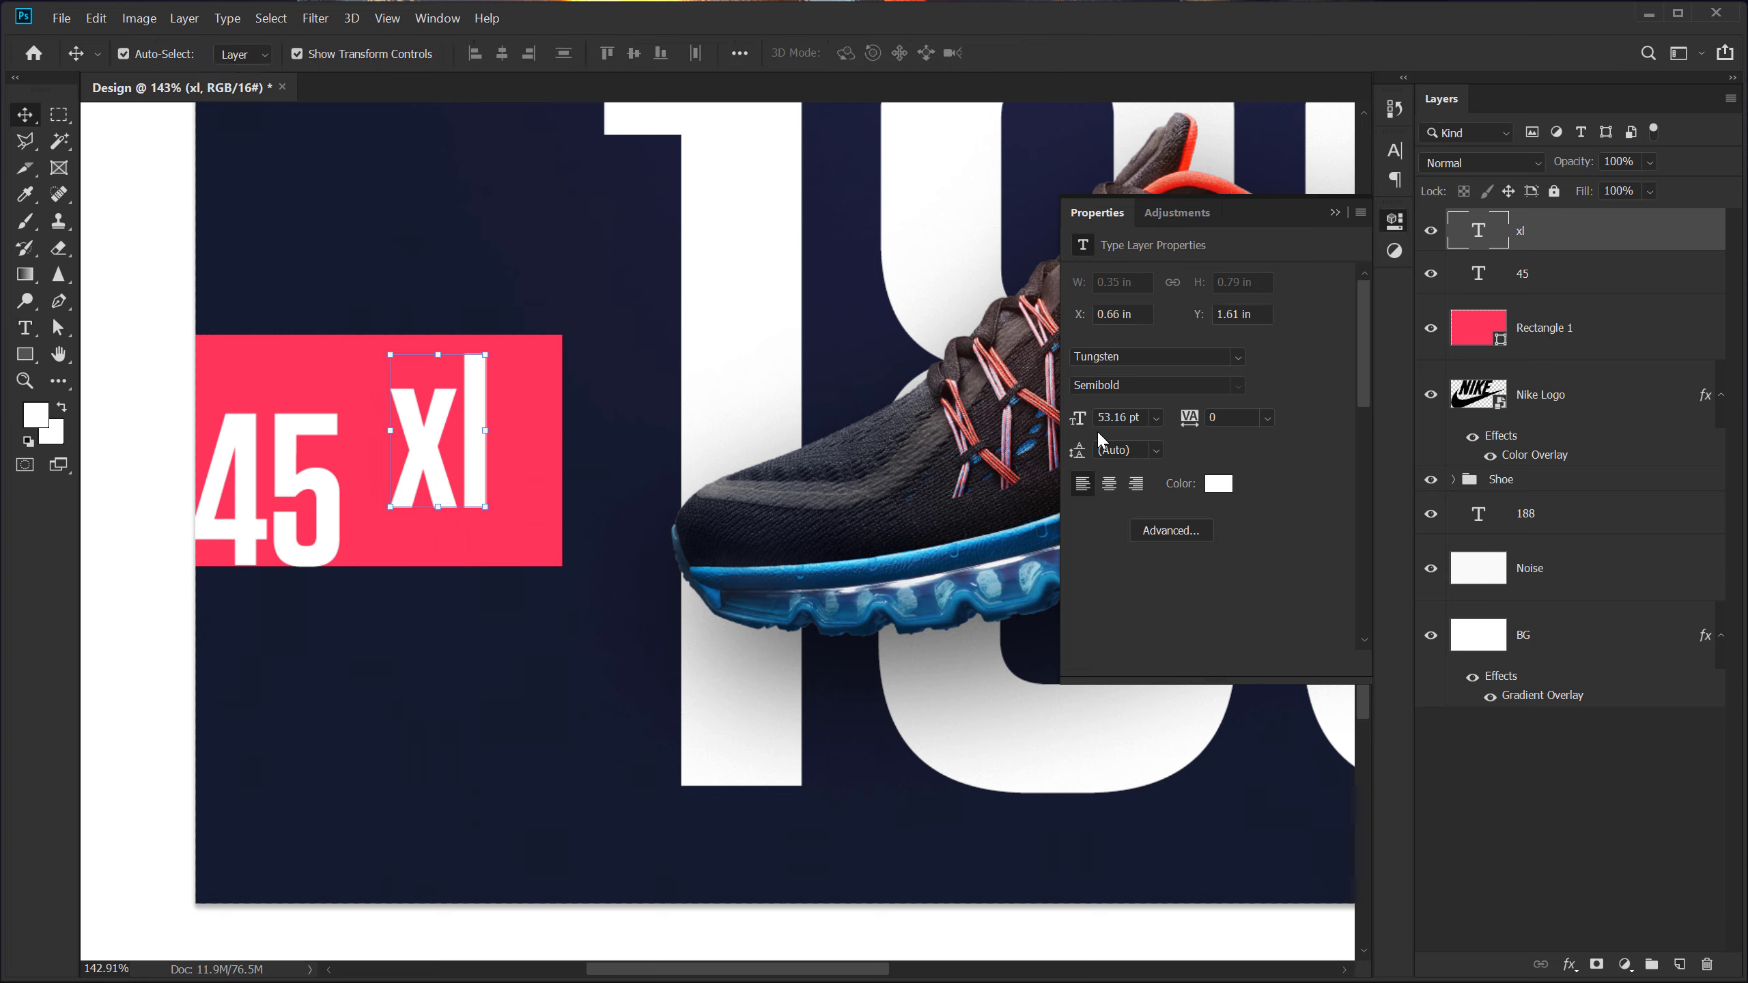
left_click(1394, 153)
left_click(1222, 303)
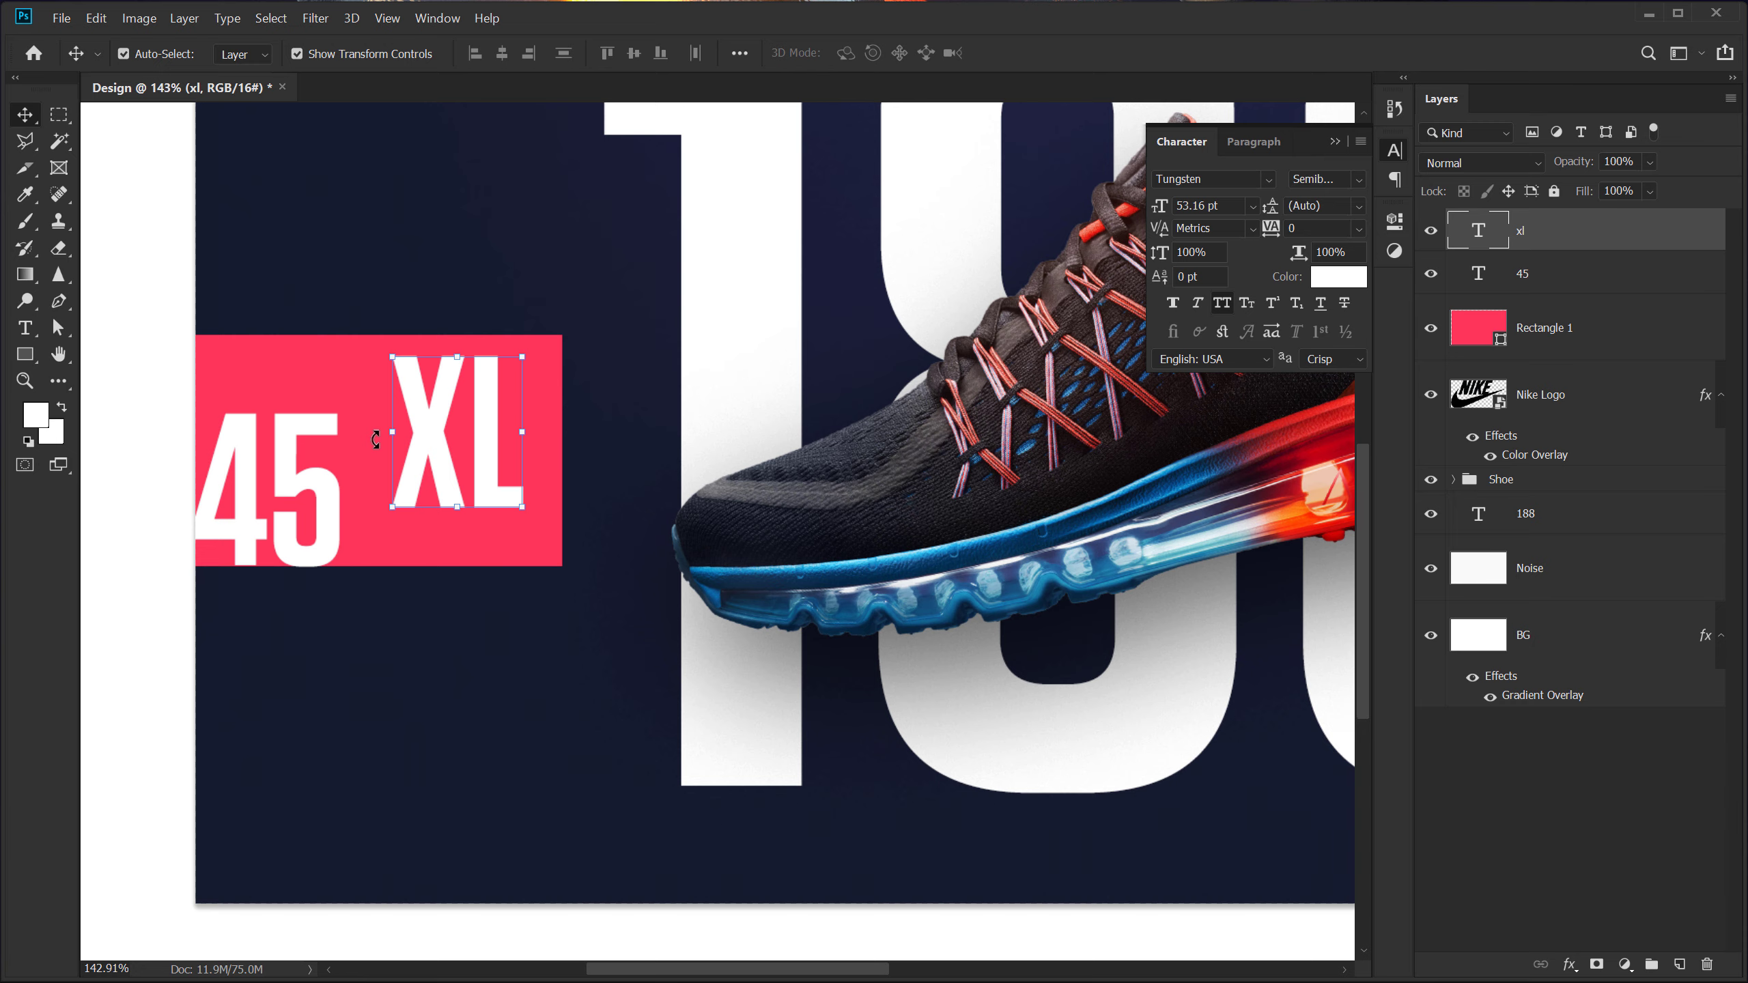
left_click(1204, 206)
type("20")
key("Return")
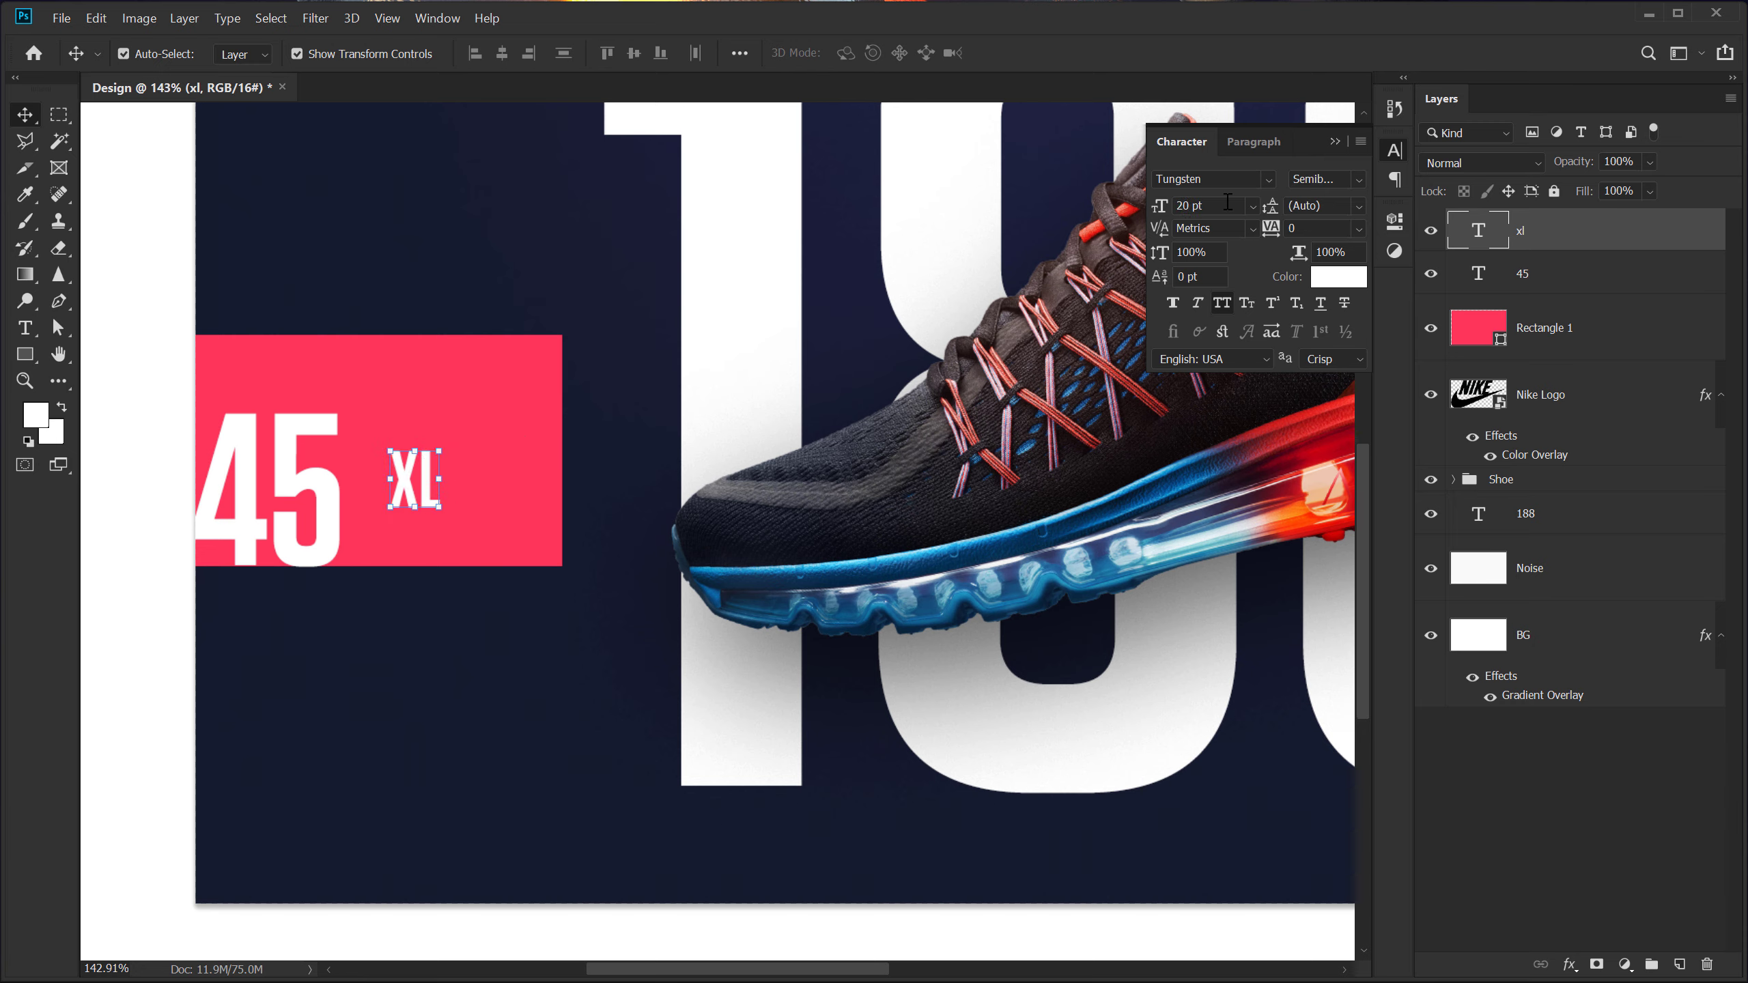
left_click(1227, 204)
type("15")
key("Return")
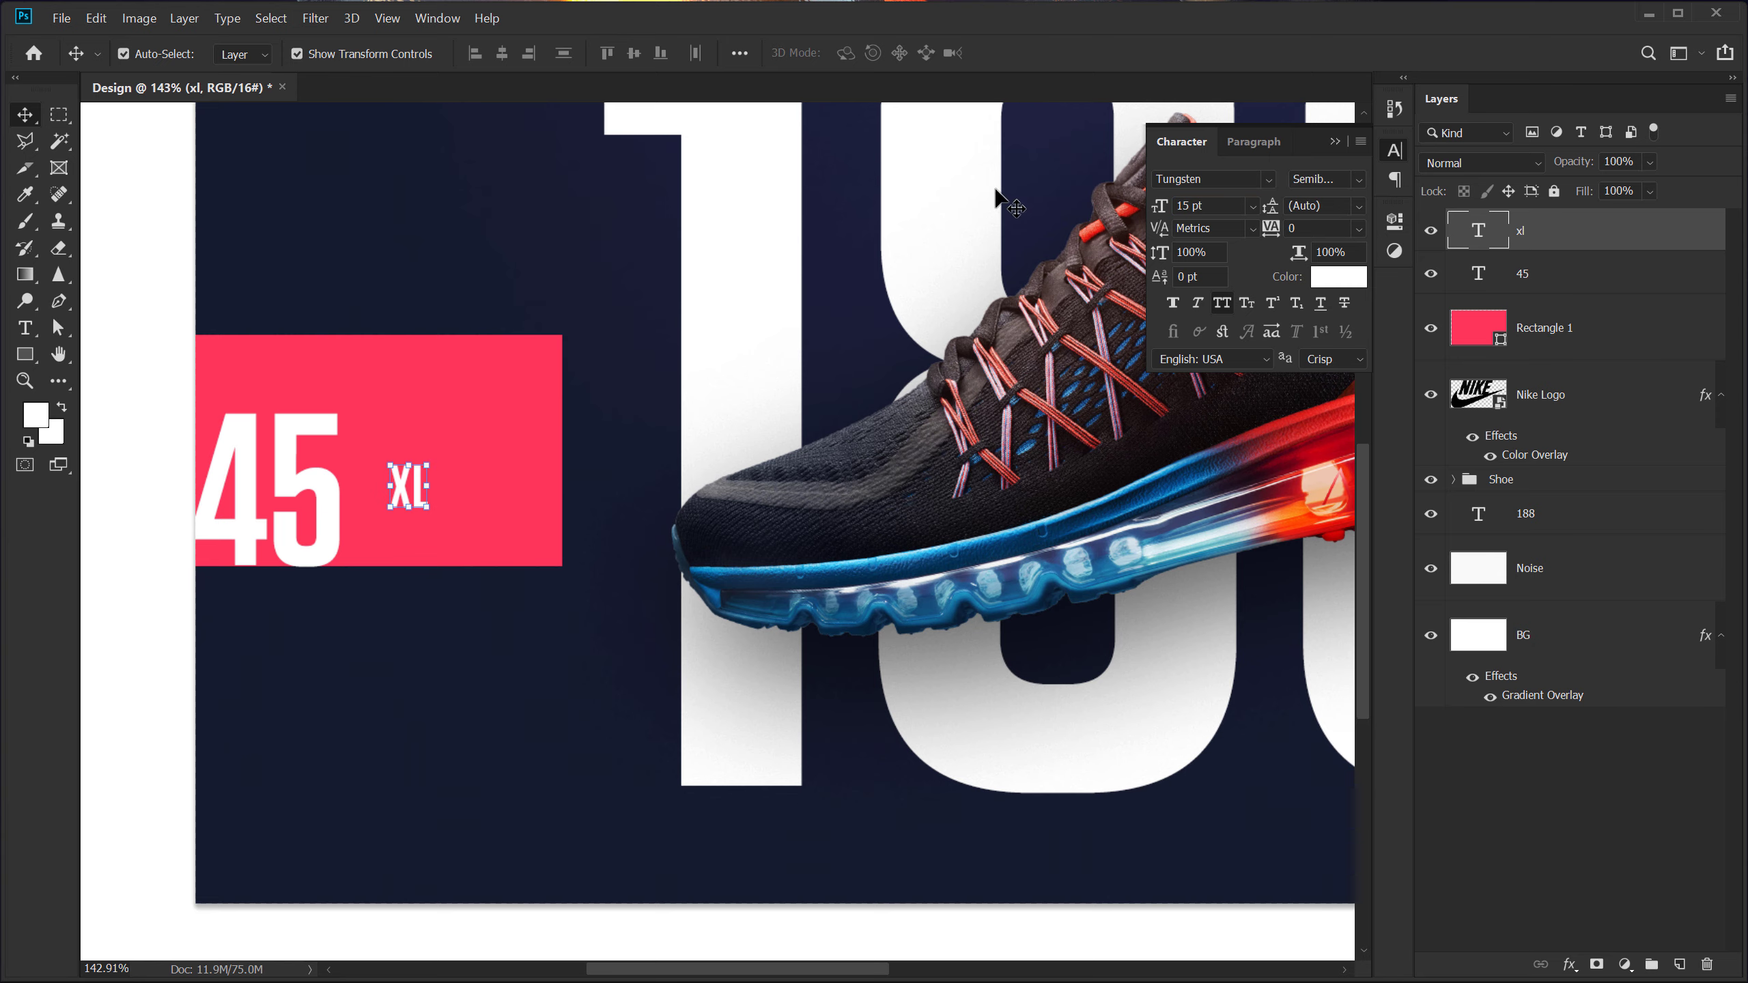
Move XL into the pink box's top-right corner and retype its copy as NIKE
scroll(402, 400, "up", 2)
left_click_drag(408, 527, 581, 421)
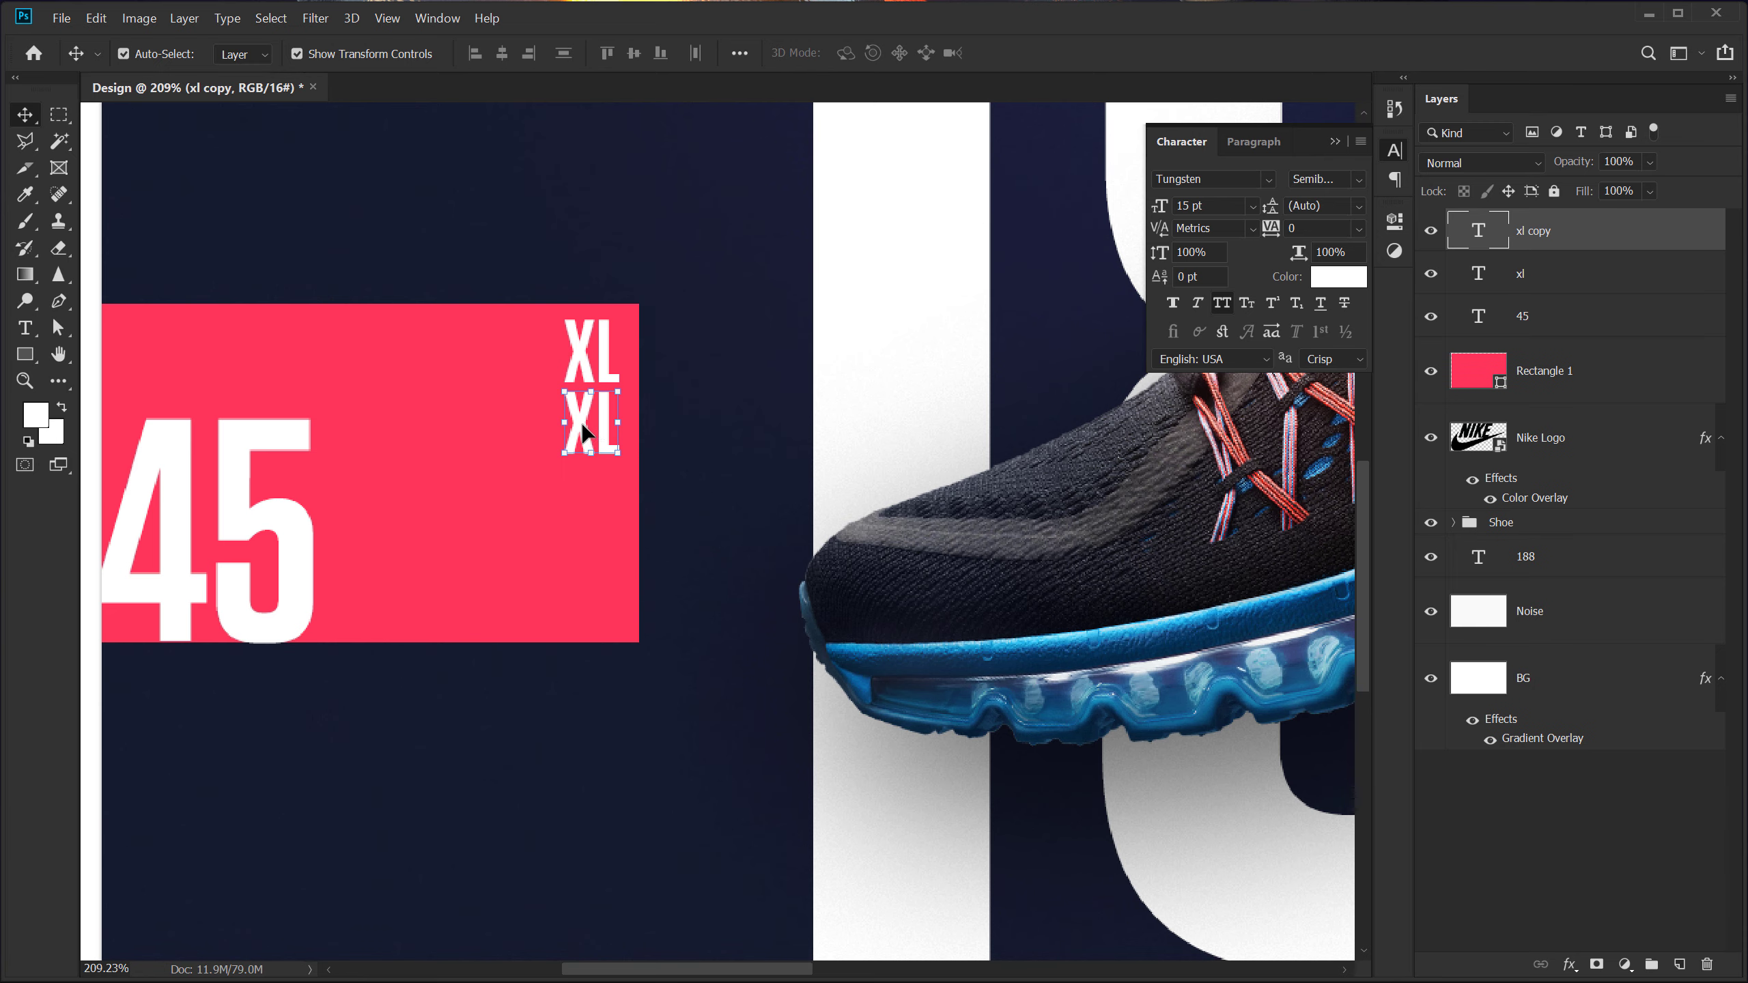
double_click(580, 421)
type("NIKE")
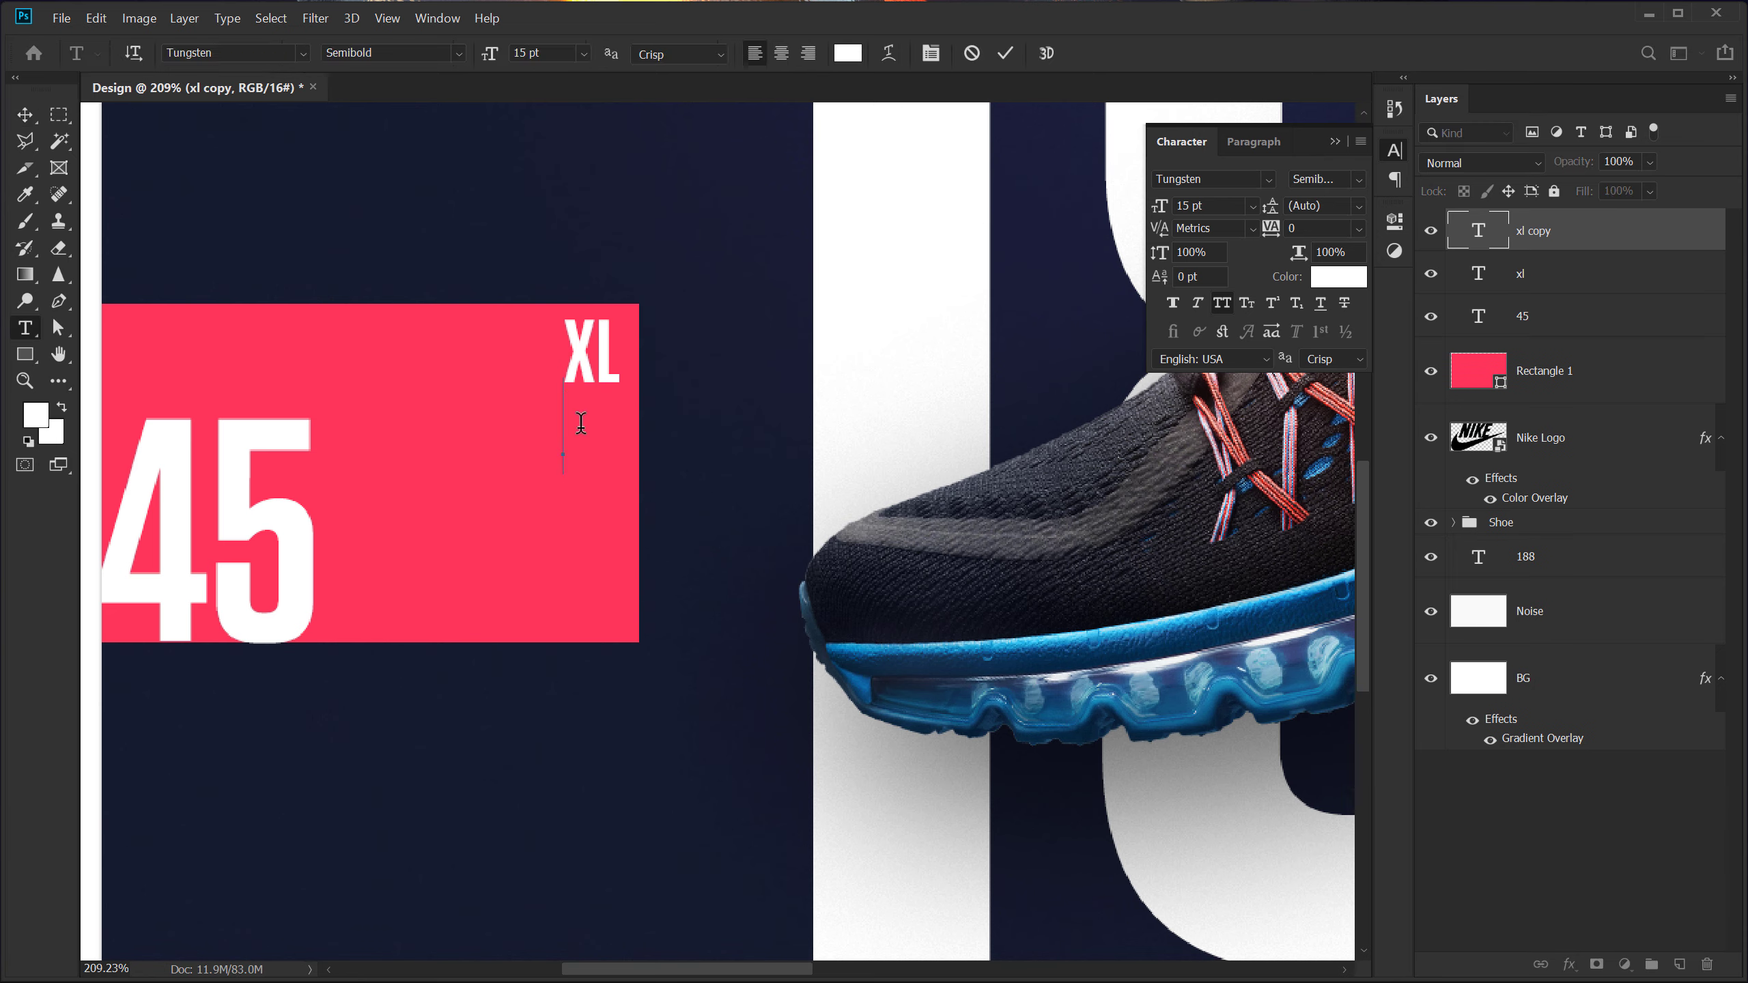
Make NIKE 8 pt with tracking 50 and align it just under XL
left_click(24, 114)
left_click_drag(1213, 206, 1099, 208)
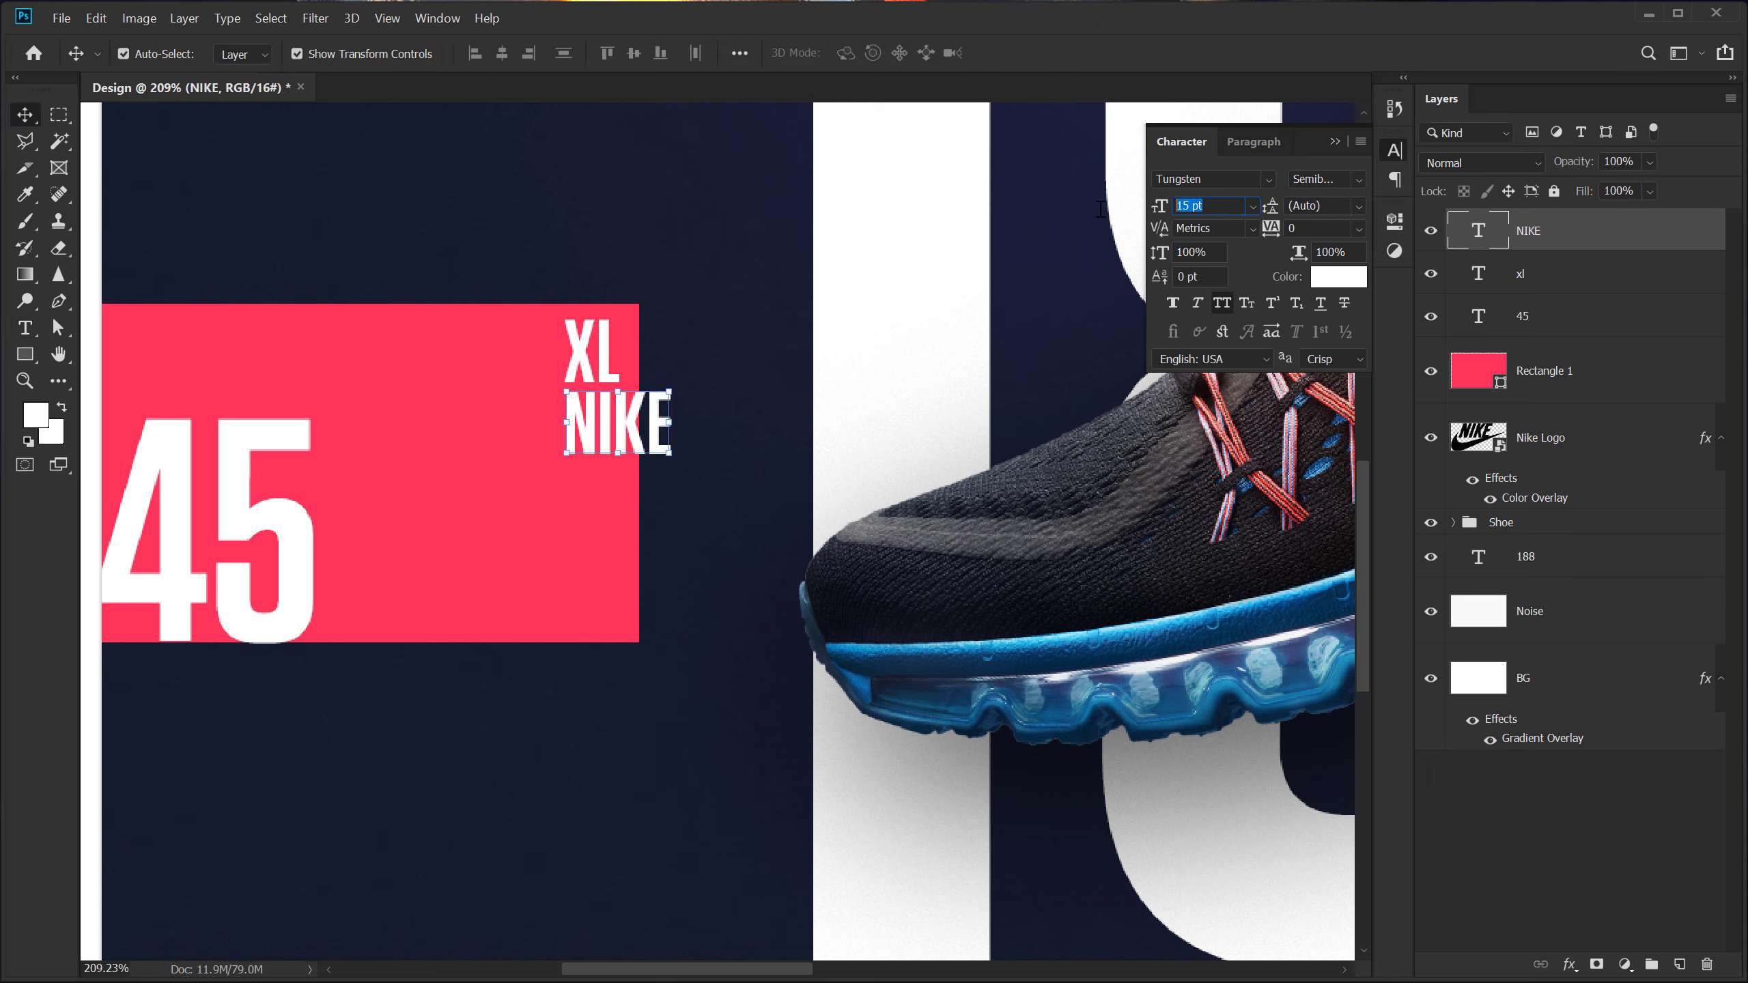
type("8")
key("Return")
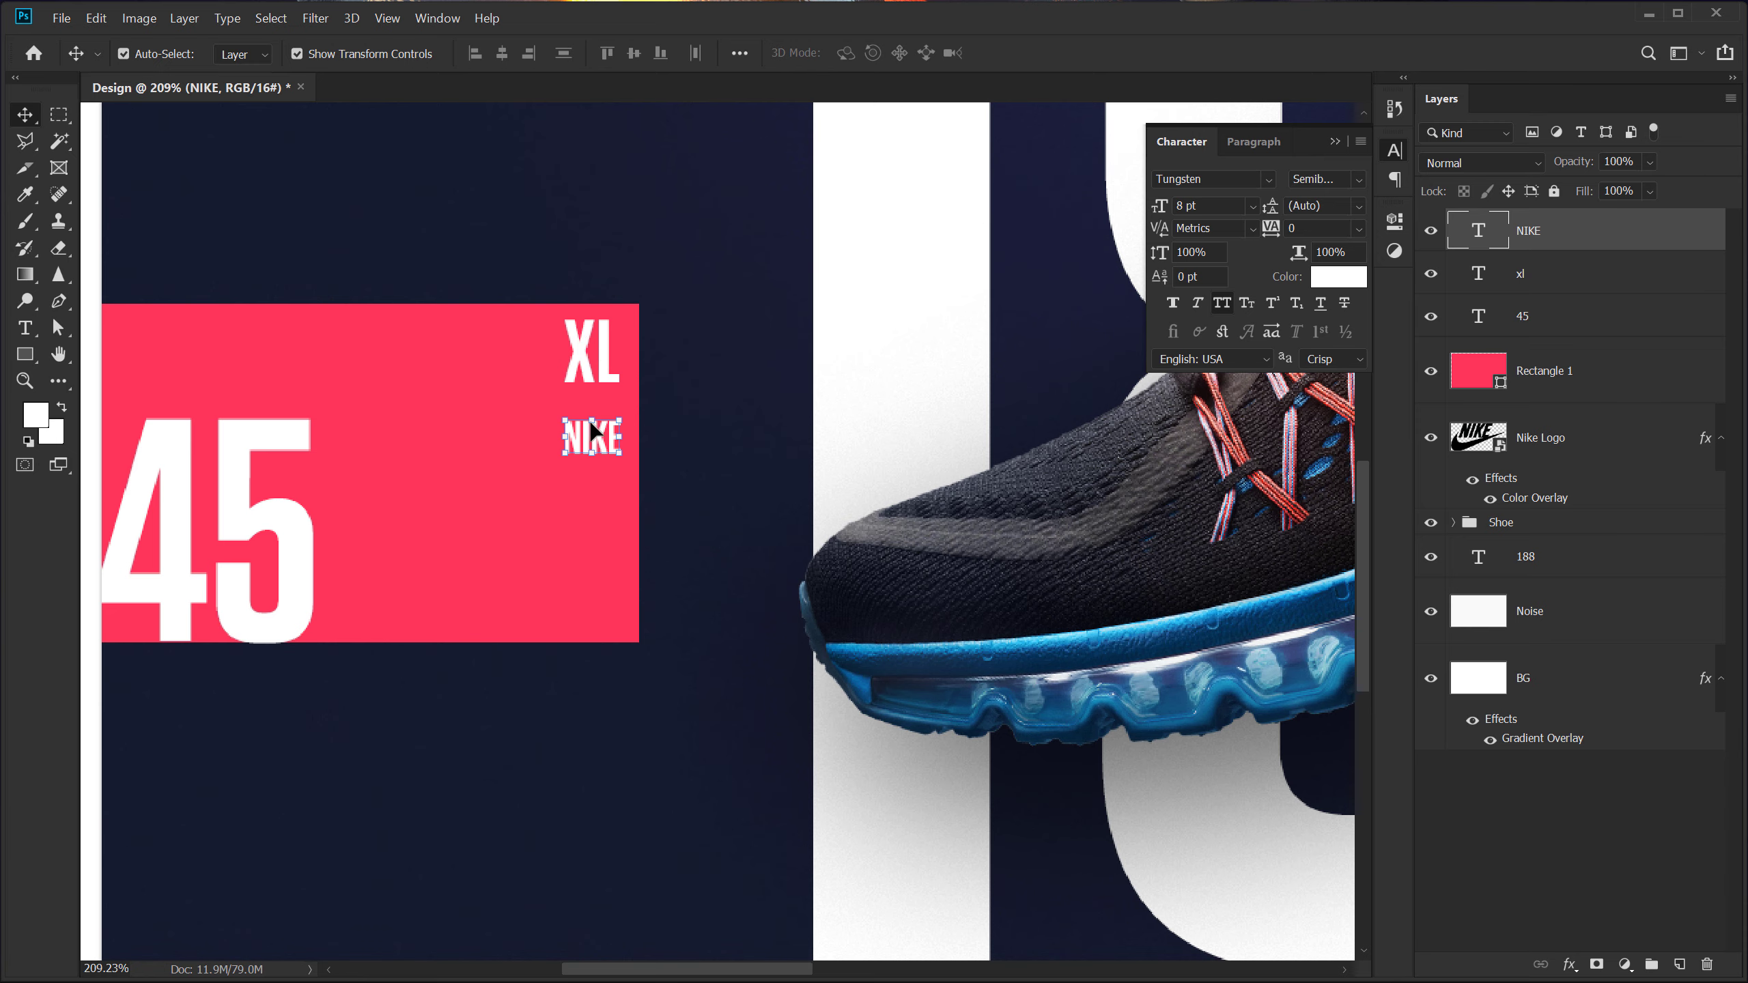
left_click_drag(1271, 228, 1226, 239)
left_click_drag(611, 436, 595, 410)
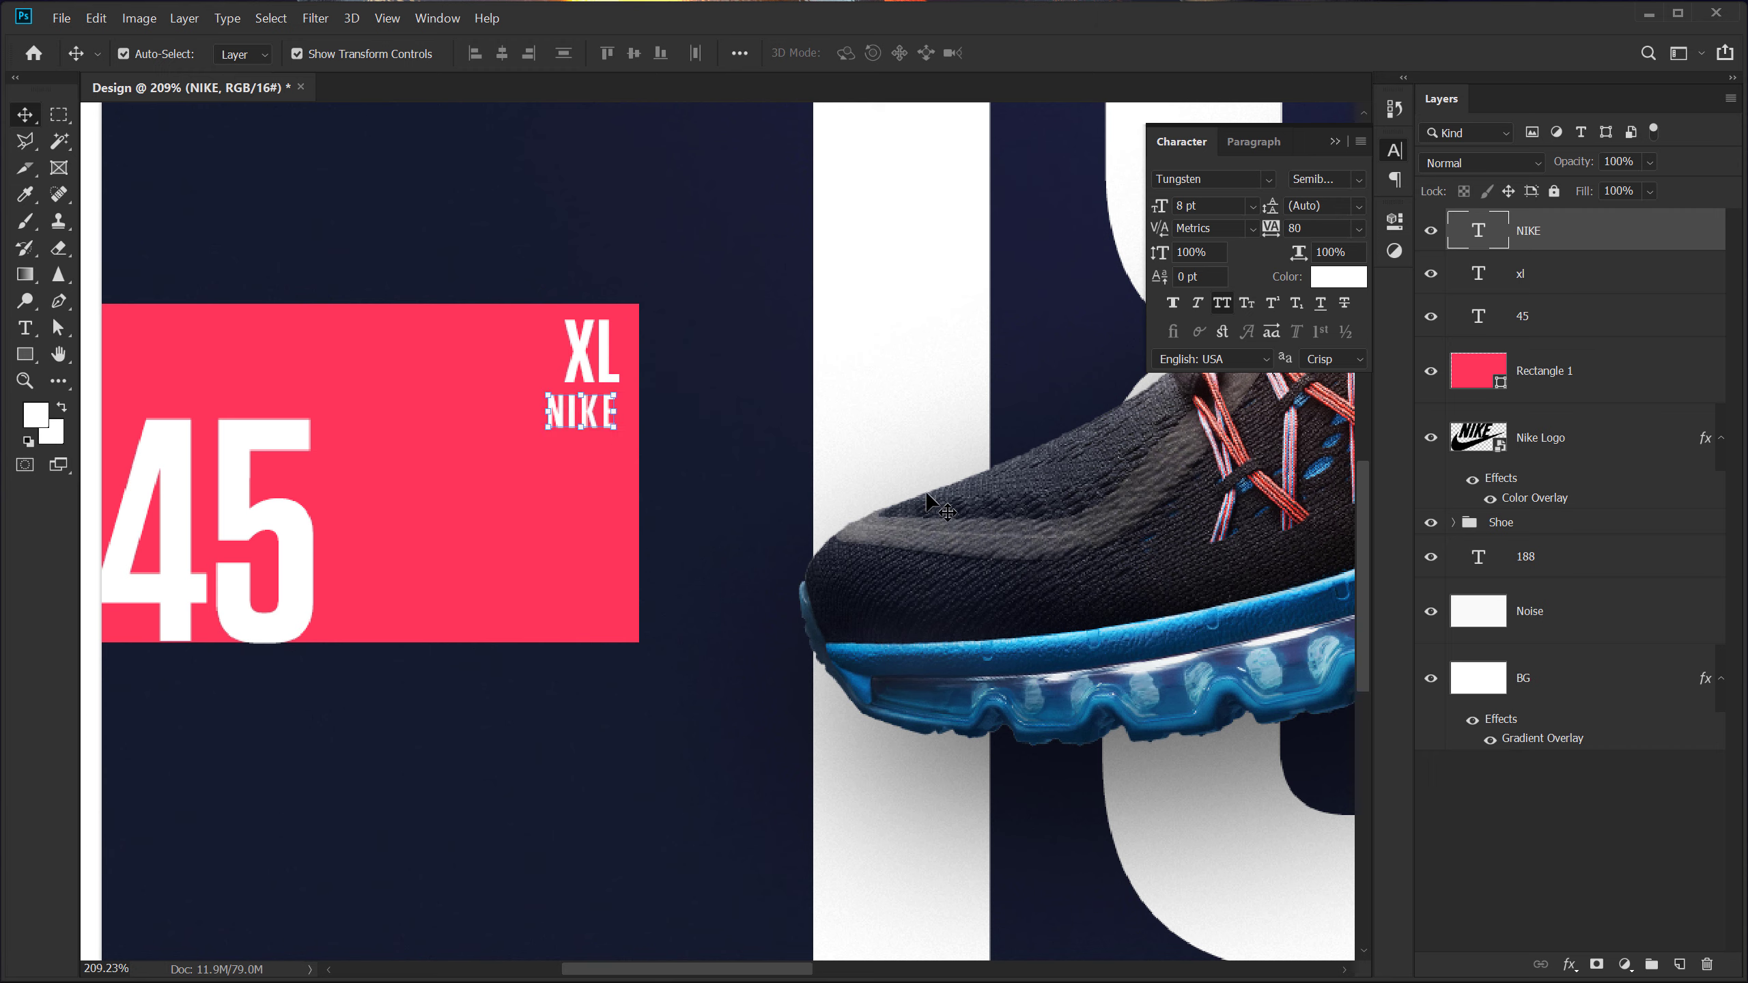
left_click(506, 737)
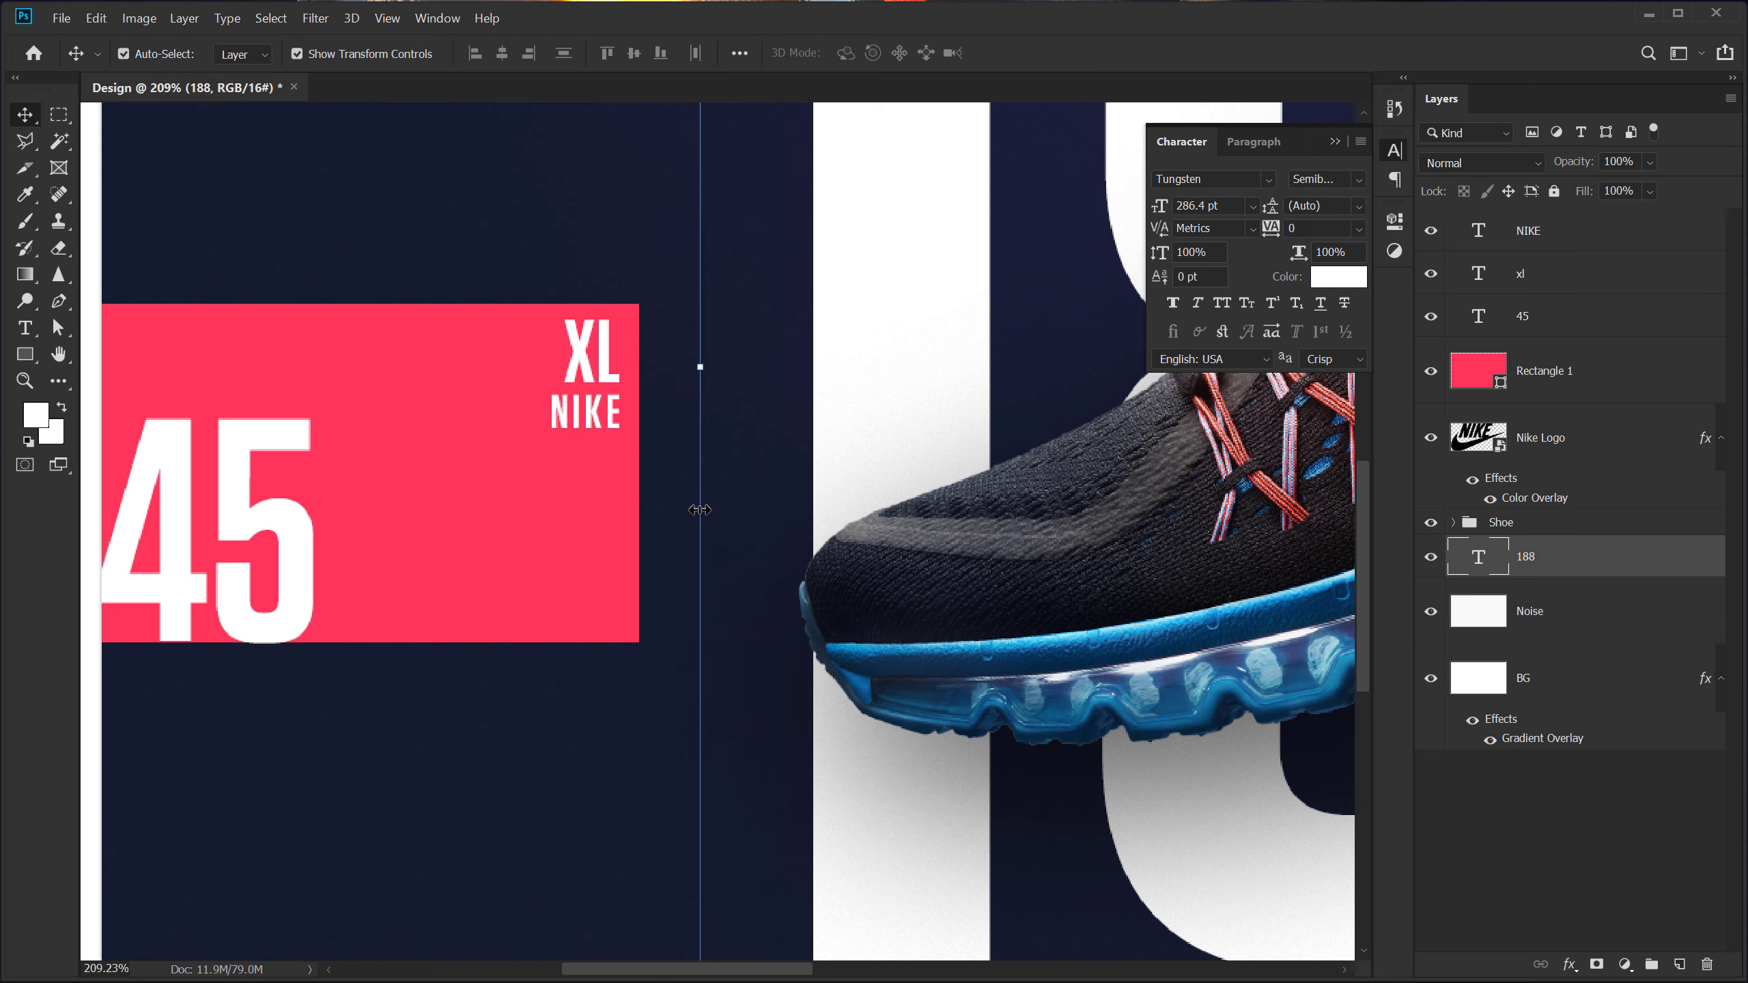
left_click(605, 413)
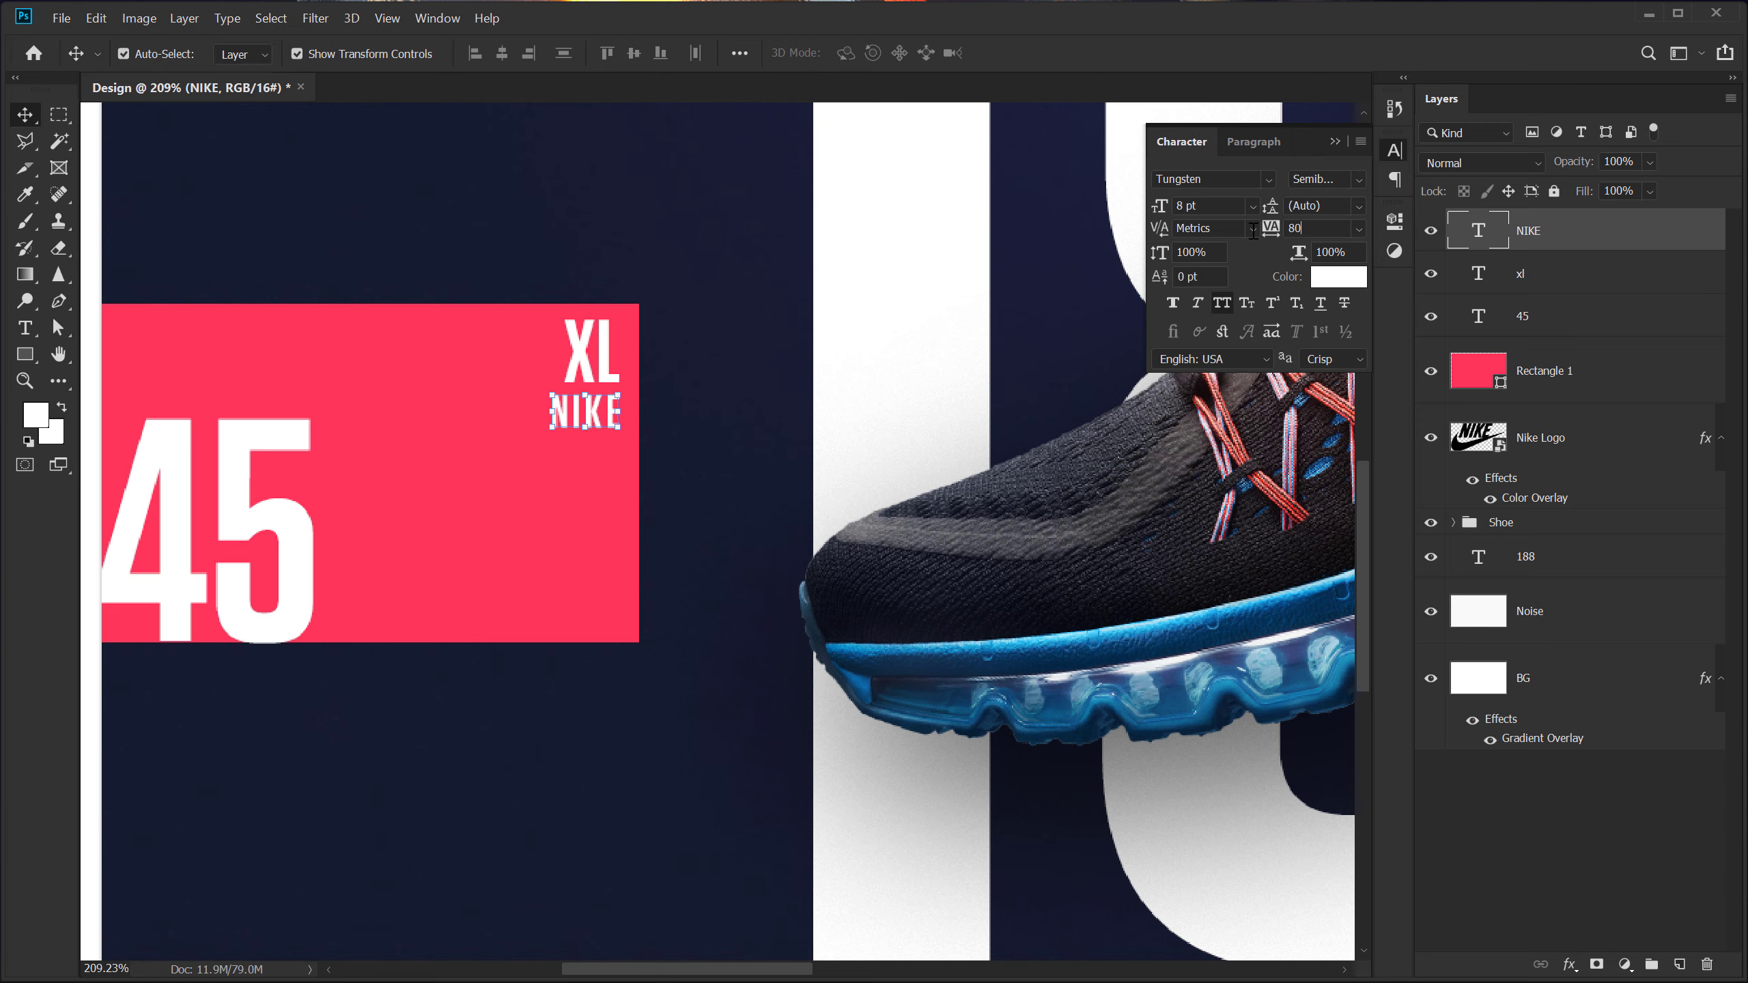
type("50")
key("Return")
key("Right")
key("Right")
key("Right")
key("Right")
Lock the Noise and BG layers
left_click(454, 755)
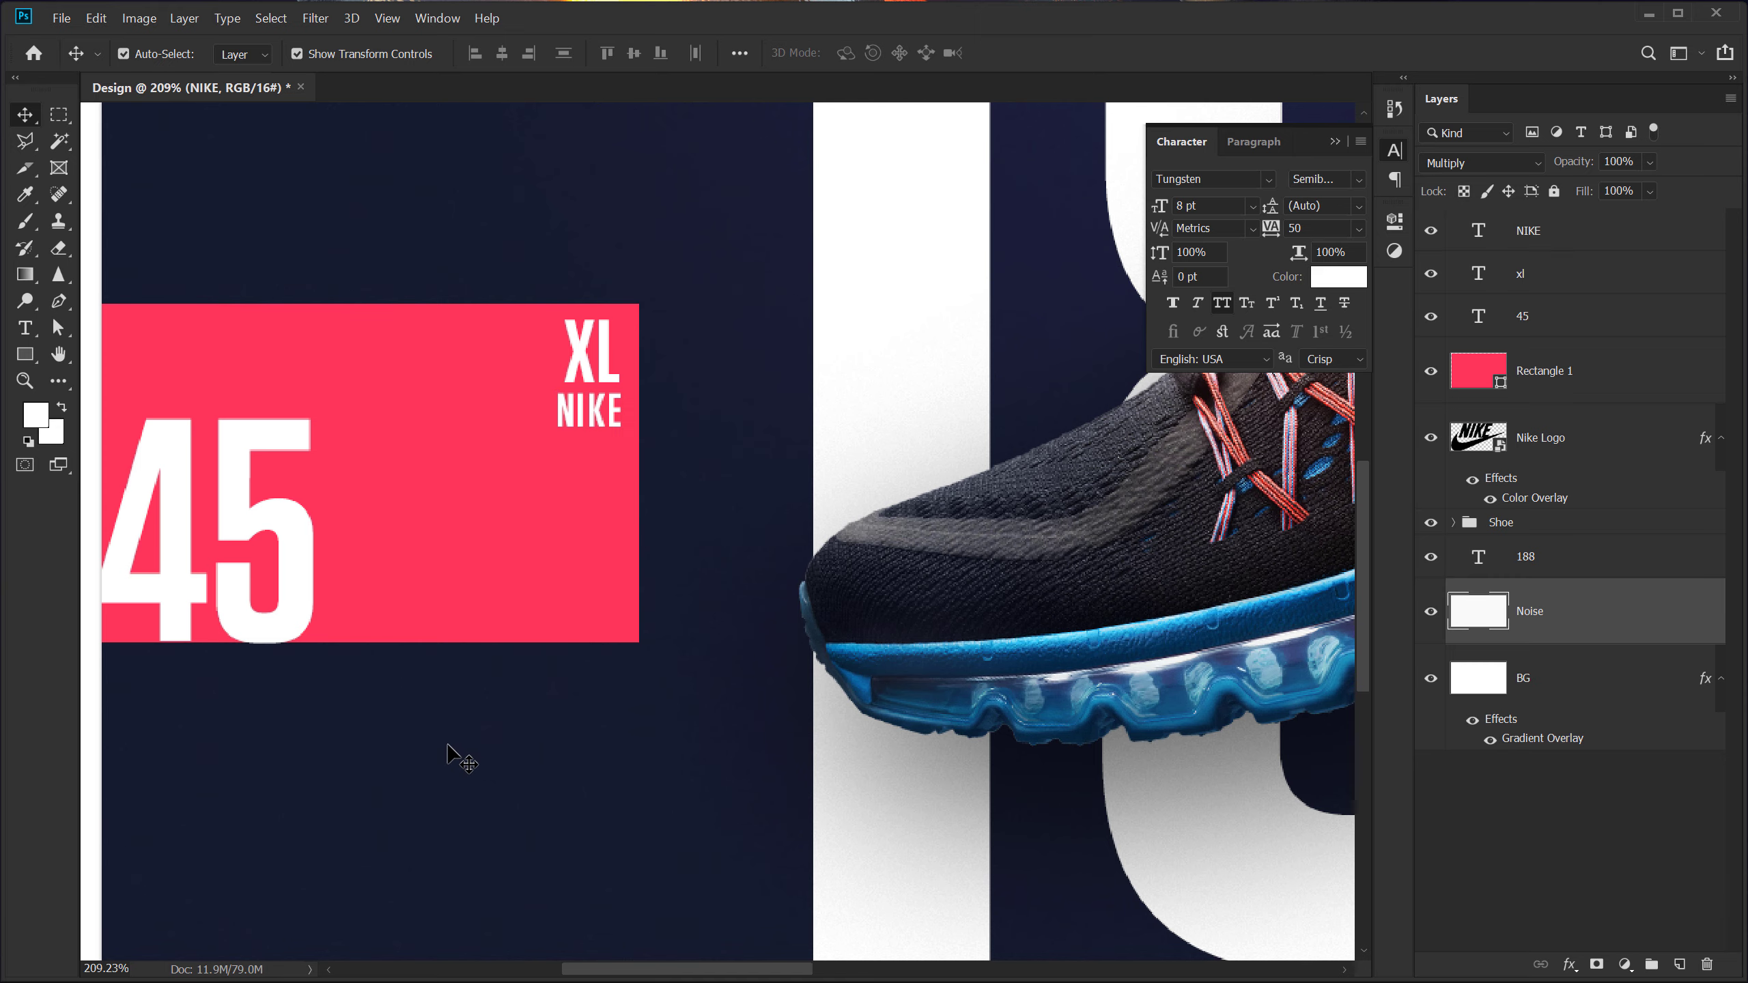
scroll(453, 593, "down", 4)
scroll(705, 548, "down", 2)
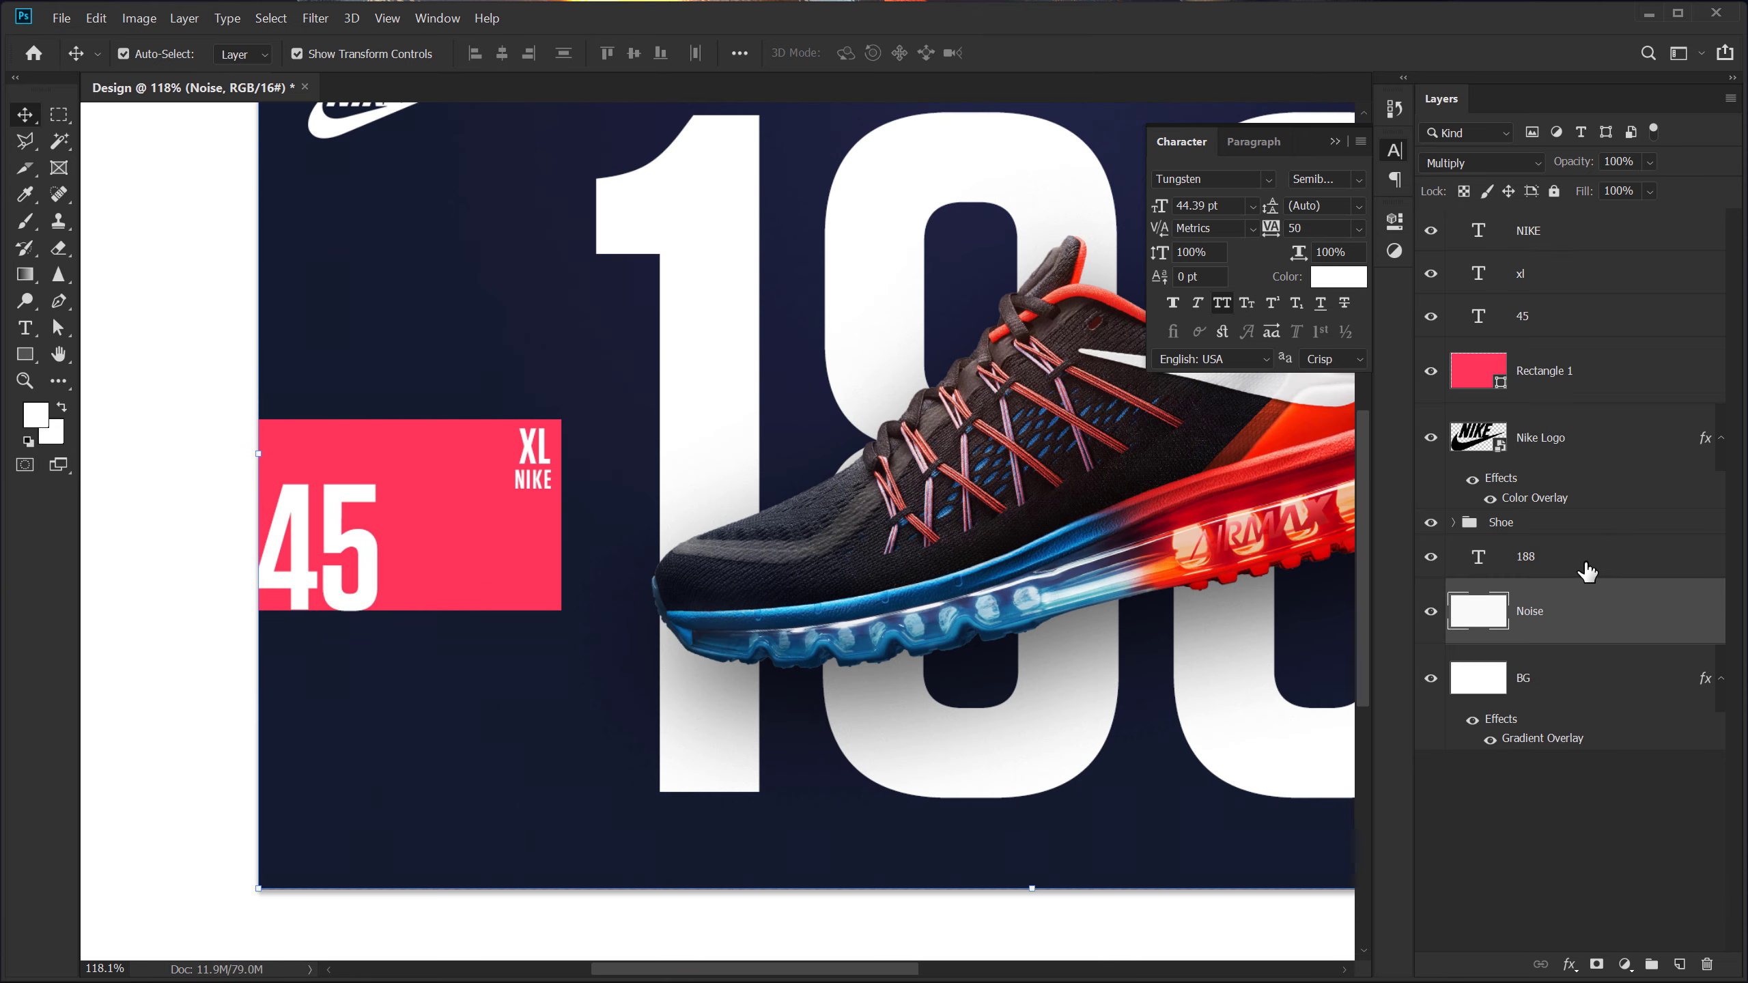
left_click(1558, 816)
left_click(1538, 651)
left_click(1542, 625, "shift")
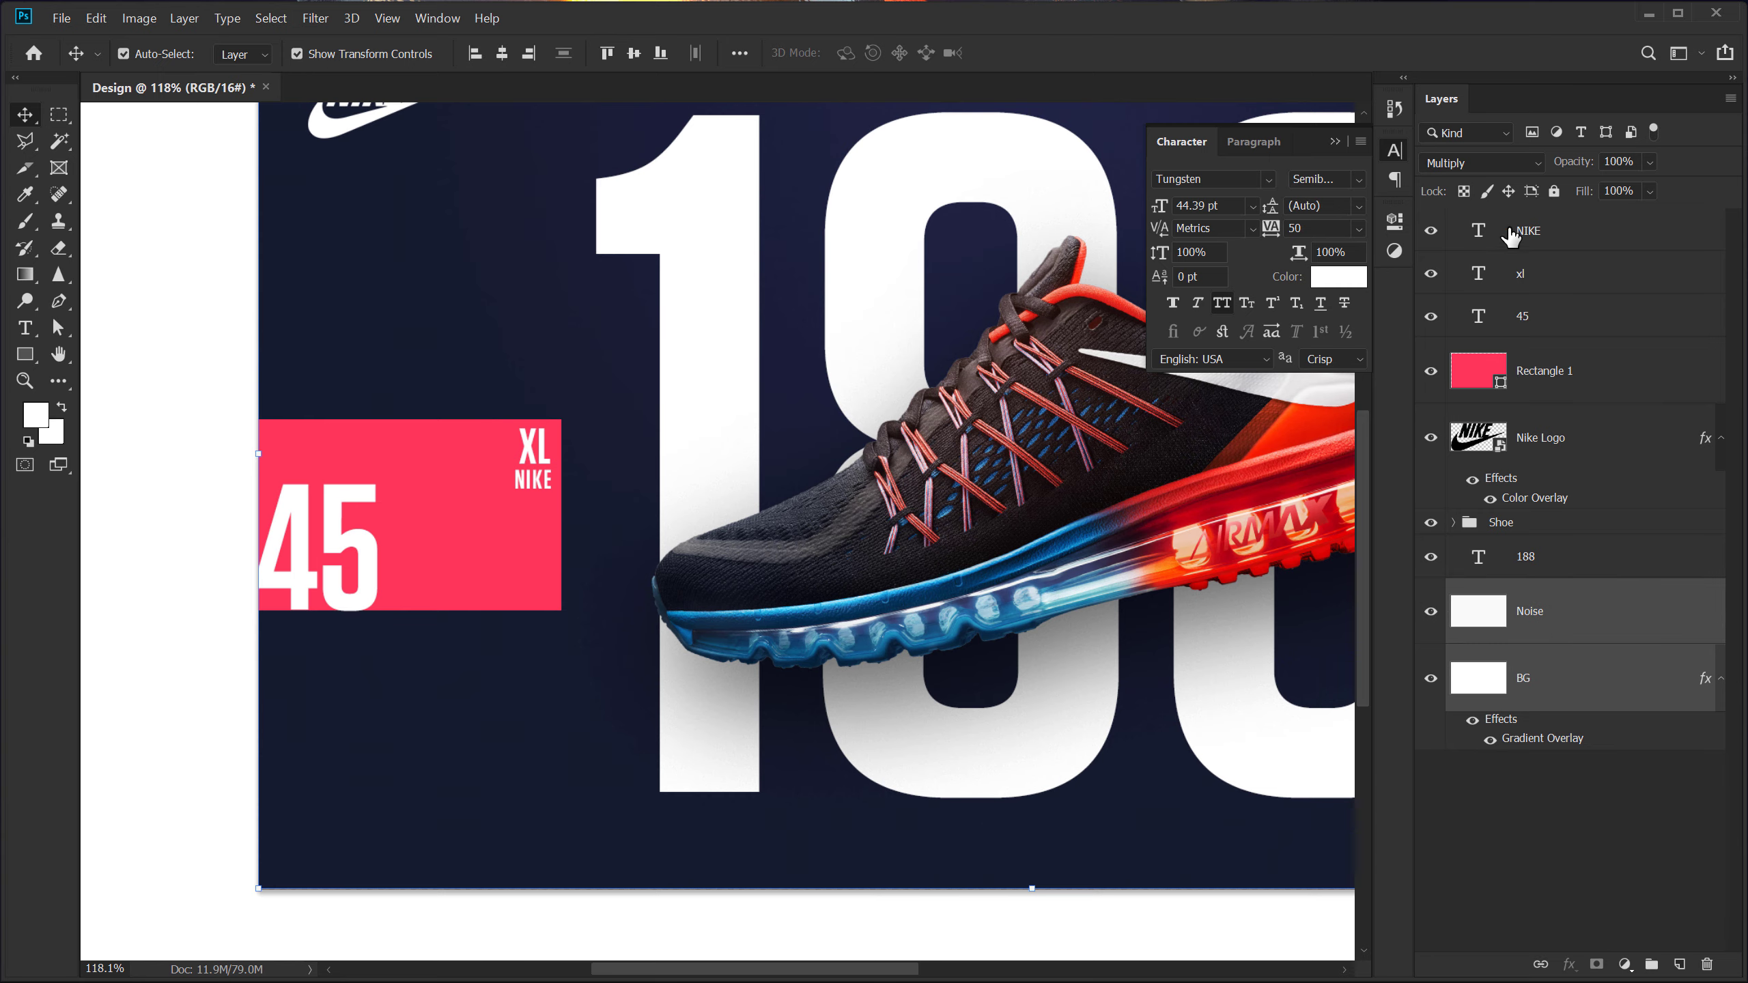
left_click(1557, 192)
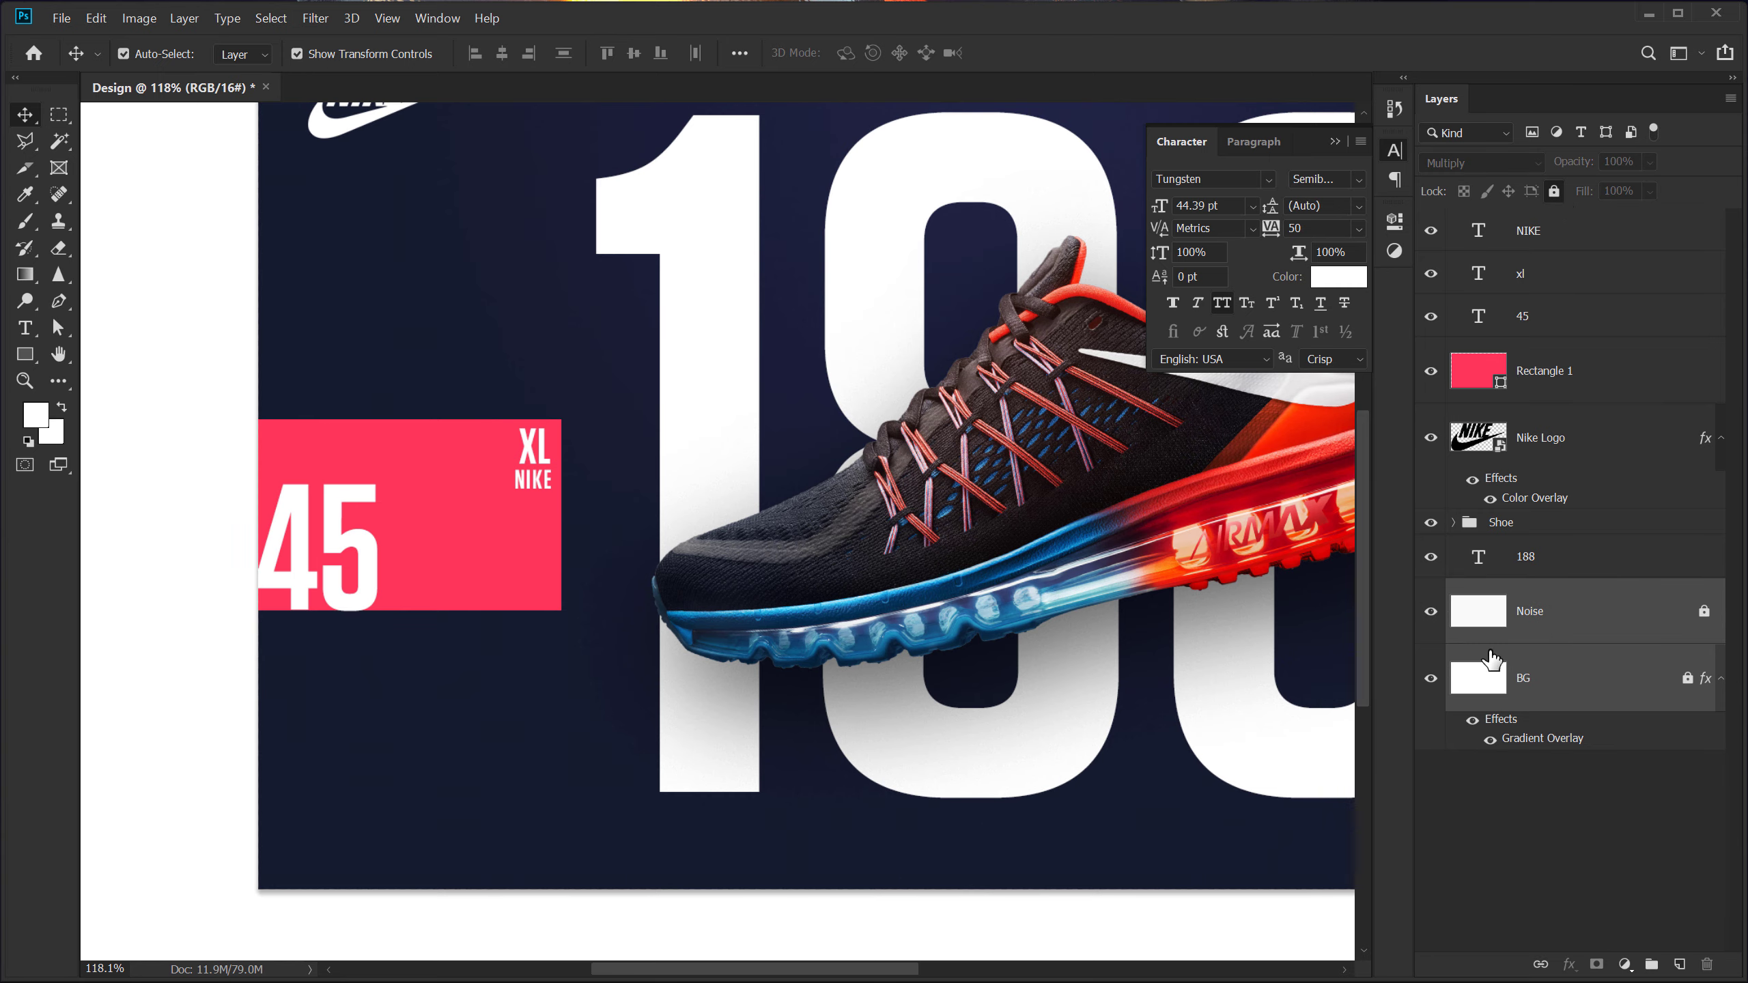
left_click(429, 722)
scroll(427, 535, "down", 2)
scroll(429, 531, "down", 1)
scroll(440, 537, "up", 6)
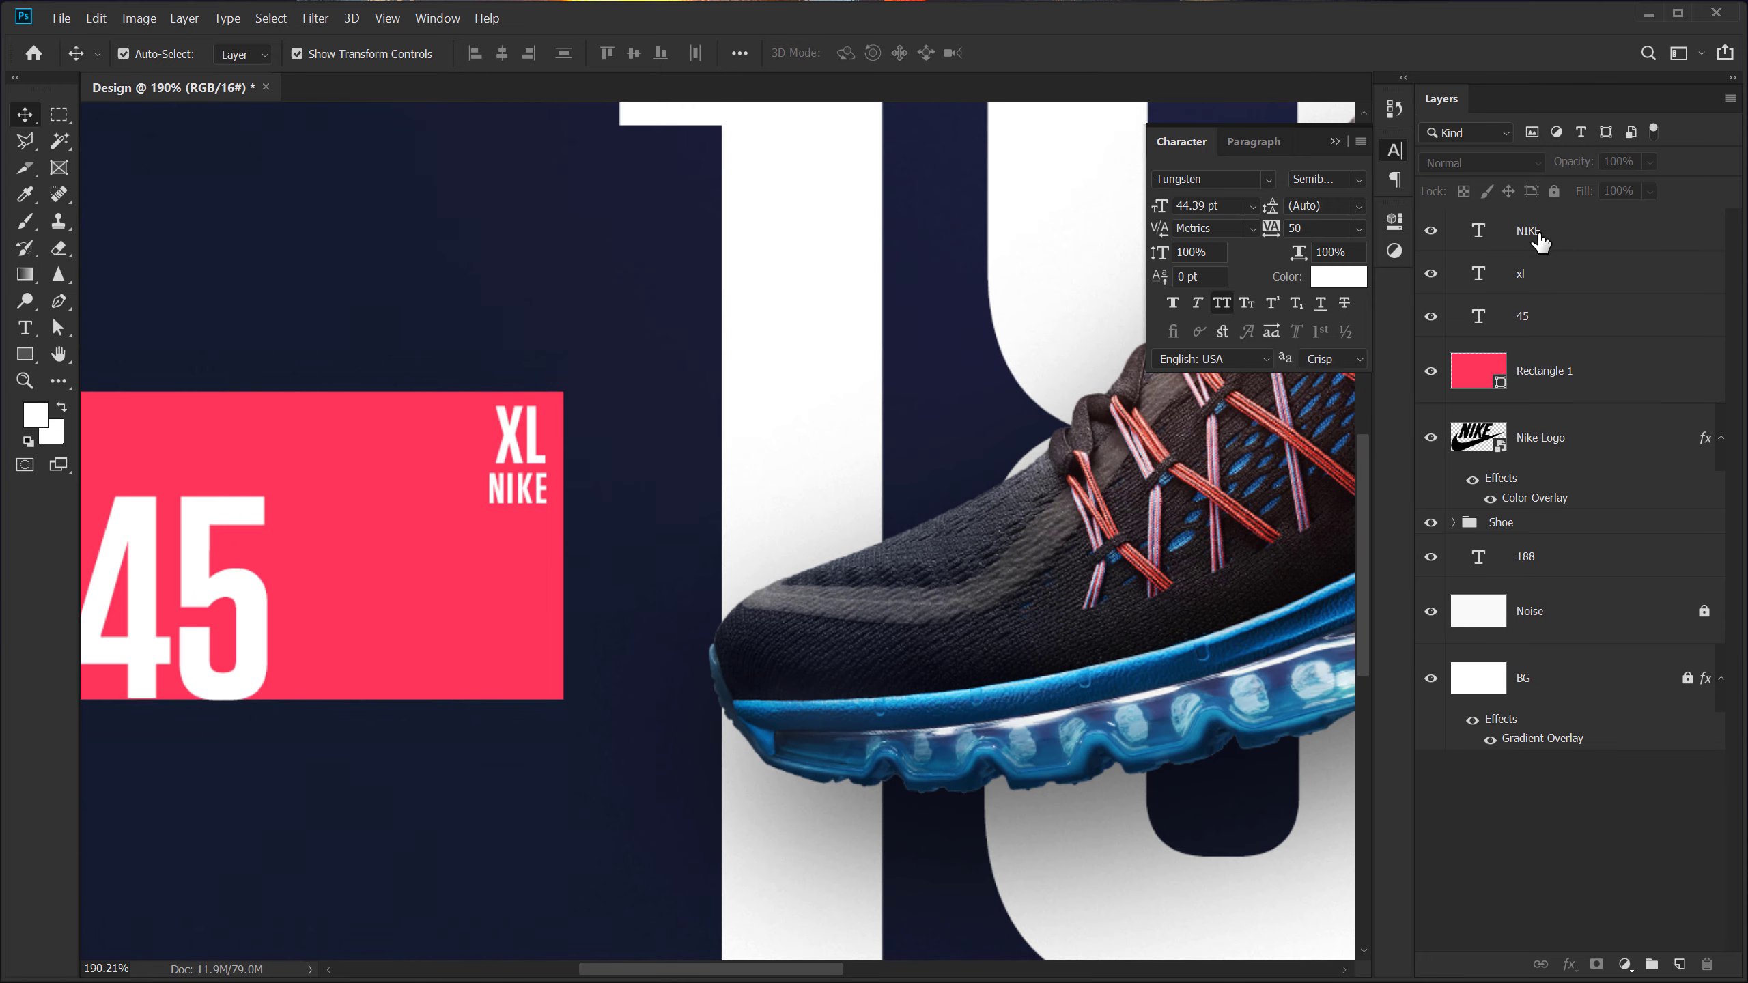
Scale the XL and NIKE labels down together to about 78%
left_click(1530, 277)
left_click(1529, 314, "shift")
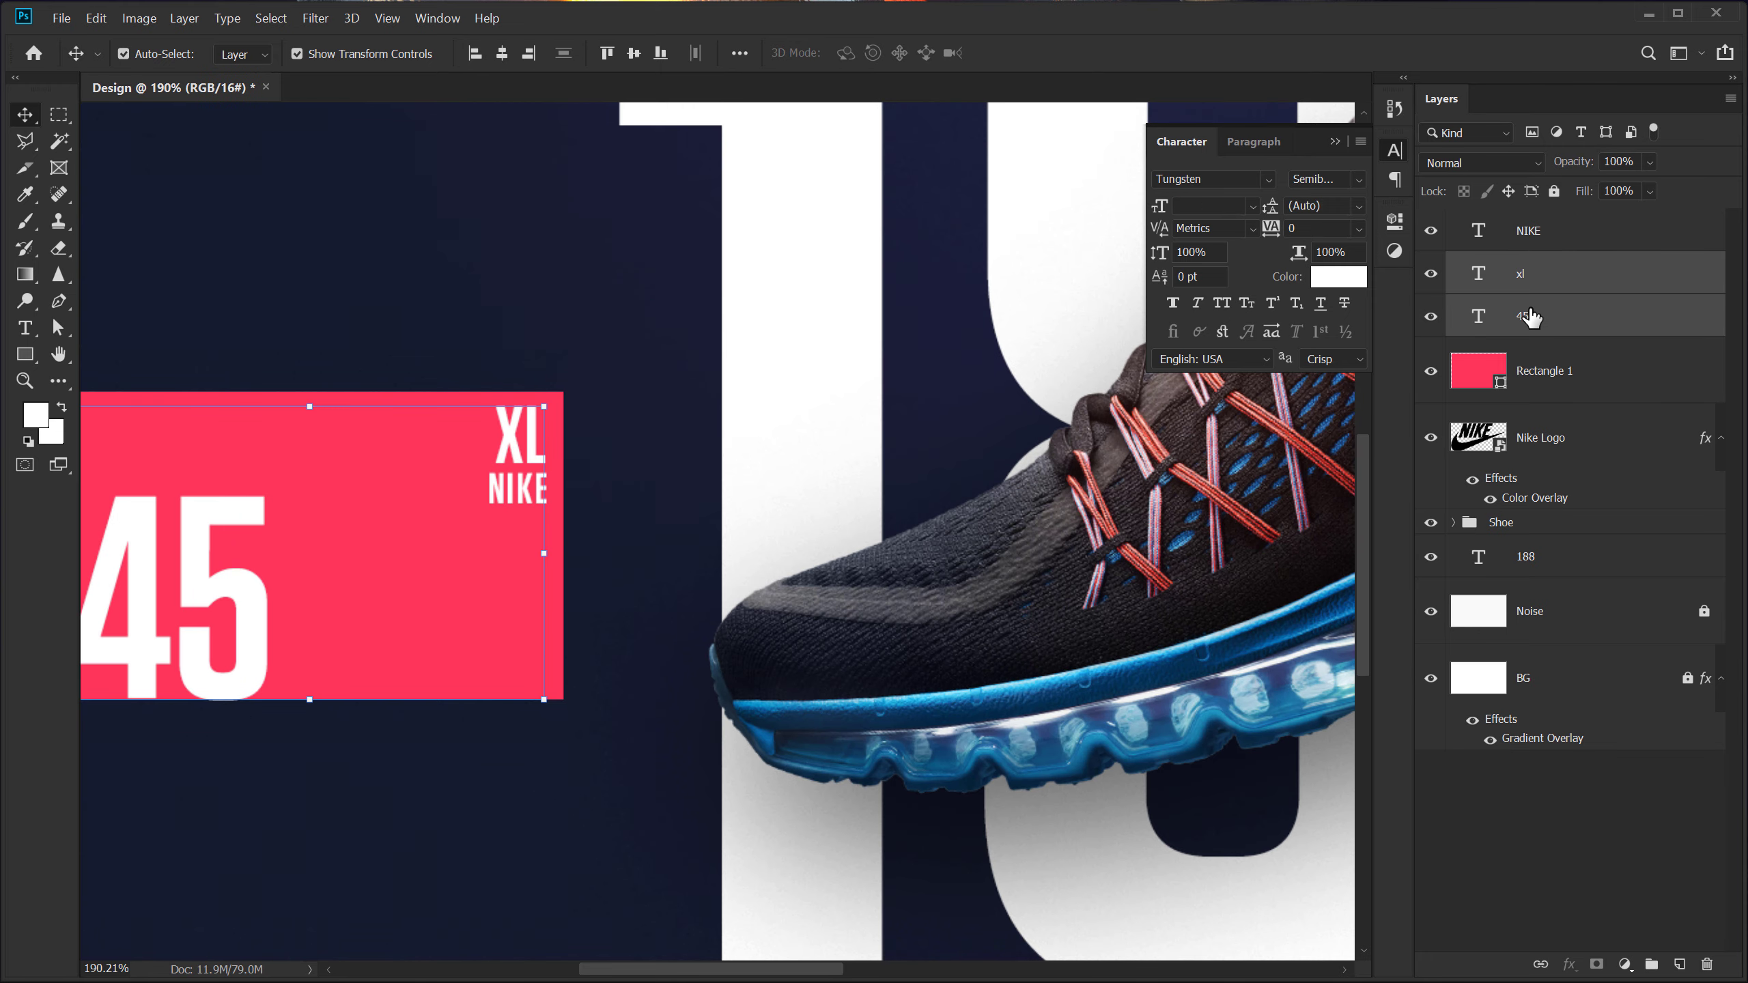
left_click(1542, 317)
left_click(1531, 231)
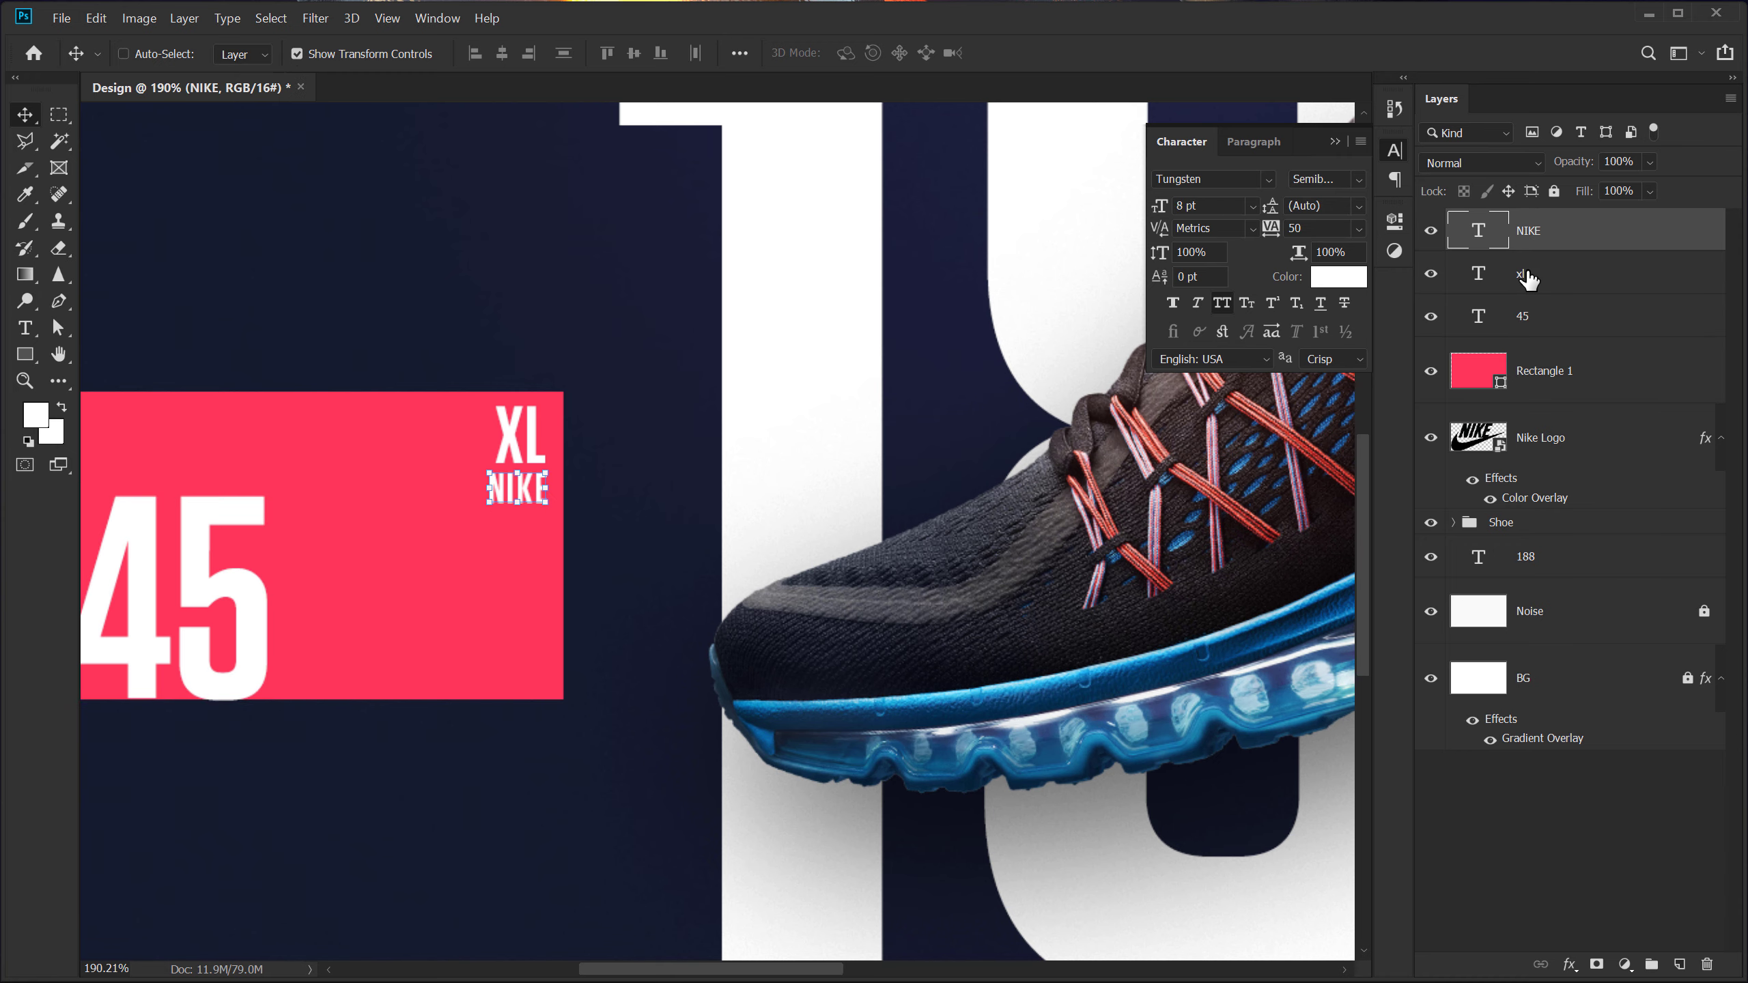
left_click(1528, 273, "ctrl")
key("ctrl+t")
scroll(515, 494, "up", 3, "alt")
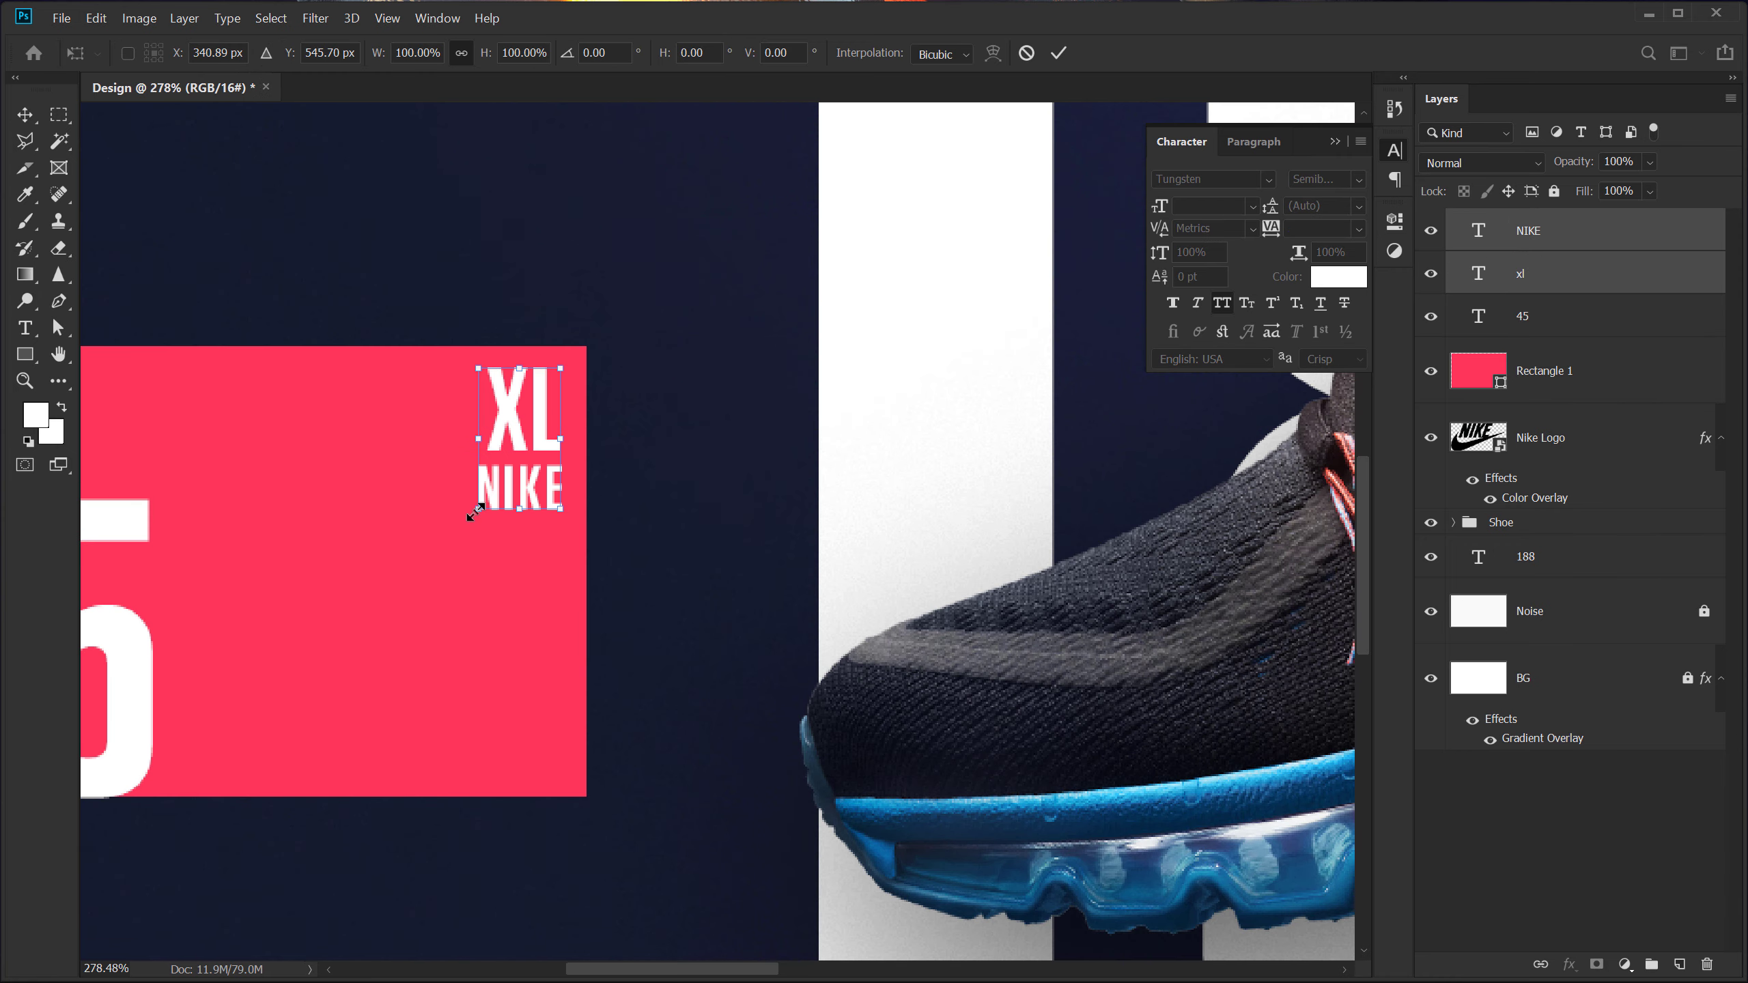
left_click_drag(474, 512, 495, 480)
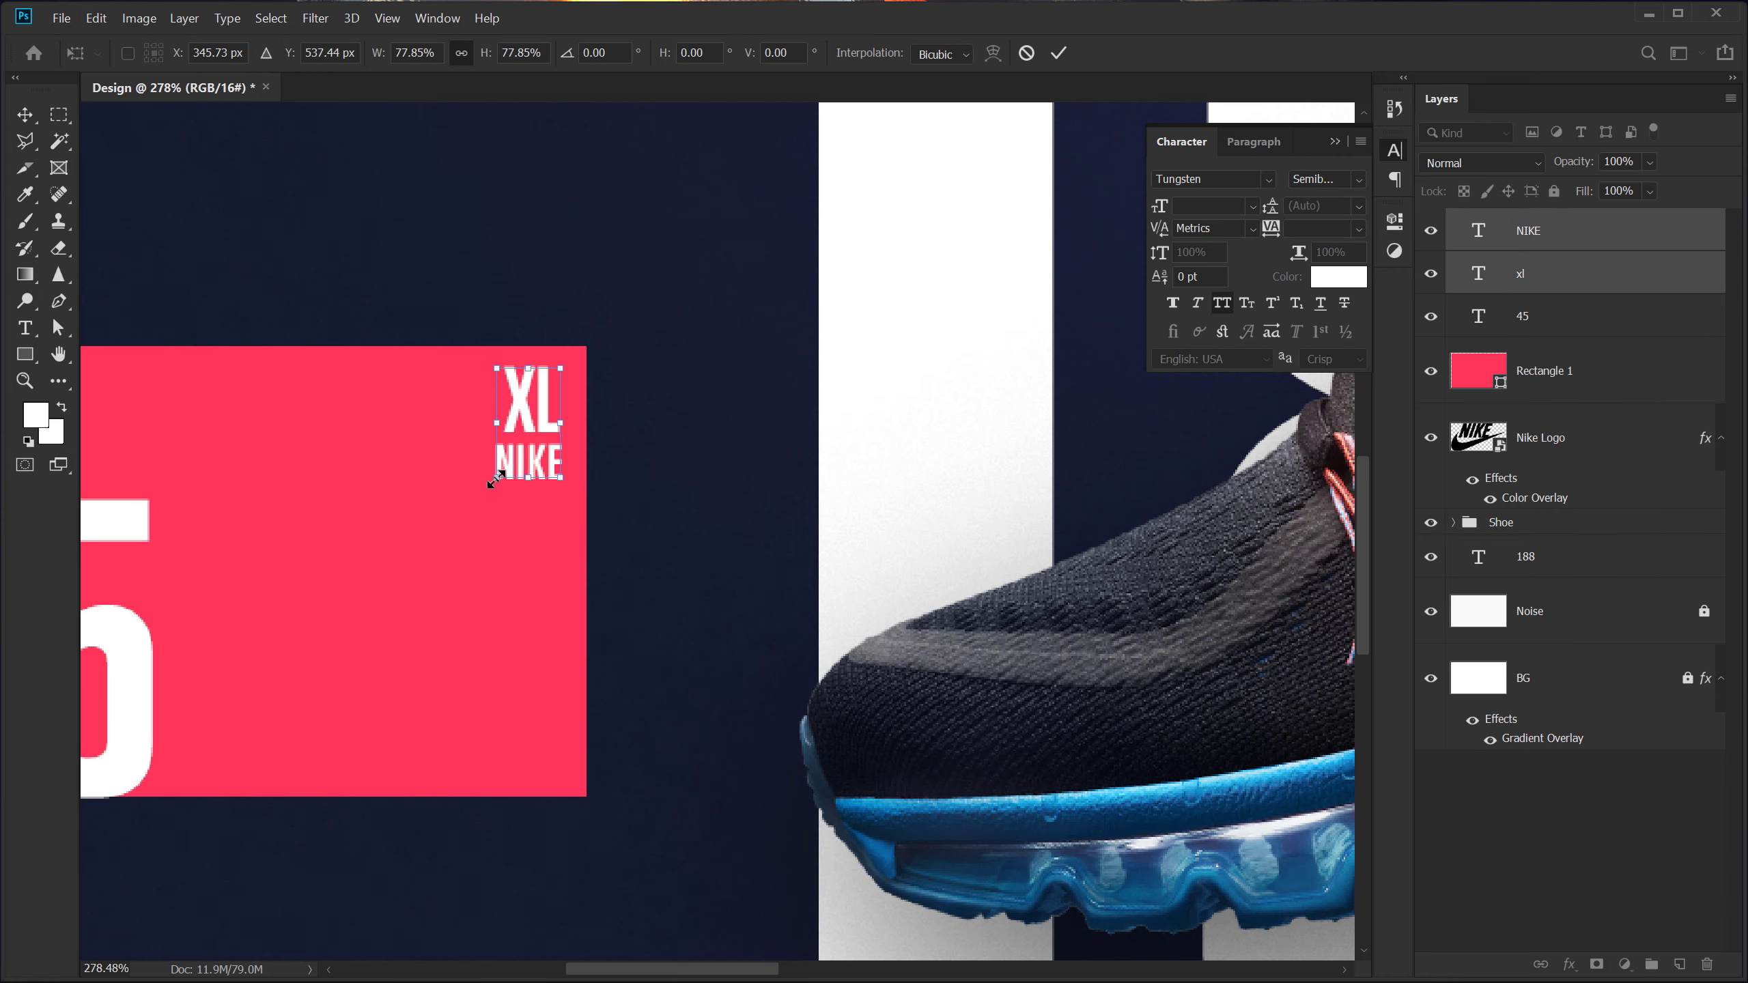
key("Return")
Lock the 188 number layer
left_click(749, 332)
scroll(655, 363, "down", 5)
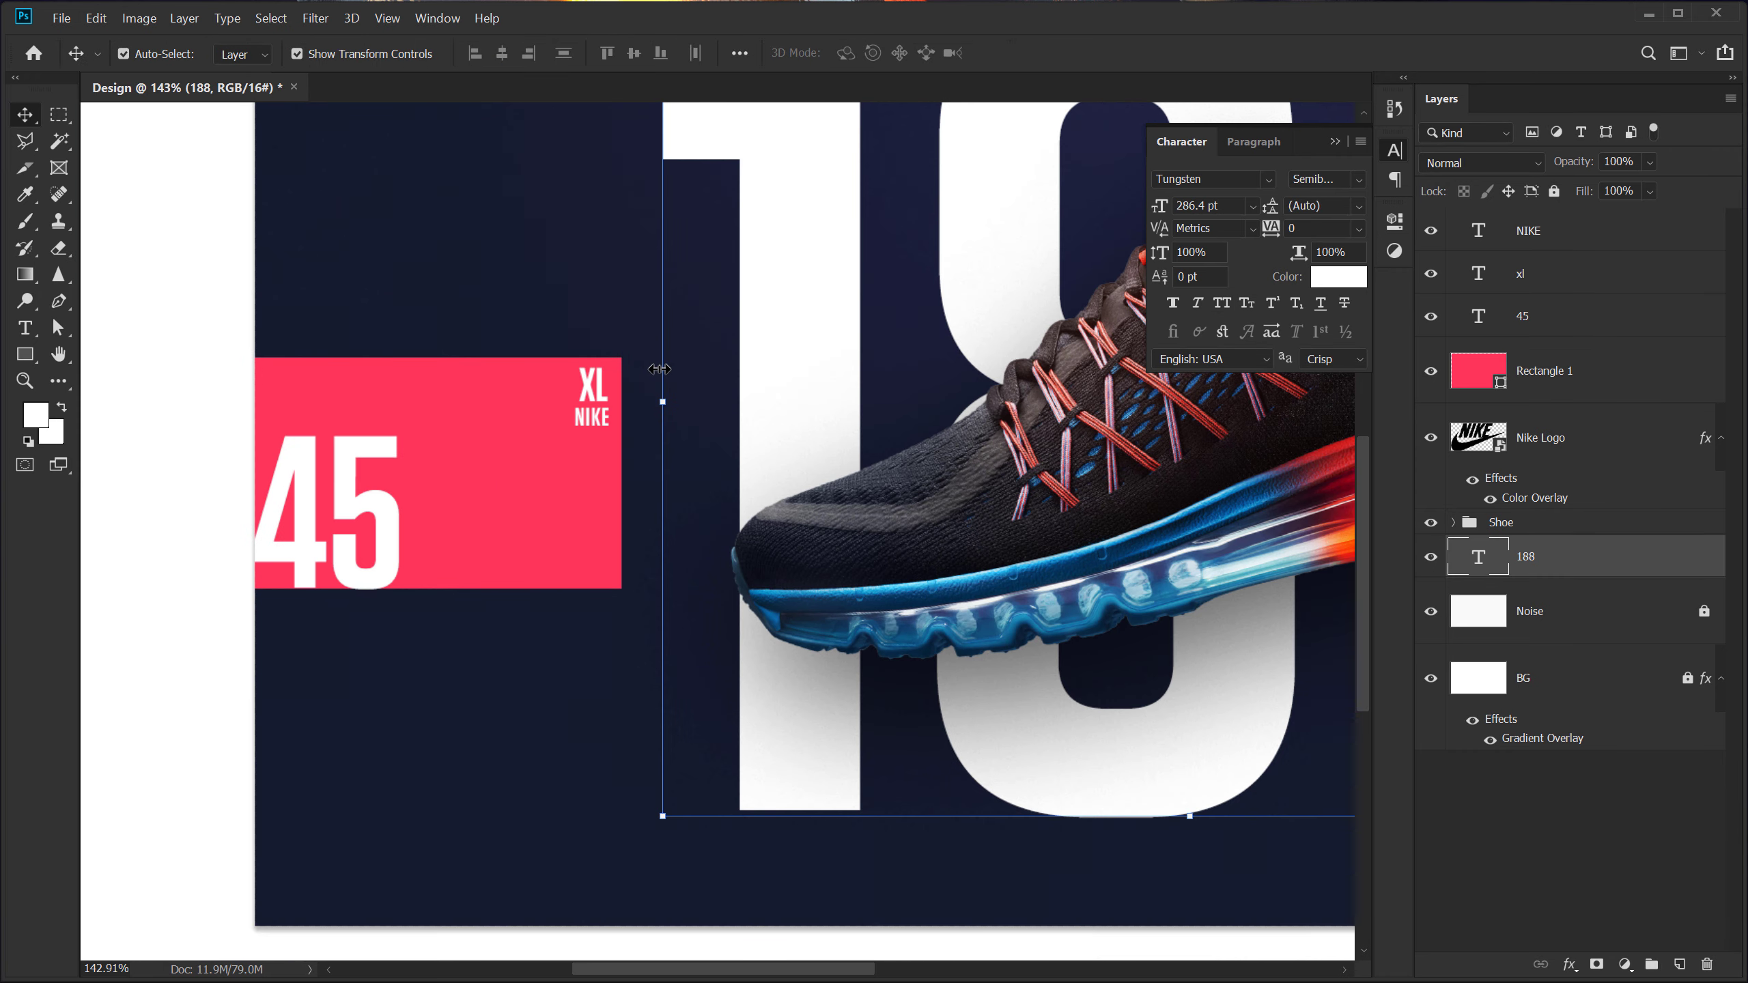
scroll(598, 511, "up", 3)
scroll(597, 512, "right", 3)
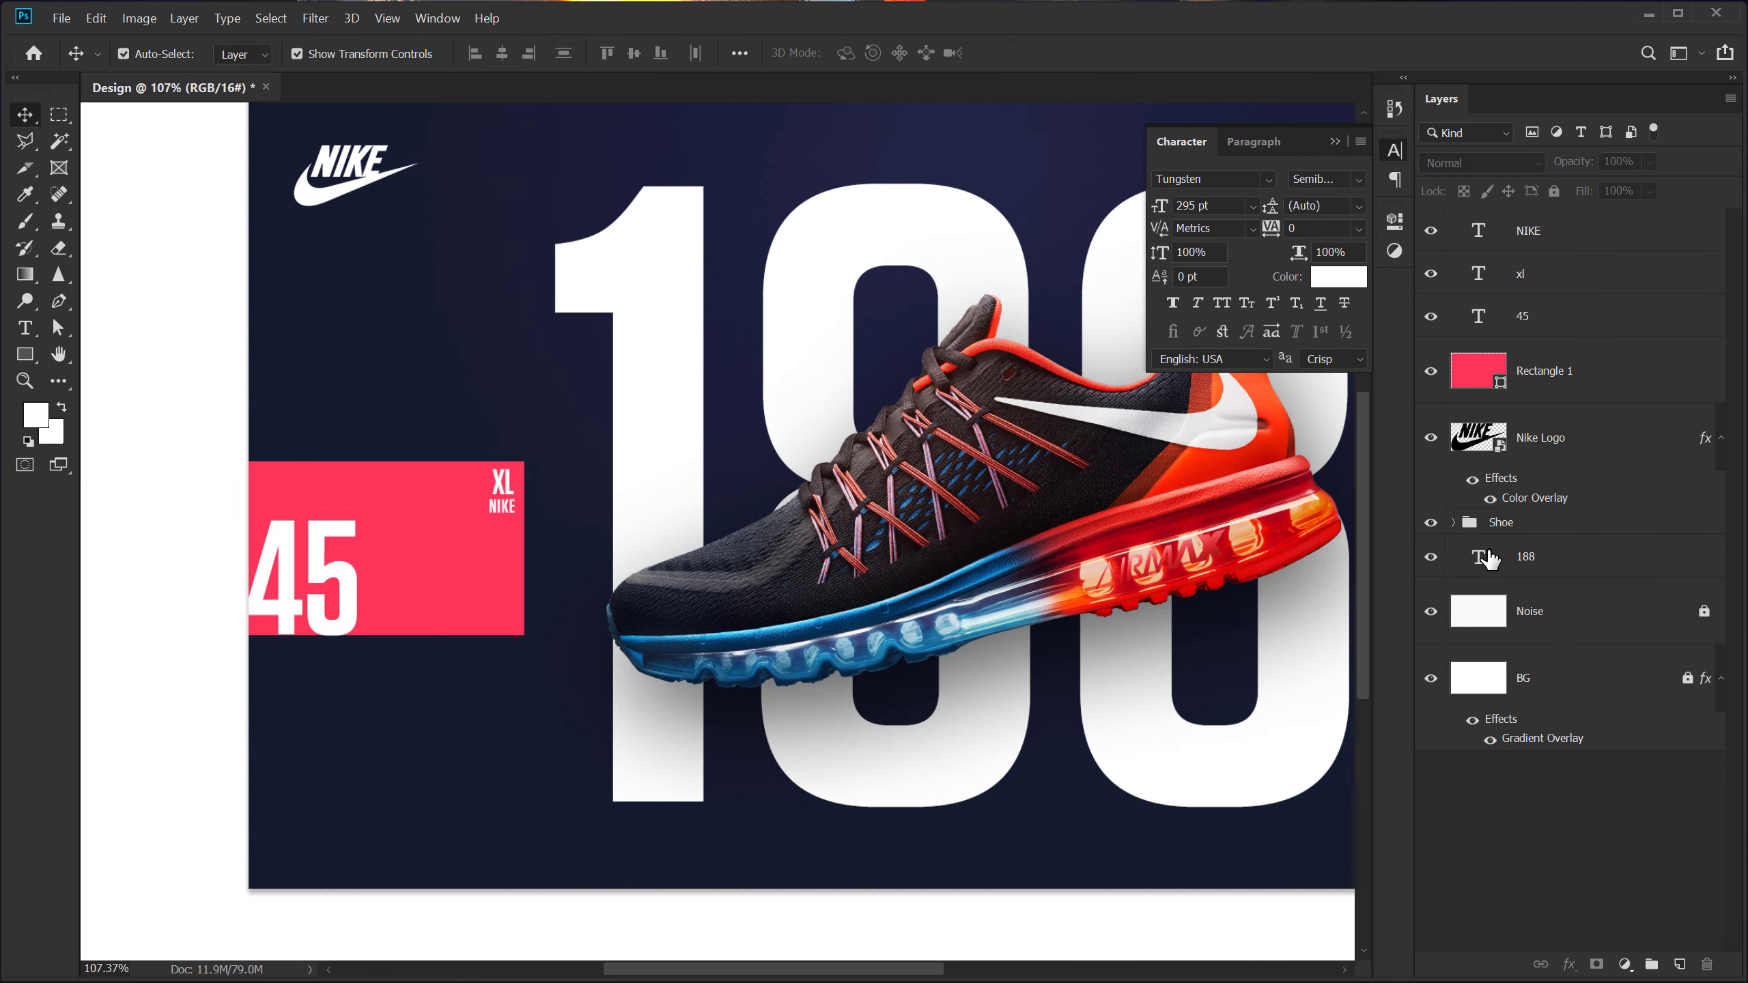
left_click(1554, 192)
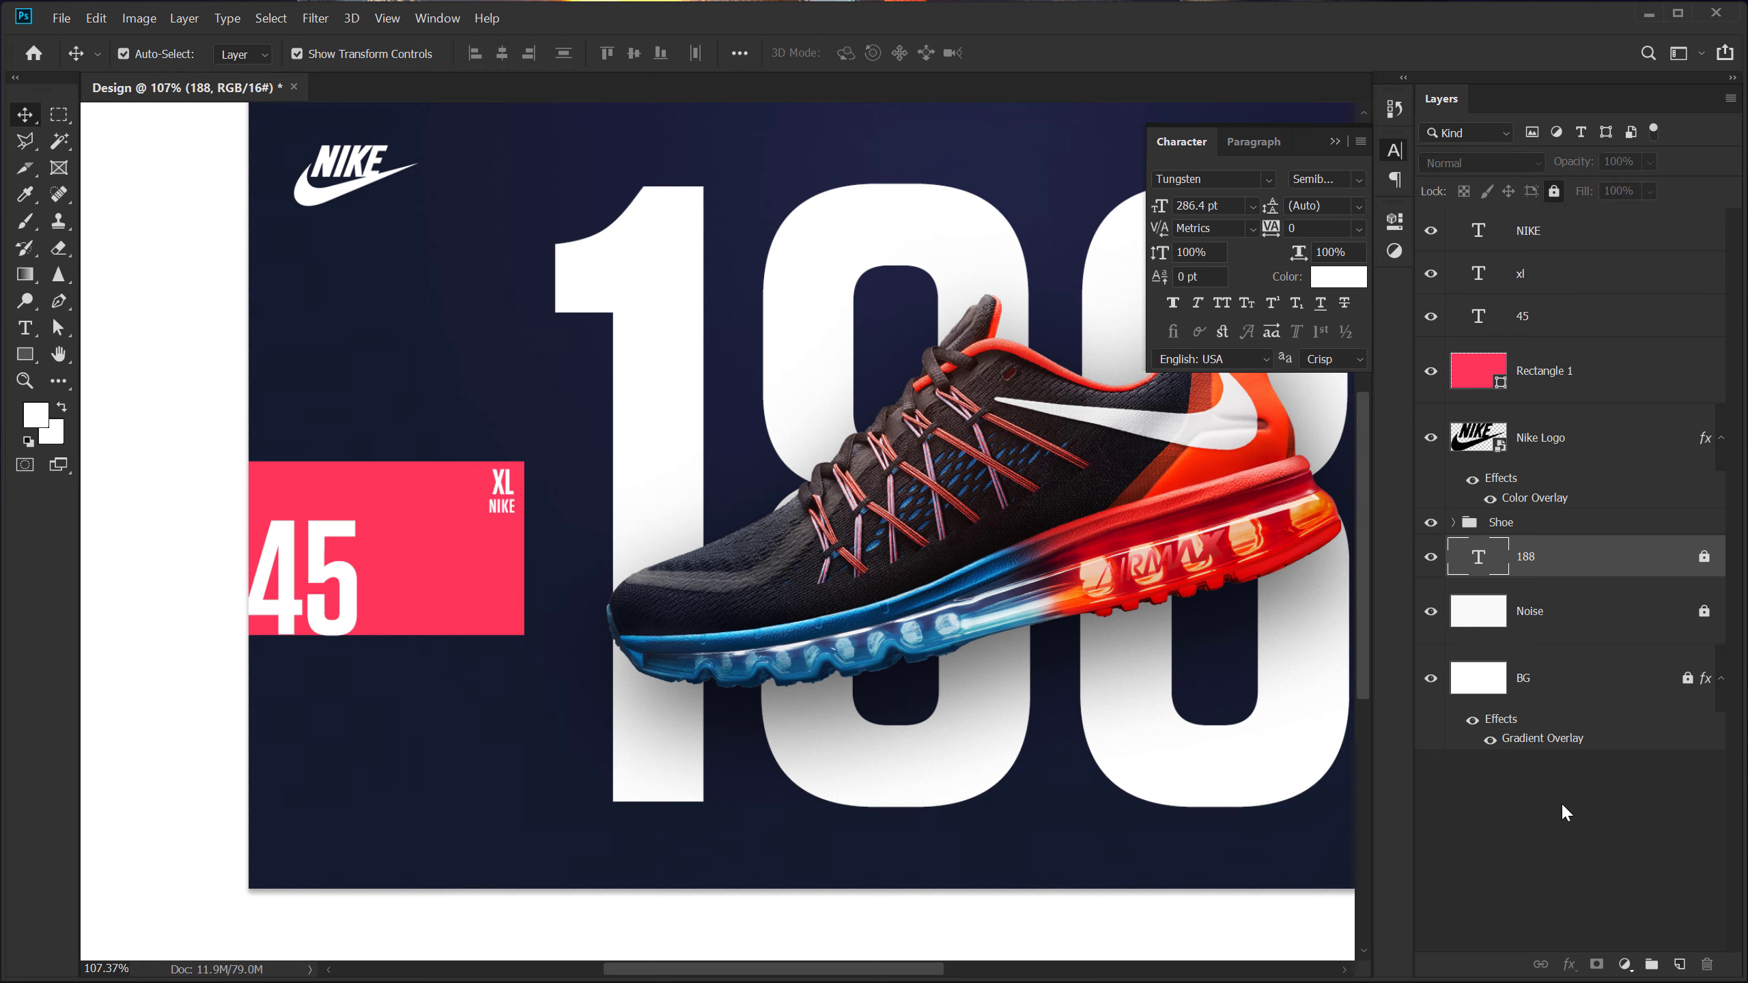
left_click(1562, 814)
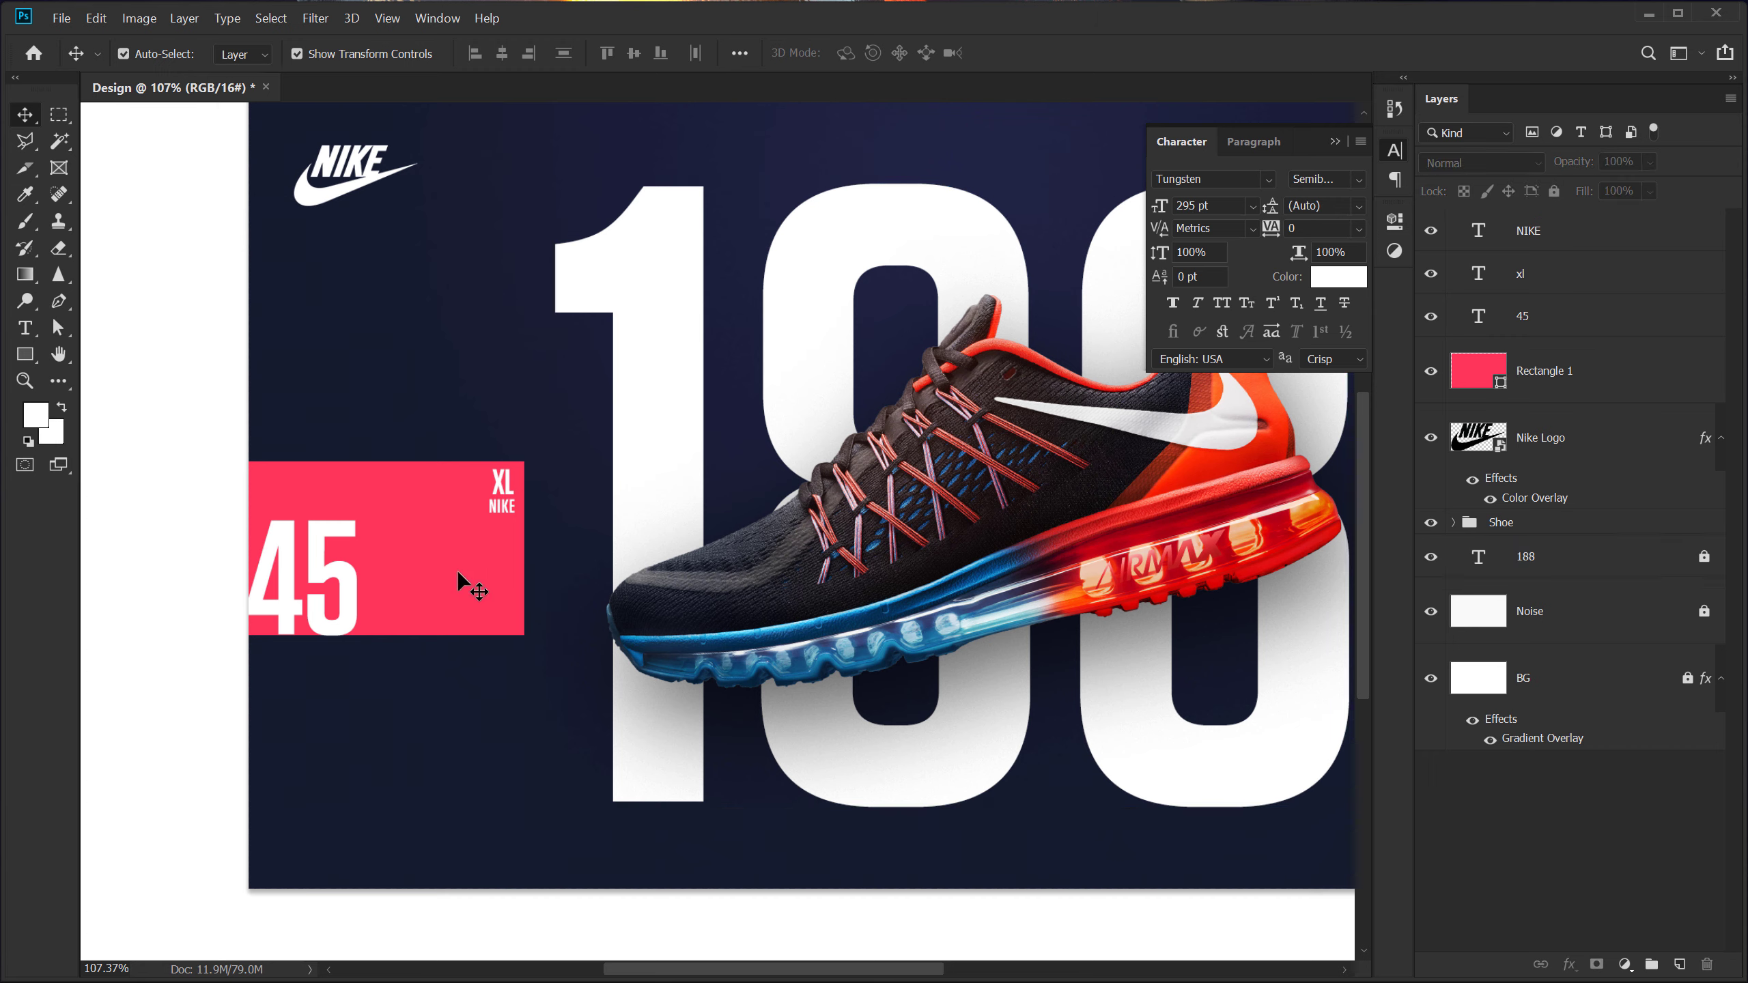
left_click(1553, 372)
Group NIKE, XL, 45 and Rectangle 1 into a group named Redbox
left_click(1551, 249, "shift")
key("ctrl+g")
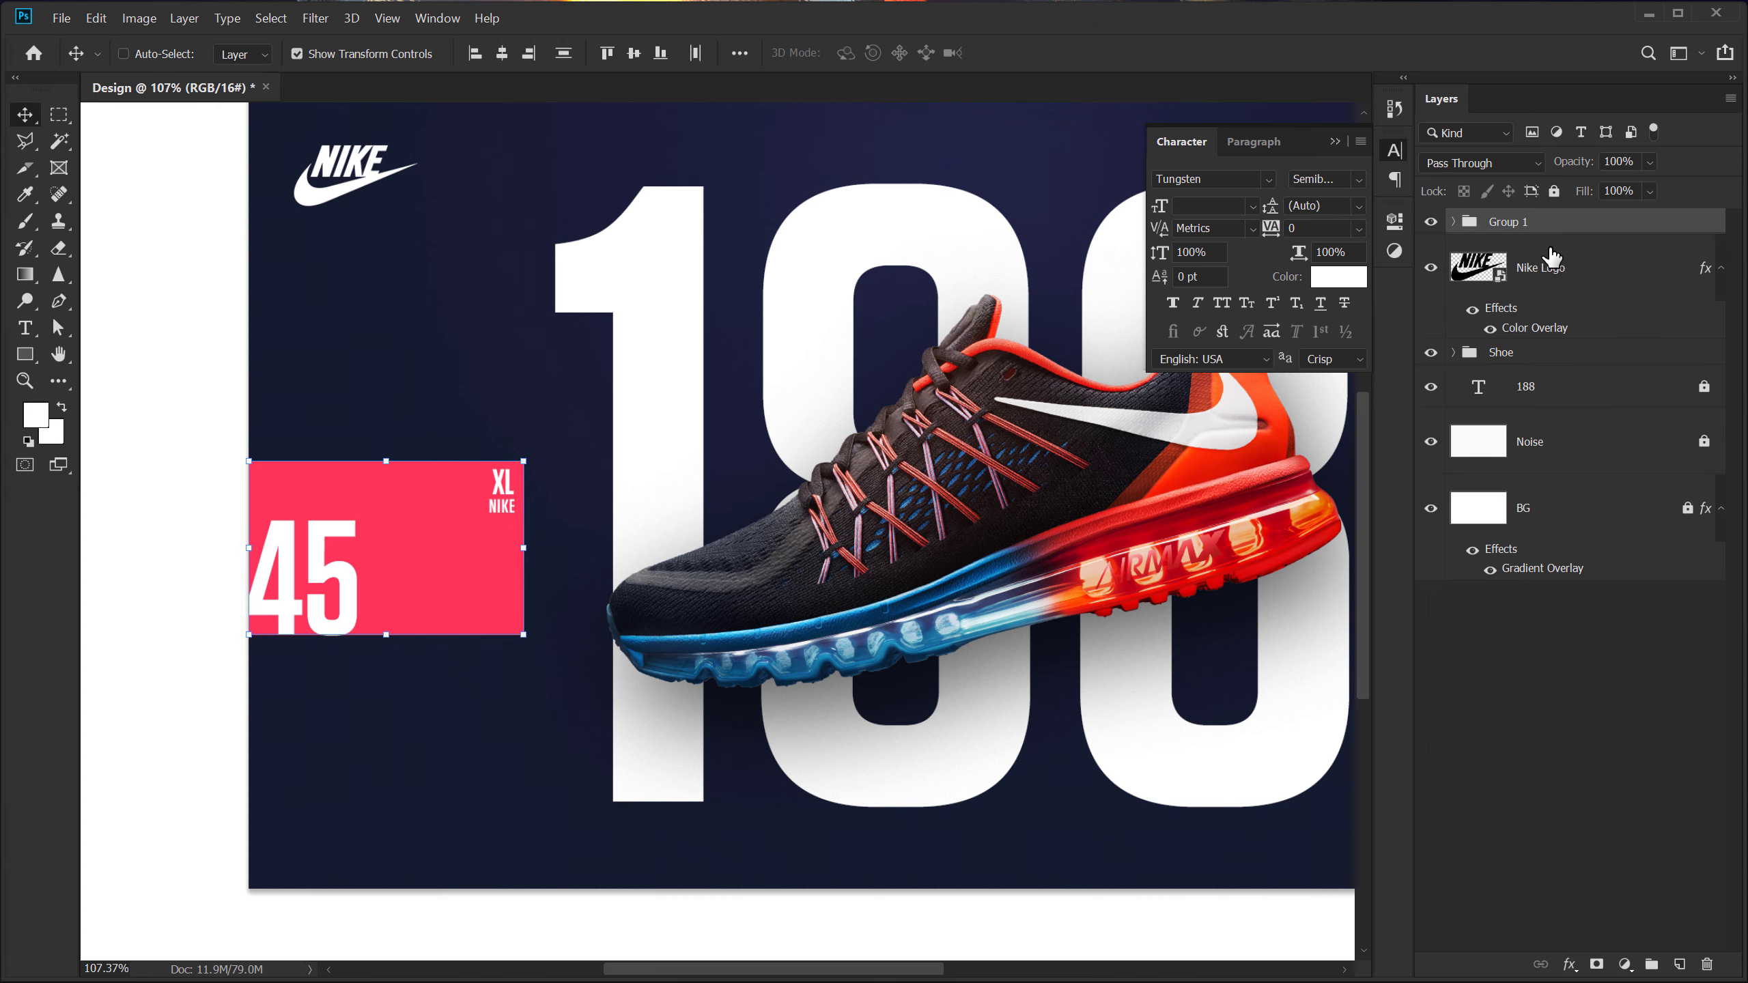
double_click(1504, 219)
type("rE")
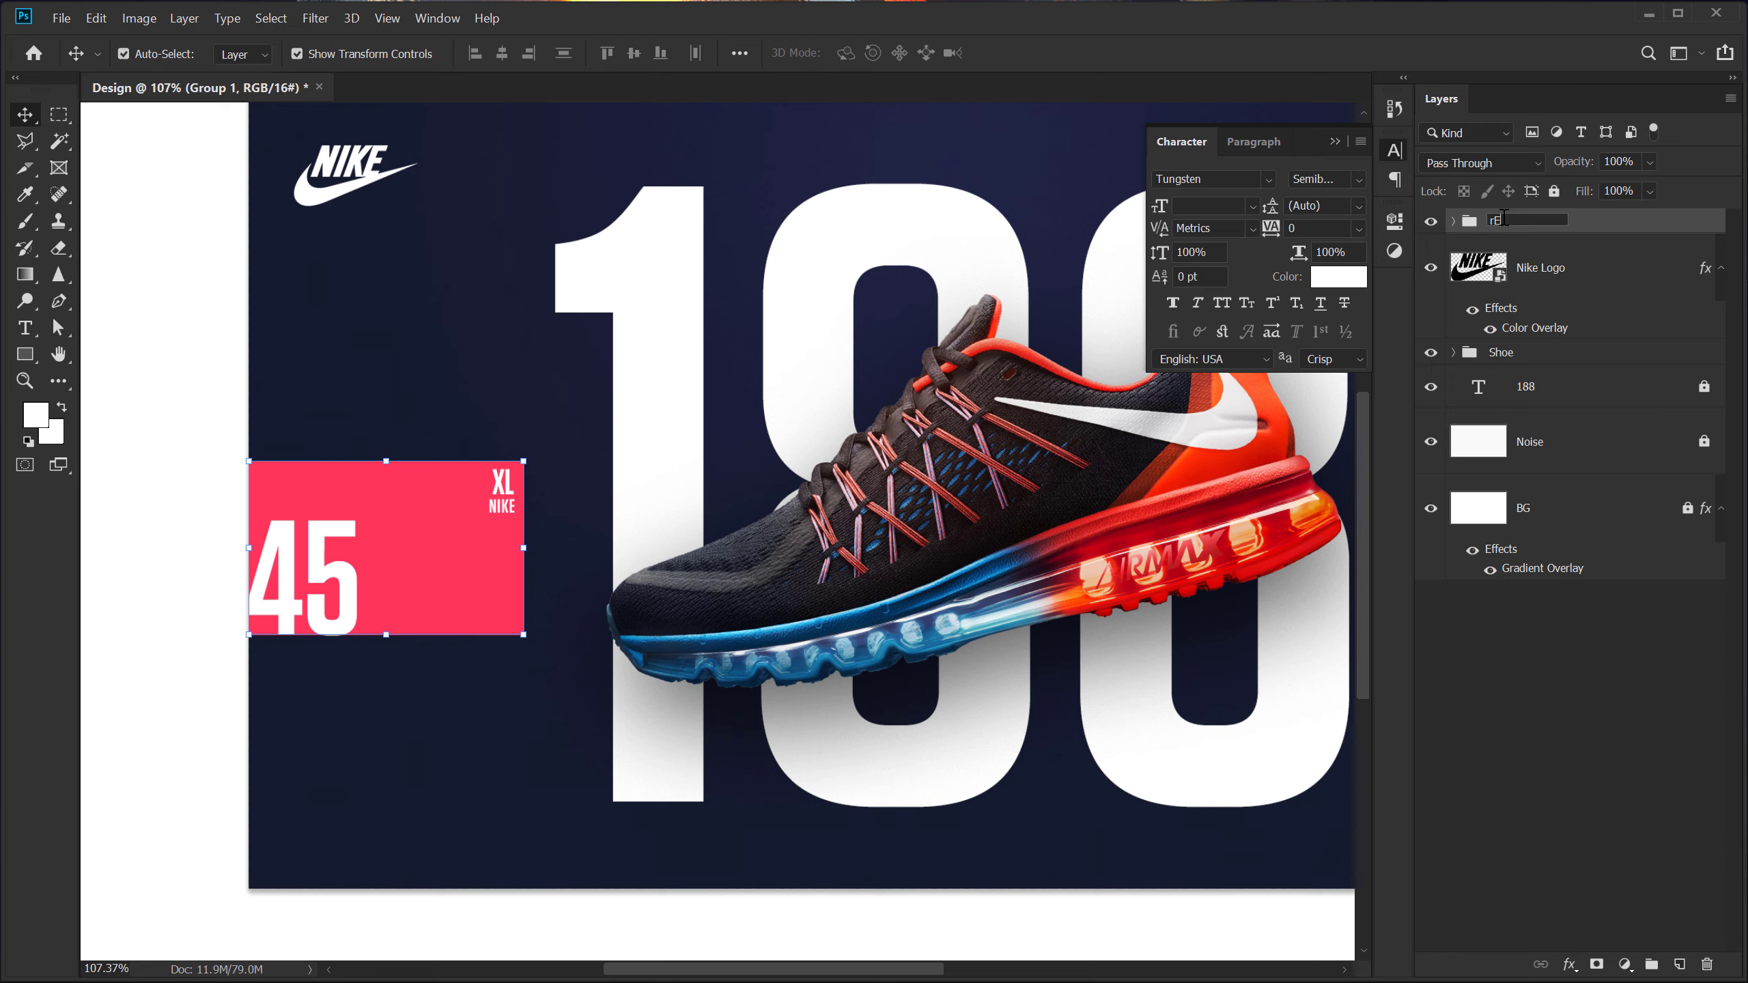
type("D bOX")
key("Tab")
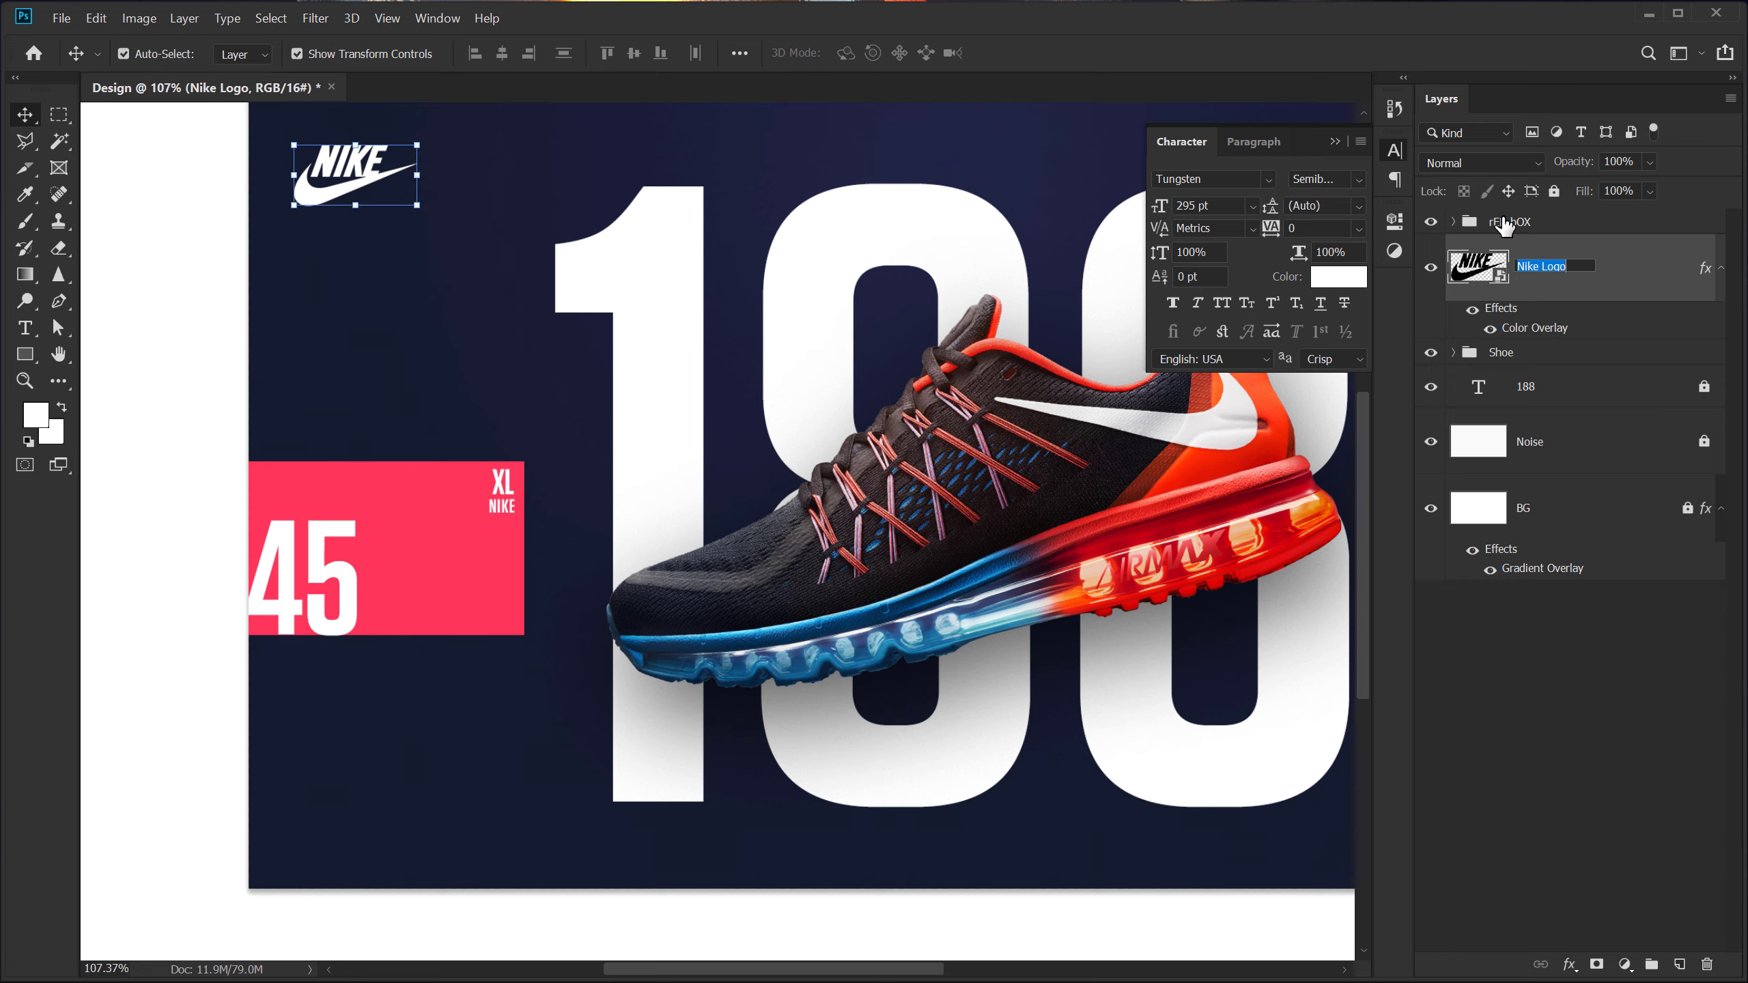
left_click(1504, 224)
double_click(1503, 222)
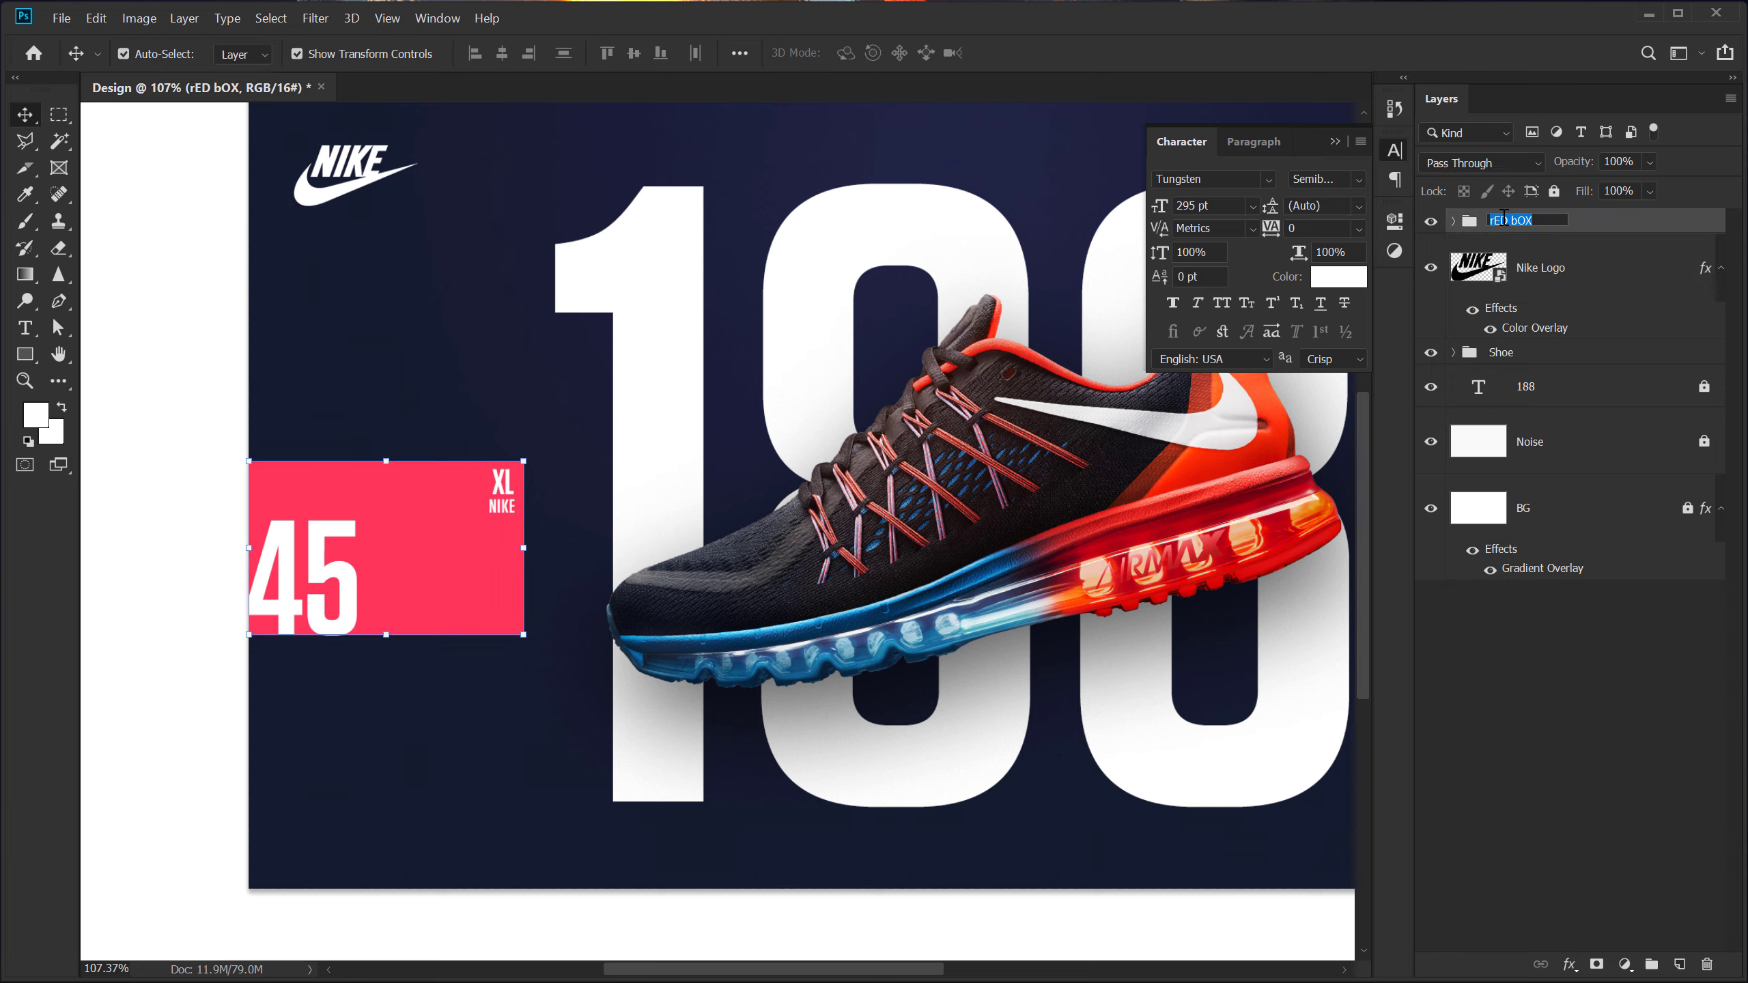
type("Redbox")
key("Return")
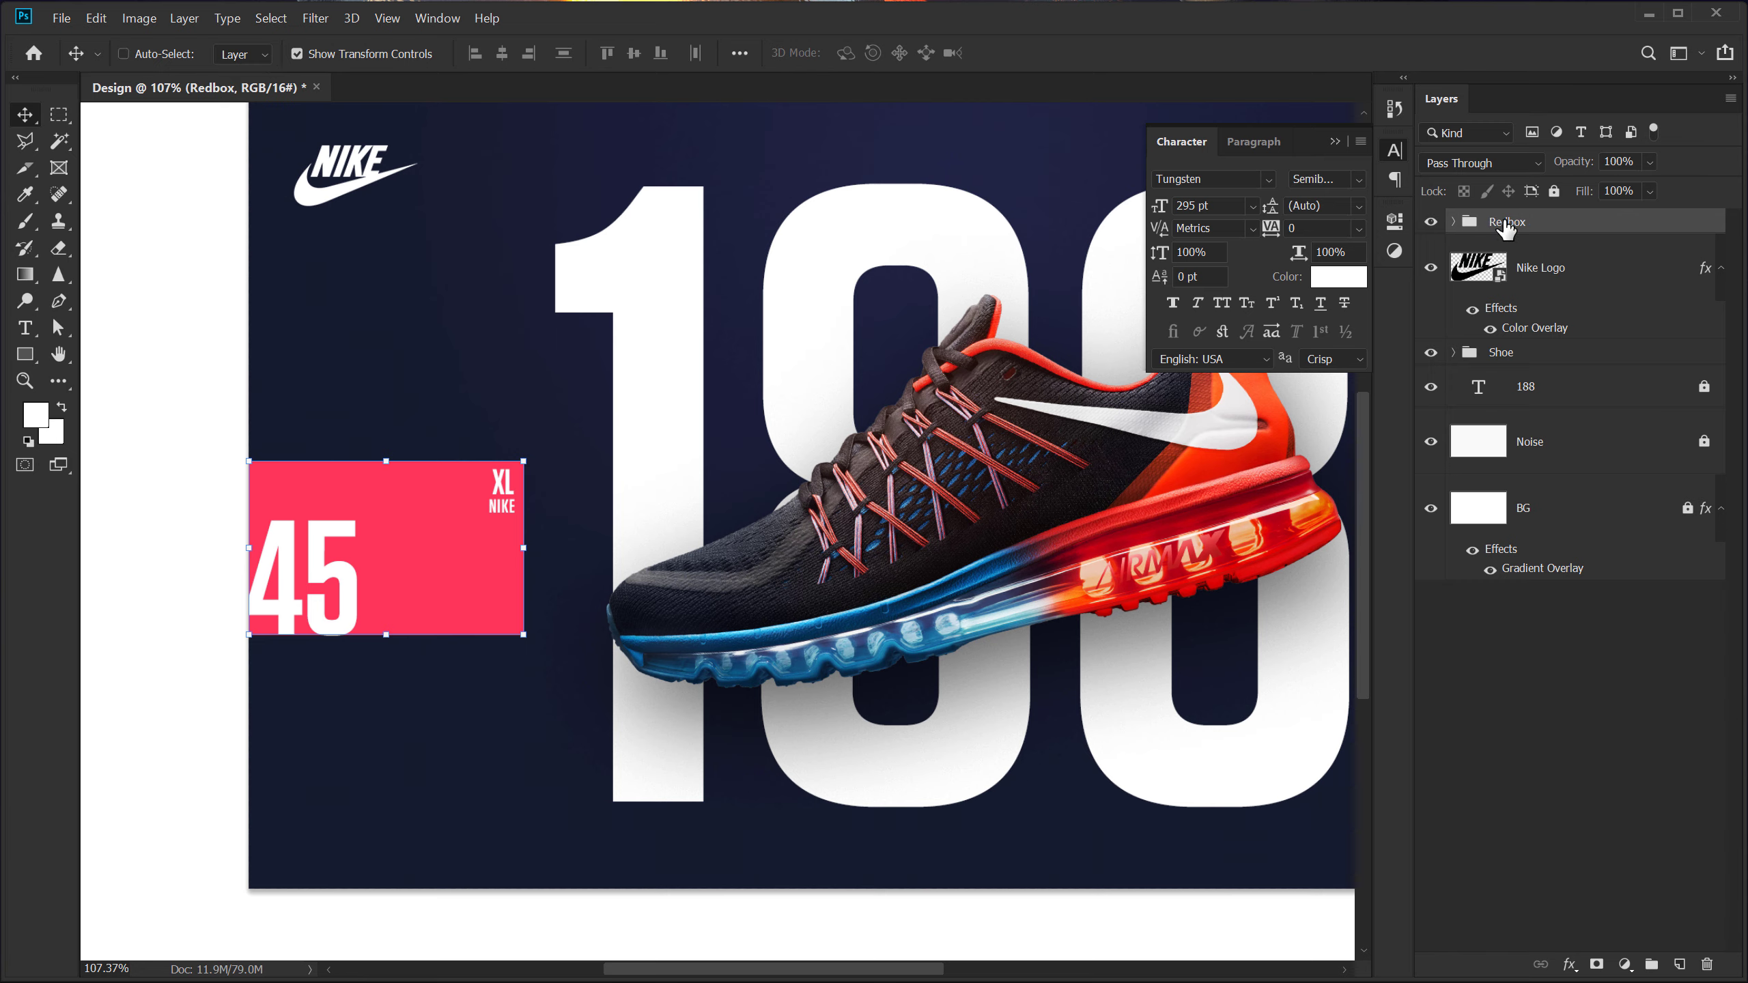
Duplicate Redbox as Bluebox and place it beneath Redbox in the stack
key("ctrl+j")
double_click(1509, 221)
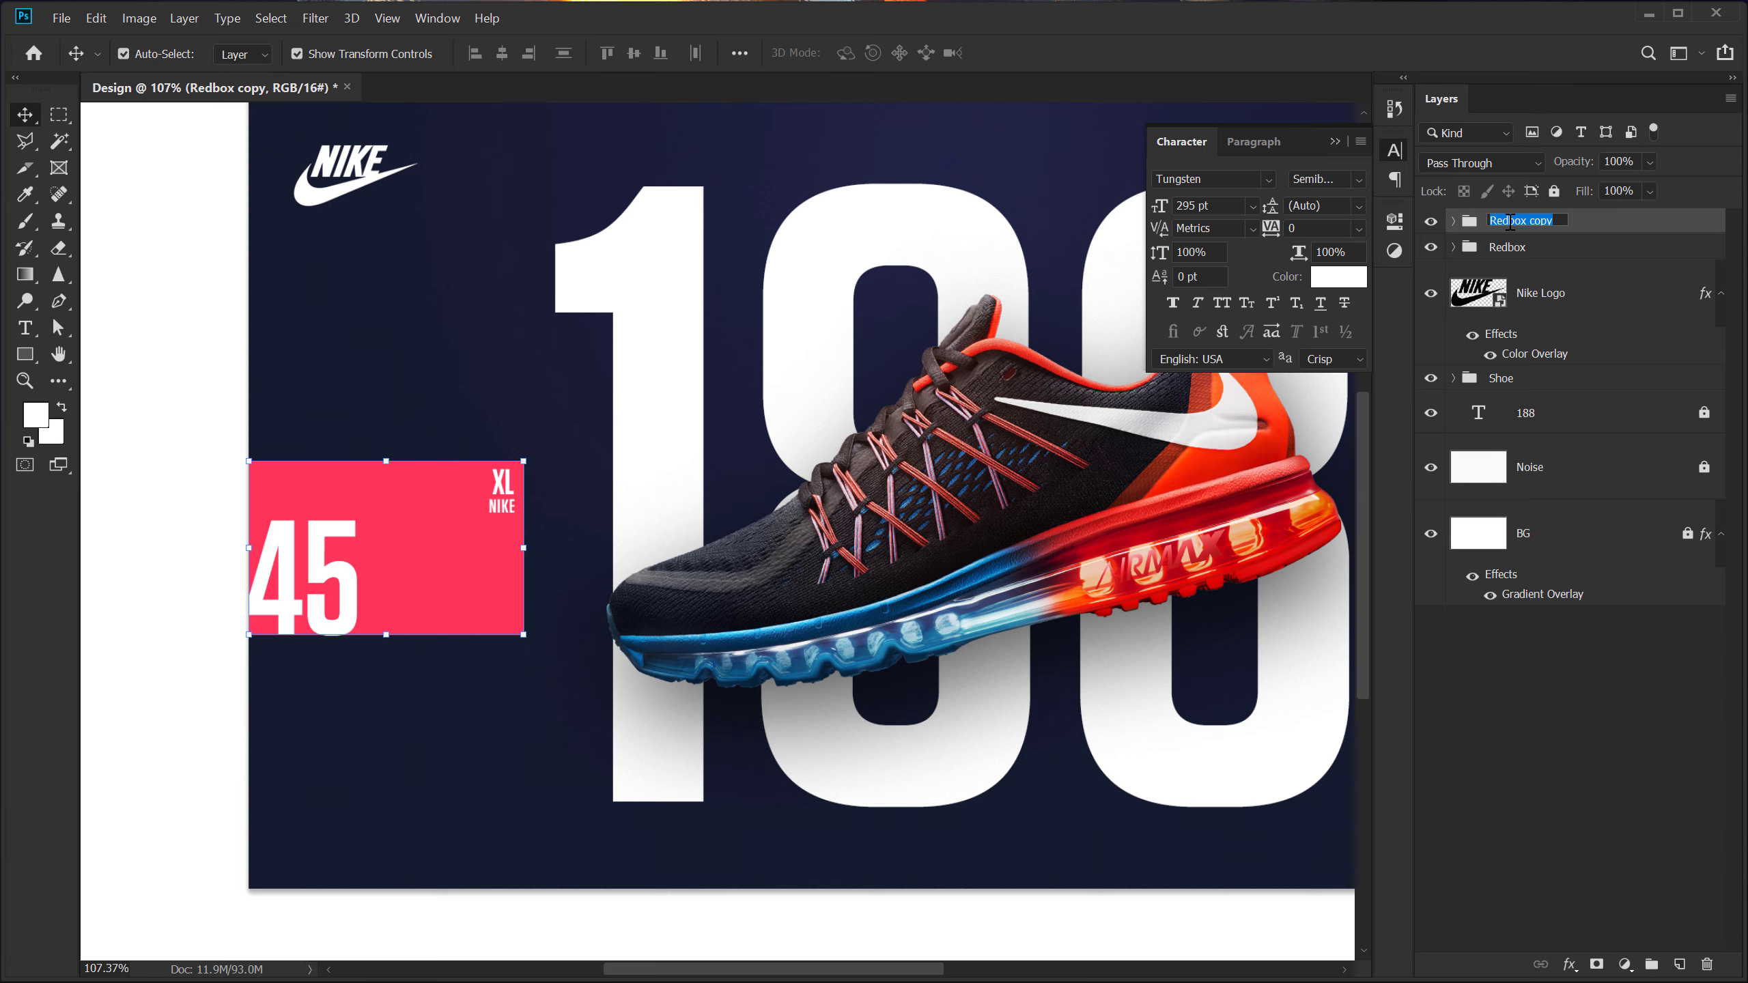
type("Bluebox")
key("Return")
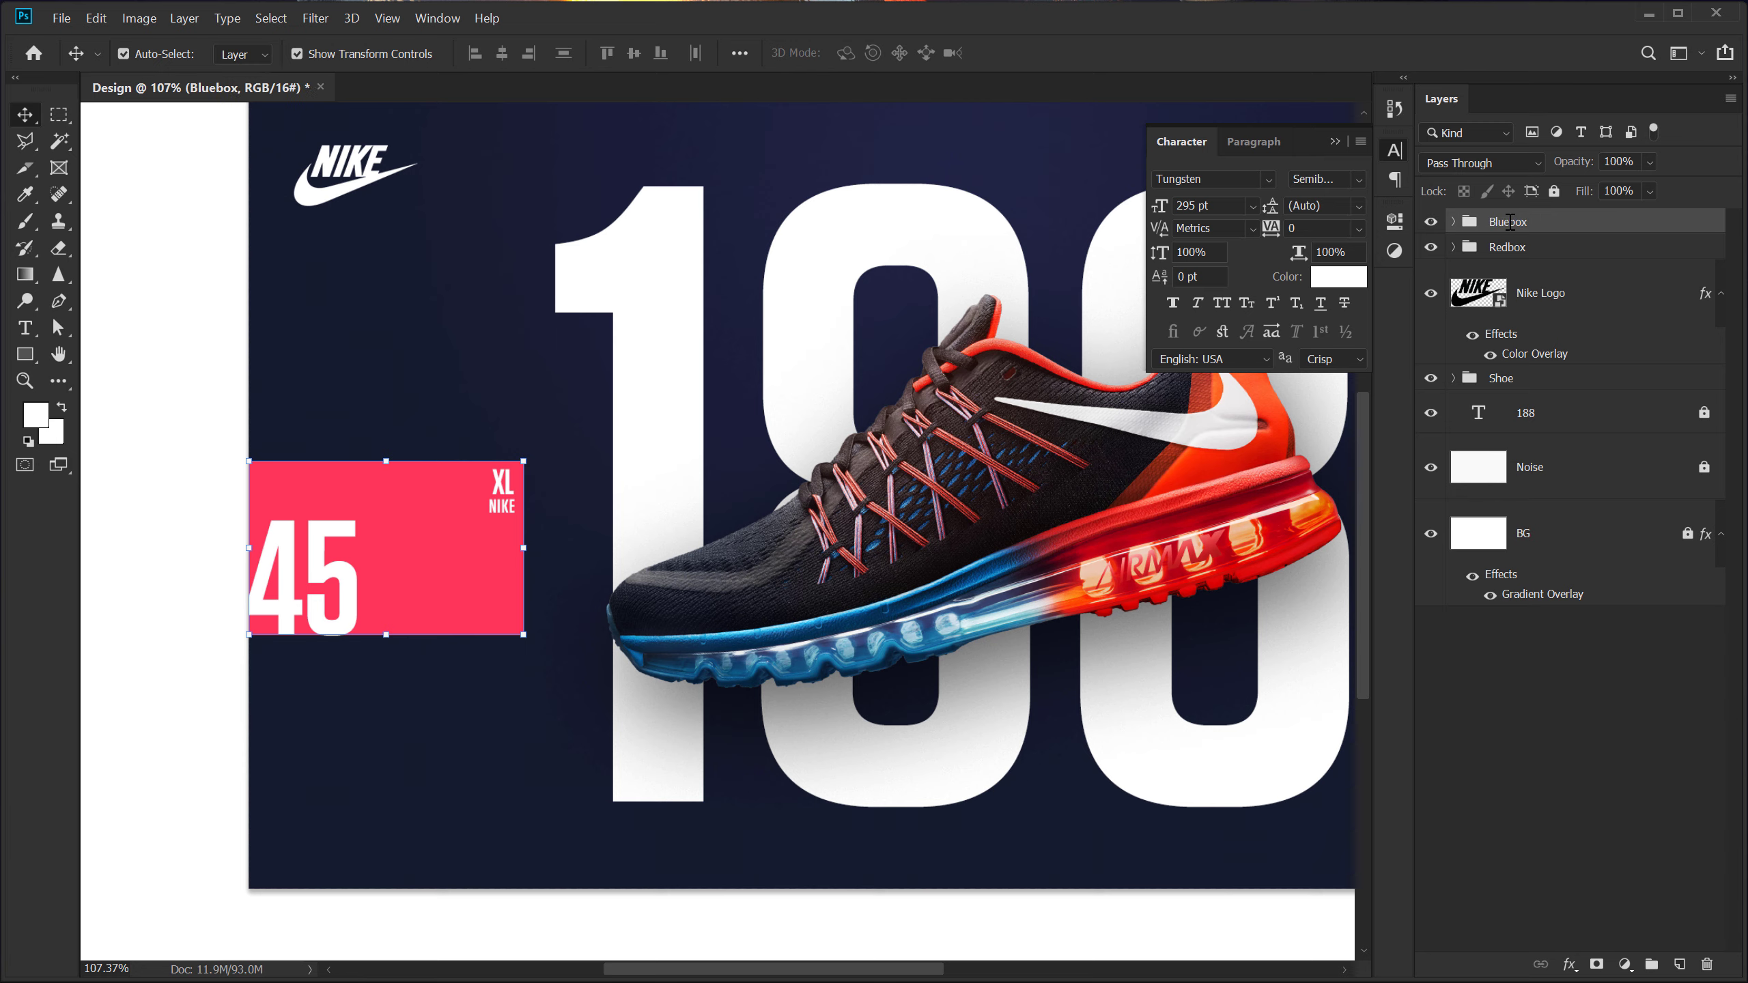
left_click_drag(1509, 221, 1490, 262)
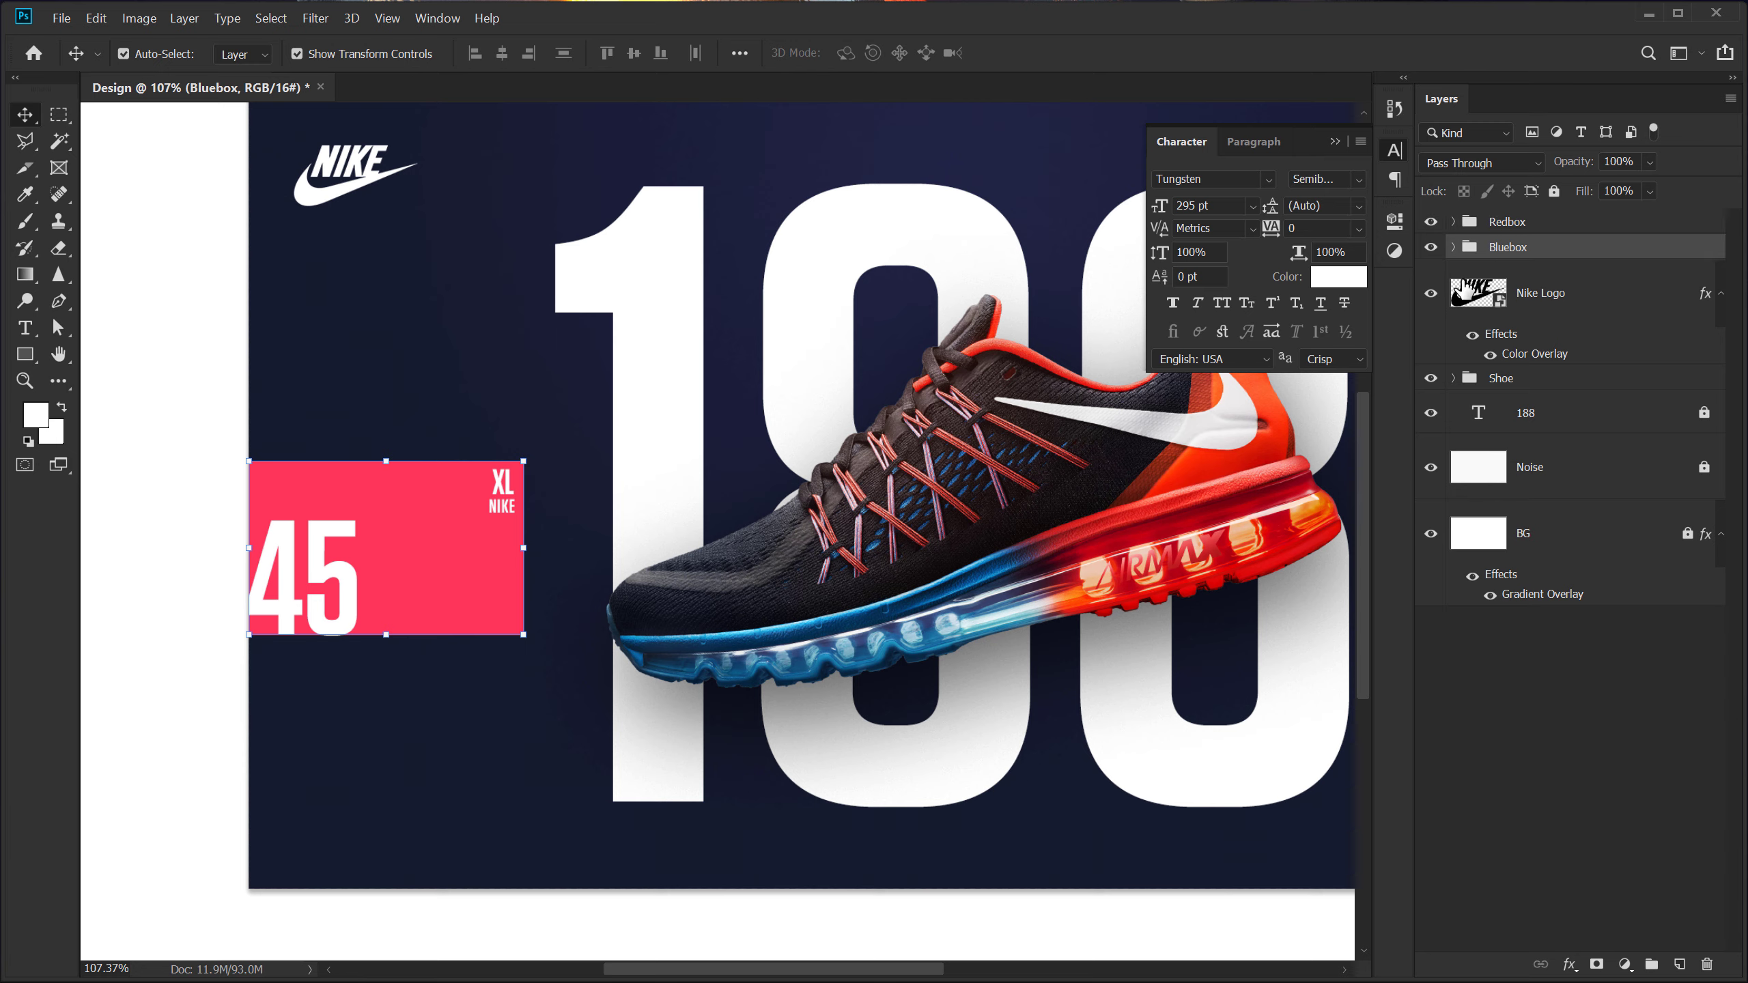
left_click(1501, 227)
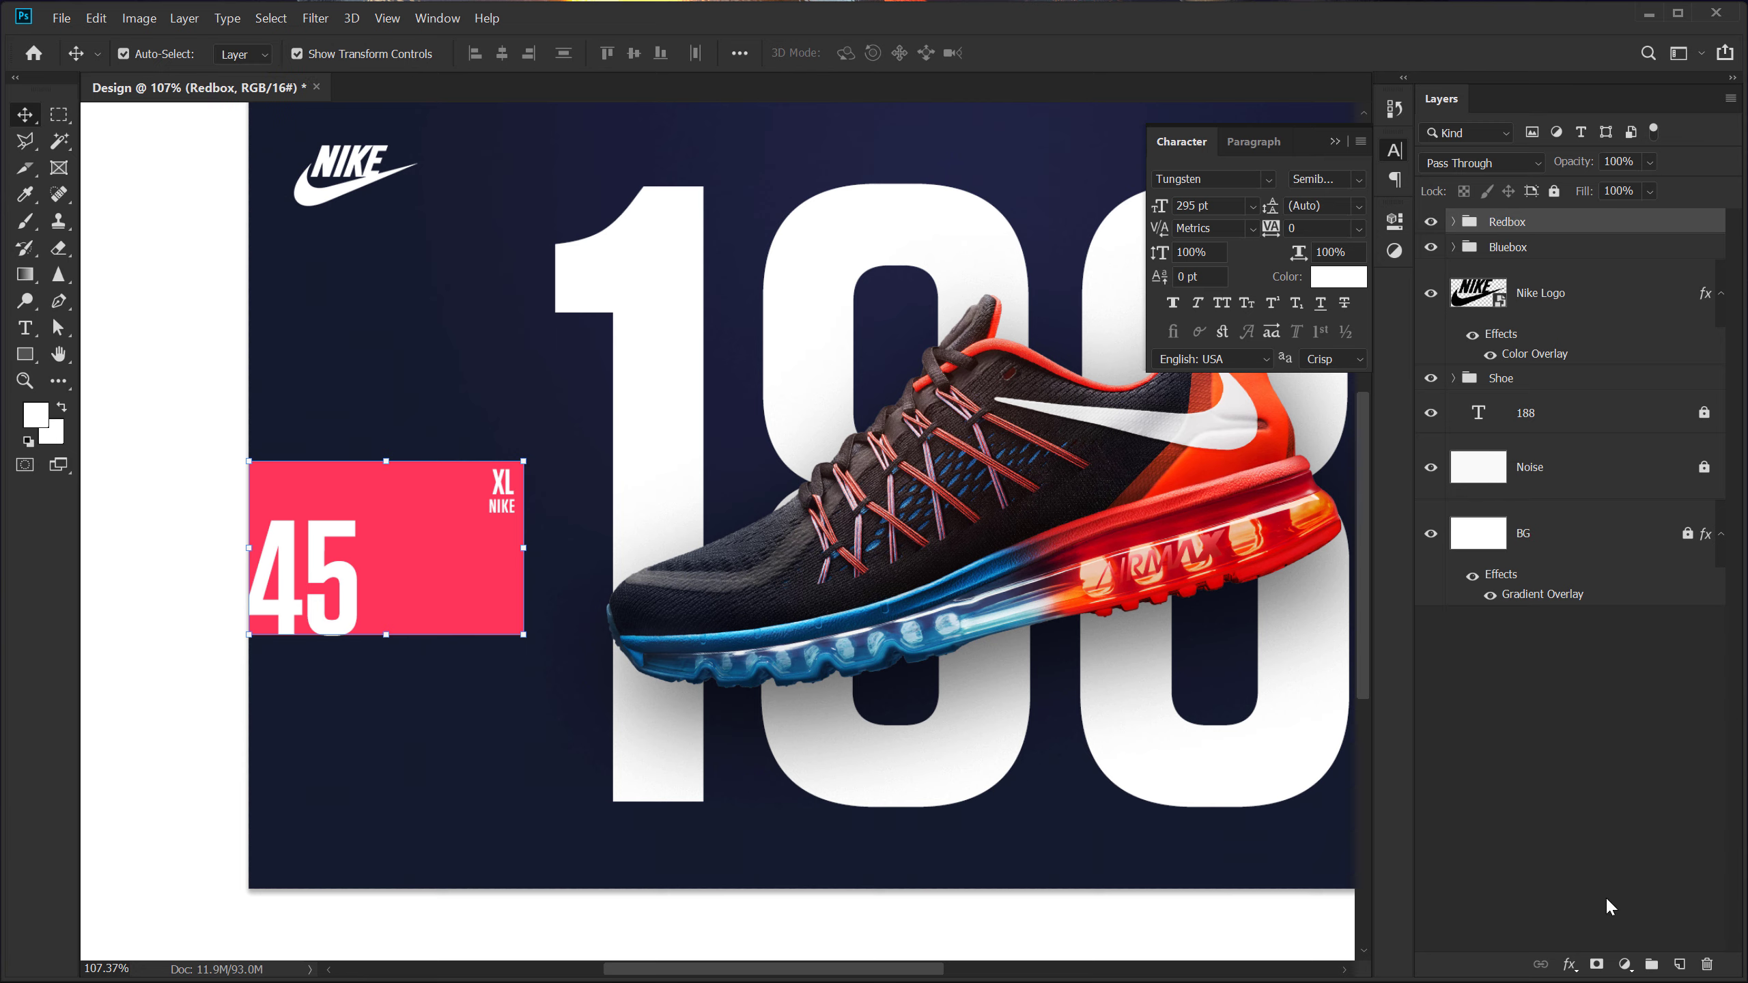
Add a drop shadow to Redbox with 100 px size and 75% opacity
left_click(1570, 968)
left_click(1596, 959)
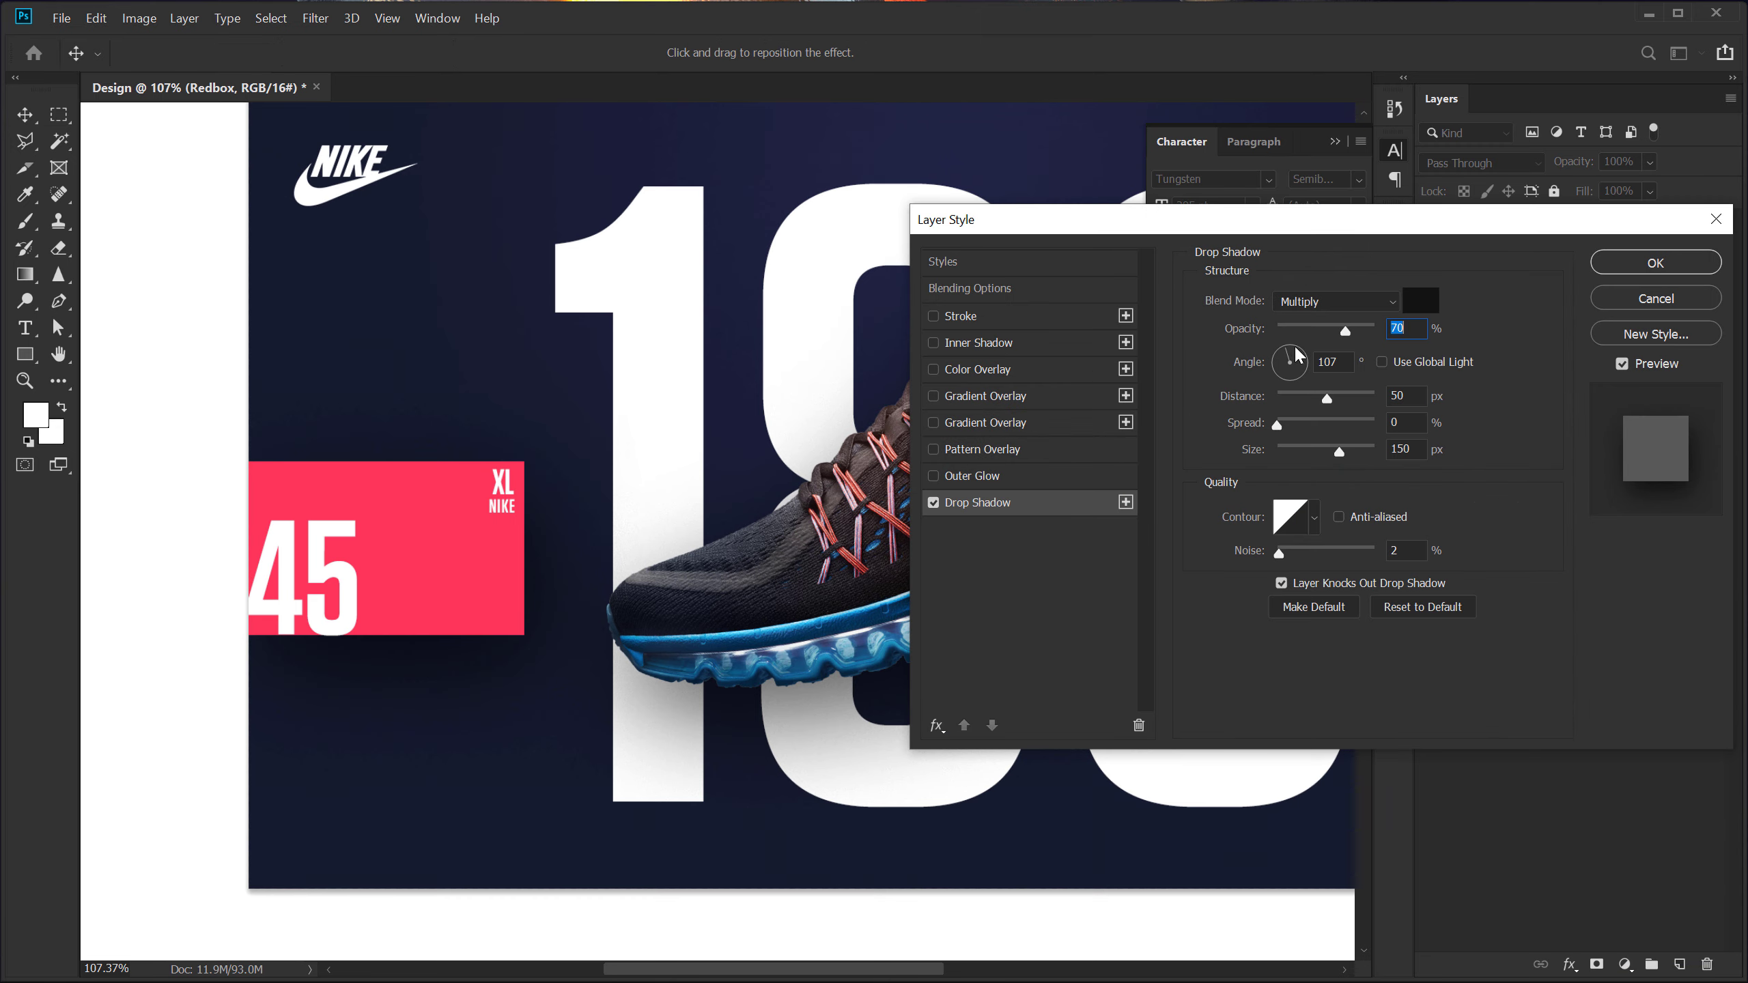
left_click(1421, 453)
type("100")
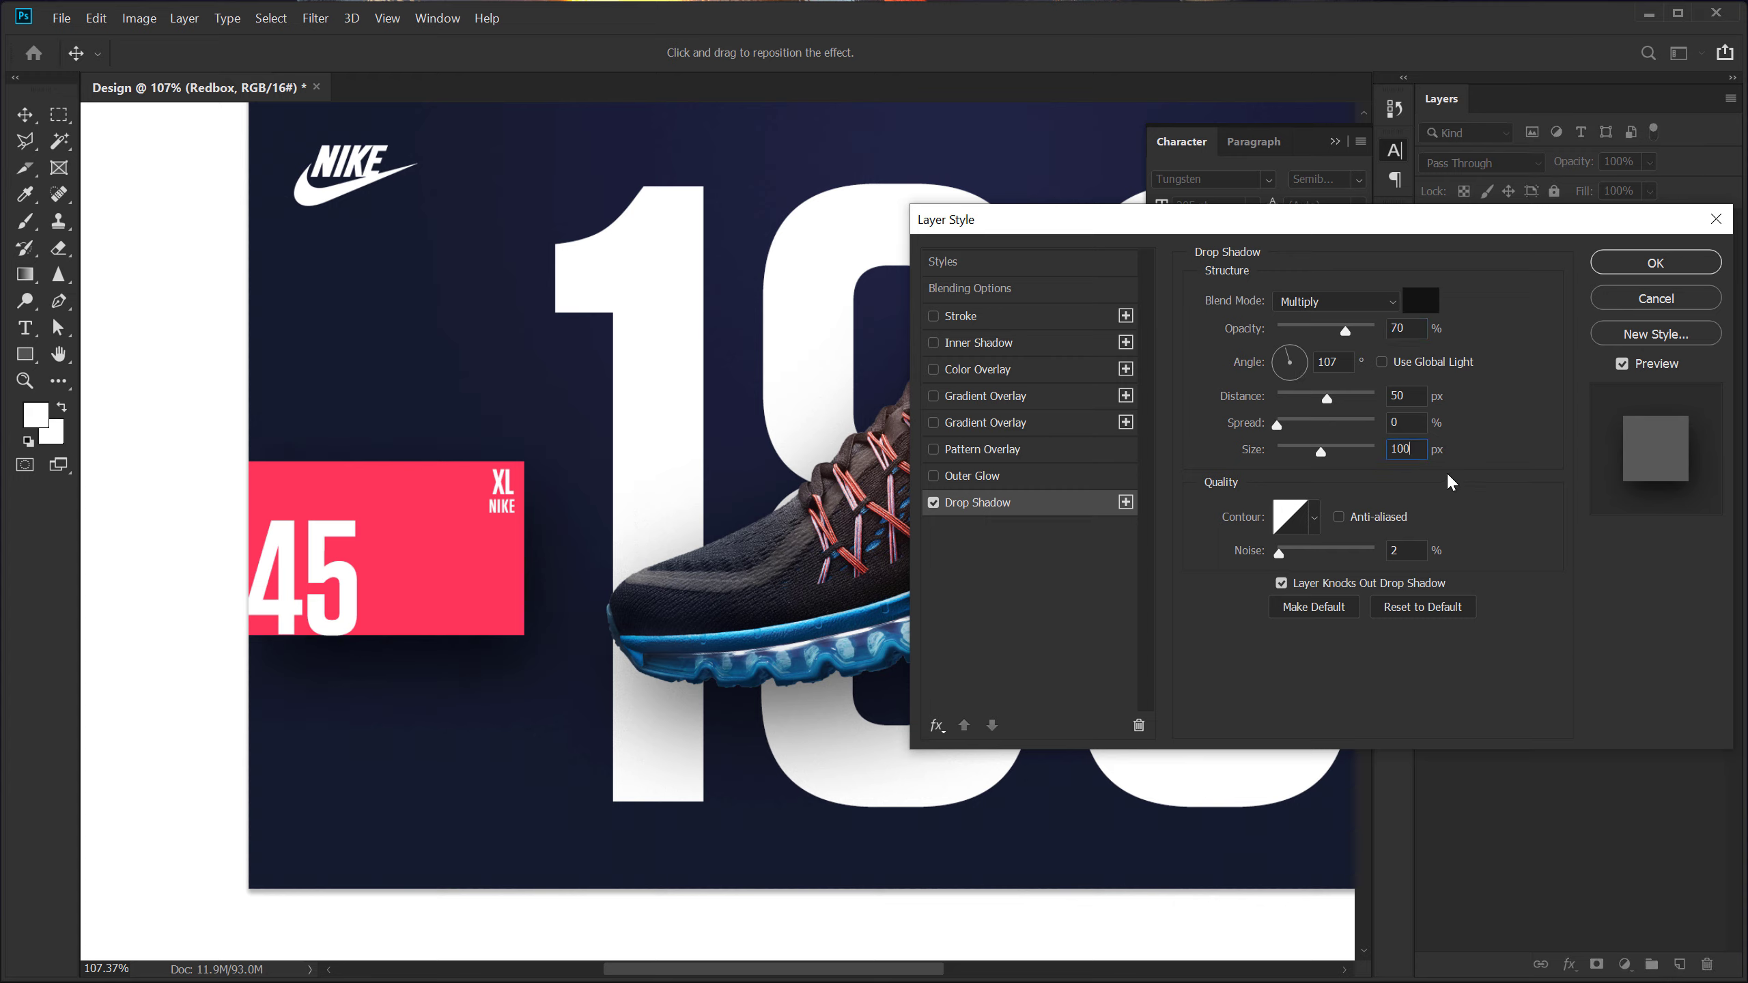
left_click(1345, 331)
mouse_move(1344, 331)
left_mouse_down()
mouse_move(1305, 329)
mouse_move(1349, 331)
left_mouse_up()
left_click(1630, 257)
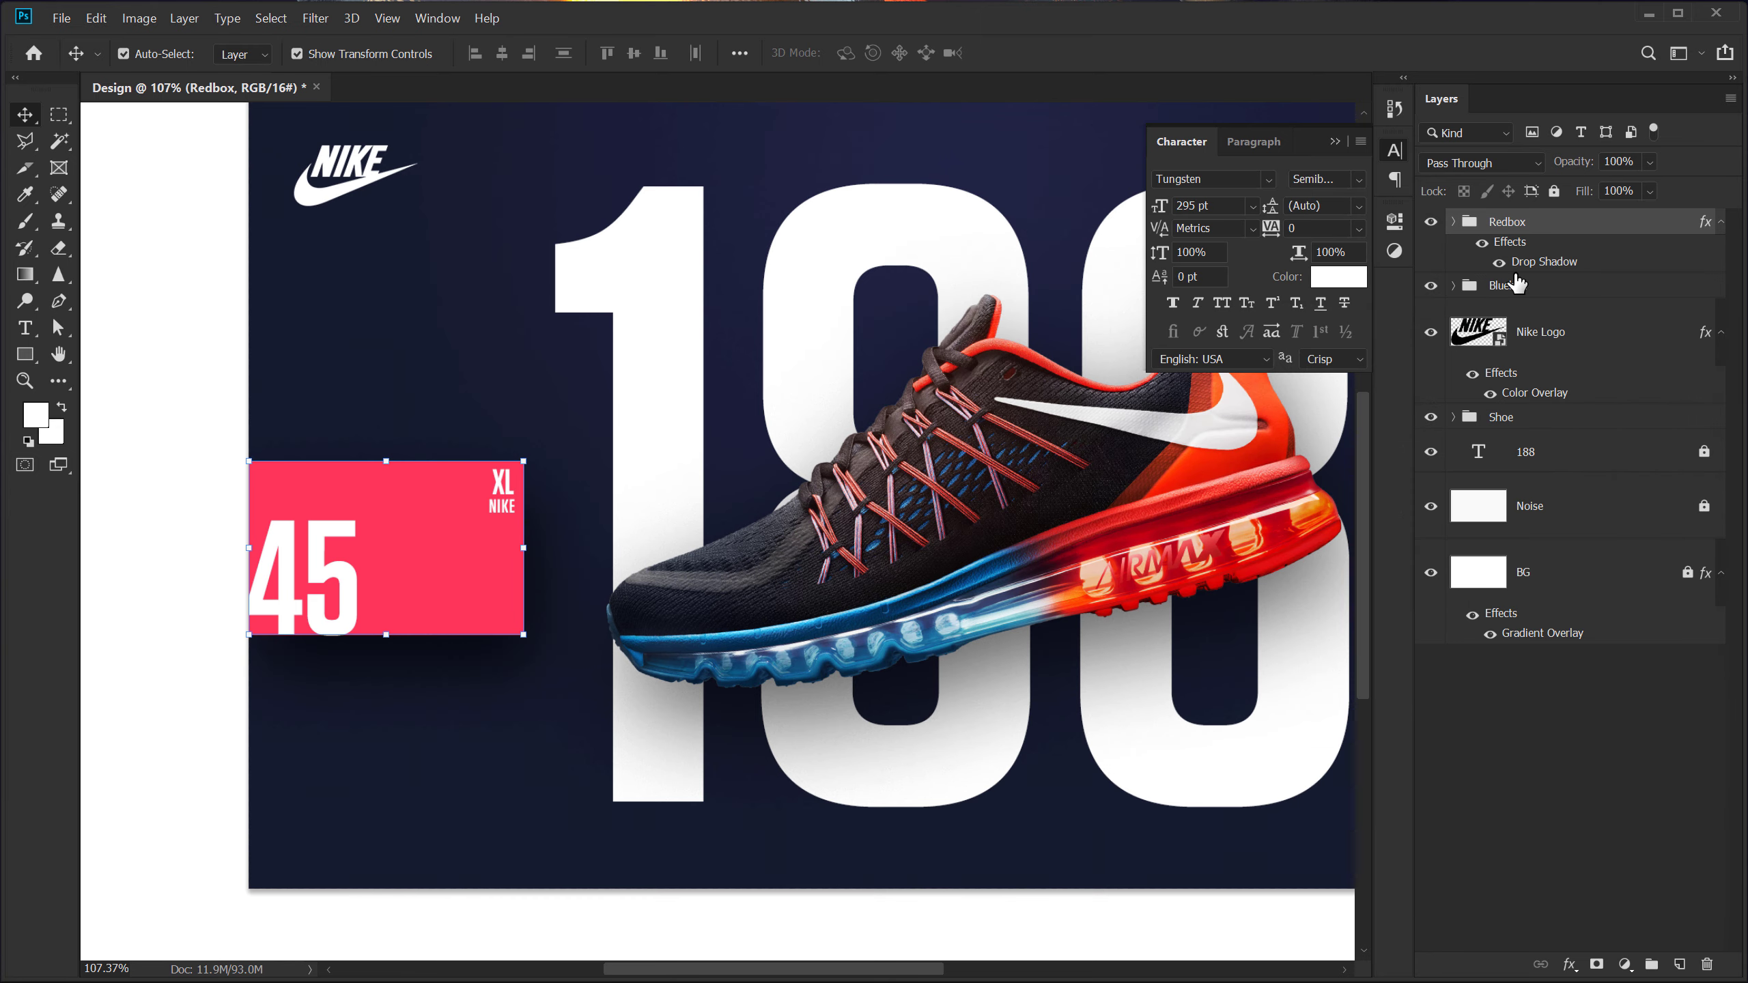
left_click(1517, 286)
Duplicate the pink 45 badge directly below the original
left_click(124, 53)
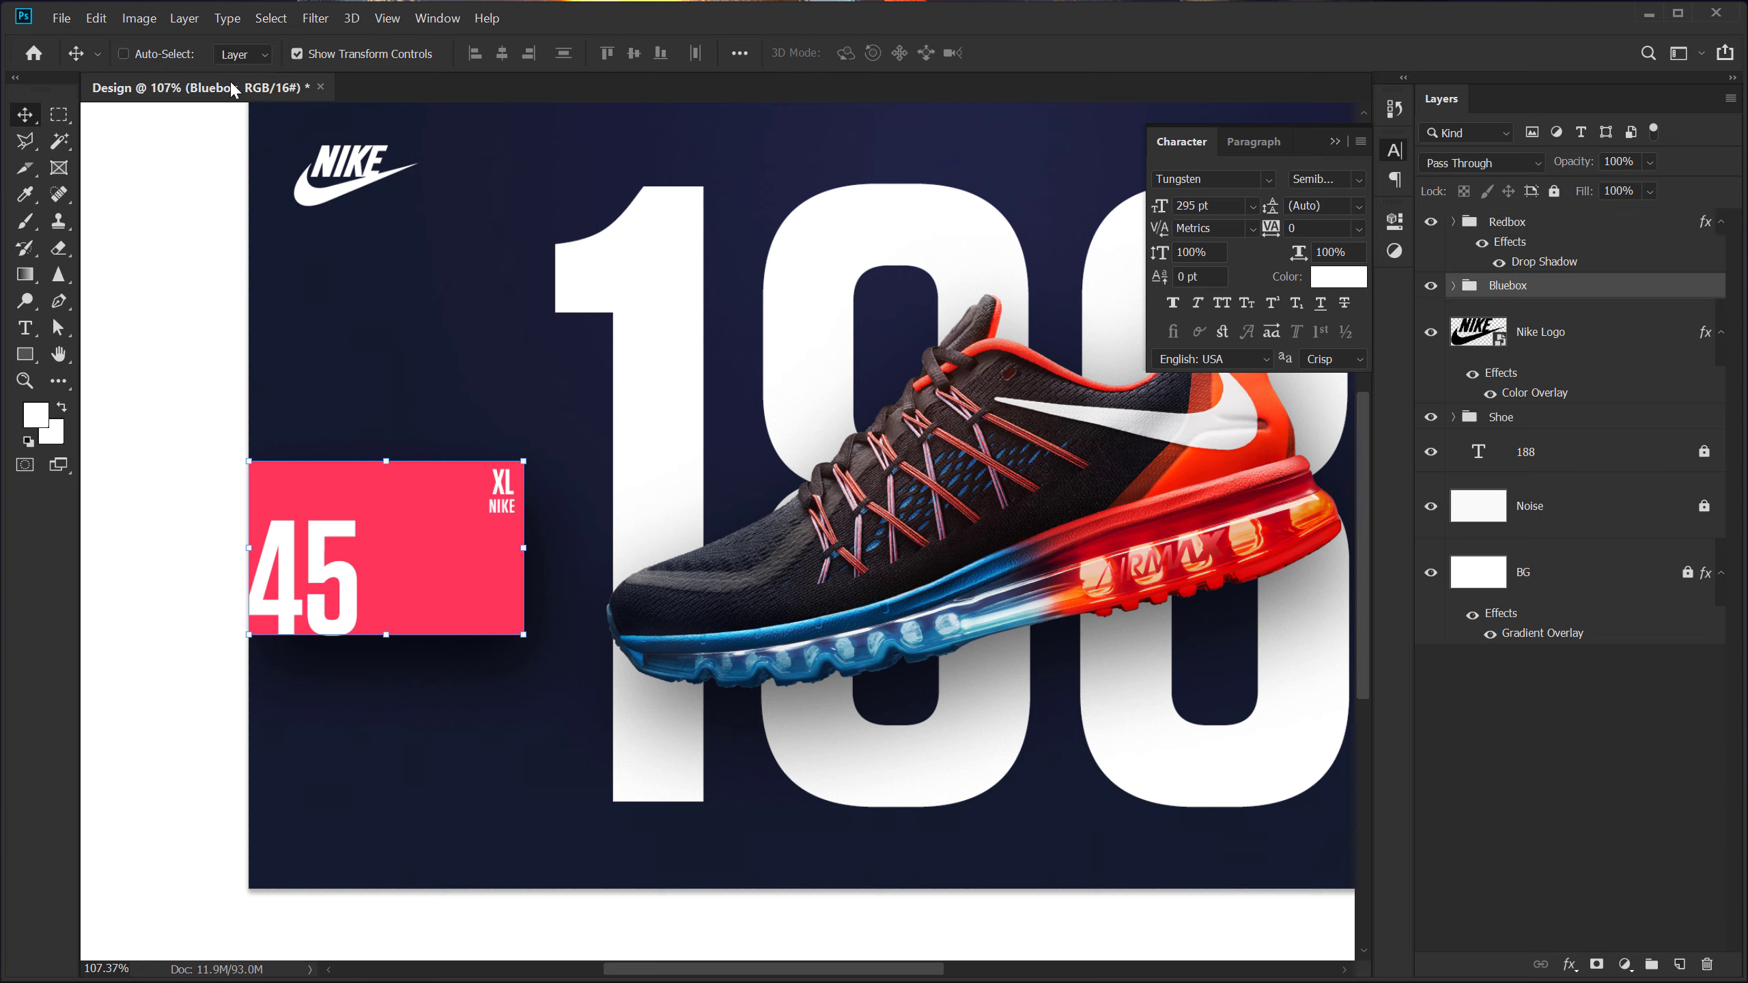
left_click(332, 56)
left_click_drag(461, 544, 438, 735)
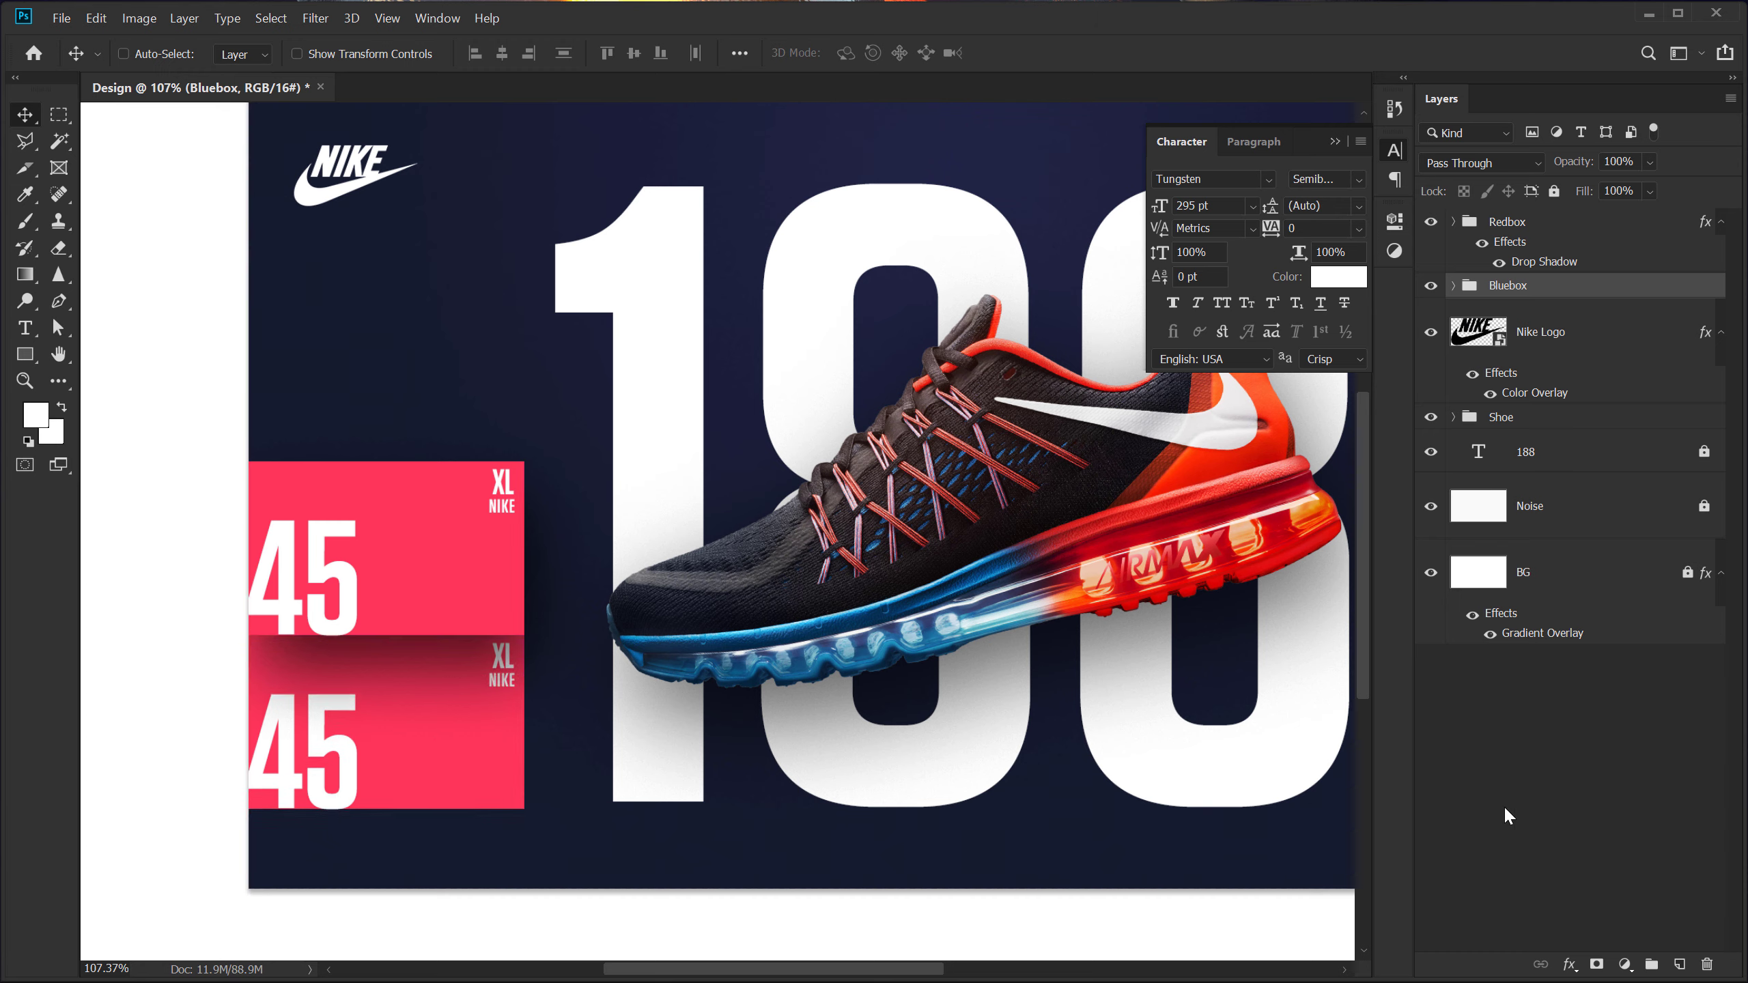
left_click(1654, 802)
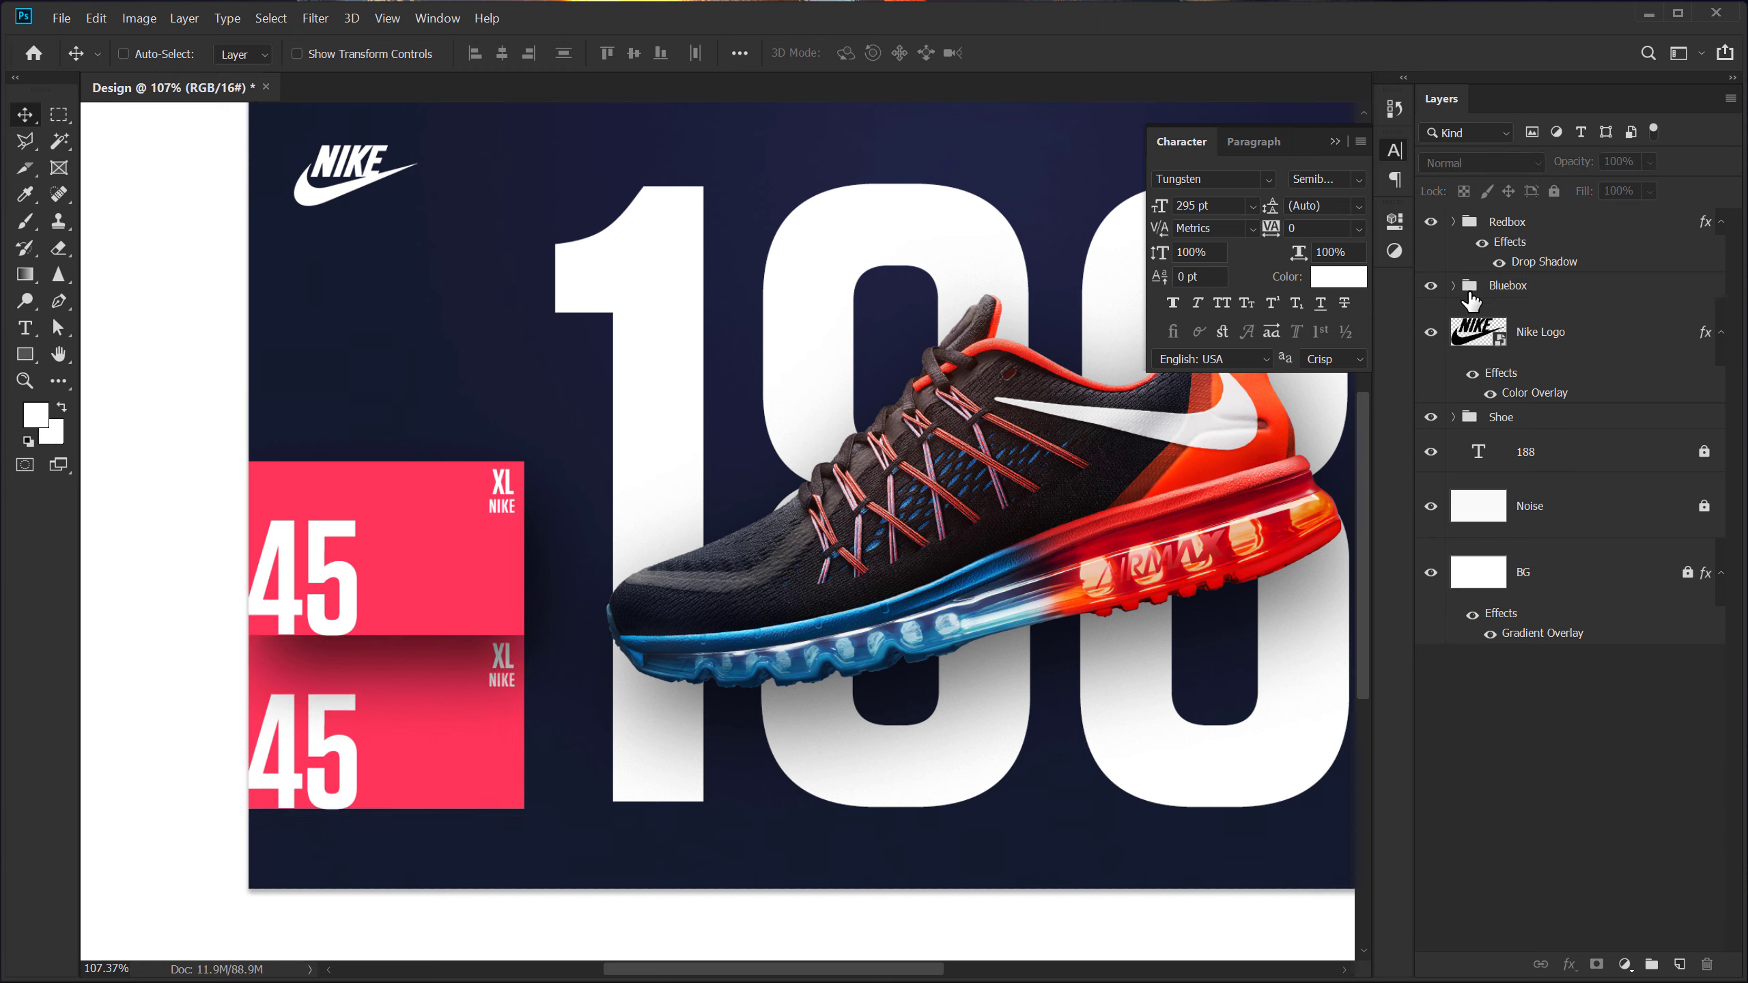
Fill the copied badge's Rectangle 1 with blue #359eff
left_click(1453, 285)
double_click(1500, 475)
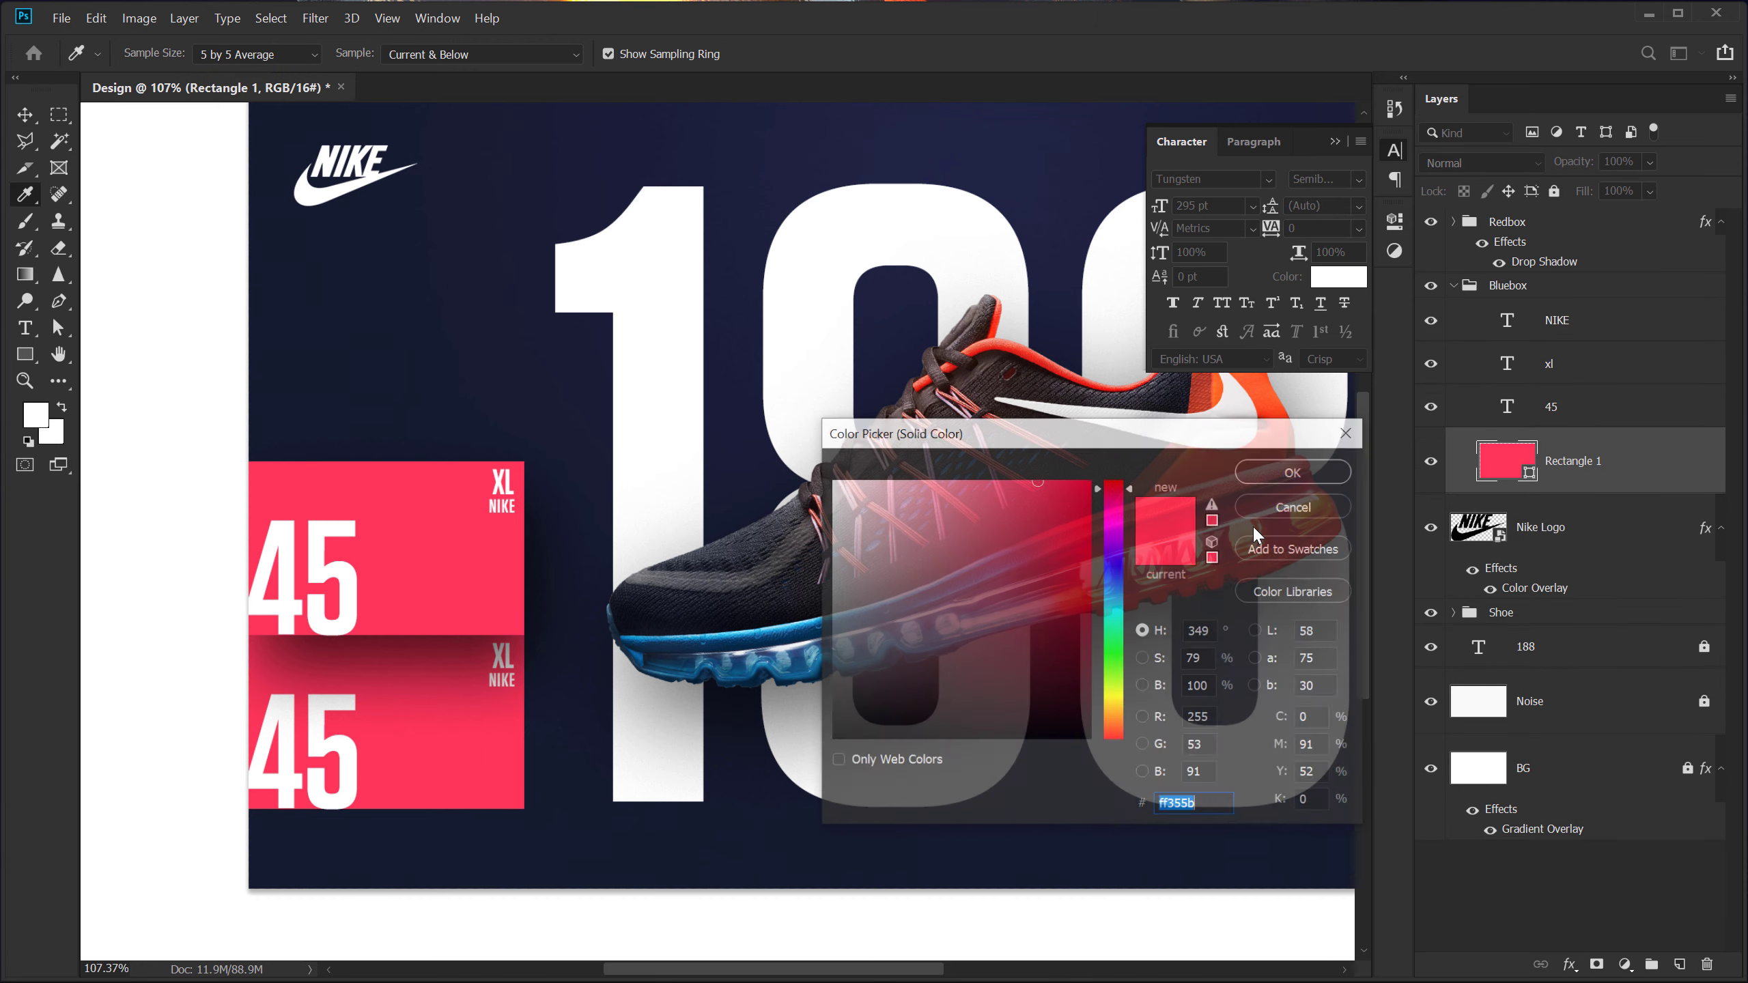
left_click(1115, 593)
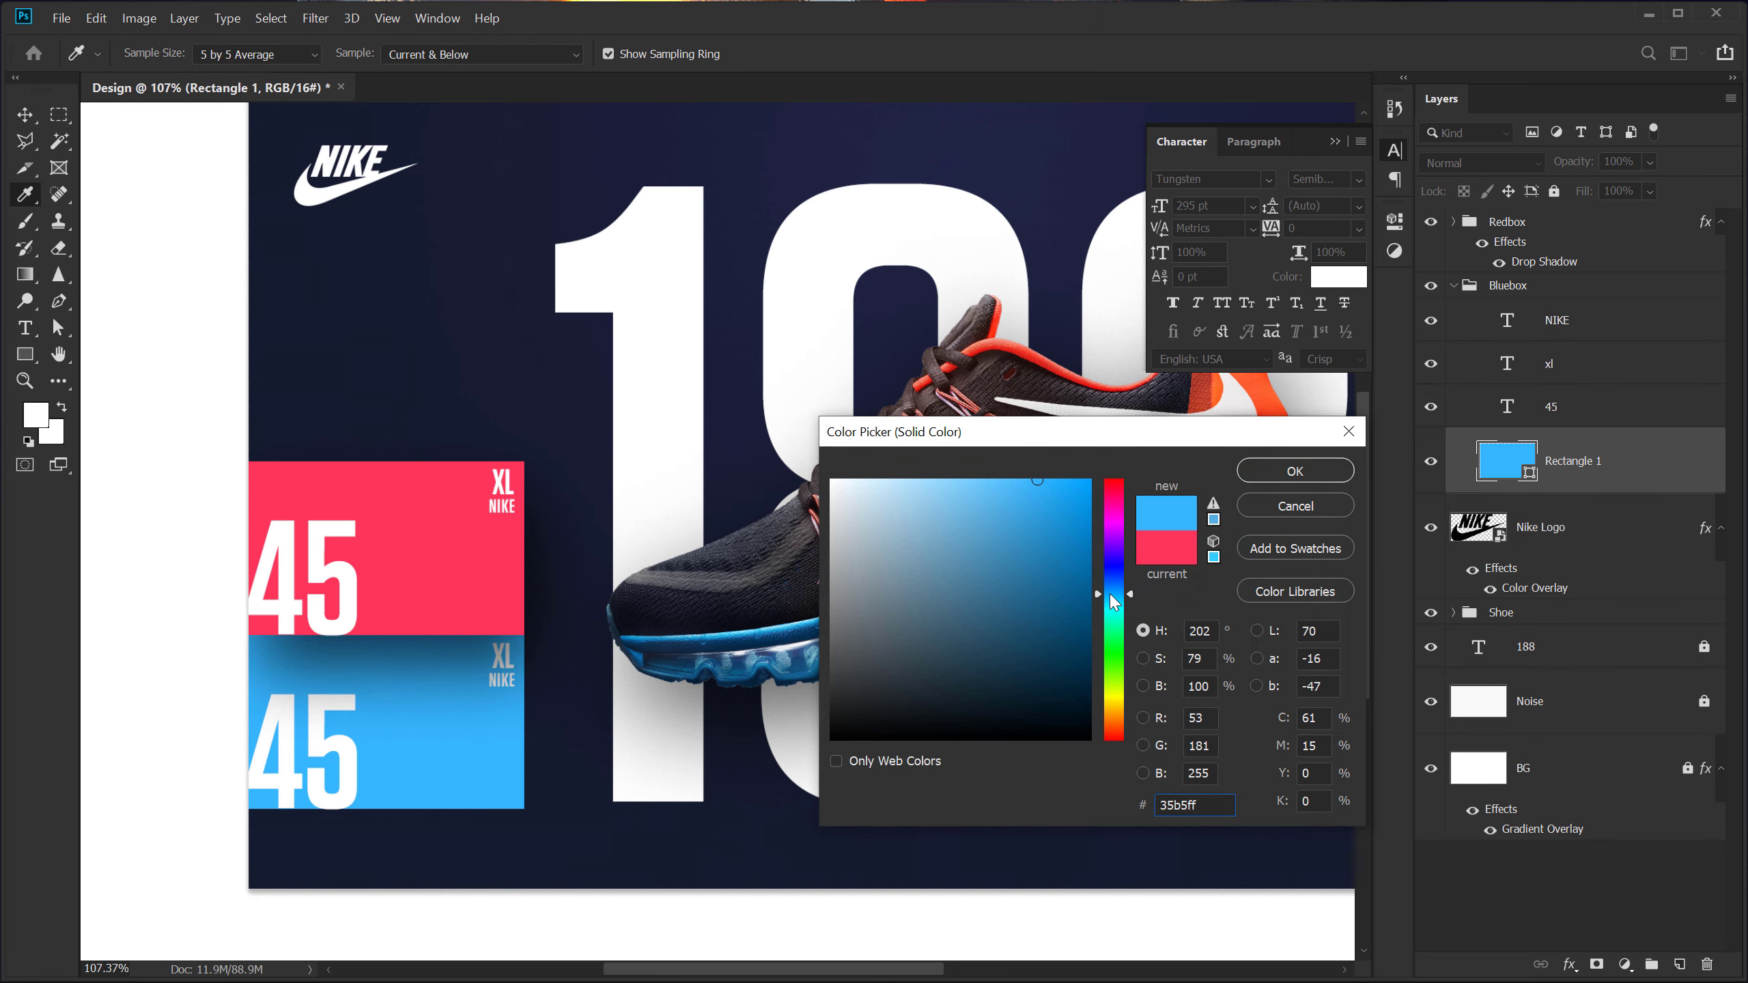
left_click(1110, 588)
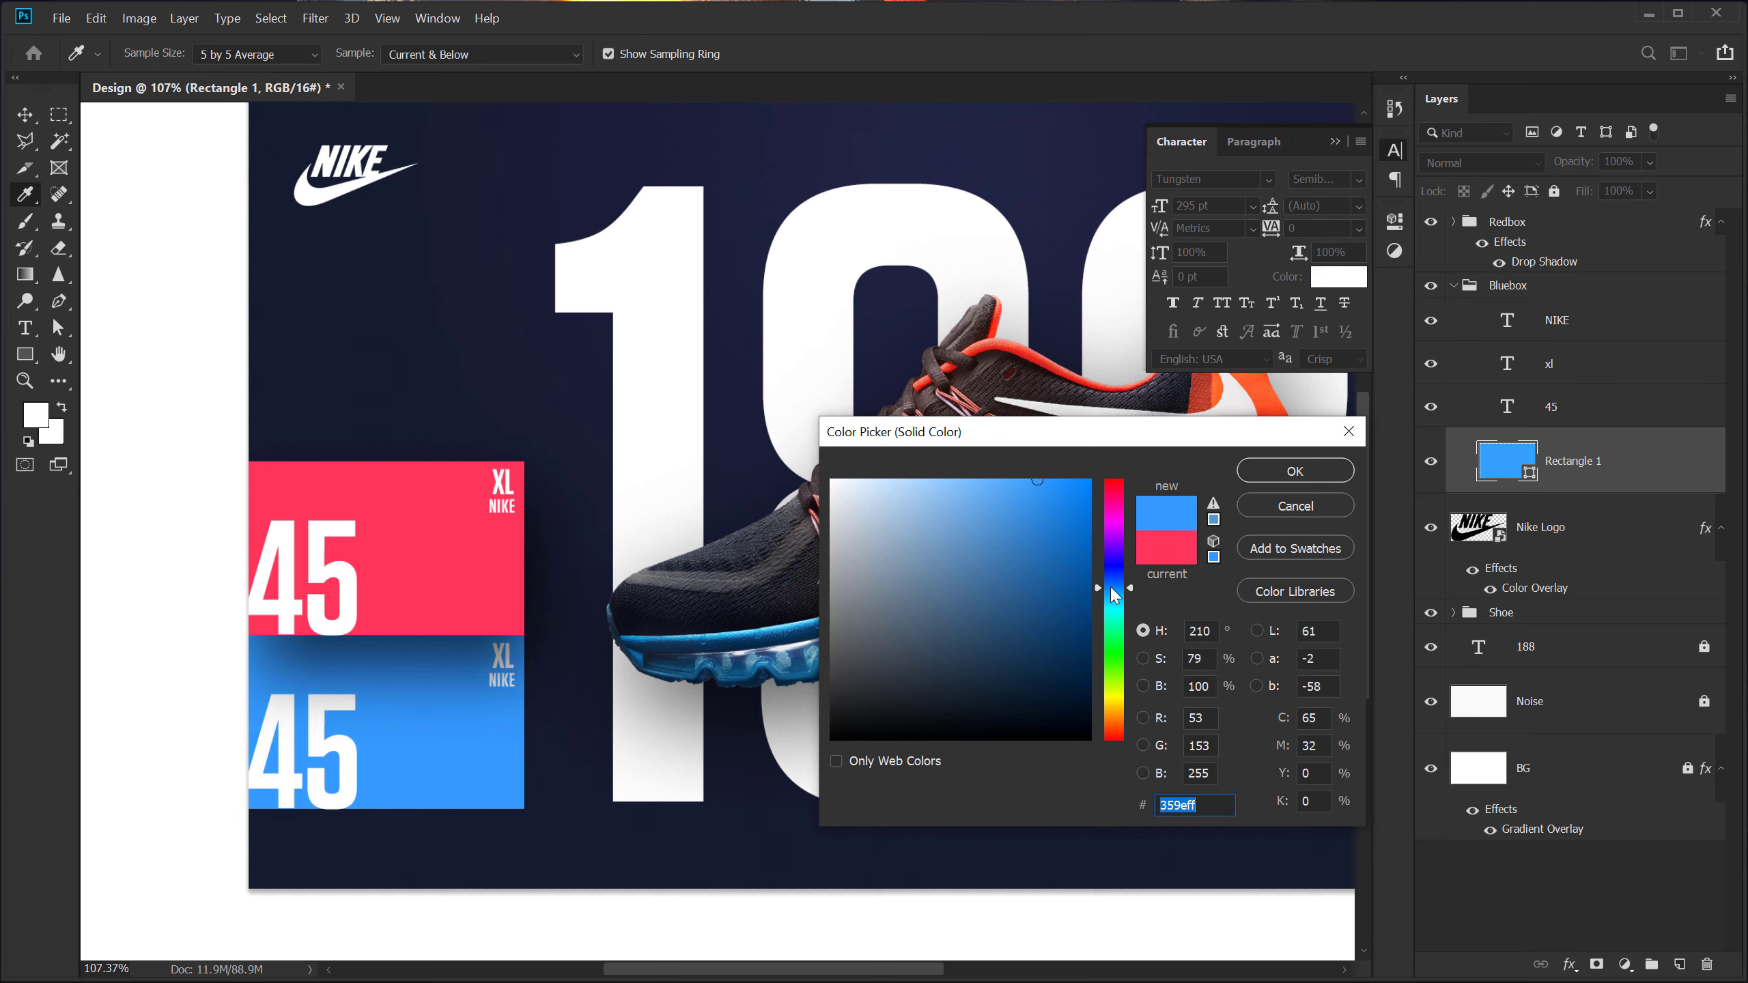
left_click(1277, 480)
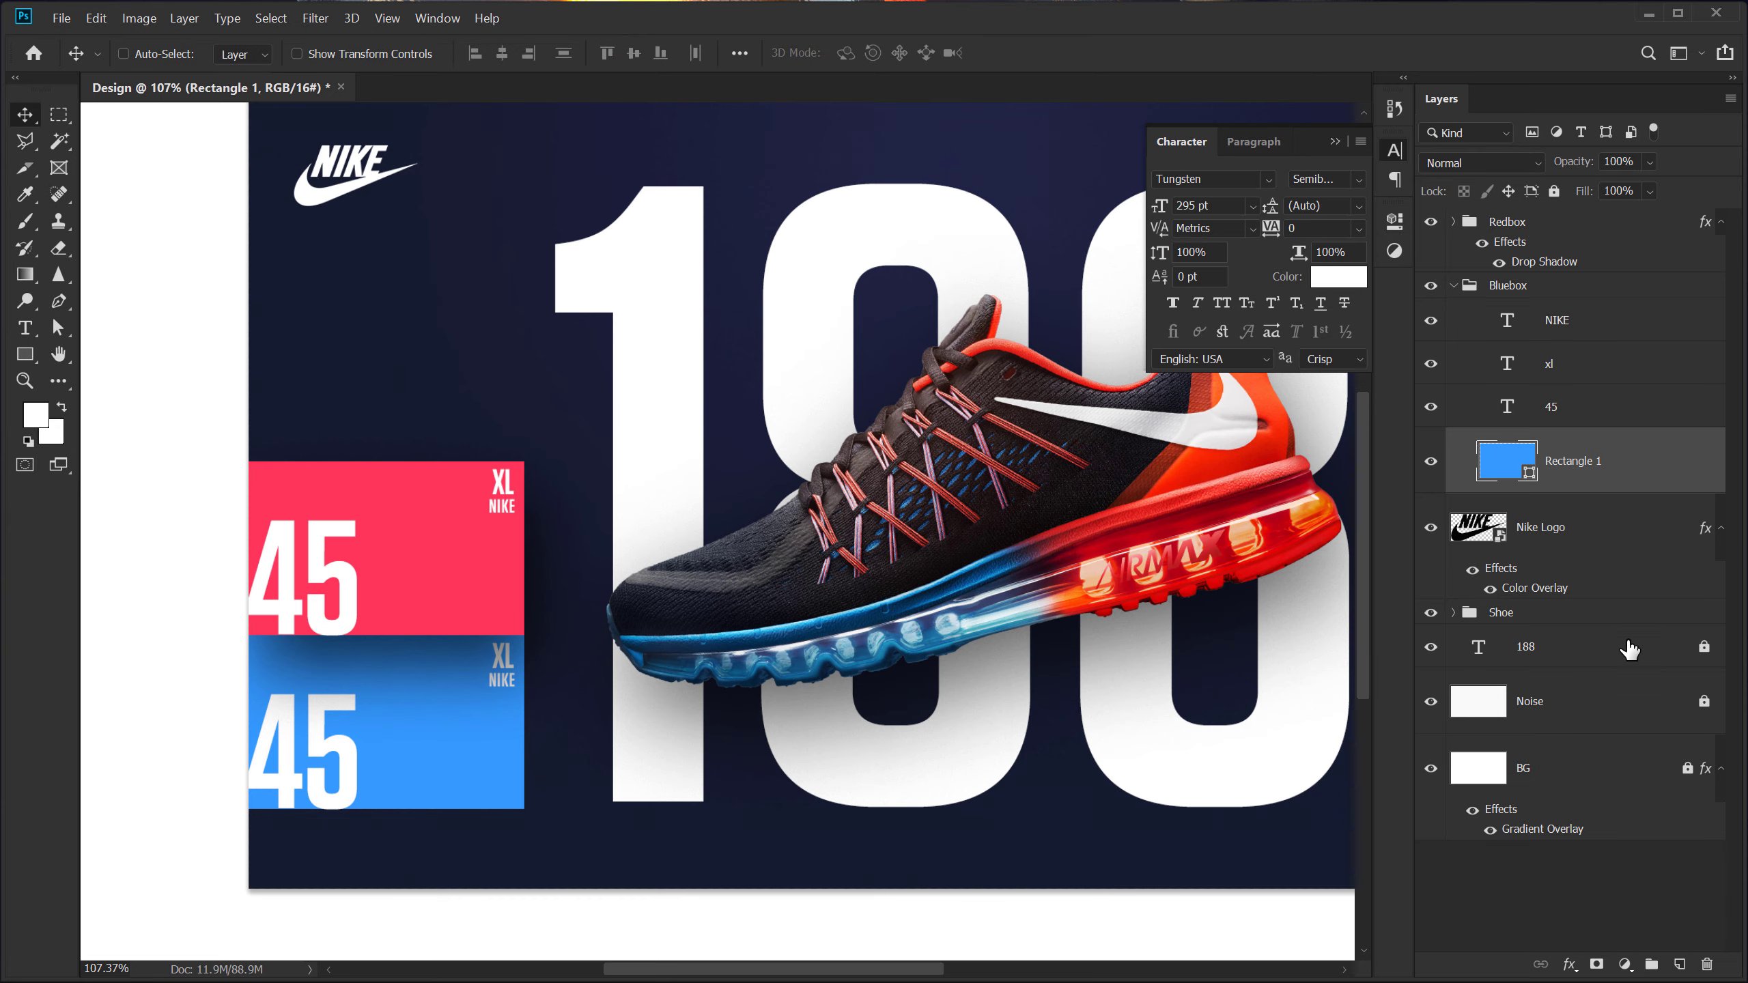
left_click(1511, 882)
Tighten the Redbox drop shadow to 12 px distance and 103 px size at 79% opacity
double_click(1539, 263)
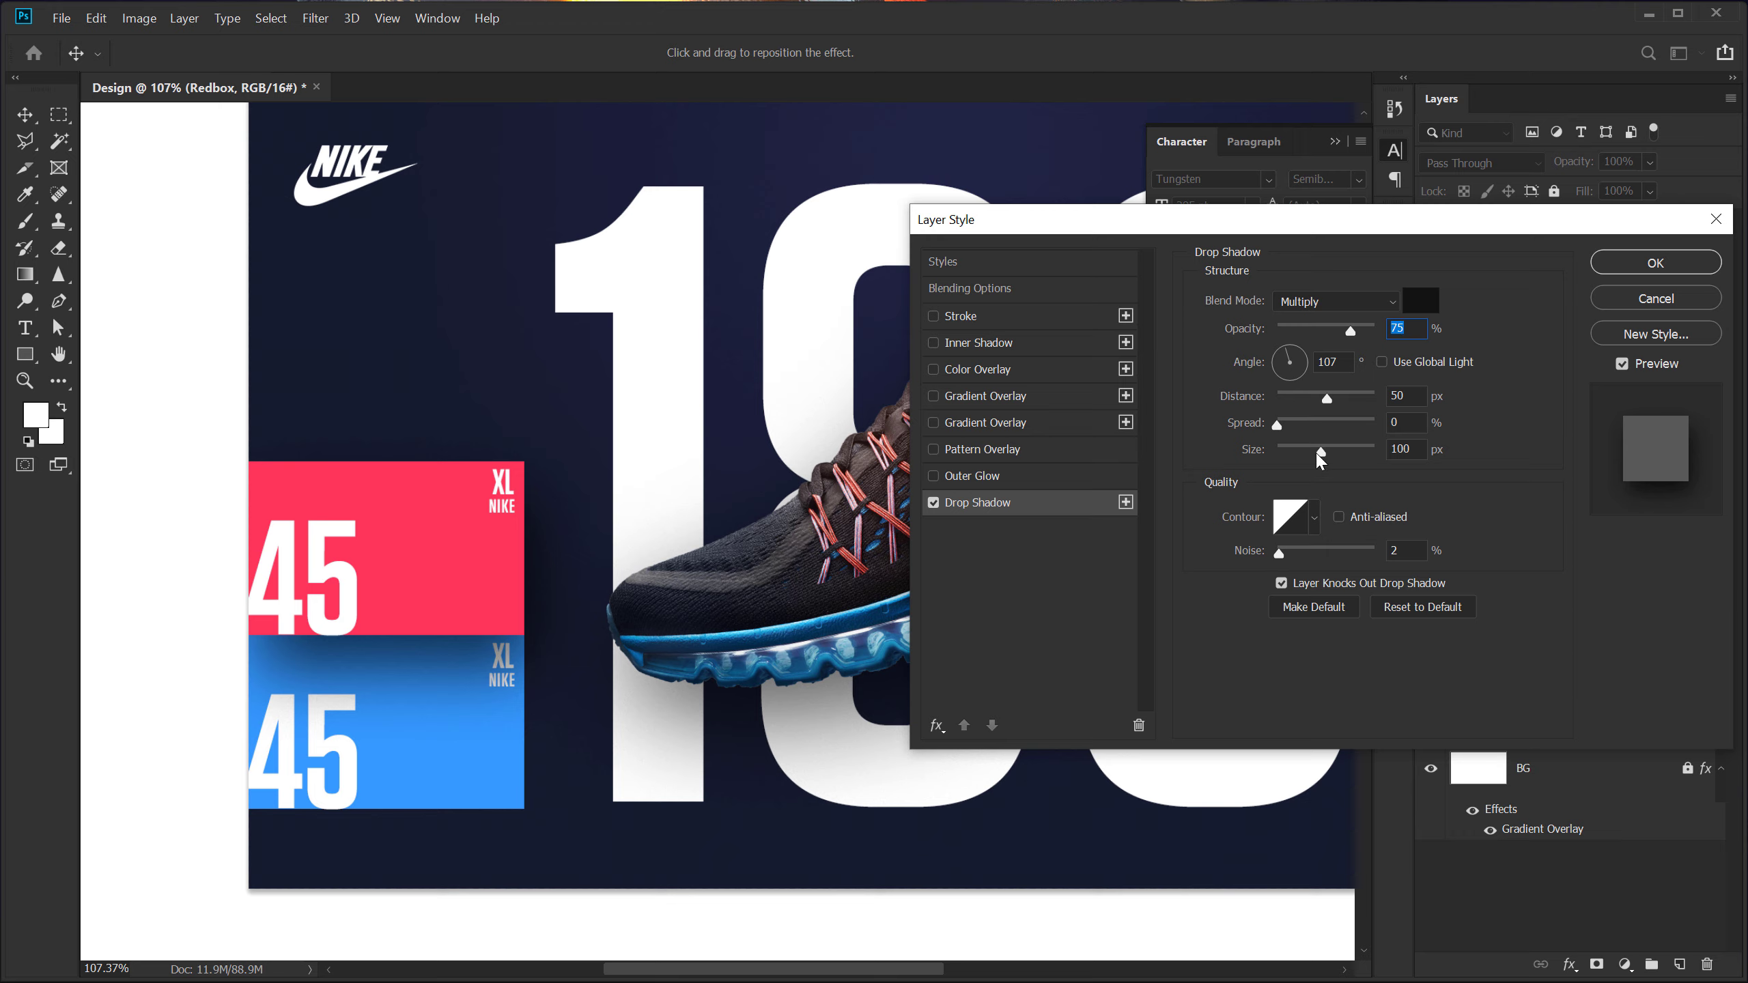
left_click_drag(1326, 399, 1277, 418)
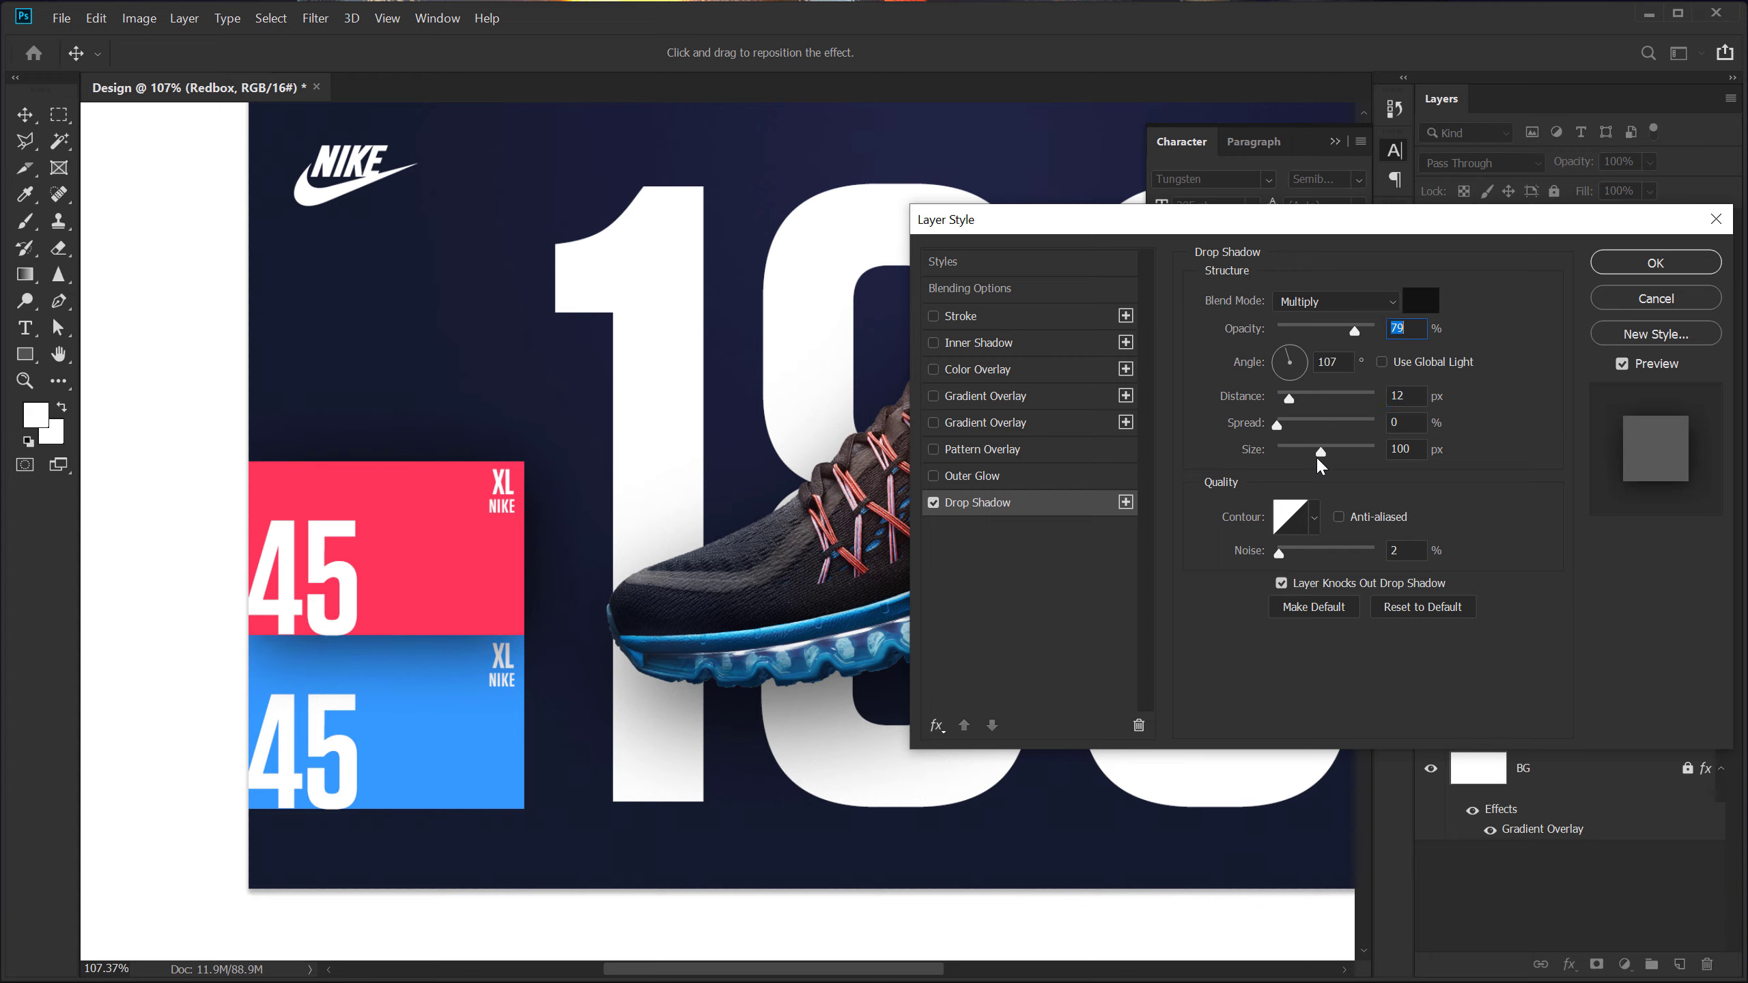
mouse_move(1318, 454)
left_mouse_down()
mouse_move(1297, 457)
mouse_move(1316, 442)
left_mouse_up()
left_click(1637, 270)
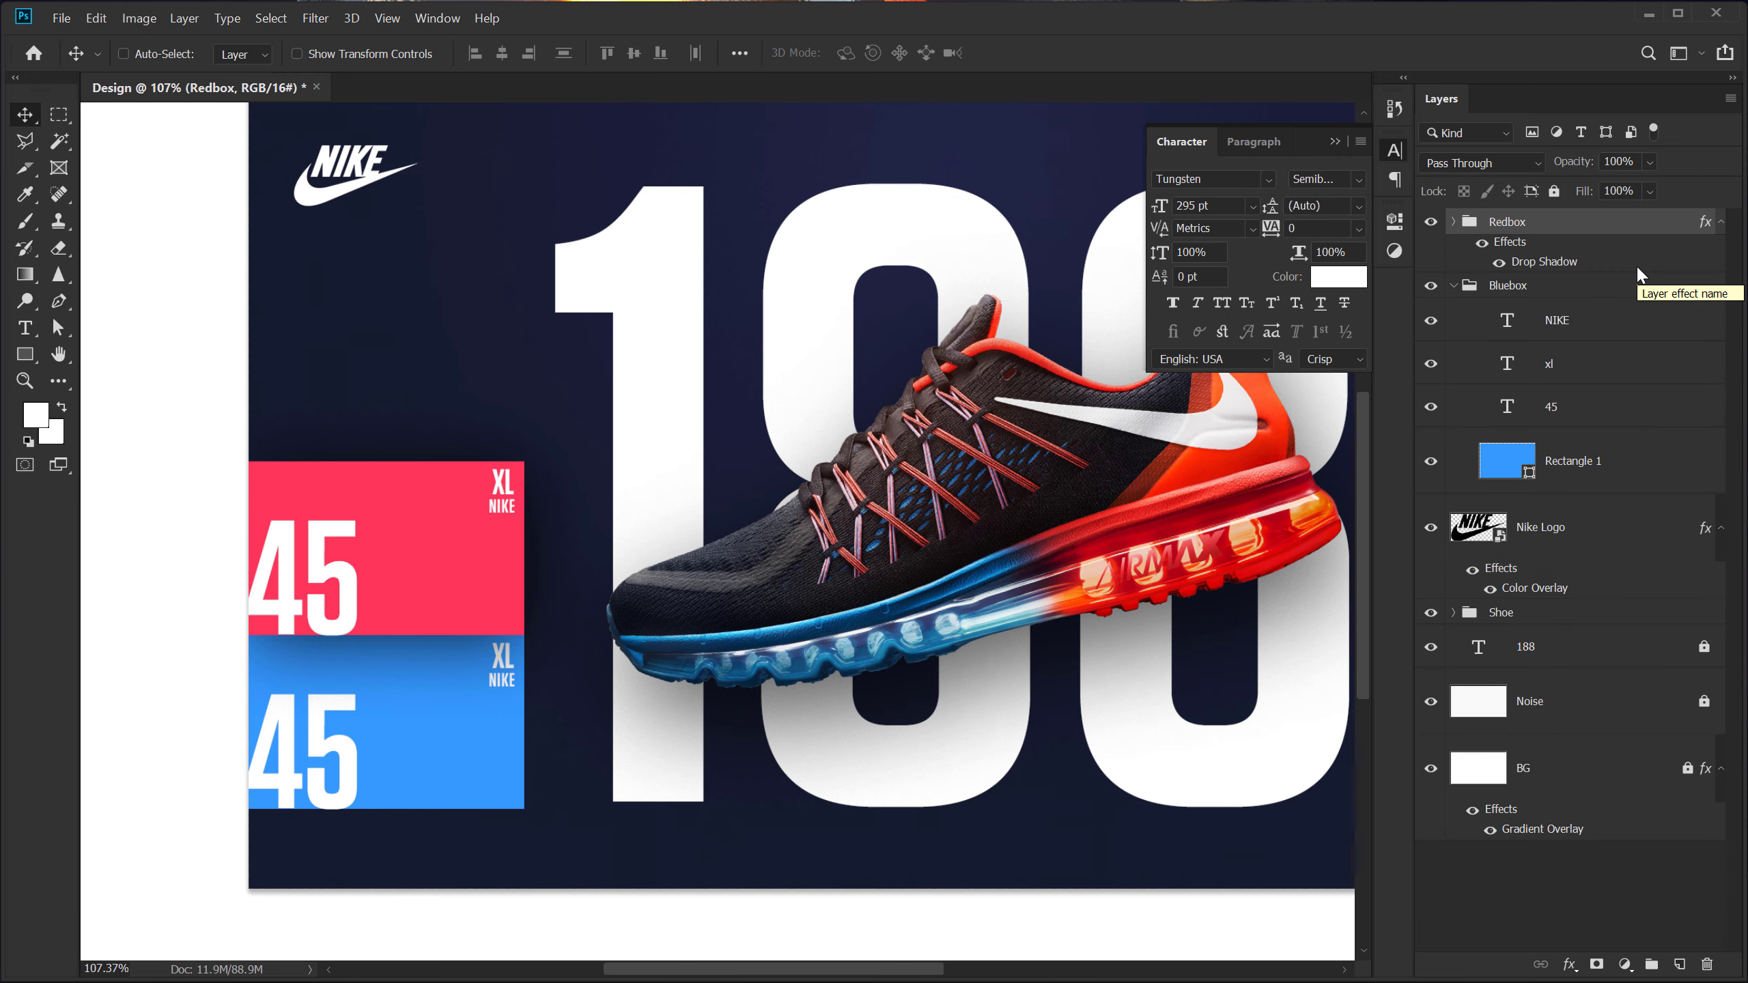
left_click(1519, 886)
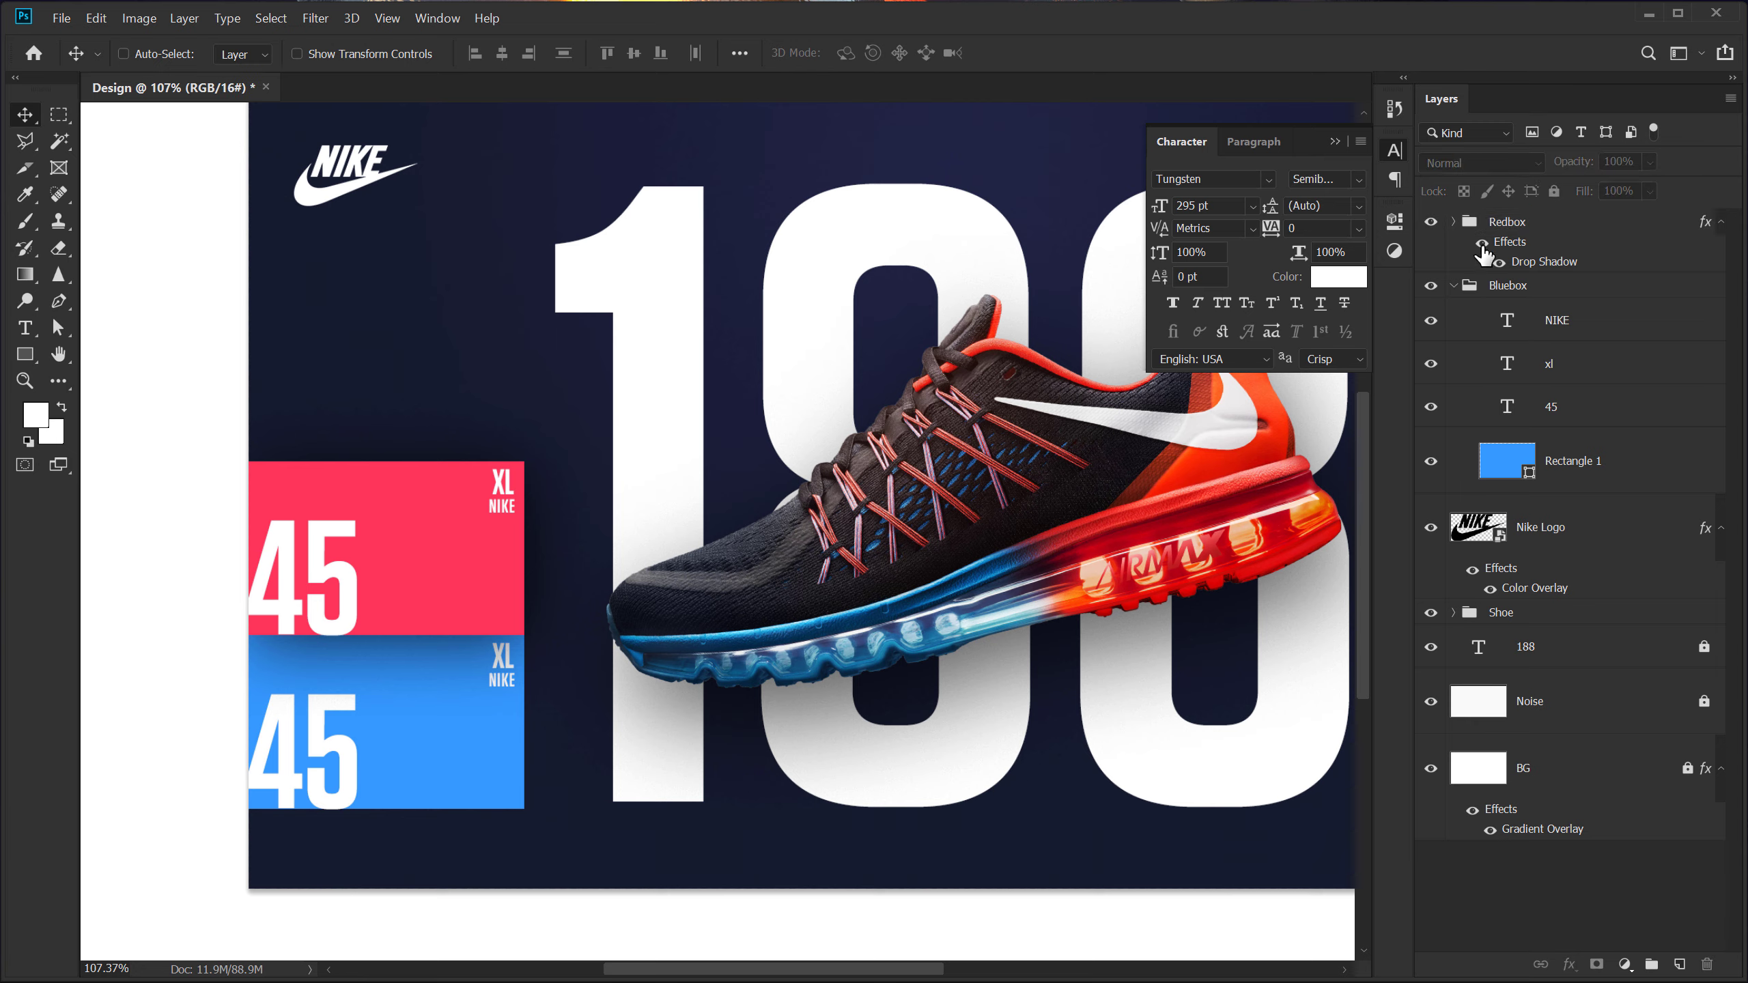
Retype the blue badge's NIKE and XL labels as CUSTOM and STYLE
double_click(1507, 322)
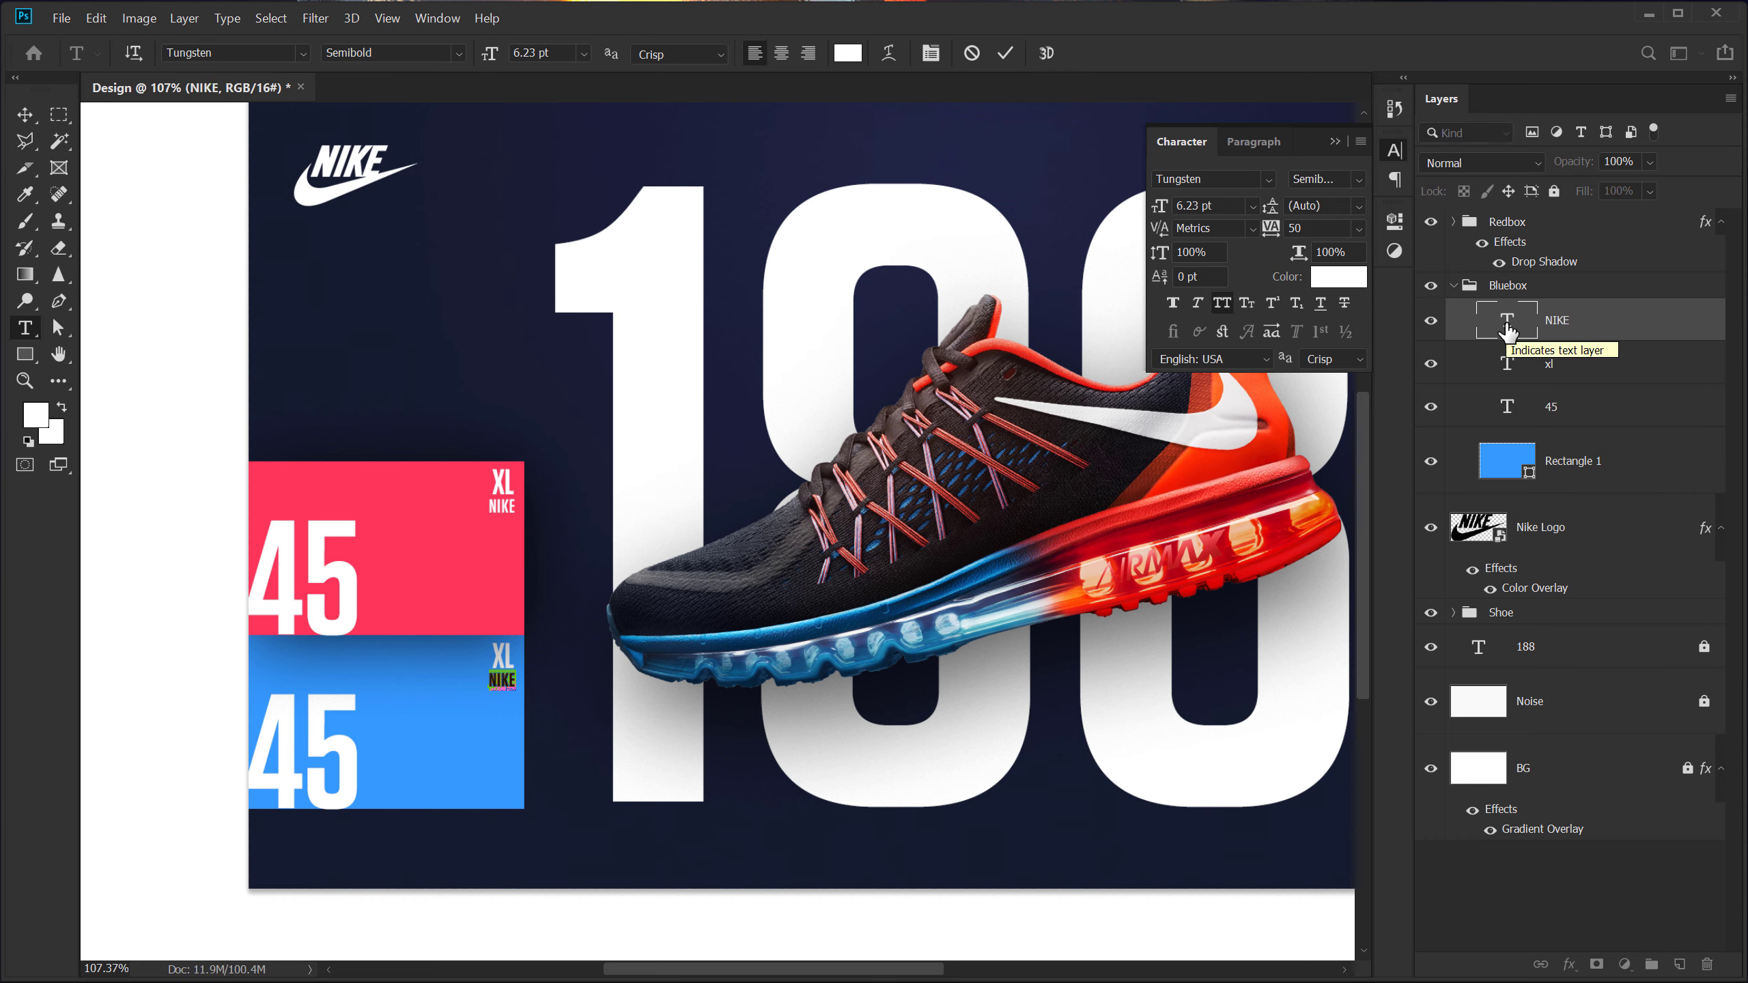
type("CUSTYO")
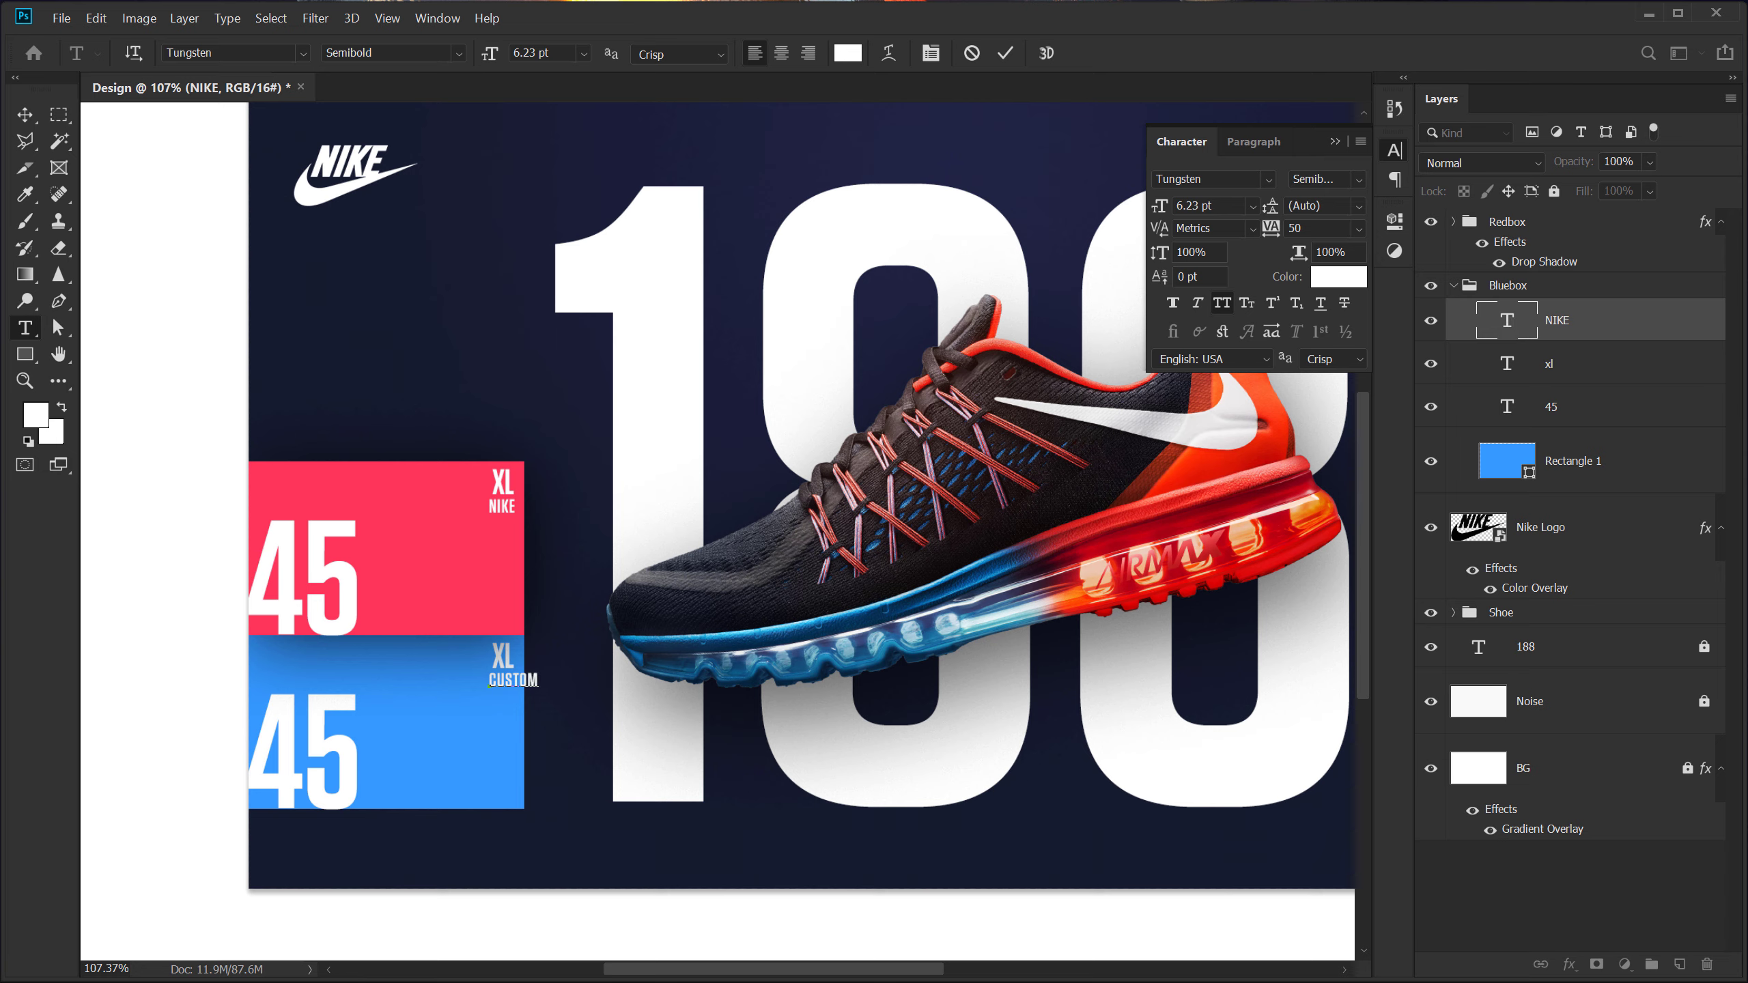
left_click(1007, 49)
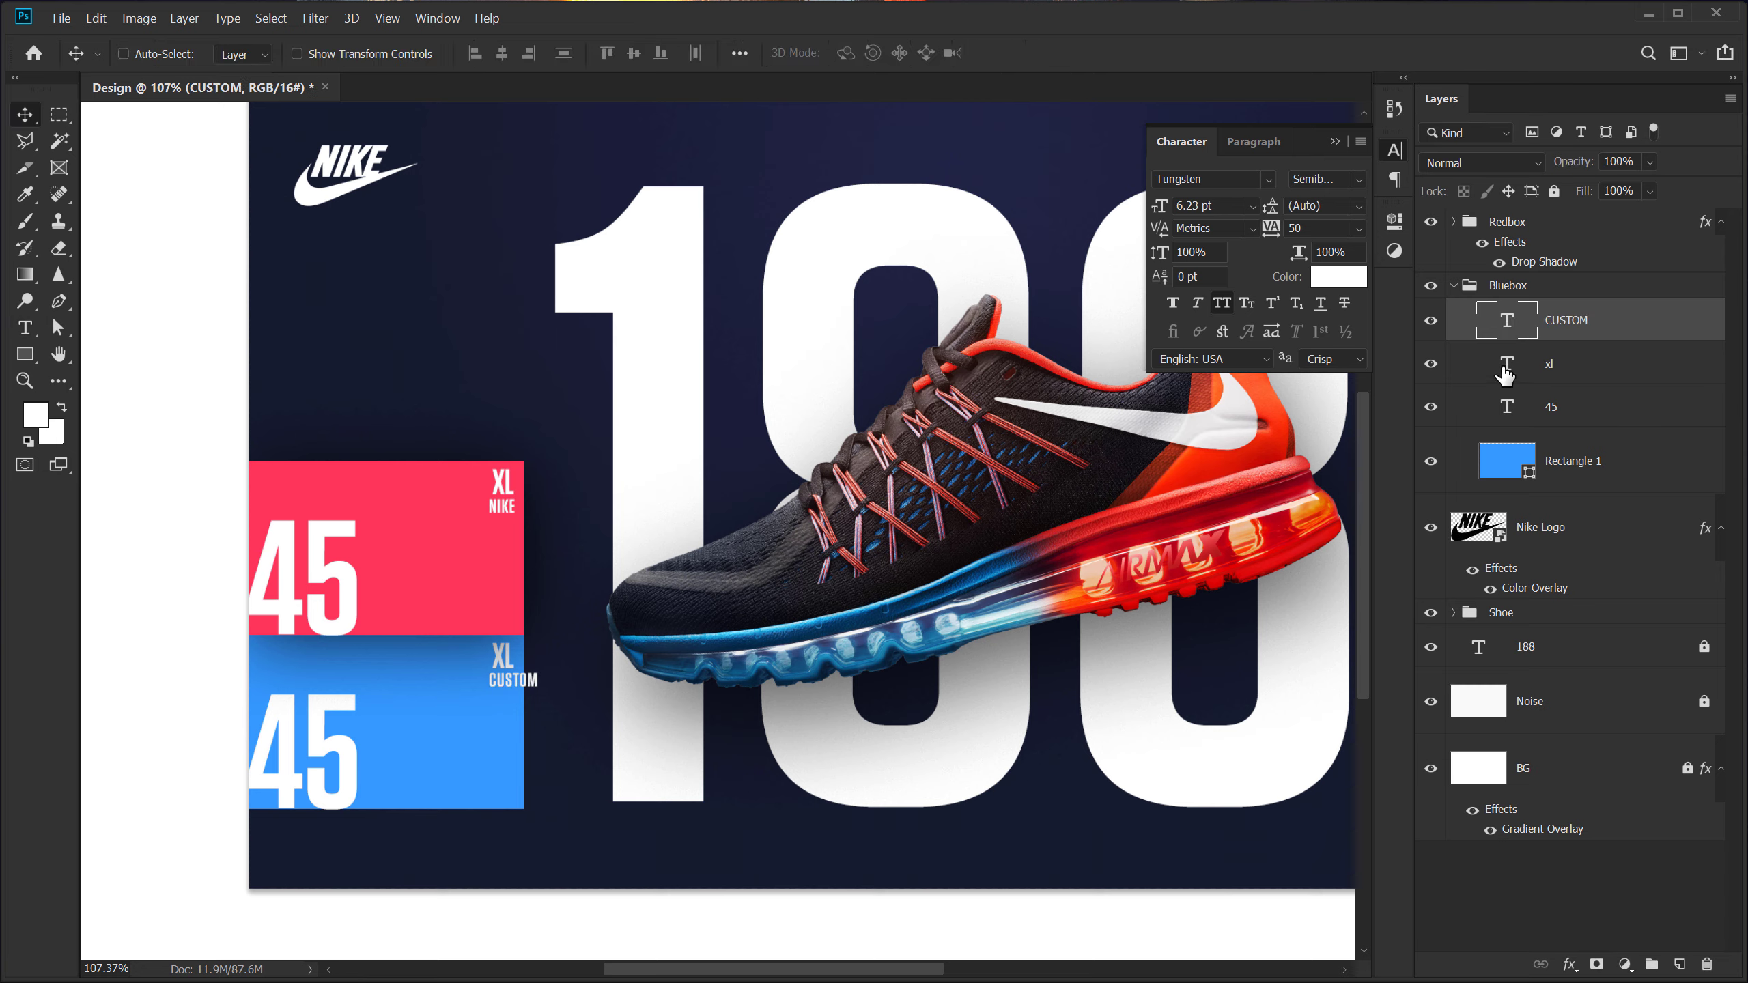
double_click(1504, 372)
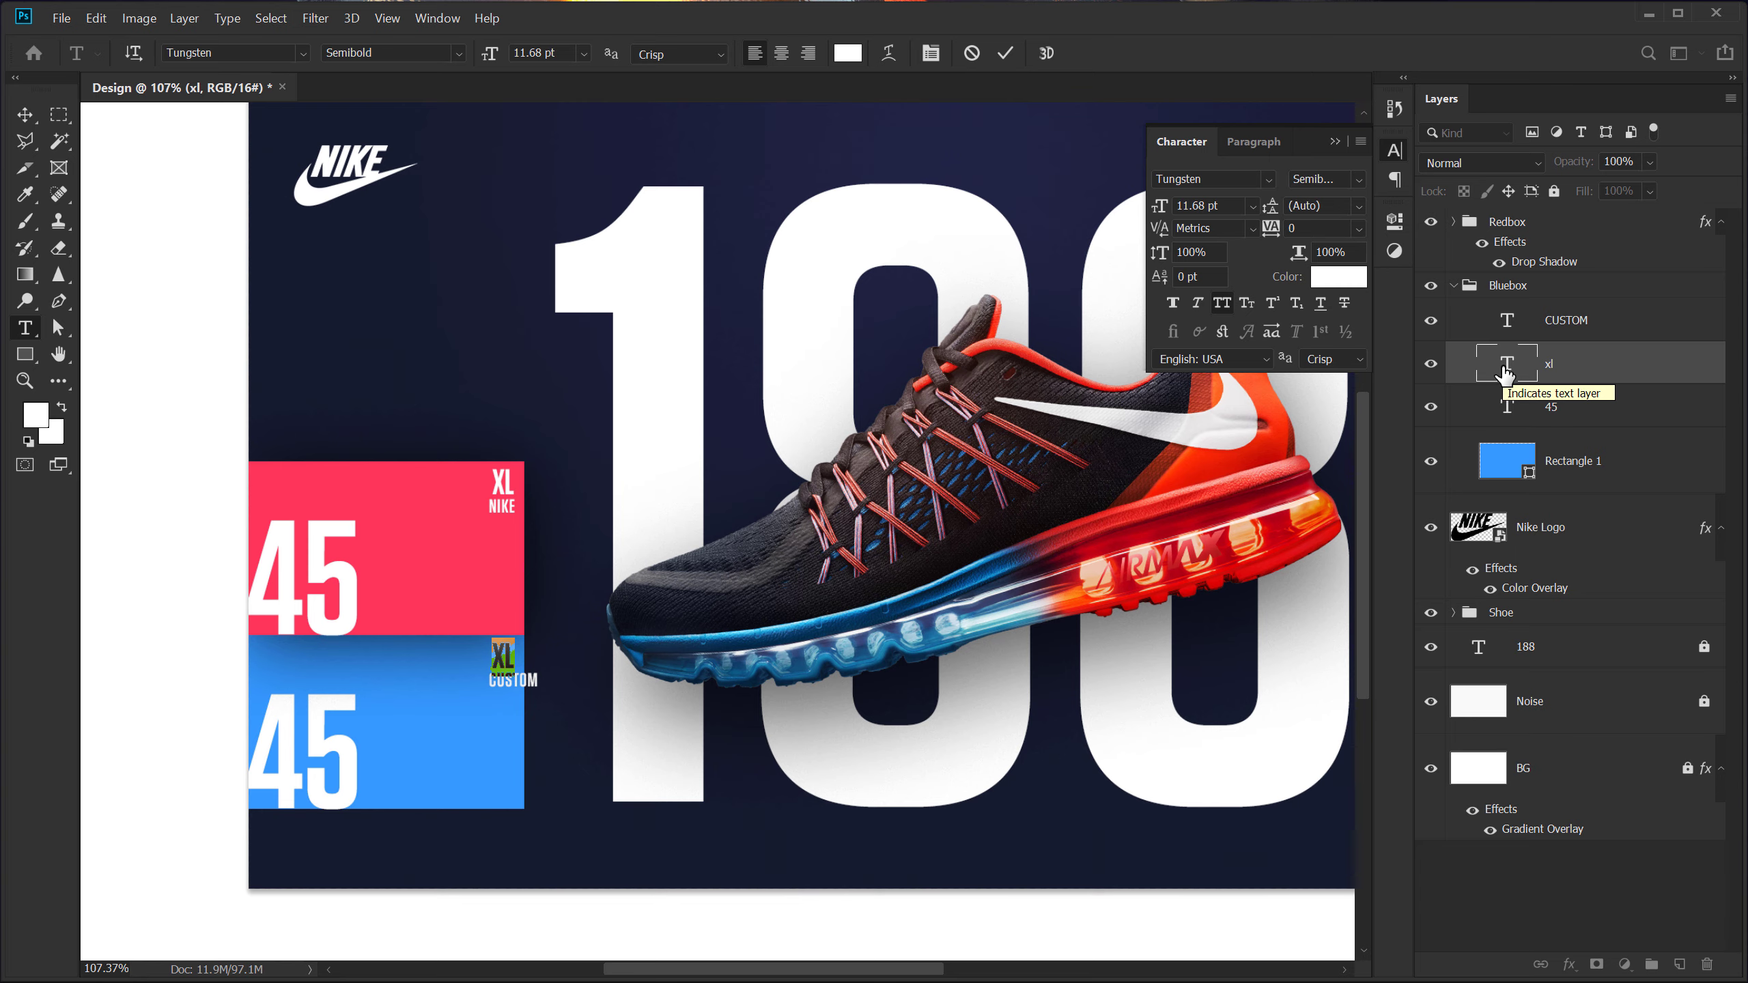
type("STYLE")
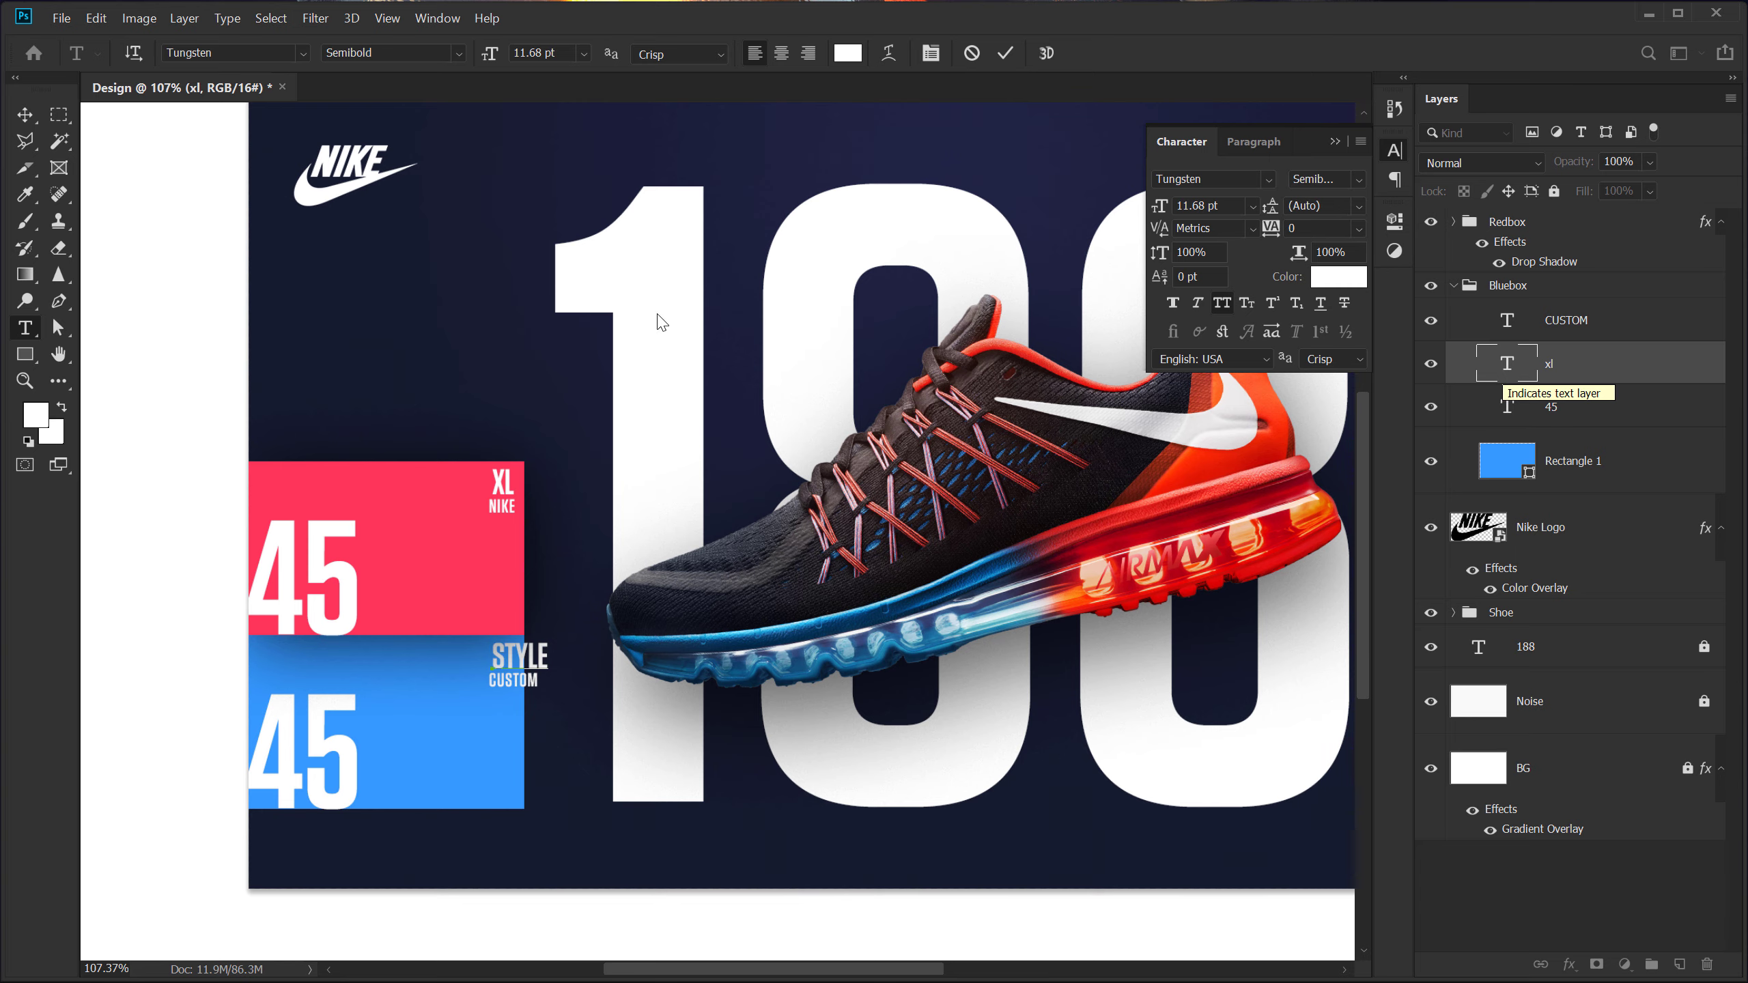
key("ctrl+Return")
Right-align CUSTOM under STYLE and move both left inside the blue box
scroll(451, 686, "up", 5)
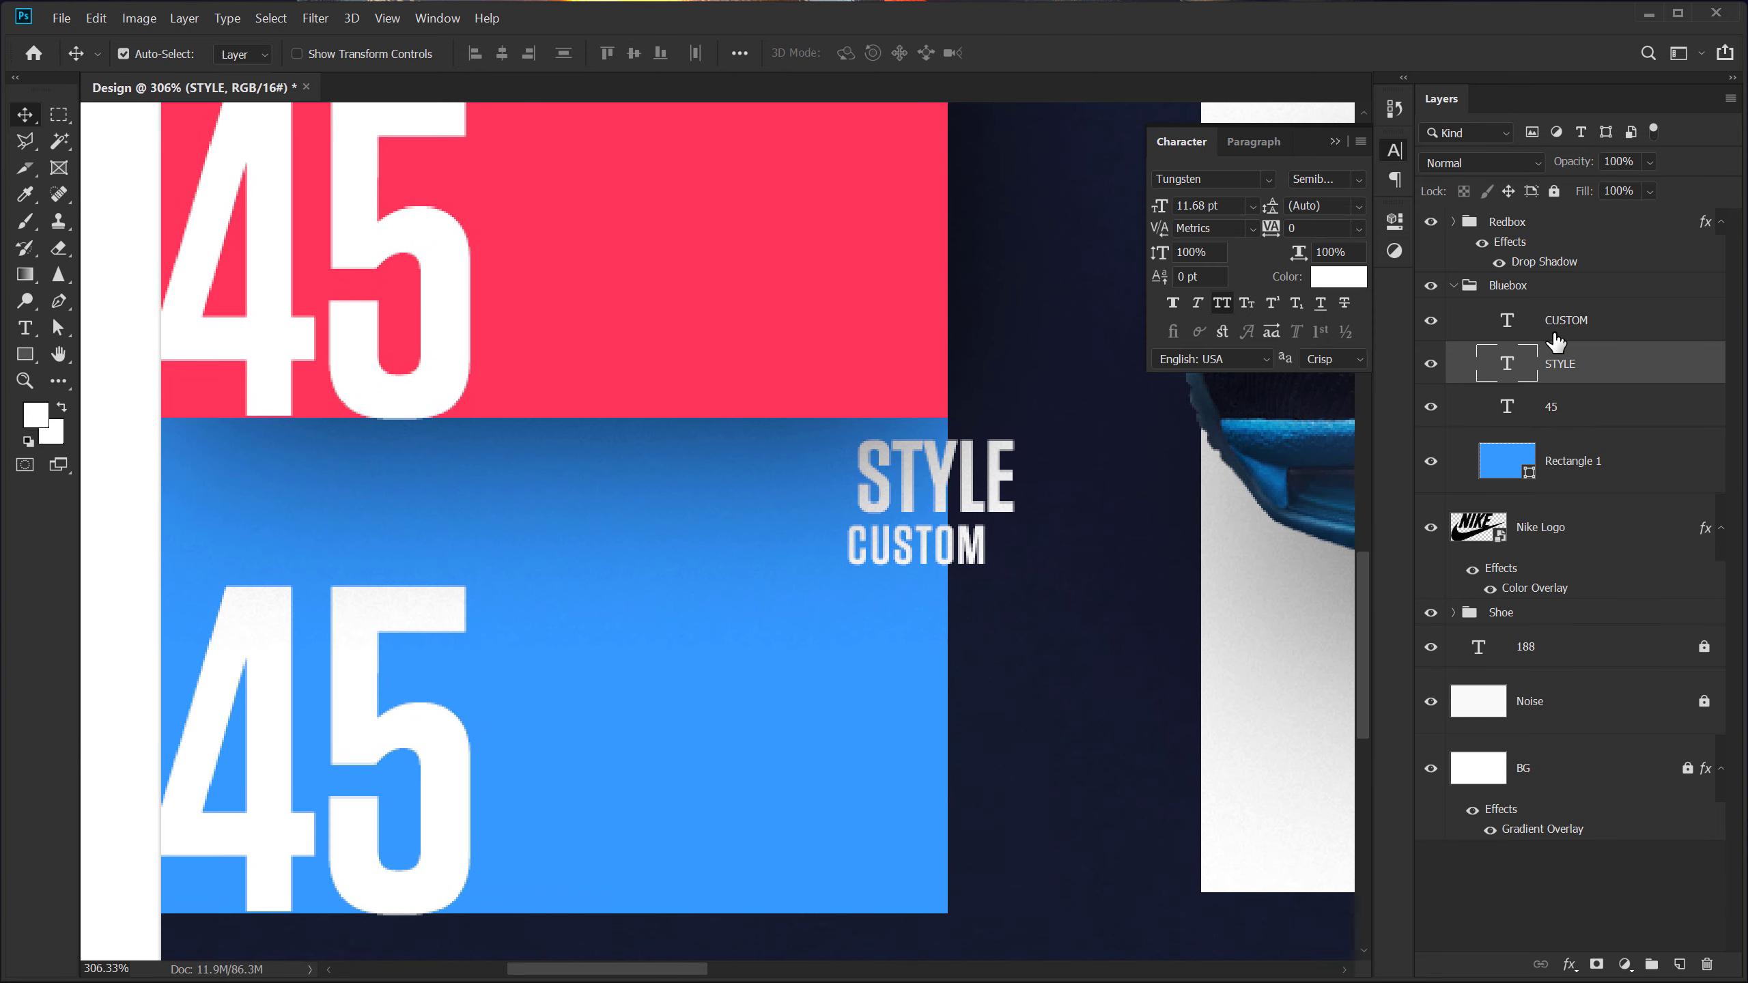
left_click(1556, 337, "ctrl")
left_click(528, 53)
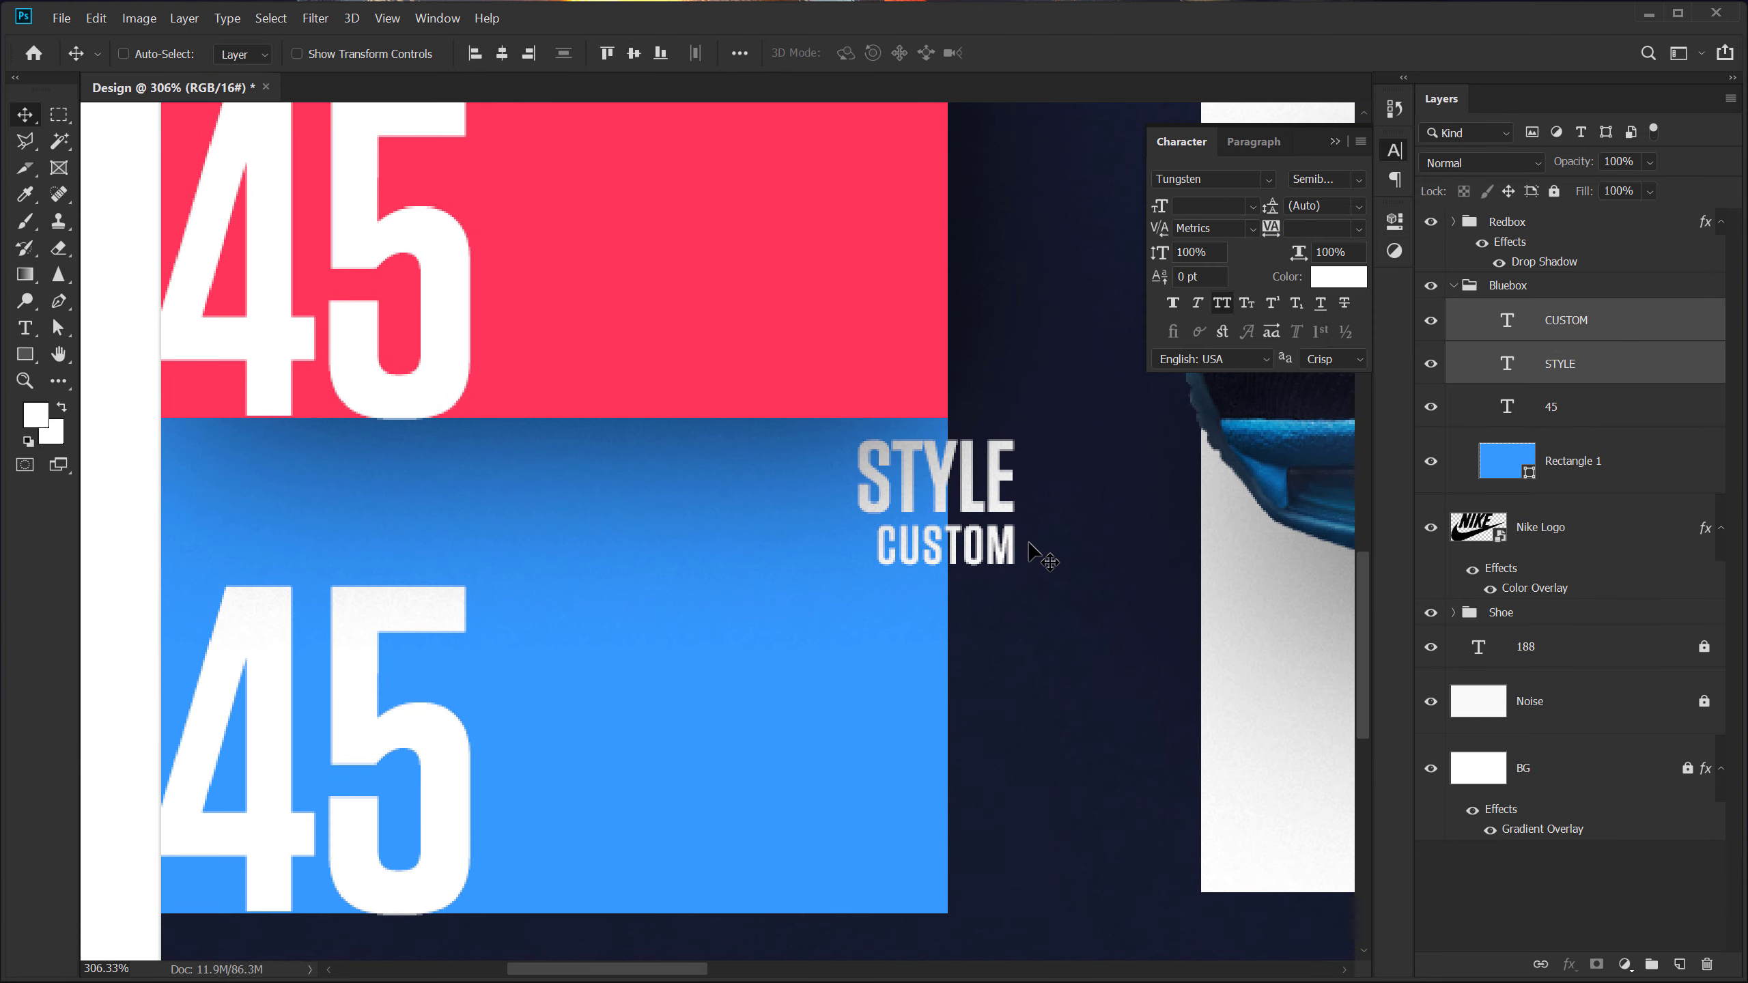
left_click_drag(982, 492, 898, 491)
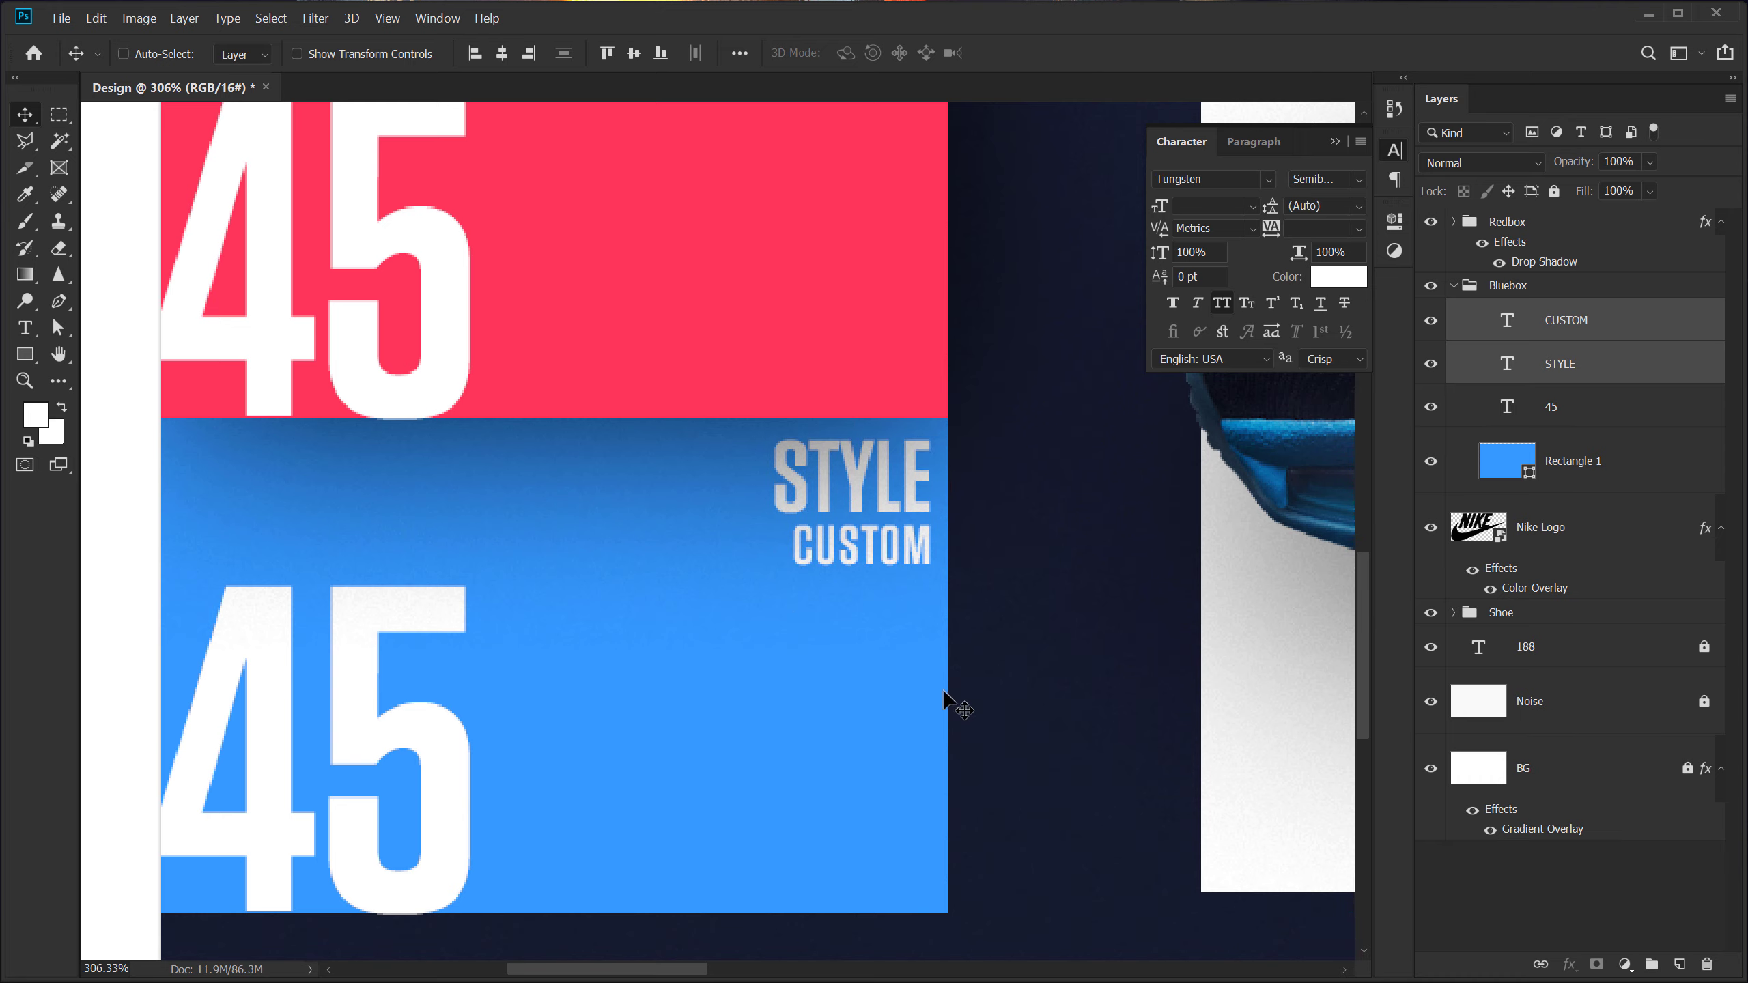
scroll(863, 644, "down", 8)
scroll(861, 637, "up", 4)
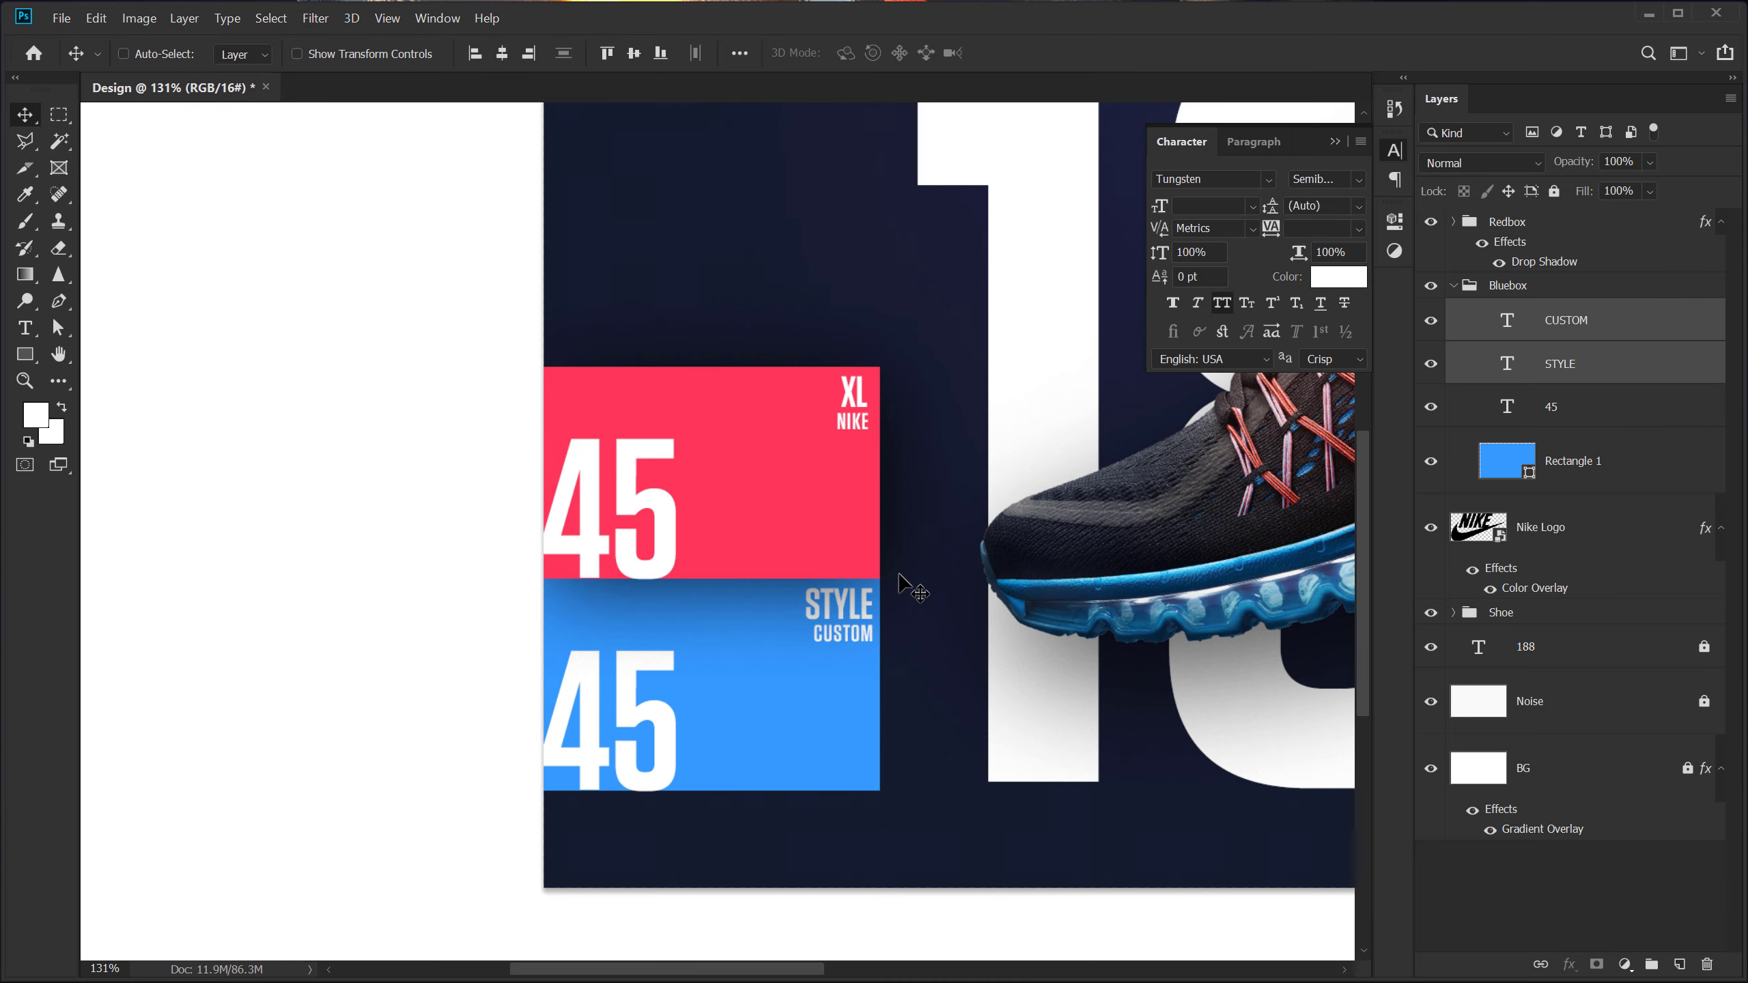
Recolor the CUSTOM and NIKE labels dark navy (#151b2f) sampled from the background
left_click(1531, 466)
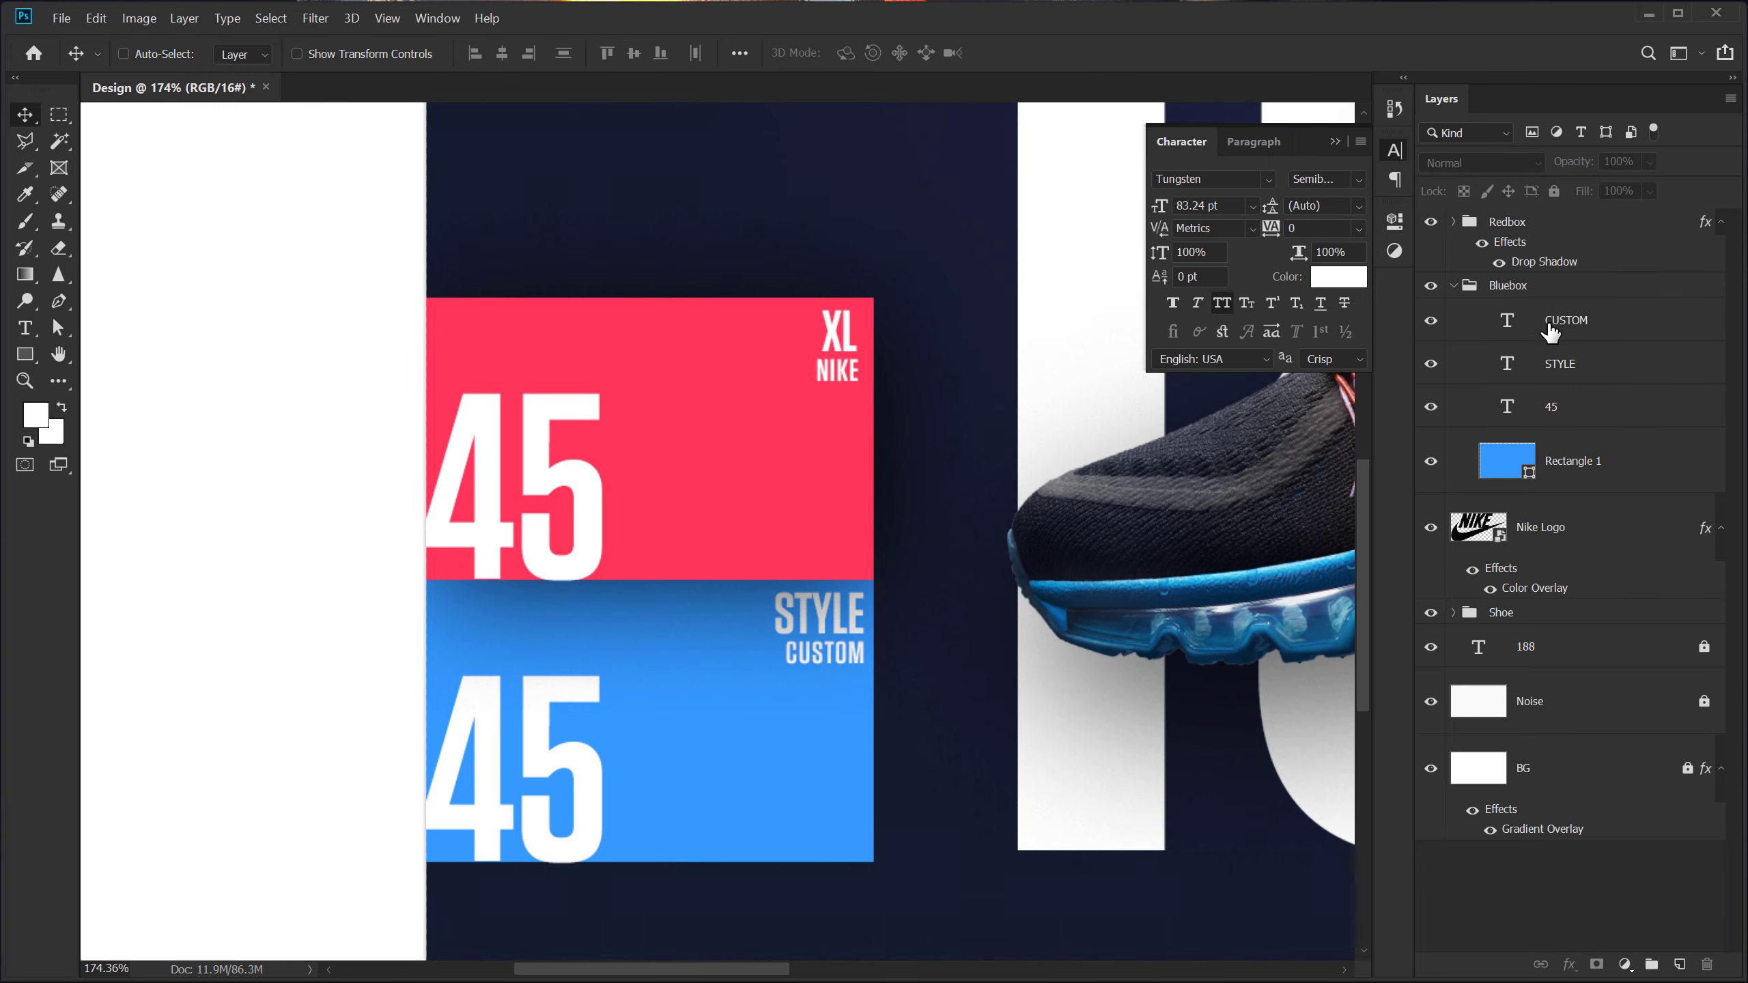
left_click(1550, 332)
left_click(1345, 279)
left_click(1123, 915)
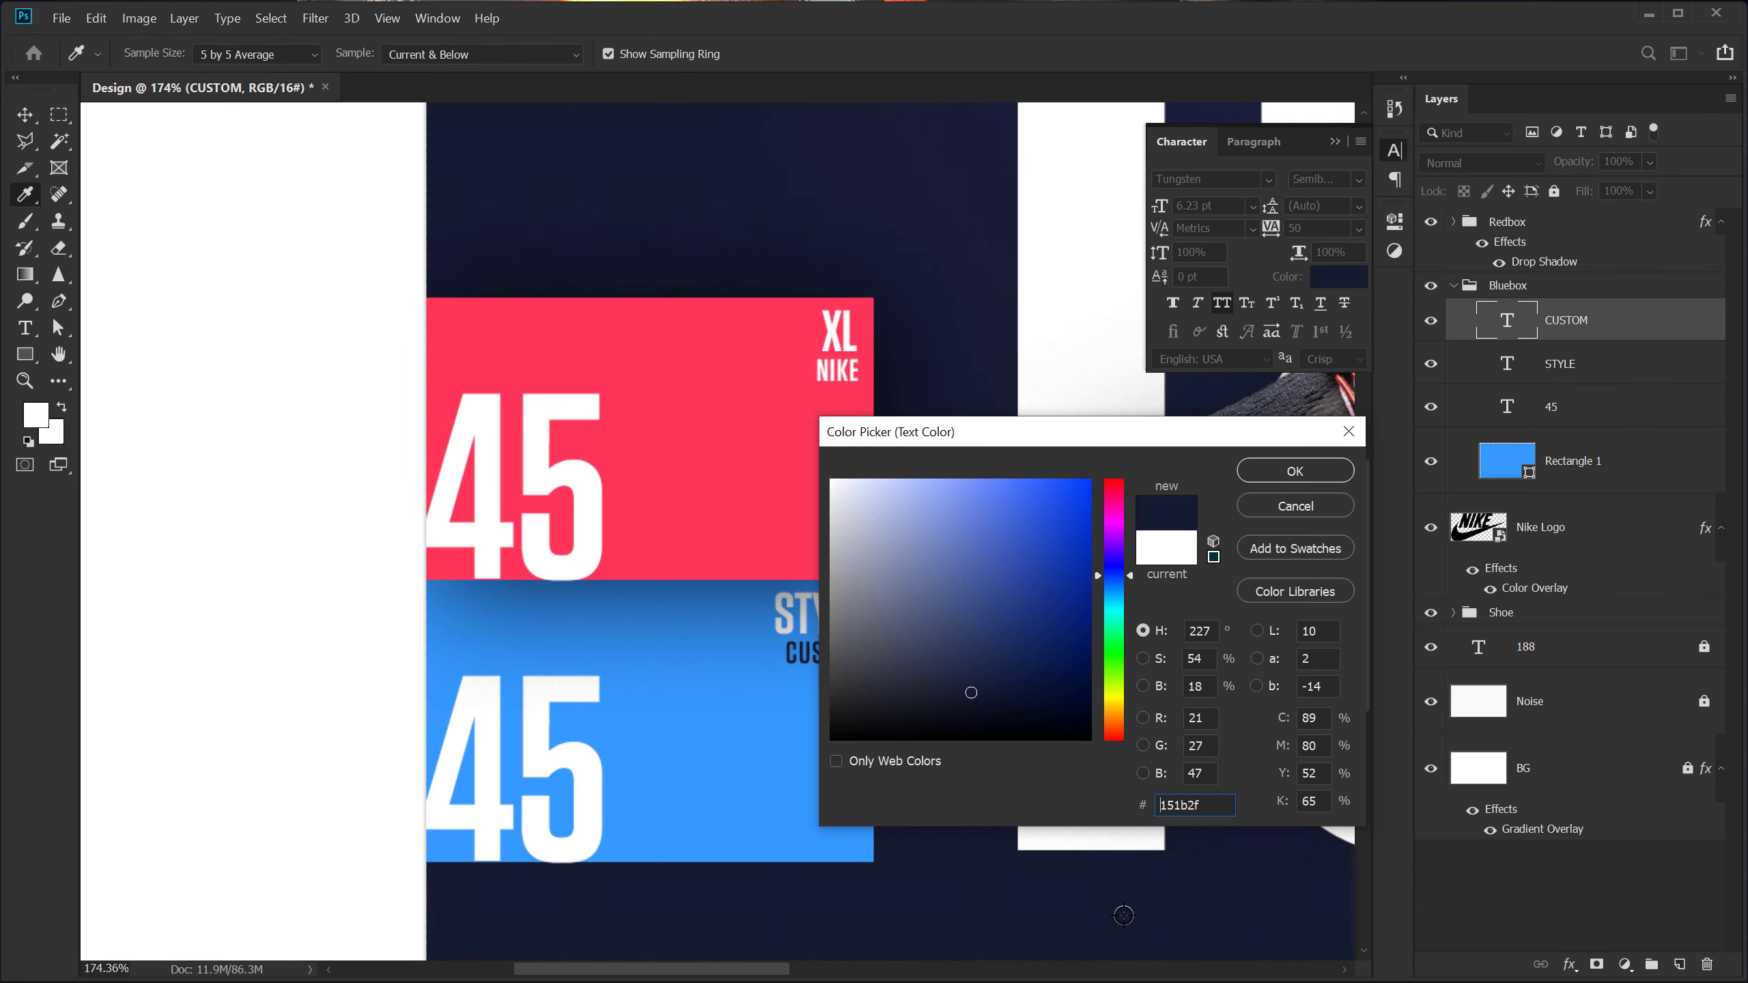
left_click(1253, 476)
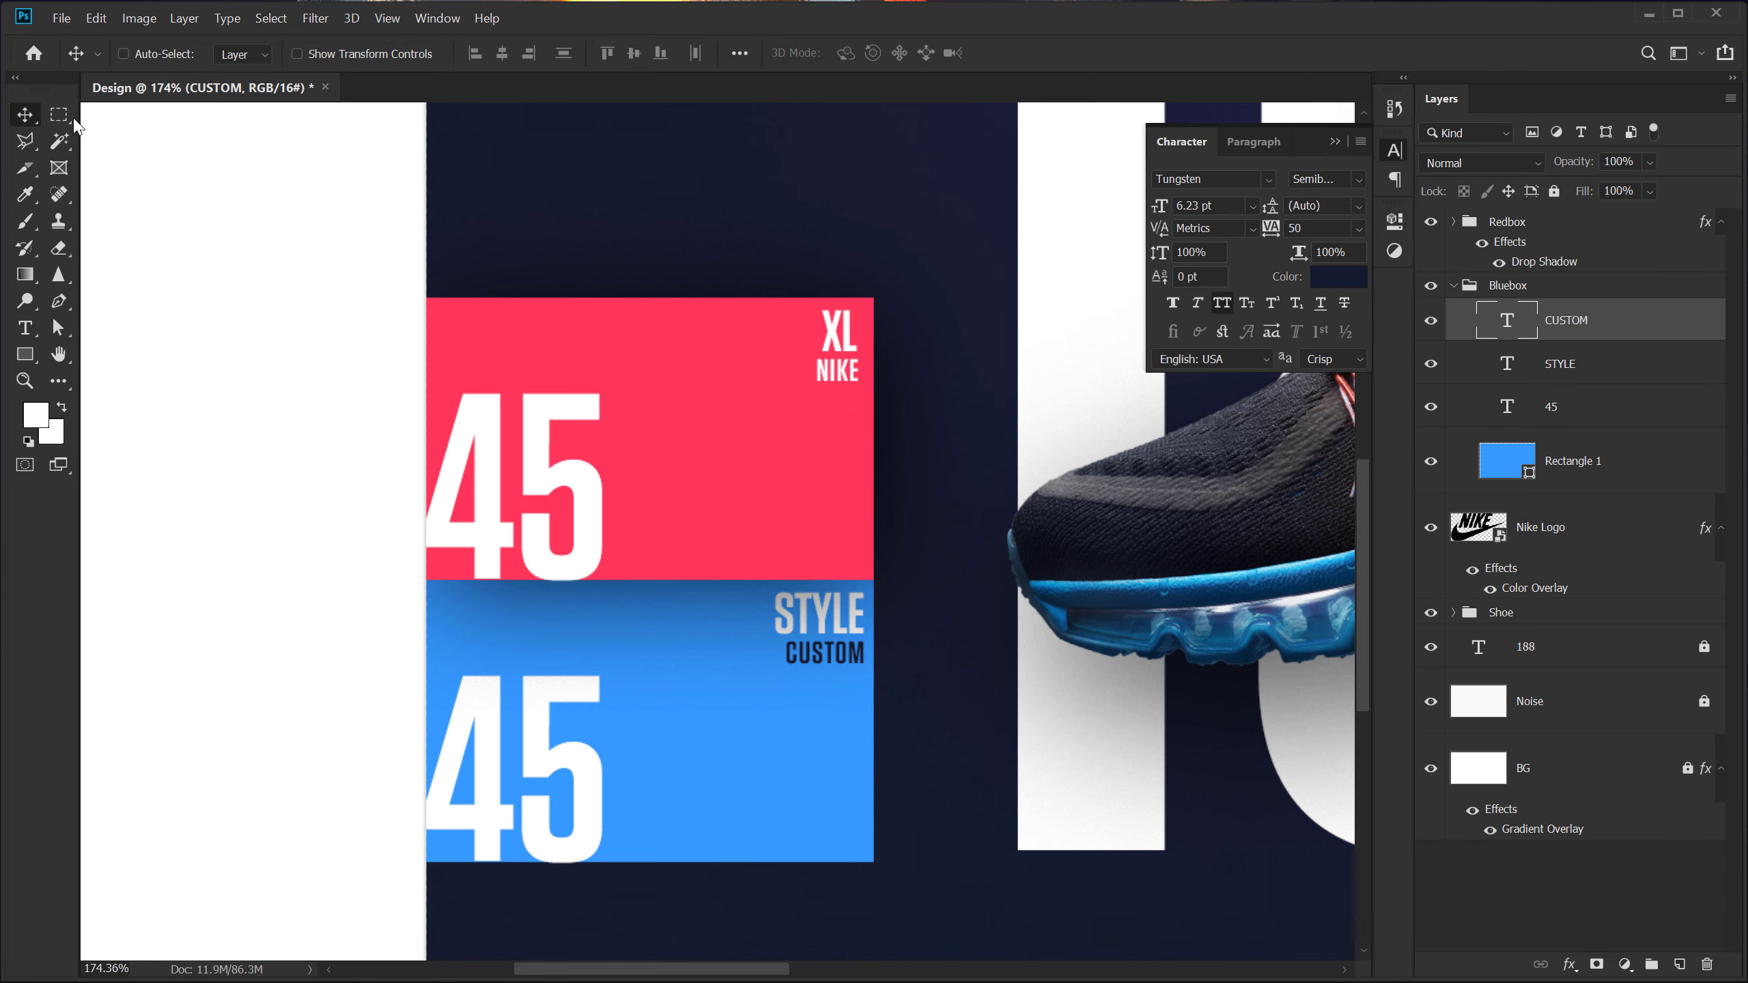
left_click(845, 383)
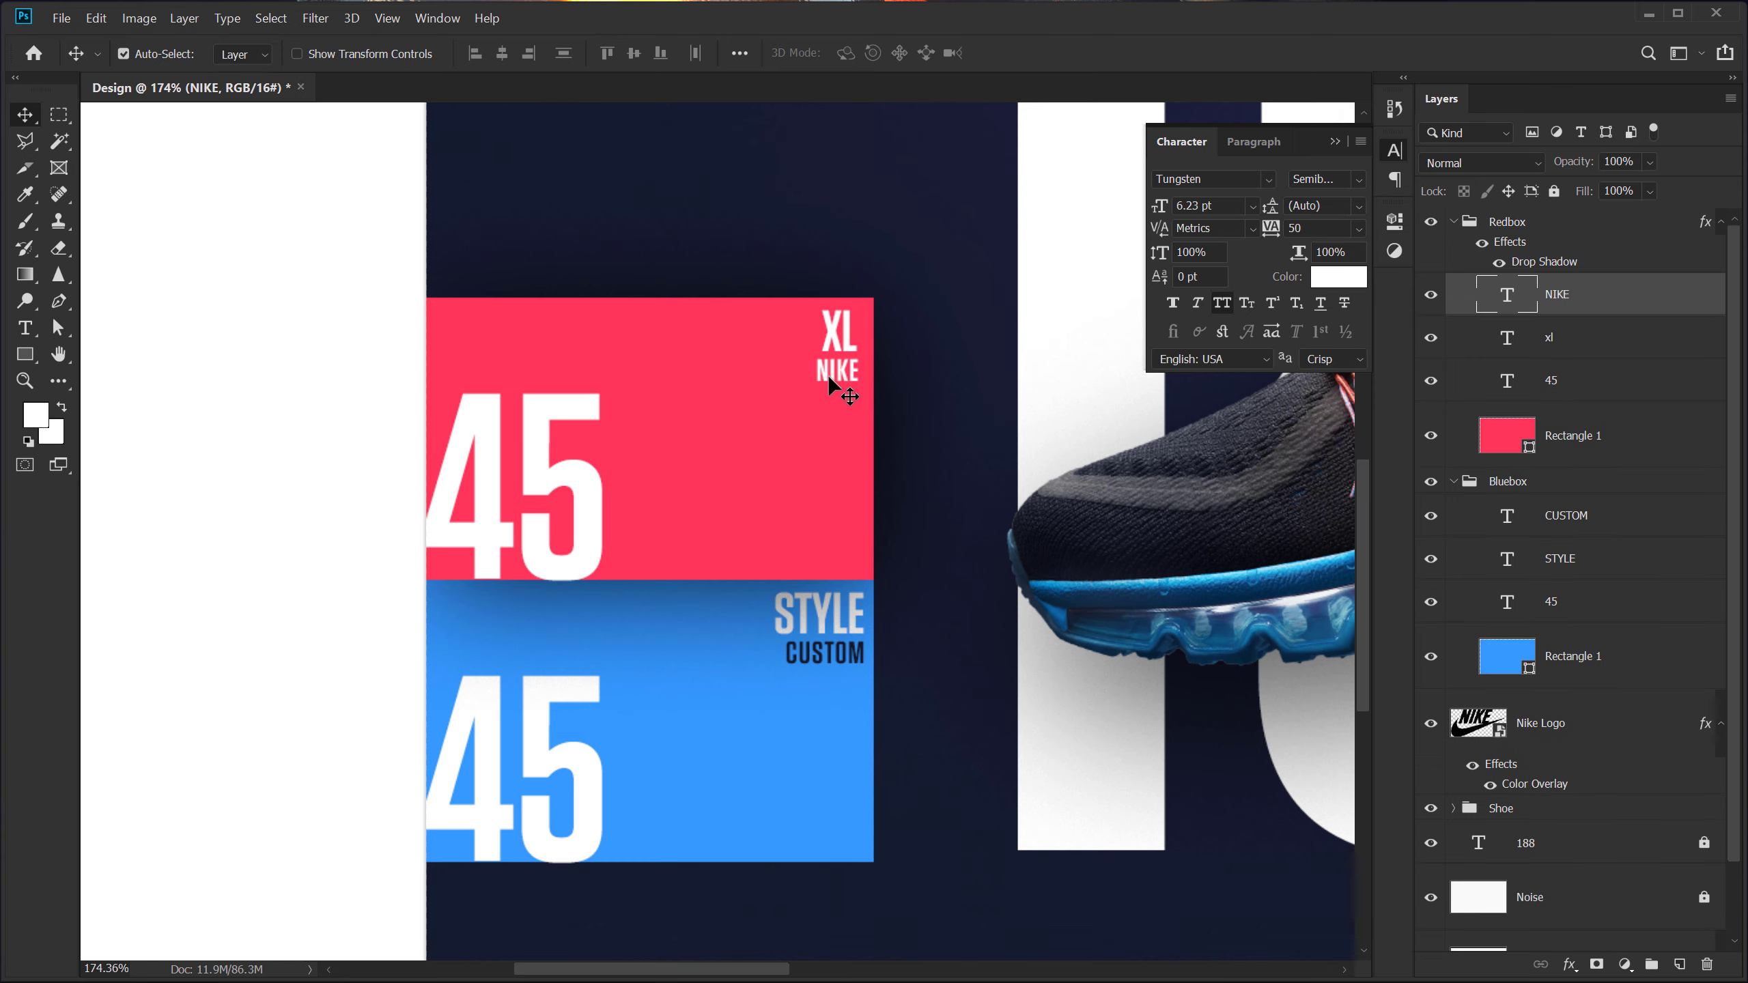
left_click(1338, 276)
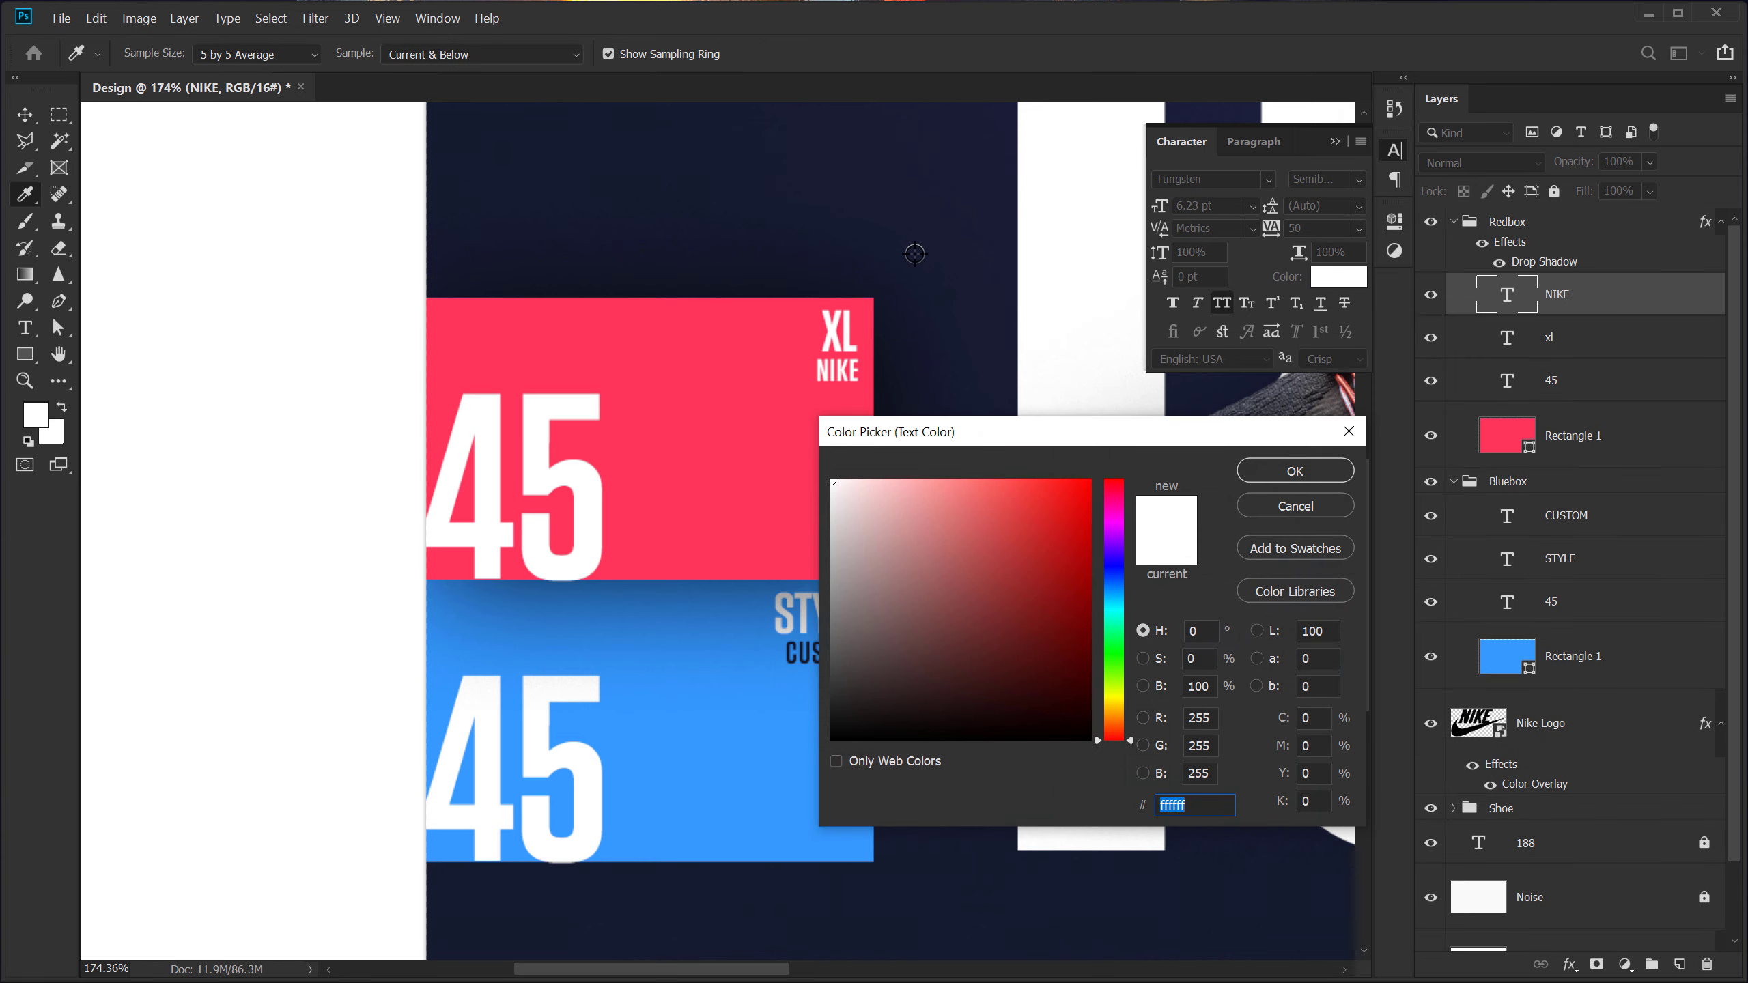
left_click(1164, 399)
left_click(1325, 470)
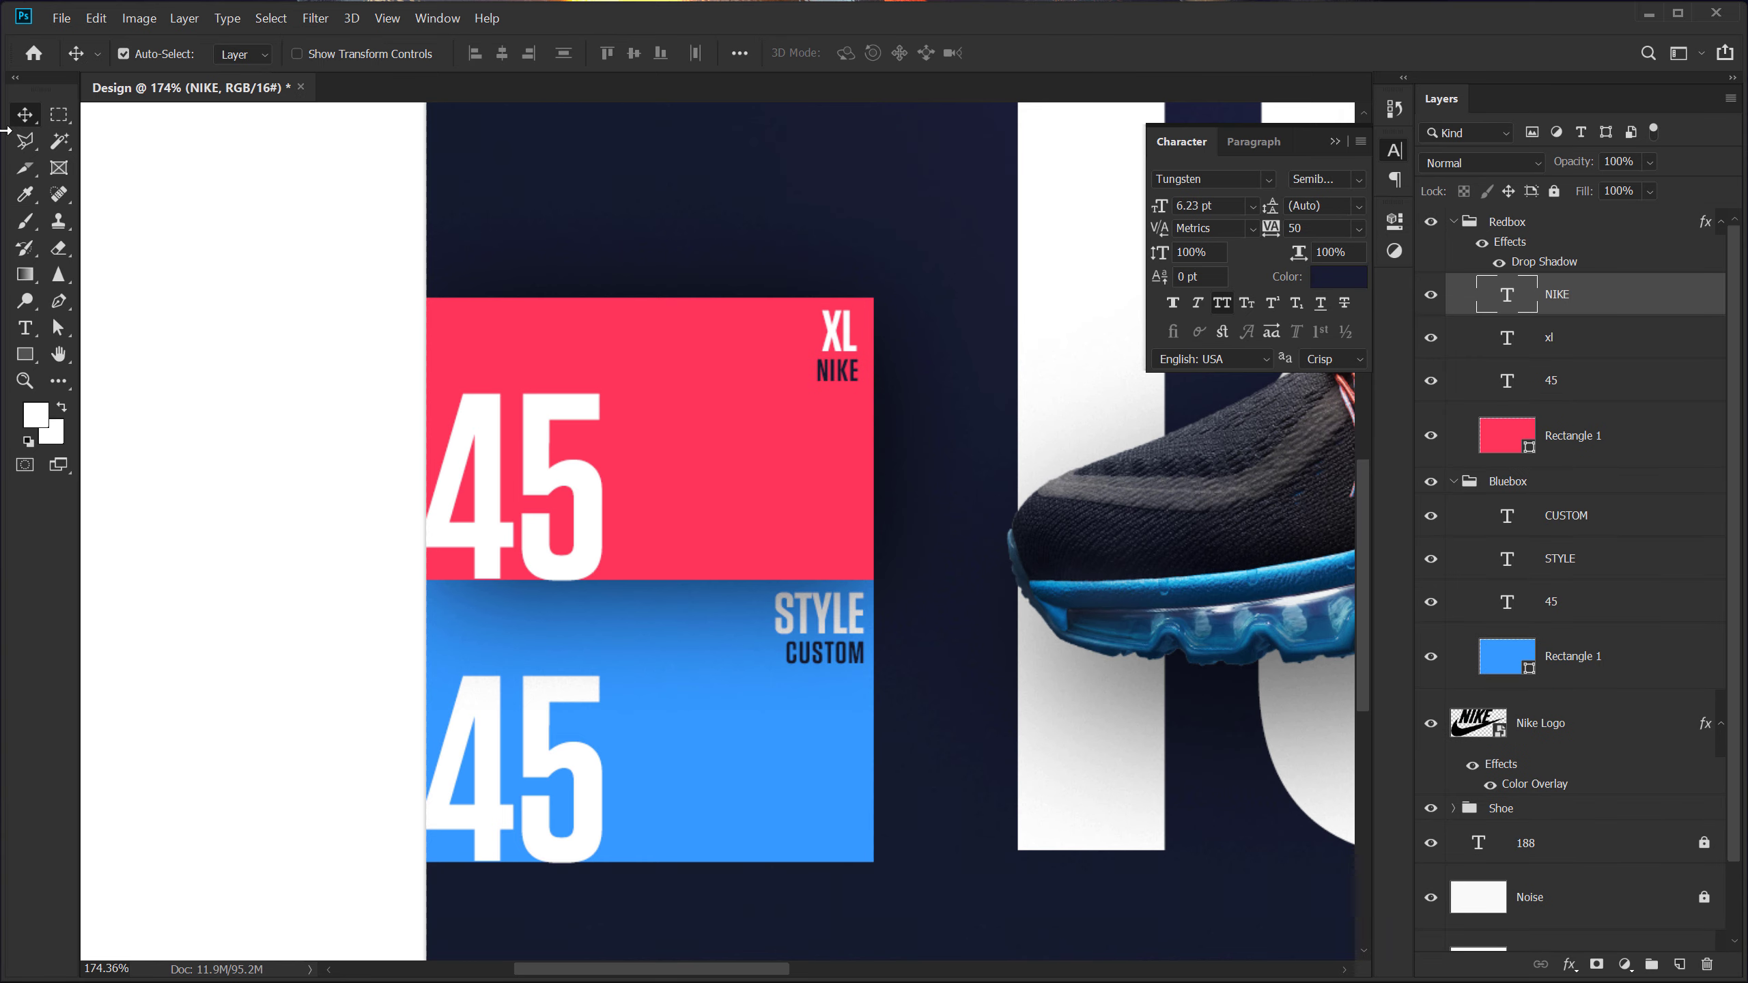
left_click(246, 290)
scroll(689, 486, "down", 5)
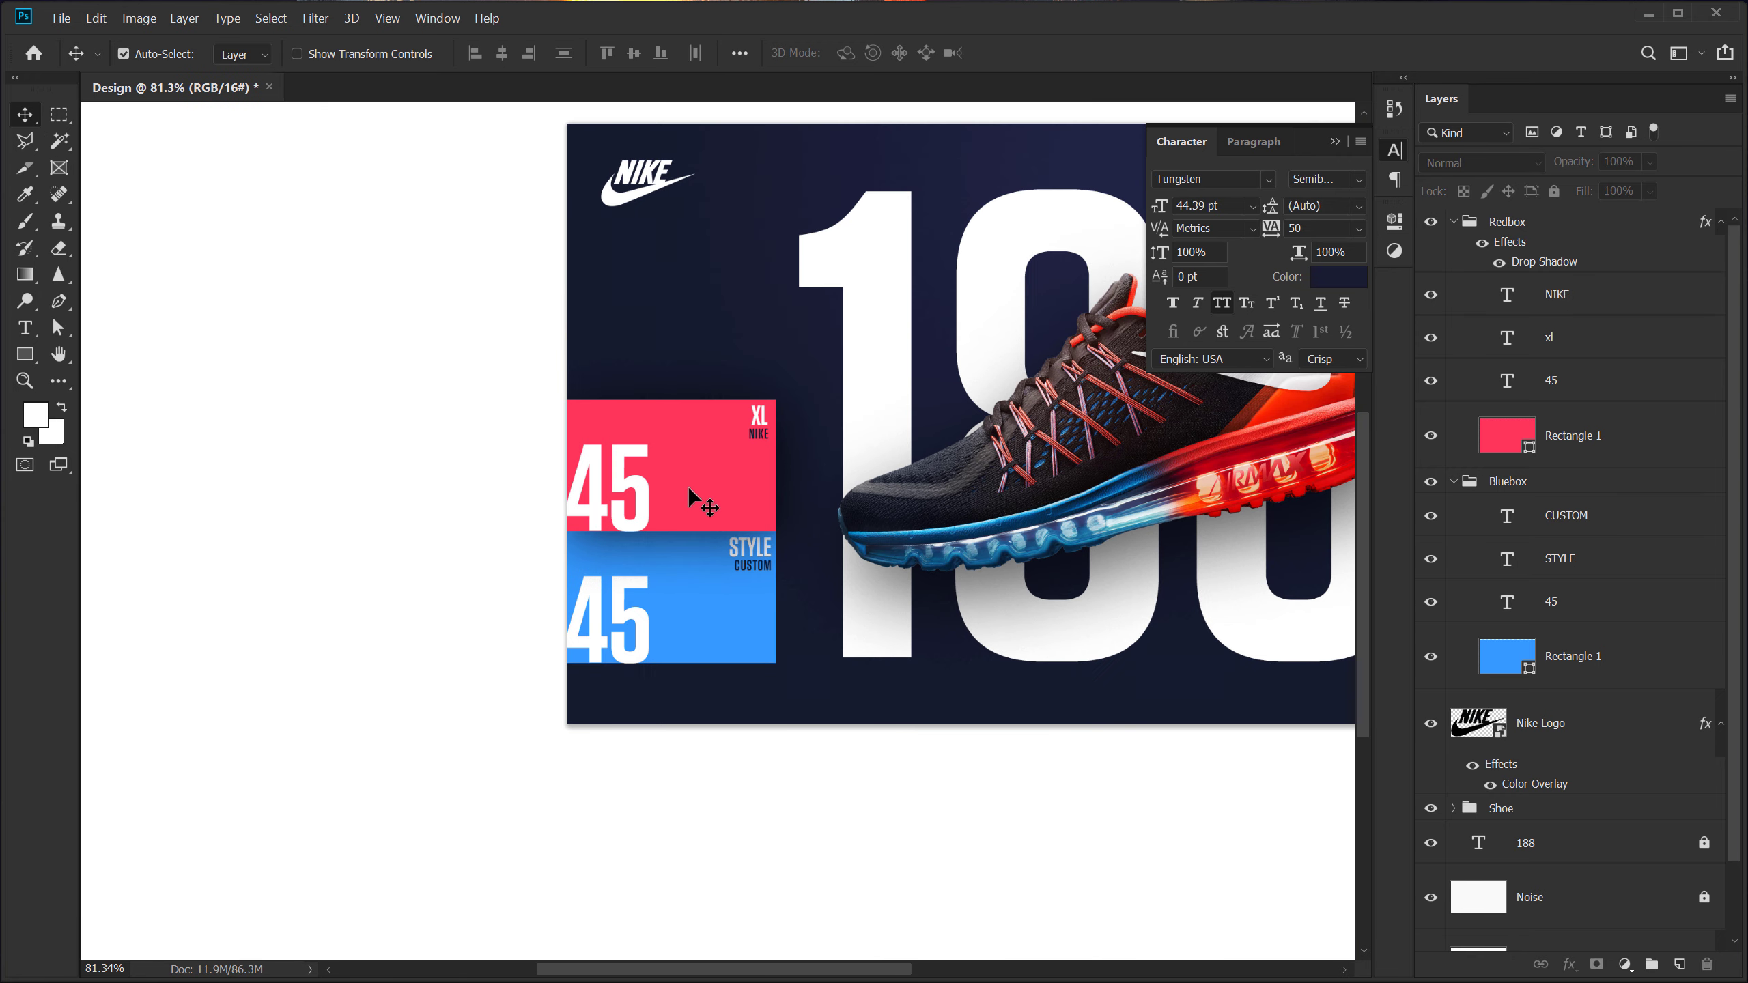
Collapse the badge groups and duplicate the Bluebox group with Ctrl+J
left_click(1454, 221)
left_click(1454, 284)
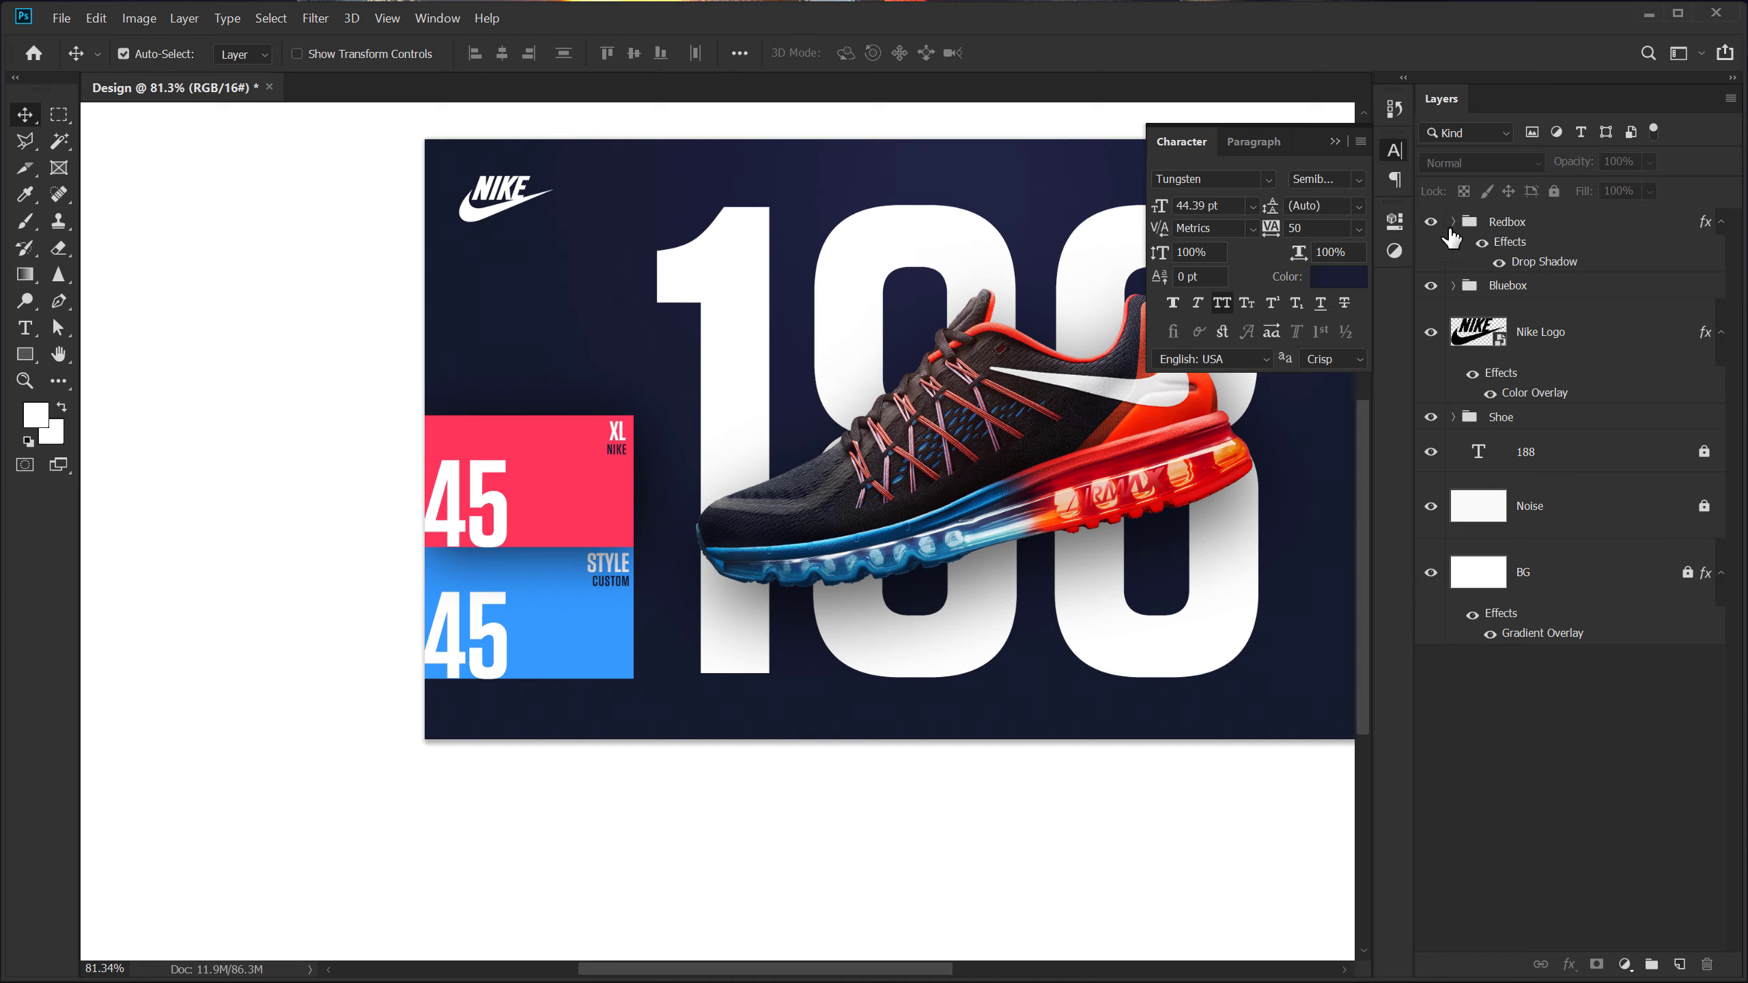
left_click(1453, 221)
left_click(1453, 221)
left_click(1721, 221)
left_click(1518, 249)
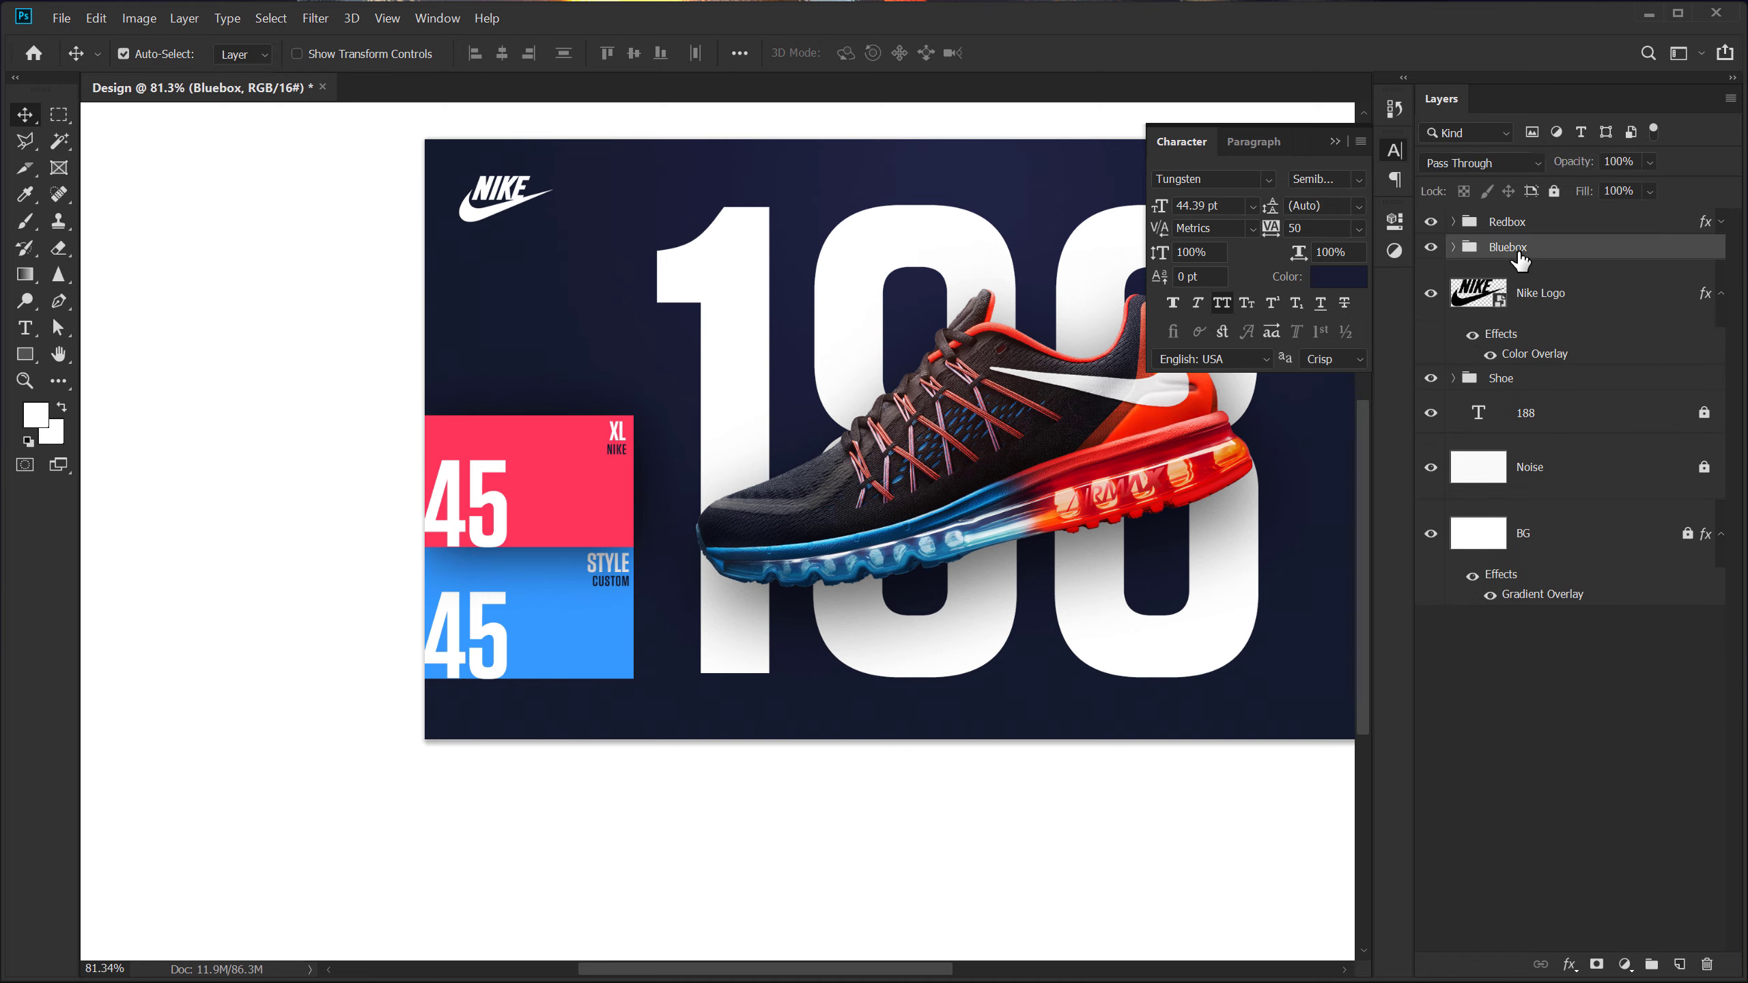
key("ctrl+j")
left_click_drag(1519, 252, 1507, 295)
Rename the copy Yellowbox and nudge it down below the blue badge
double_click(1517, 272)
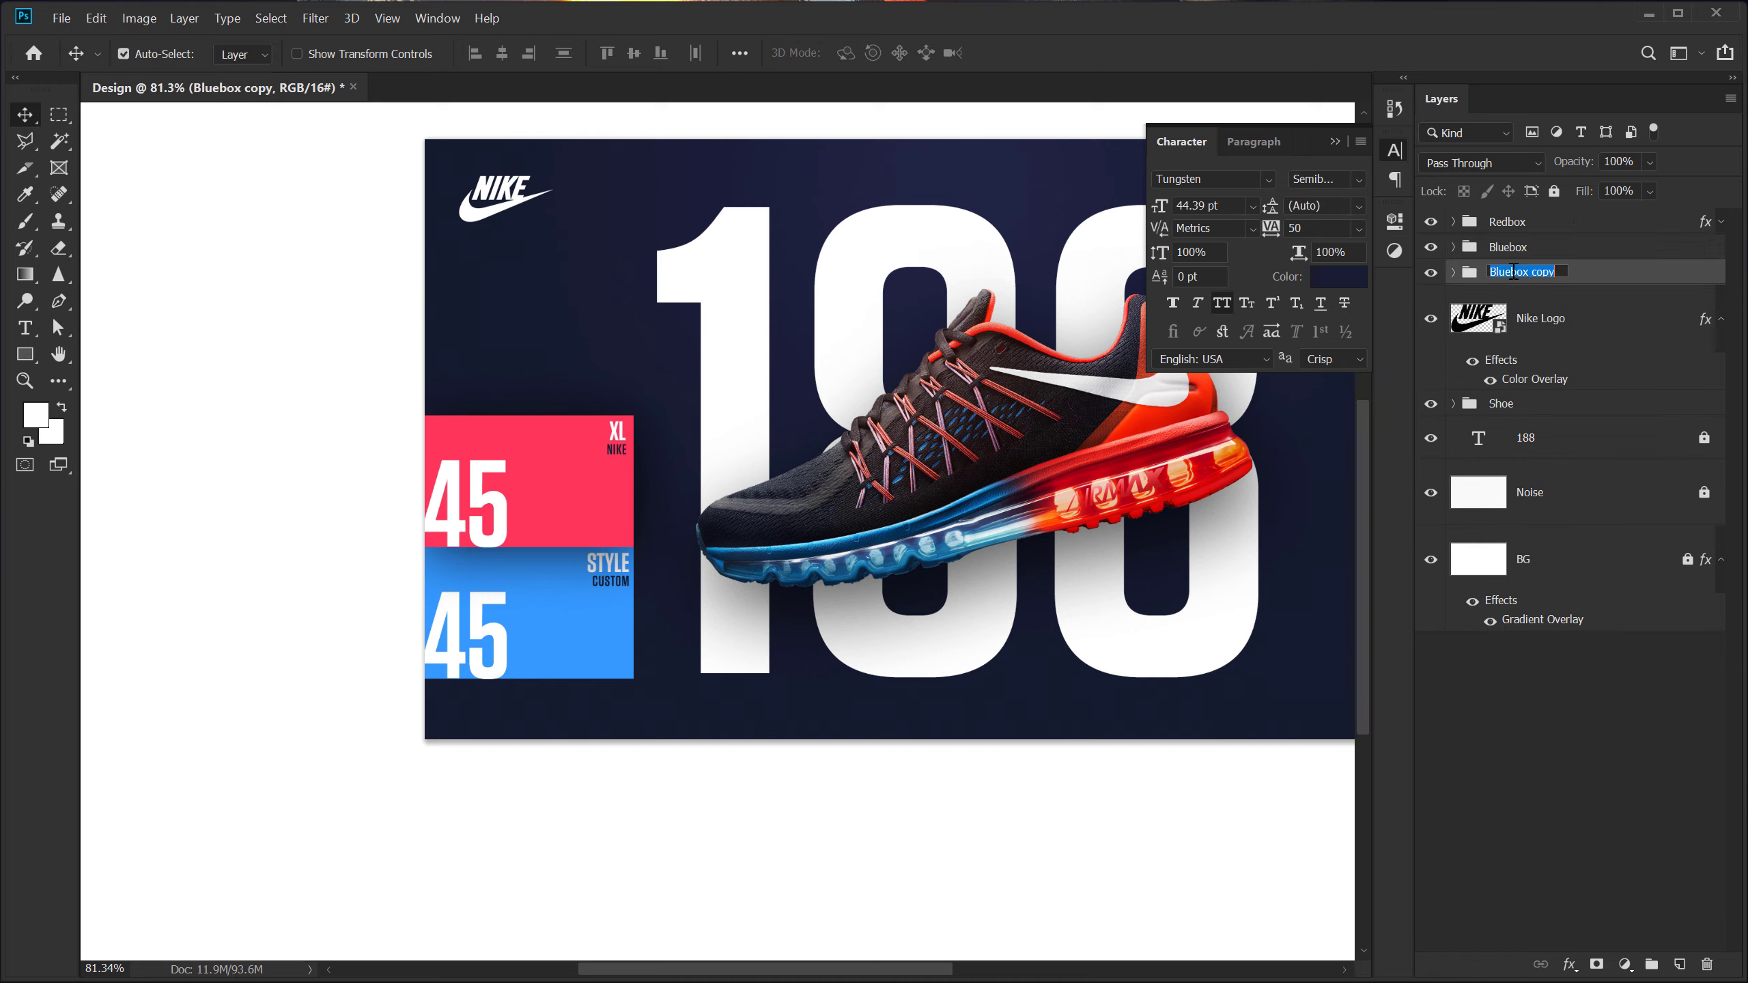
type("y")
double_click(1499, 272)
type("Yellowbox")
key("Return")
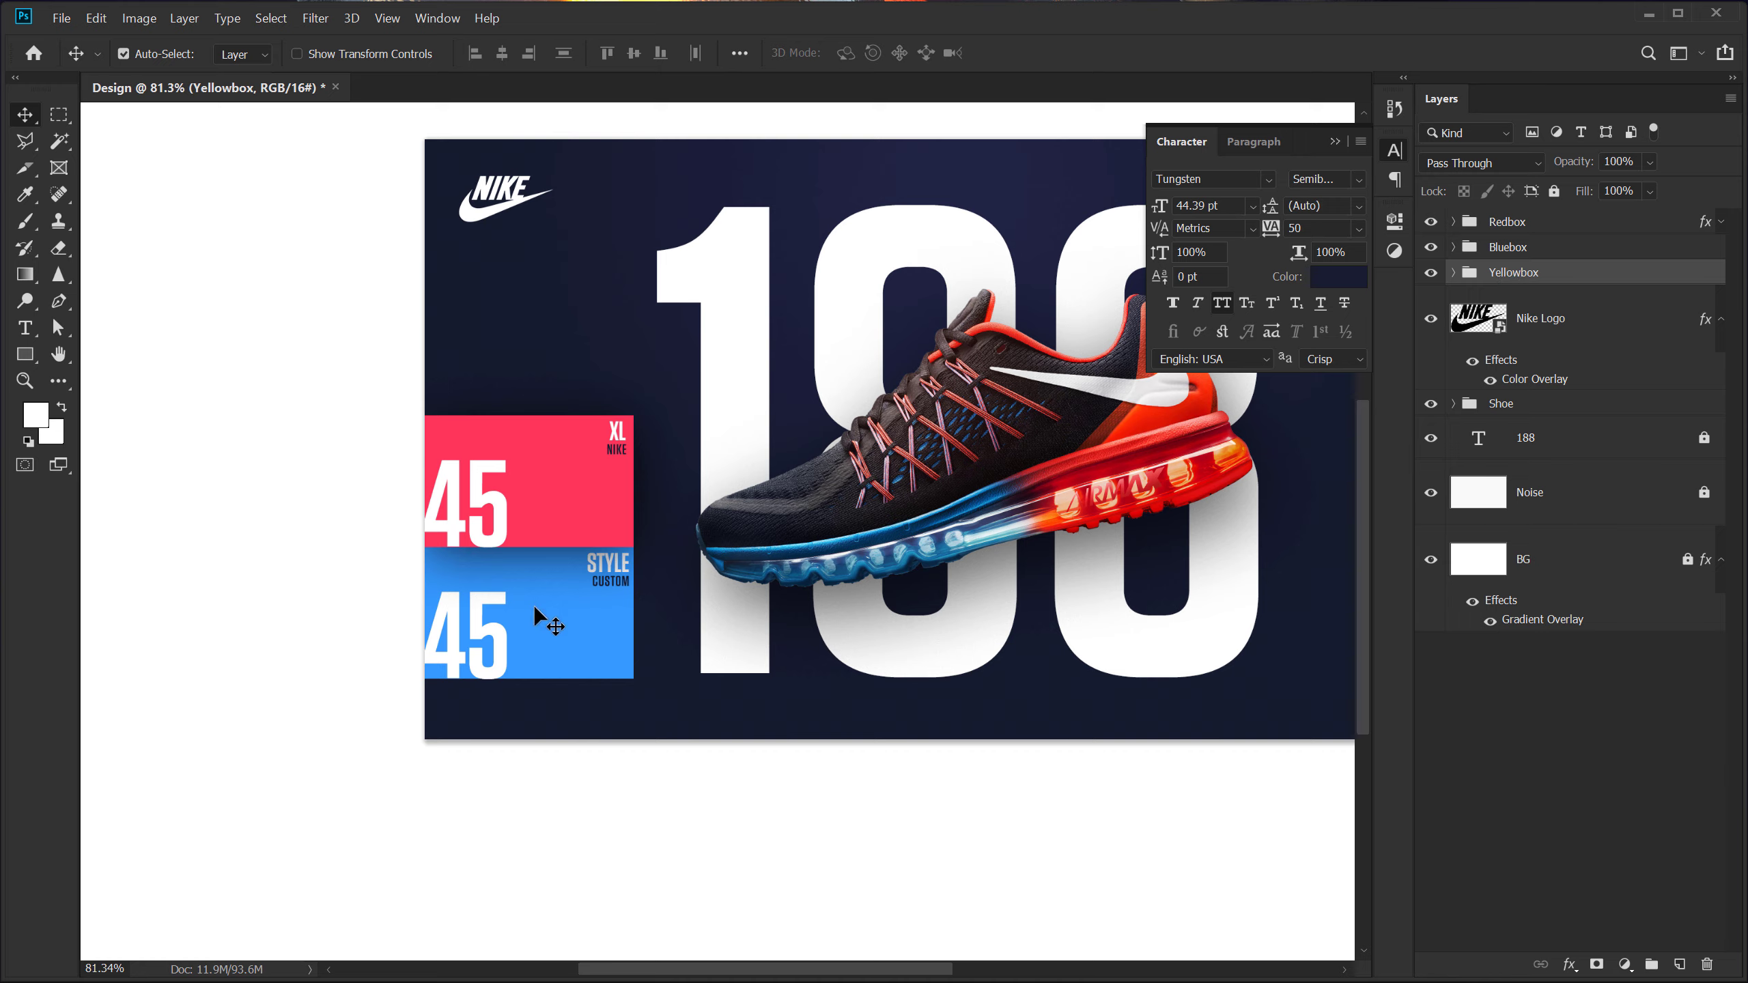
key("Down")
key("Down")
key("Down")
key("Down")
key("Down")
key("Down")
key("Down")
key("Down")
key("Down")
key("Down")
key("Down")
key("Down")
key("Down")
key("Down")
key("Down")
key("Down")
key("Down")
key("Down")
key("Down")
key("Down")
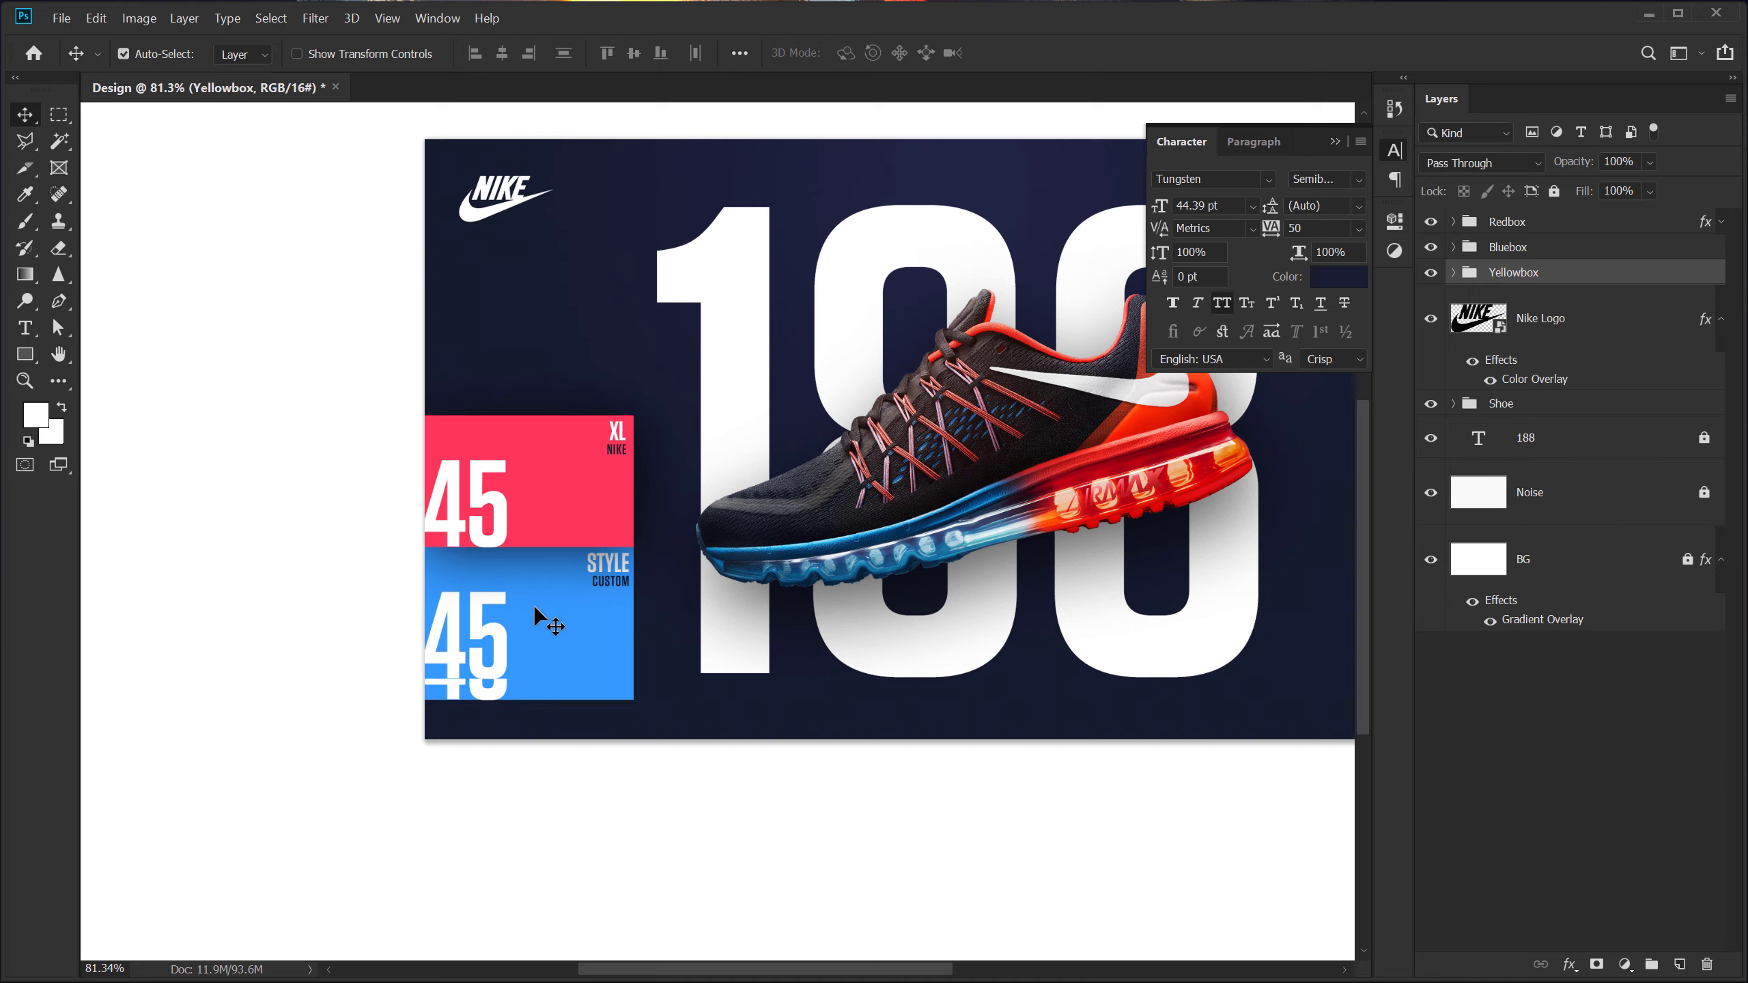
key("Down")
key("Down")
key("Down")
key("Down")
key("Down")
key("Down")
key("Down")
key("Down")
key("Down")
key("Down")
key("Down")
key("Down")
key("Down")
key("Down")
key("Down")
key("Down")
key("Down")
key("Down")
key("Down")
key("Down")
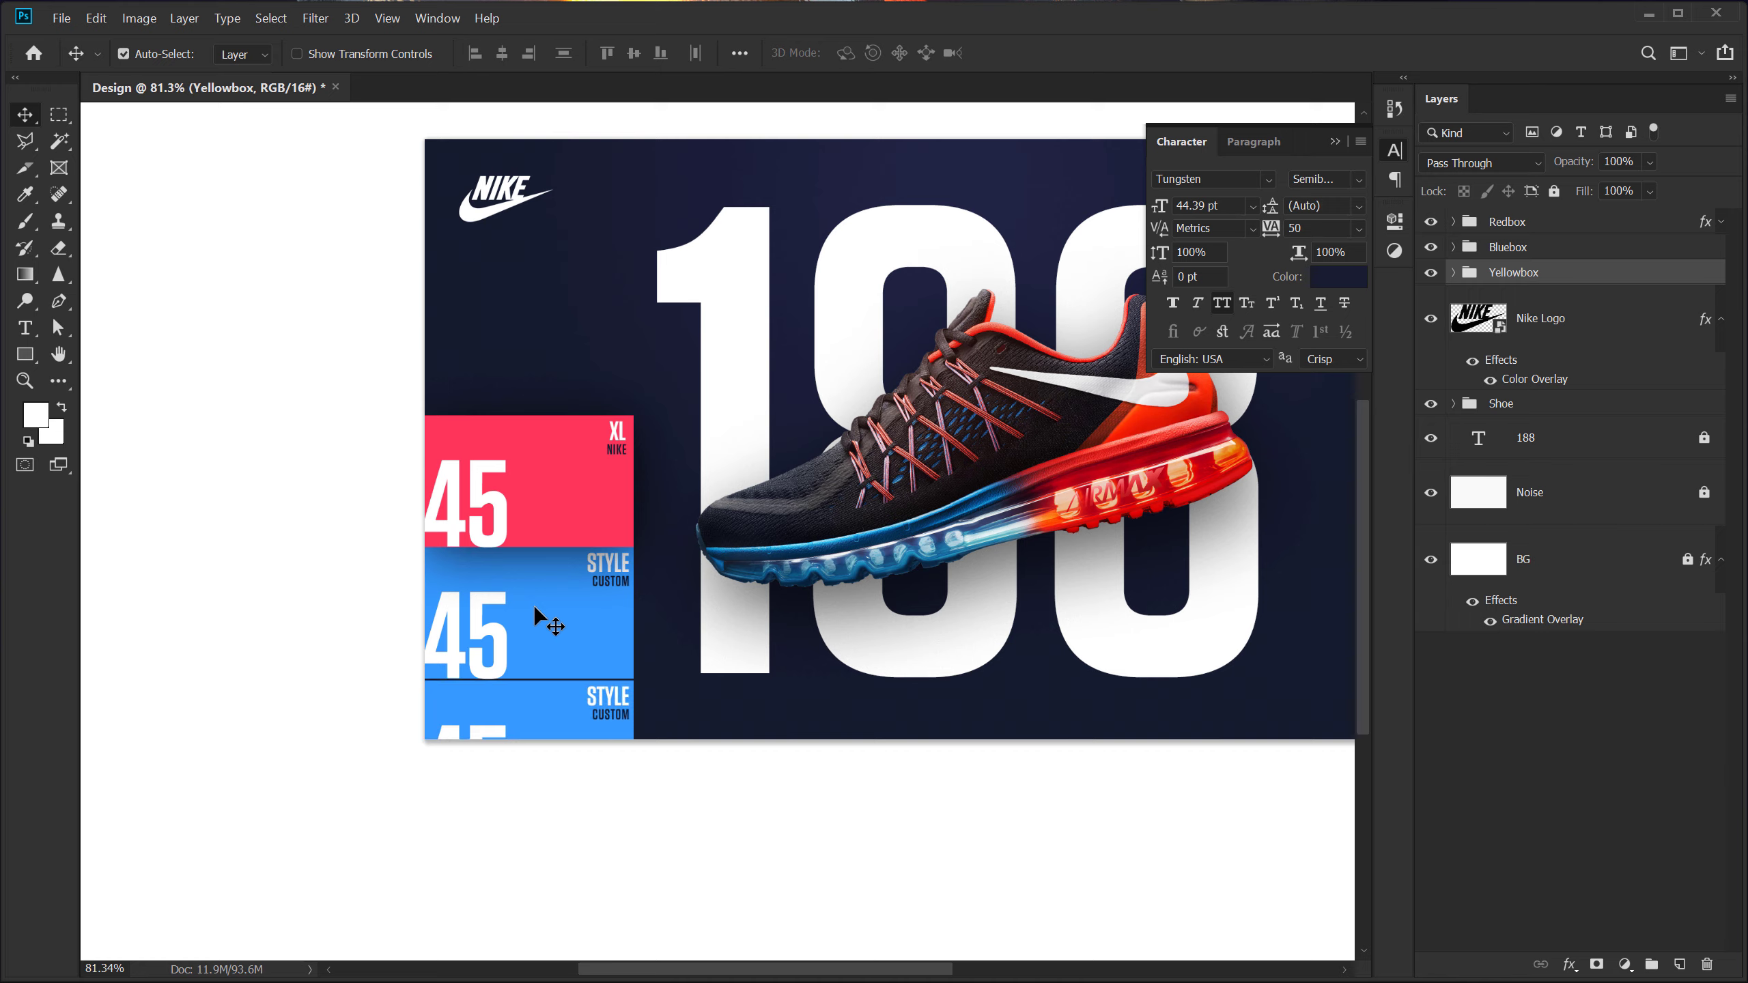
Change the Yellowbox rectangle's fill from blue to yellow #ffd735
left_click(1514, 781)
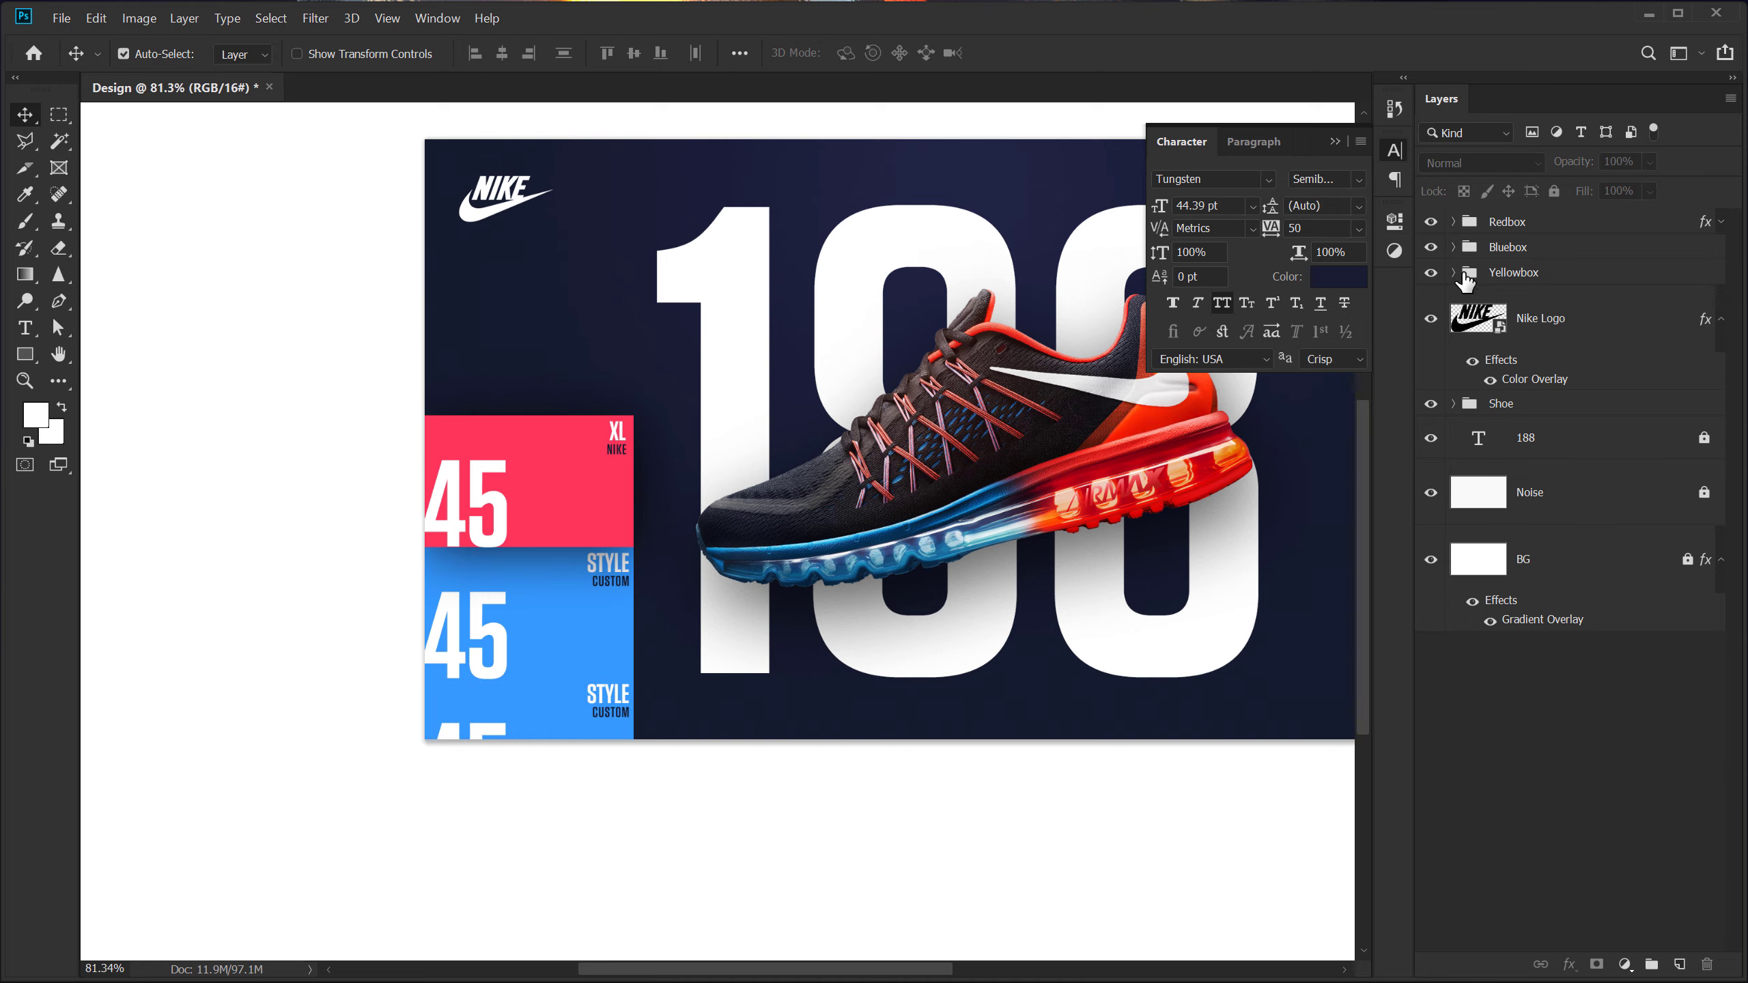
left_click(1461, 274)
double_click(1507, 447)
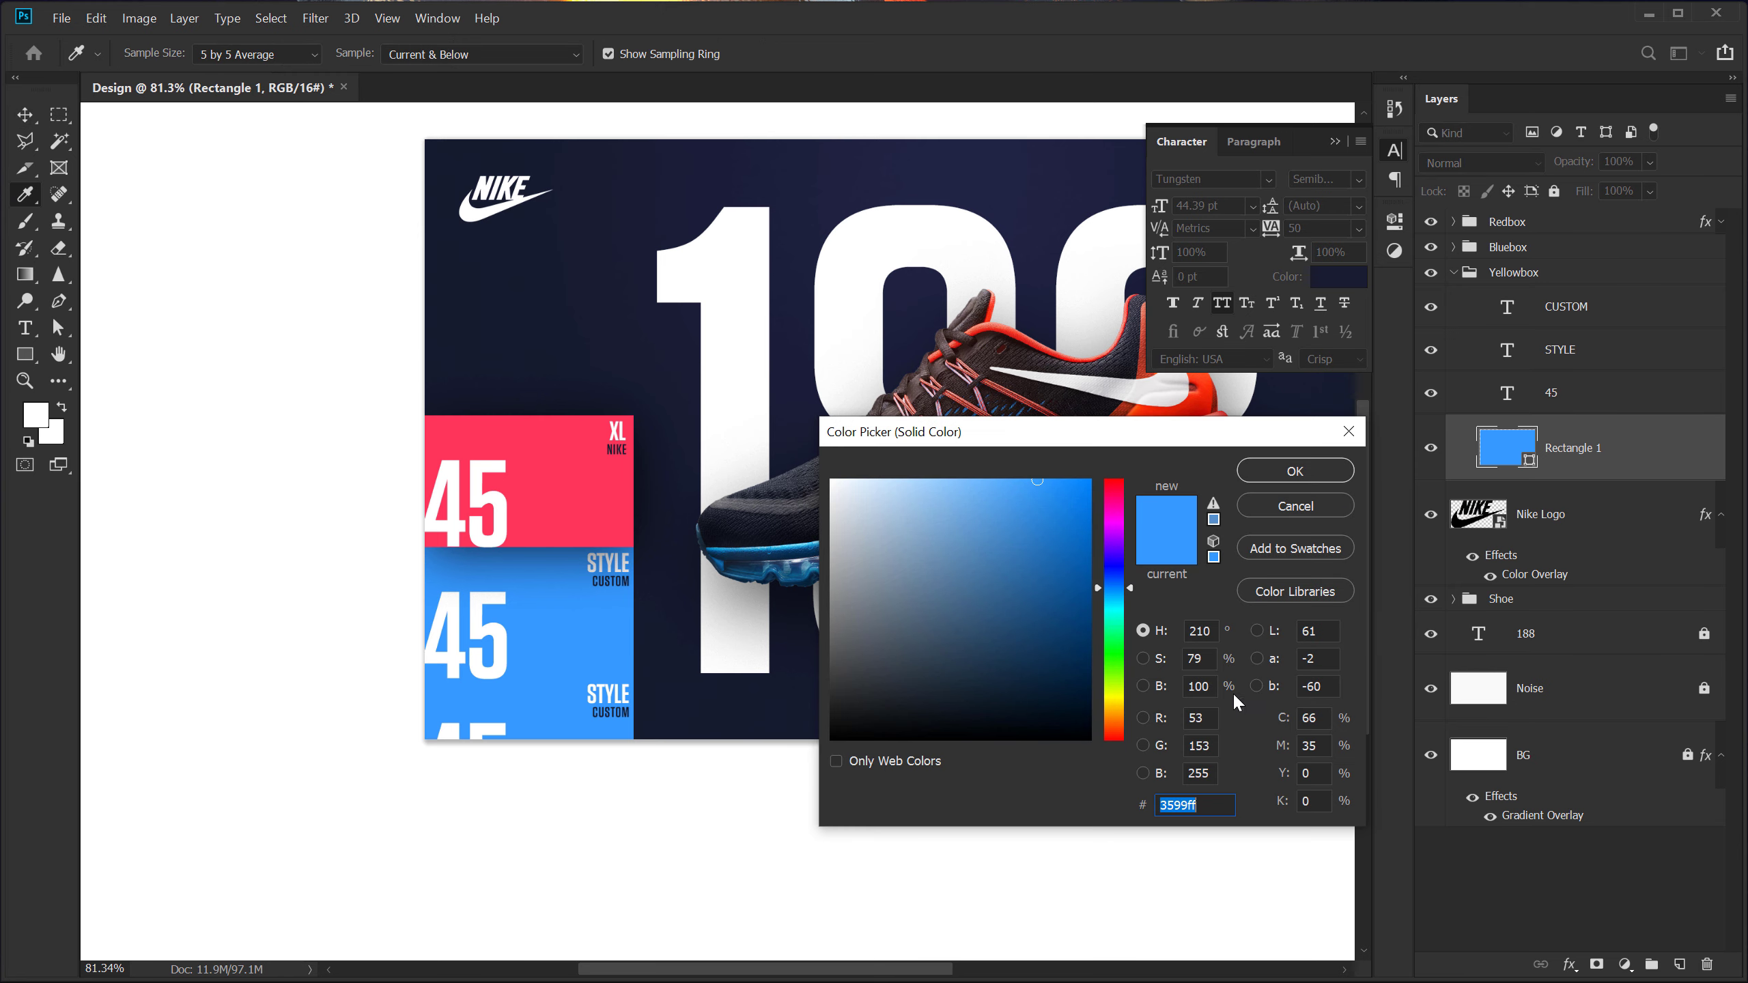
left_click(1112, 699)
left_click_drag(1111, 698, 1111, 713)
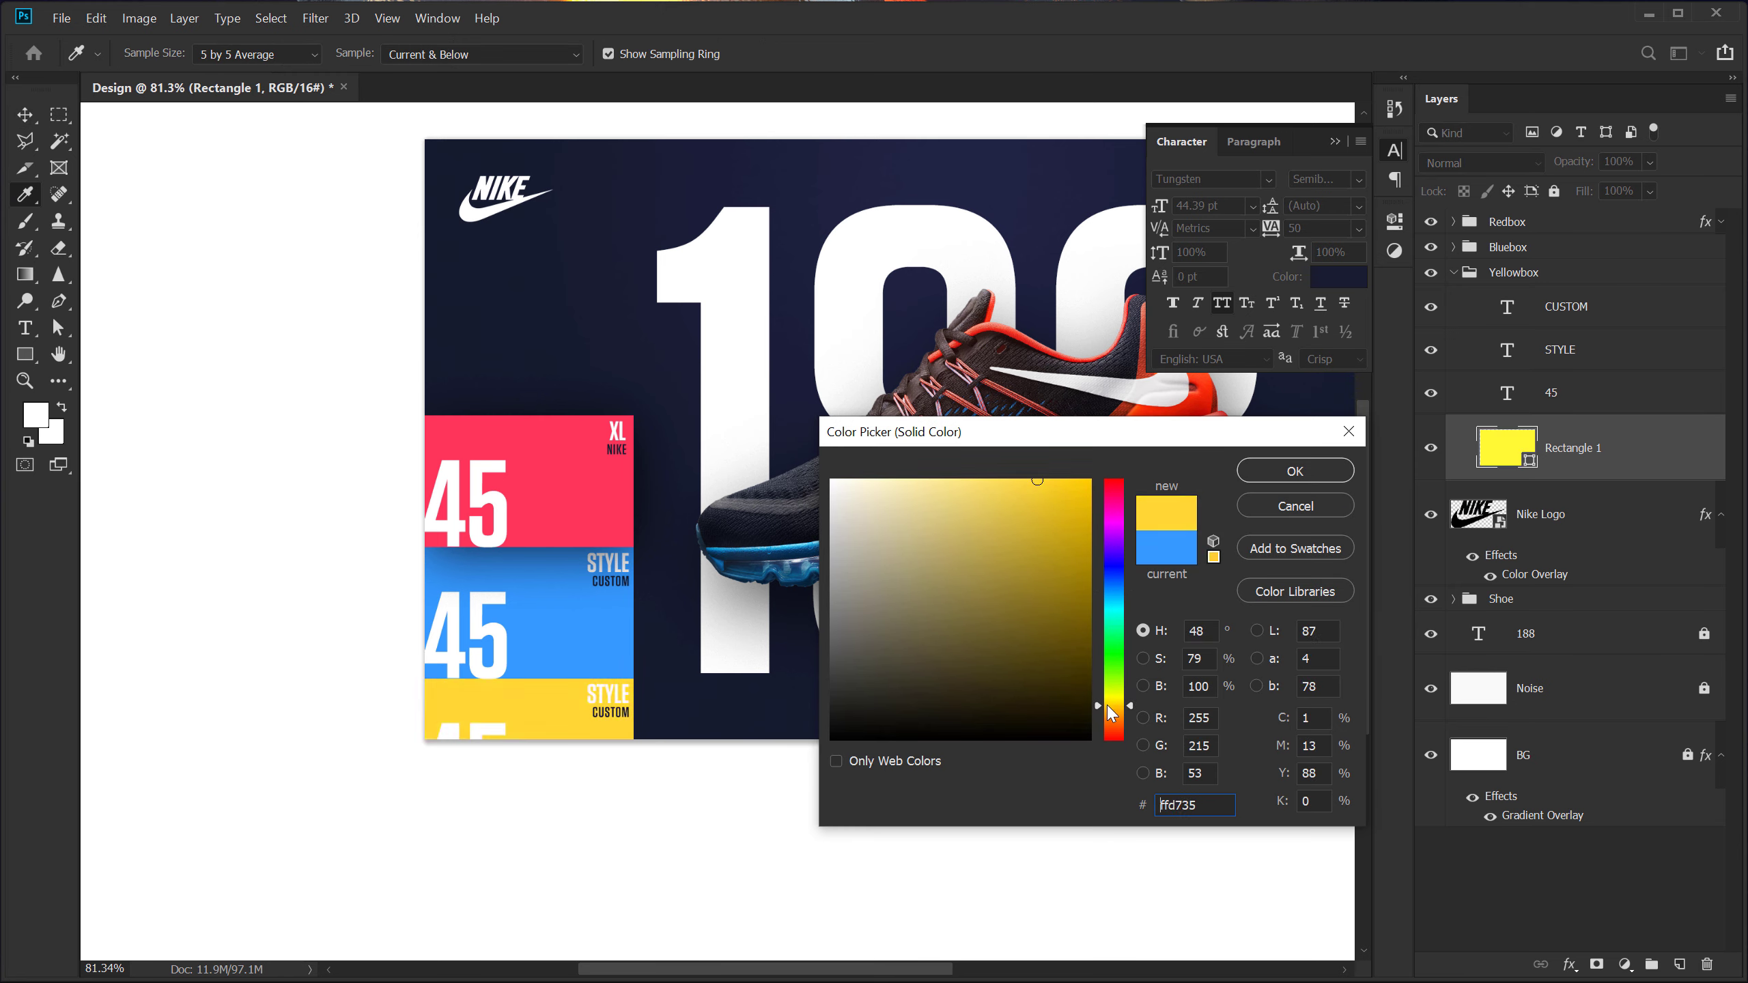
left_click(1275, 472)
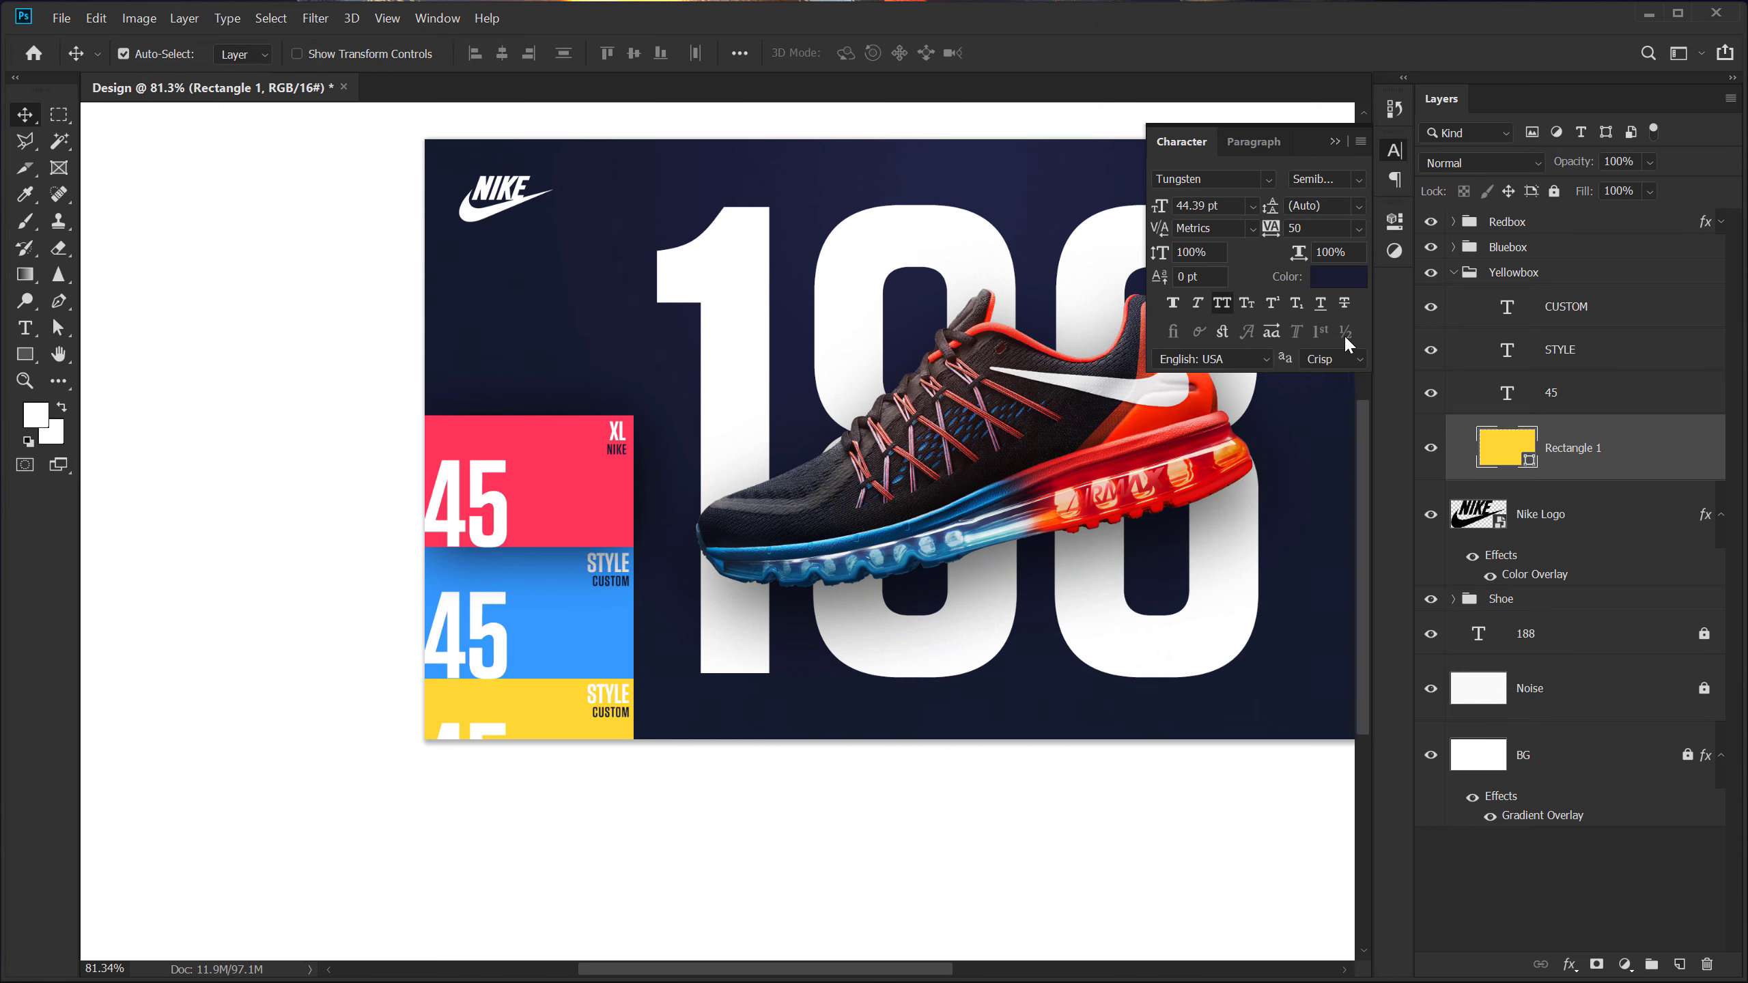
left_click(1552, 874)
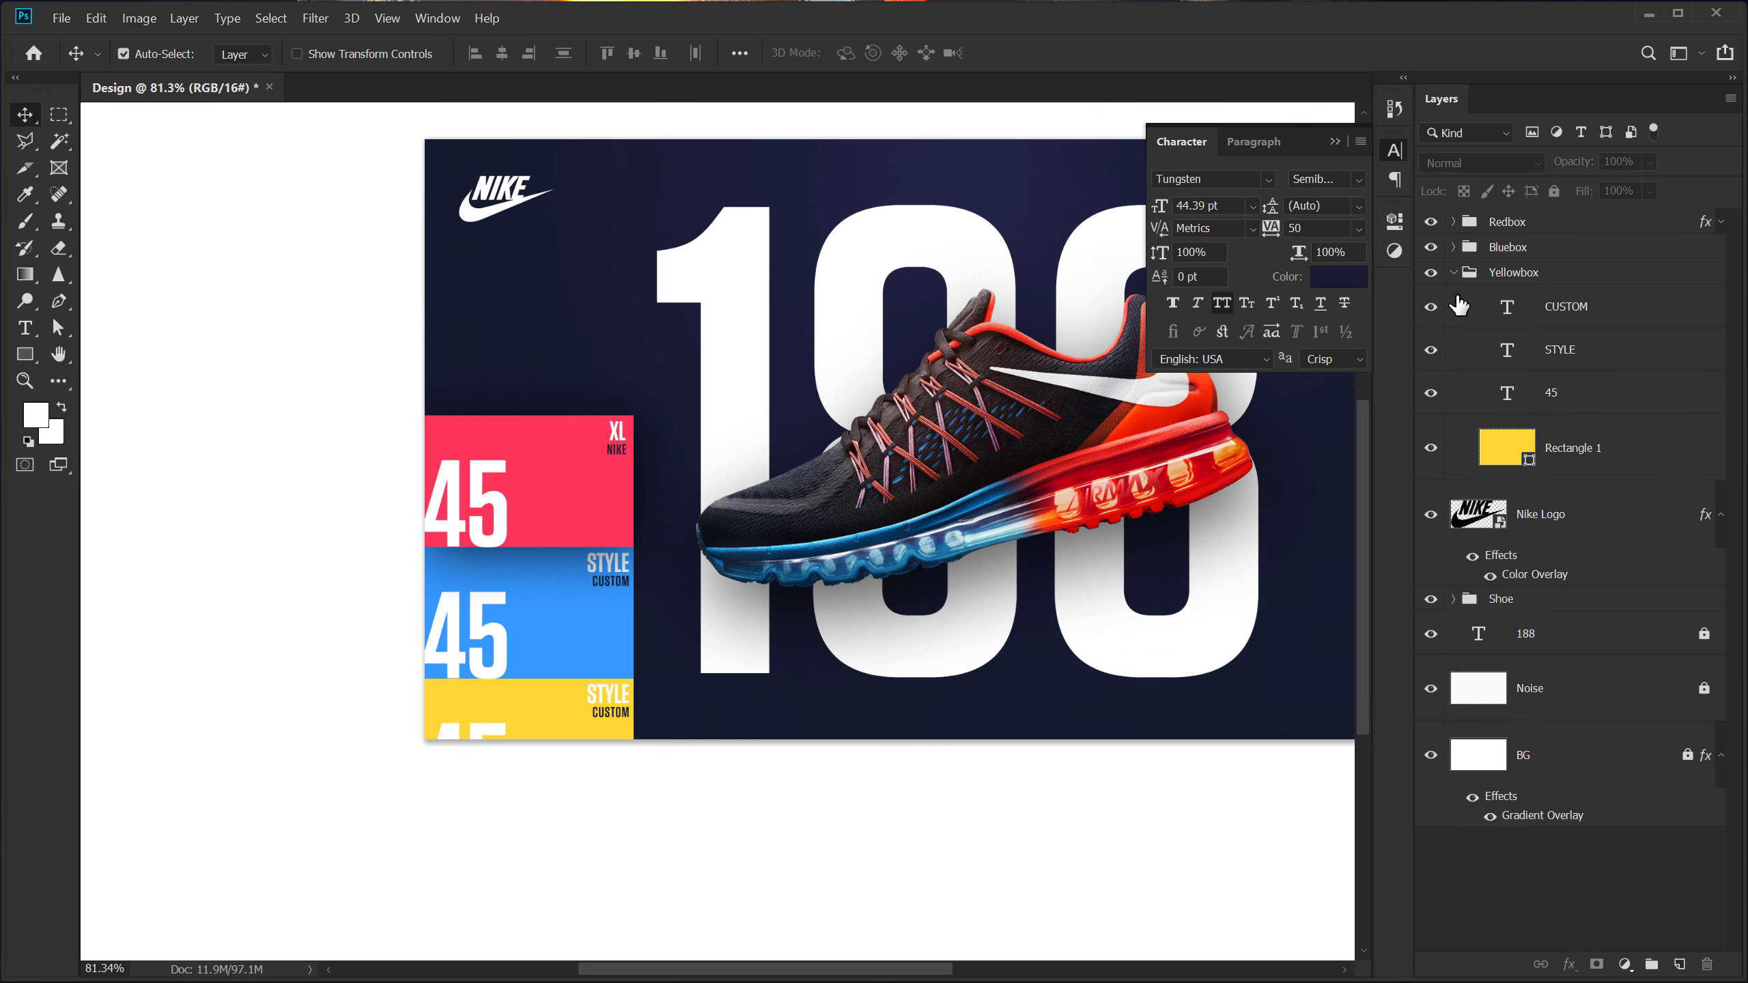
Retype the yellow badge's CUSTOM and STYLE labels as NIKE and SPORTS
double_click(1505, 310)
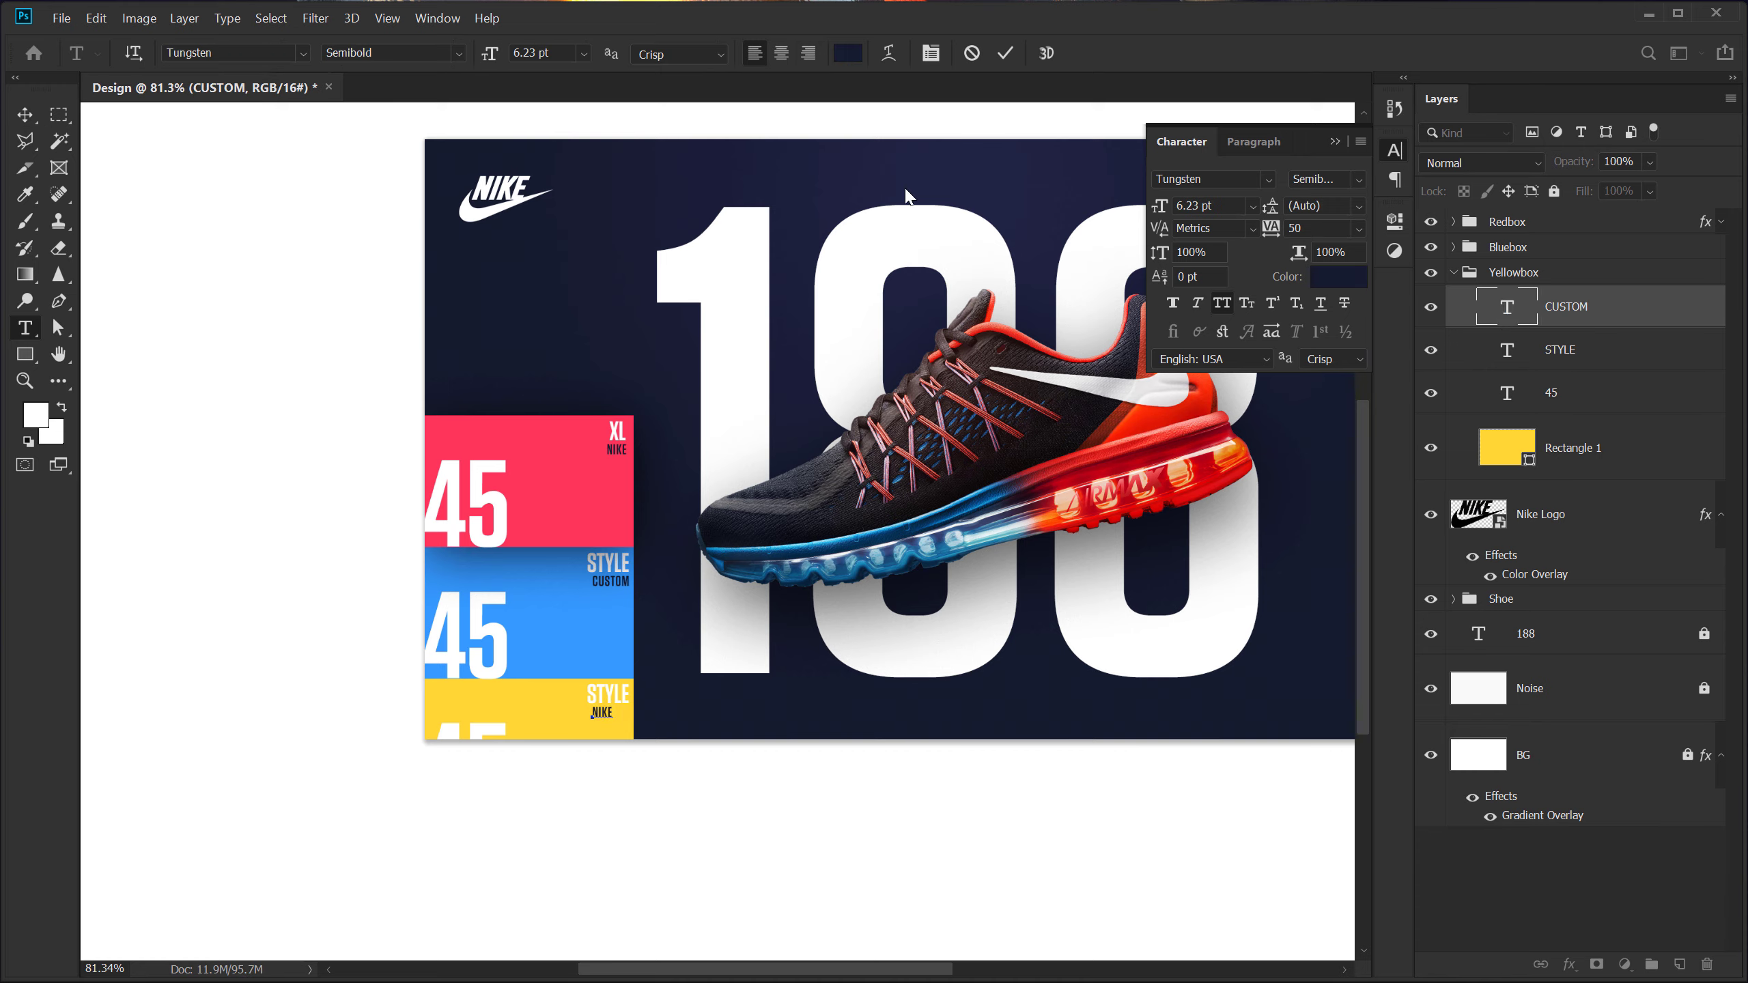
left_click(1005, 53)
key("v")
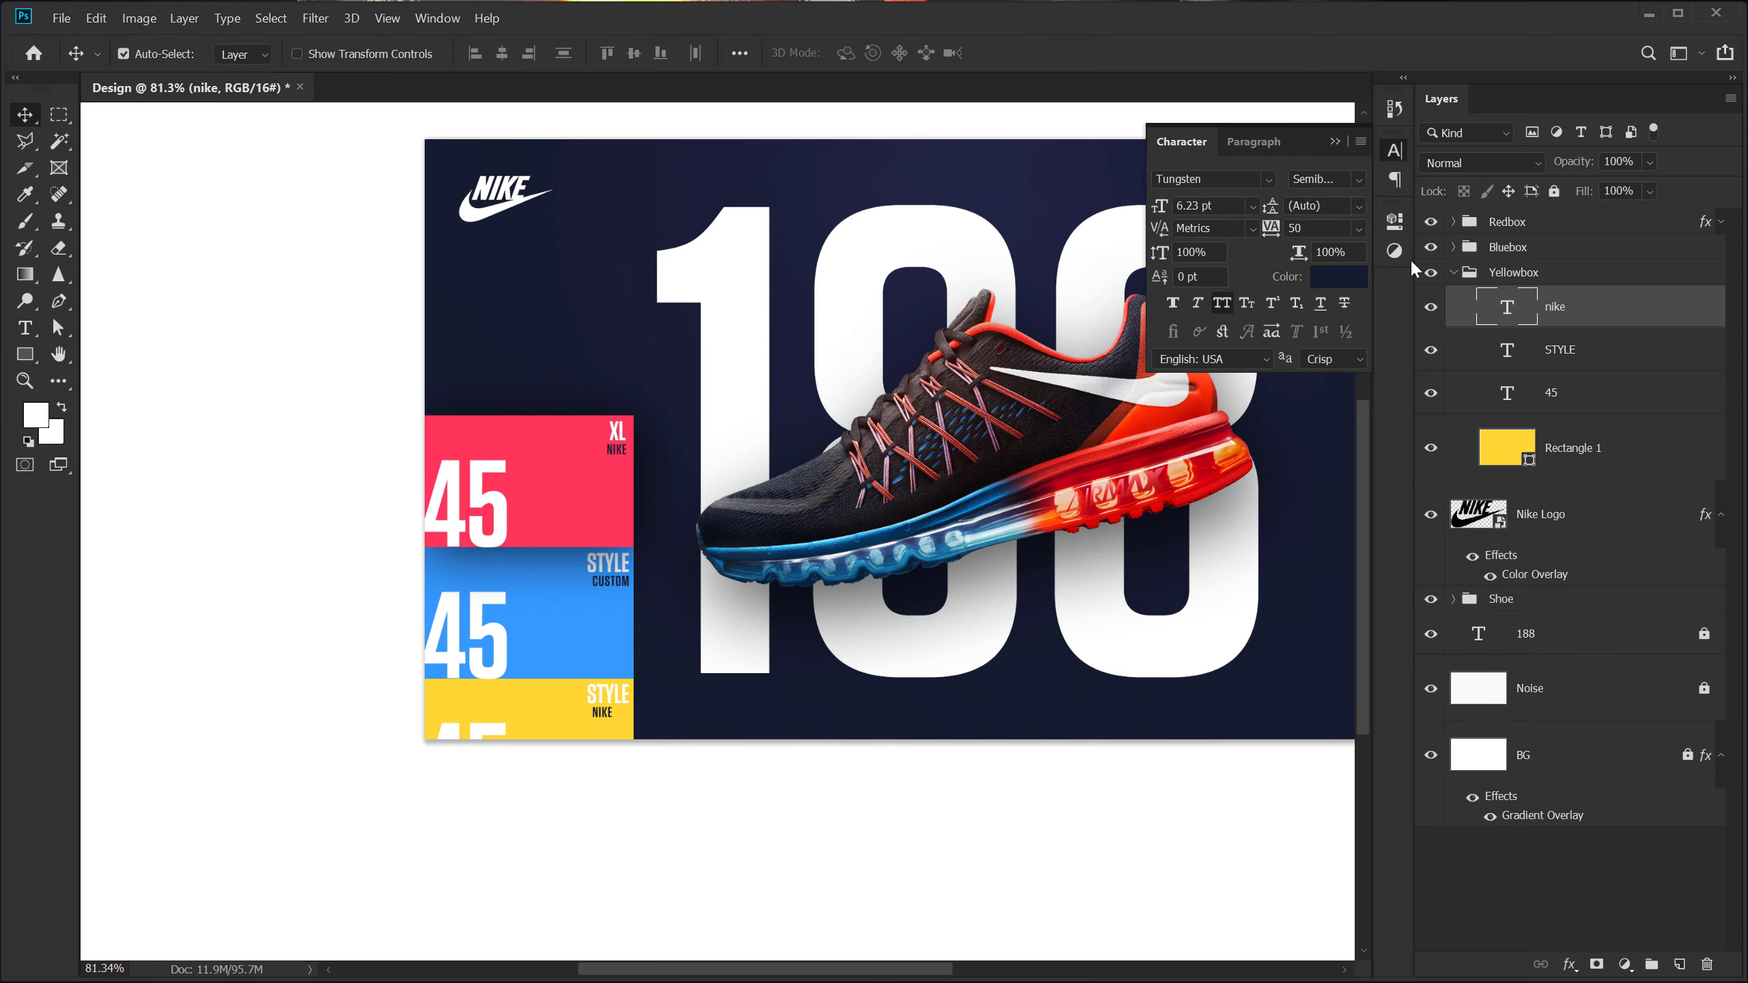
double_click(1505, 352)
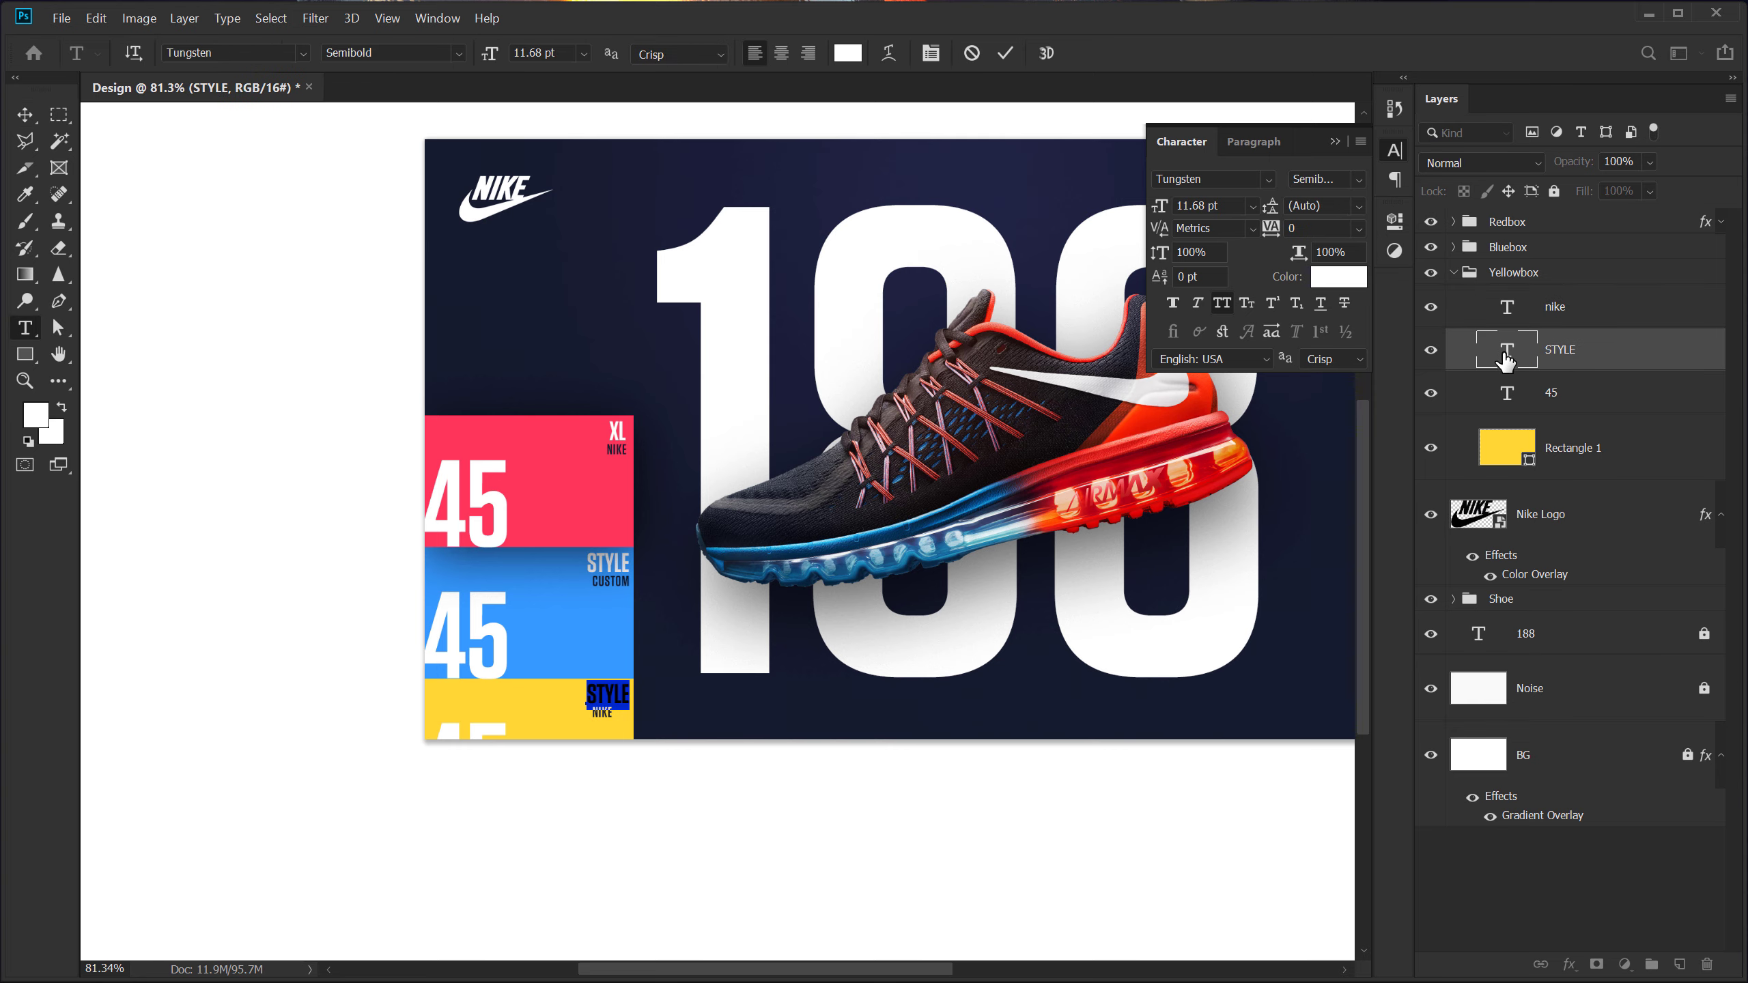
type("sport")
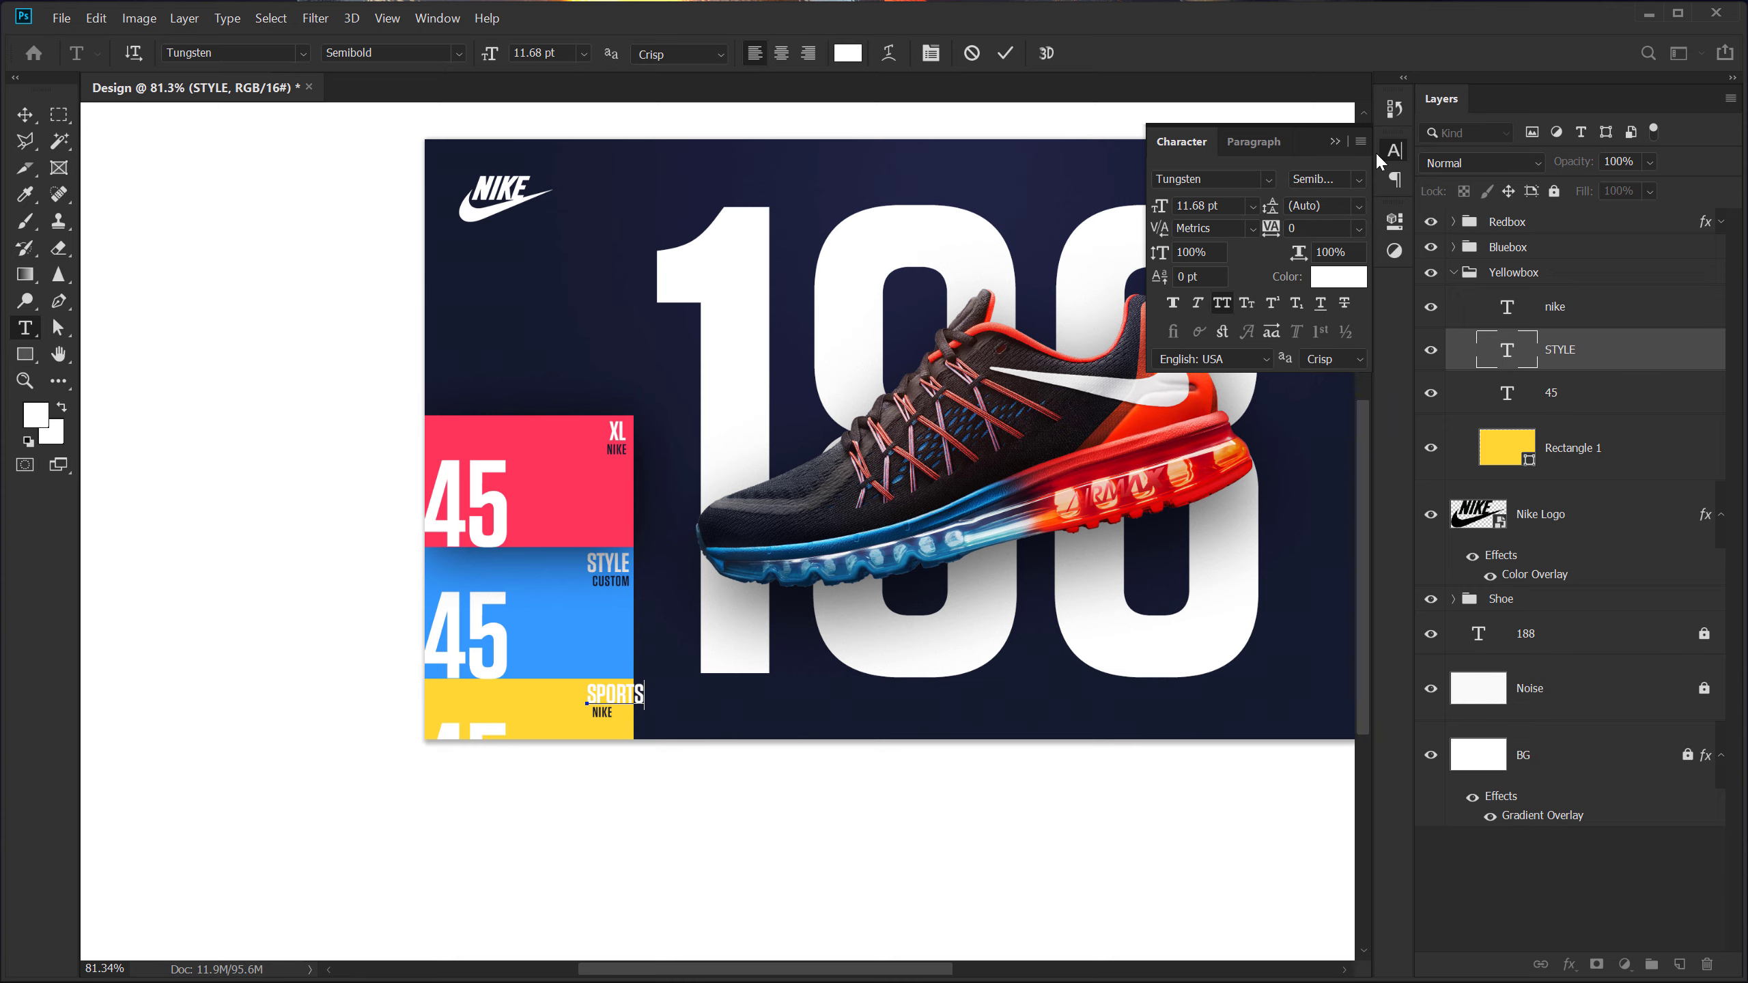
left_click(1004, 53)
key("v")
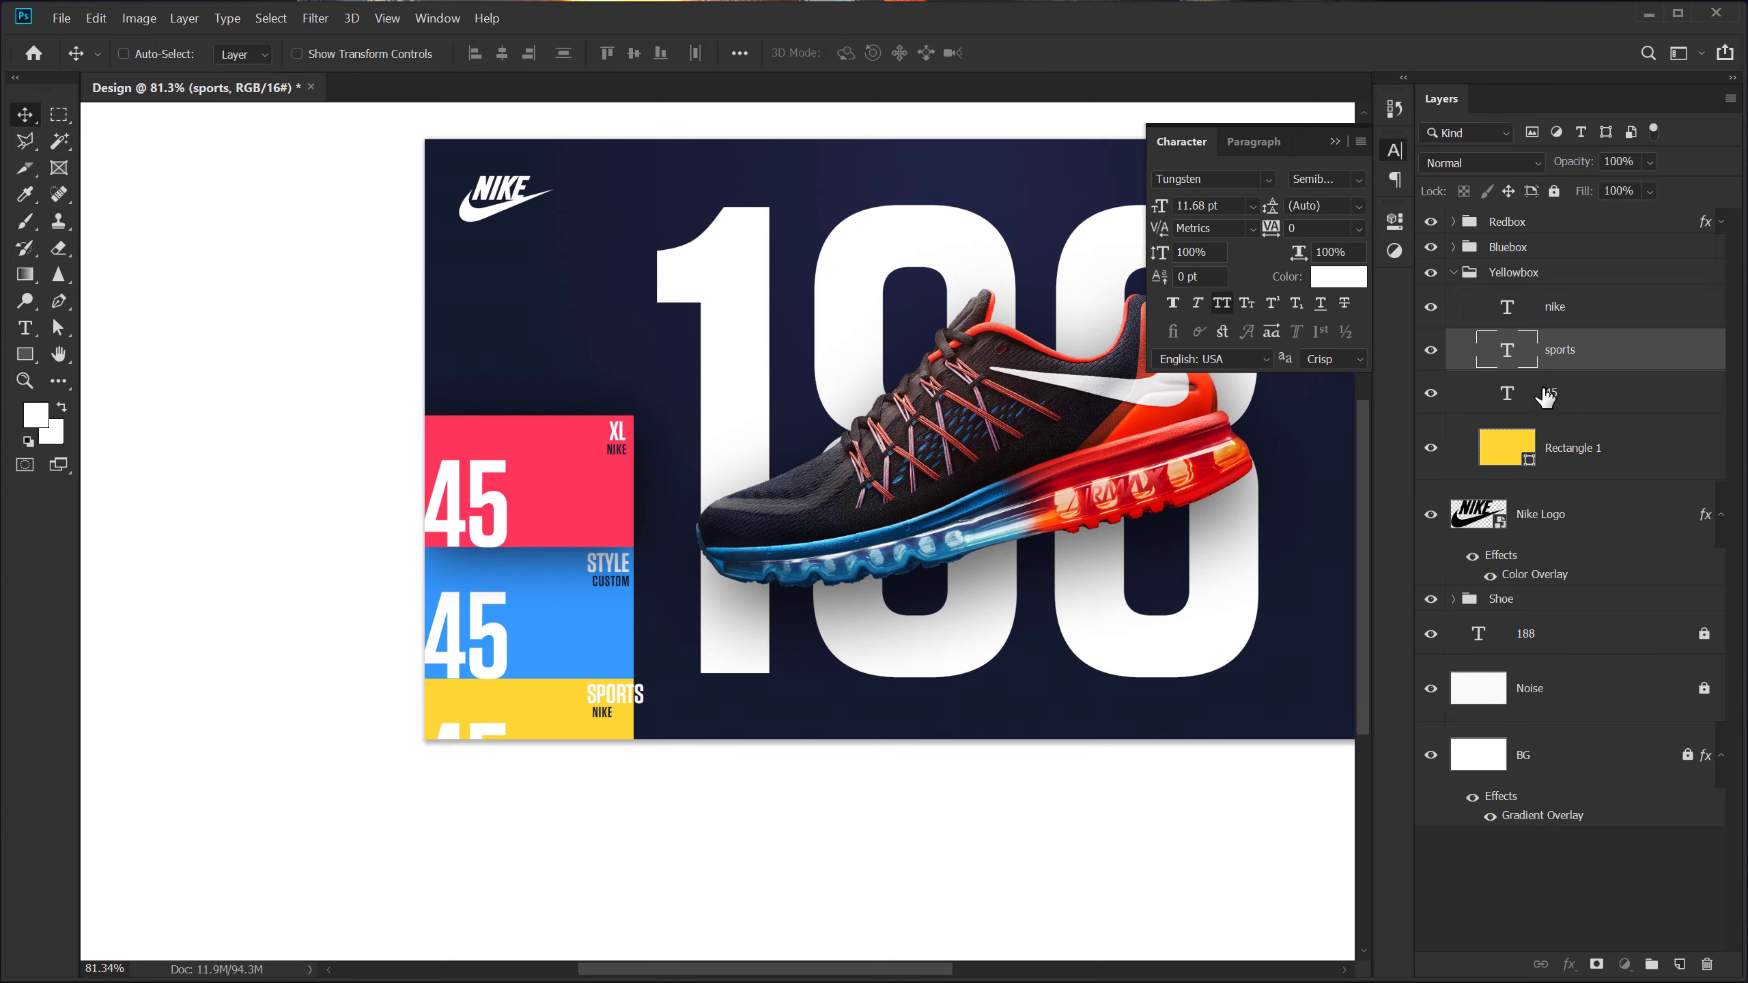
left_click(1545, 322, "ctrl")
scroll(482, 691, "up", 2)
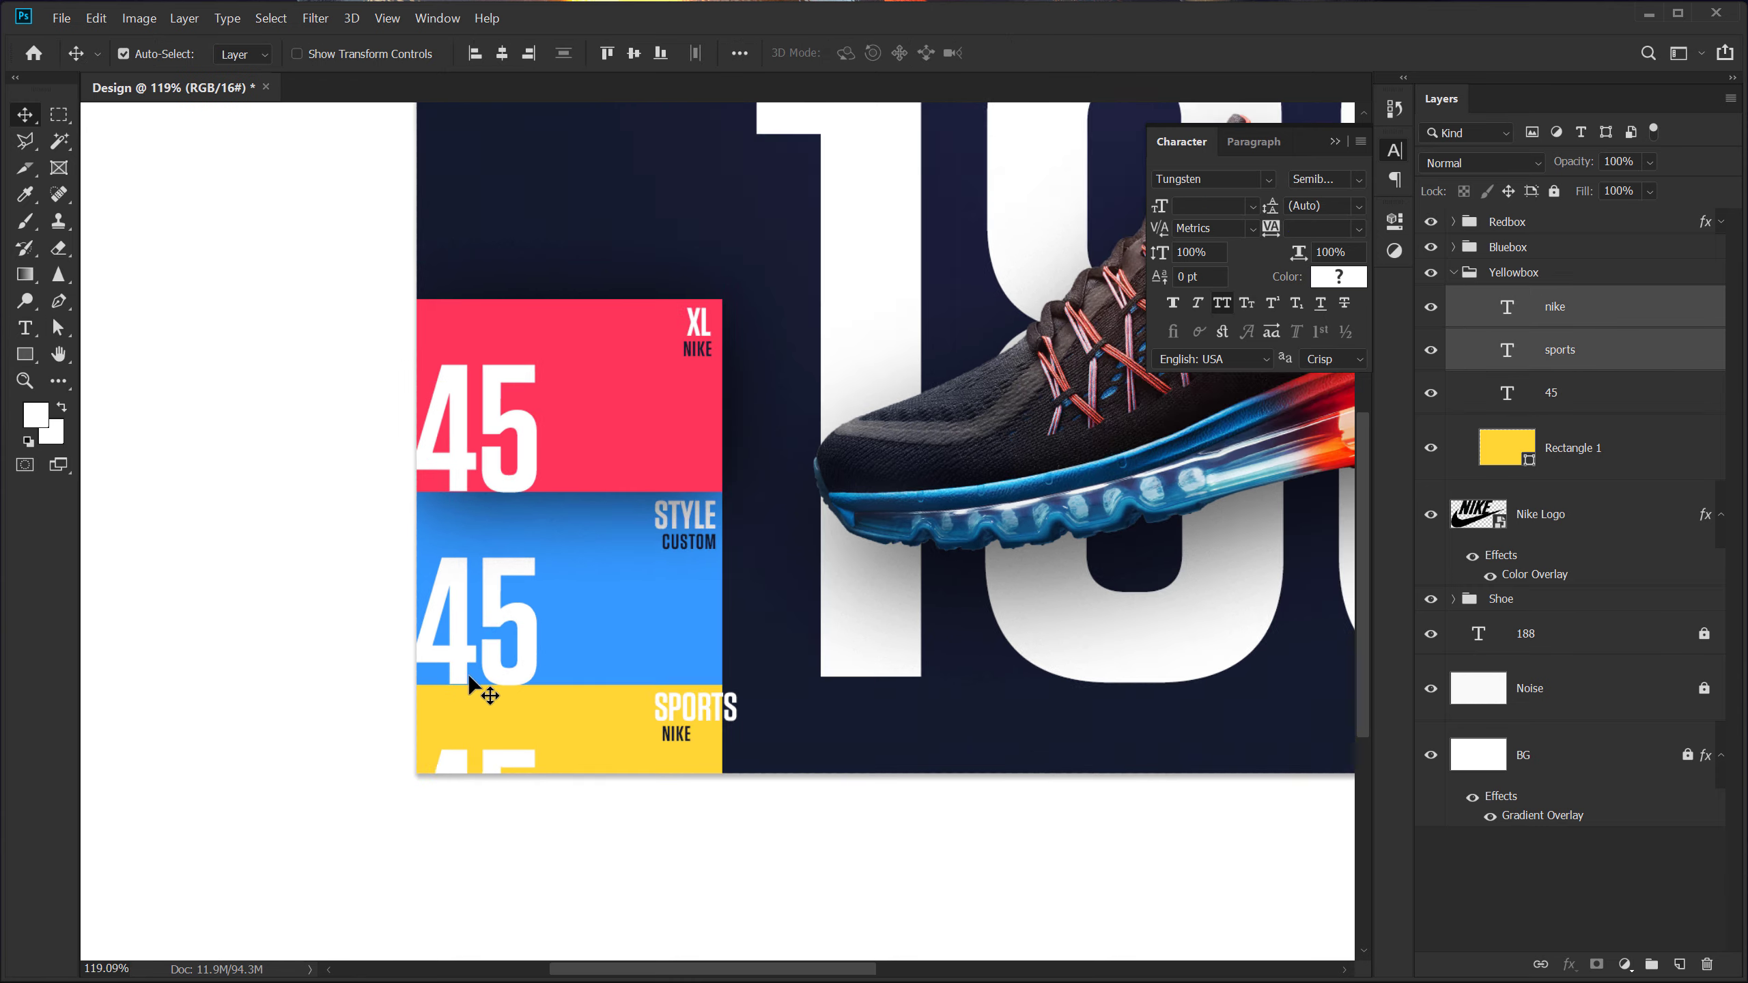
scroll(475, 688, "up", 2)
Right-align NIKE under SPORTS and shift both slightly left in the yellow badge
left_click(527, 55)
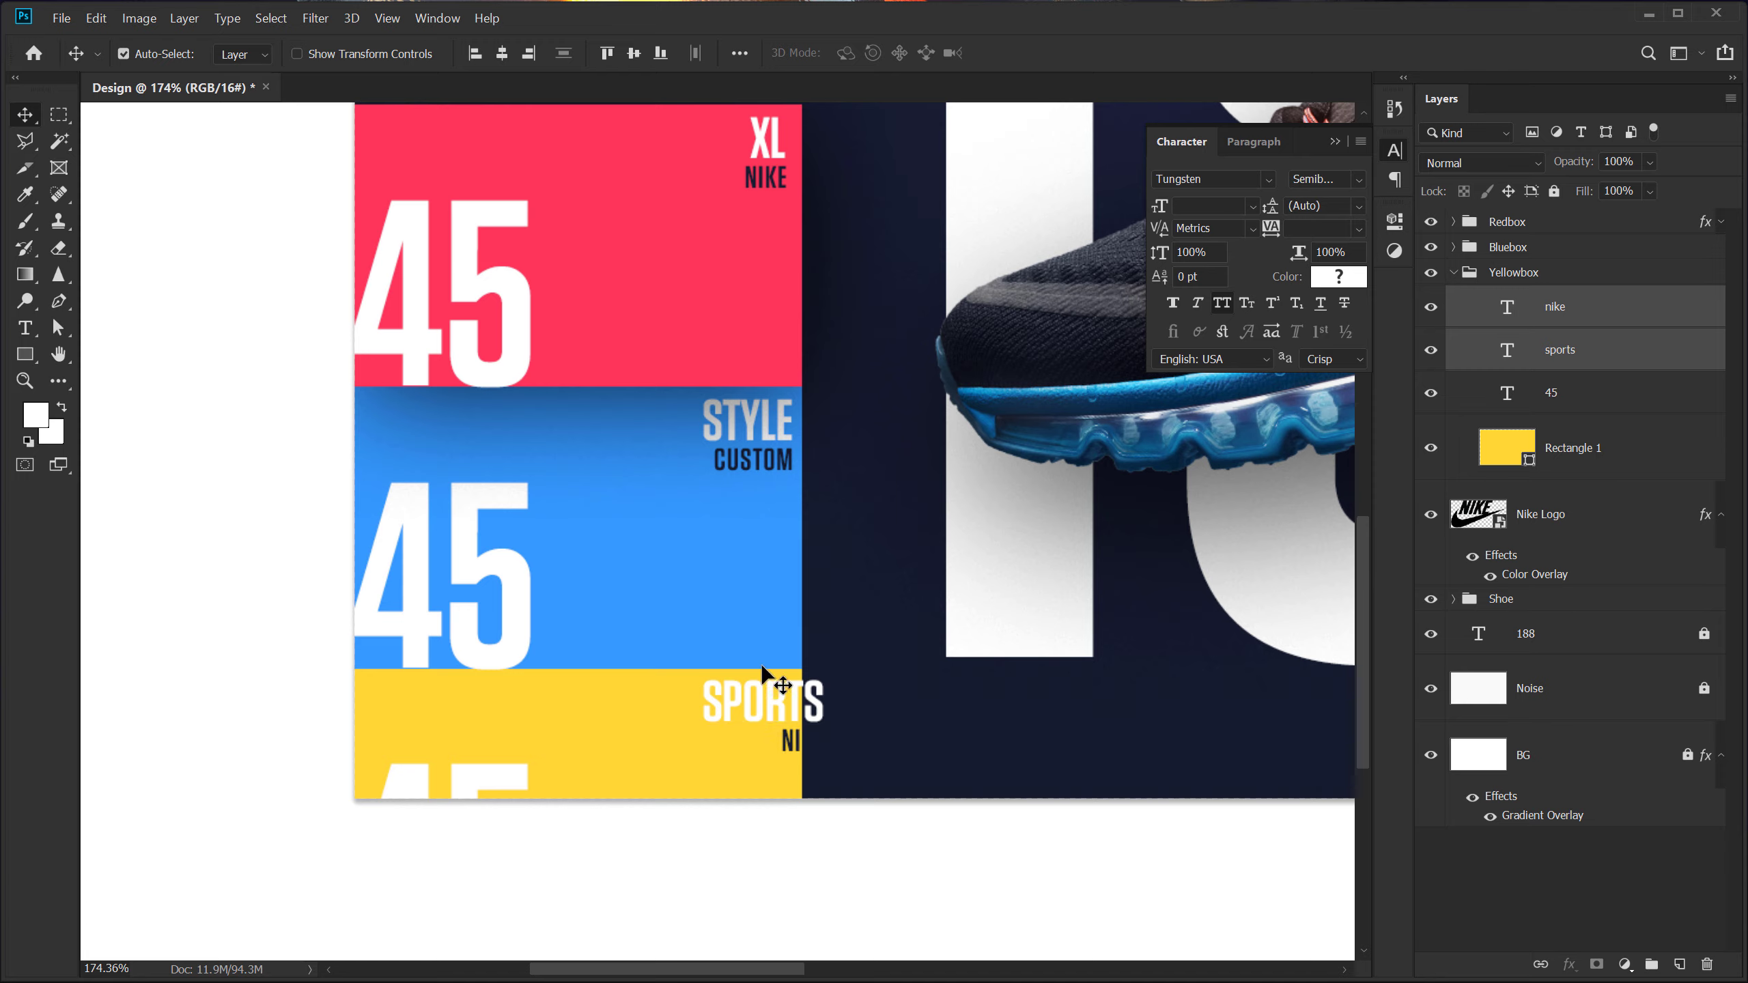
left_click_drag(777, 703, 741, 699)
left_click(1483, 882)
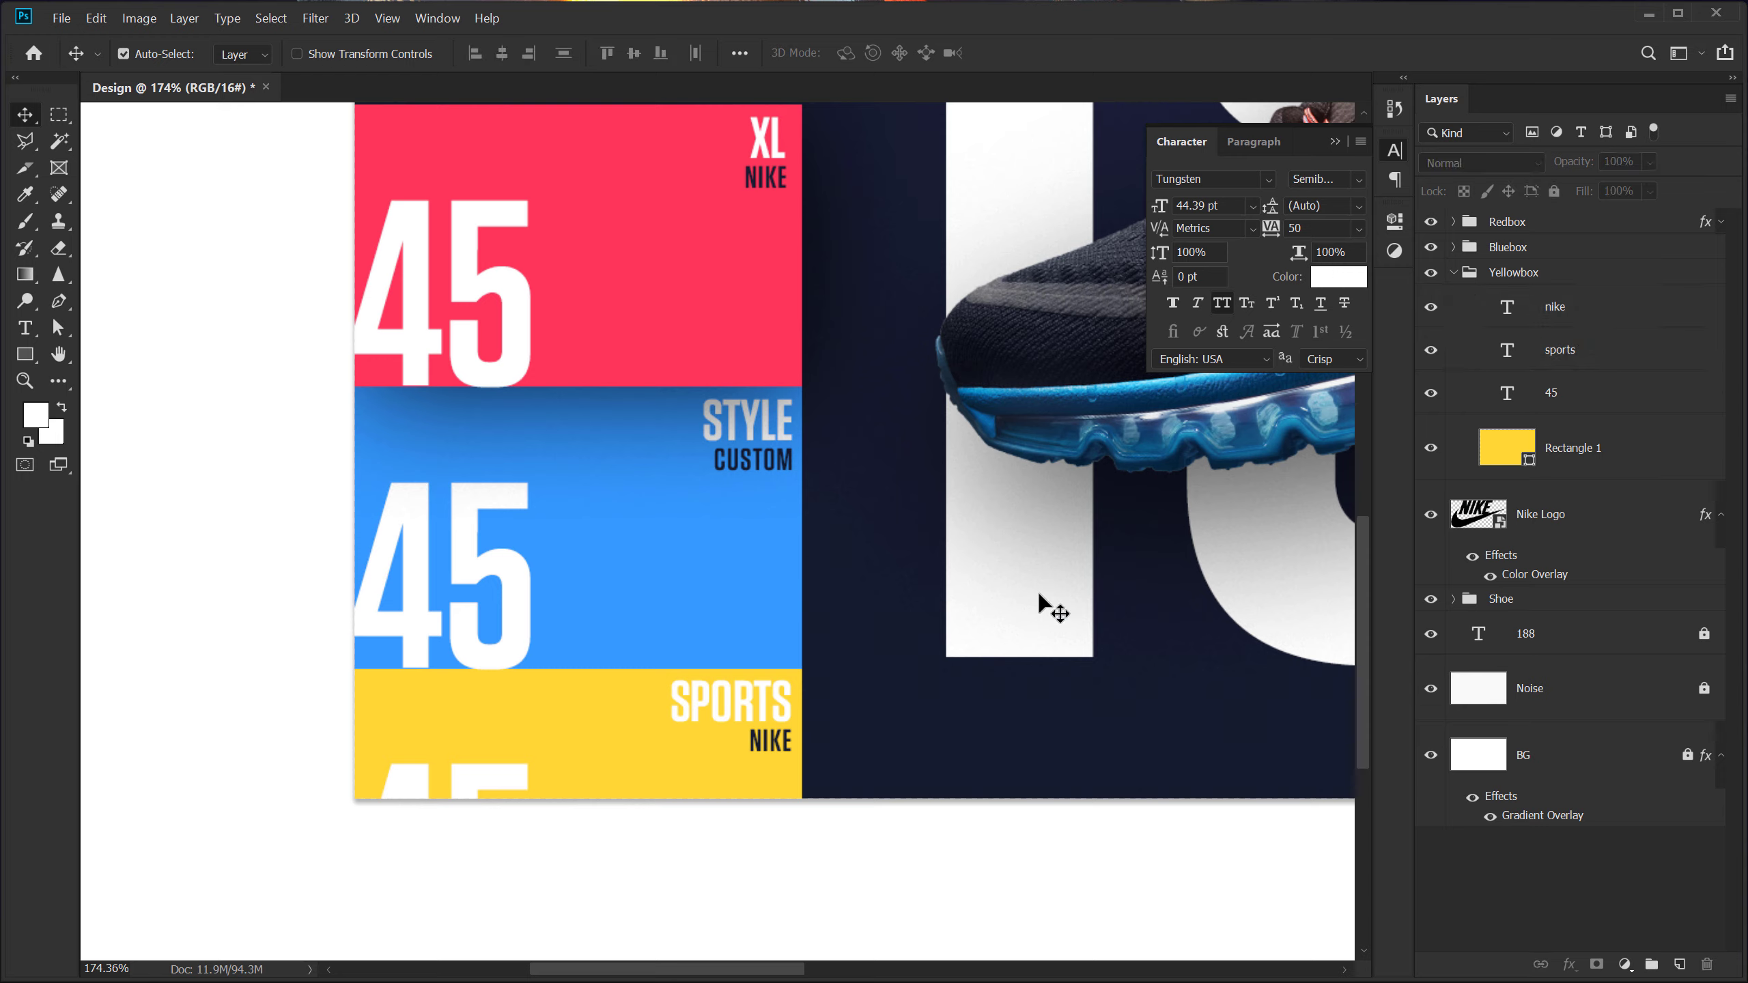
Enlarge the red XL/NIKE badge to about 112% so it overlaps the blue badge
left_click(1453, 272)
left_click(1453, 221)
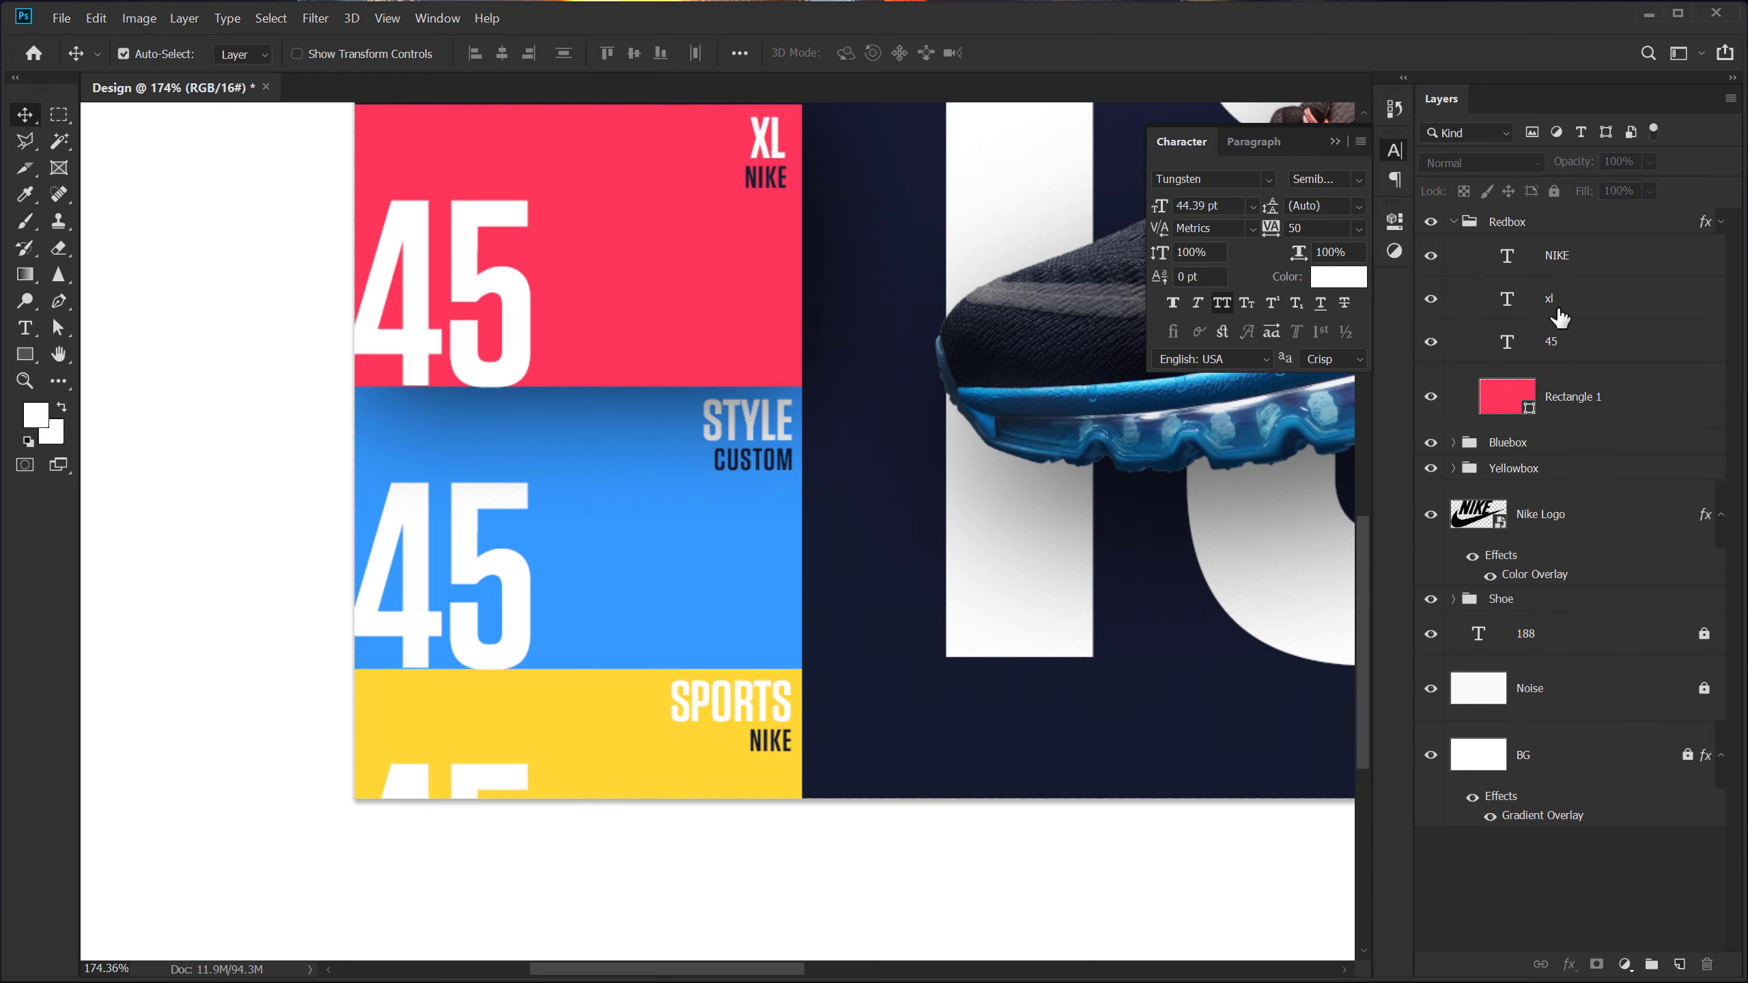
left_click(1502, 234)
scroll(622, 452, "up", 2)
scroll(621, 451, "down", 4)
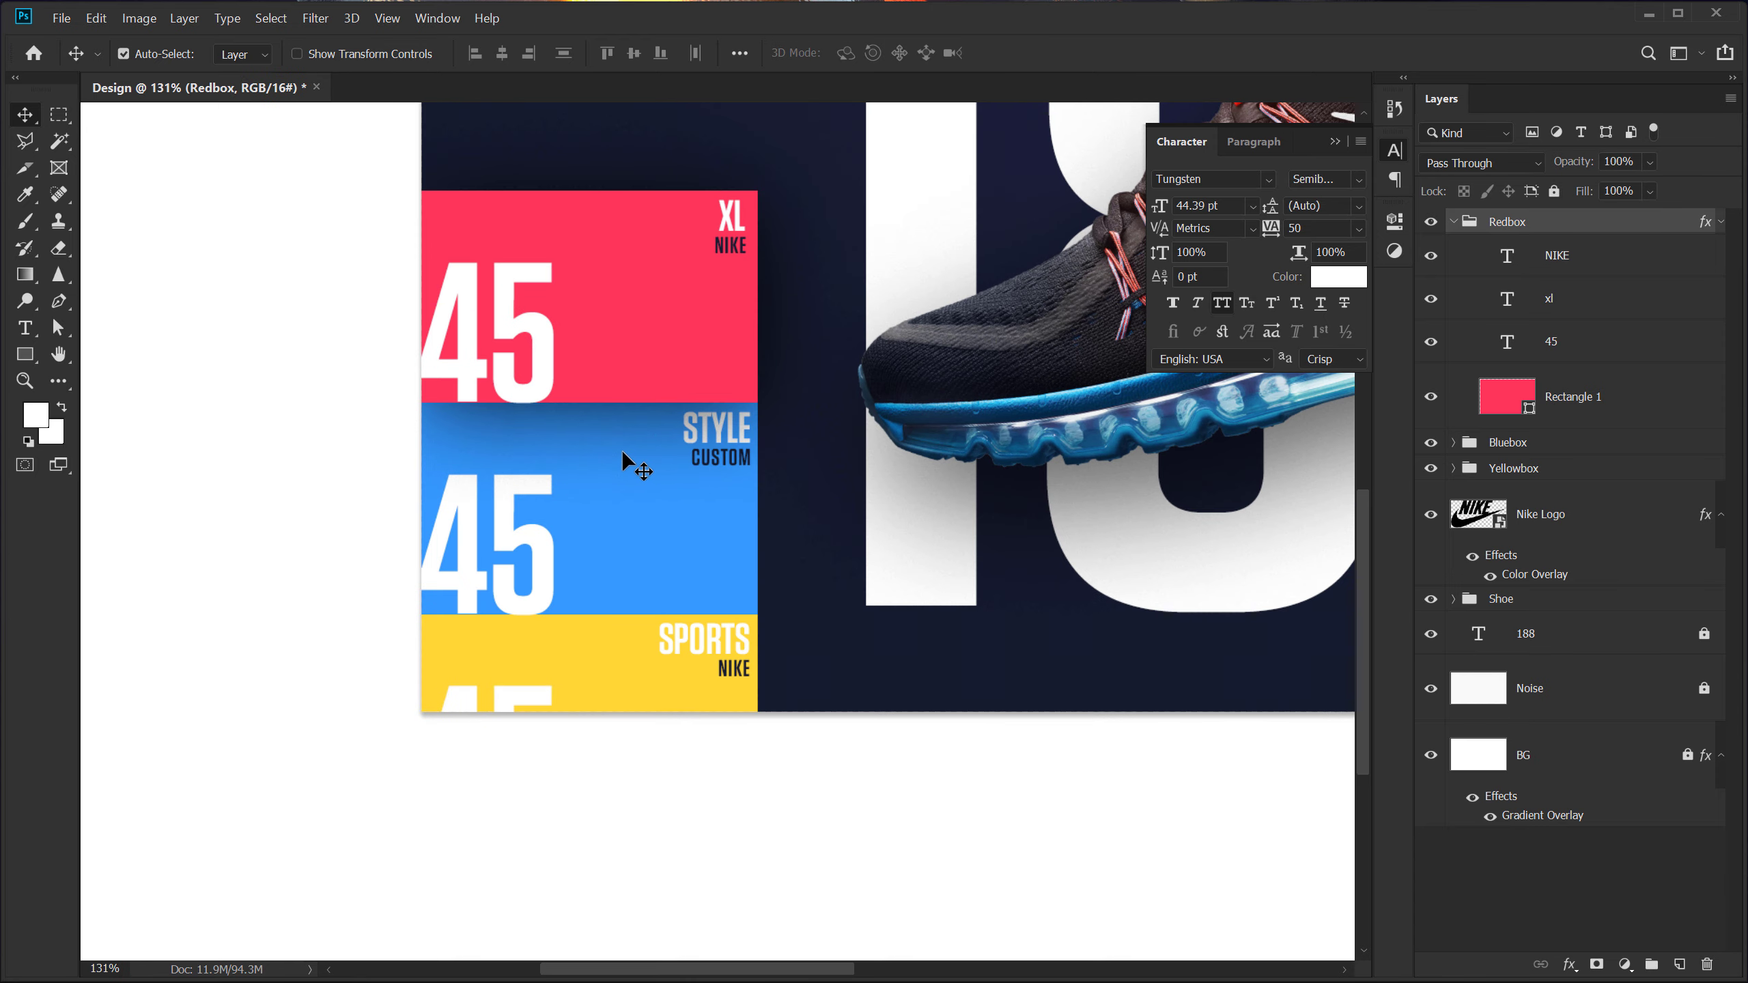
left_click_drag(621, 449, 587, 586)
key("ctrl+t")
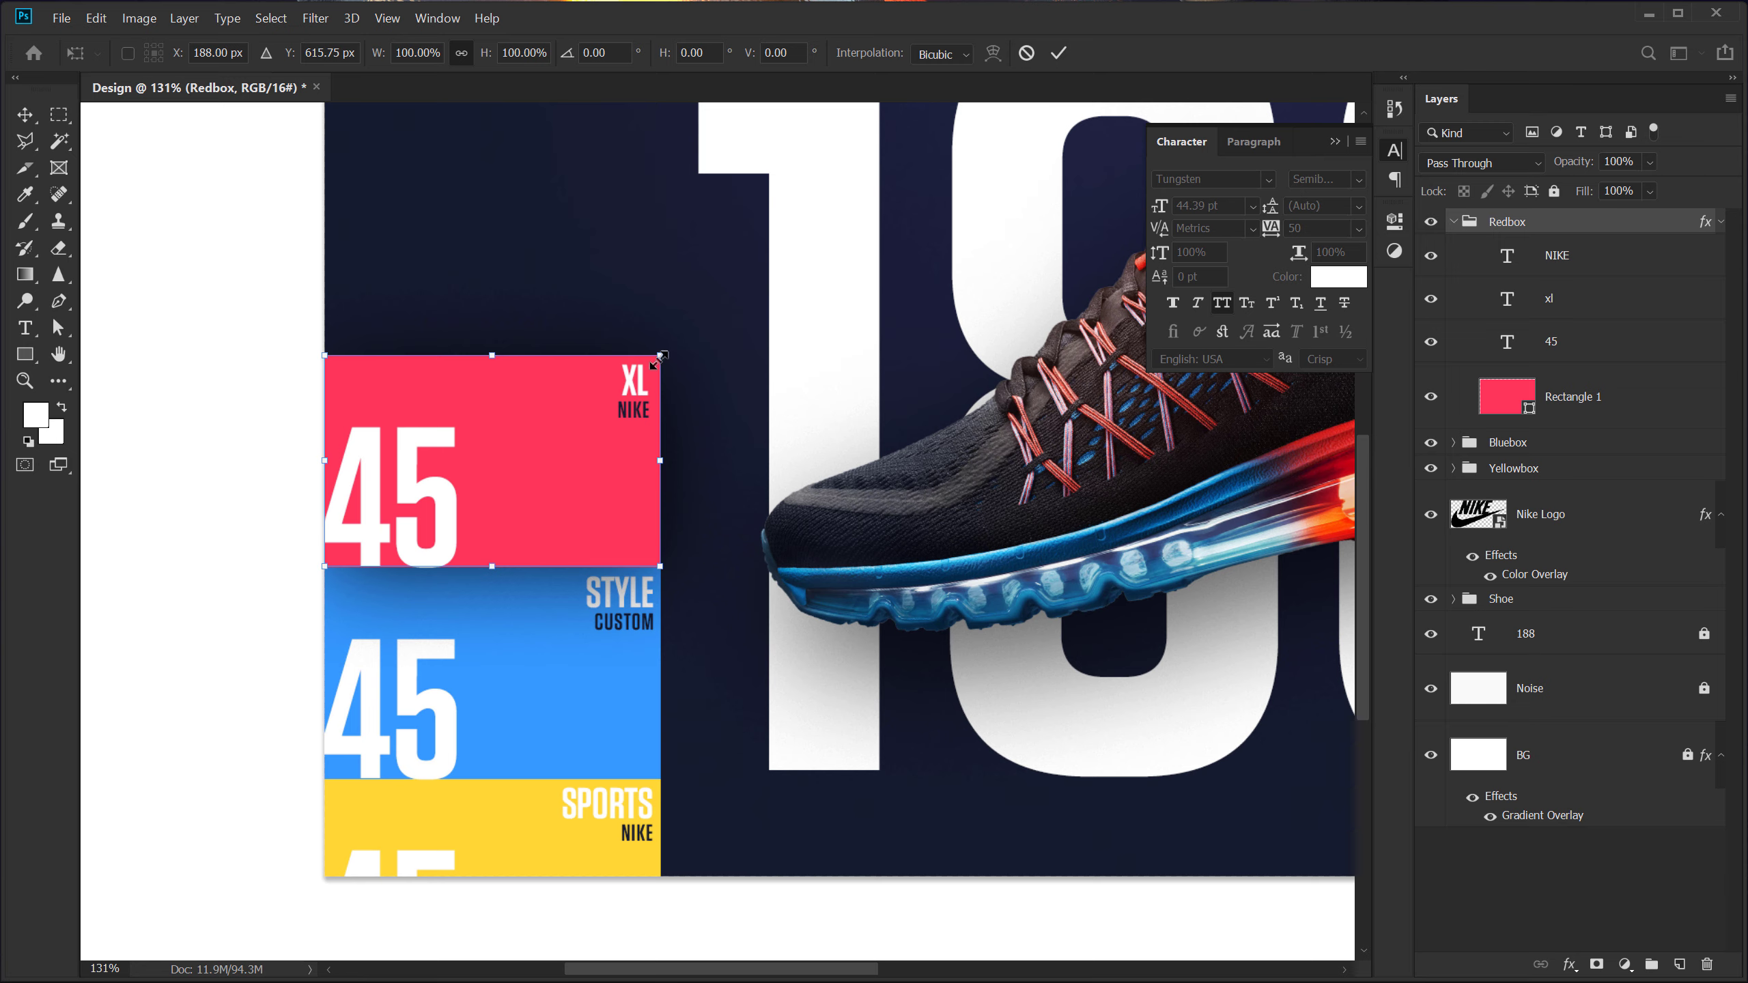
left_click_drag(660, 358, 700, 331)
key("Return")
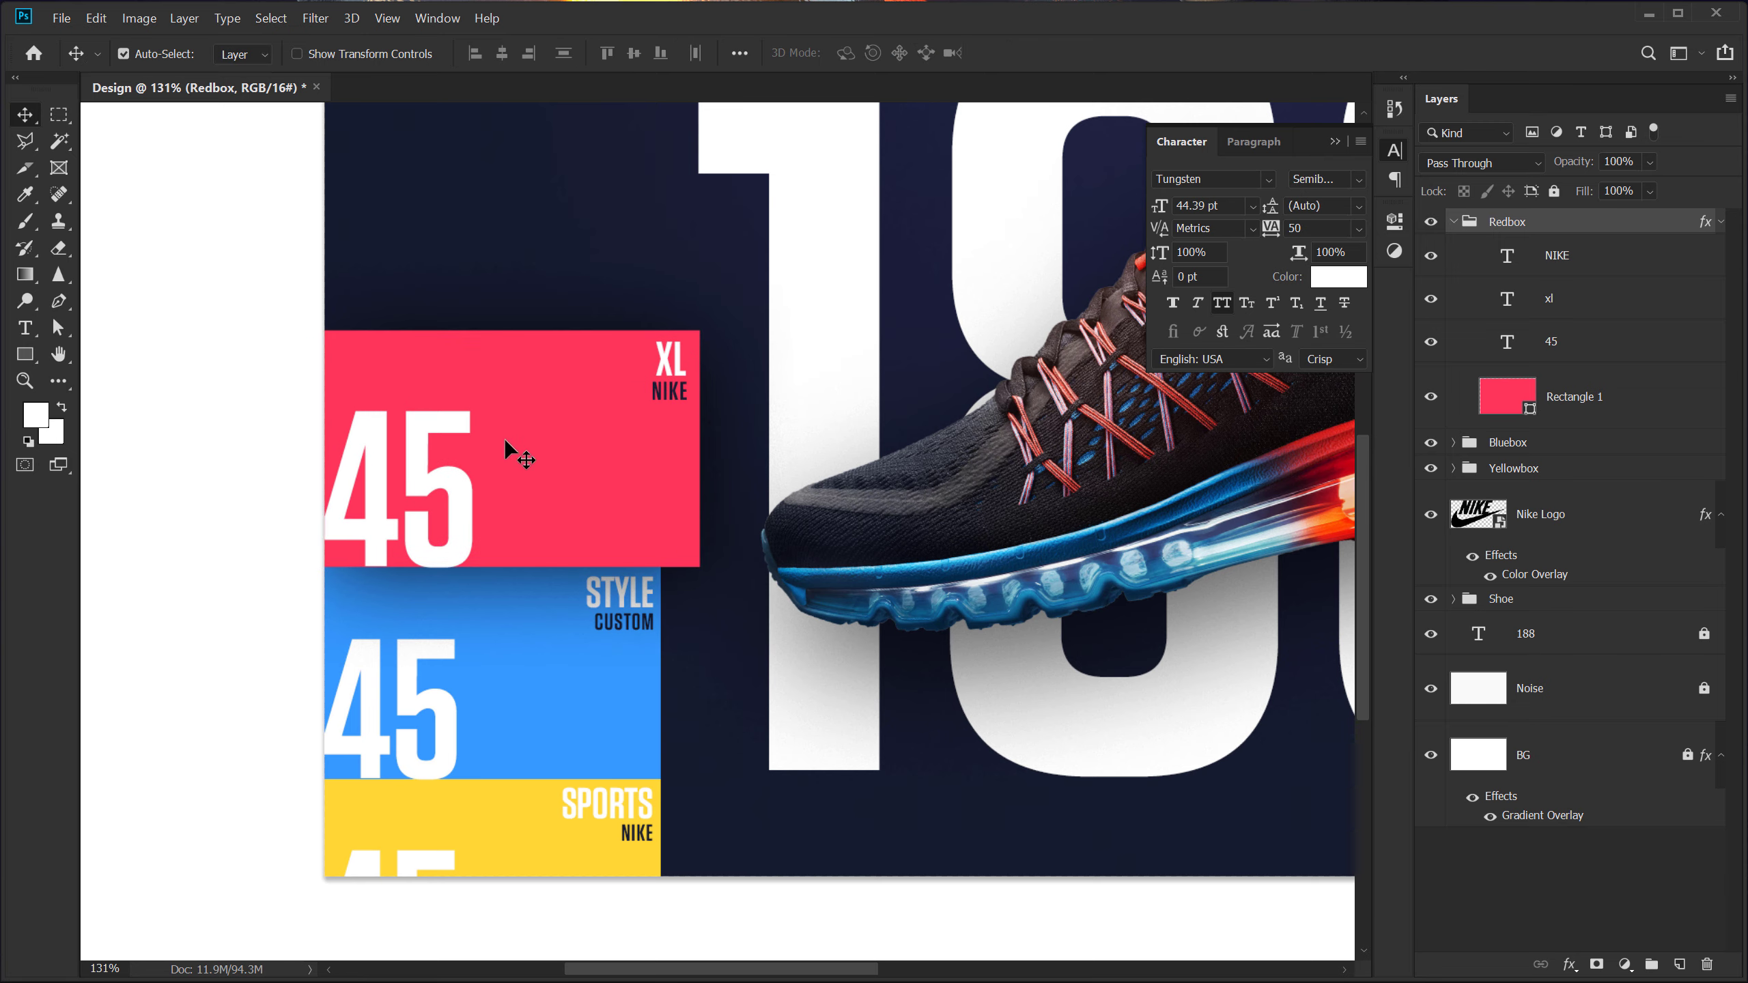
left_click(134, 527)
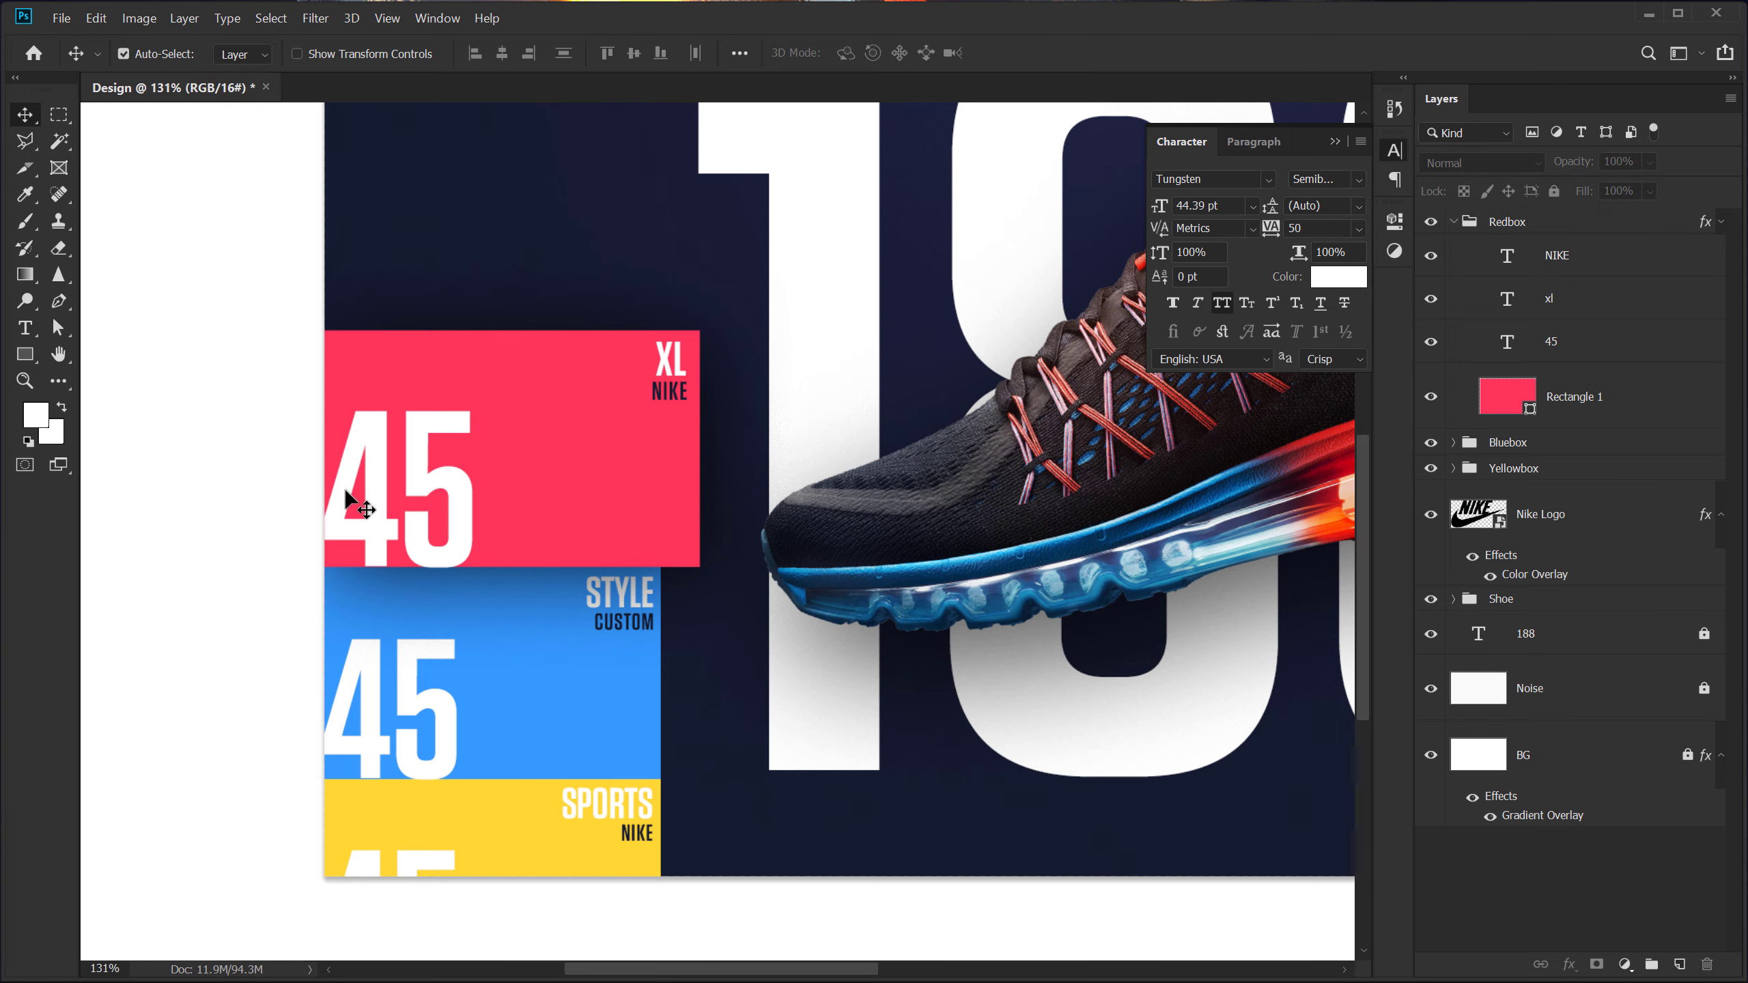
Select the blue badge's 45 number layer for editing
scroll(351, 499, "down", 5)
scroll(292, 538, "up", 2)
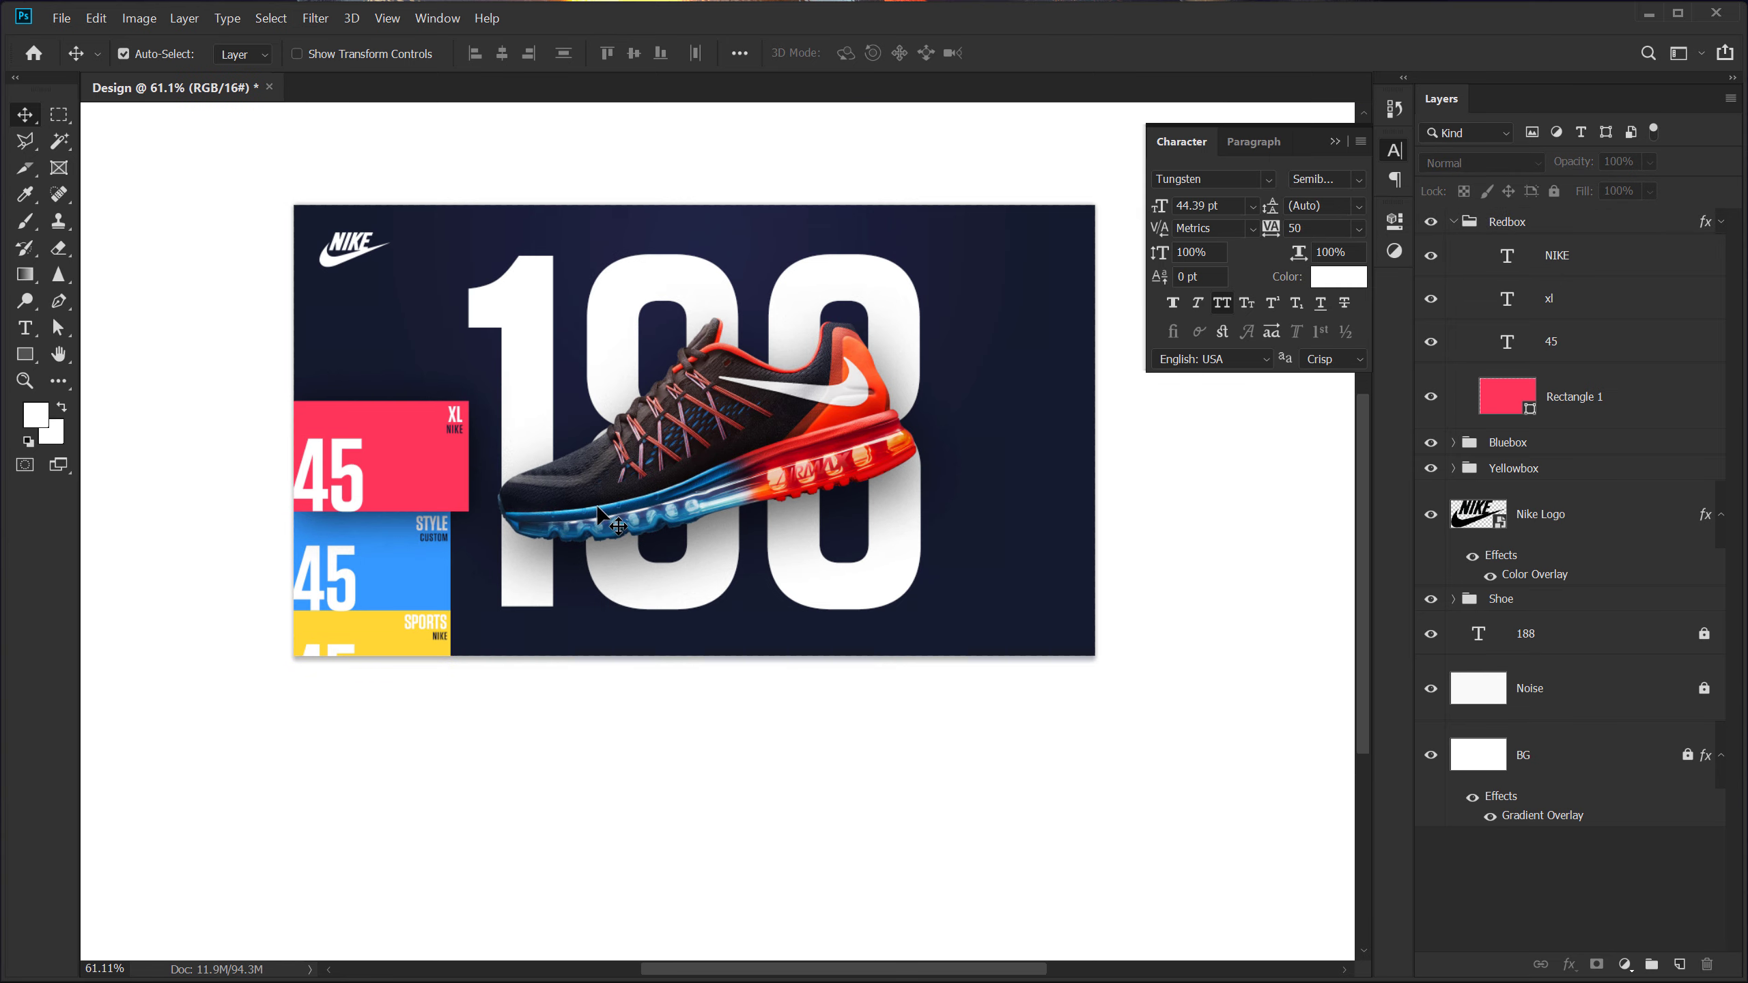
scroll(396, 474, "up", 3)
left_click_drag(507, 473, 771, 633)
left_click(299, 733)
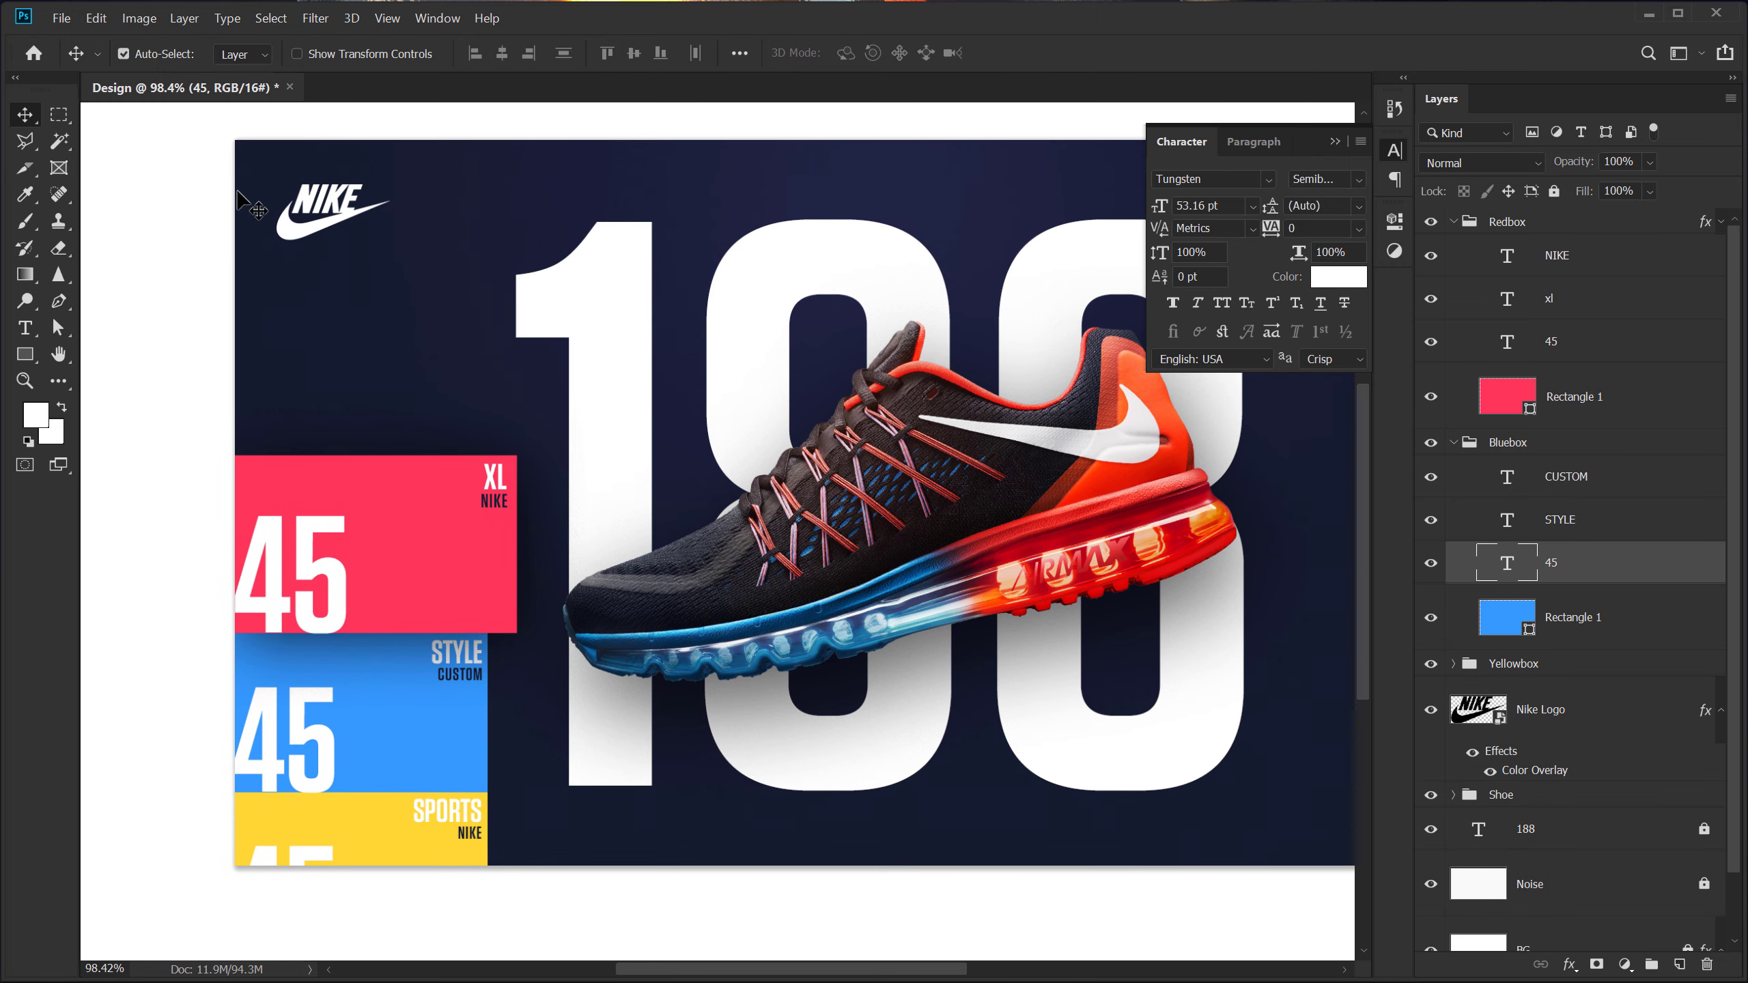
double_click(286, 703)
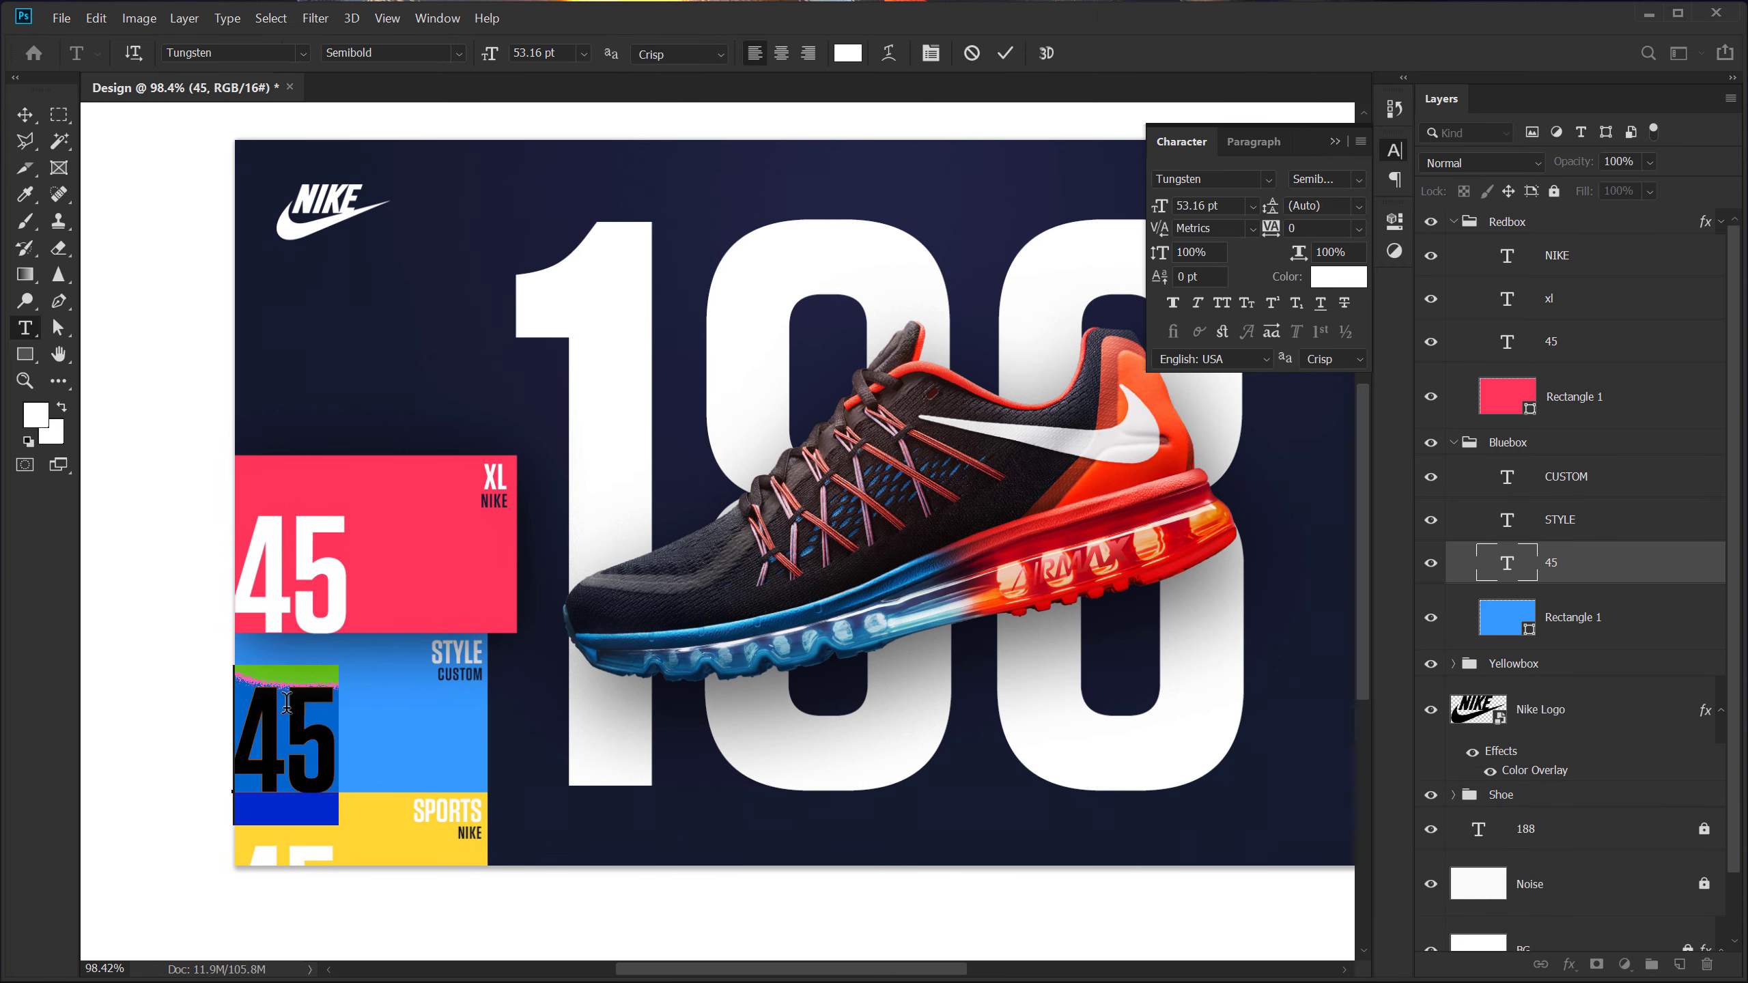
Change the blue badge's number to 18 and the yellow badge's 45 to a new number
type("189")
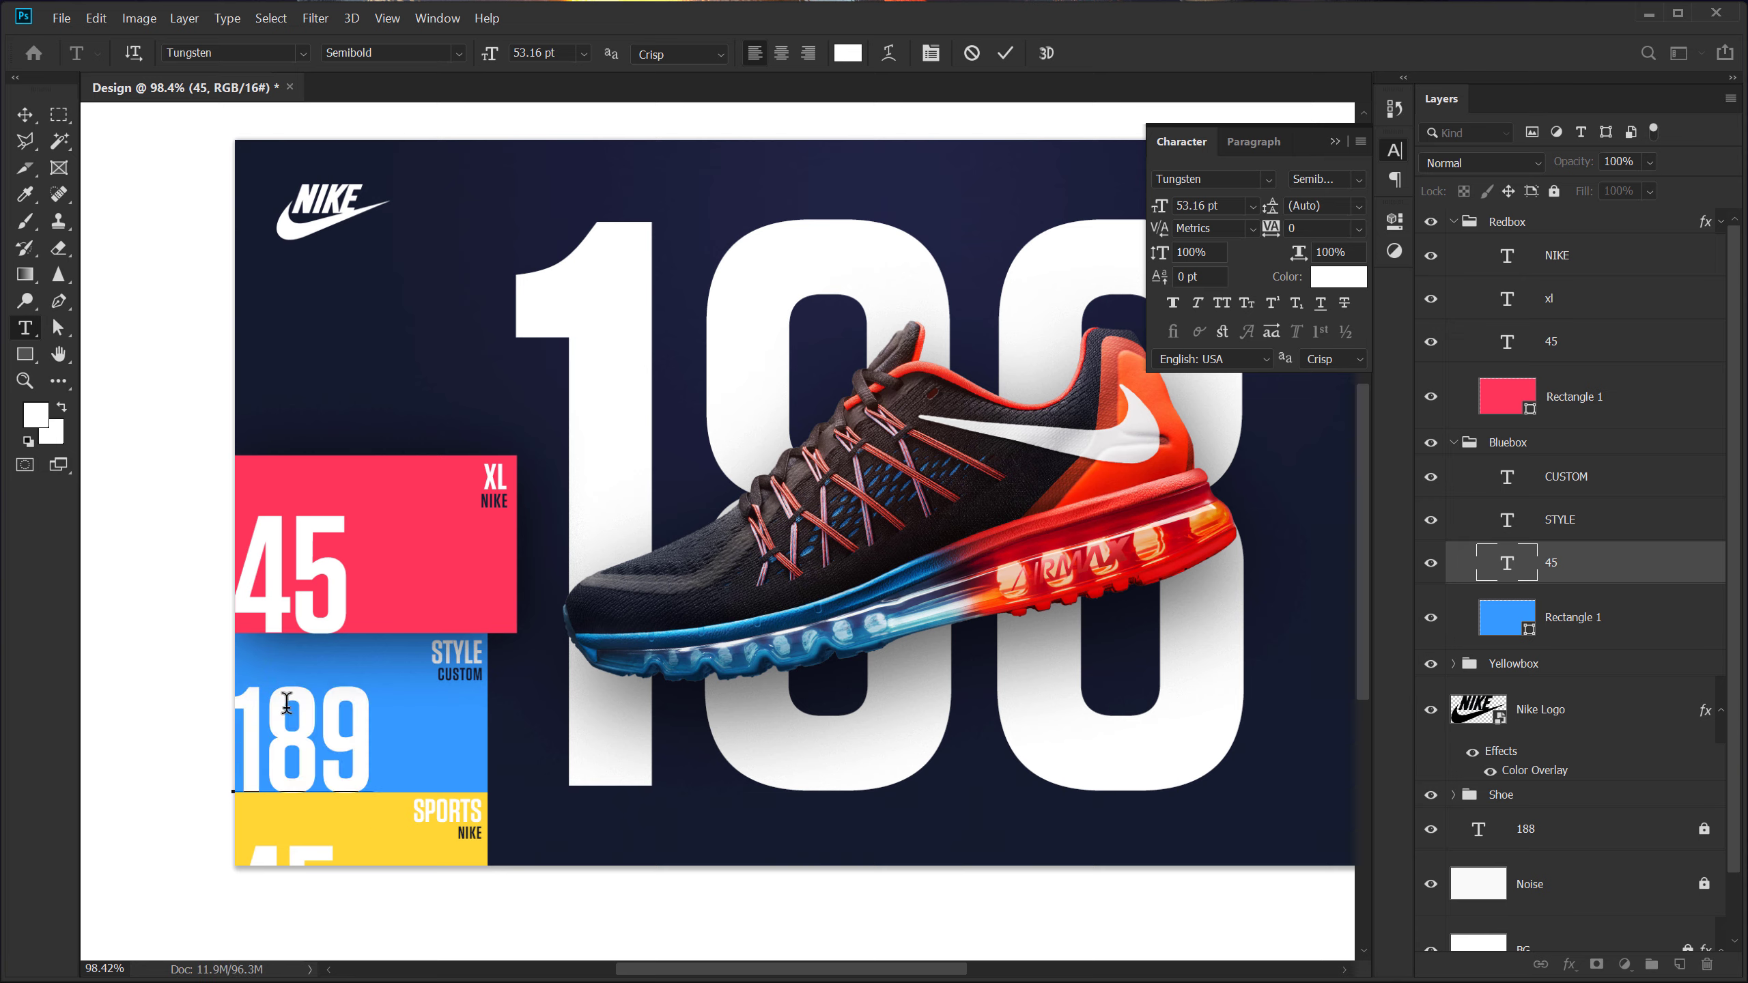
key("BackSpace")
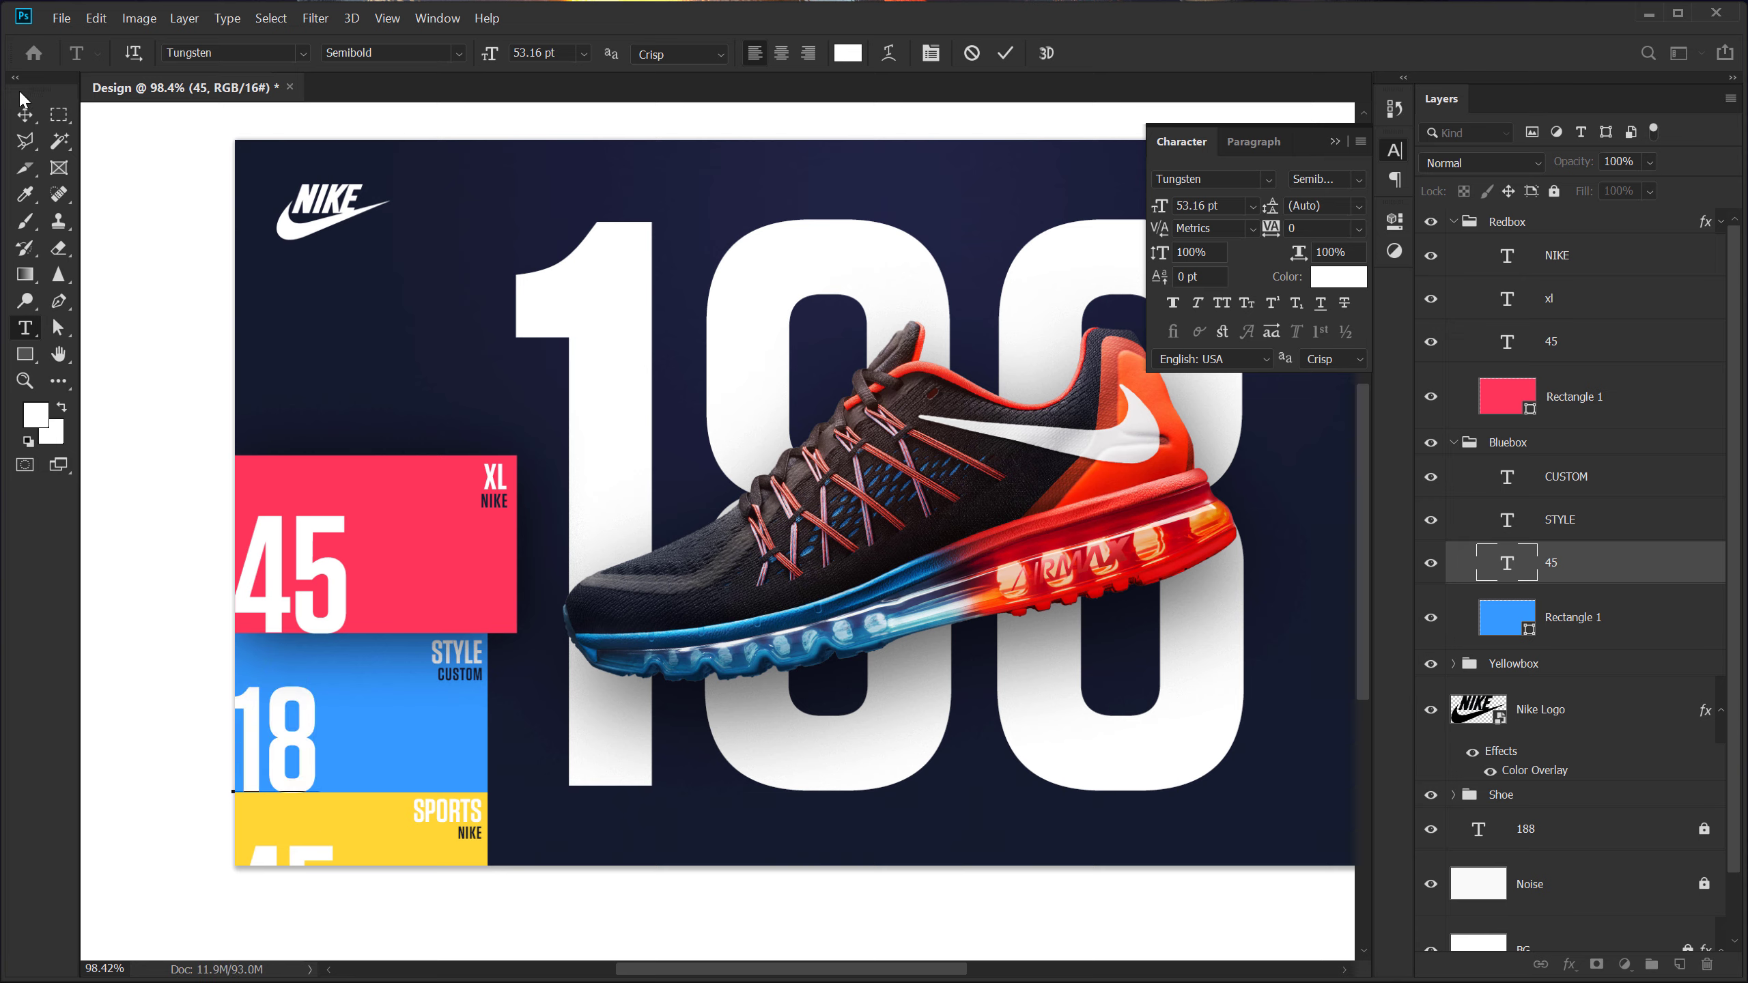
double_click(307, 852)
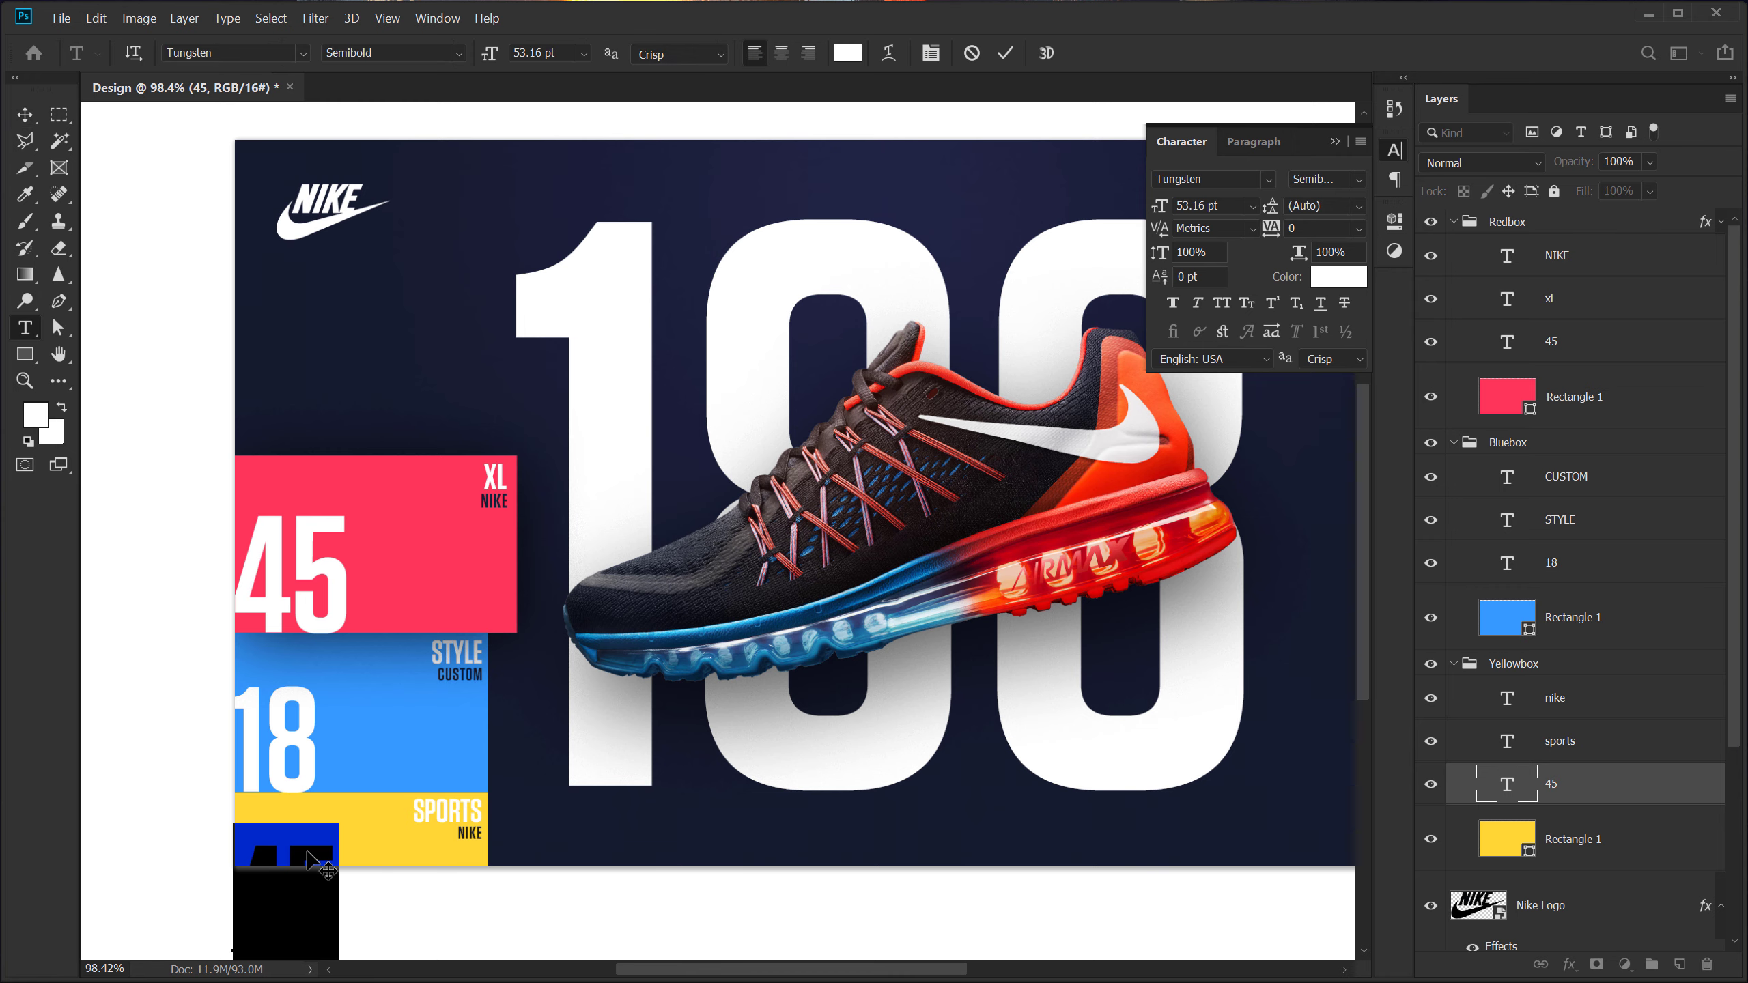
type("35")
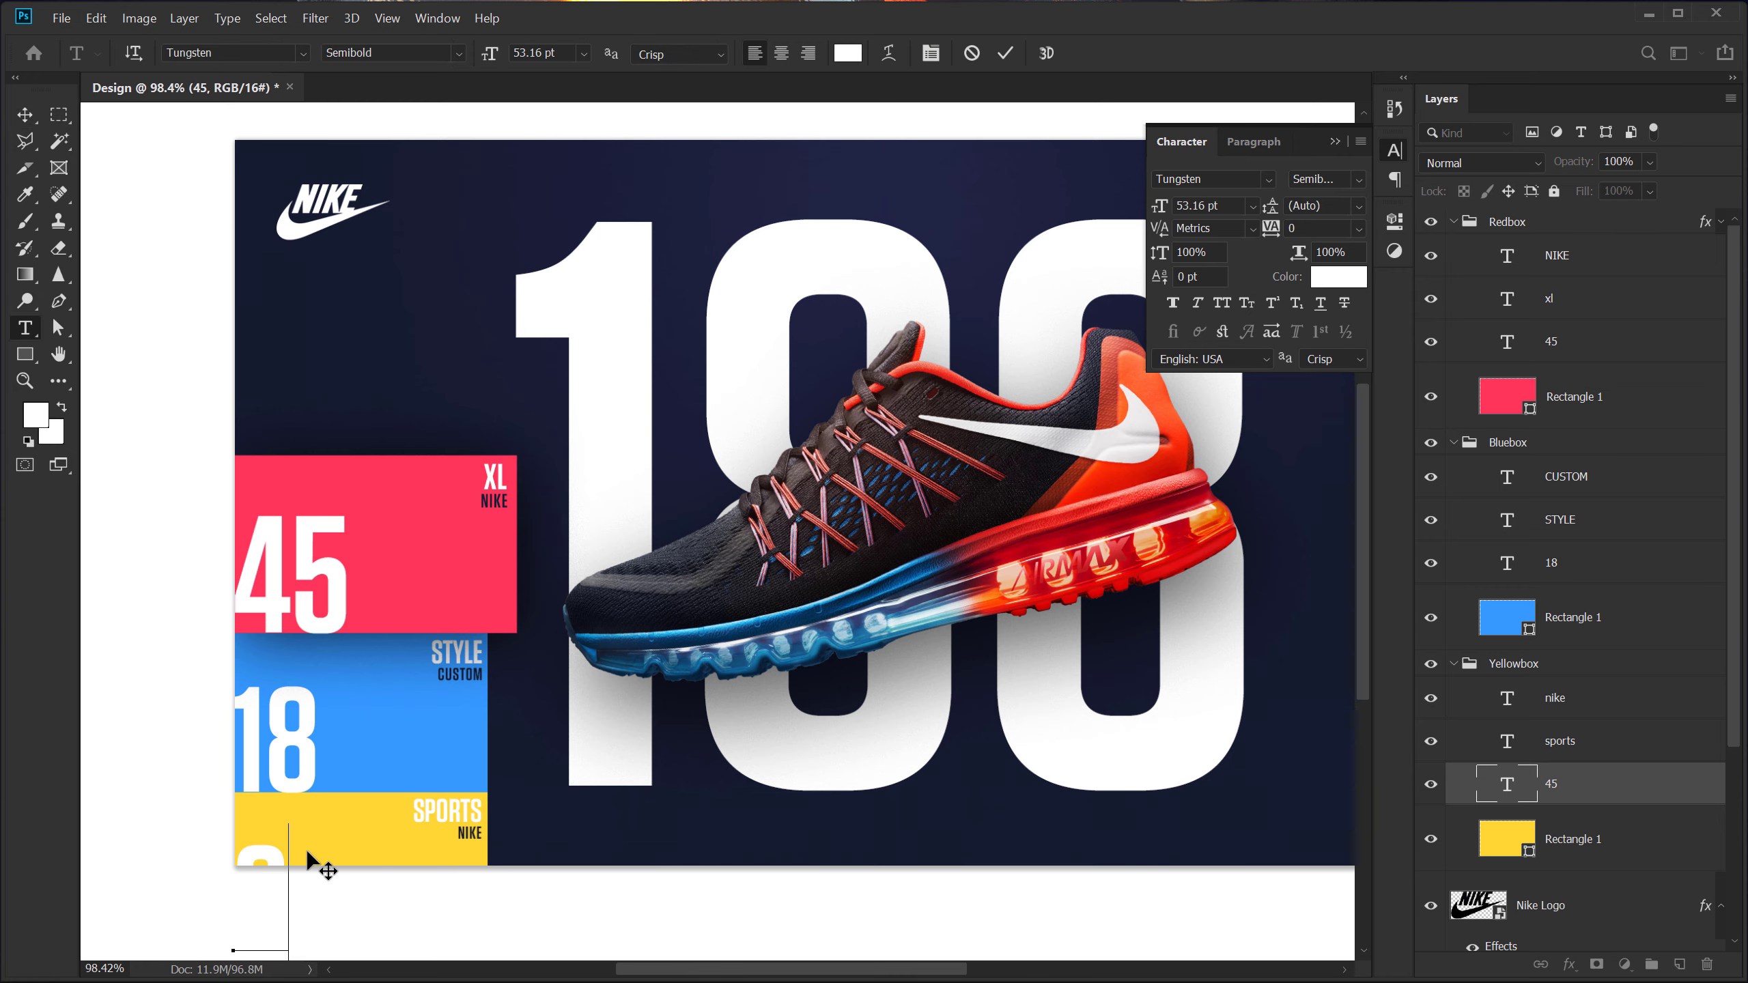
left_click(25, 114)
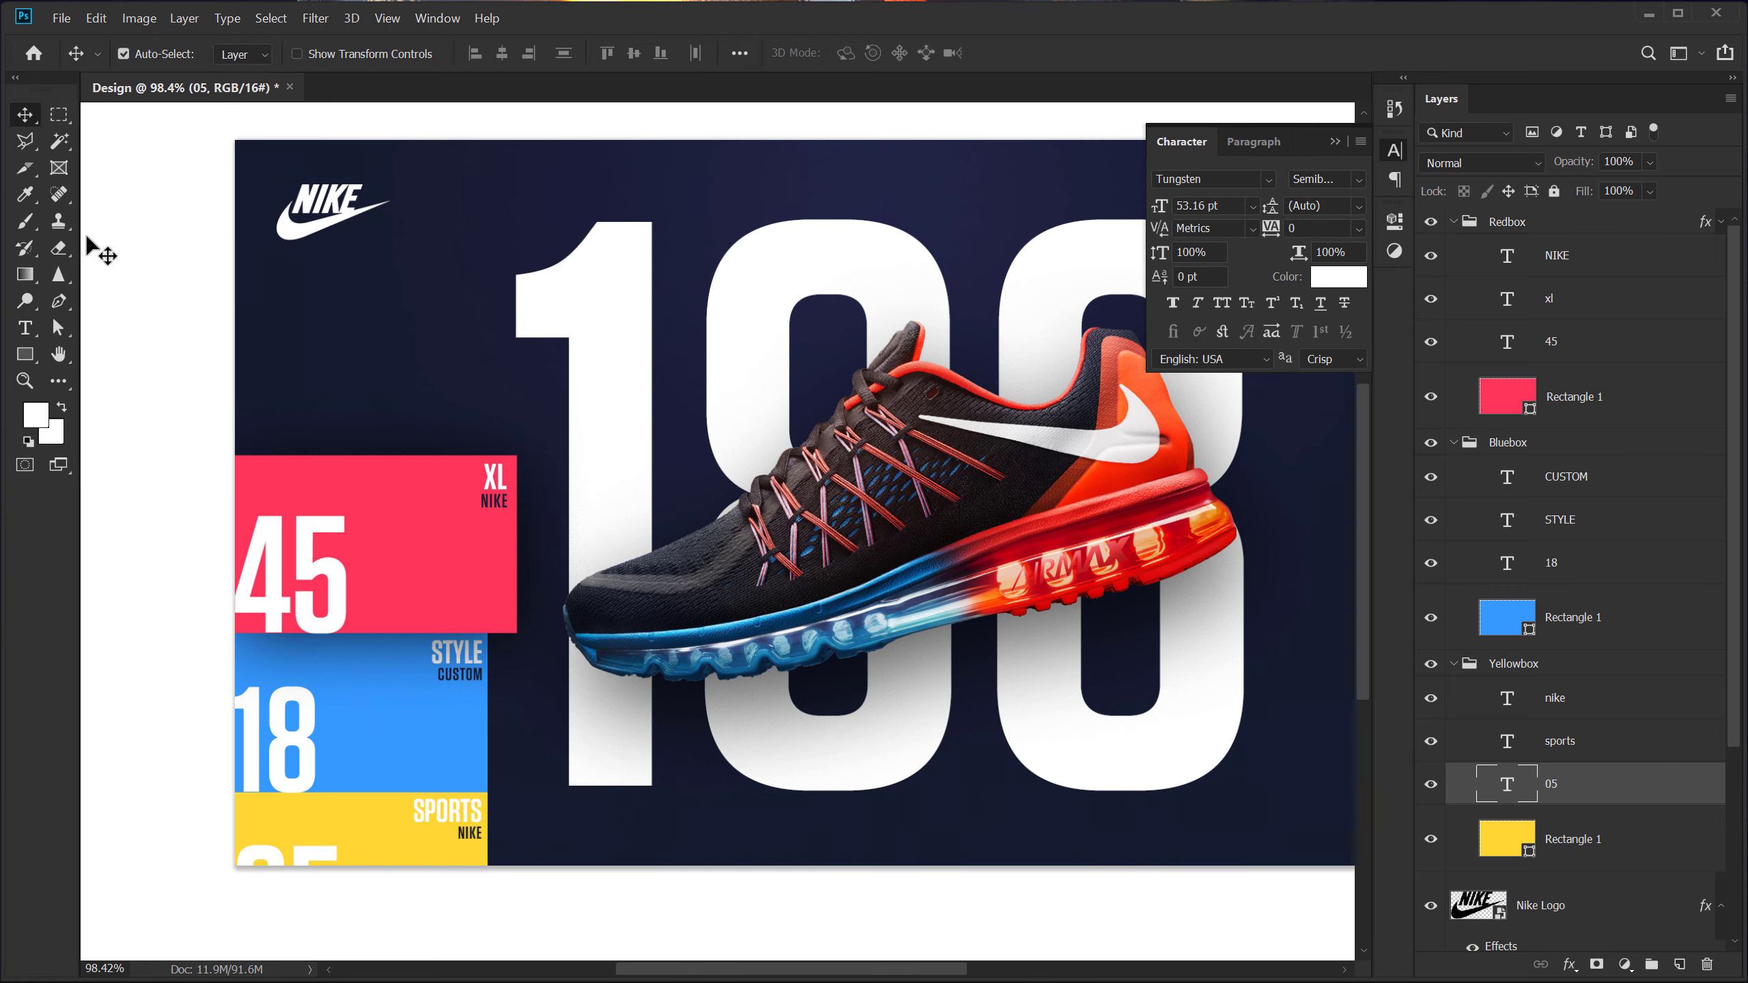
scroll(469, 584, "down", 3)
scroll(775, 578, "up", 1)
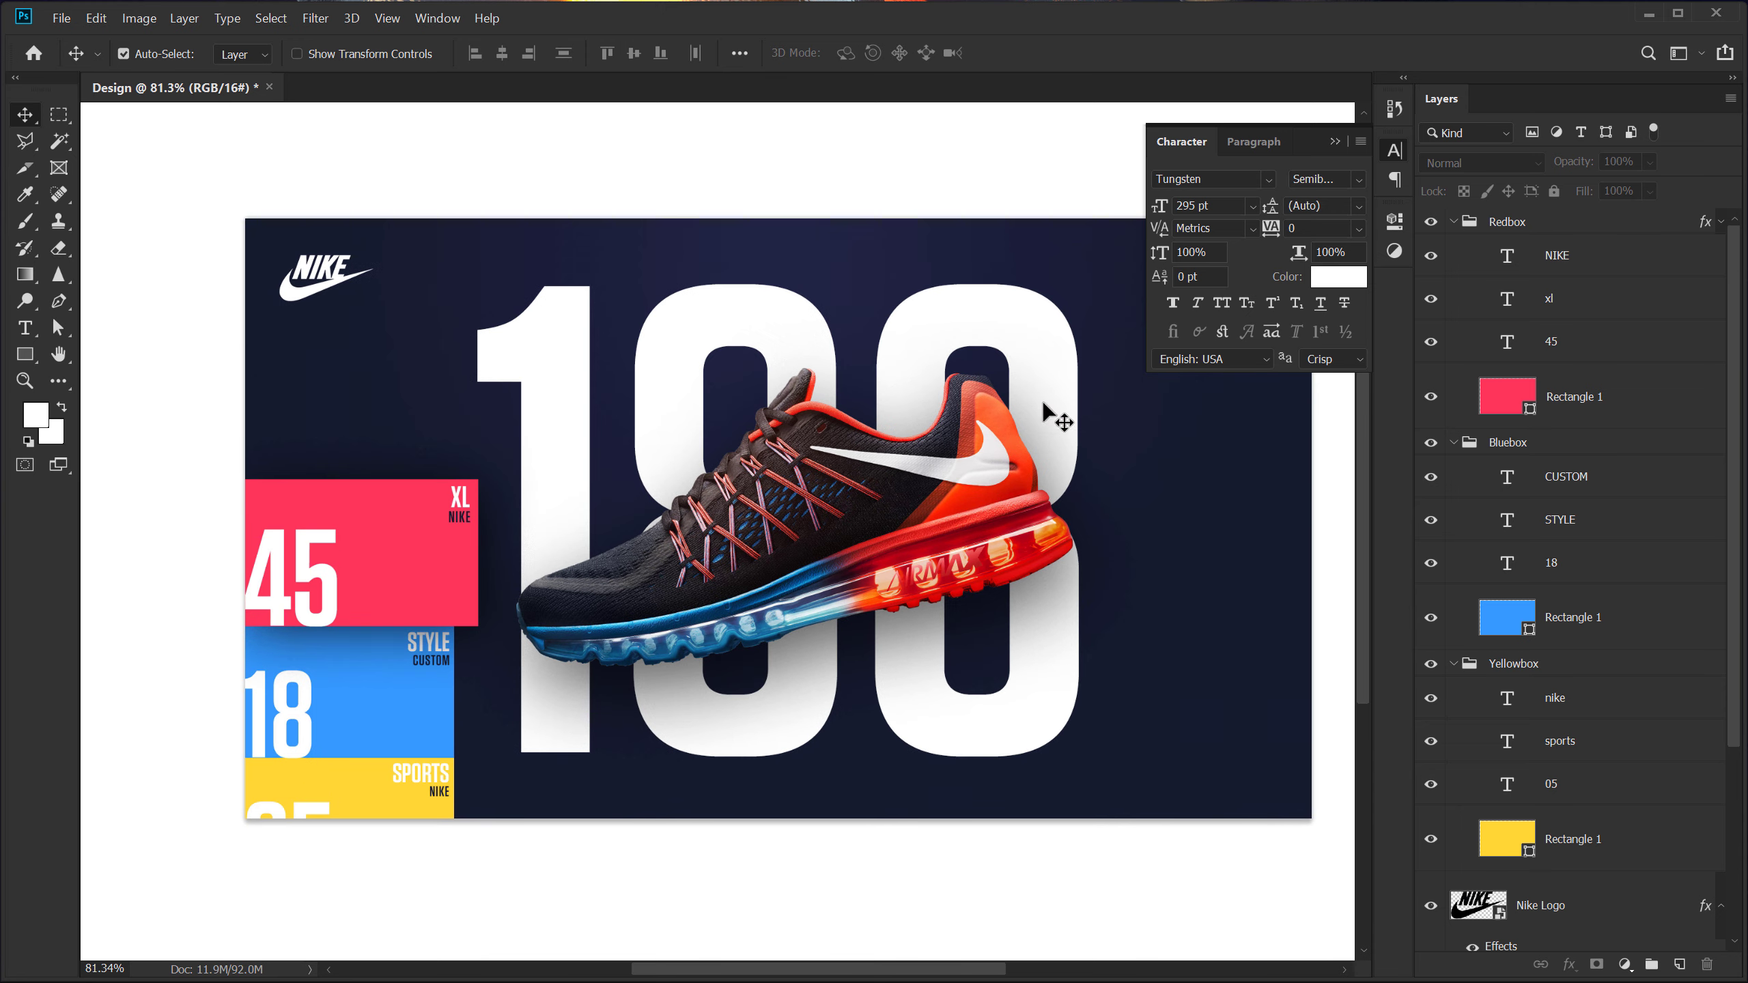
Draw a thin white bar near the poster's top-right corner
left_click(1335, 142)
scroll(1272, 275, "up", 7)
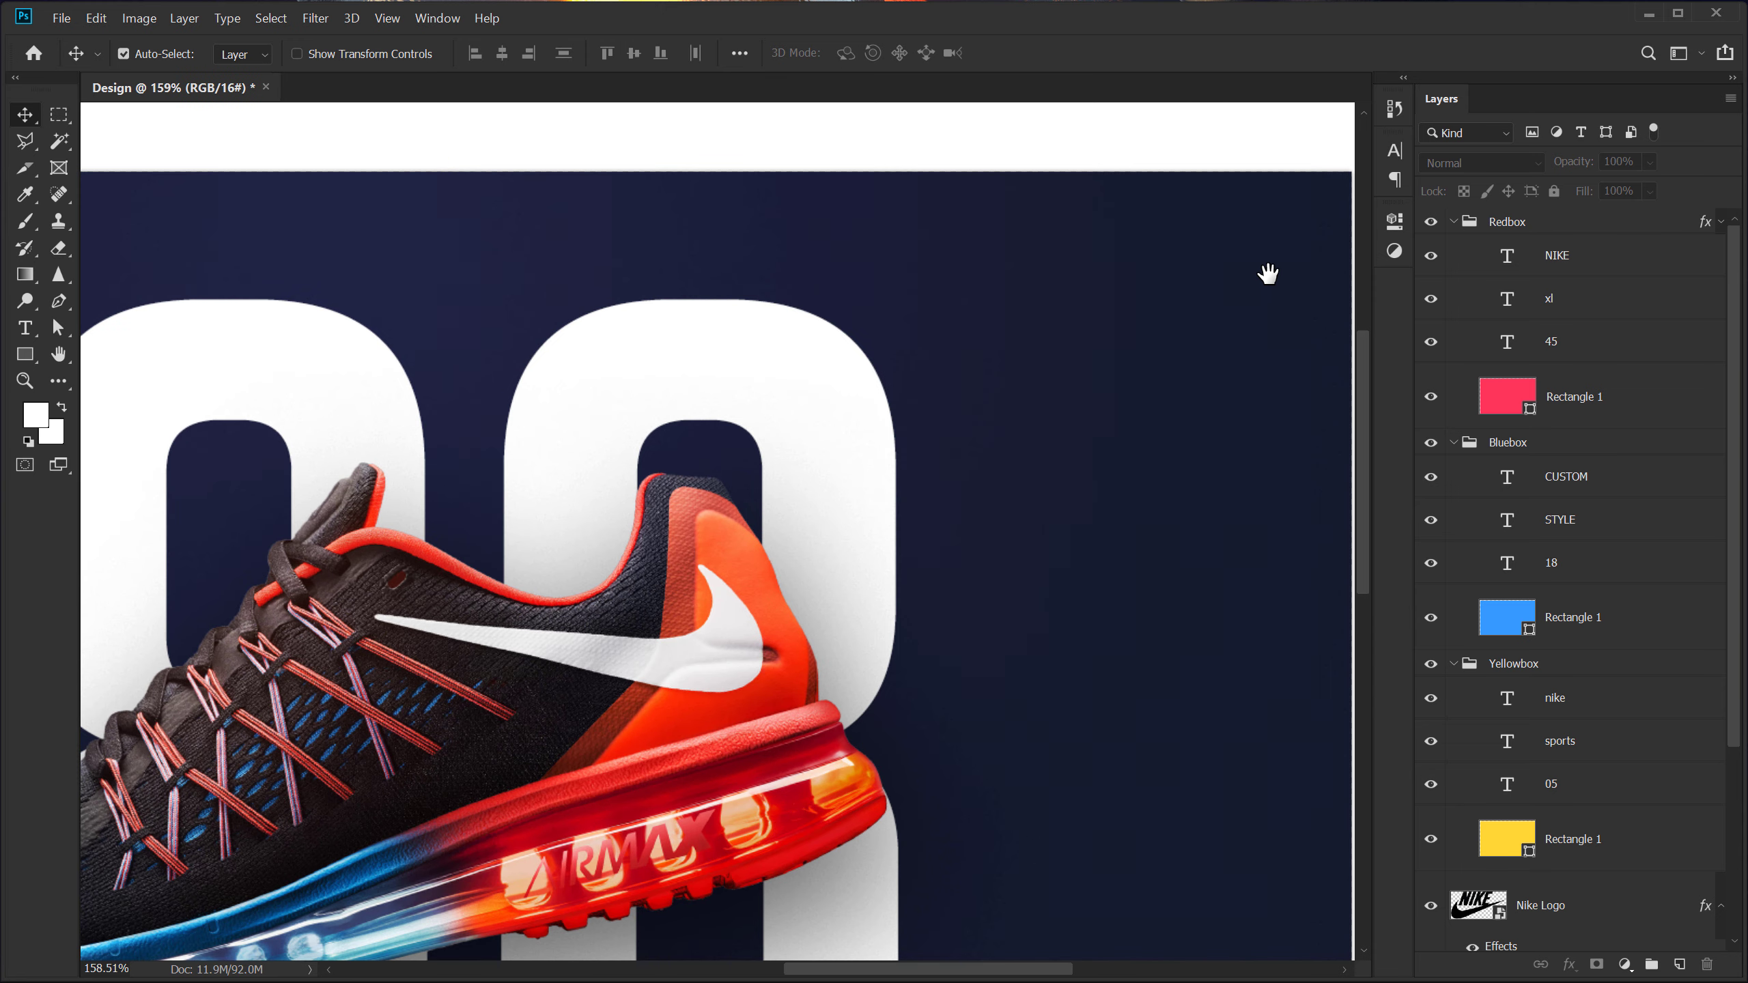
left_click_drag(1266, 274, 1045, 288)
left_click(25, 353)
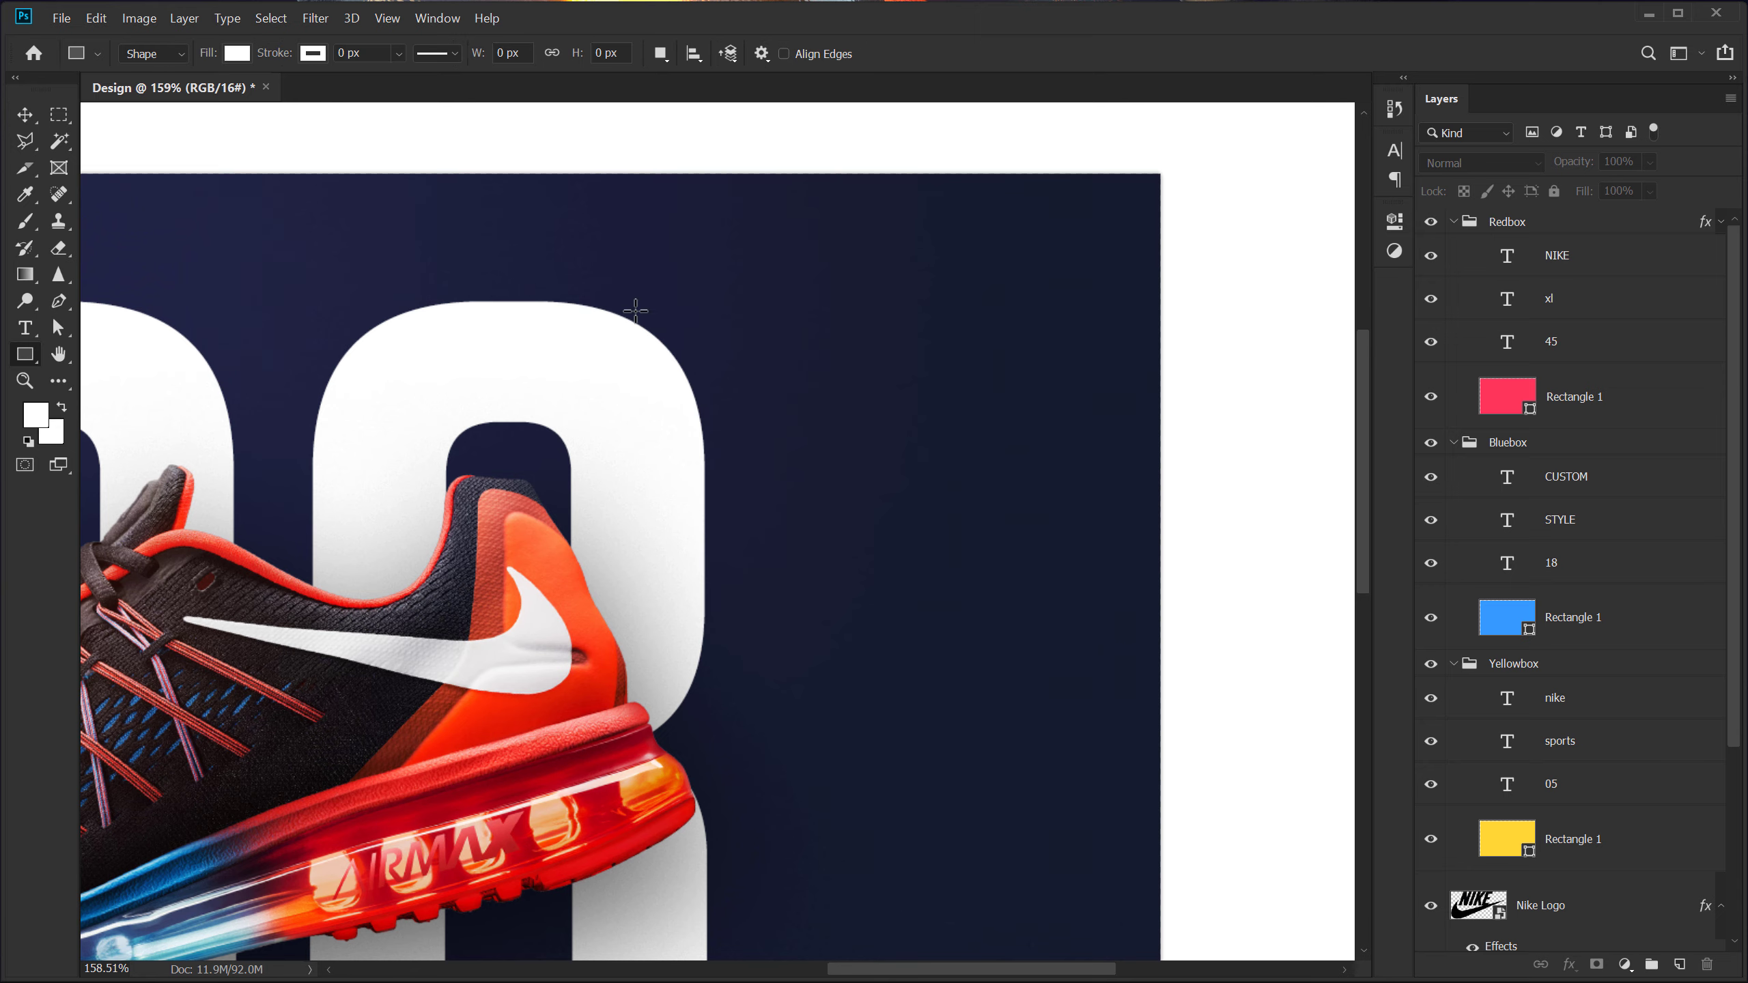
scroll(977, 199, "up", 3)
left_click_drag(1002, 219, 929, 561)
key("ctrl+plus")
left_click(1333, 214)
Duplicate the bar into three stacked bars and merge them into one layer
left_click(26, 116)
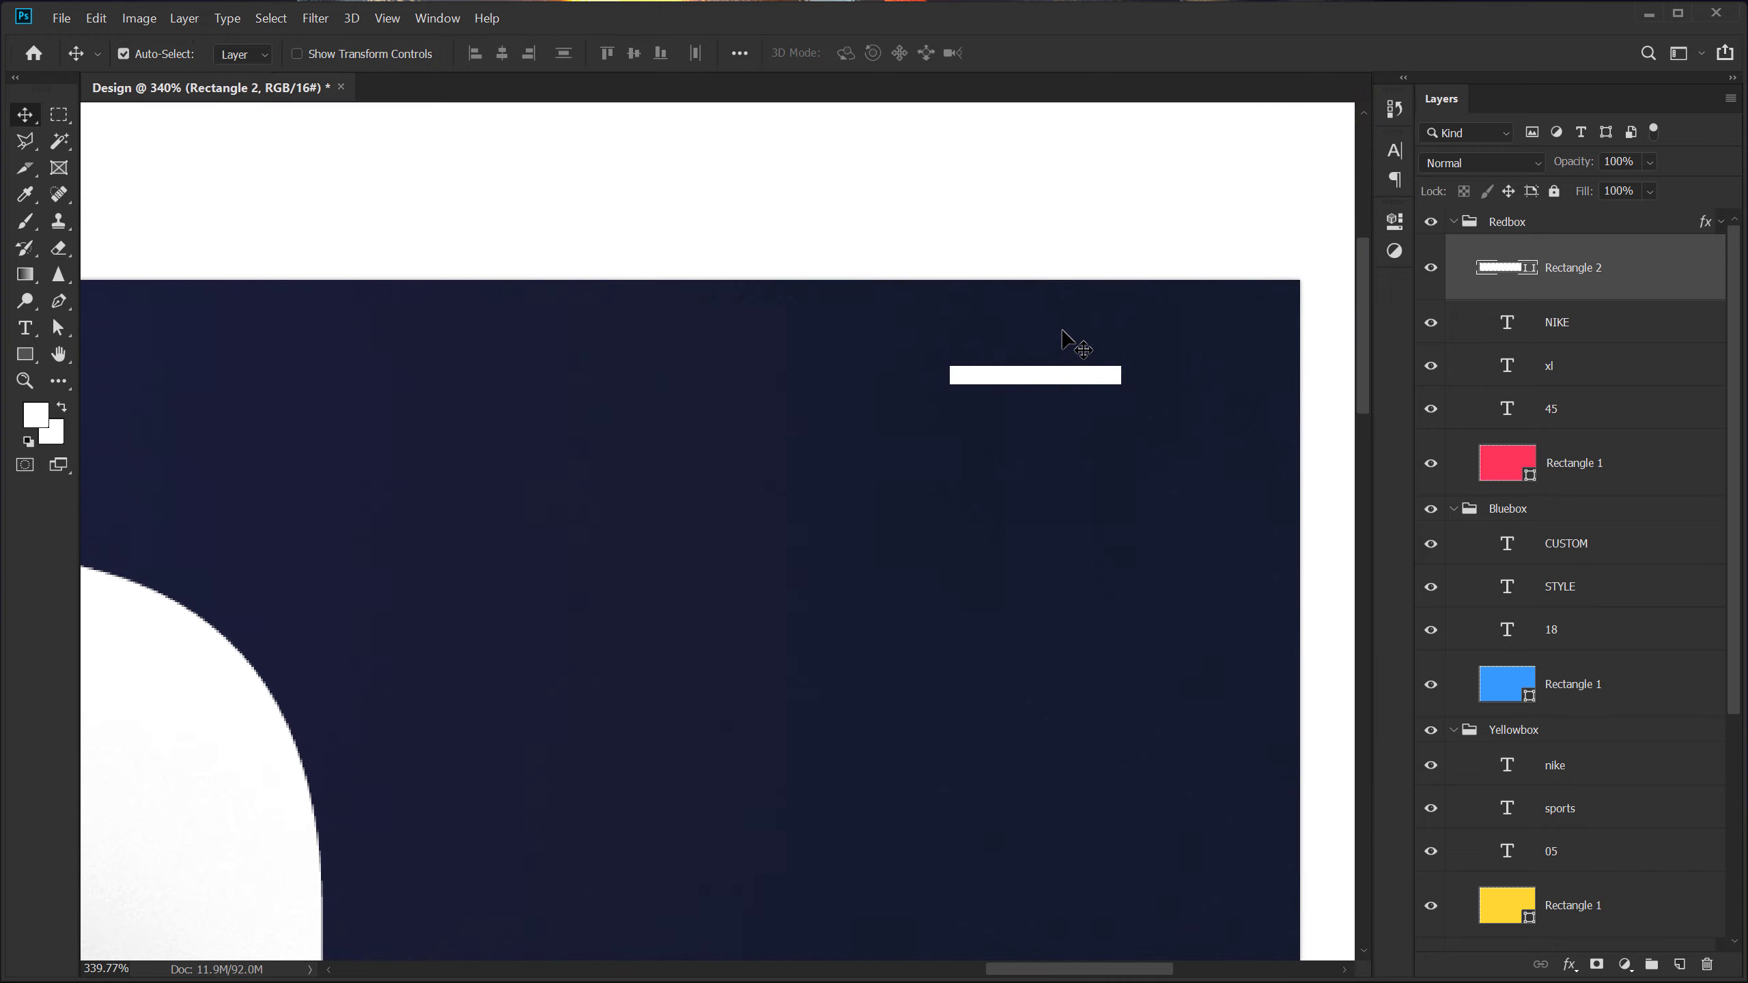
left_click_drag(986, 379, 1009, 497)
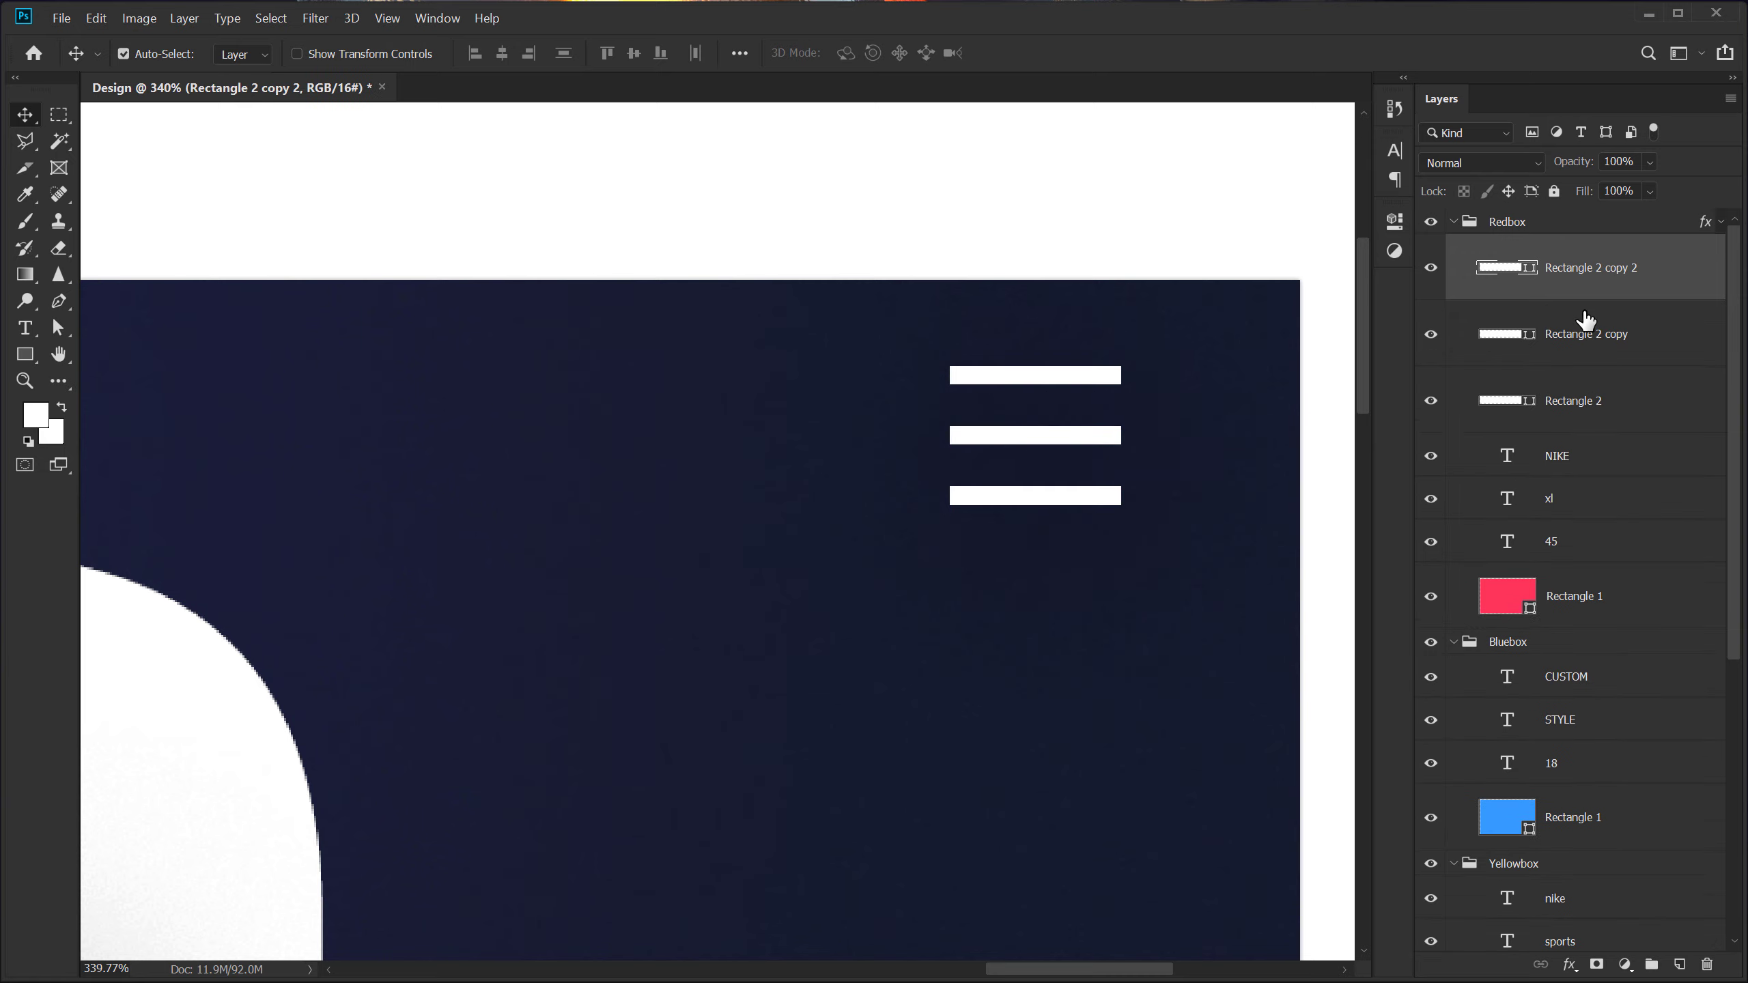
left_click(1564, 404, "shift")
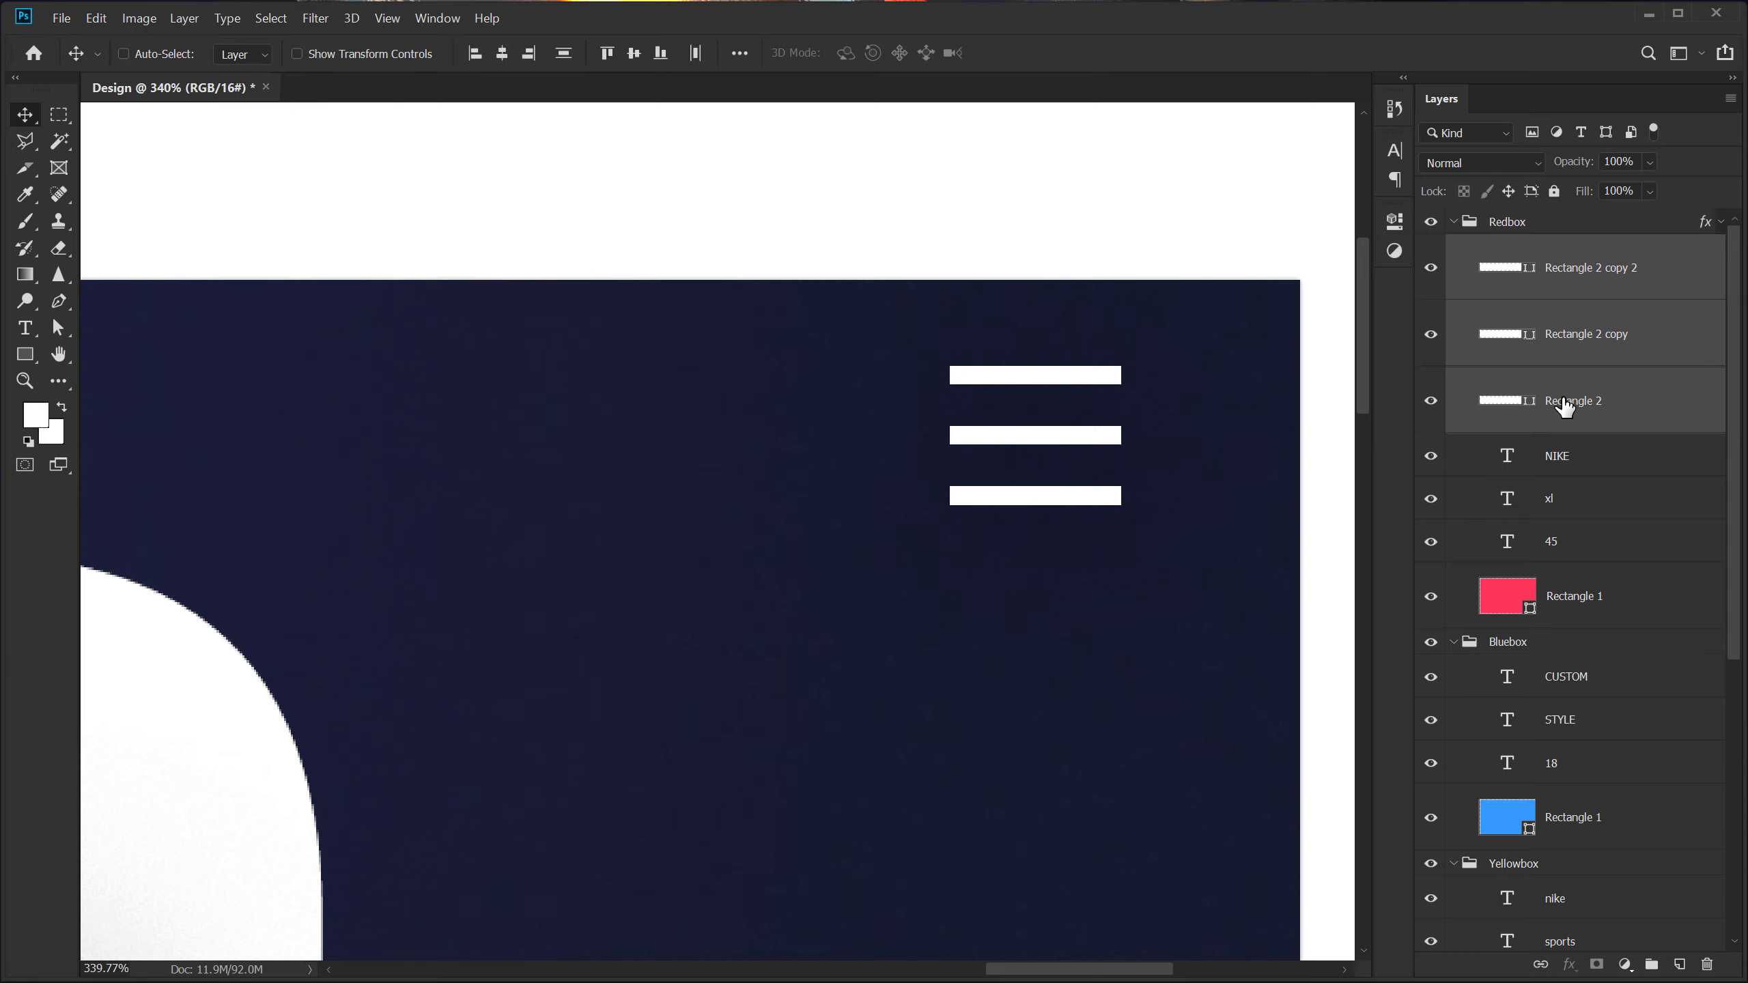
key("ctrl+e")
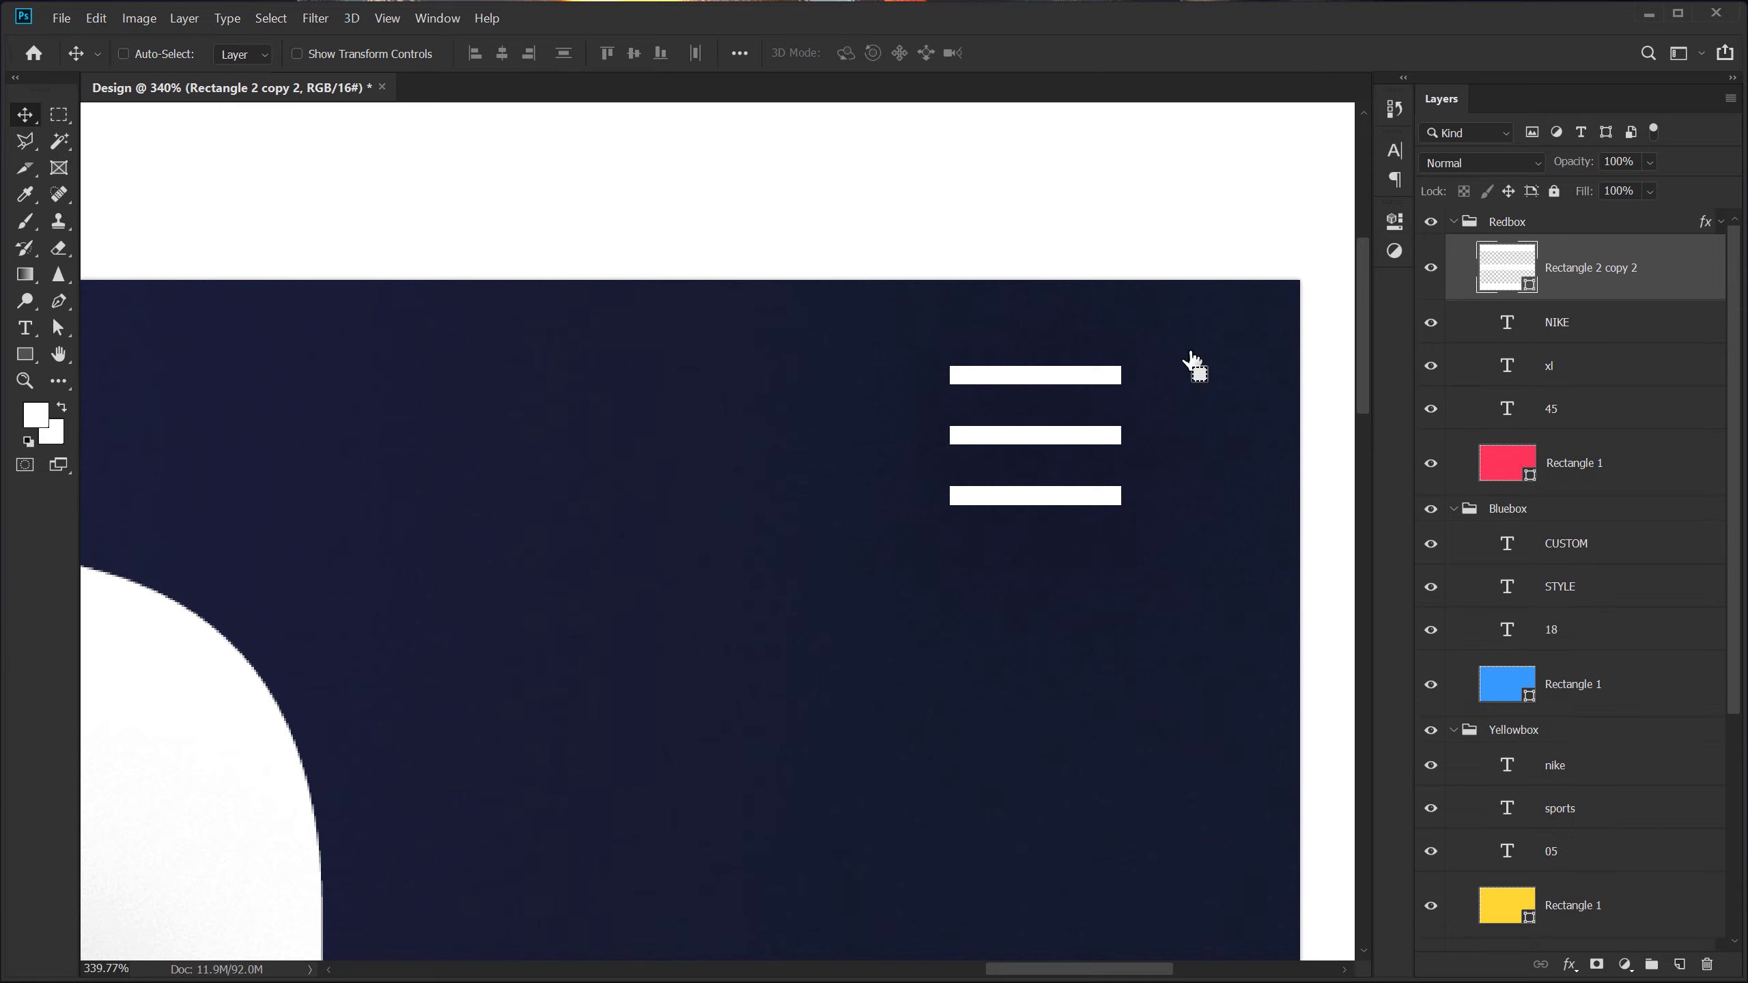
Scale the merged three-bar menu icon down to about half height
key("ctrl+t")
left_click_drag(1118, 512, 1151, 446)
left_click(1056, 55)
scroll(968, 379, "down", 6)
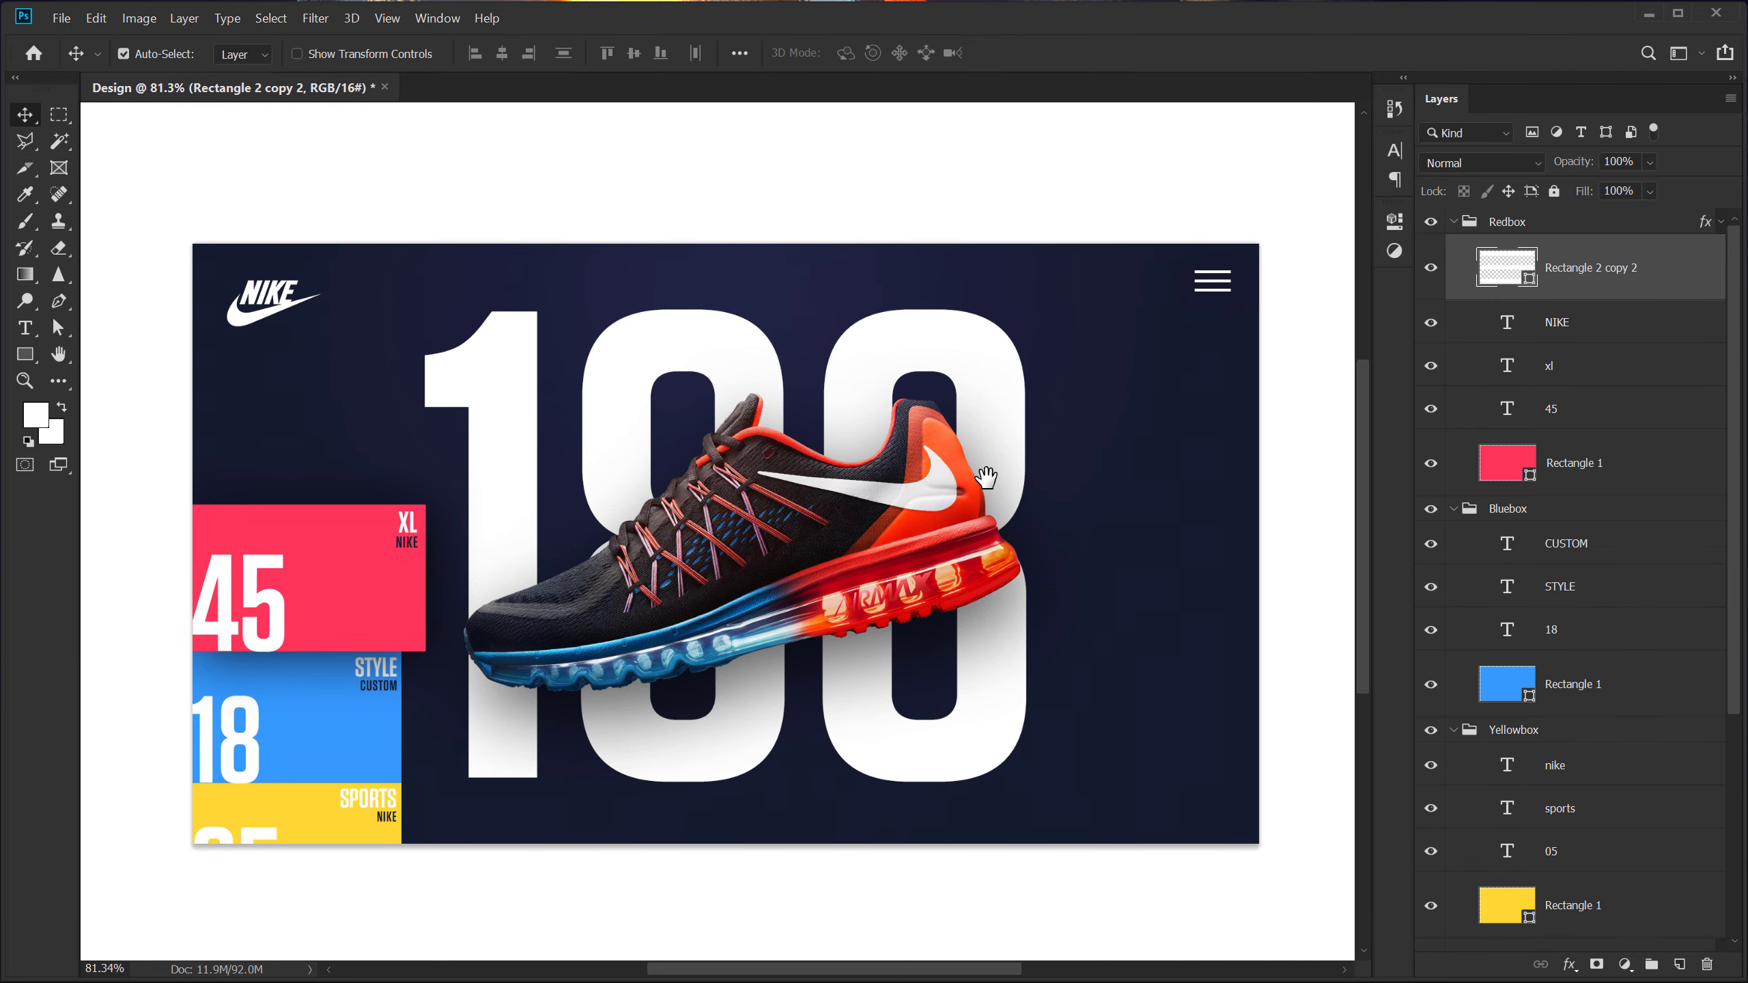
left_click_drag(985, 477, 988, 476)
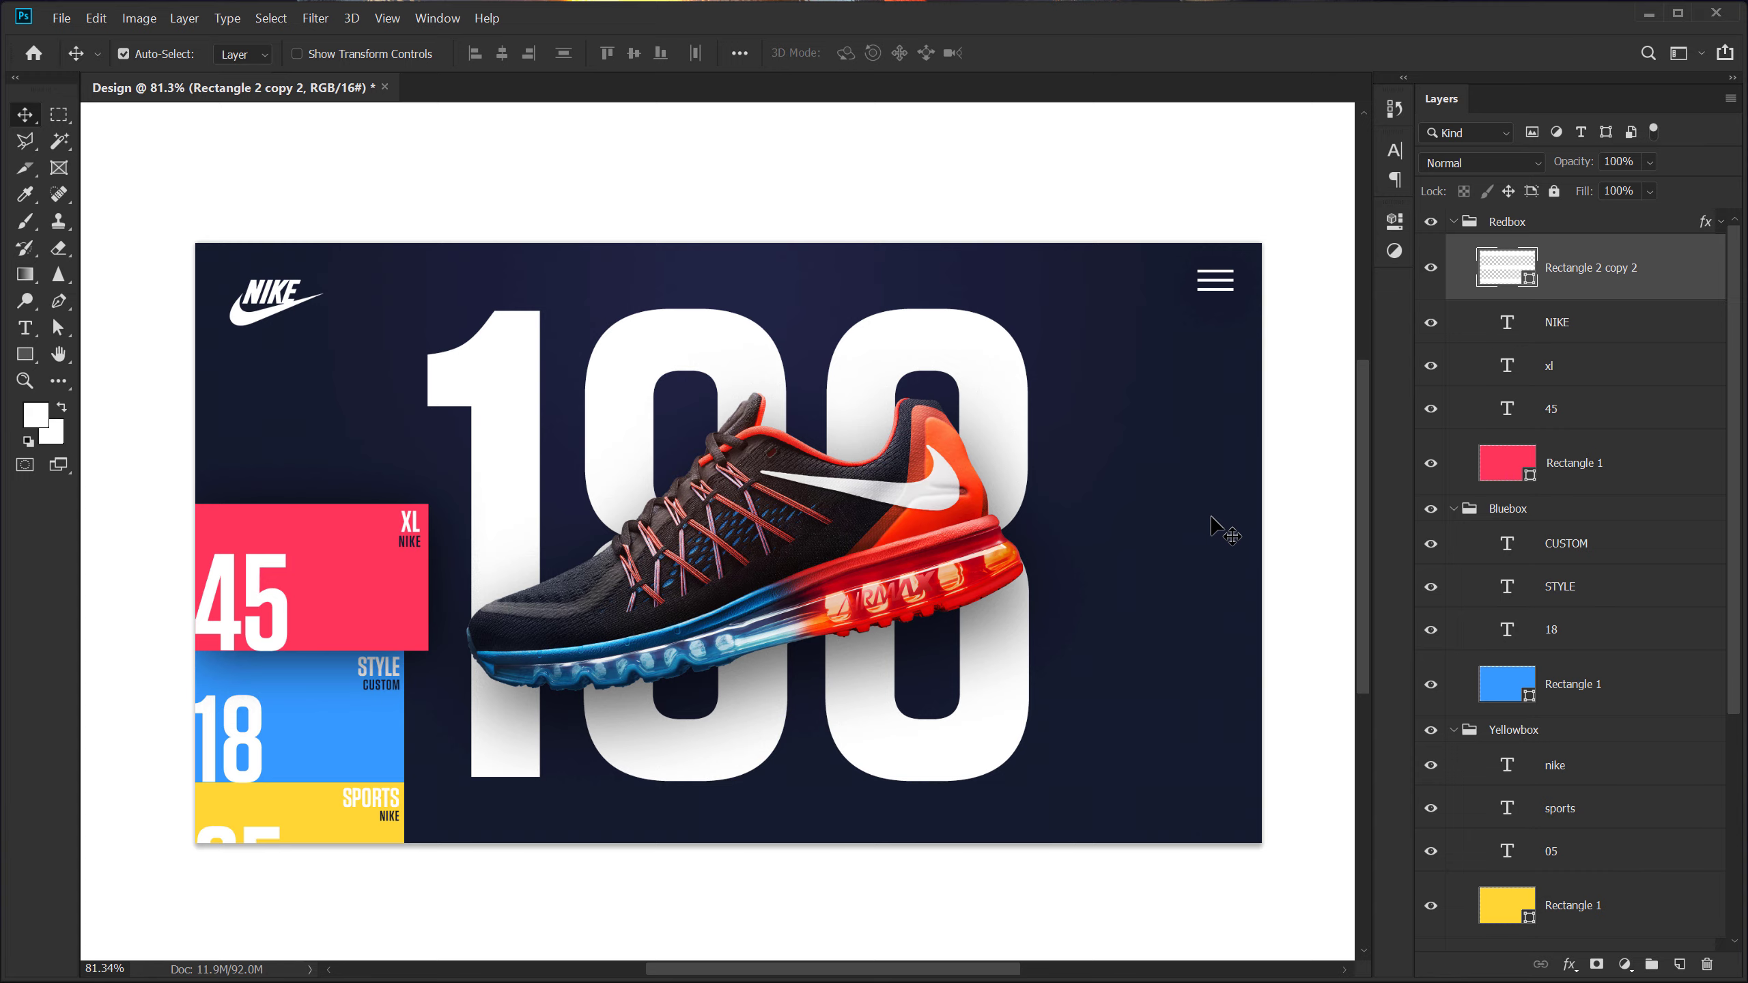
Draw a small 19x19 px white circle with the Ellipse tool
left_click(24, 356)
left_click(117, 401)
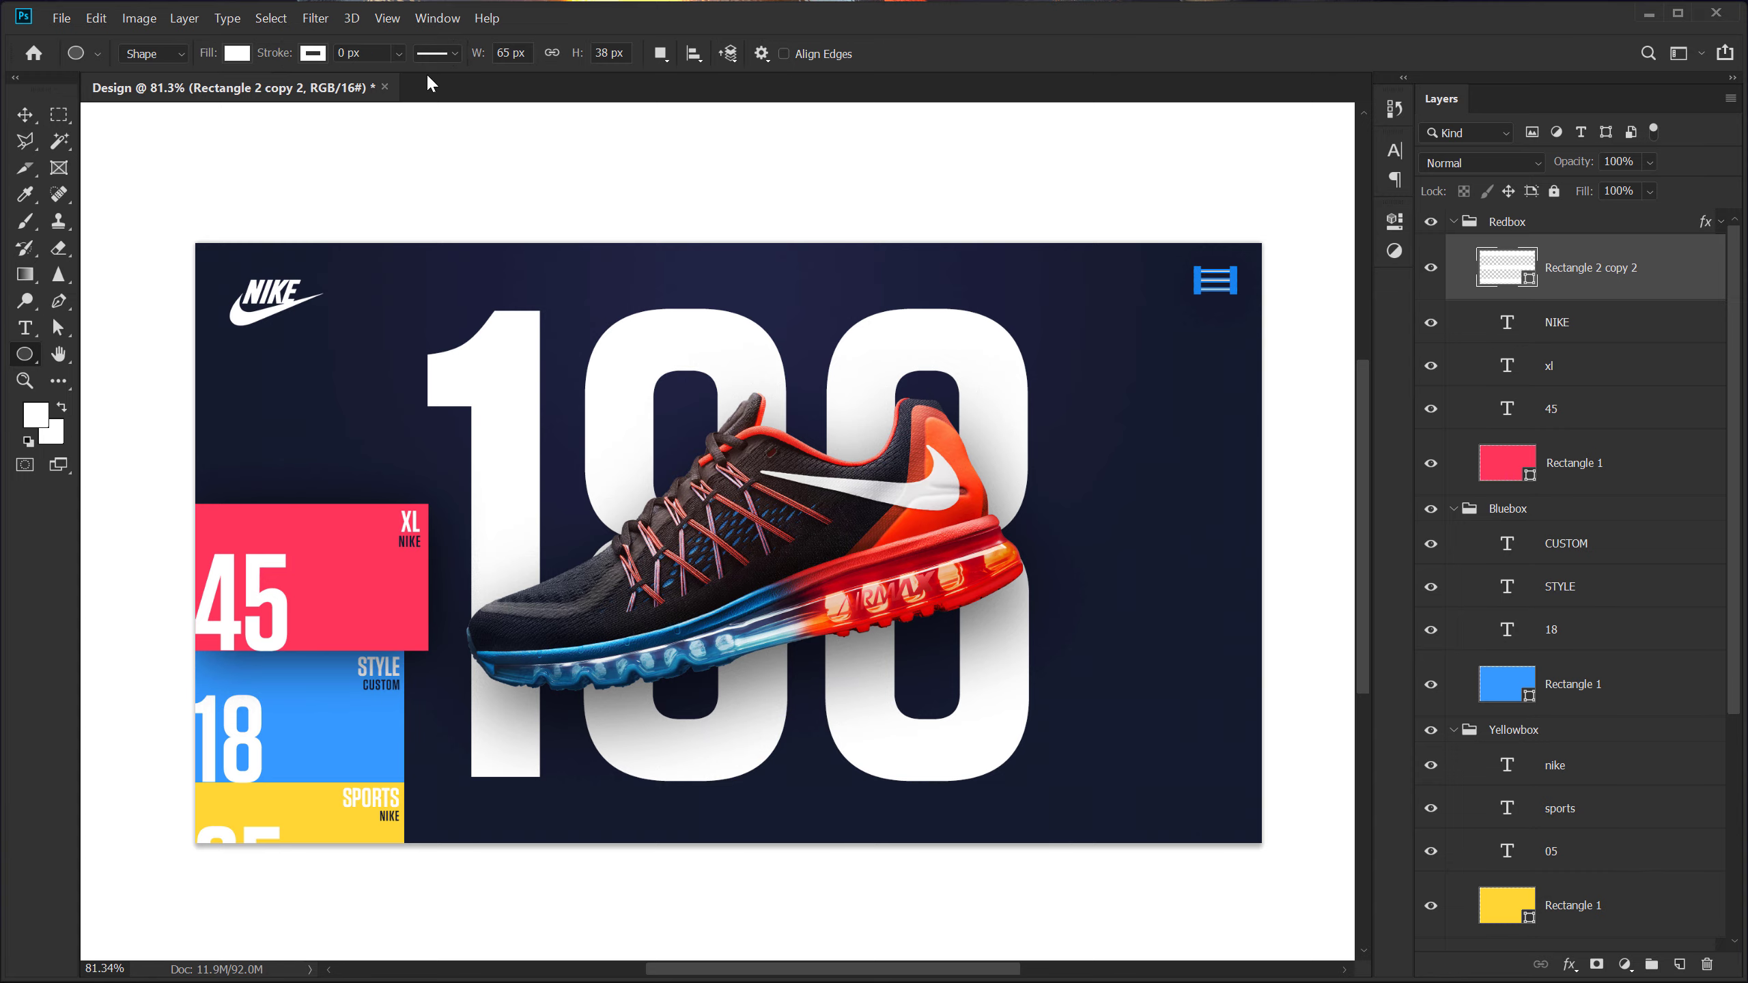
scroll(1202, 398, "up", 4)
scroll(1052, 429, "right", 5)
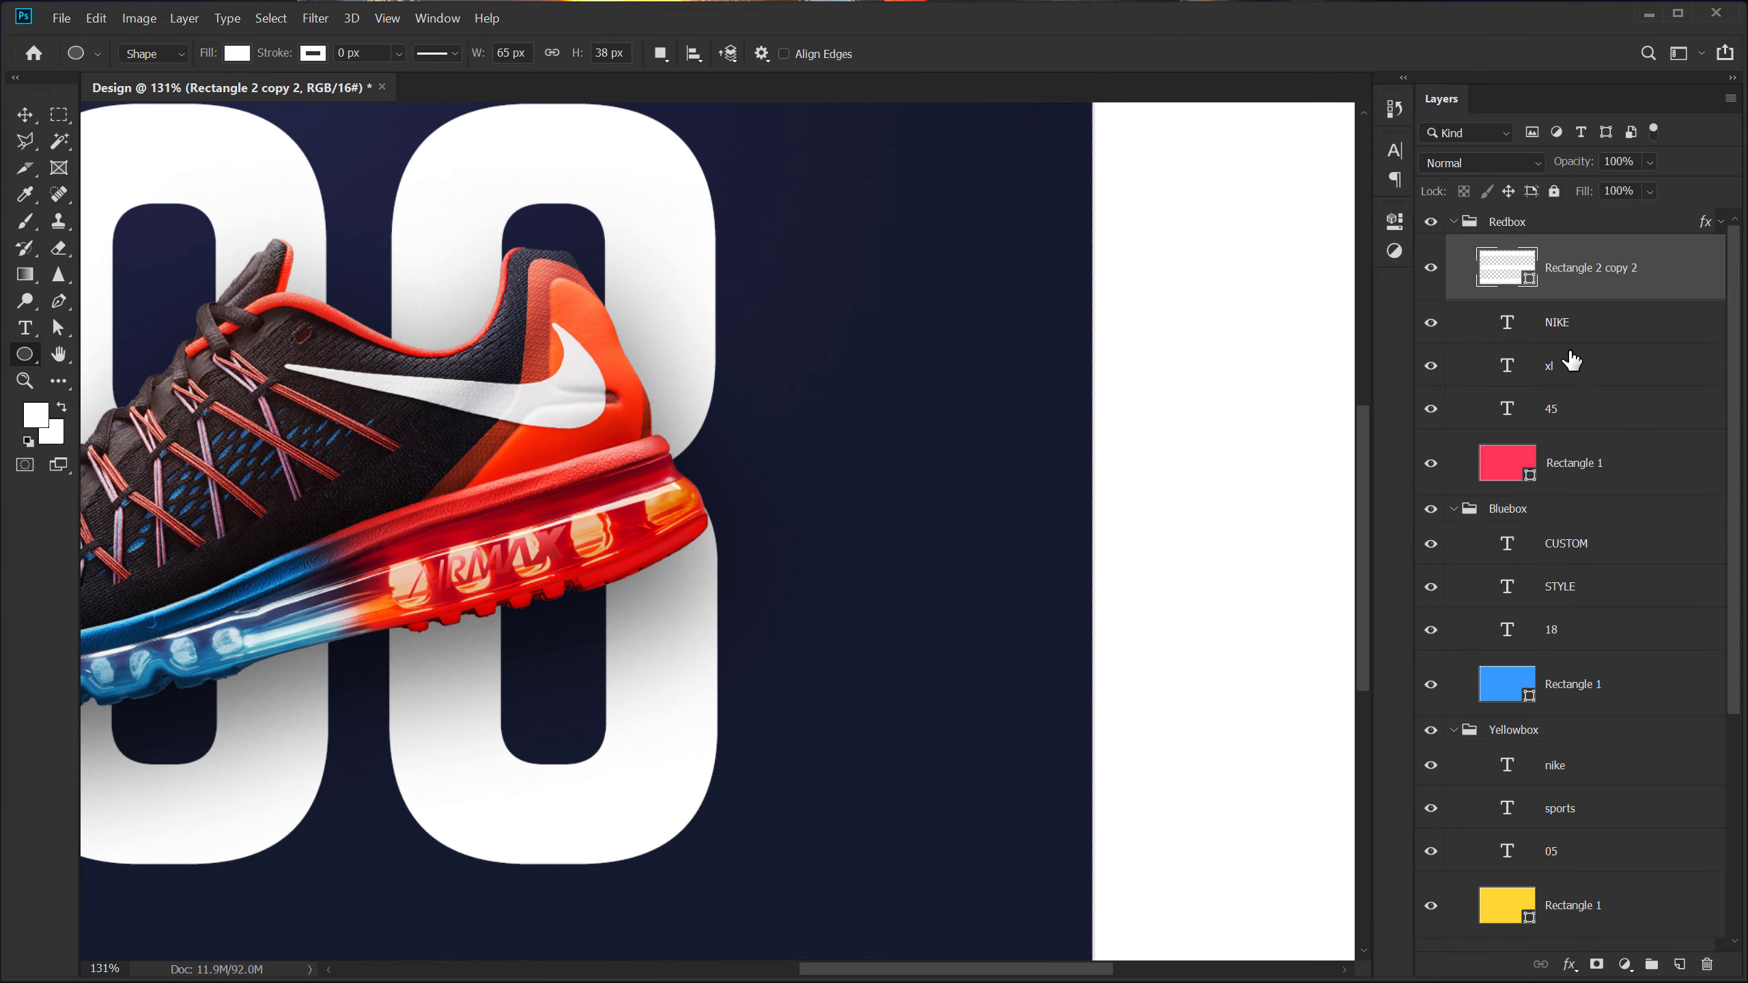
left_click_drag(949, 375, 967, 392)
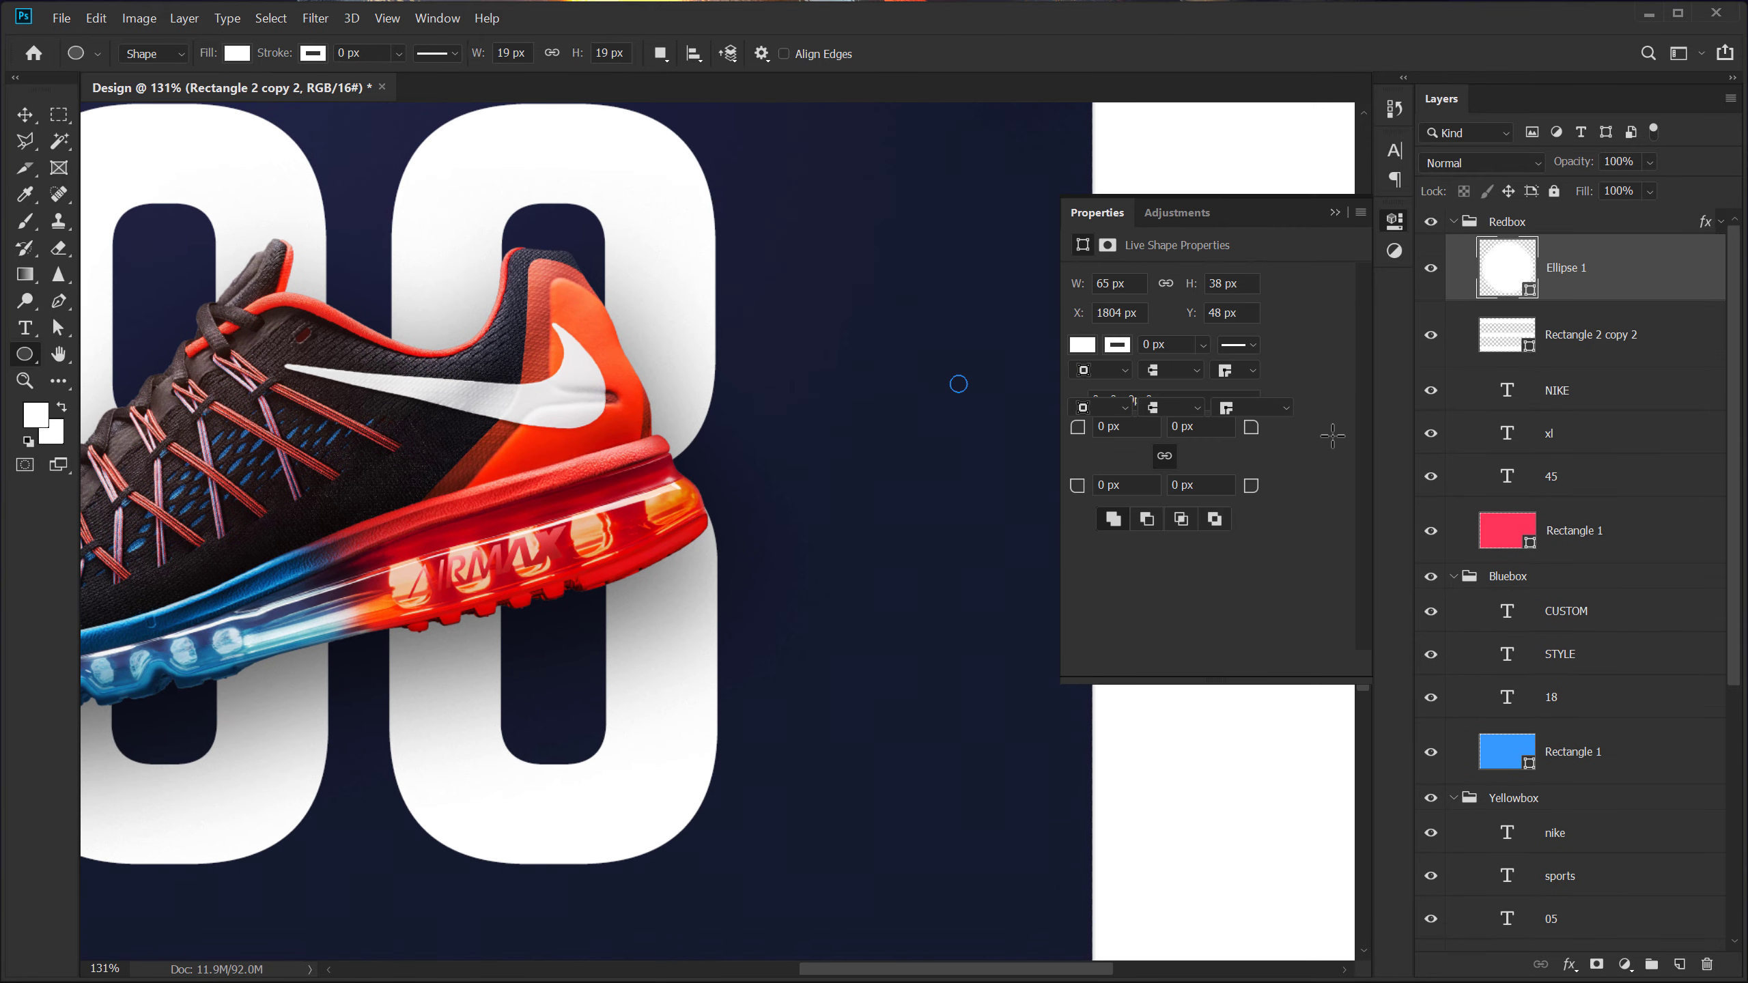
Move the white circle up to the poster's right side, below the menu icon
left_click(33, 118)
scroll(984, 413, "up", 1)
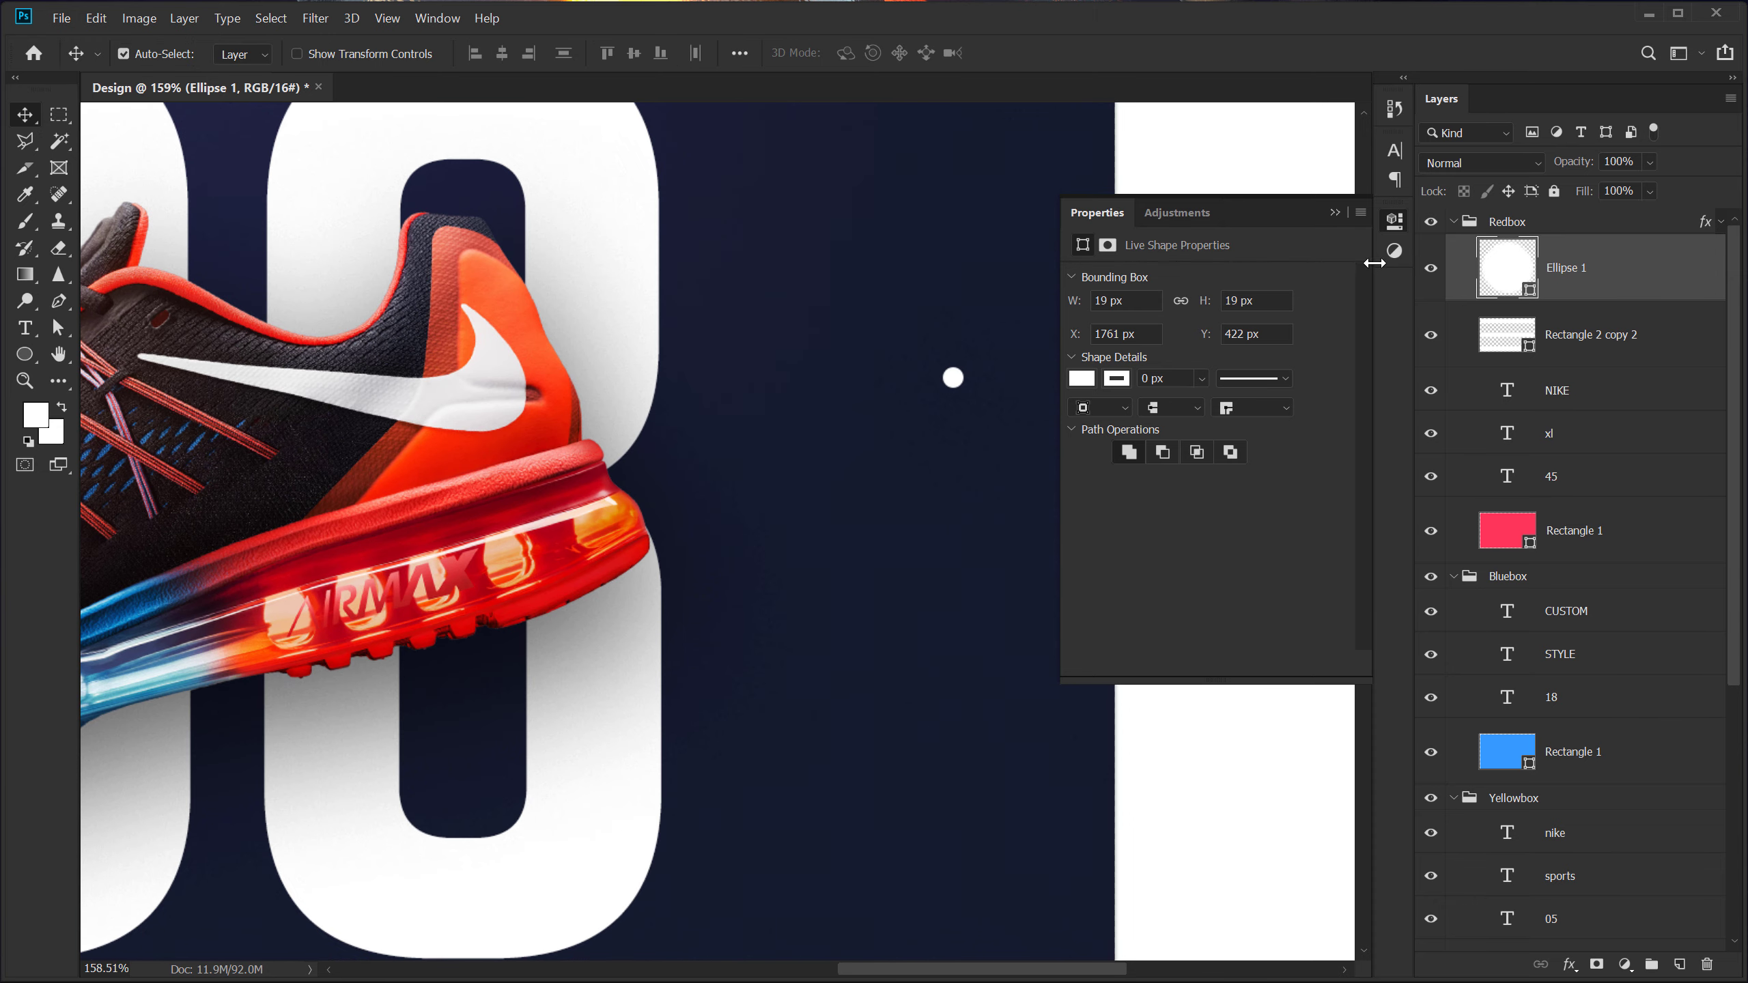
left_click(1334, 212)
scroll(994, 389, "up", 1)
left_click_drag(942, 380, 1063, 751)
scroll(1070, 305, "up", 2)
Space the five dot layers evenly by their vertical centres
left_click(1560, 541, "shift")
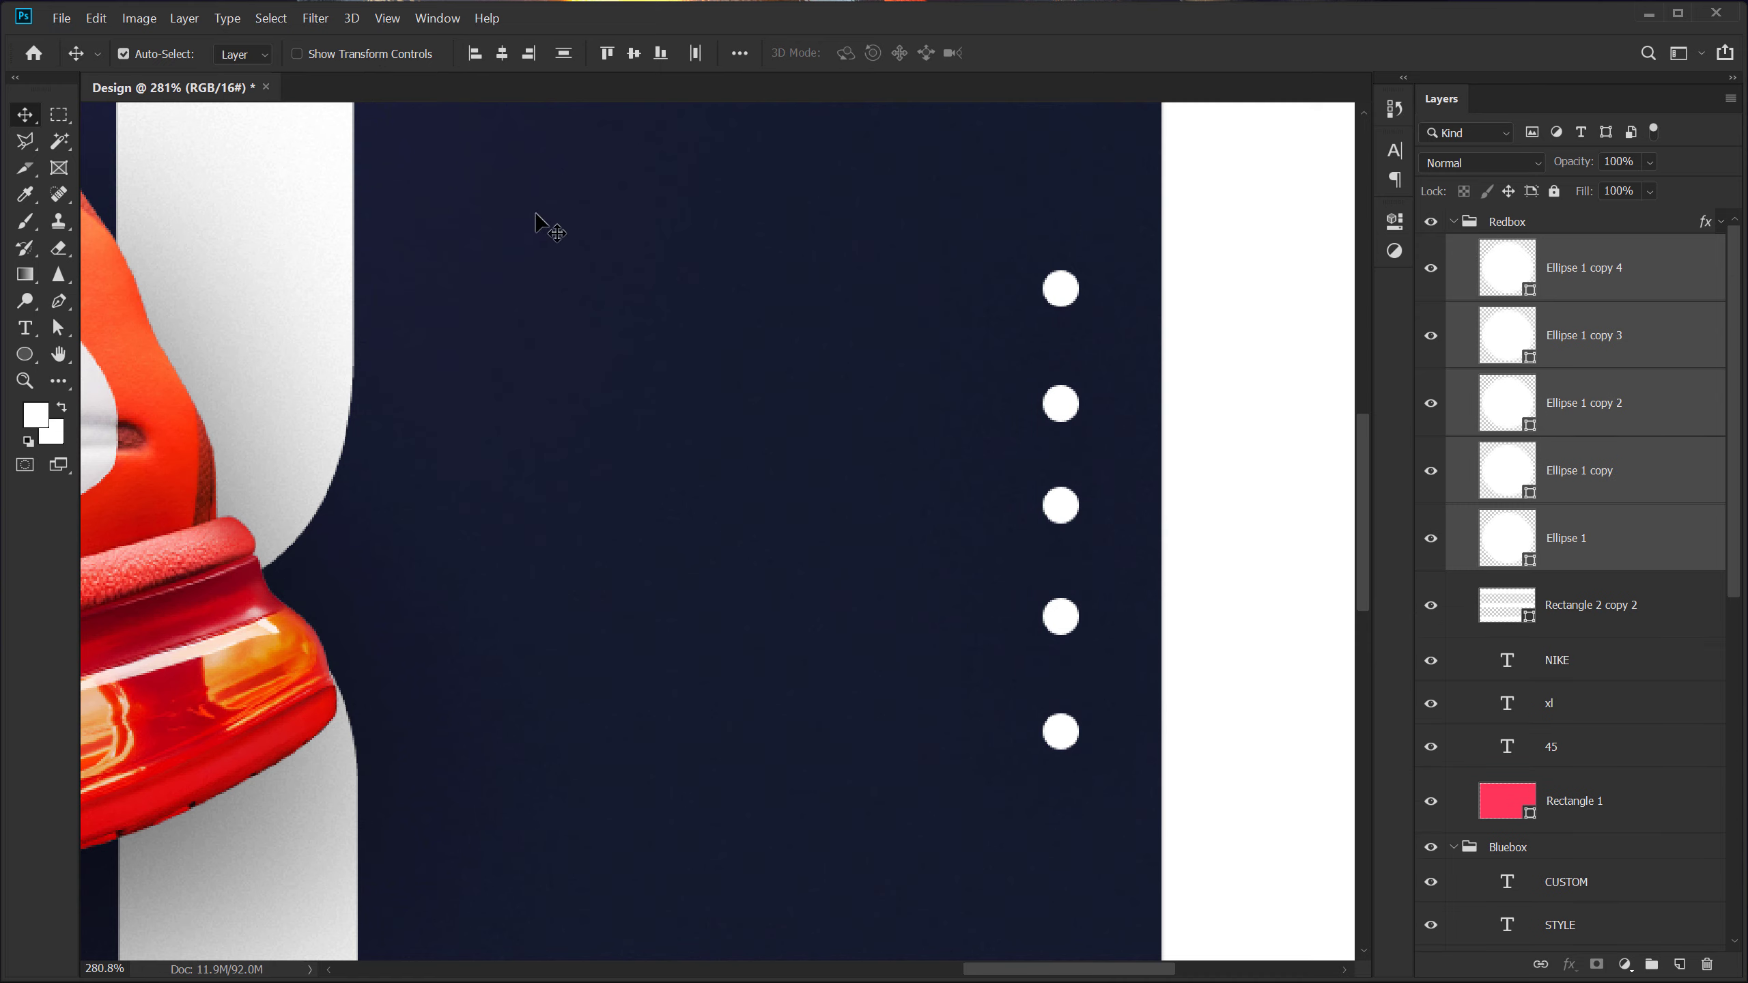
left_click(562, 55)
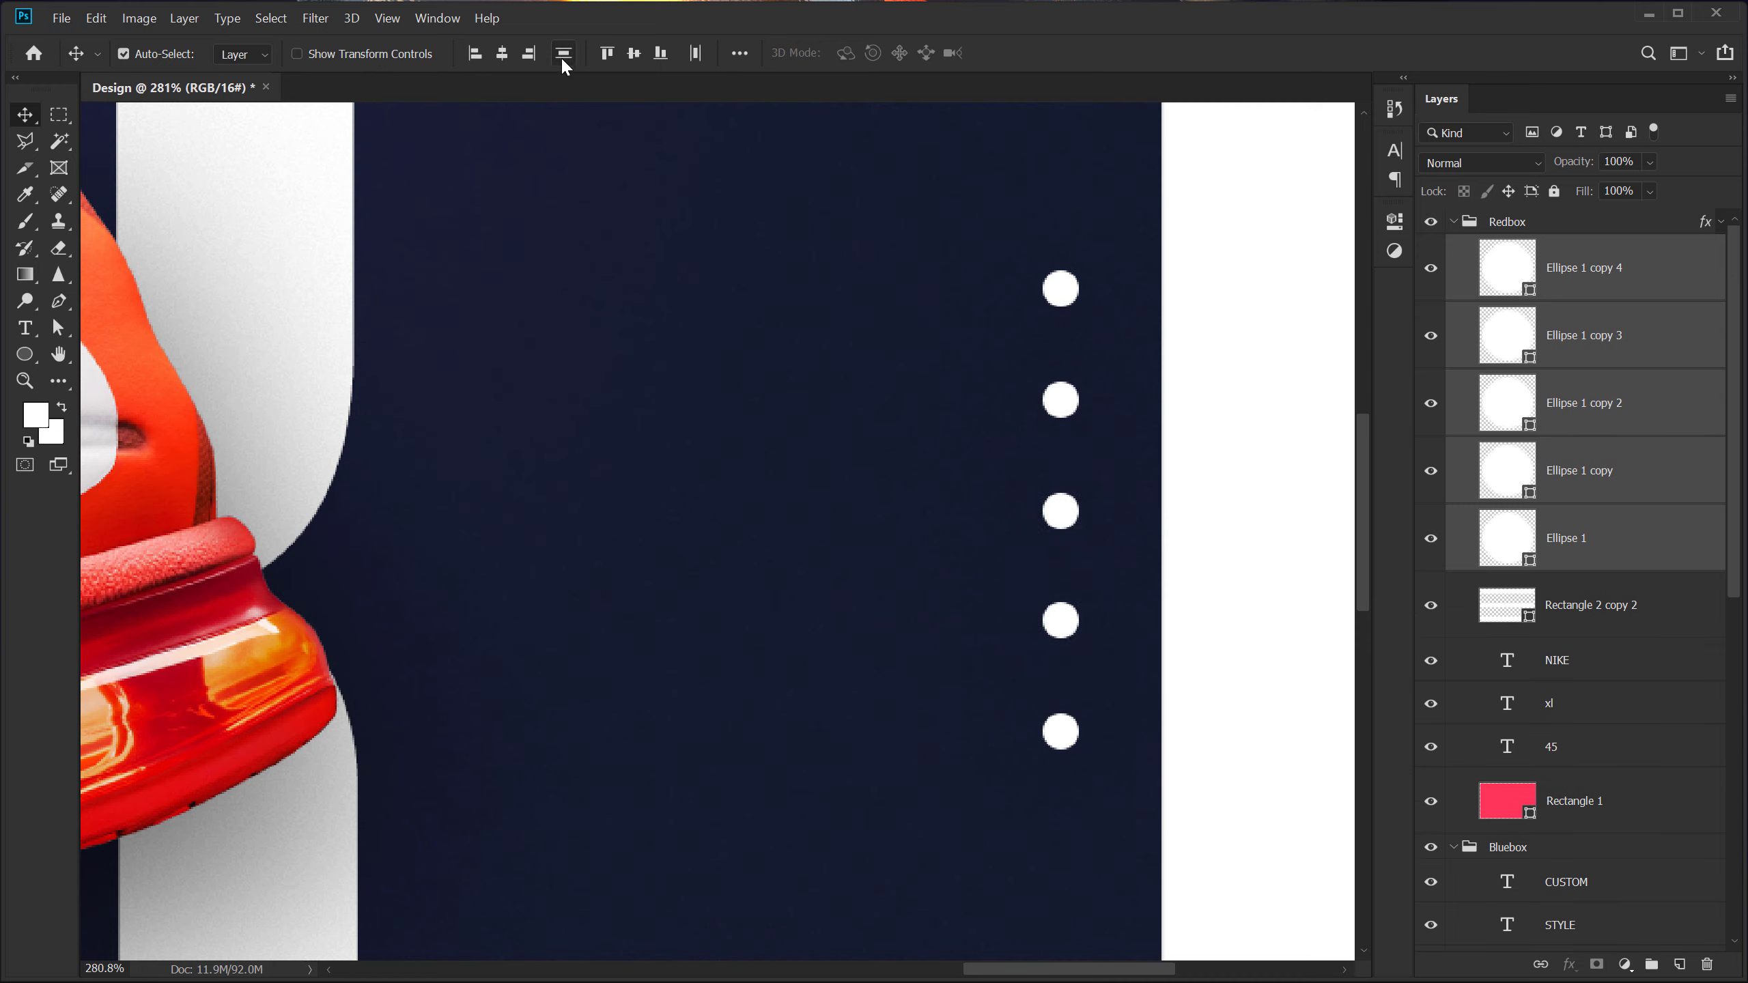
left_click(1592, 613)
Colour the bottom dot pink and the fourth dot purple
double_click(1499, 273)
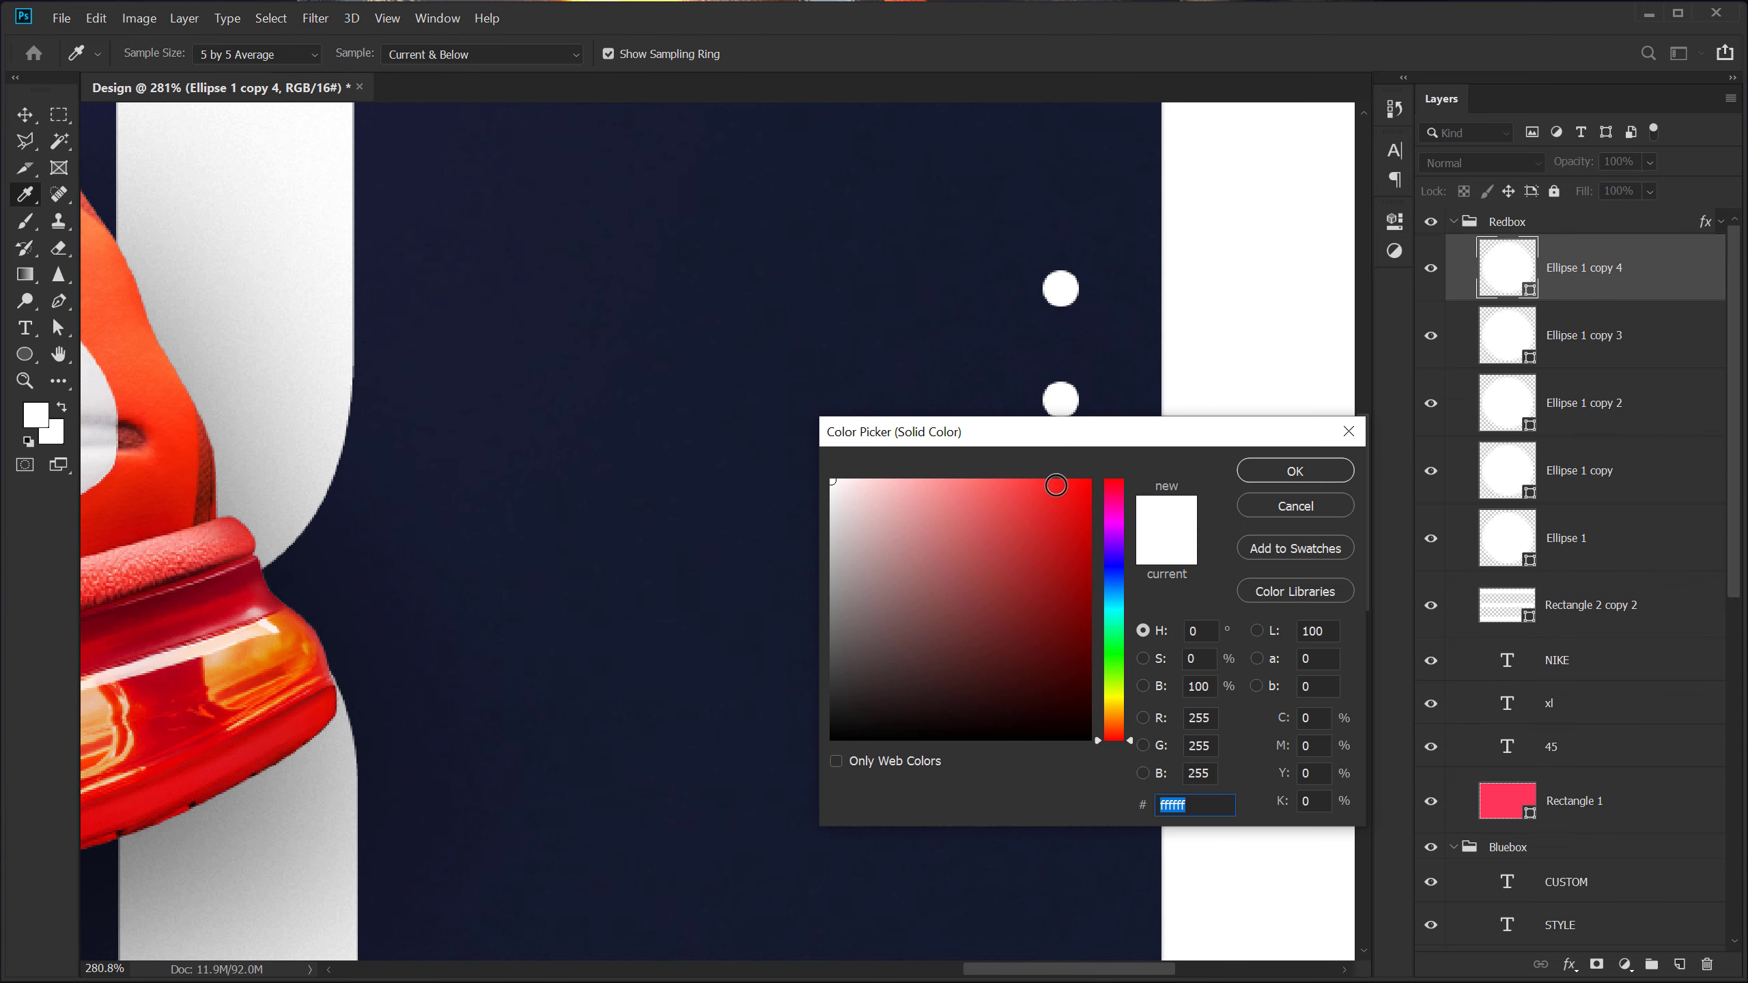
left_click(1049, 488)
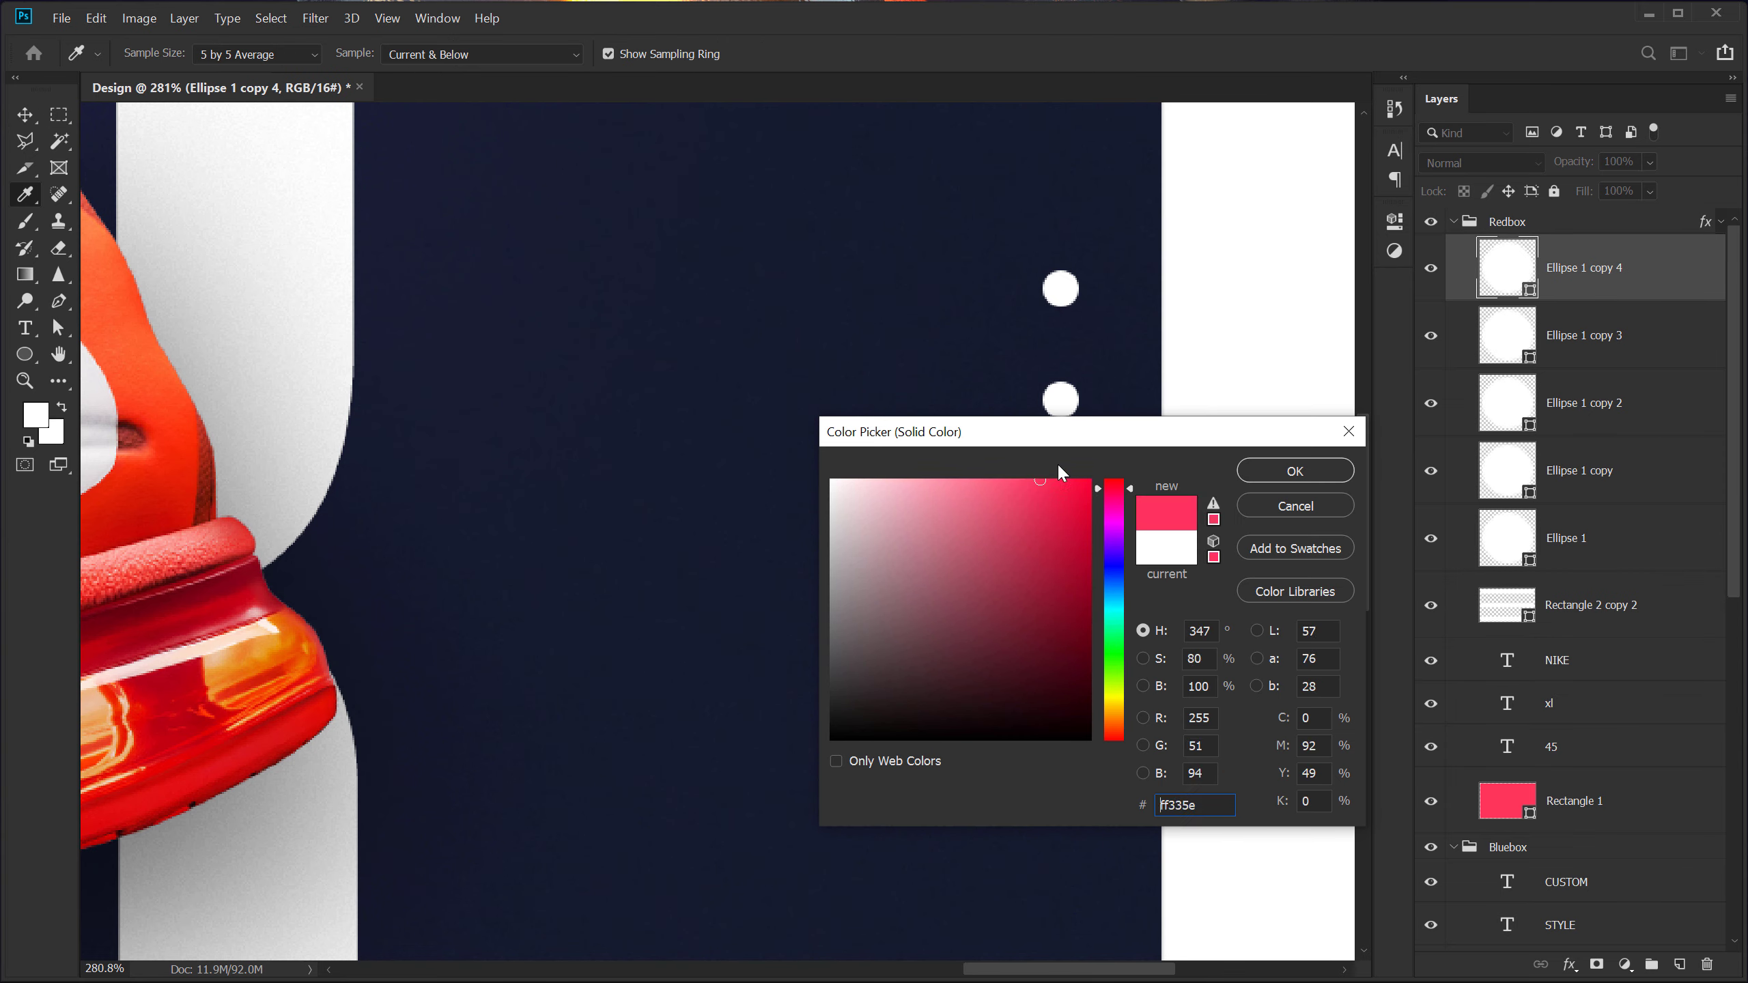
left_click(1295, 471)
double_click(1504, 337)
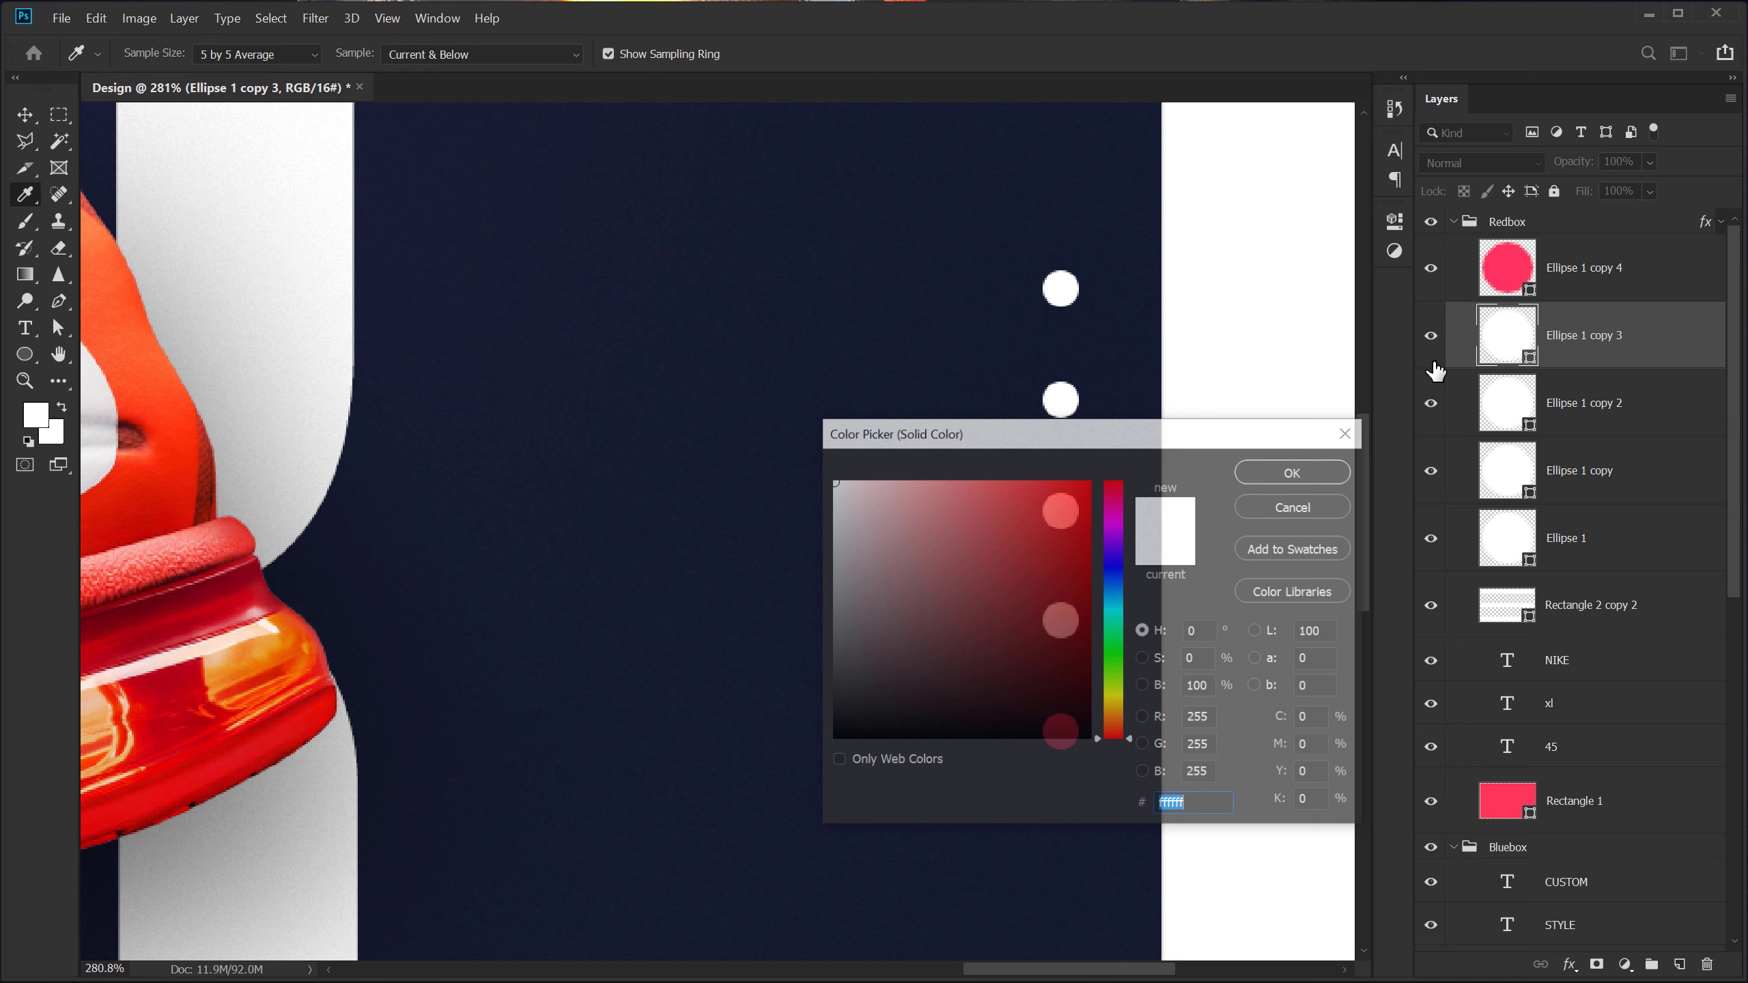
left_click(1116, 547)
left_click(1046, 482)
left_click(1289, 470)
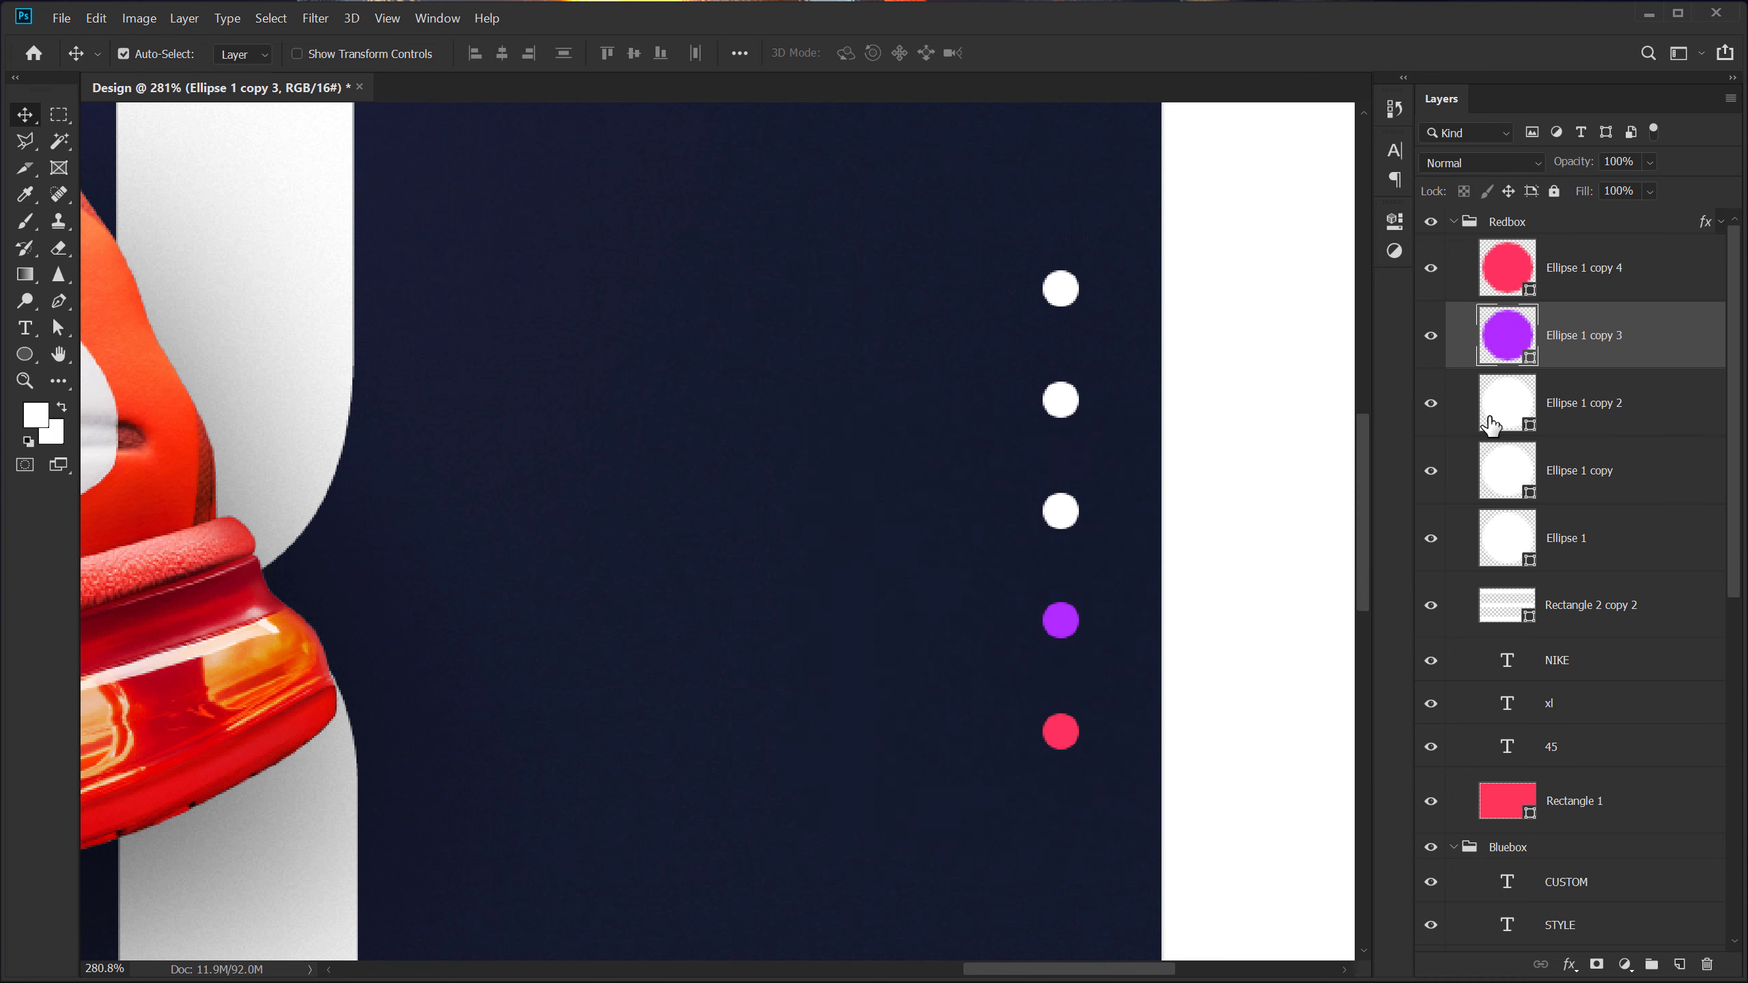
Colour the middle dot blue #1388ff and the second dot bright yellow
left_click(1447, 426)
double_click(1505, 403)
left_click(1114, 587)
left_click(1071, 481)
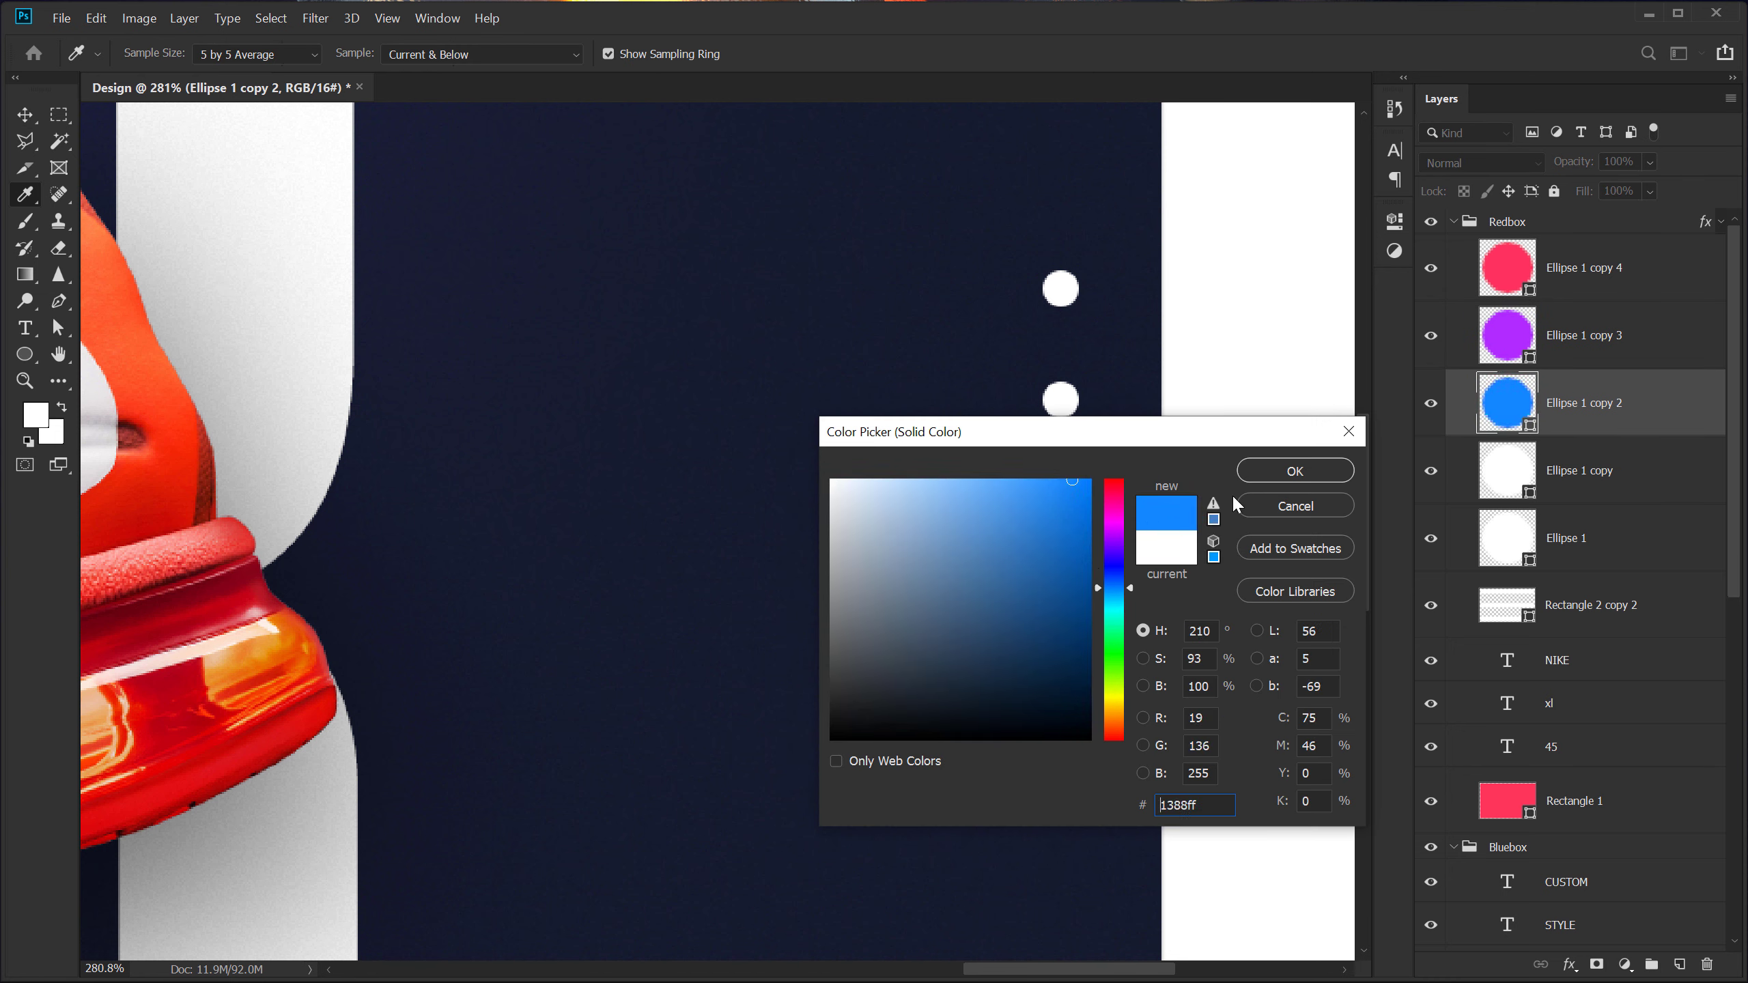
left_click(1294, 472)
double_click(1505, 472)
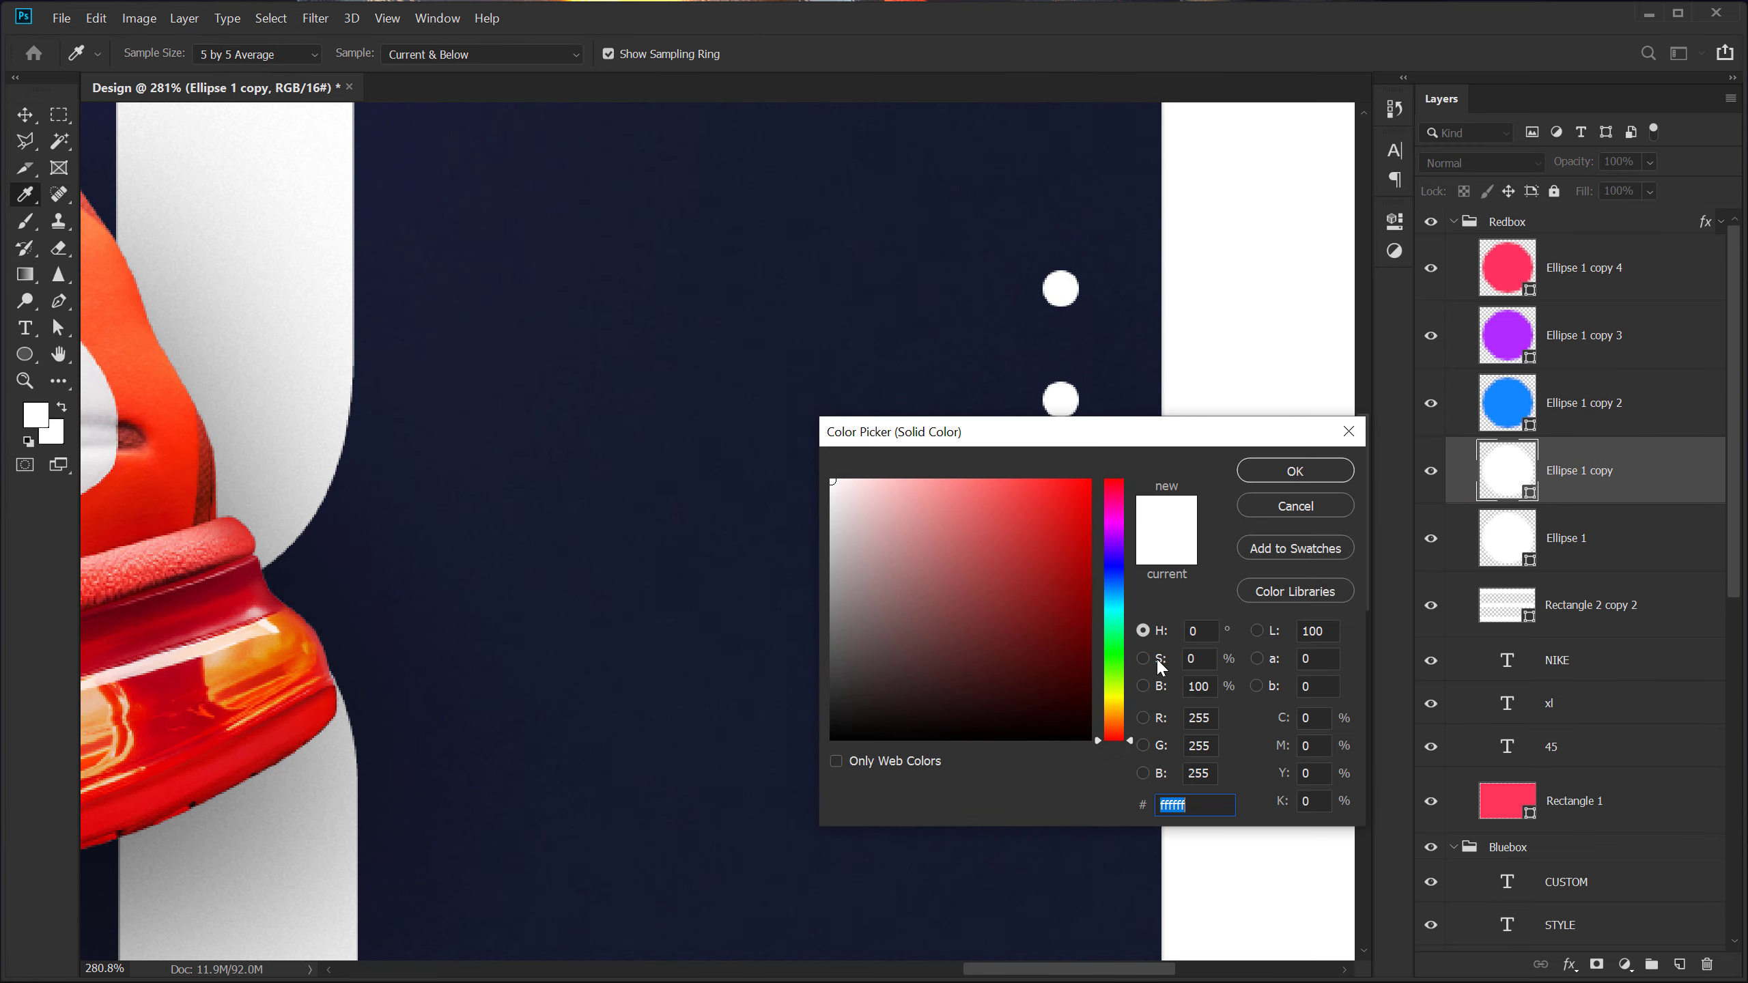
left_click(1116, 697)
left_click(1079, 494)
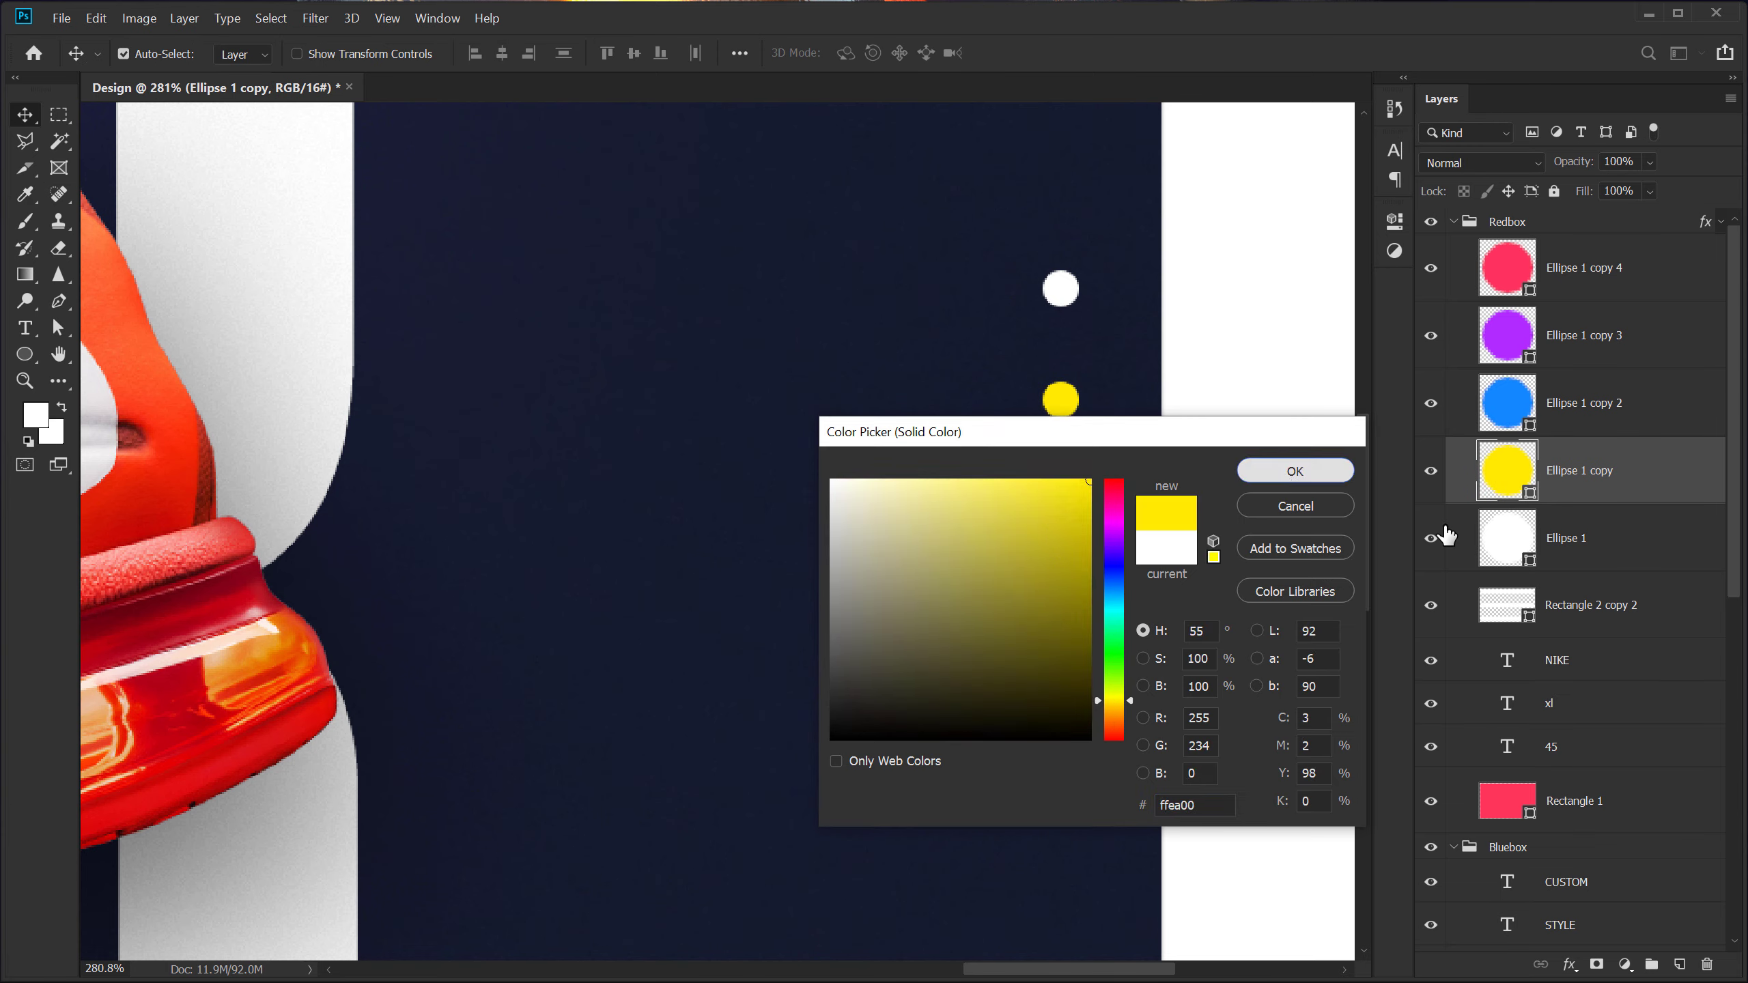
left_click(1289, 472)
Colour the top dot orange, then select the pink dot's layer
left_click(1491, 543)
left_click_drag(1115, 720, 1113, 723)
left_click(1102, 463)
left_click(1295, 471)
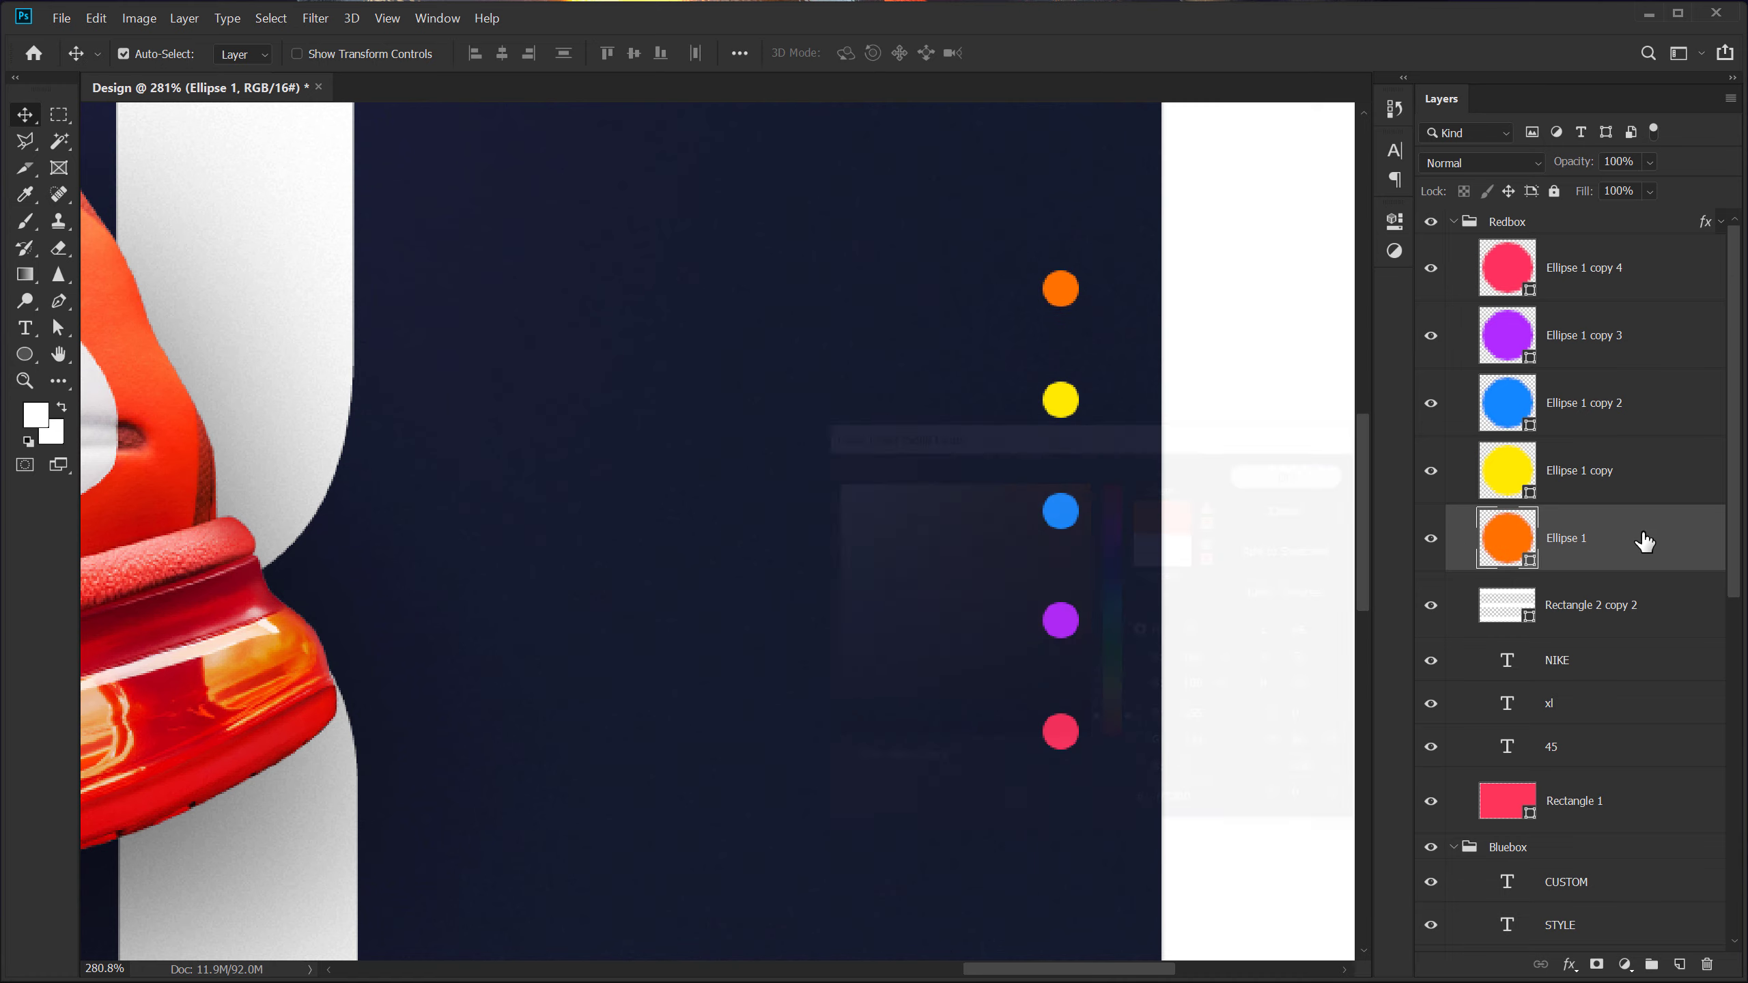
left_click(1573, 283)
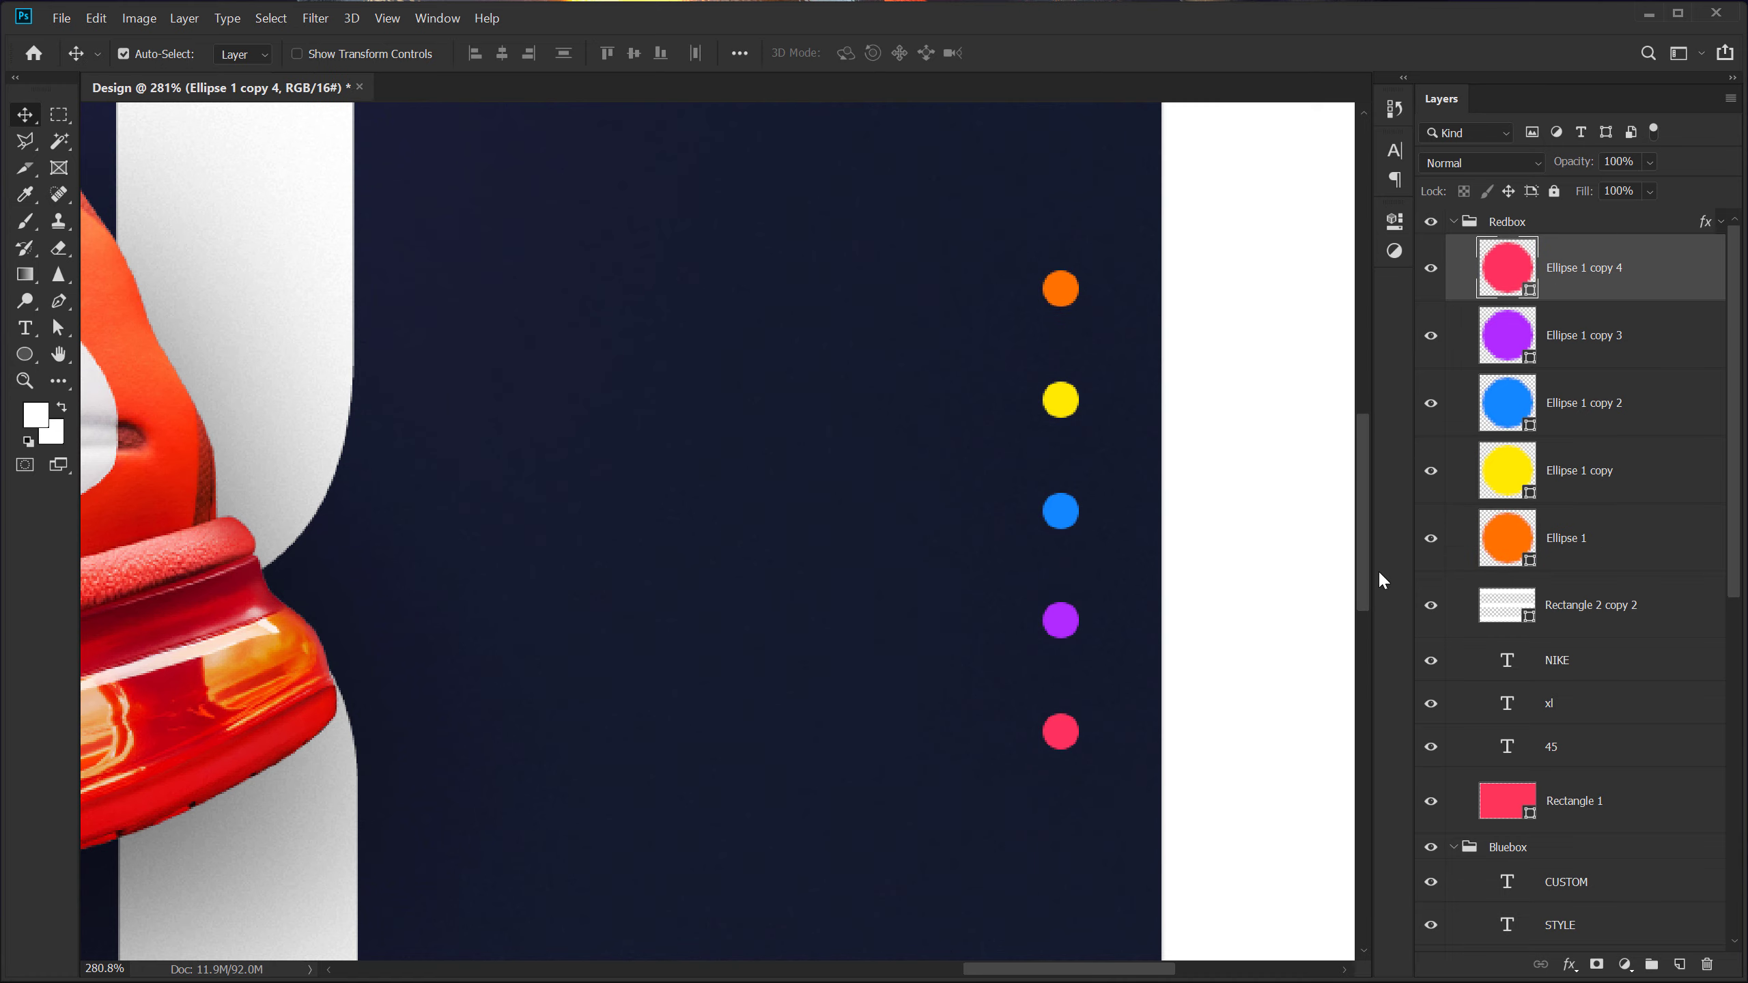
Give the pink dot a pink-red Outer Glow at 50% opacity, Spread 2, Size 10 px
left_click(1571, 967)
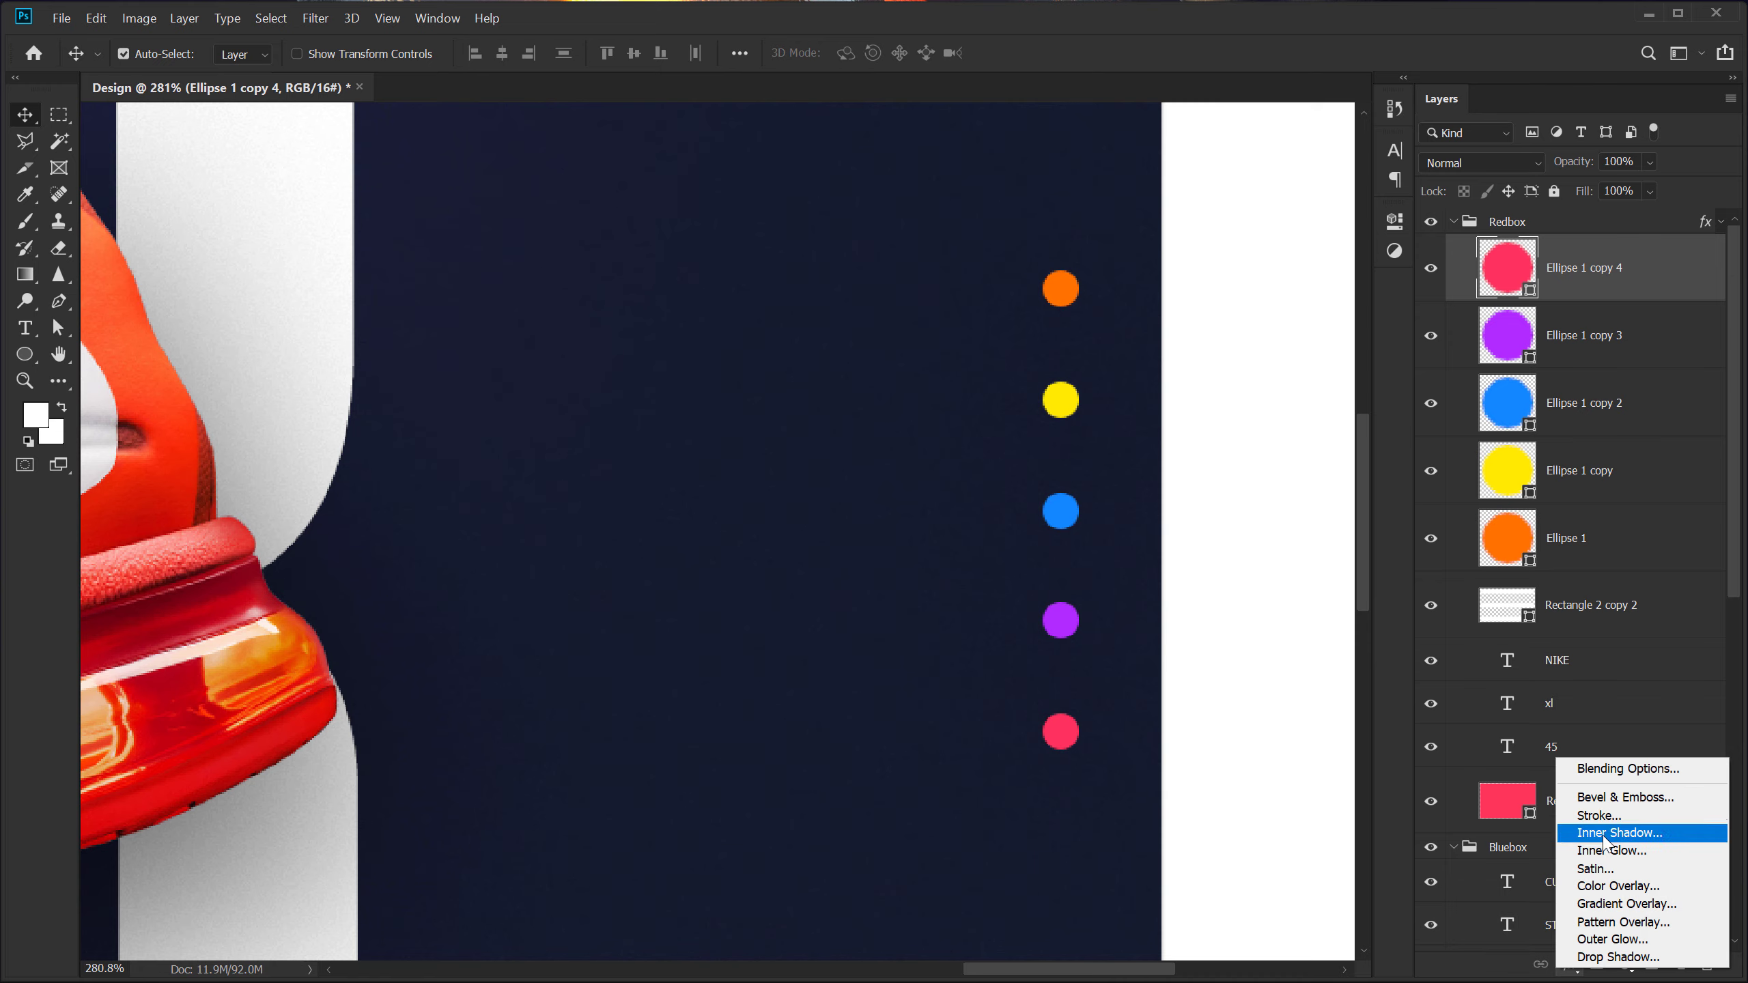
left_click(1612, 938)
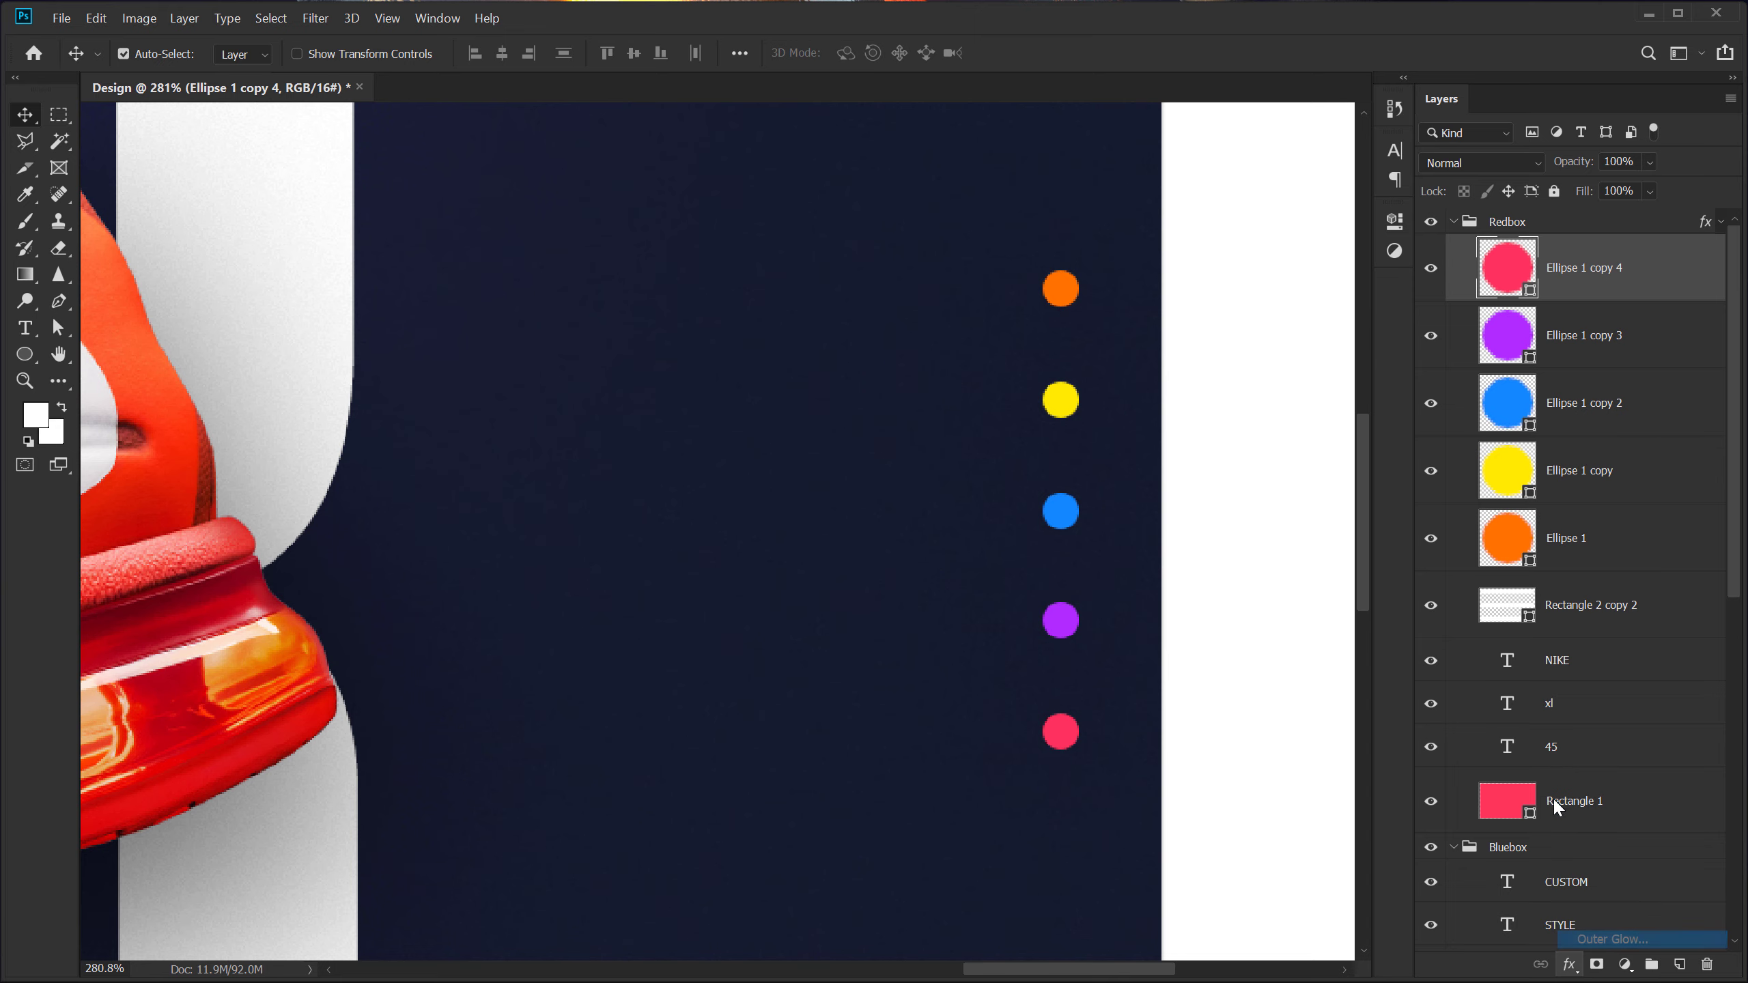
left_click_drag(1305, 227, 1573, 192)
left_click(1518, 343)
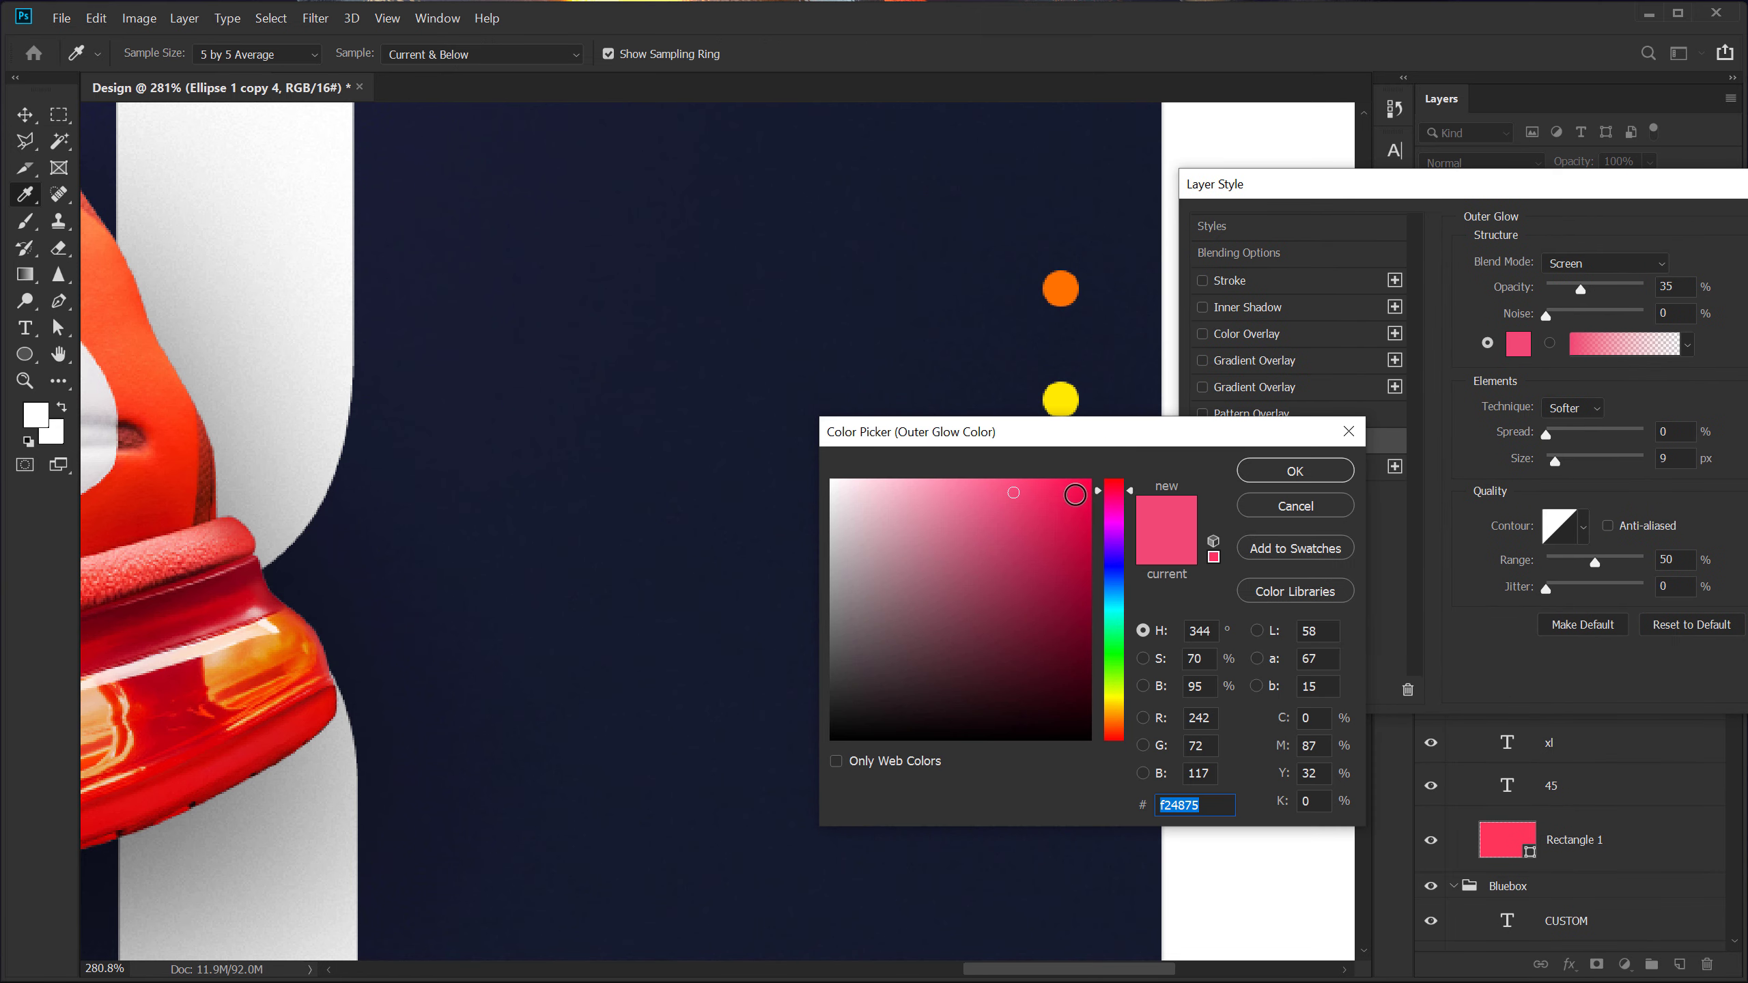
left_click(1075, 494)
left_click(1295, 471)
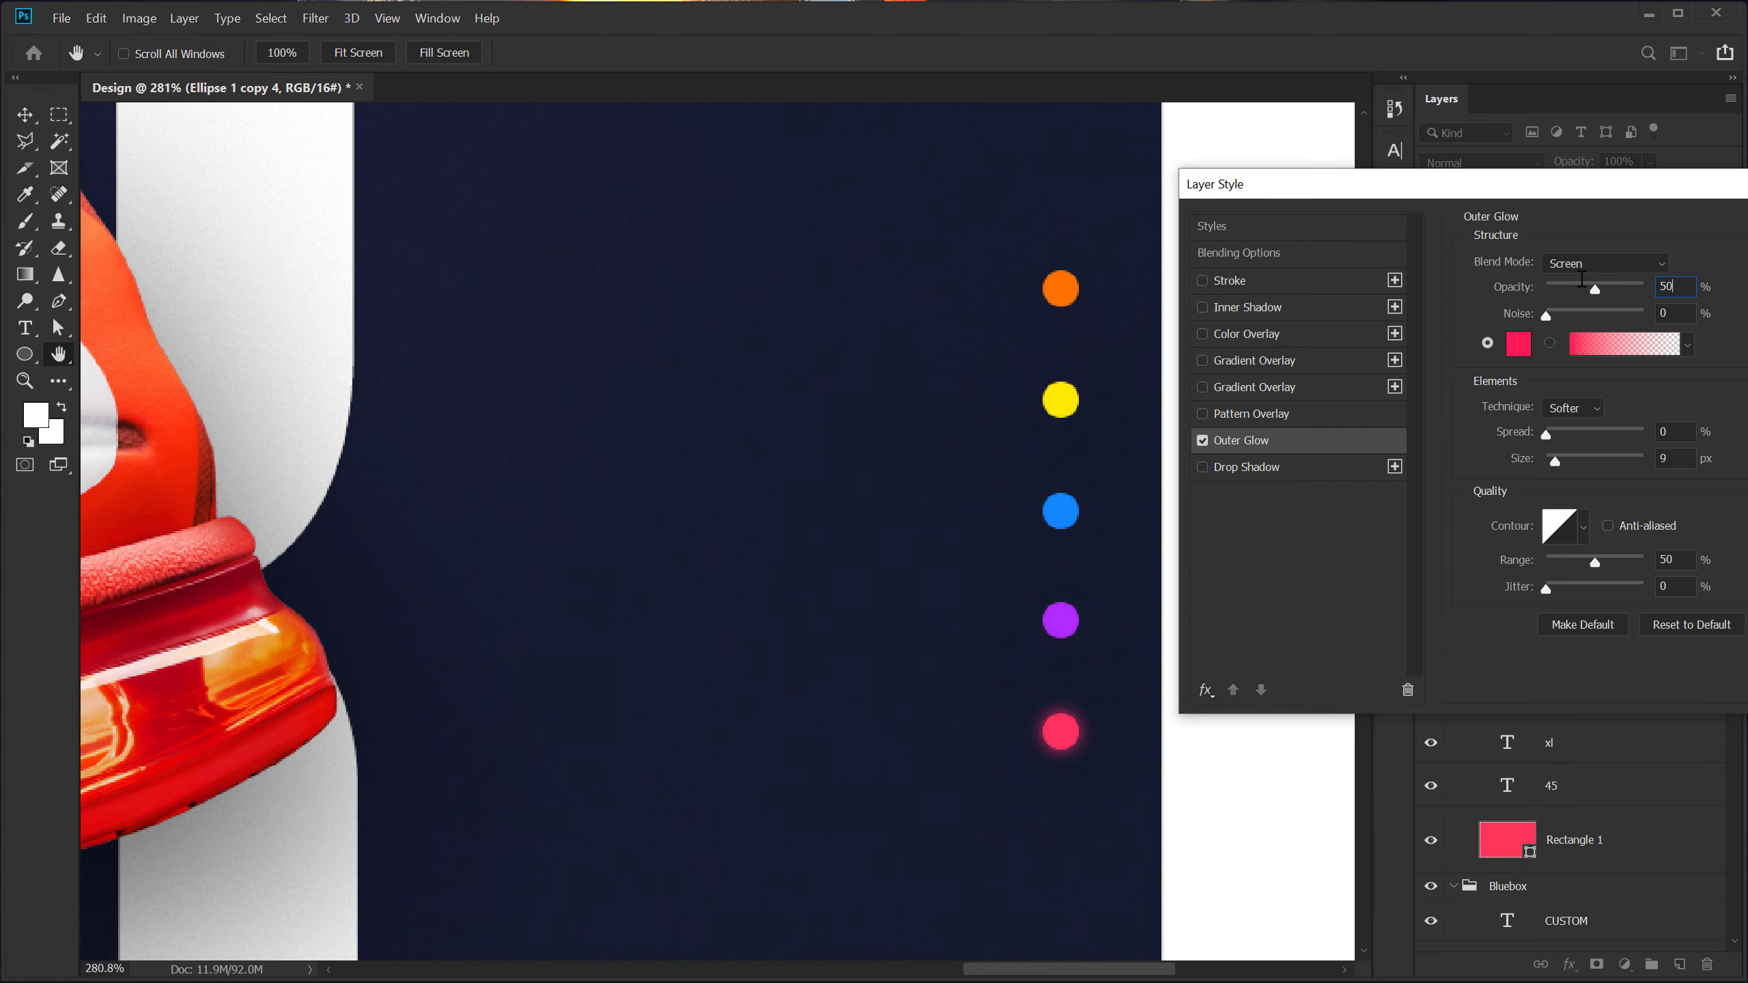
key("Return")
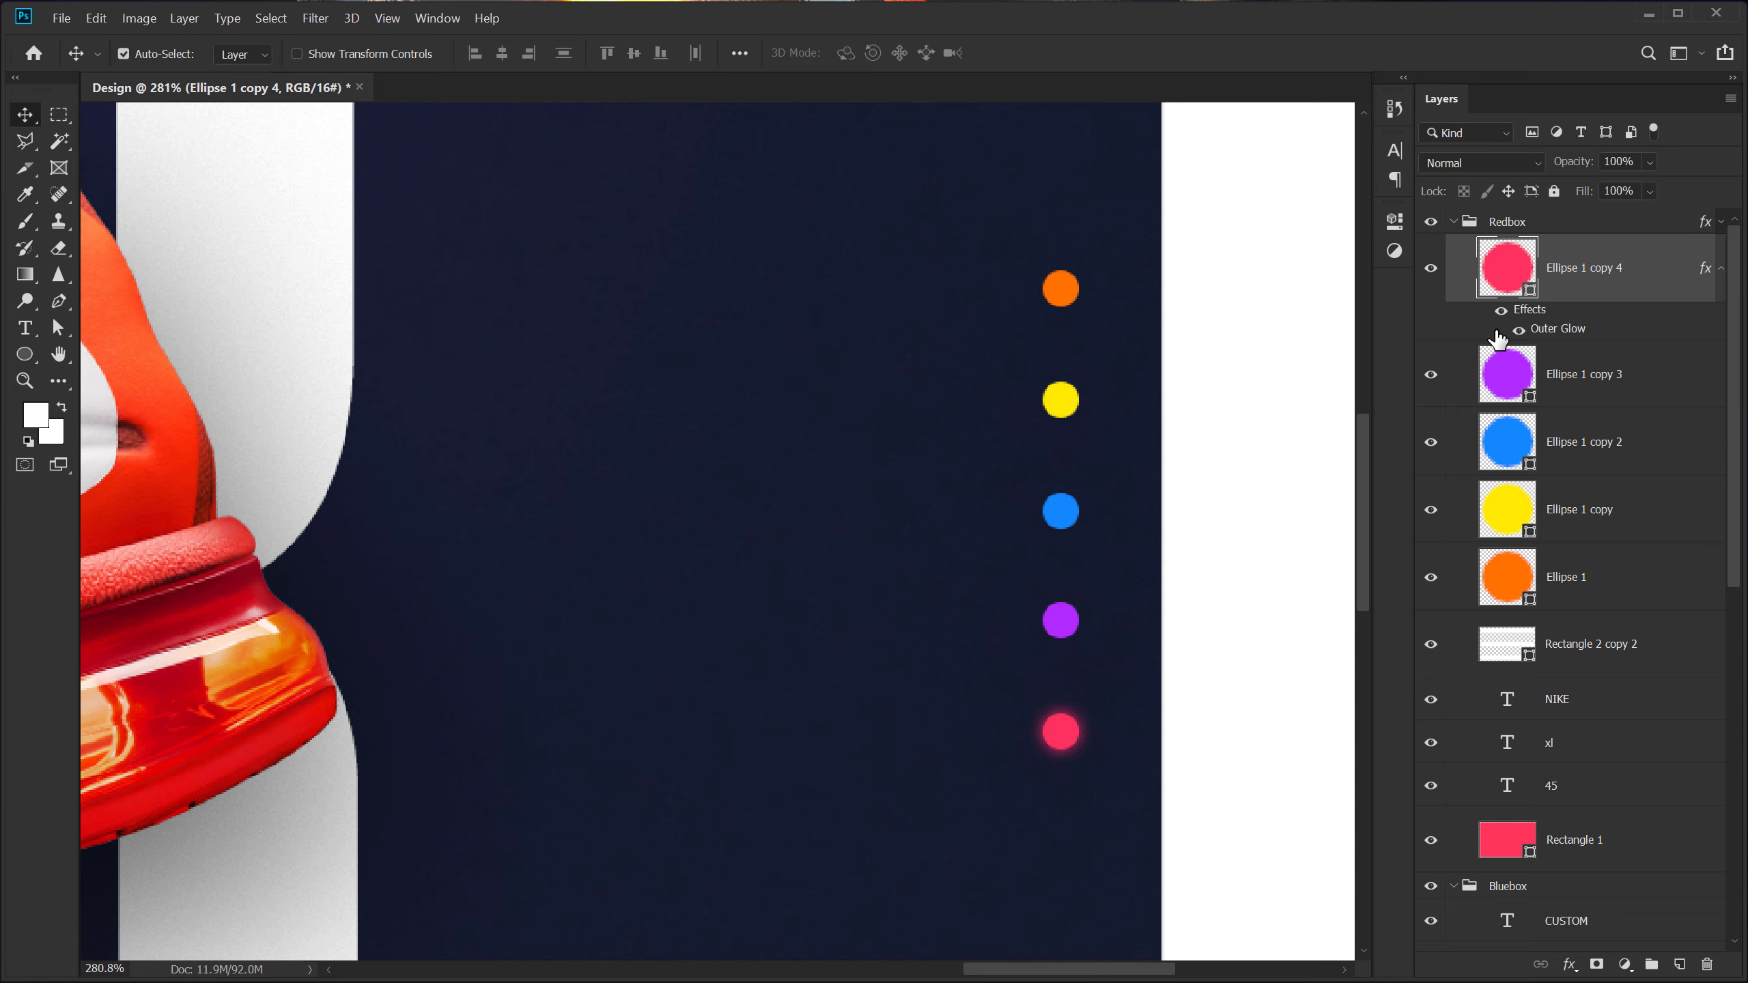
double_click(1545, 330)
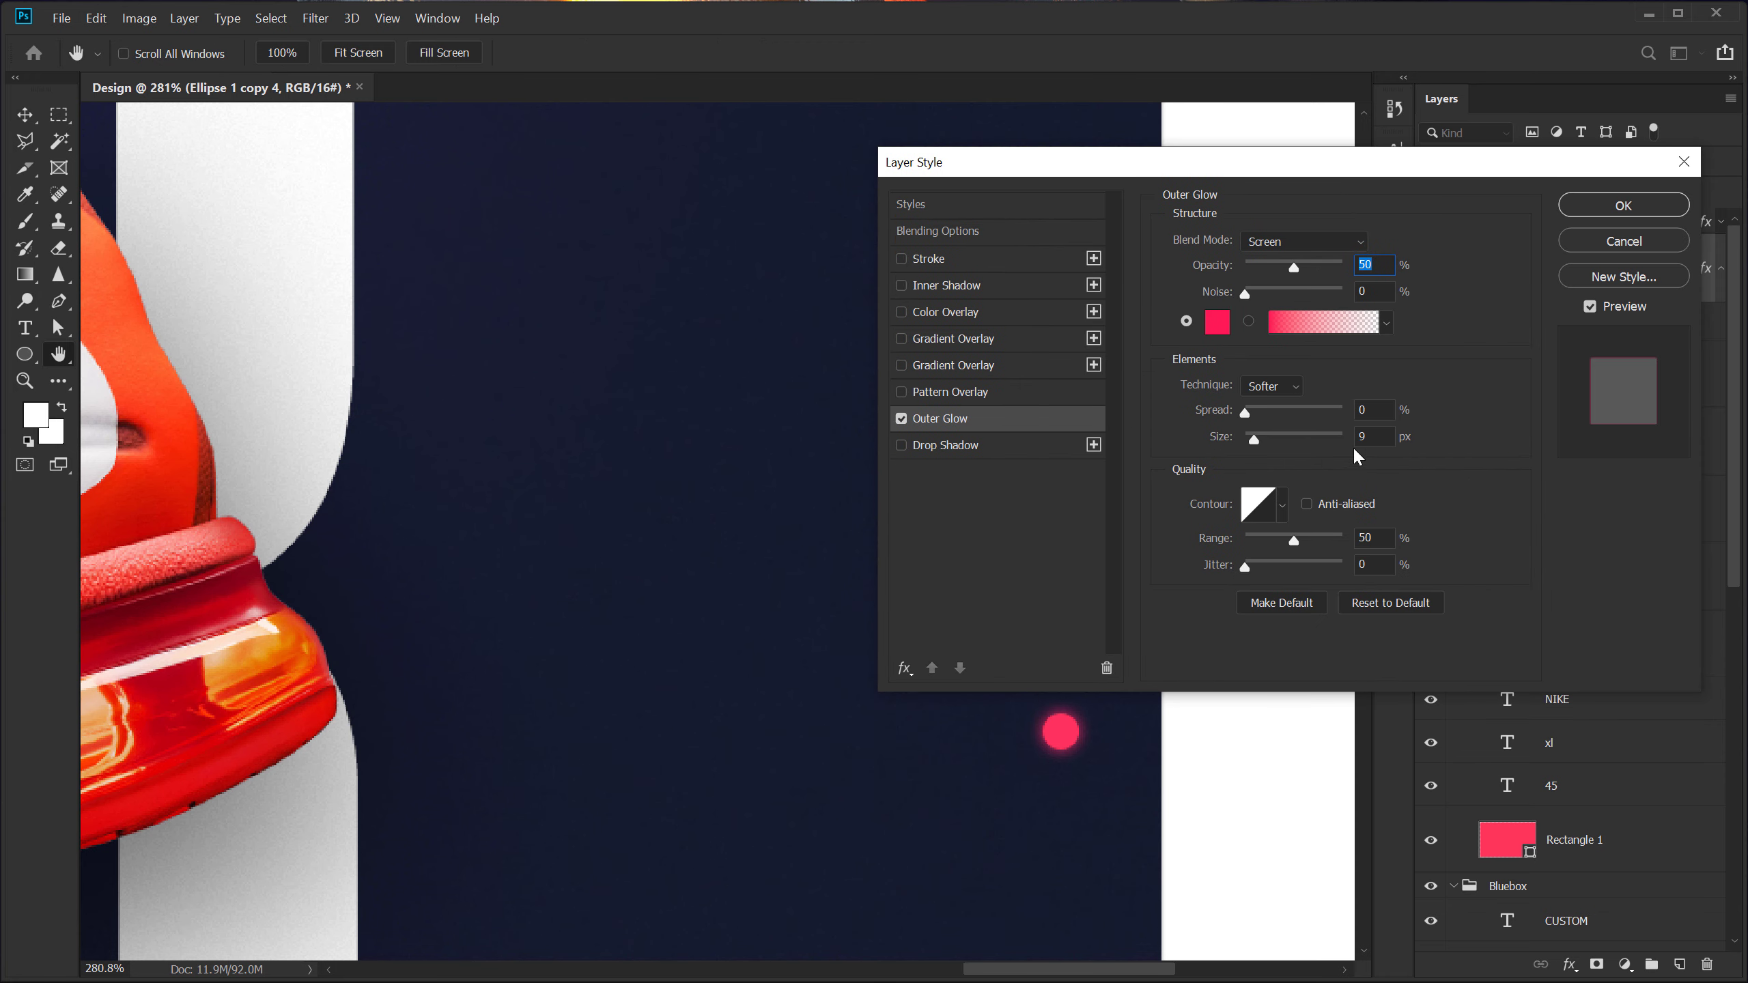
type("10")
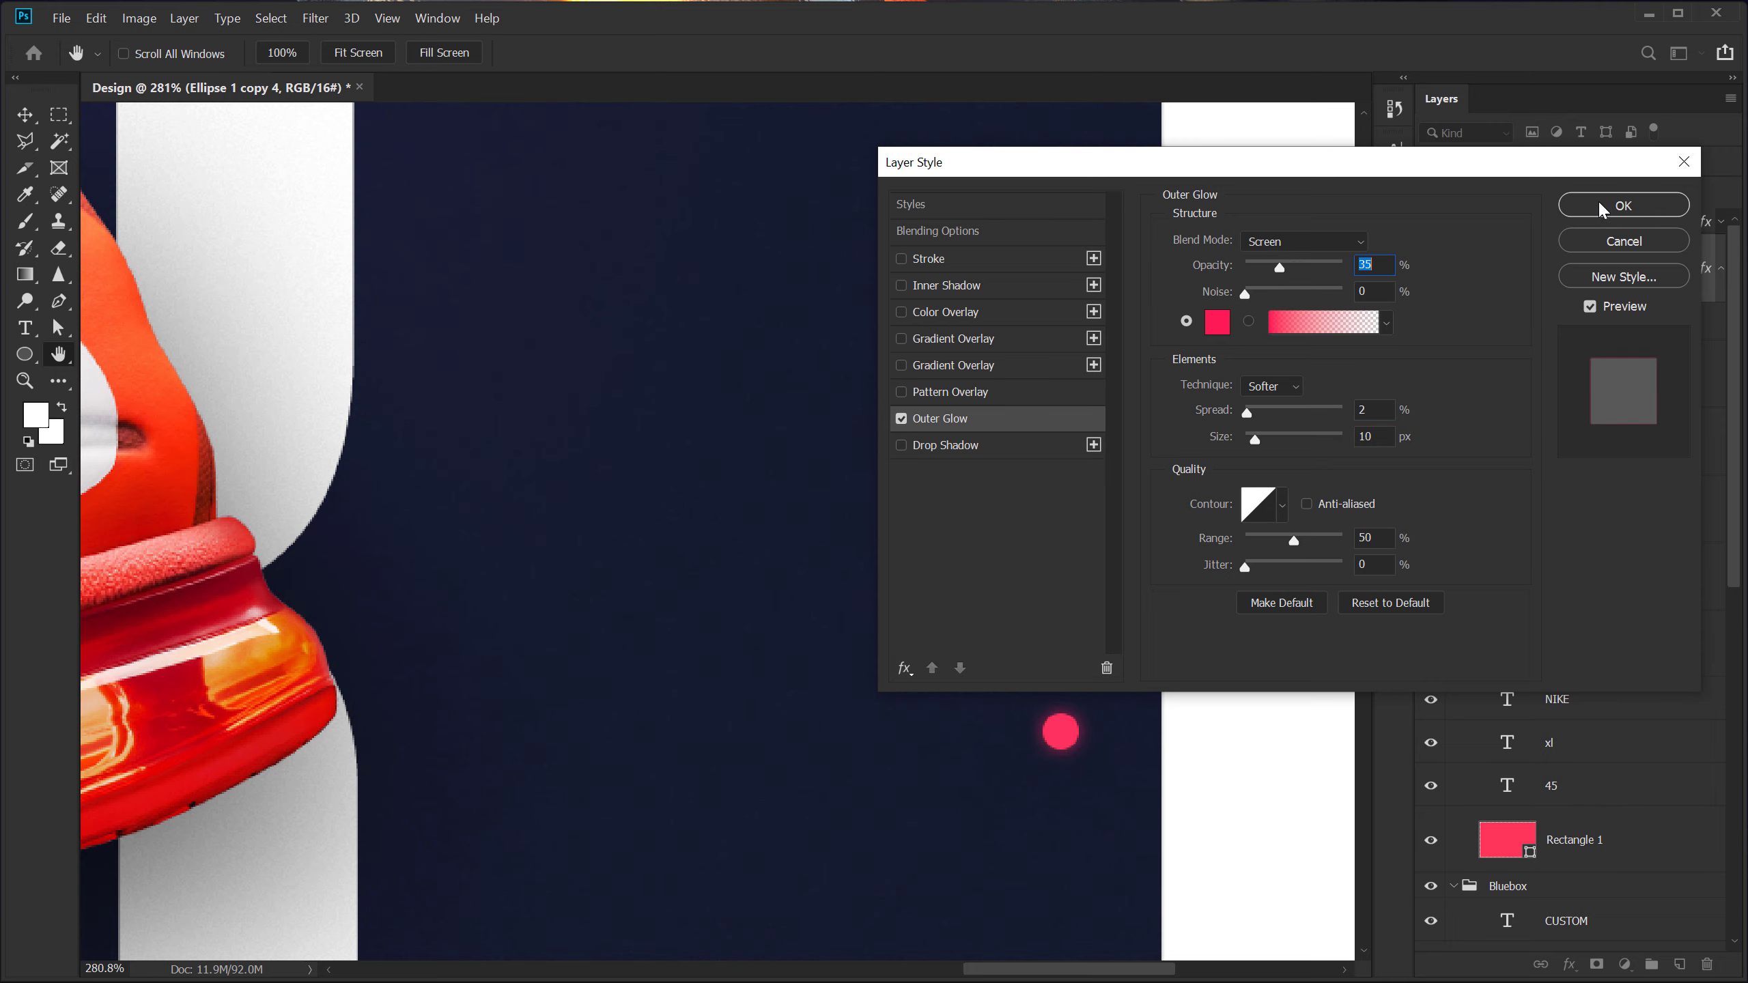
Confirm the pink dot's outer glow and group the five dot layers as 'Colors'
left_click(1622, 206)
scroll(925, 418, "down", 5)
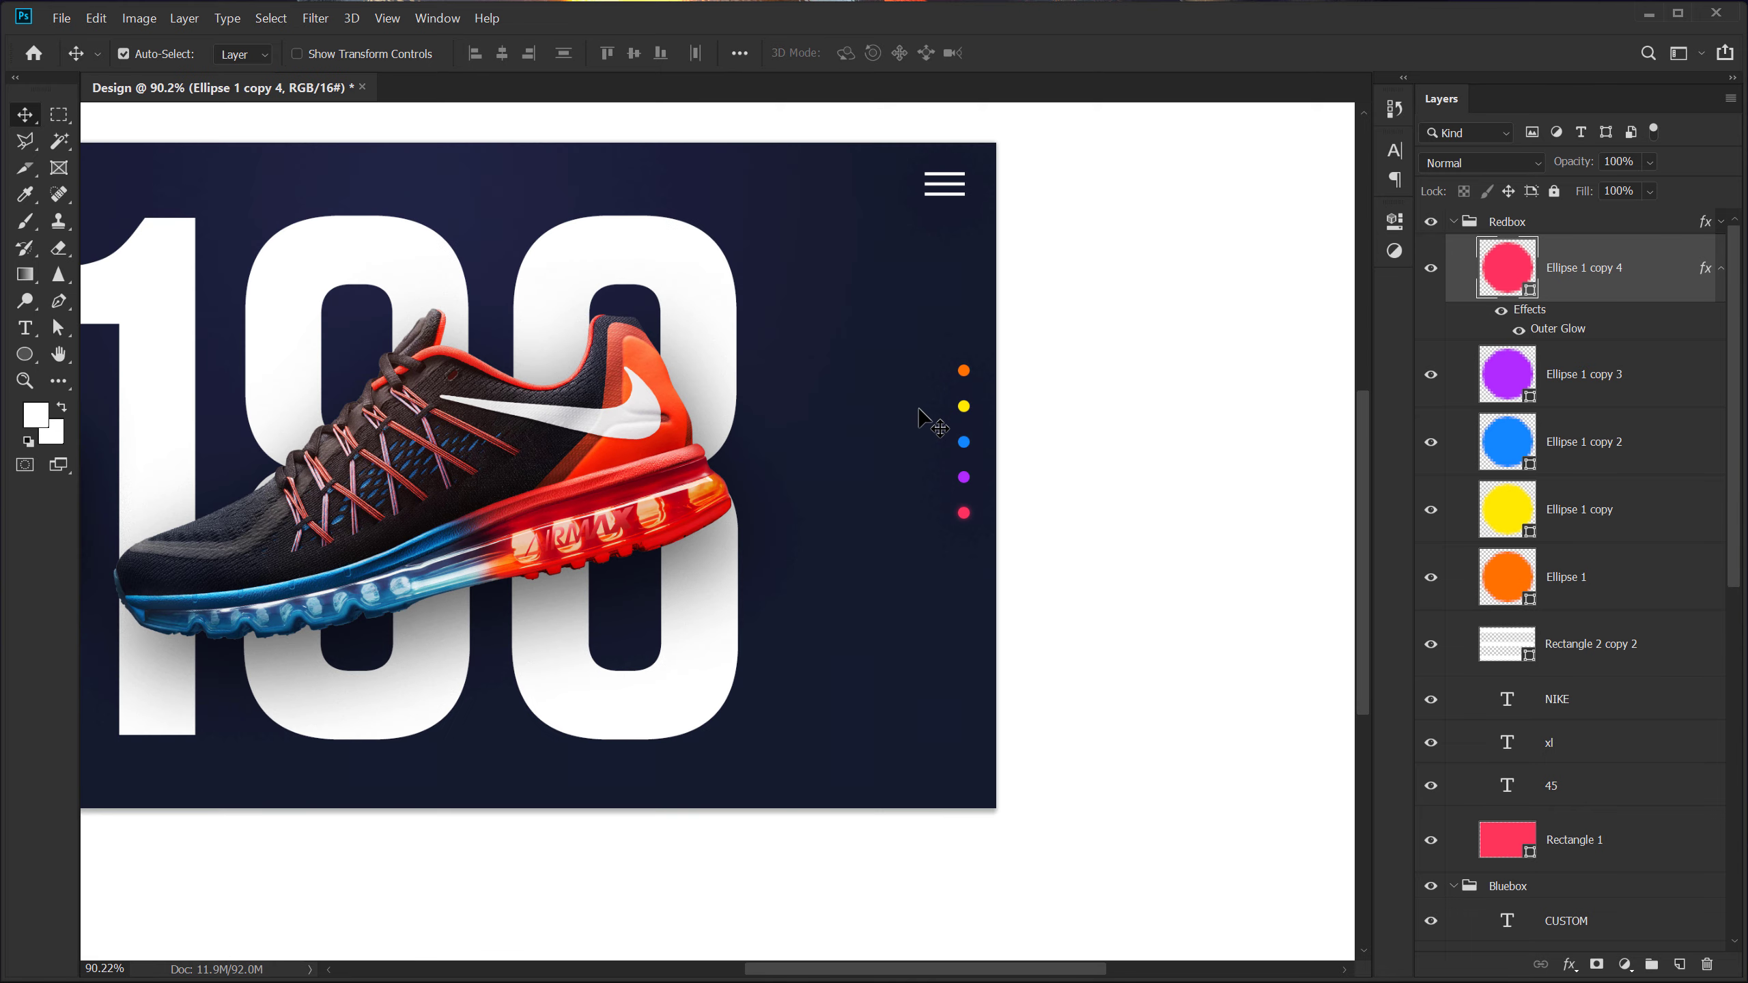
scroll(942, 482, "left", 5)
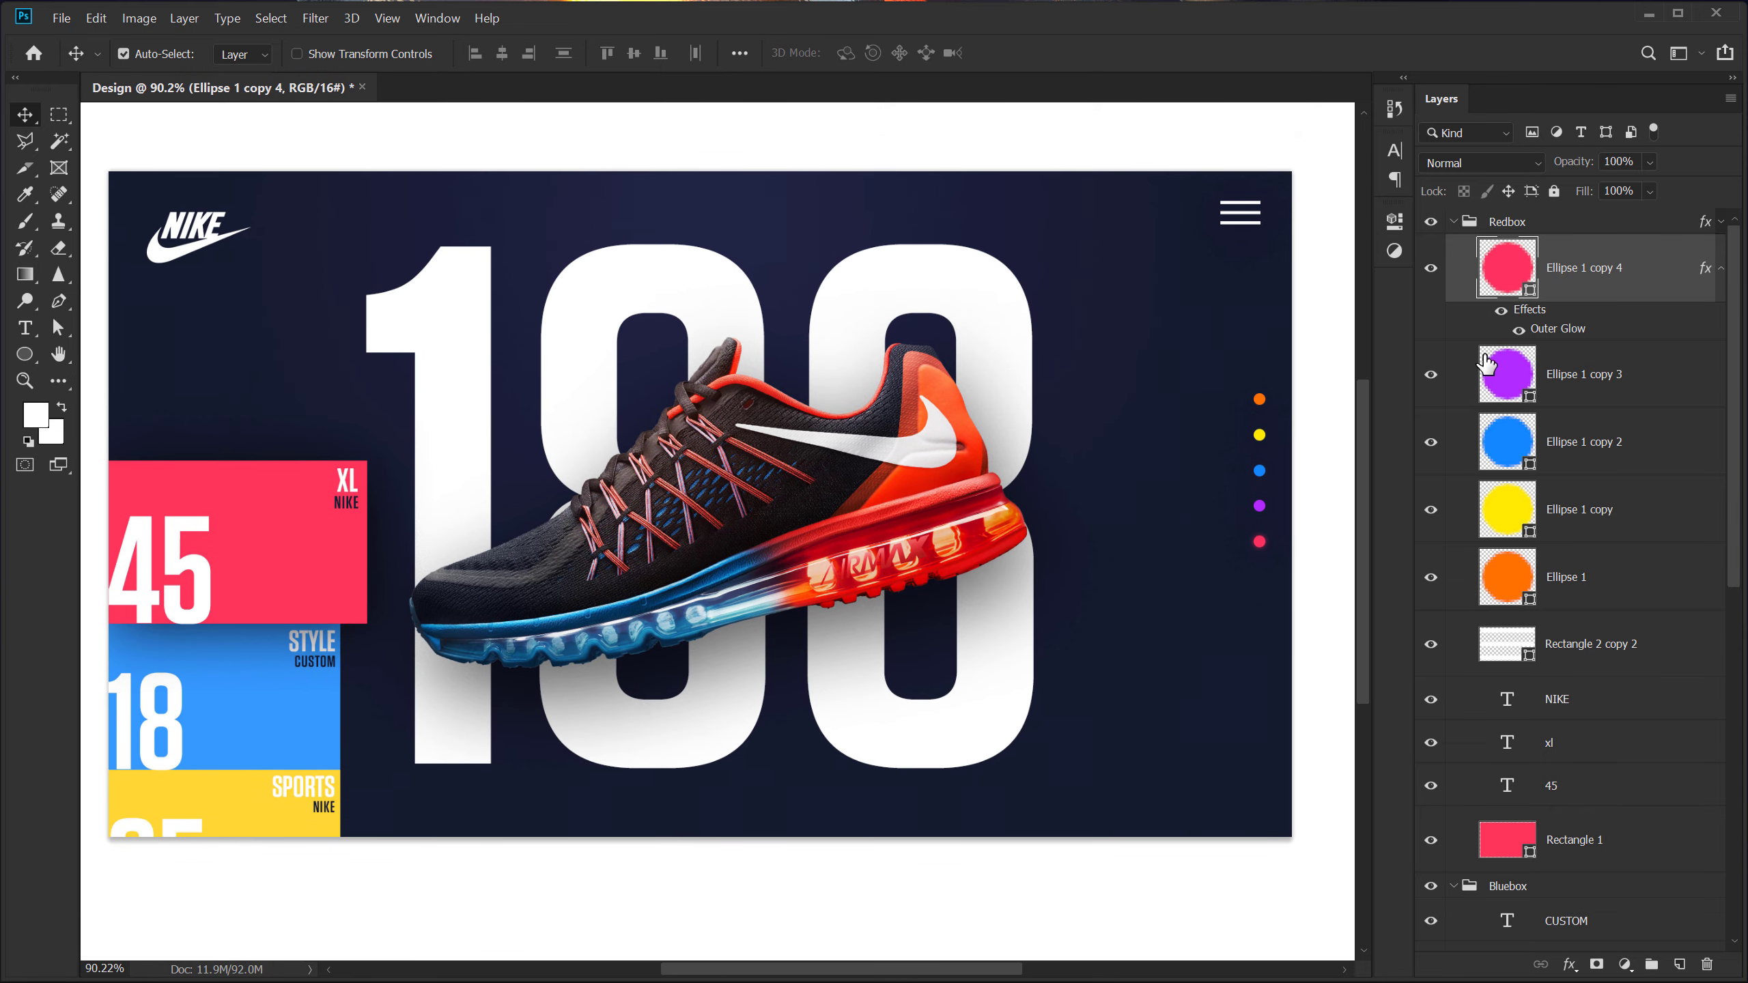
left_click(1566, 592, "shift")
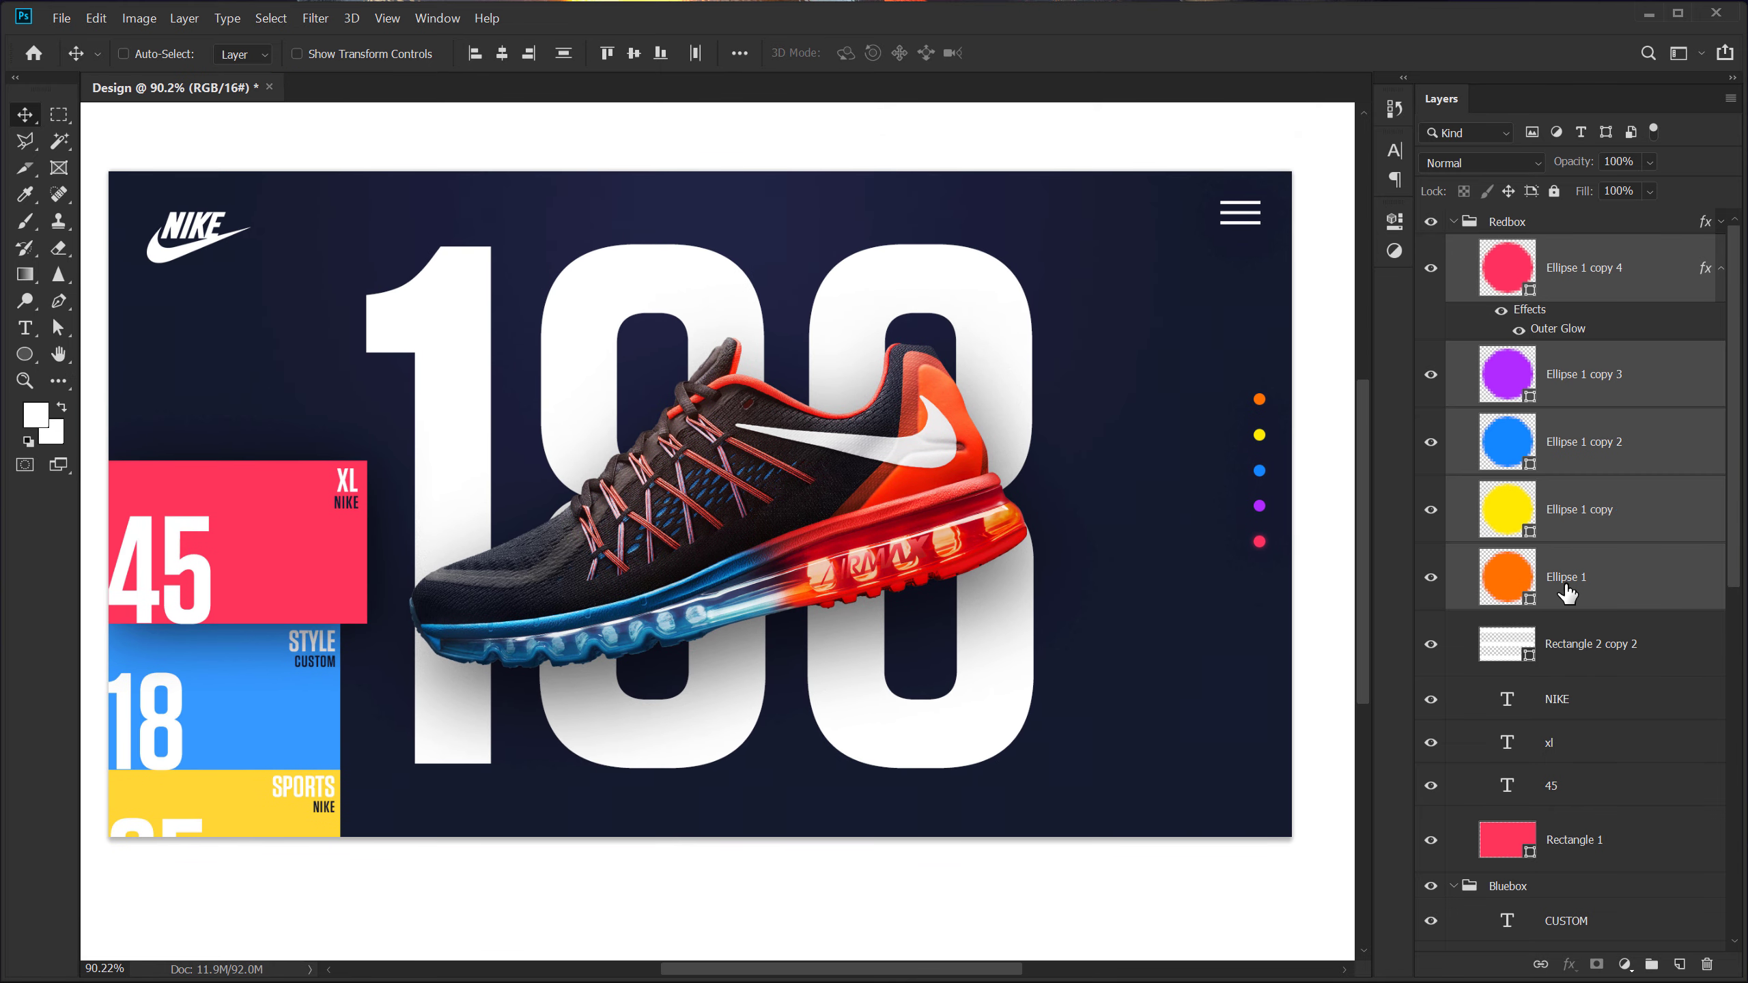
key("ctrl+g")
double_click(1533, 246)
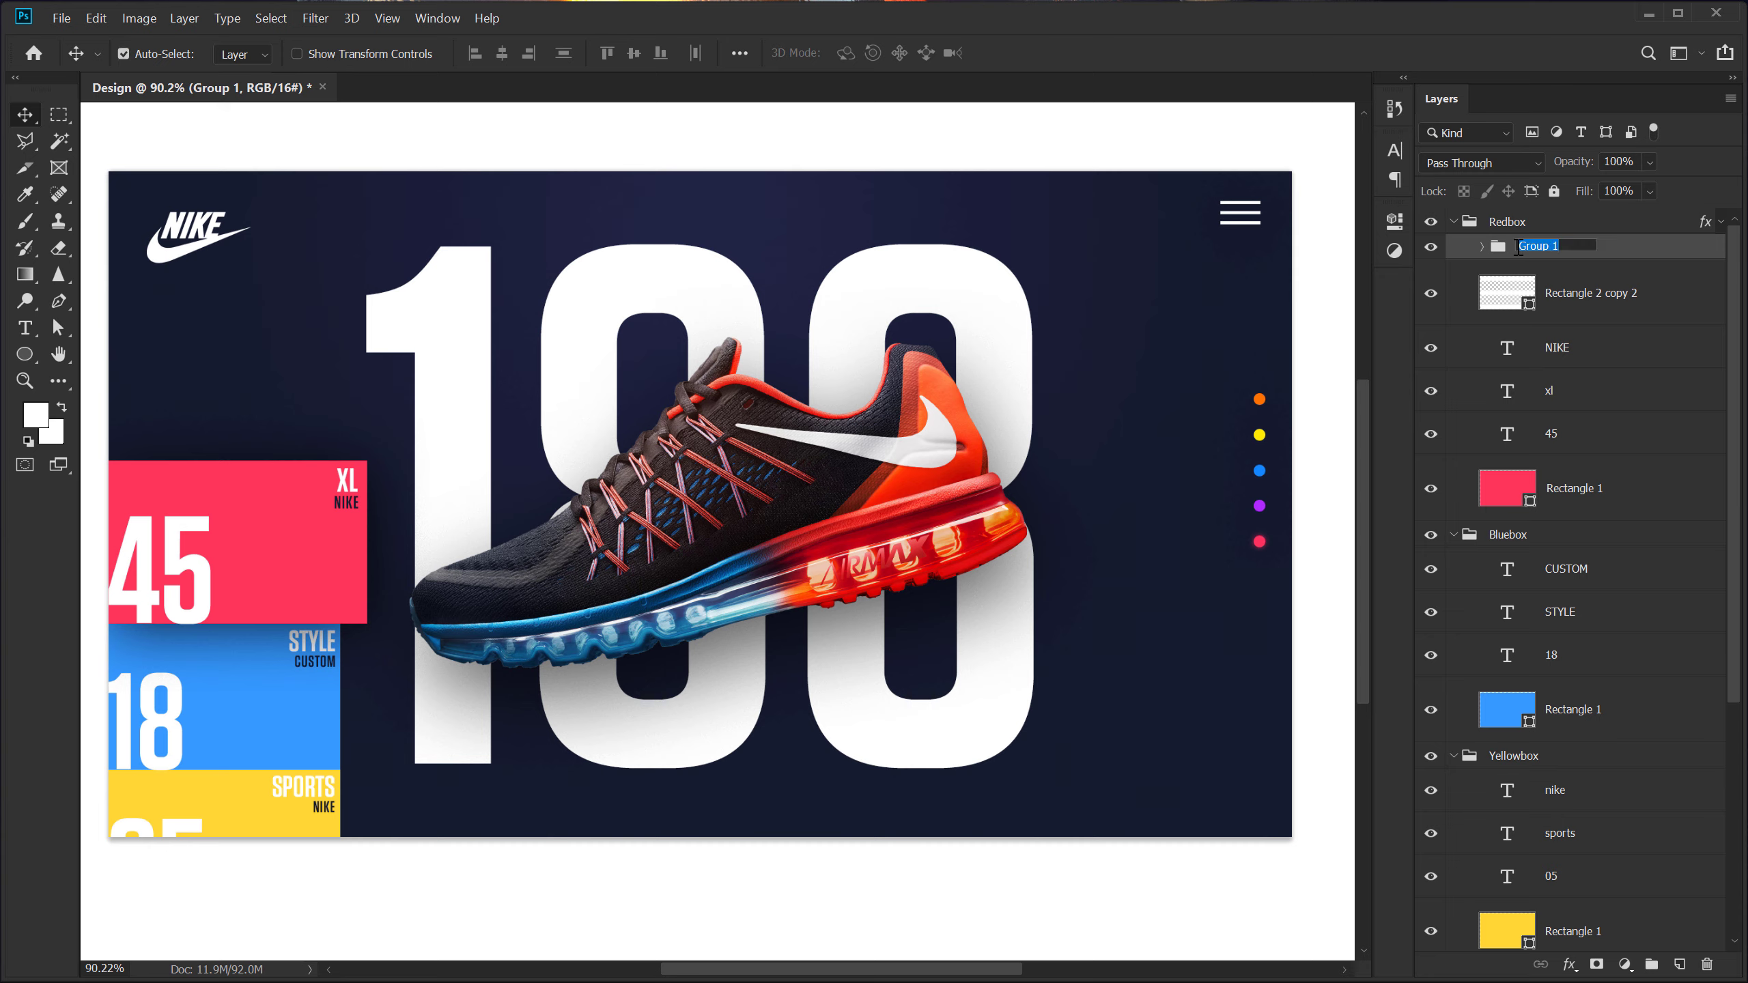
type("Colors")
left_click(1622, 321)
Scale the Colors group down to about 72.5%
left_click(1575, 262)
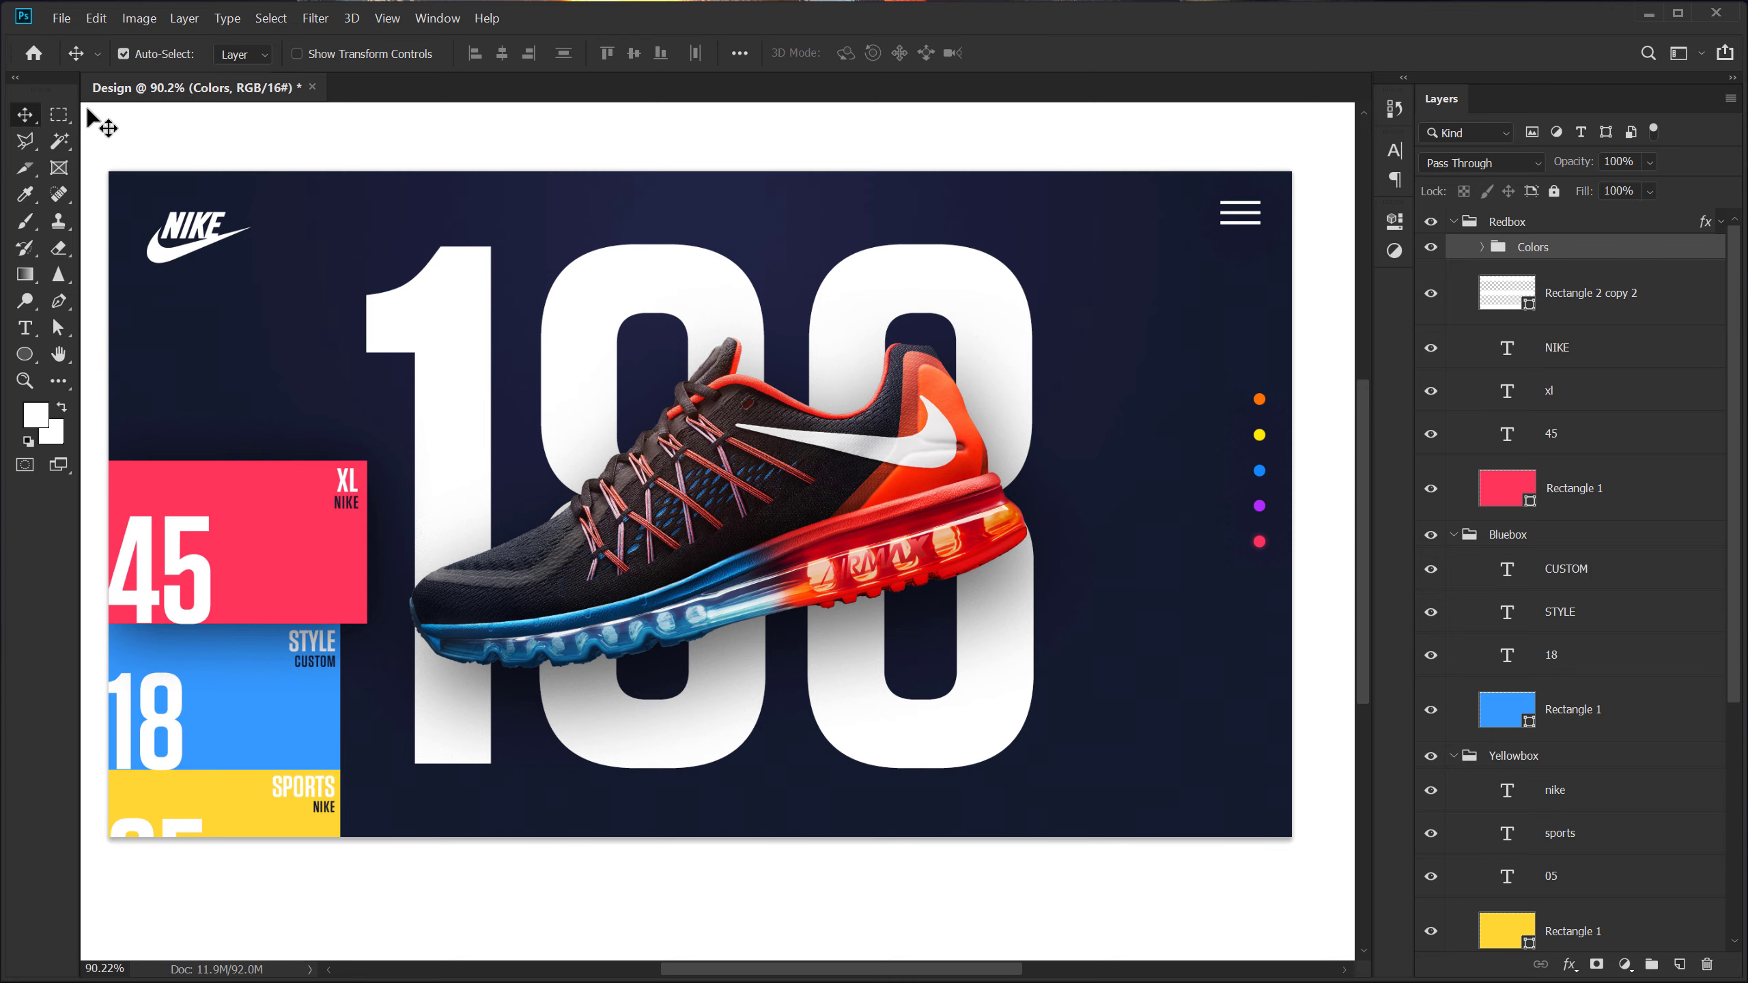
key("ctrl+t")
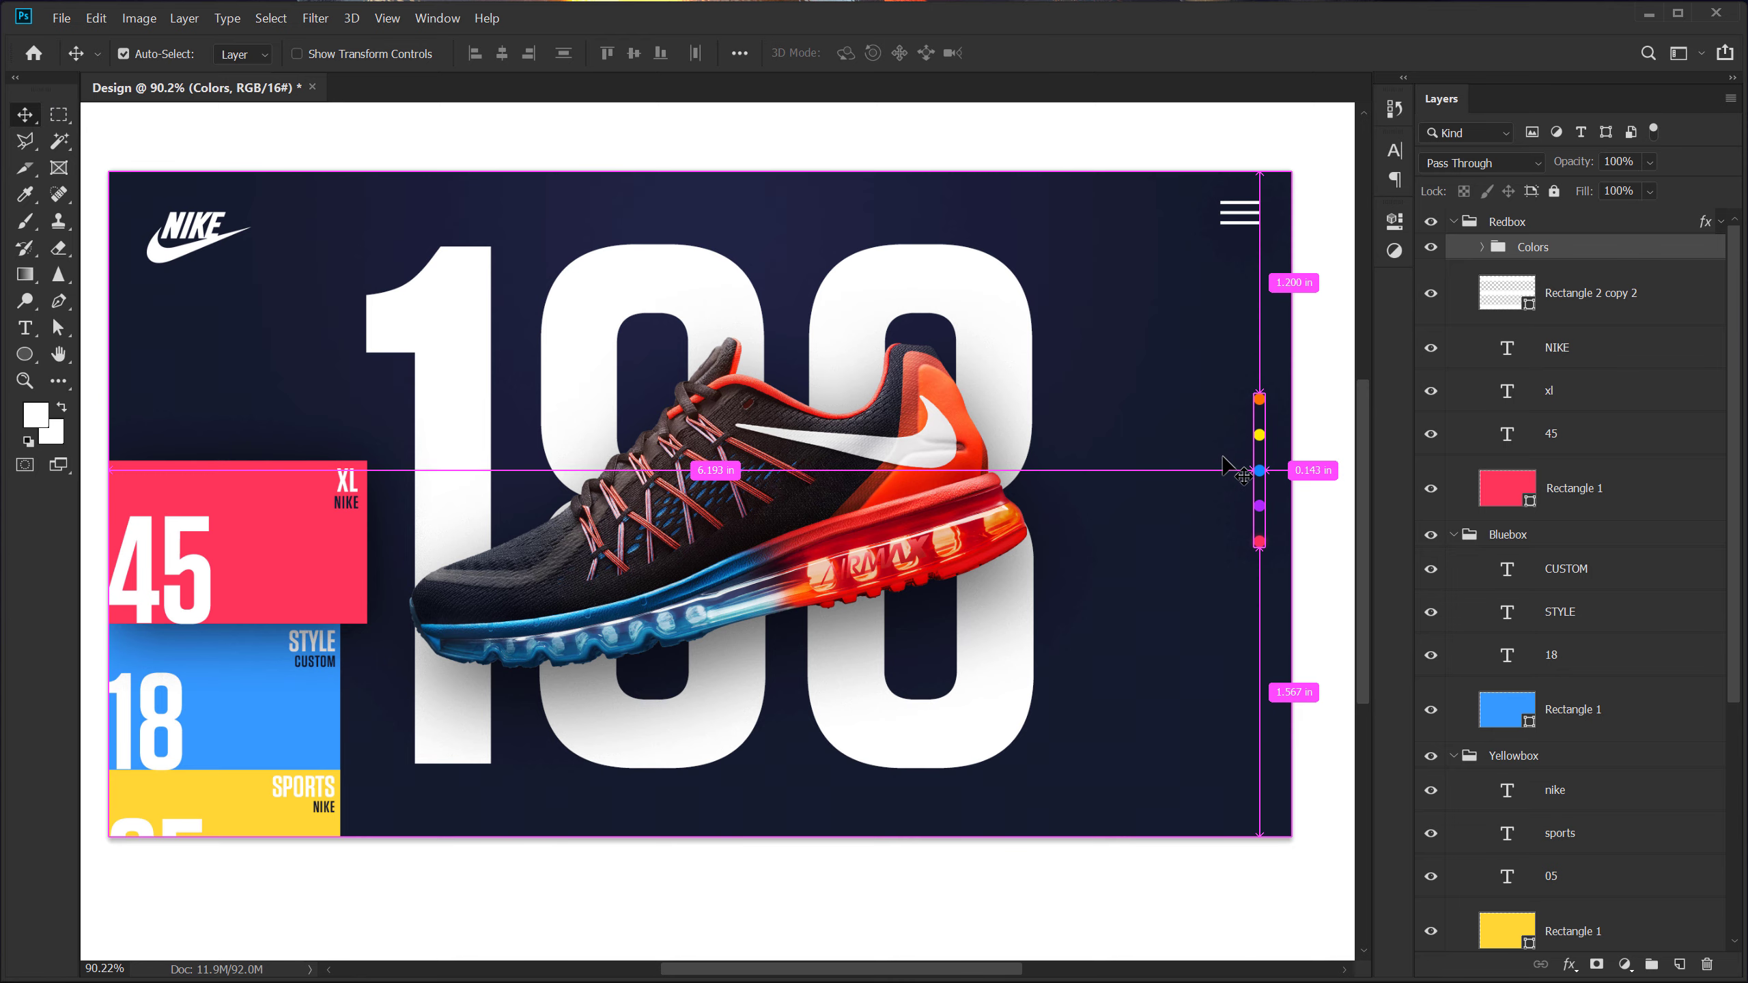
scroll(1308, 511, "up", 2)
scroll(1307, 511, "up", 1)
left_click_drag(1211, 561, 1231, 482)
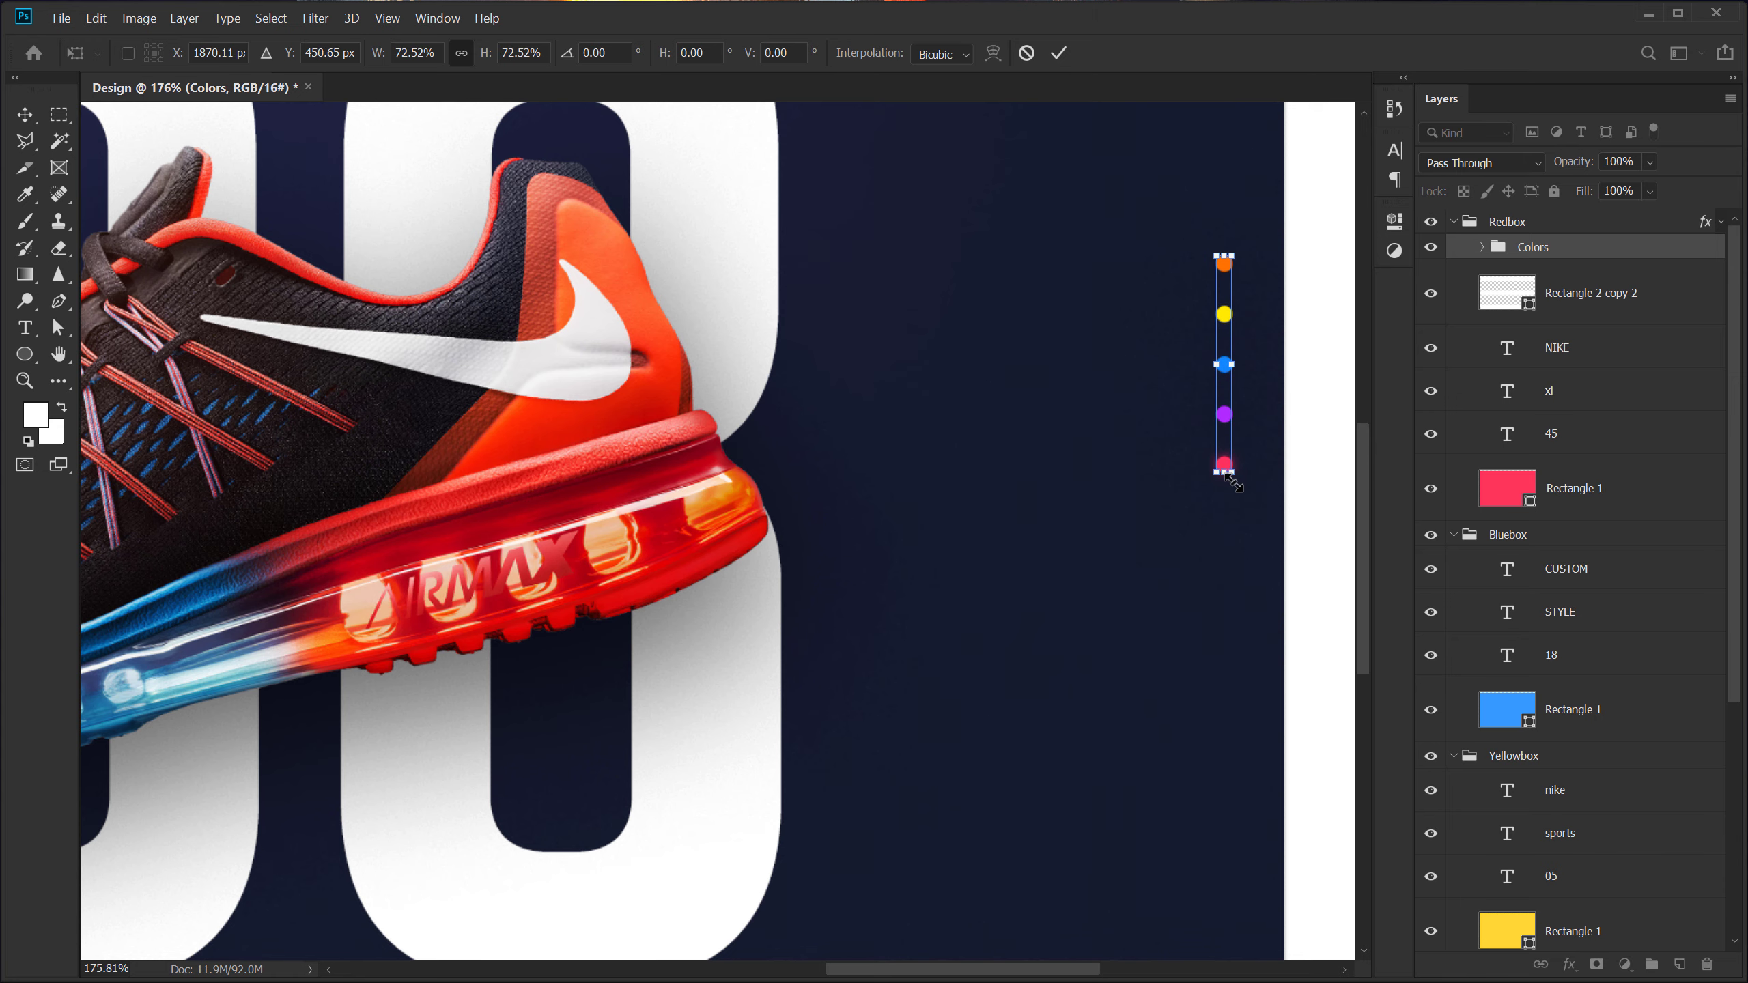
key("Return")
scroll(1131, 468, "down", 2)
Unlock BG, align the Colors dots to the canvas's vertical centre, then relock BG
scroll(1582, 590, "down", 5)
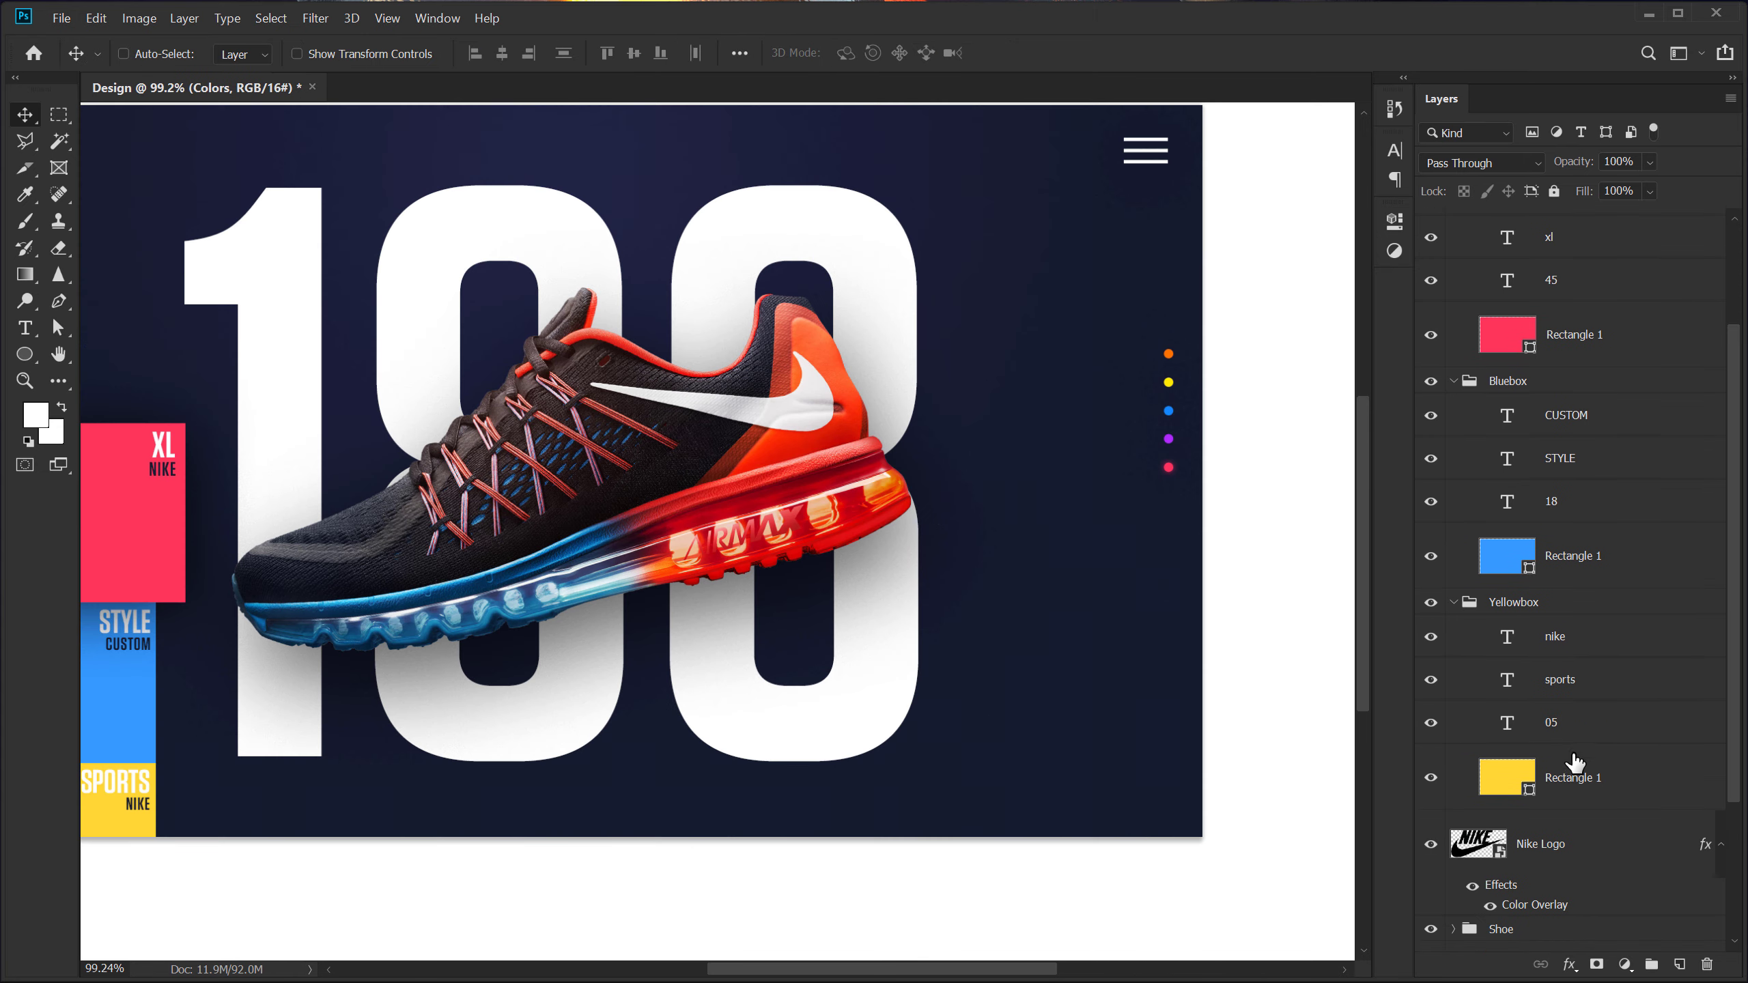
left_click(1549, 881, "ctrl")
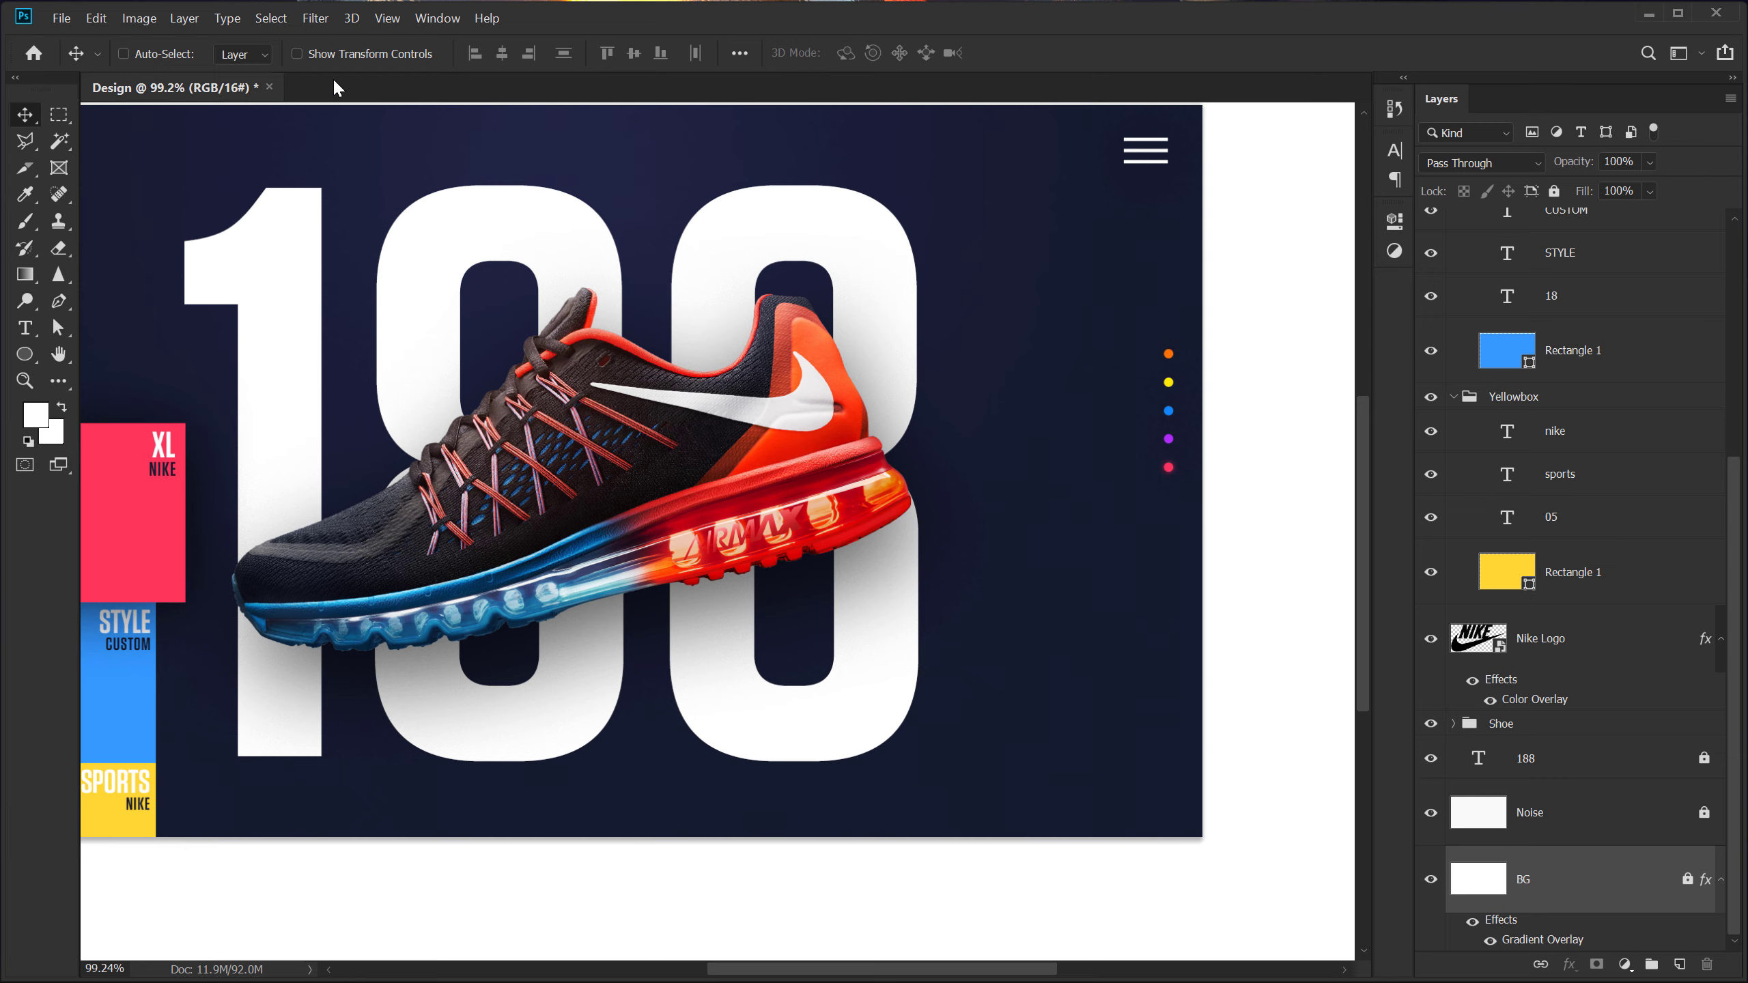
left_click(1686, 880)
left_click(644, 59)
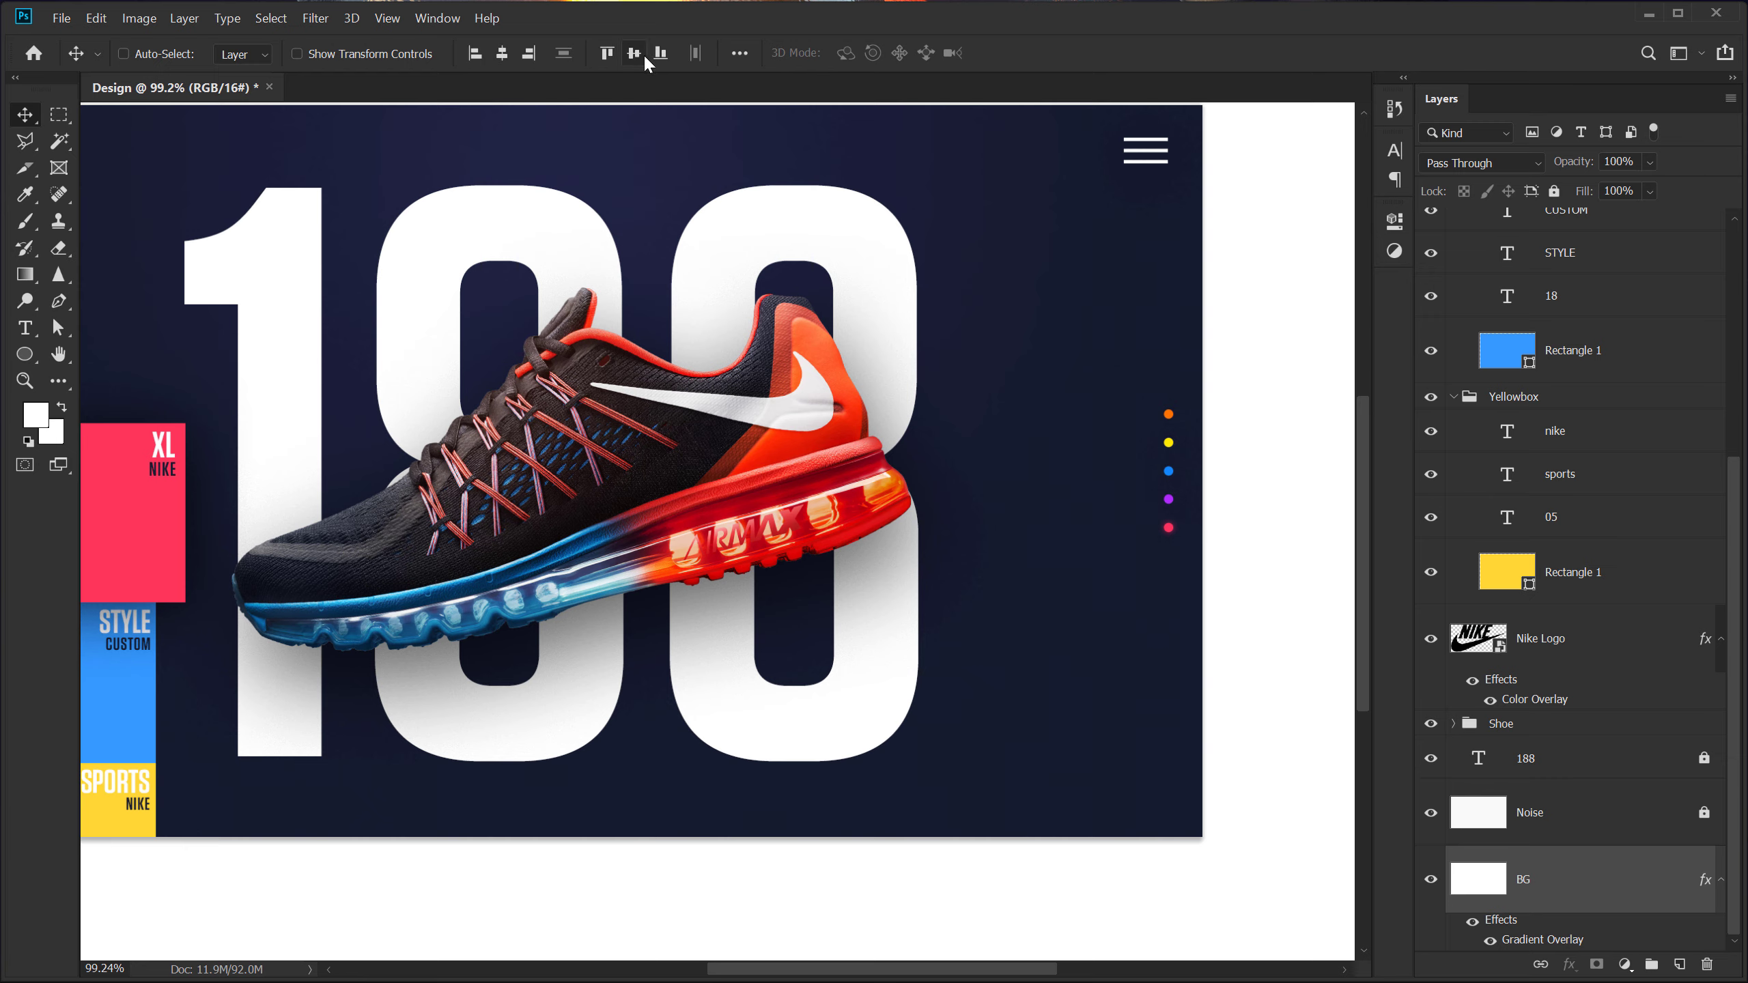
left_click(1583, 878)
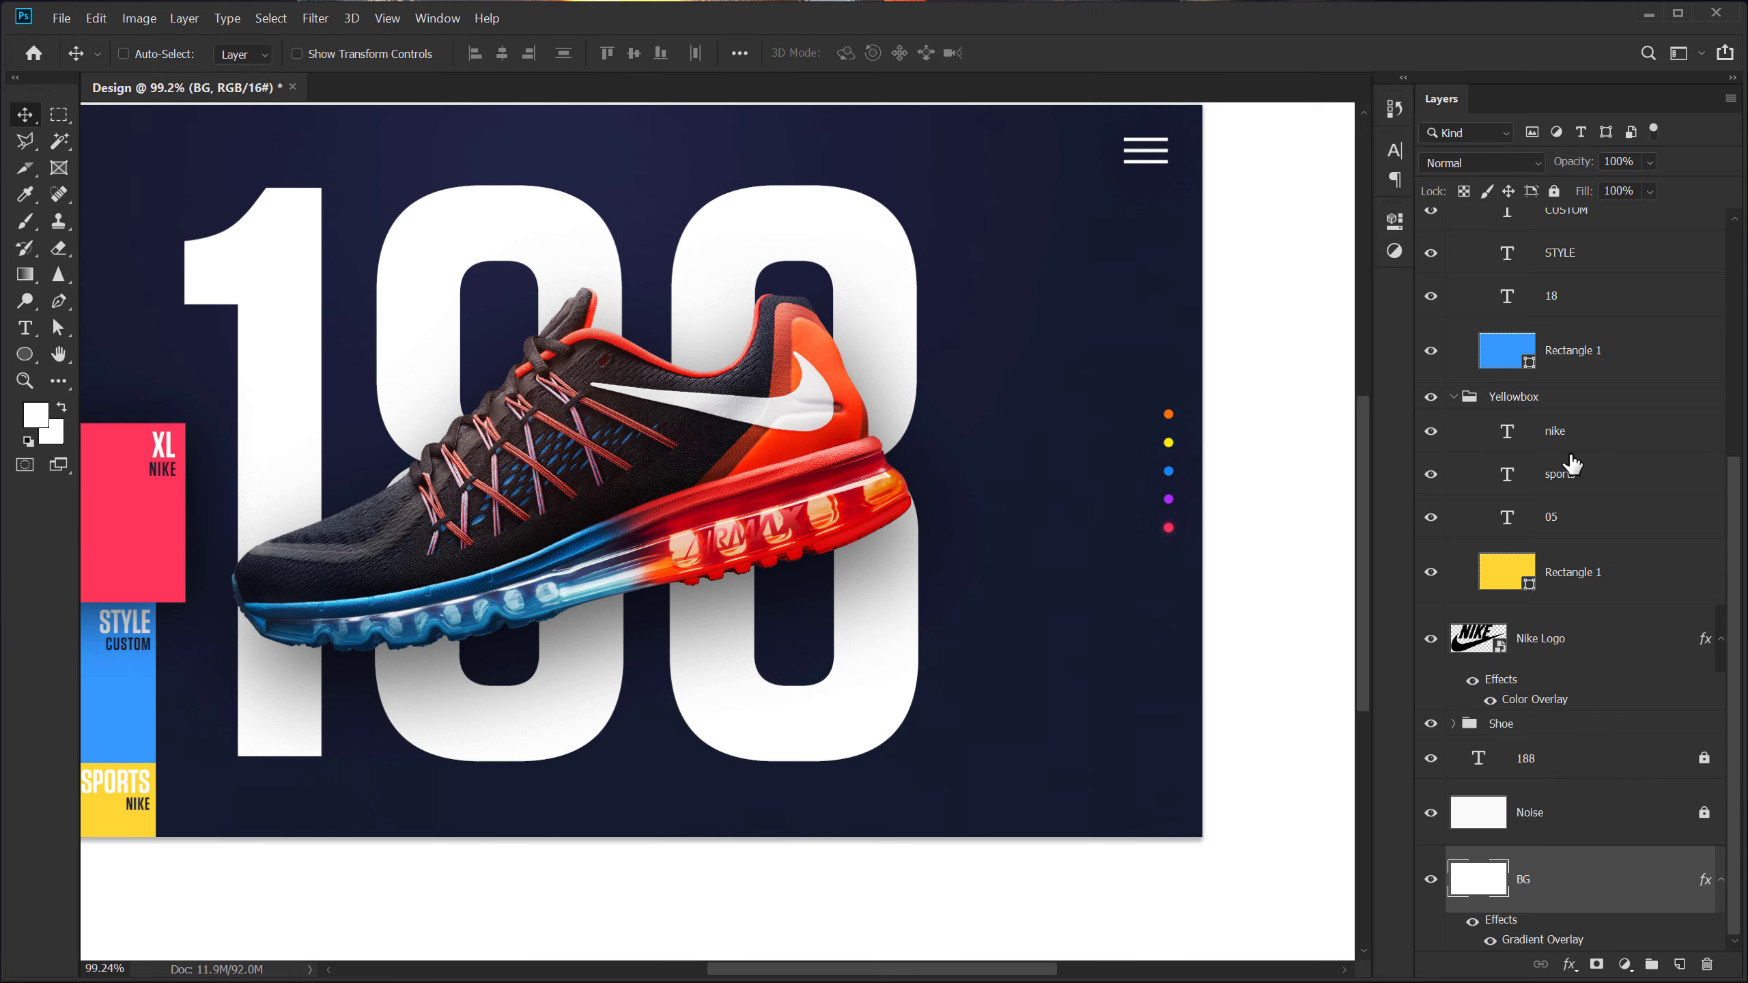
left_click(1555, 190)
scroll(661, 445, "down", 3)
left_click_drag(661, 445, 828, 500)
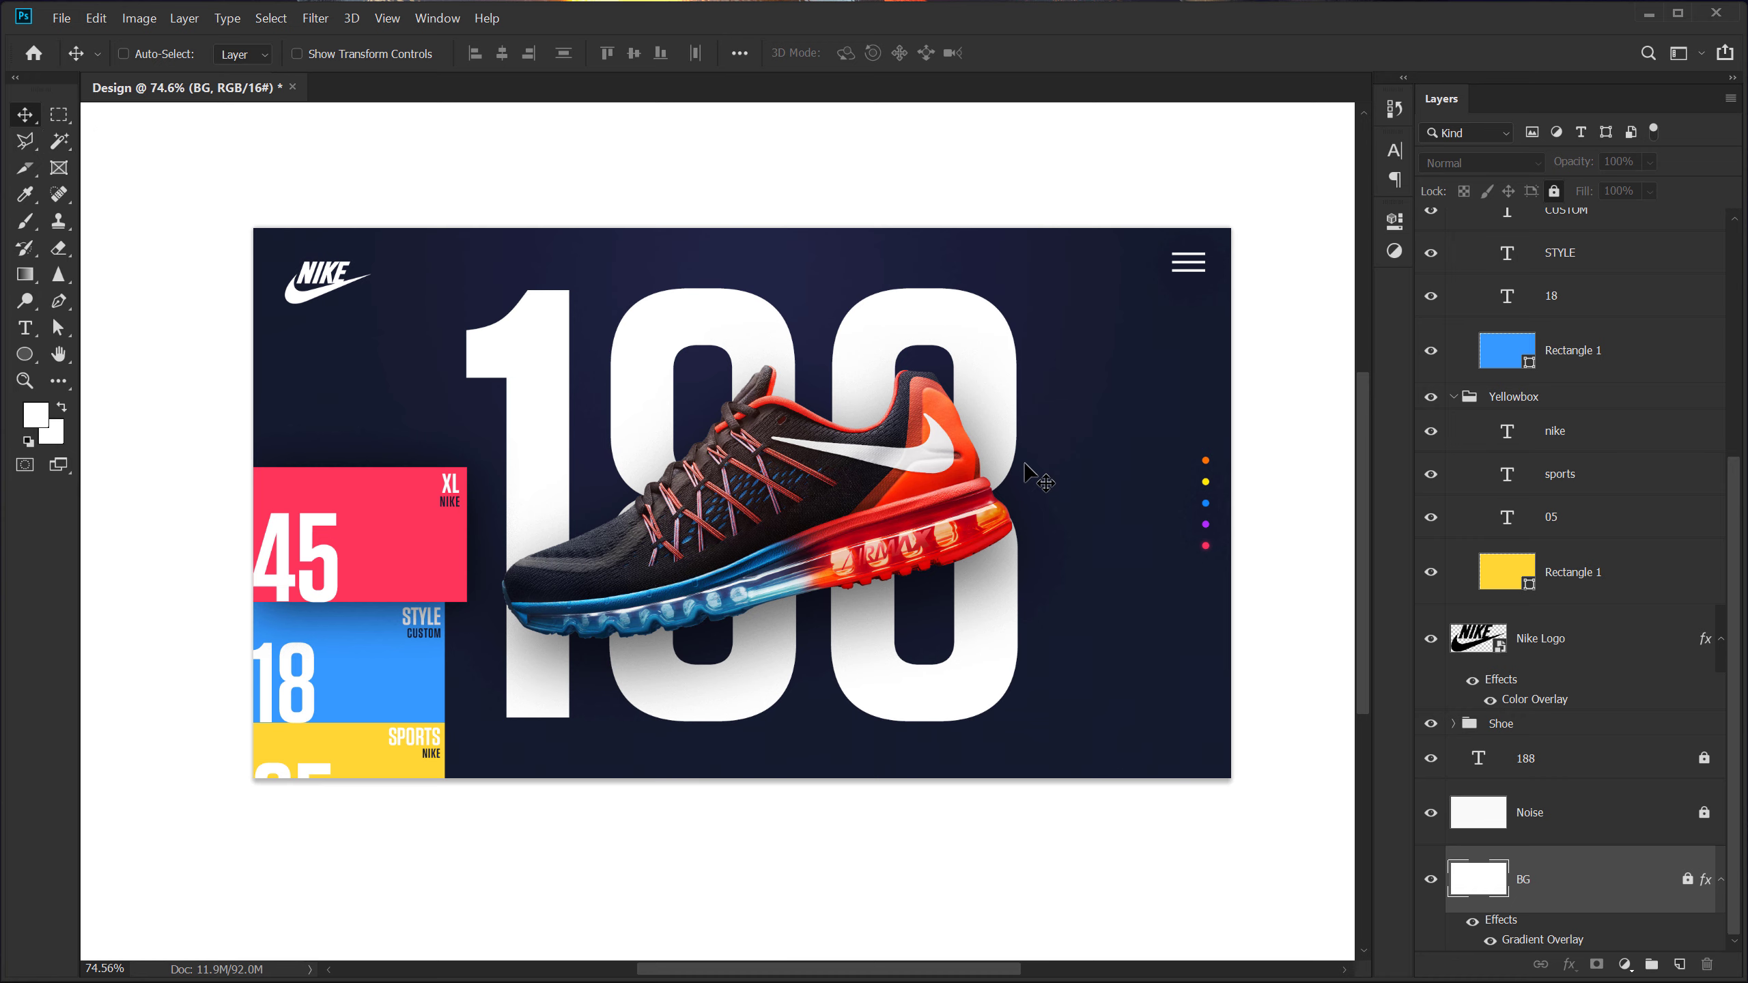
scroll(1033, 475, "up", 2)
Start a text layer in the hero's upper right with font size 37 pt
left_click(23, 330)
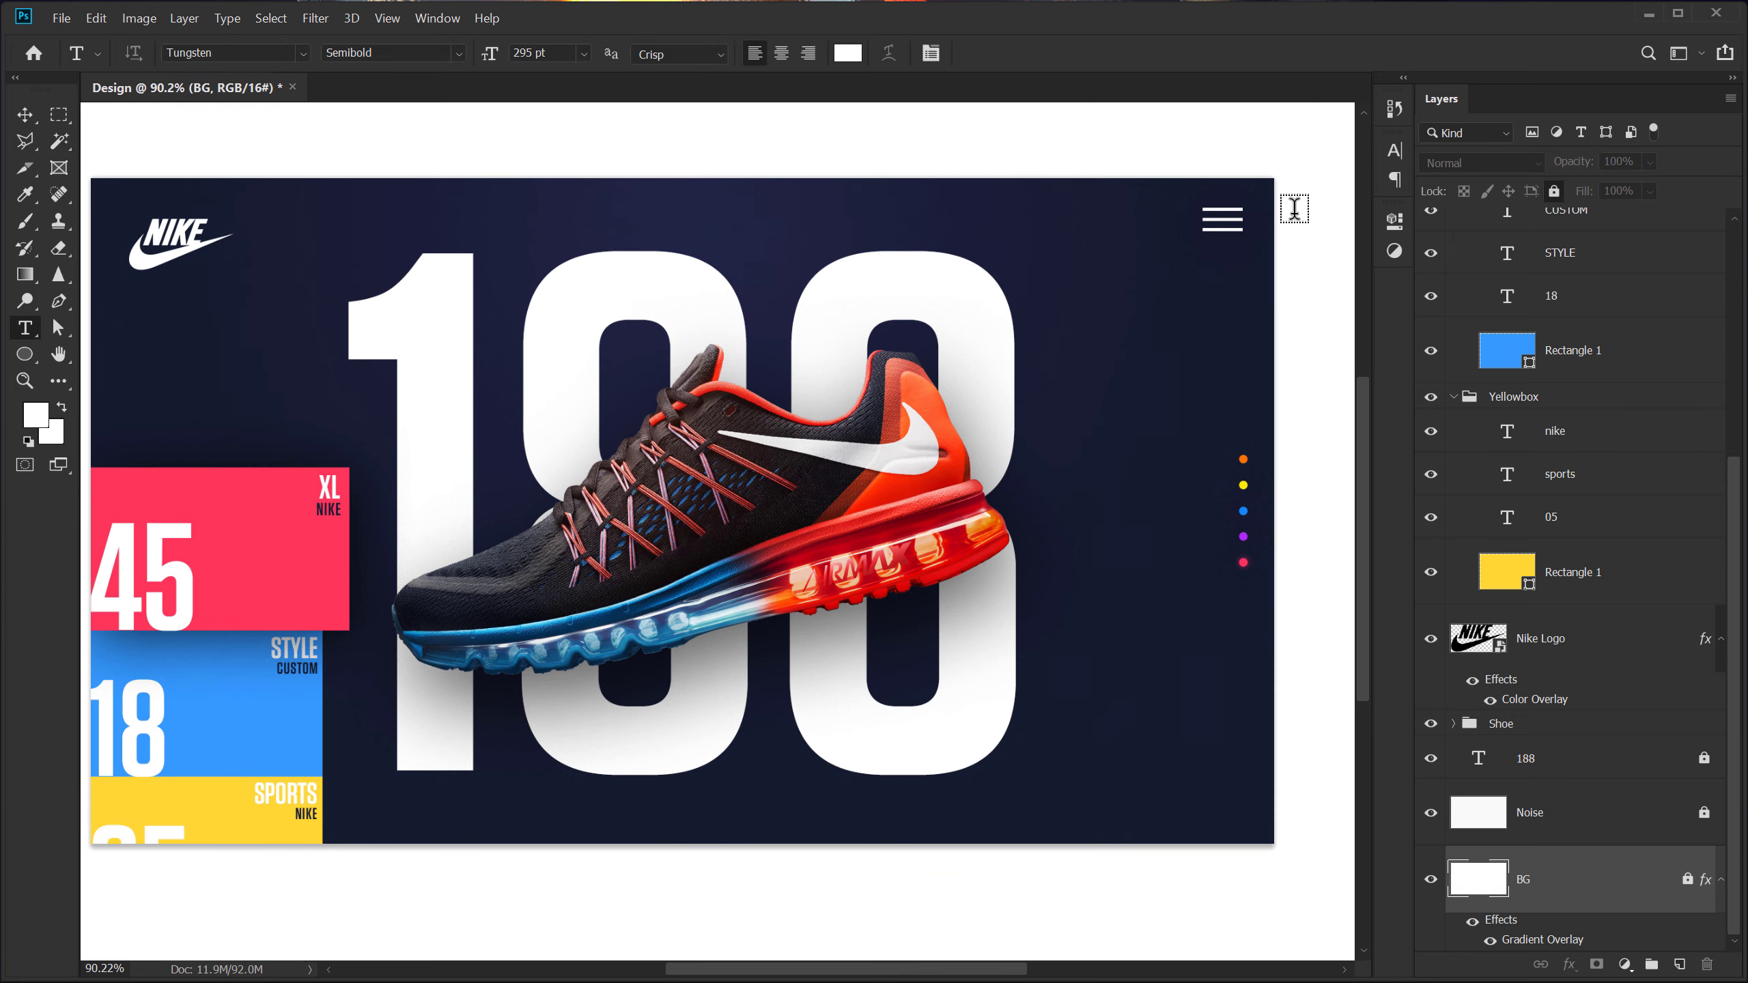
left_click(1070, 333)
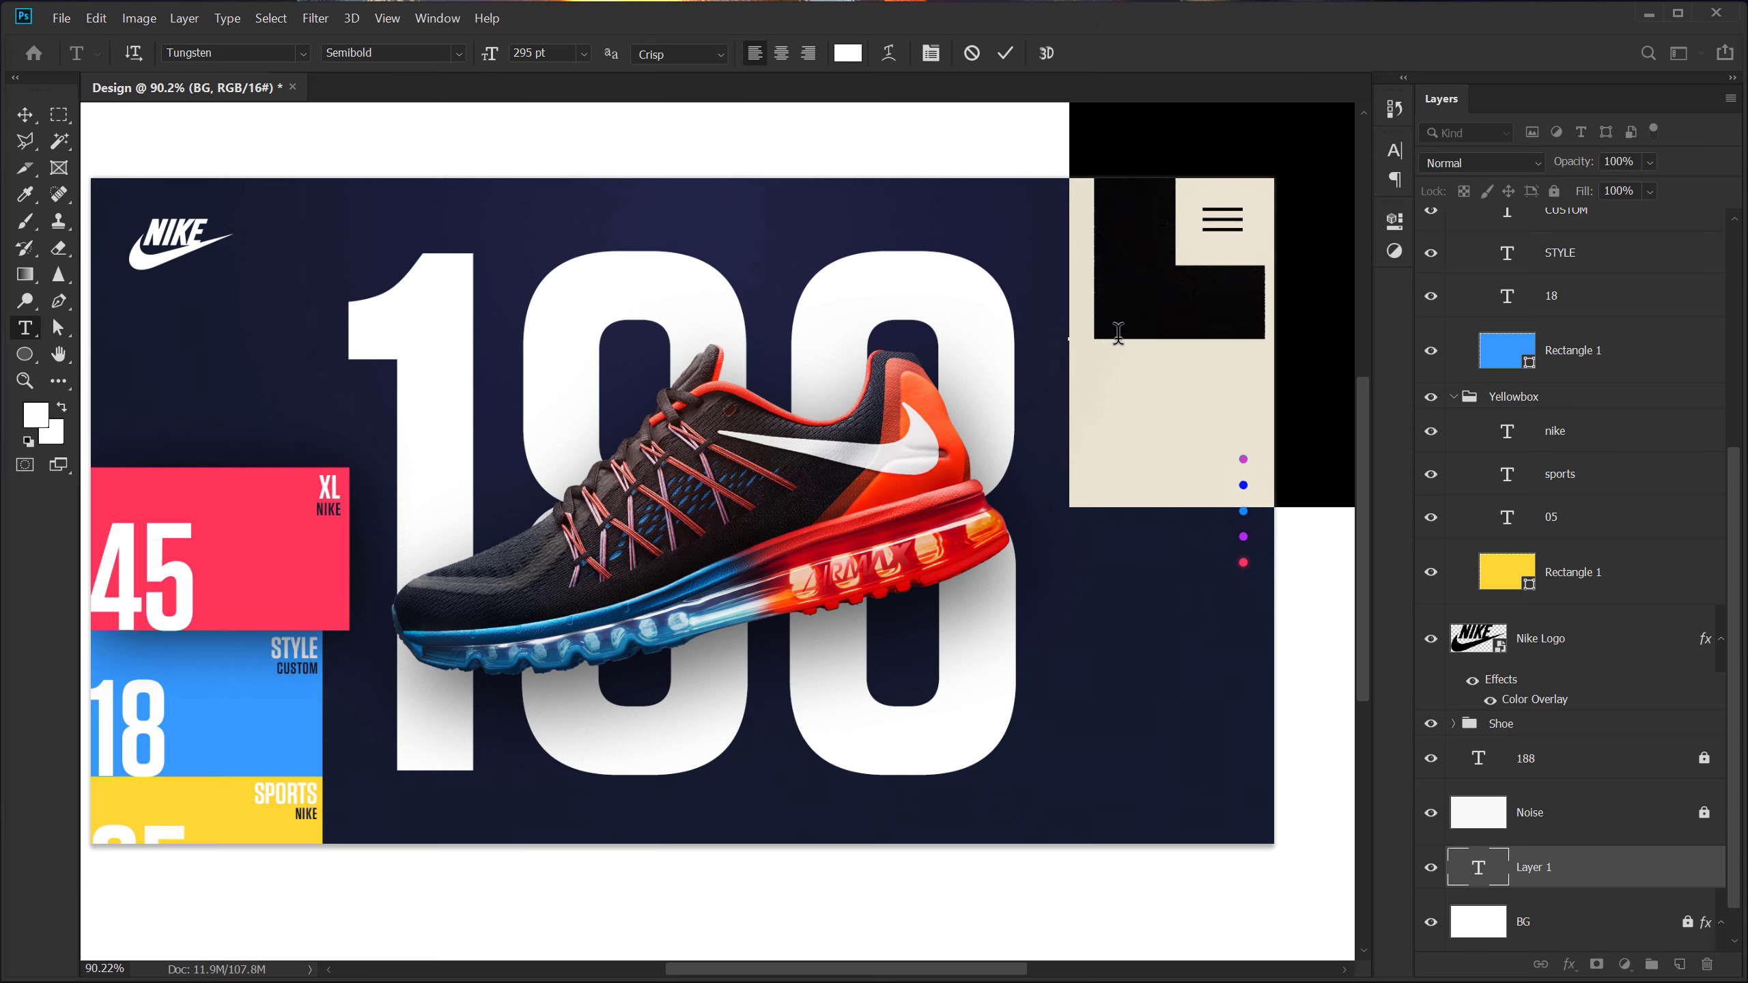
left_click(1394, 149)
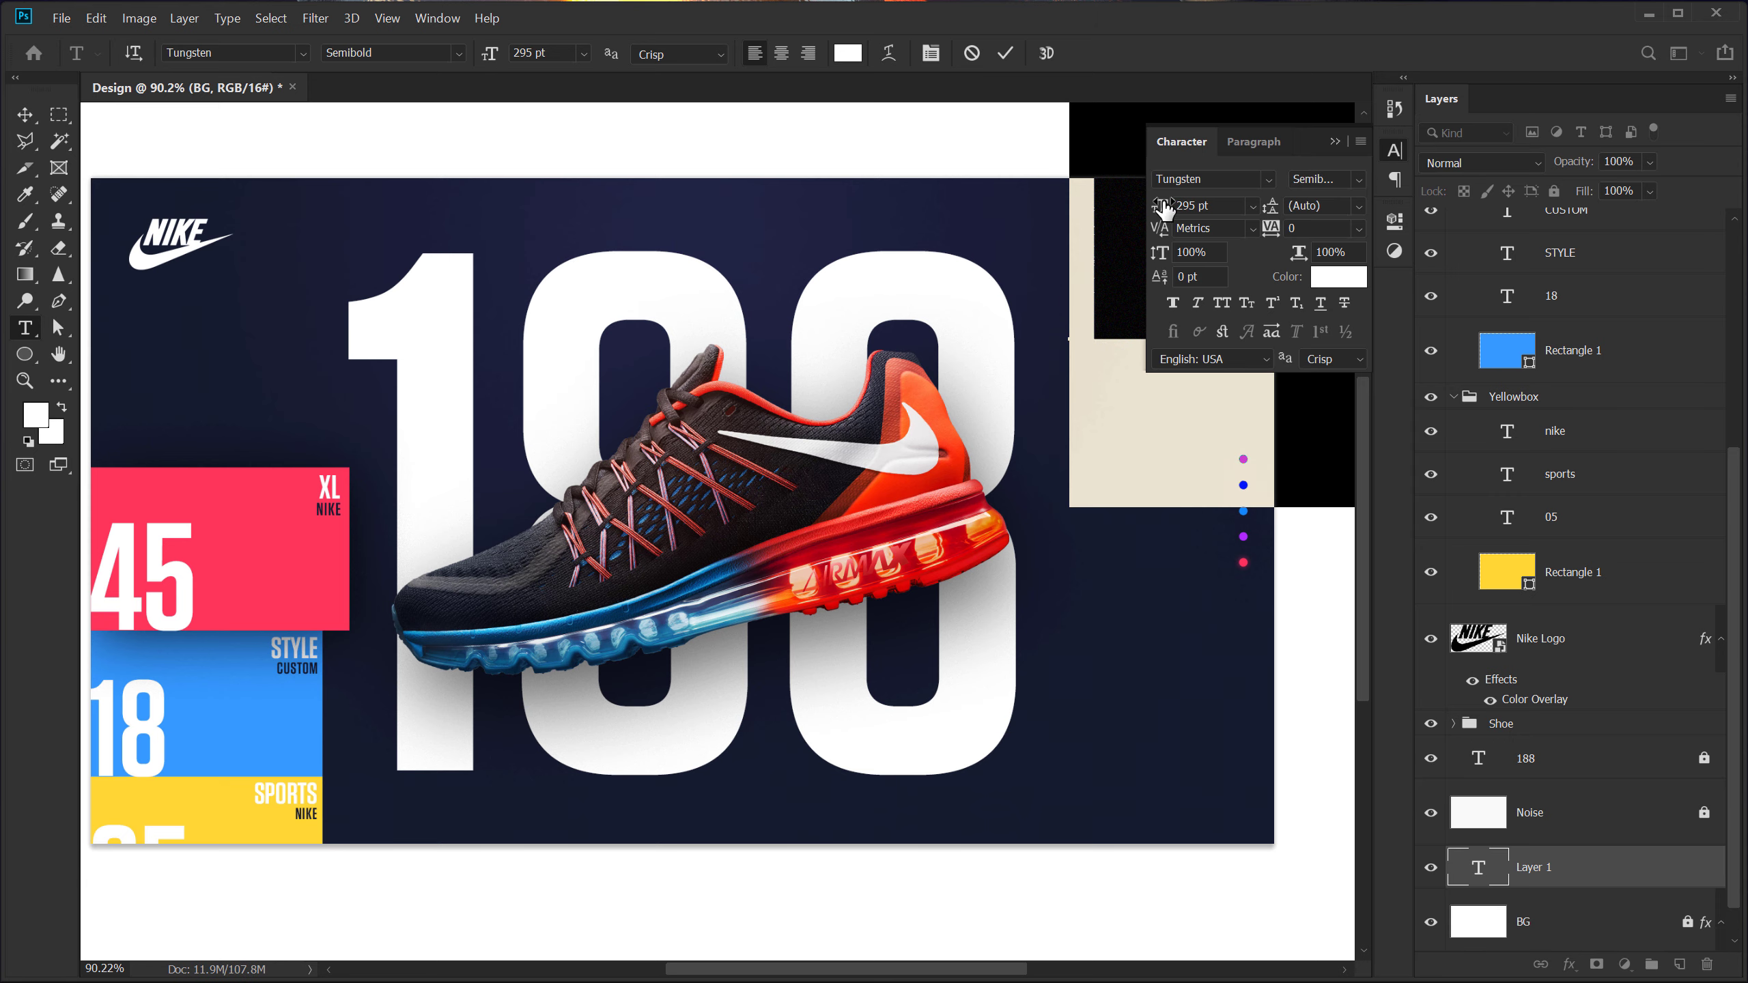
left_click_drag(1162, 207, 896, 231)
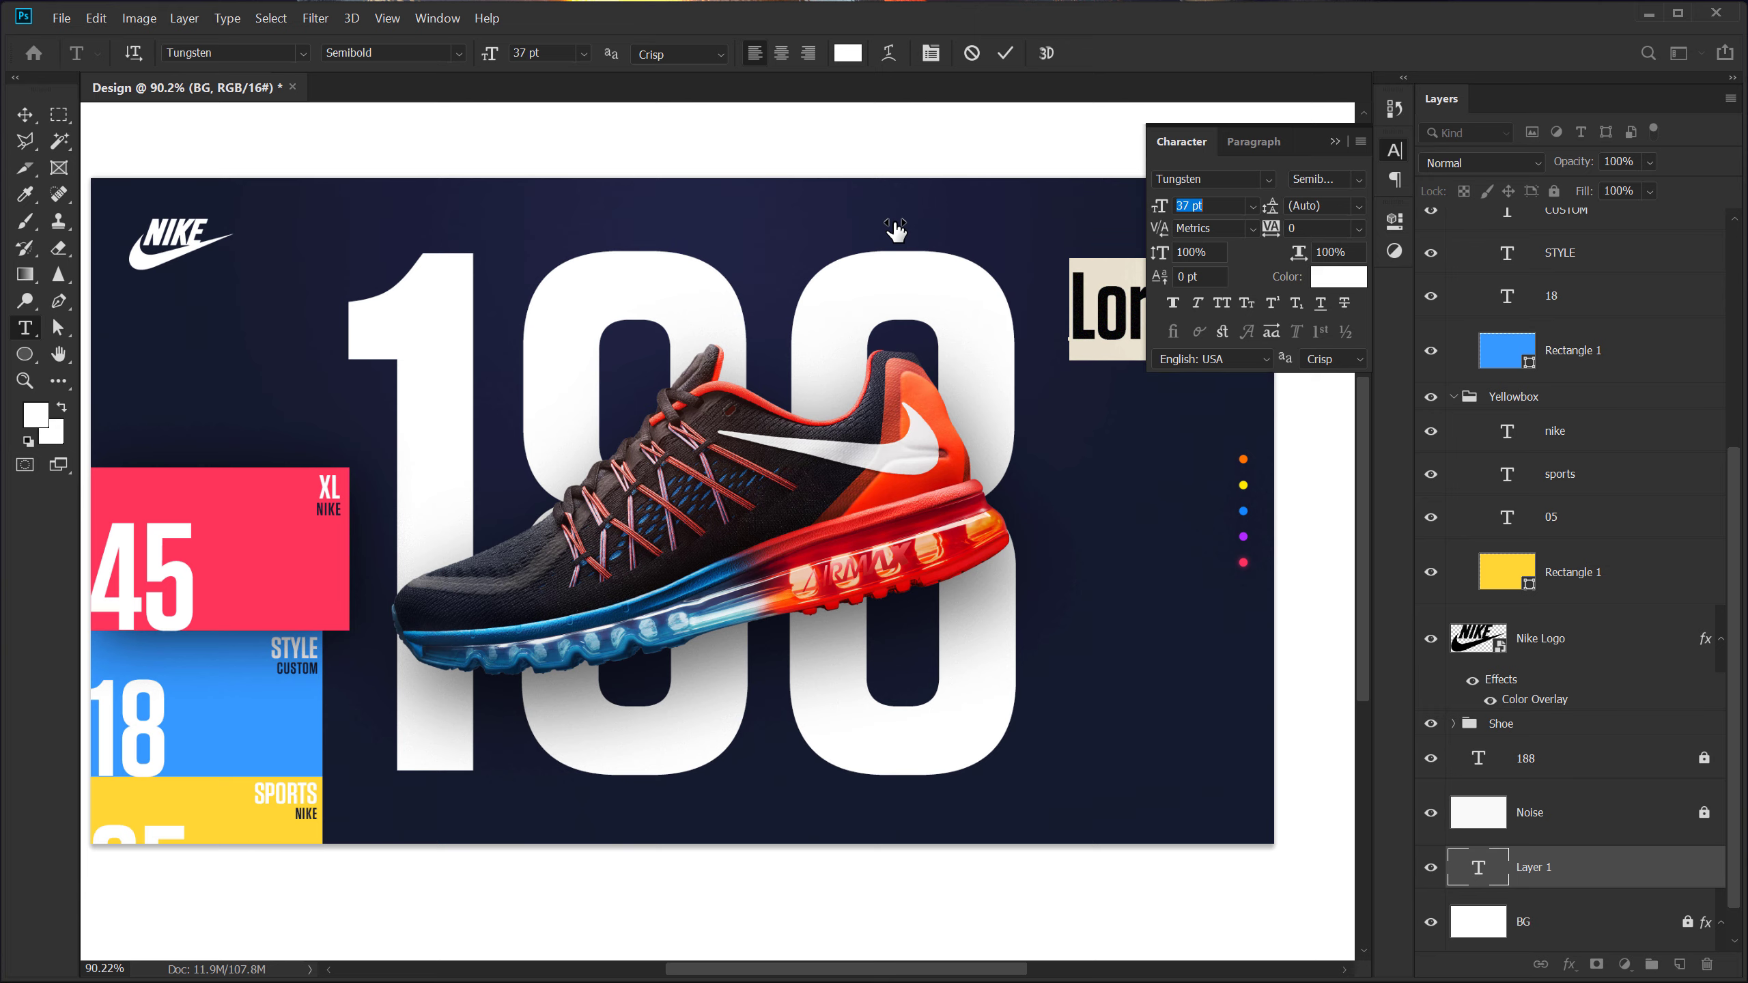
scroll(1169, 275, "right", 2)
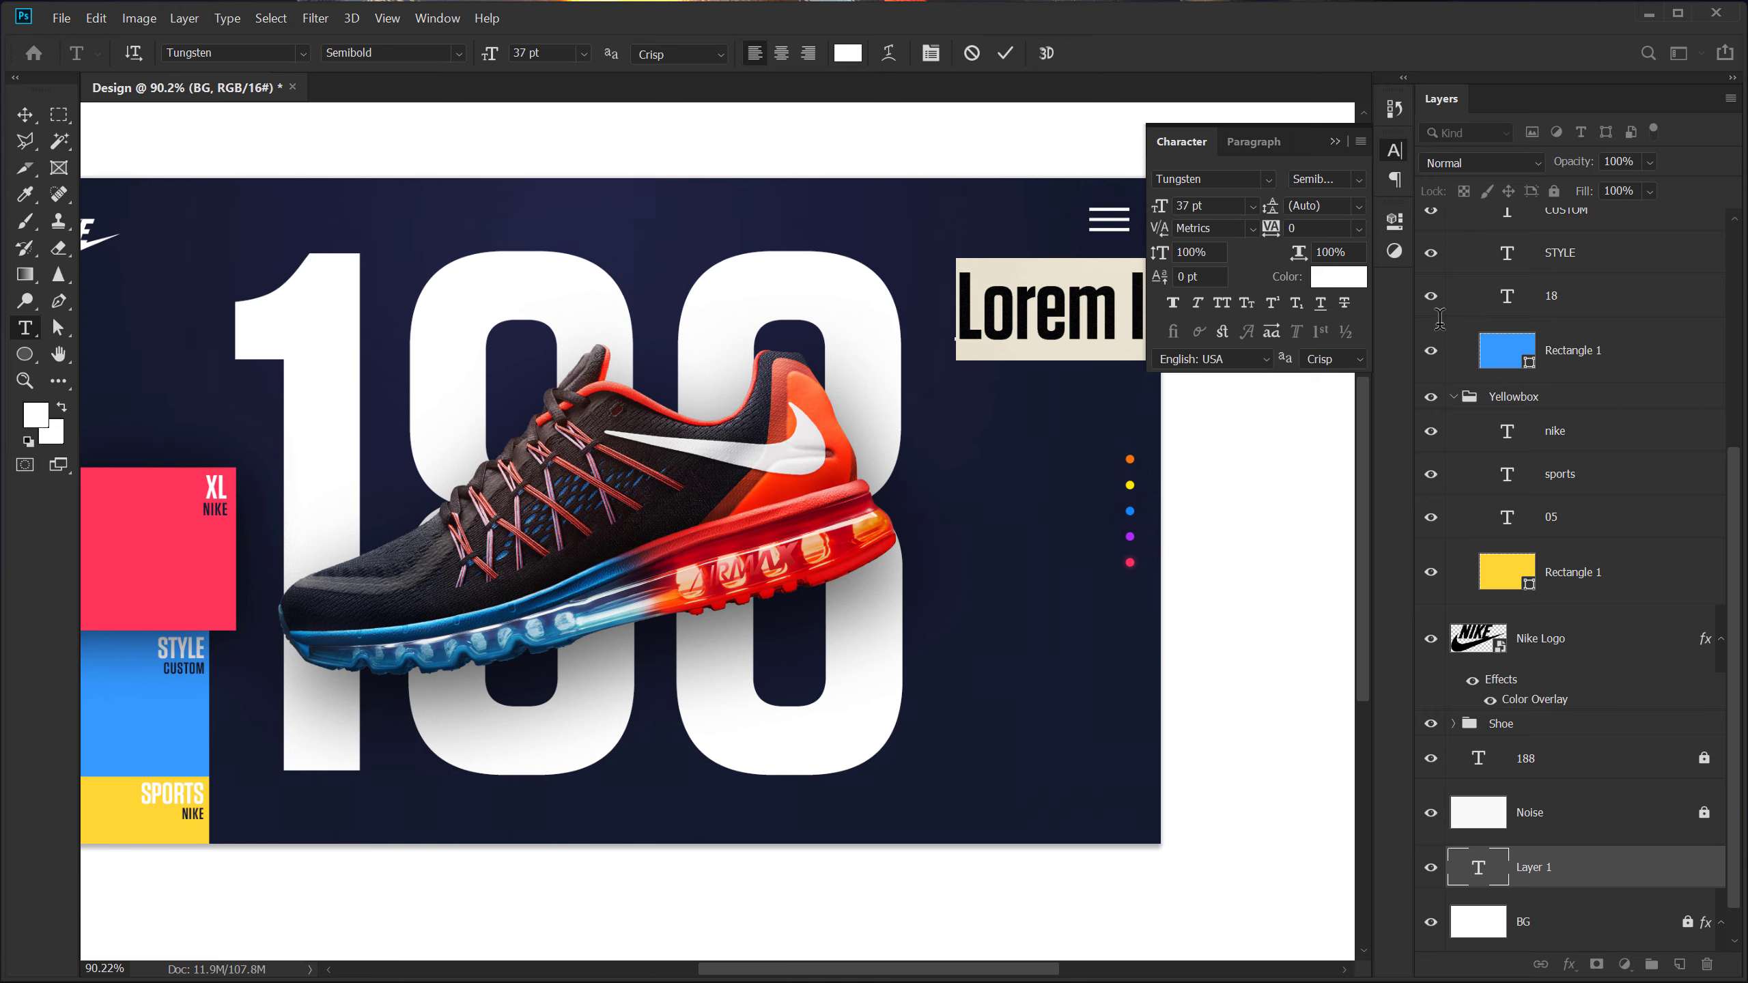
scroll(1438, 318, "right", 2)
Type '$90' and make its dollar sign superscript
type("$")
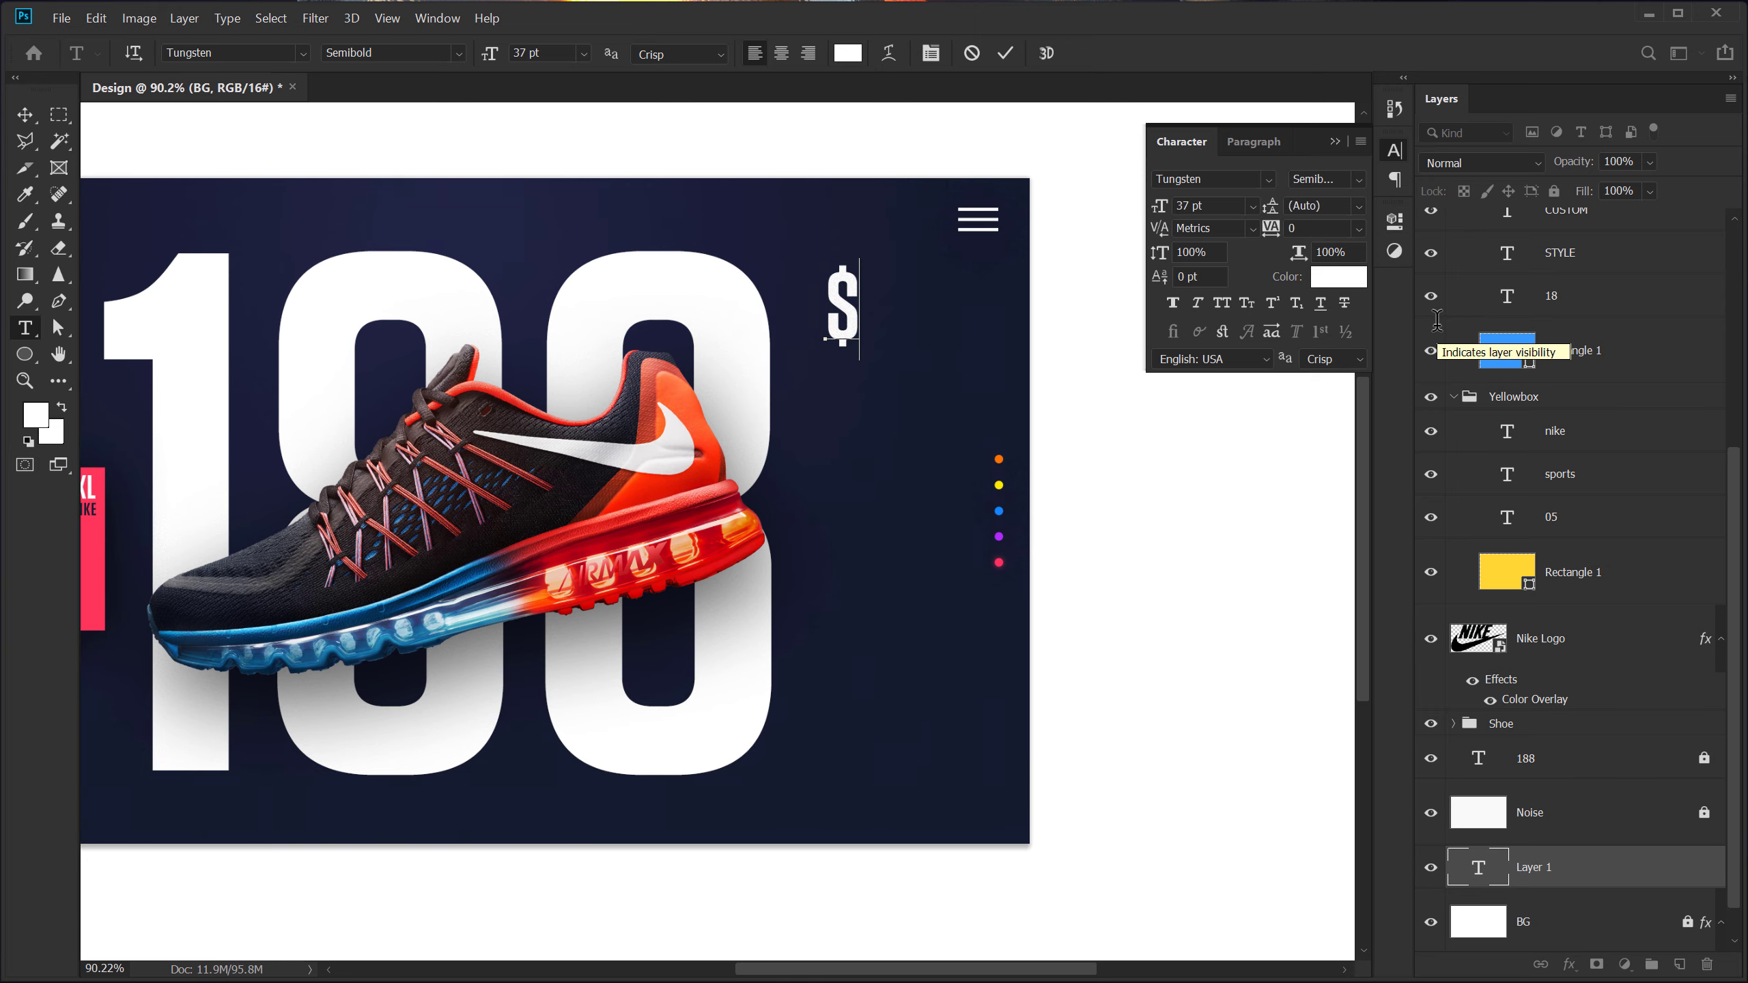
type("90")
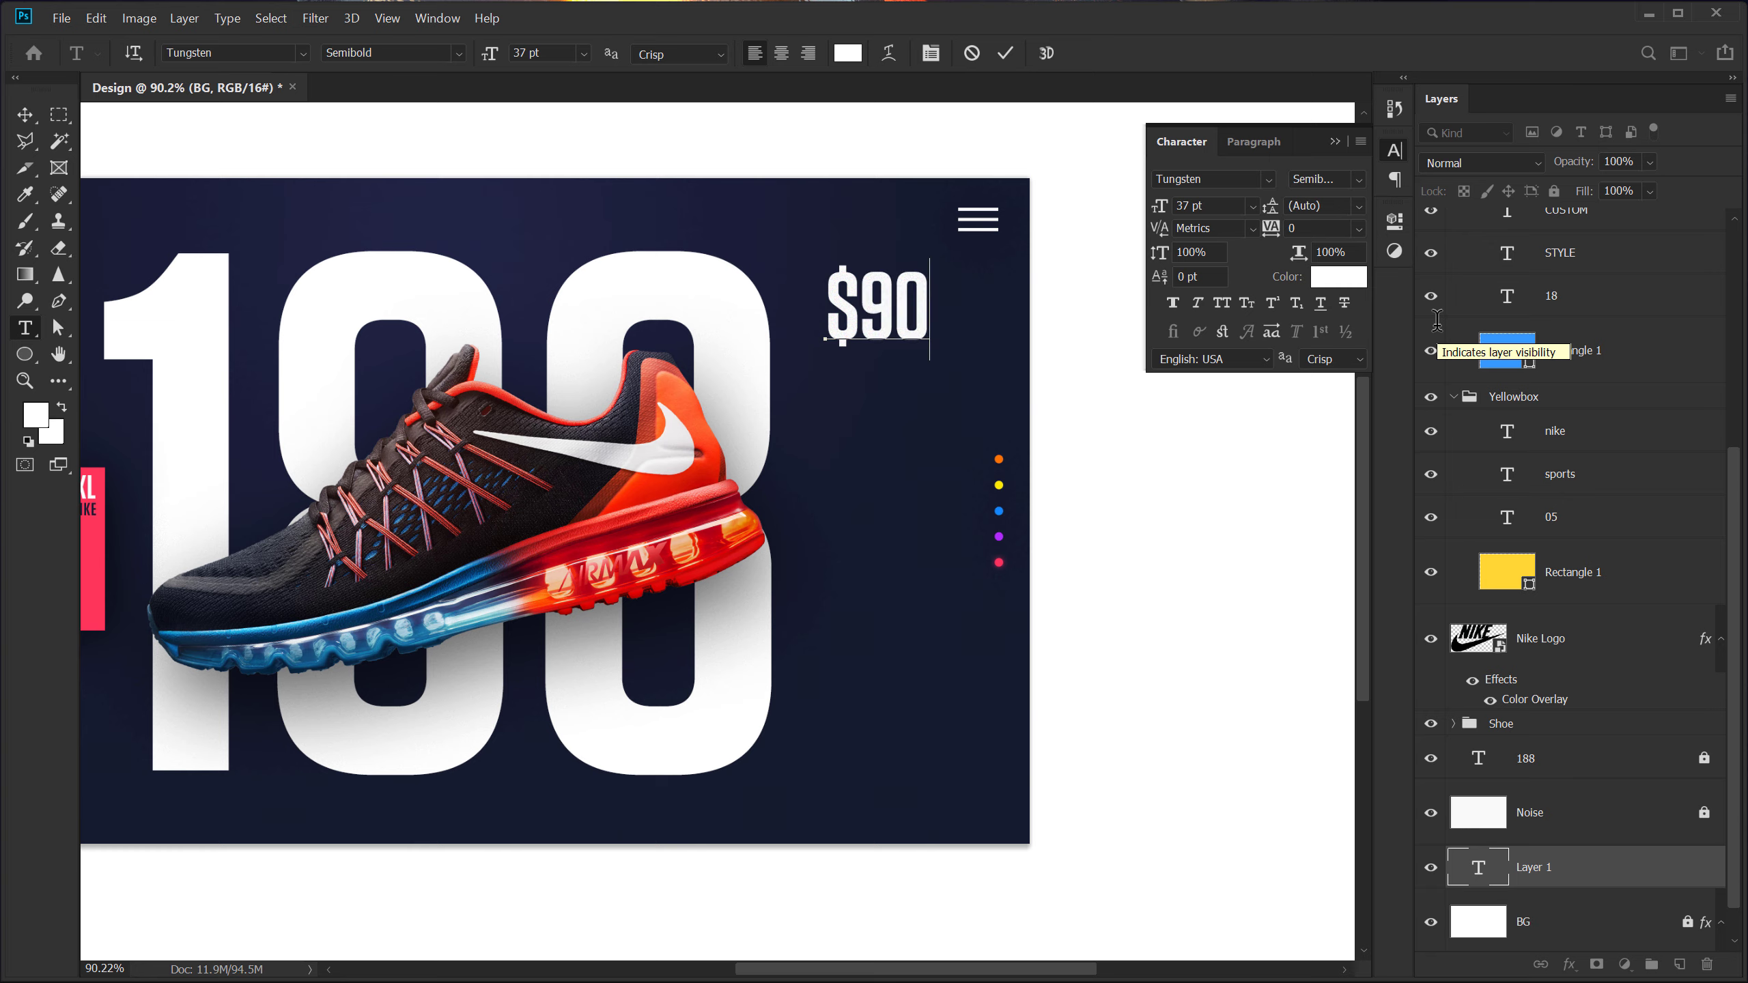
double_click(860, 293)
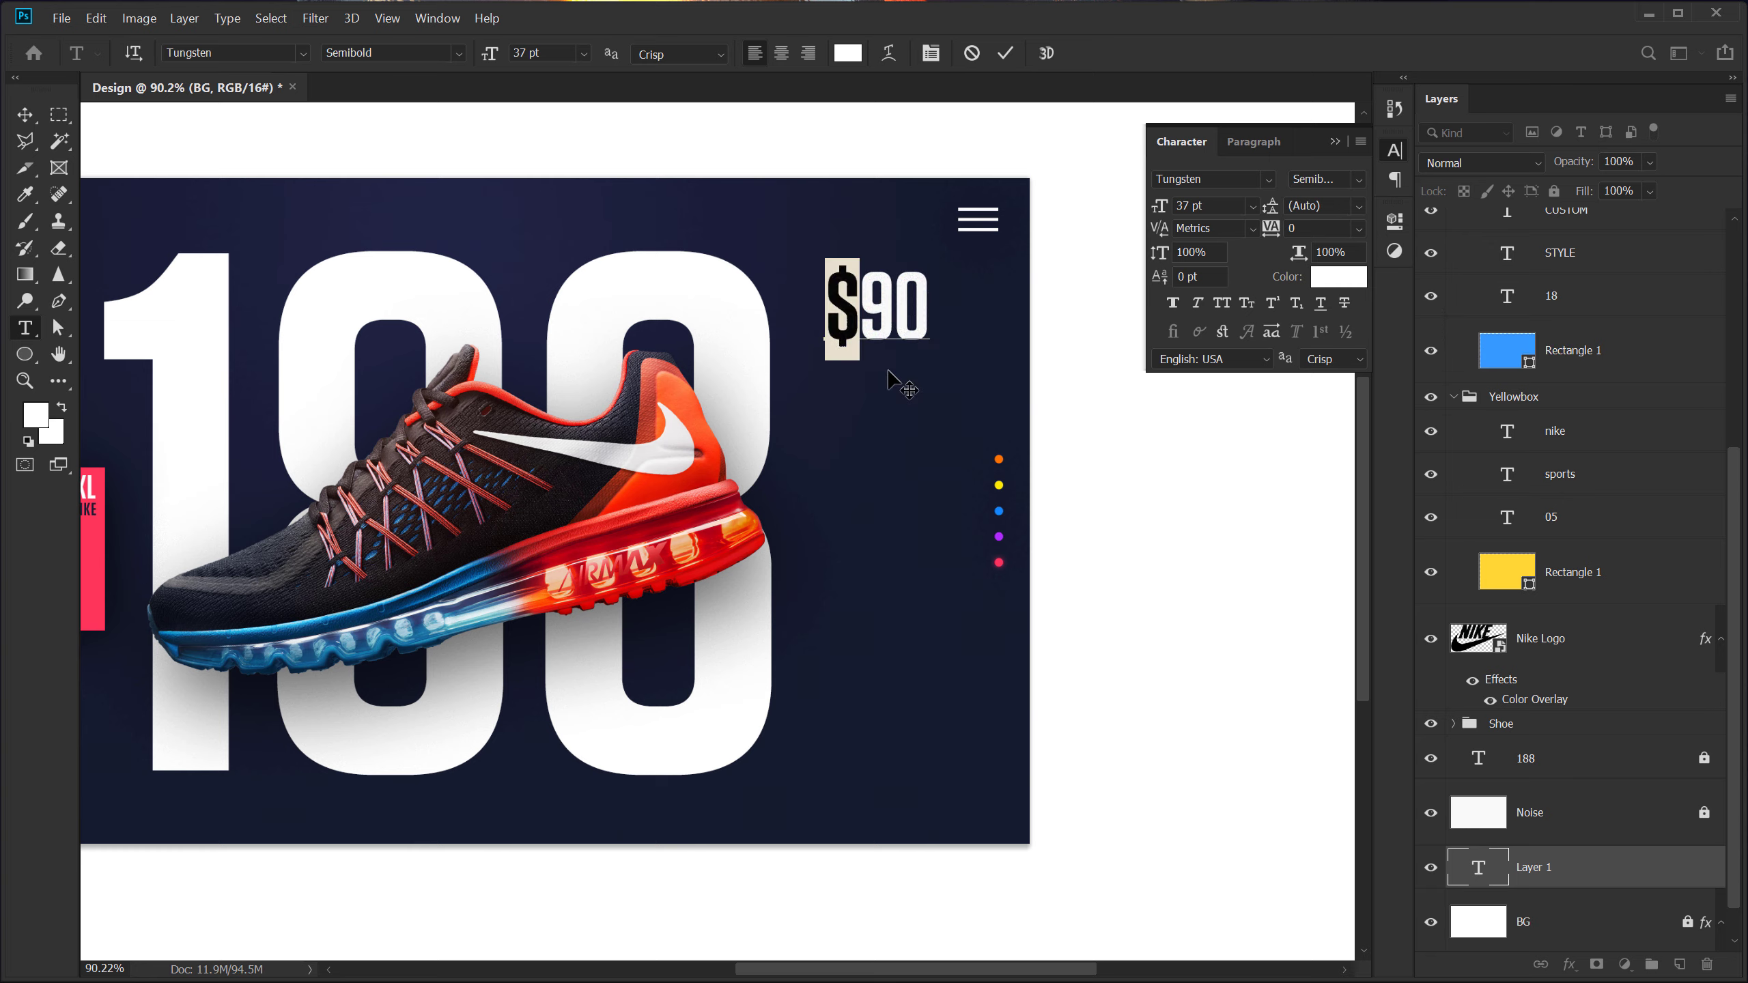
left_click(1273, 312)
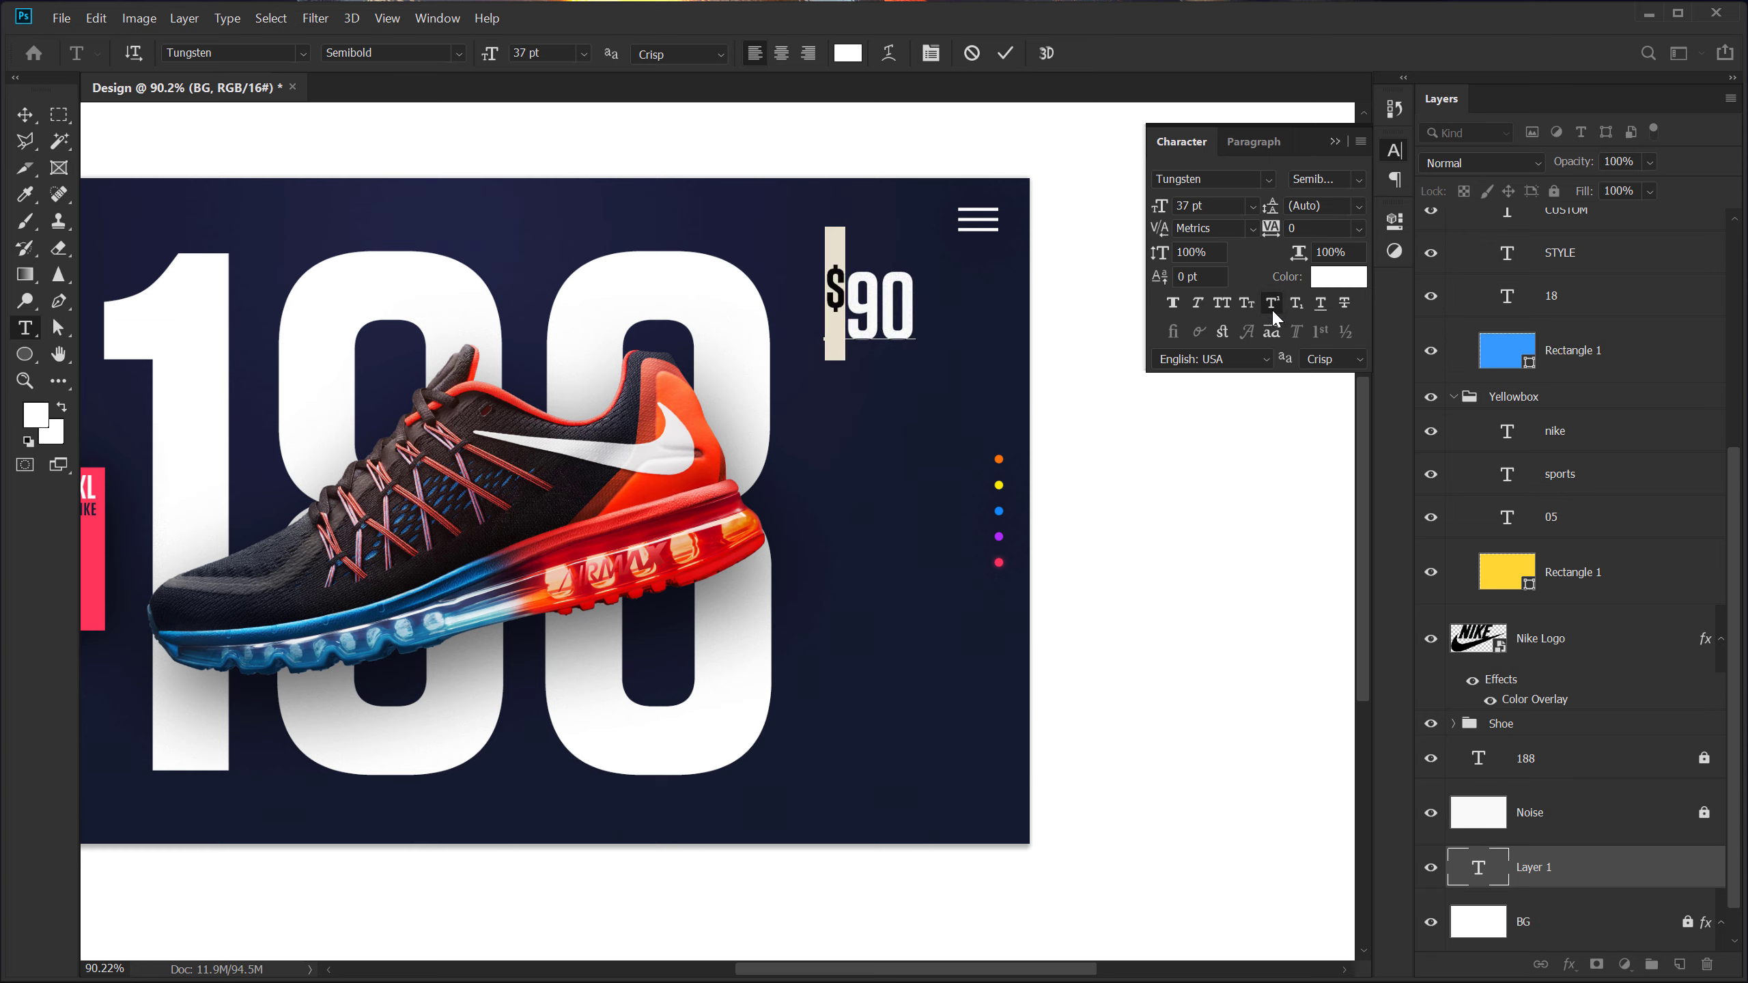
left_click(24, 115)
Enable Auto-Select and Show Transform Controls, then shrink $90 to about 57%
scroll(898, 320, "up", 3)
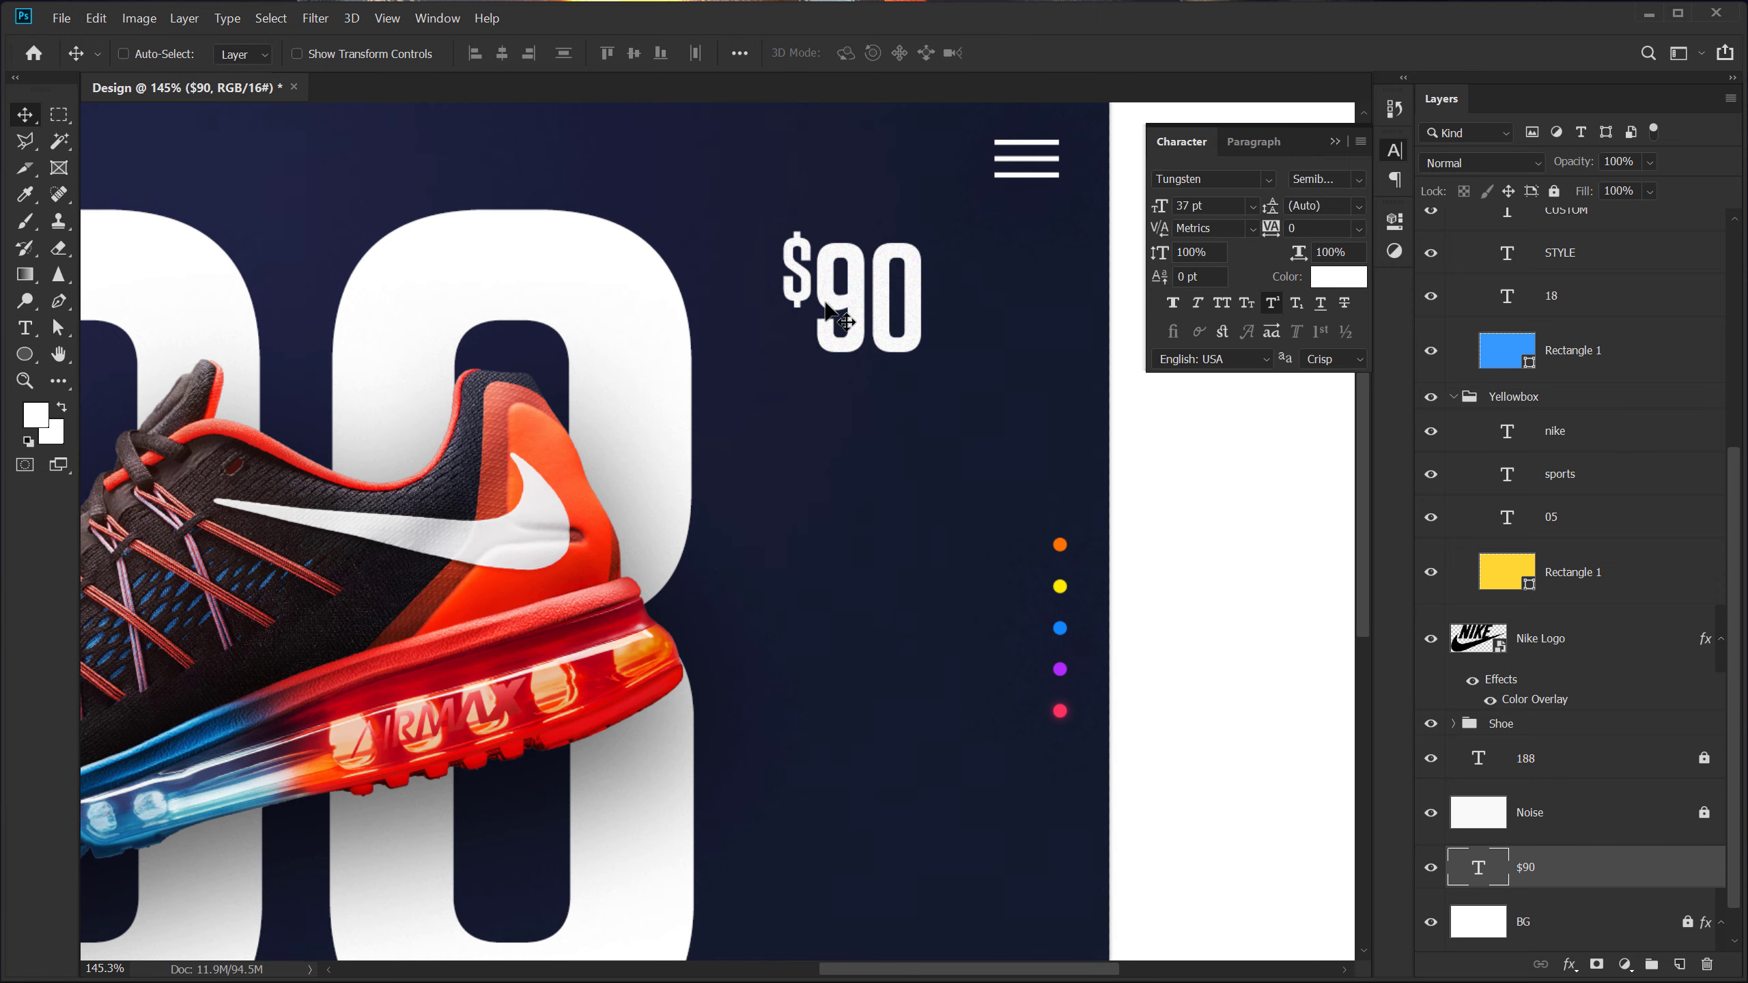
scroll(1570, 263, "up", 6)
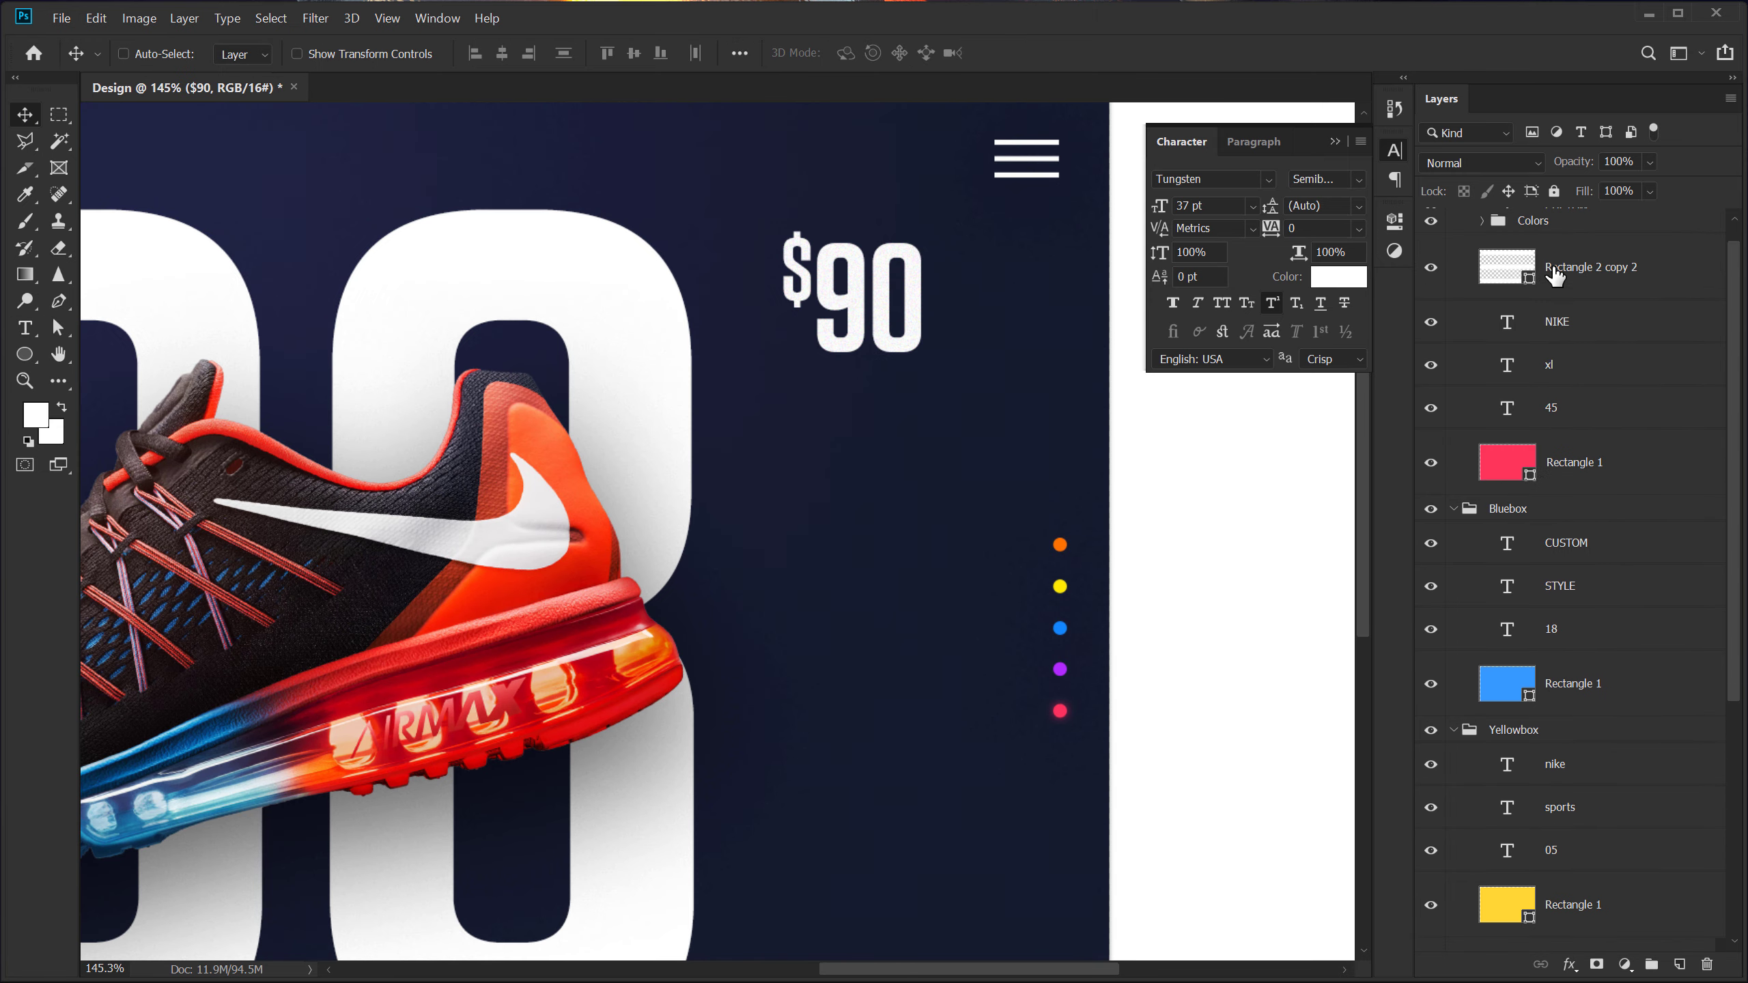
left_click(143, 59)
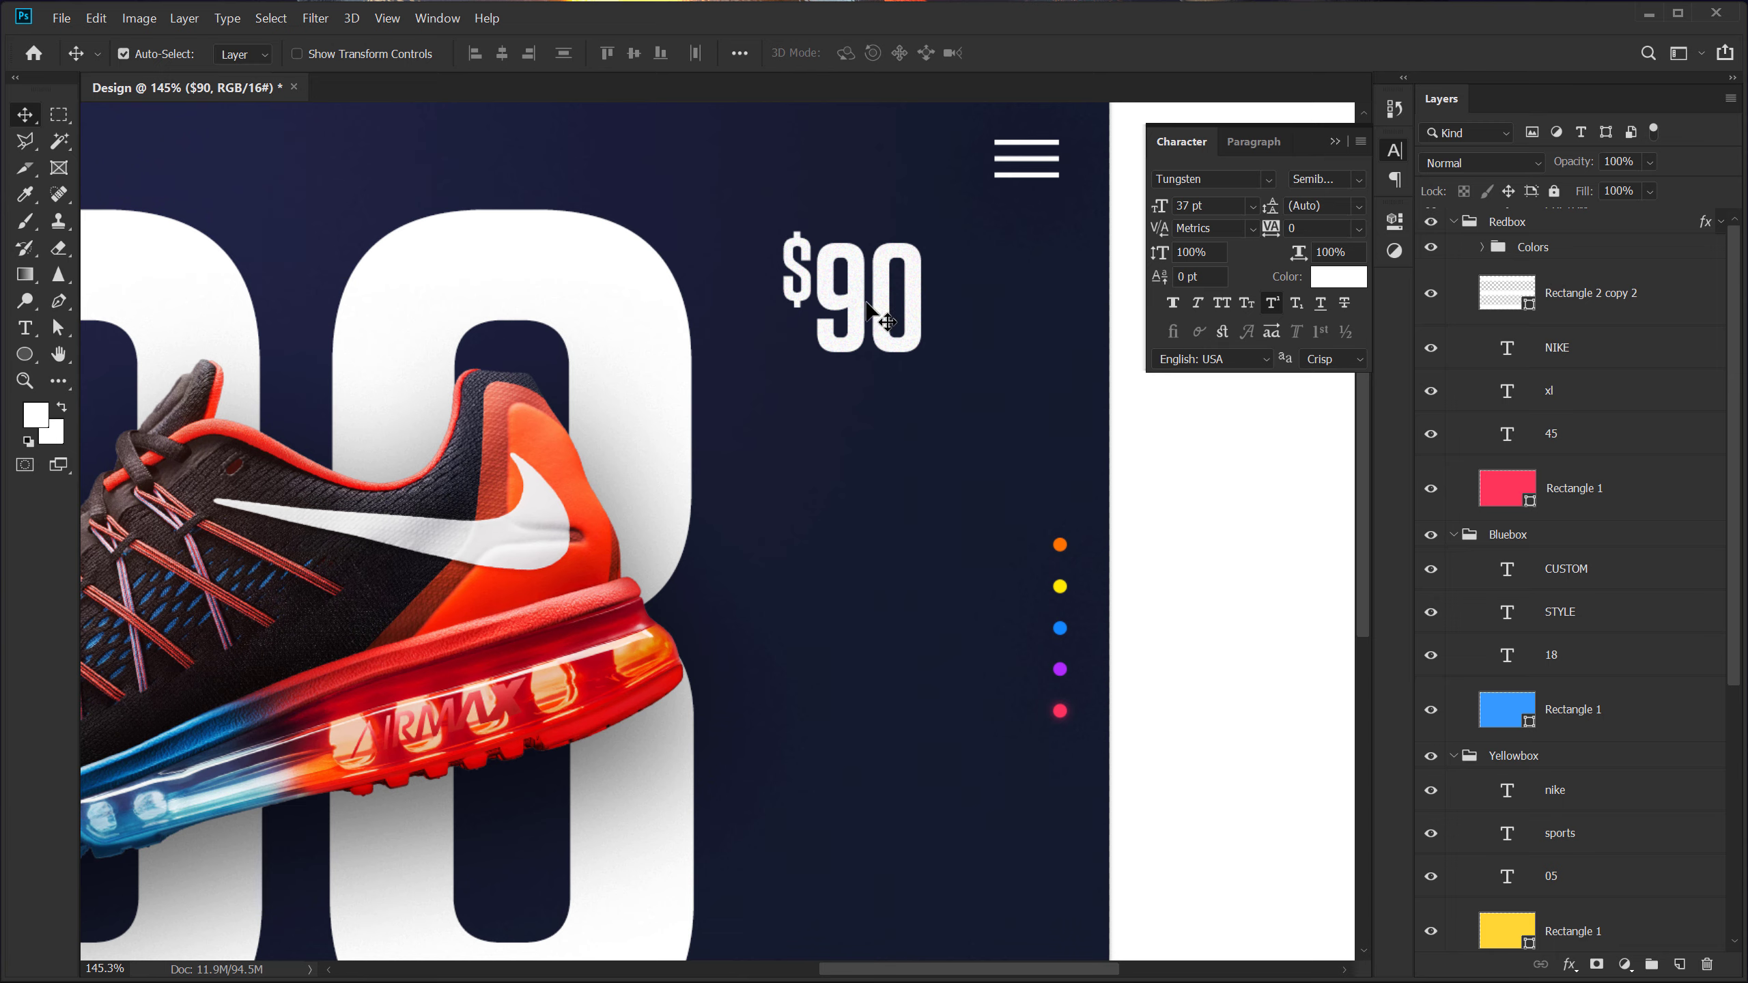
left_click(323, 54)
left_click_drag(920, 351, 878, 358)
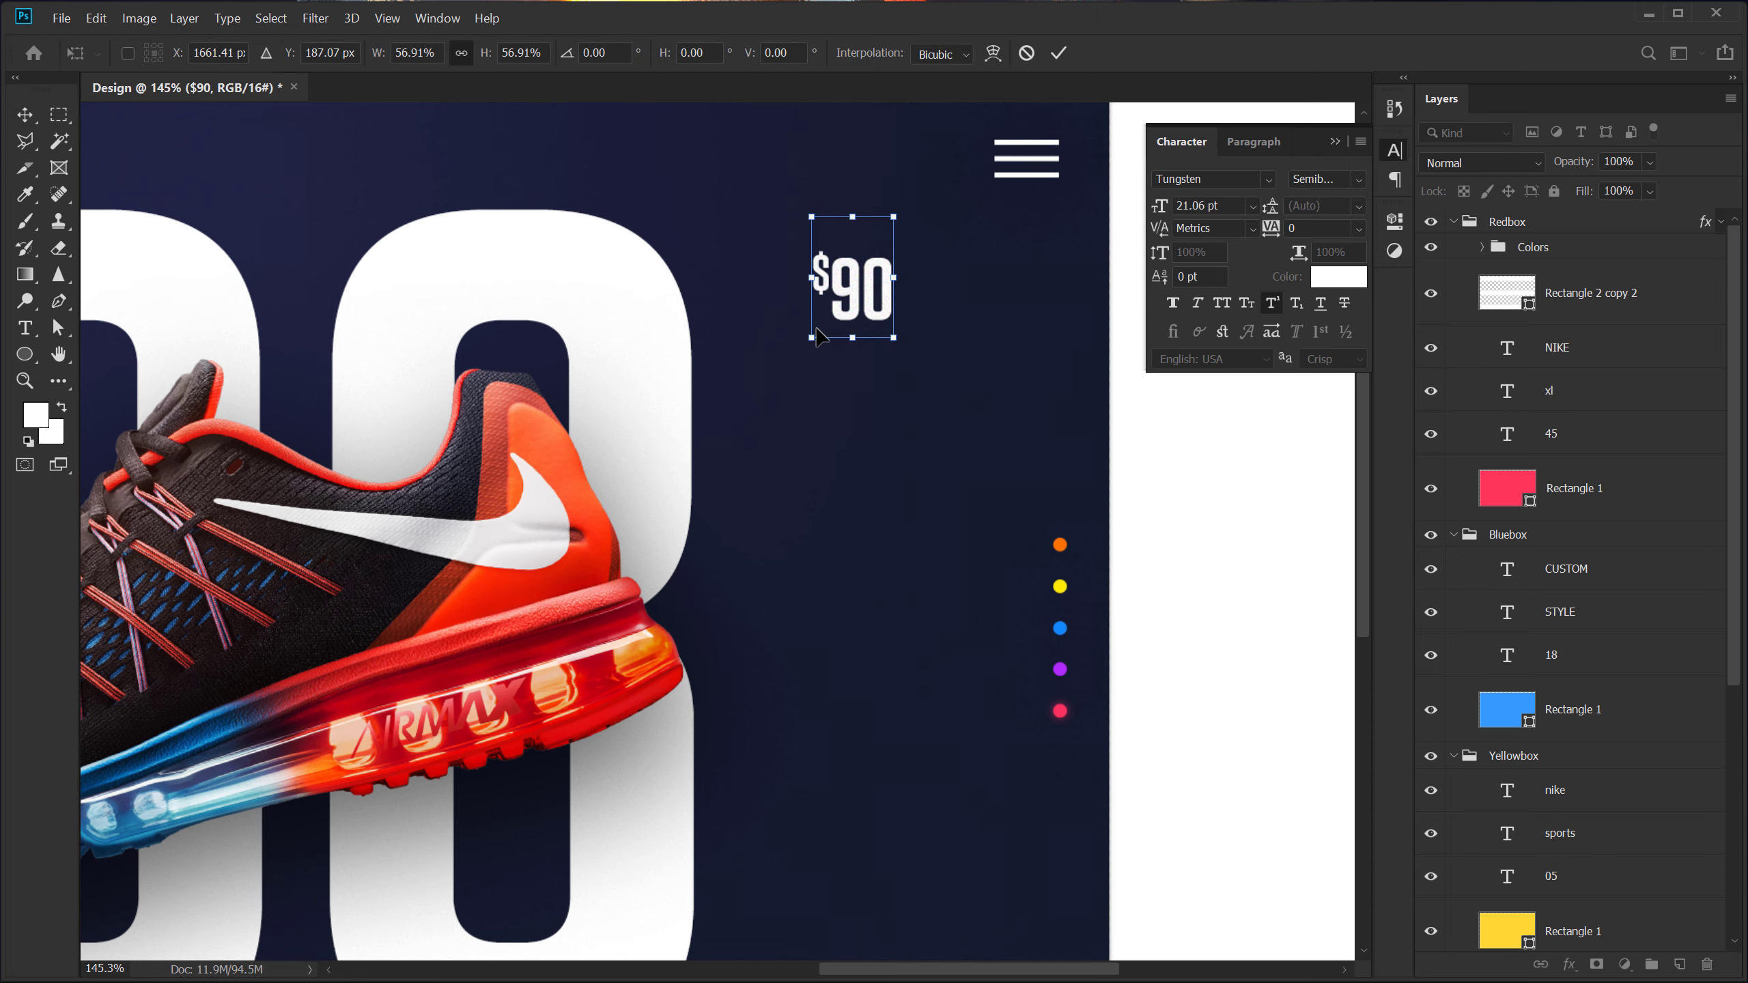
key("Return")
Nudge the $90 price into place near the menu icon
scroll(812, 400, "down", 4)
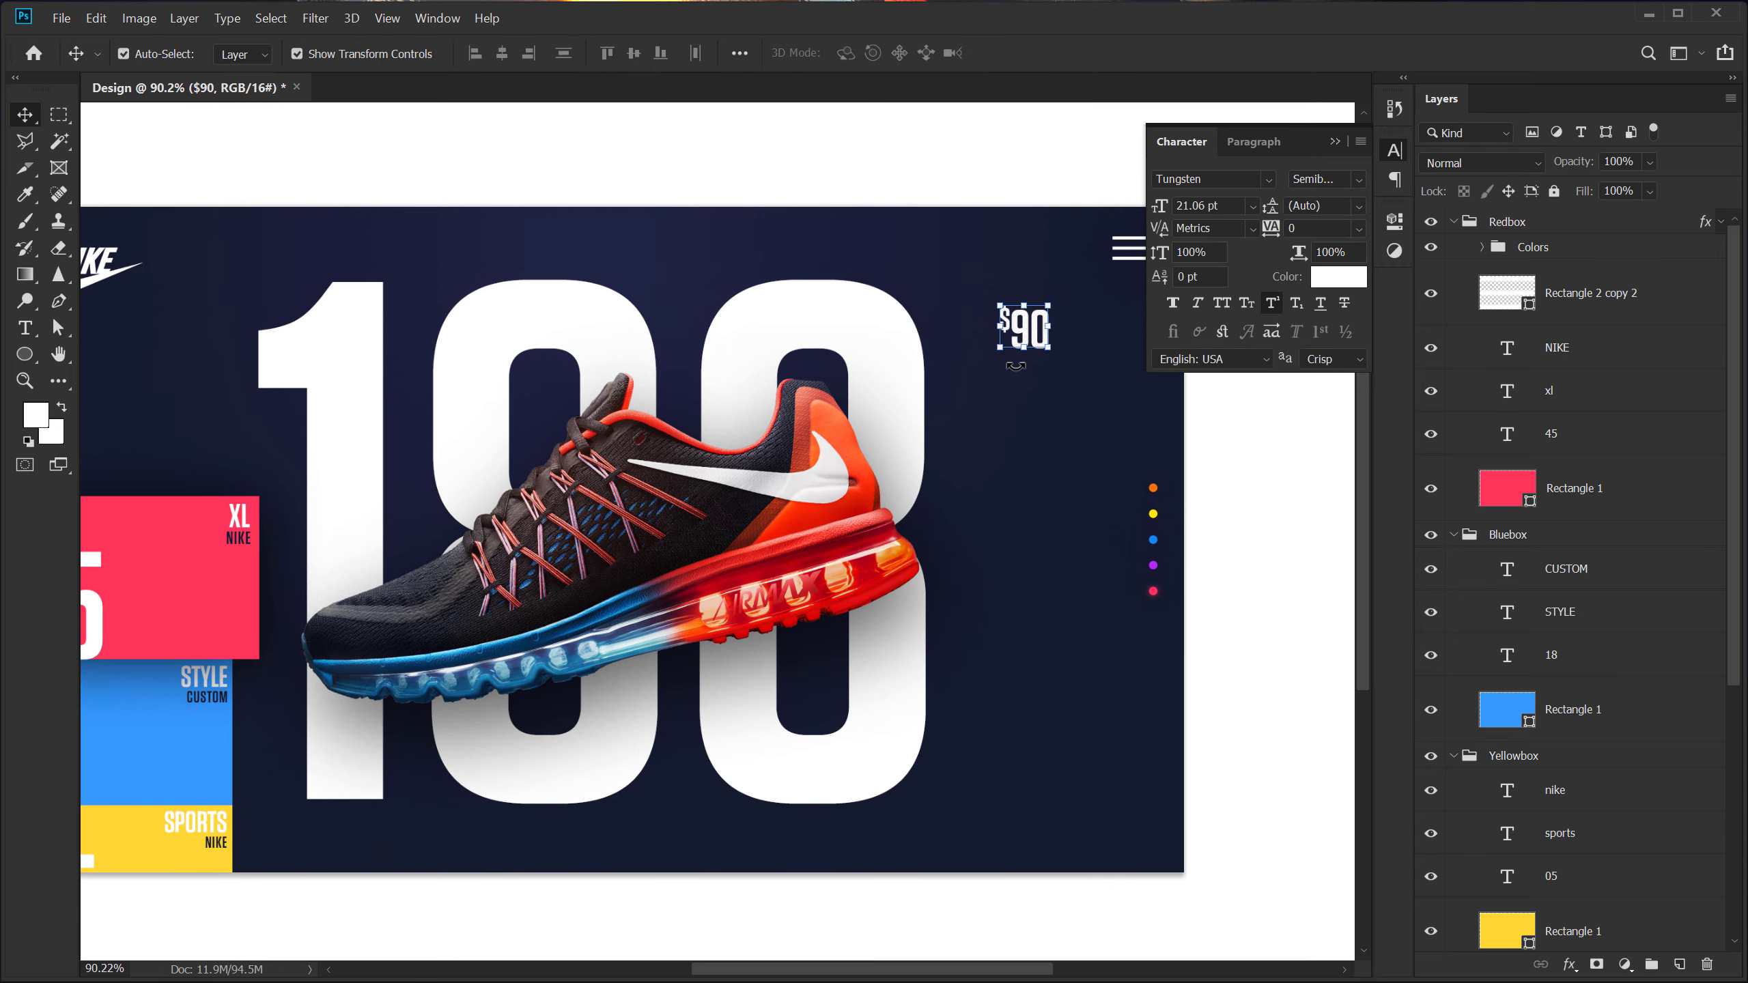
scroll(1063, 336, "up", 3)
left_click_drag(973, 433, 780, 462)
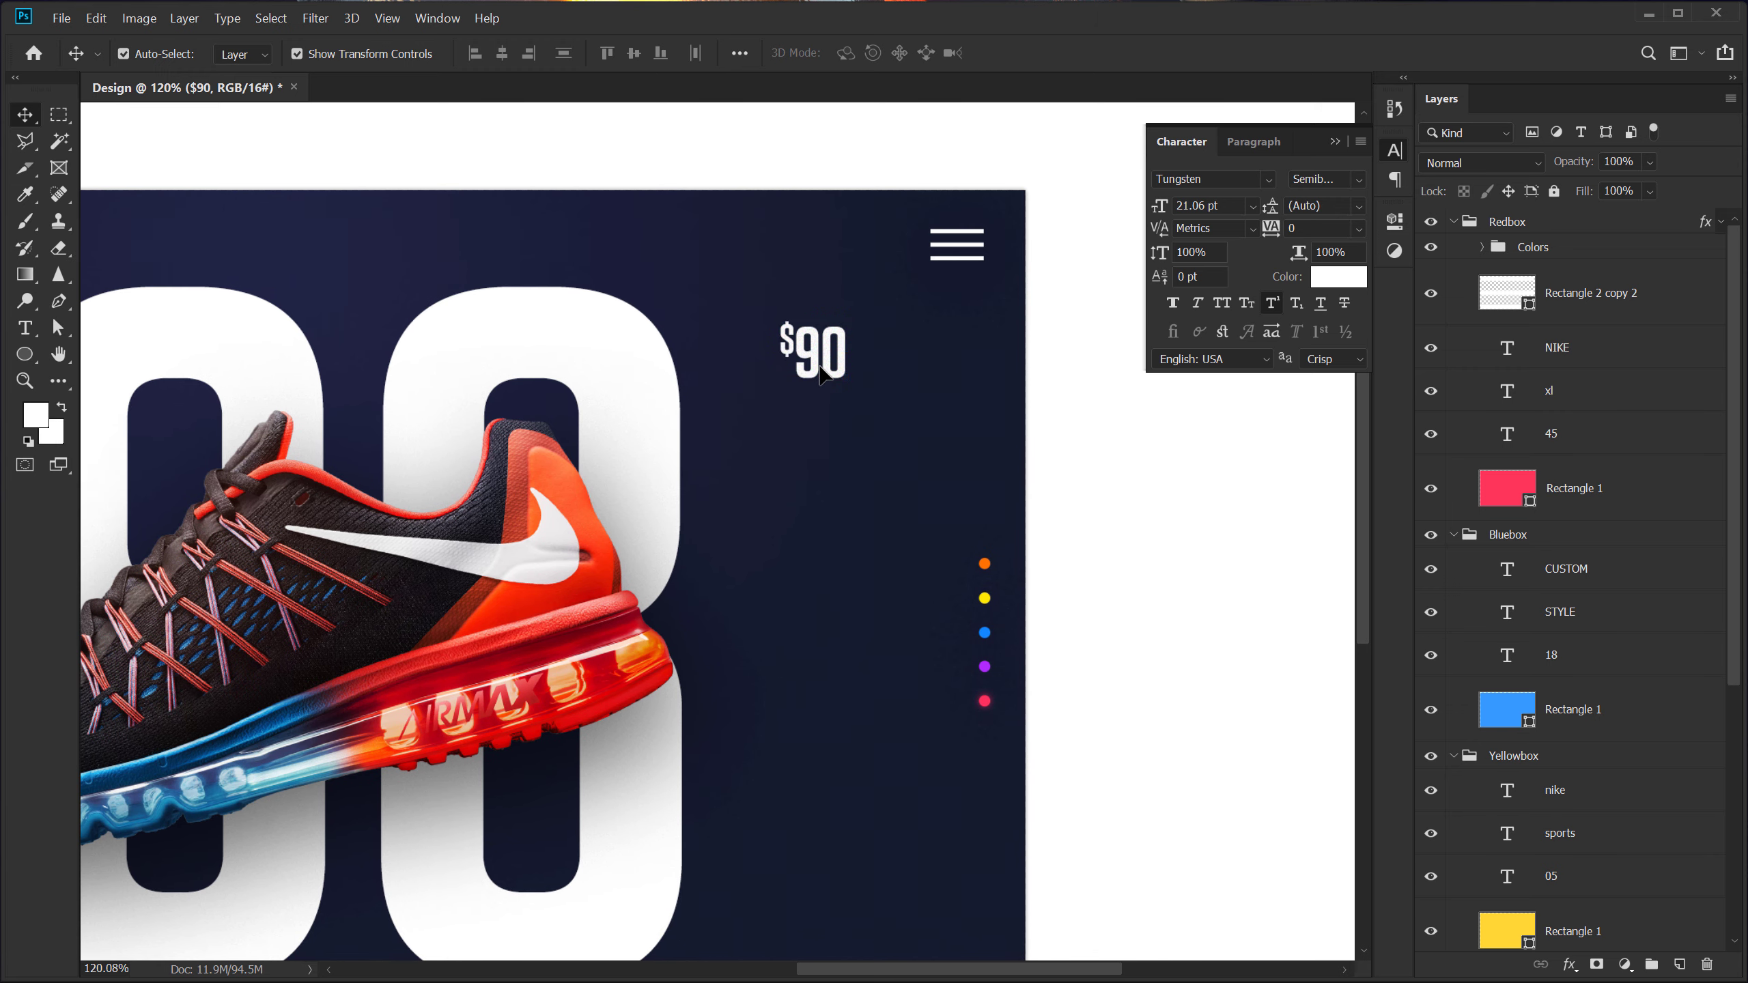
left_click_drag(815, 363, 831, 379)
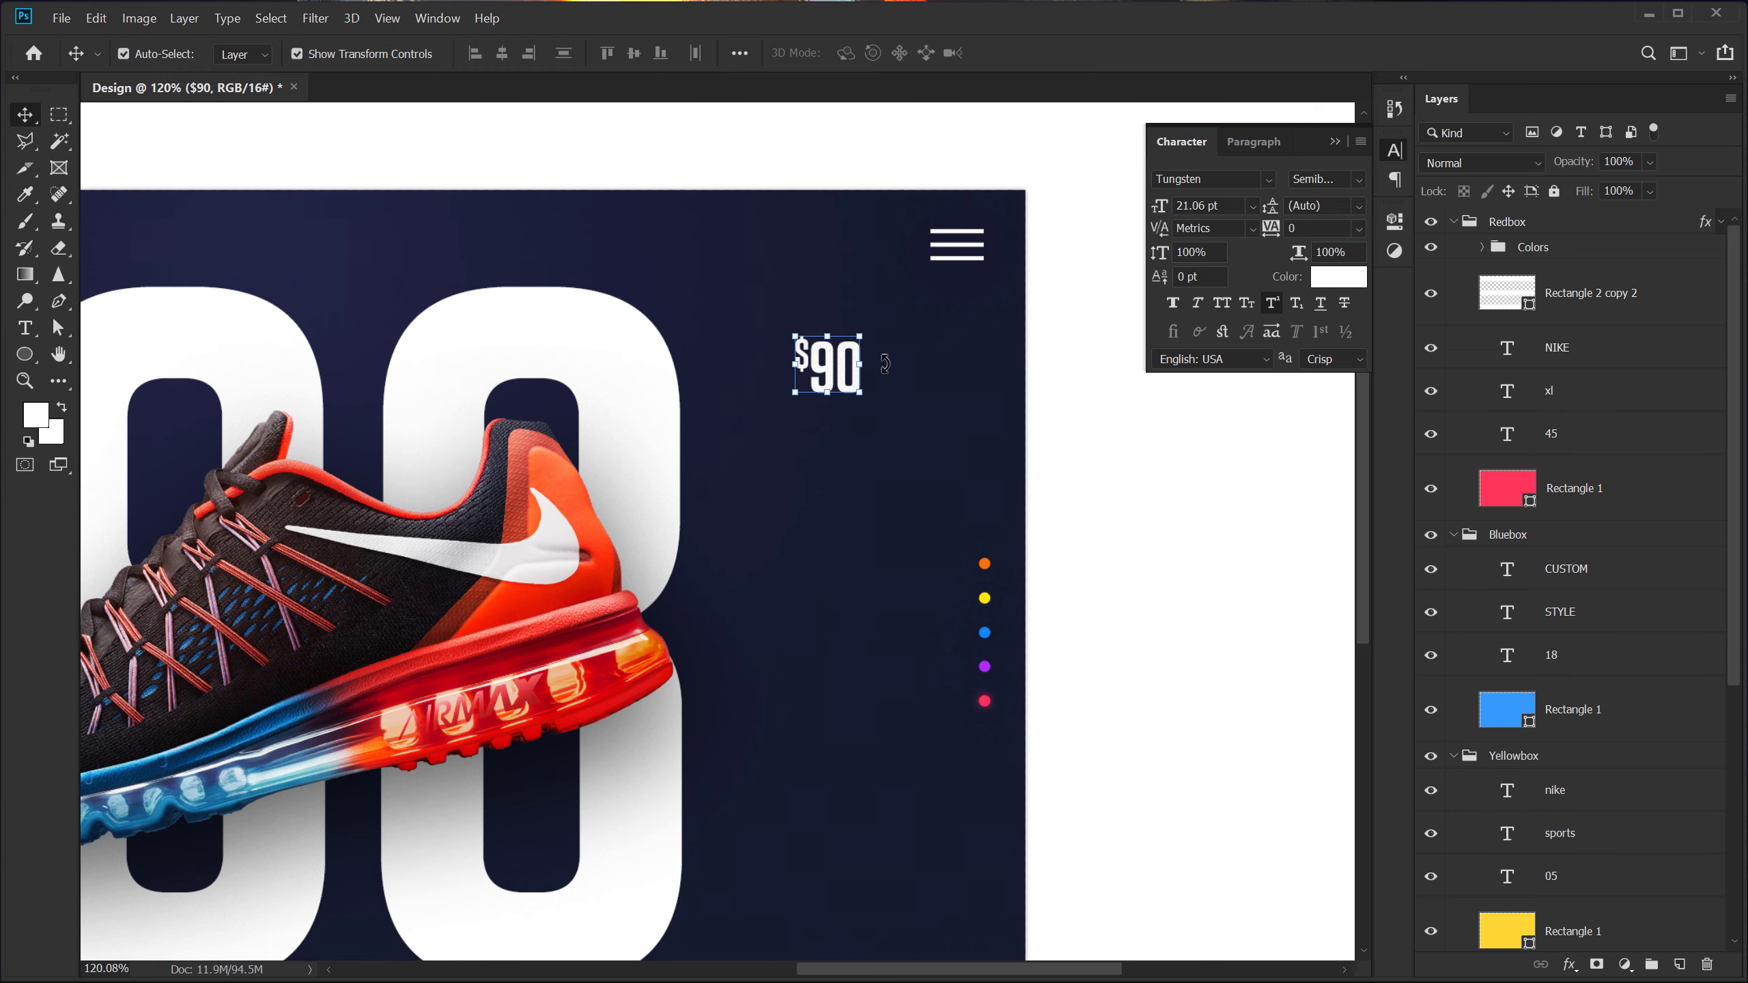
left_click(1238, 208)
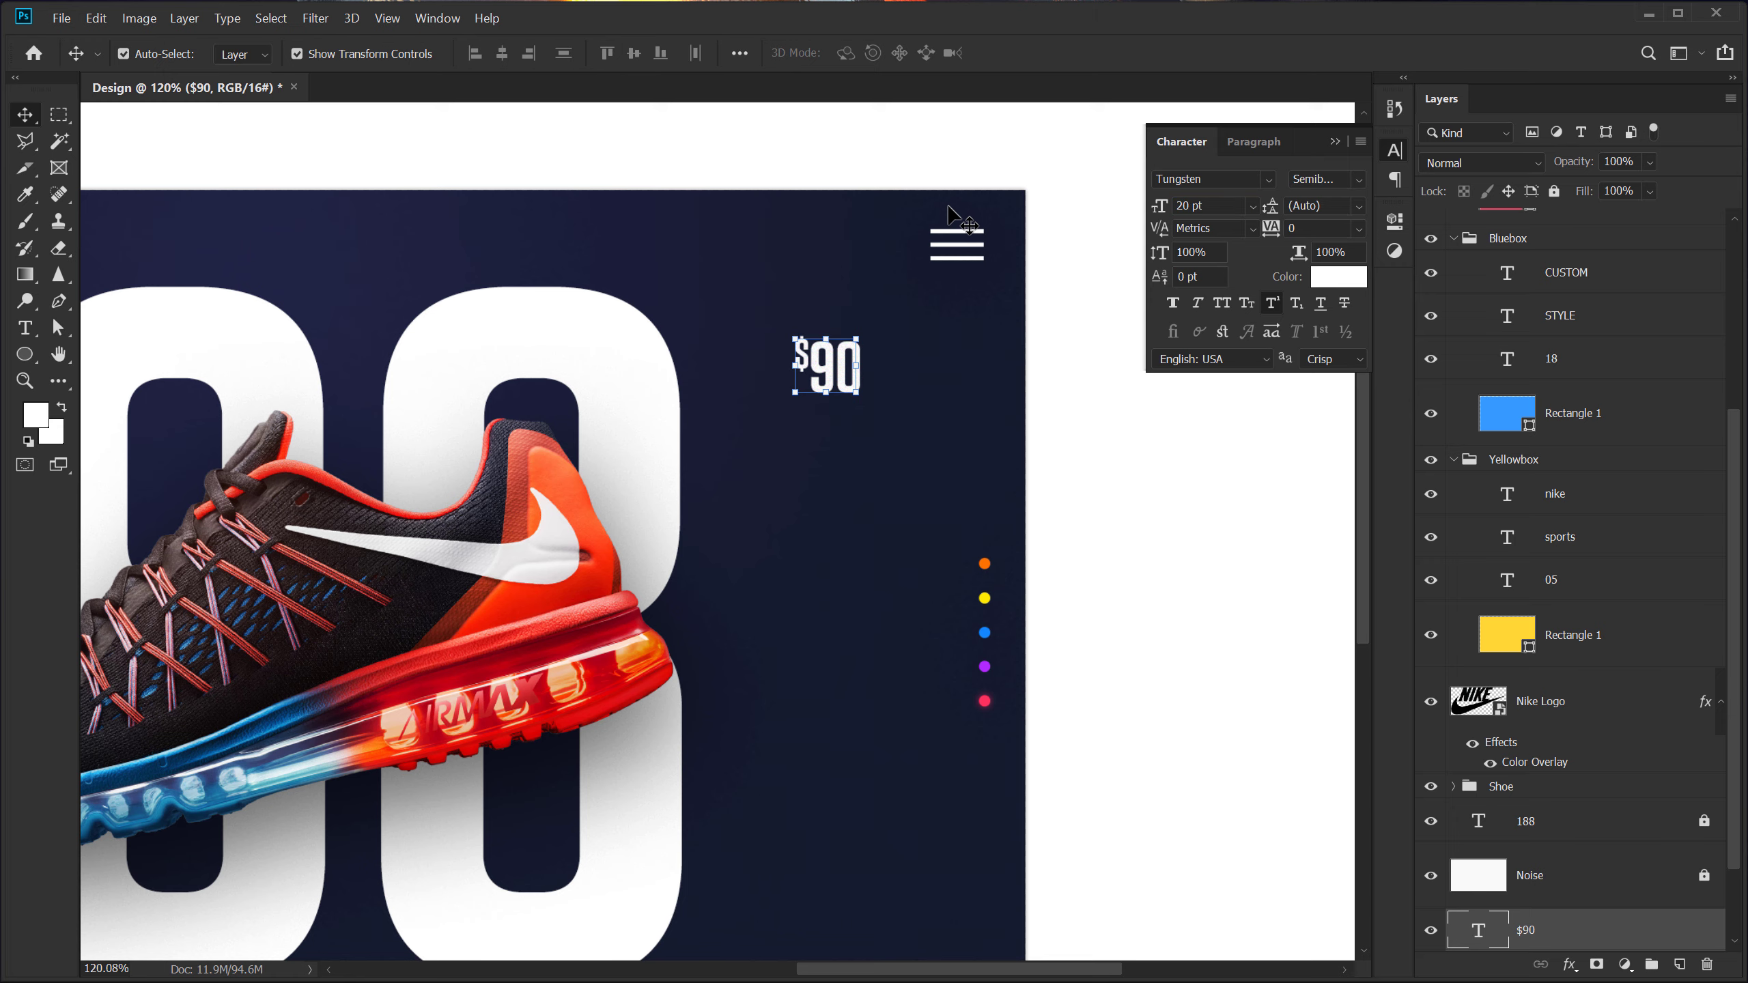
Collapse the Bluebox, Yellowbox and Redbox groups in the Layers panel
left_click(1169, 511)
scroll(781, 375, "up", 2)
scroll(872, 412, "up", 1)
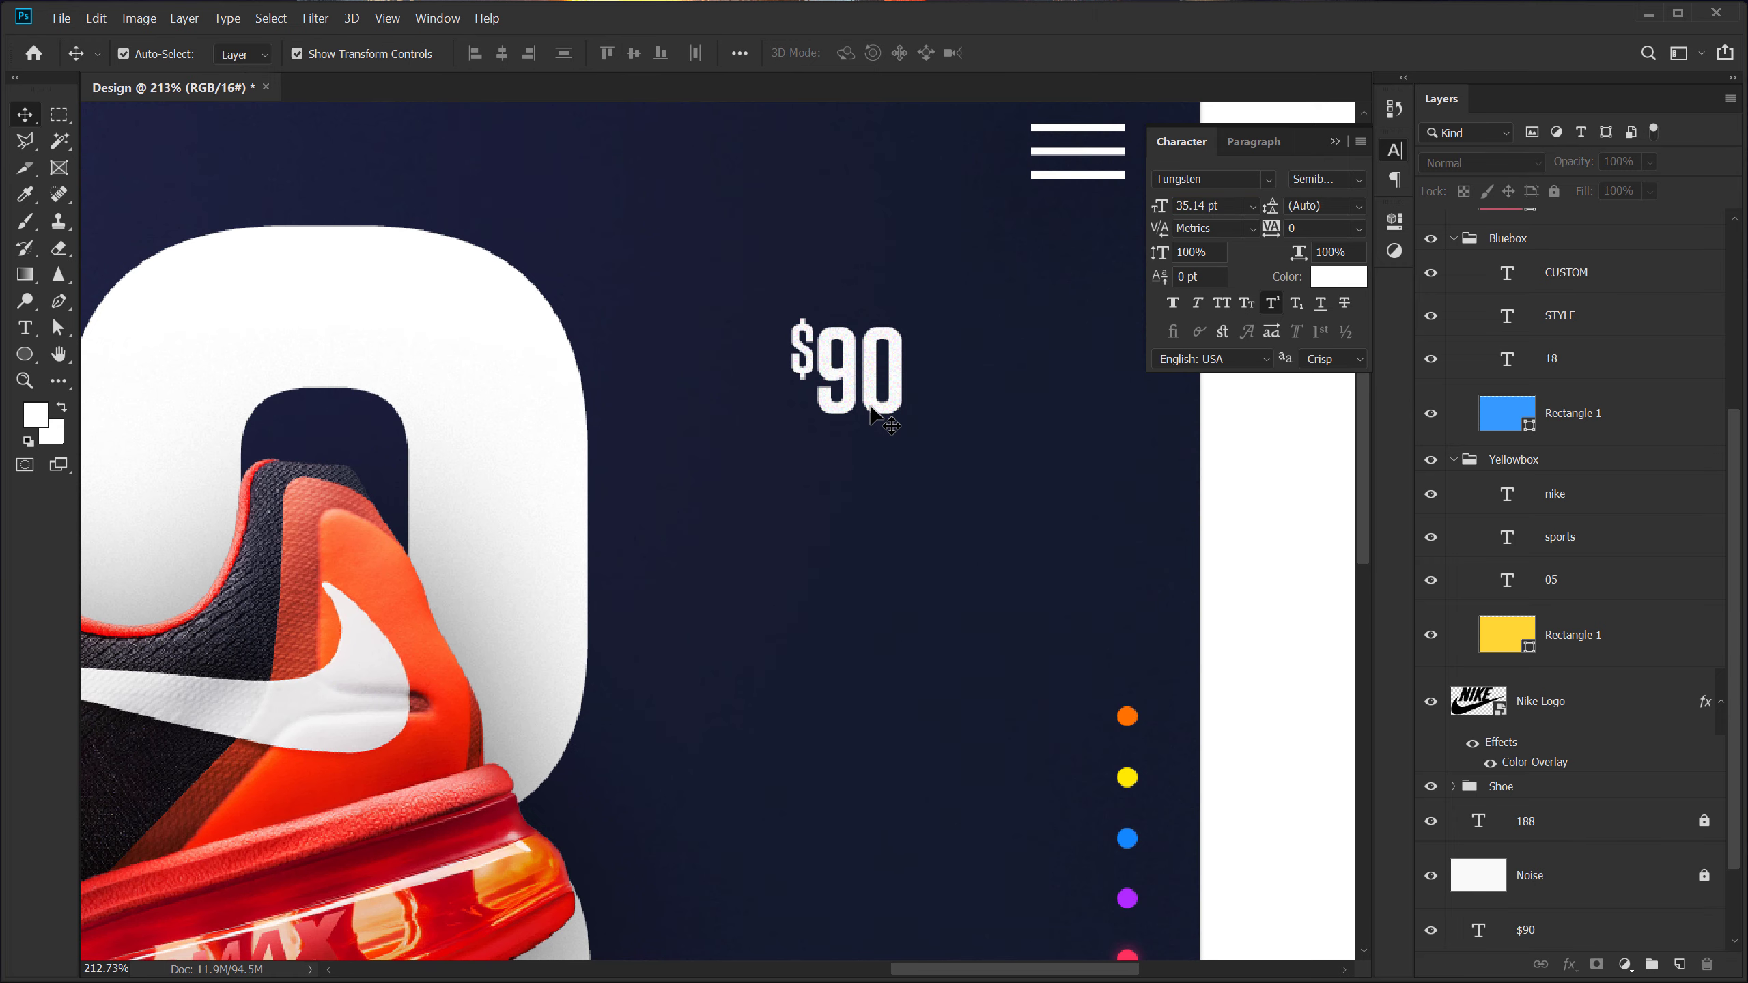
left_click(1501, 242)
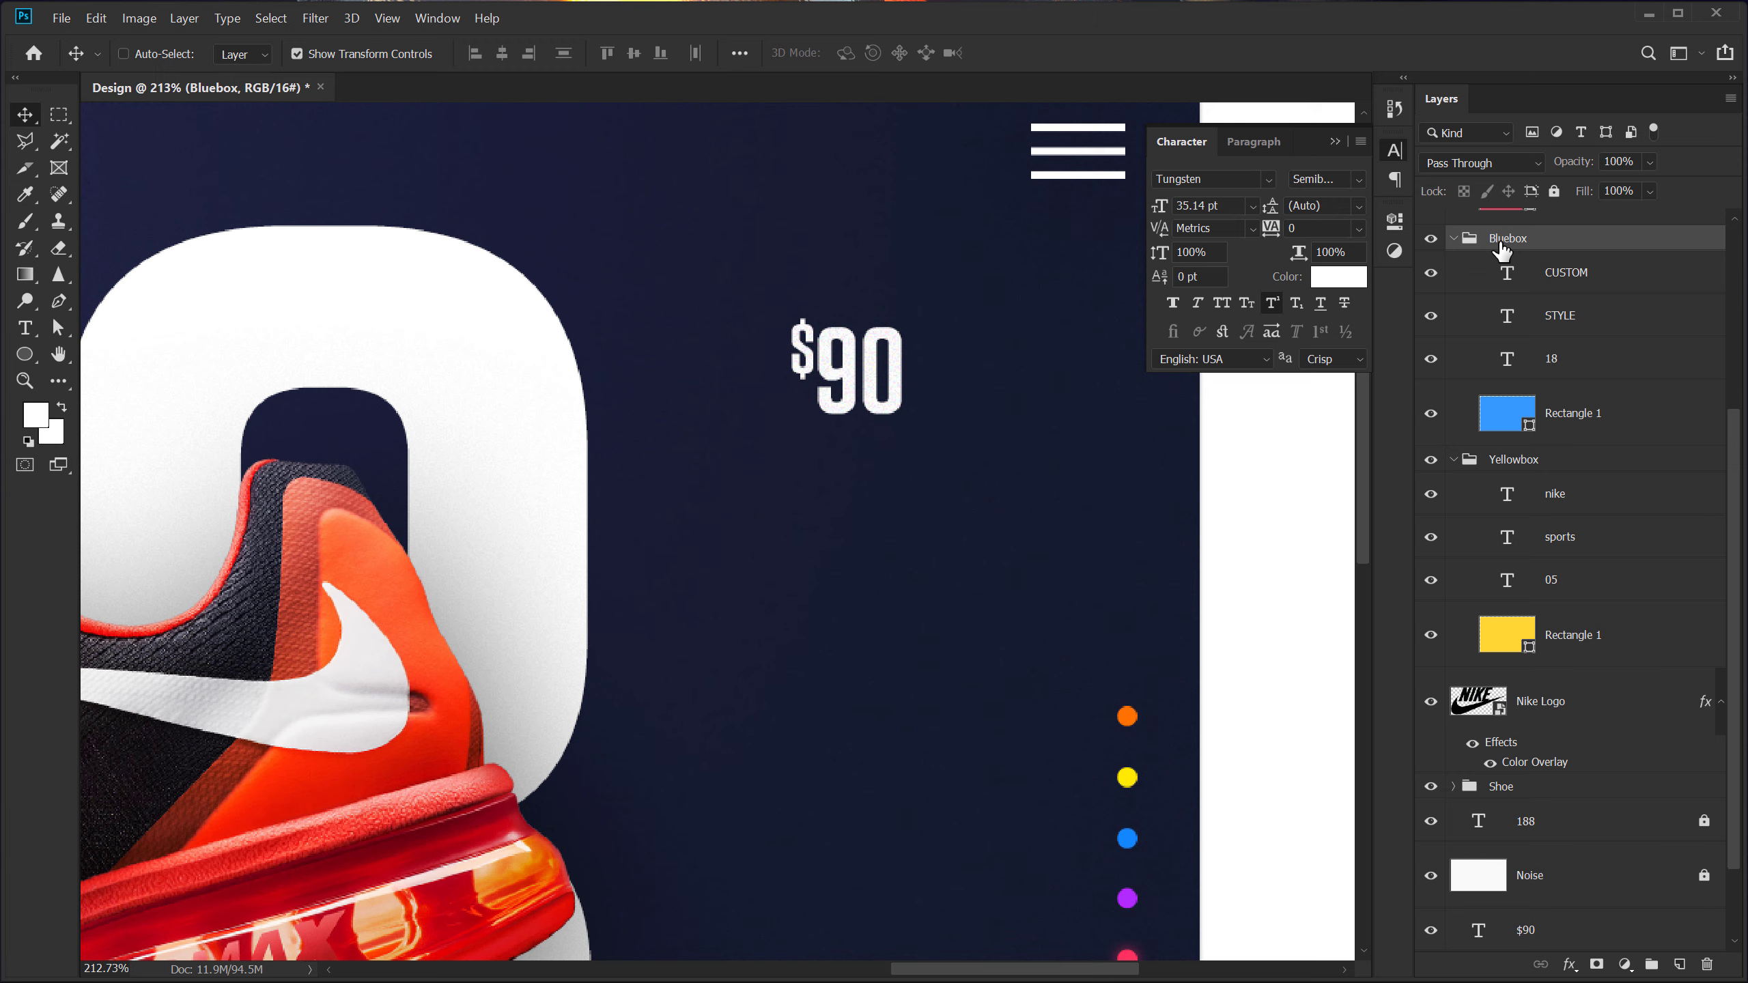
left_click(1454, 238)
left_click(1453, 354)
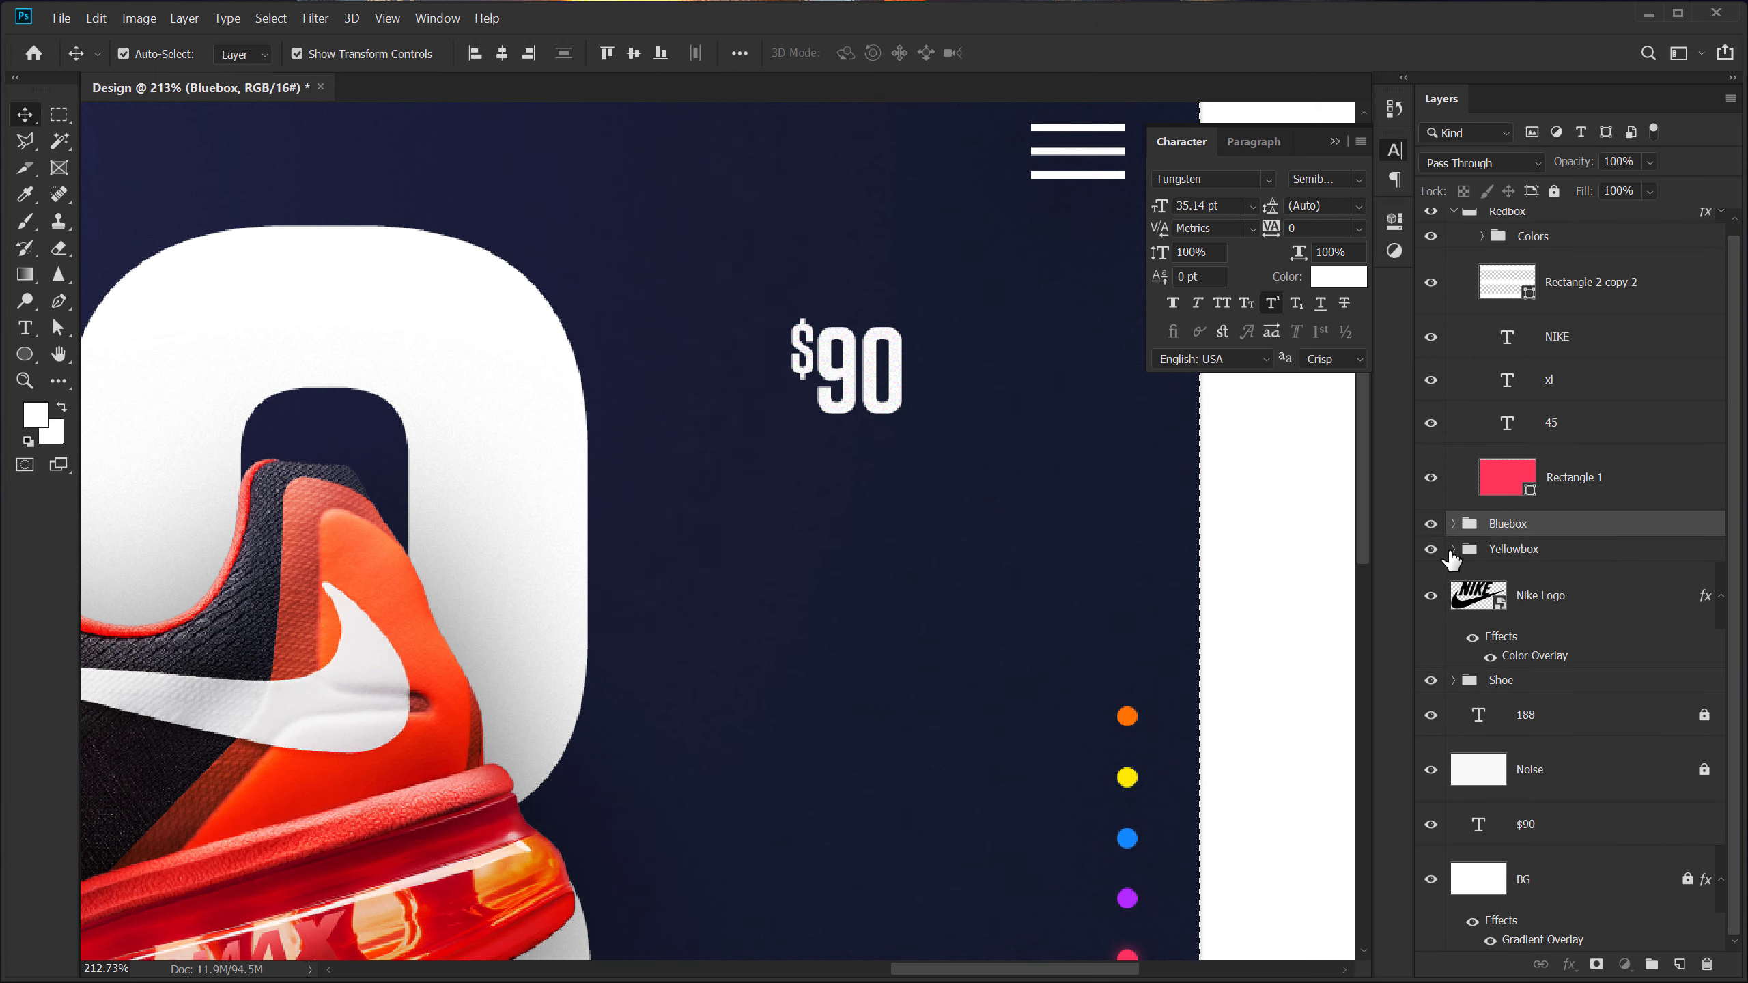
left_click(1451, 553)
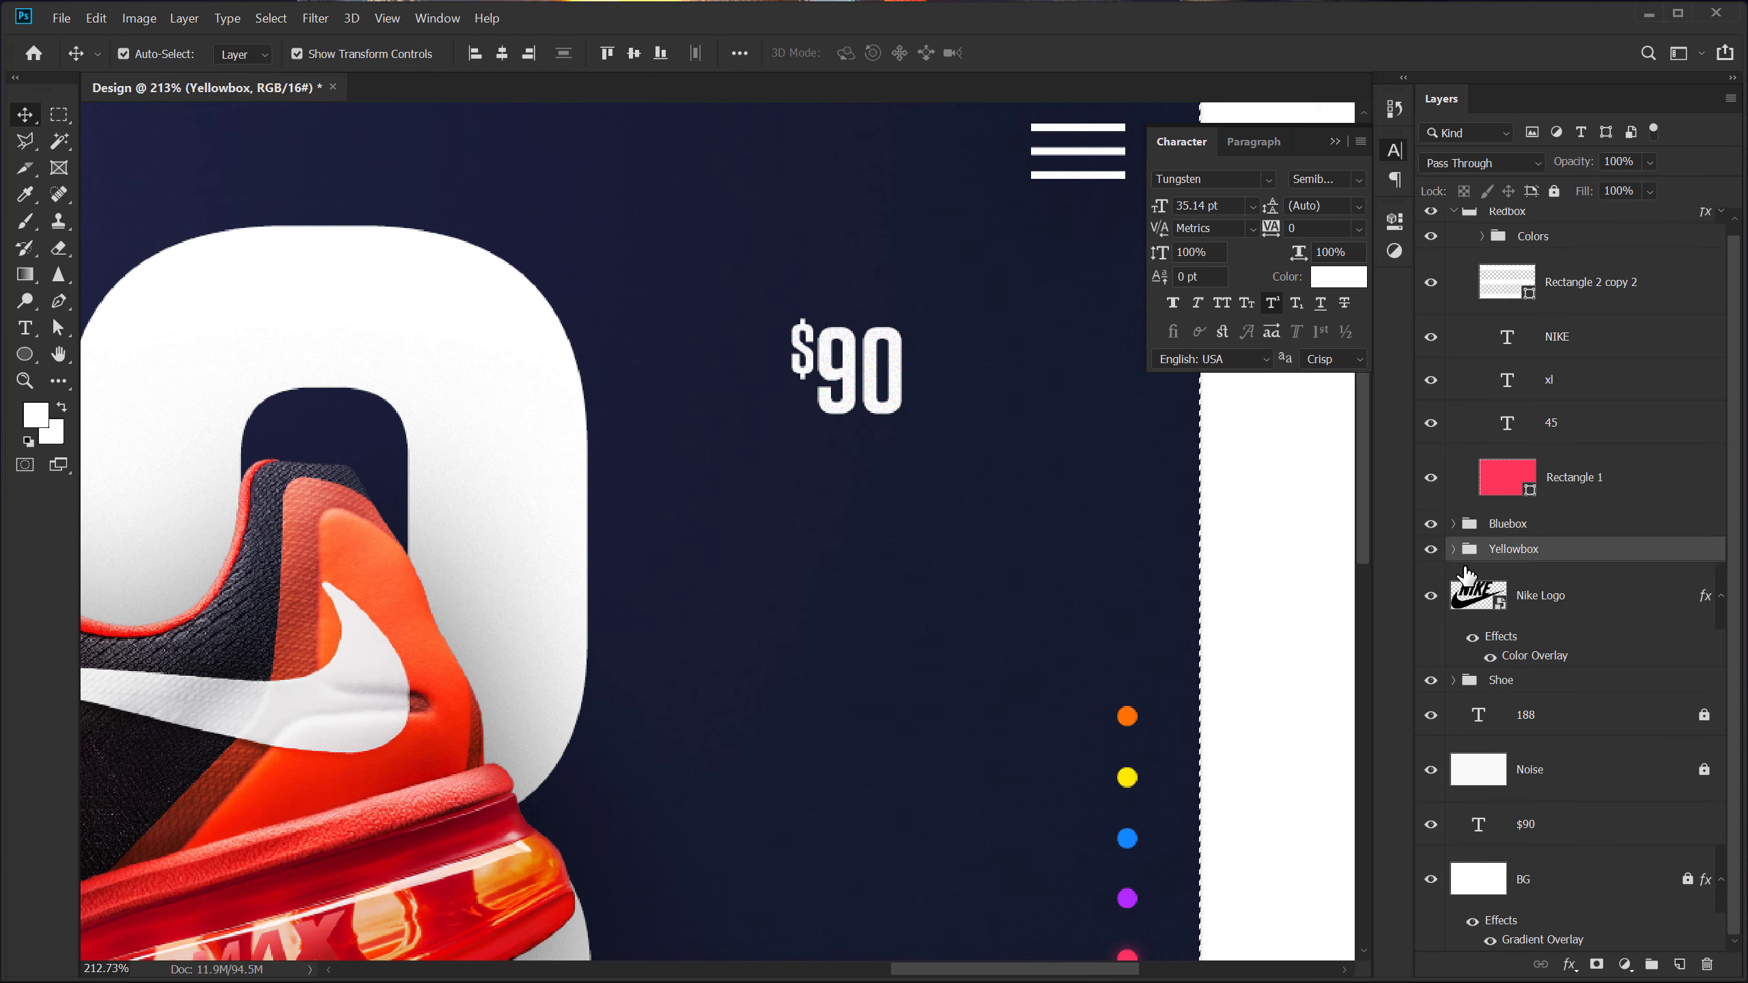
left_click(1454, 221)
left_click(1626, 907)
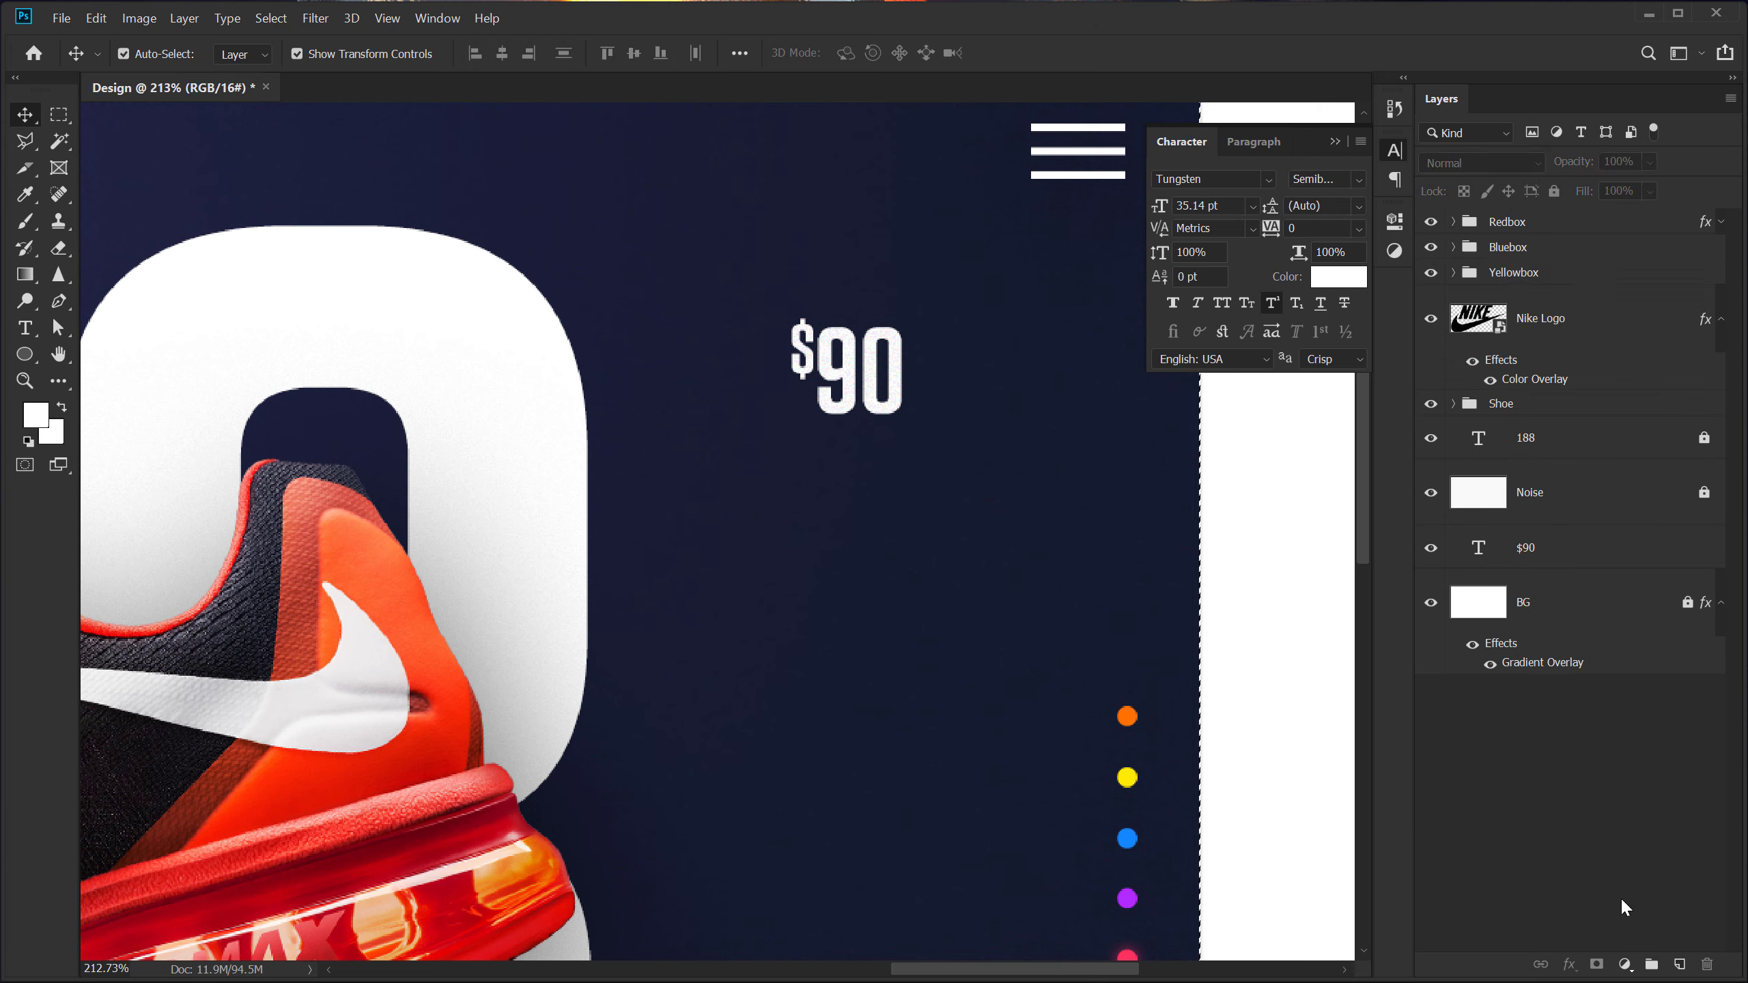
Add a new empty layer named 'Highlight'
left_click(1679, 965)
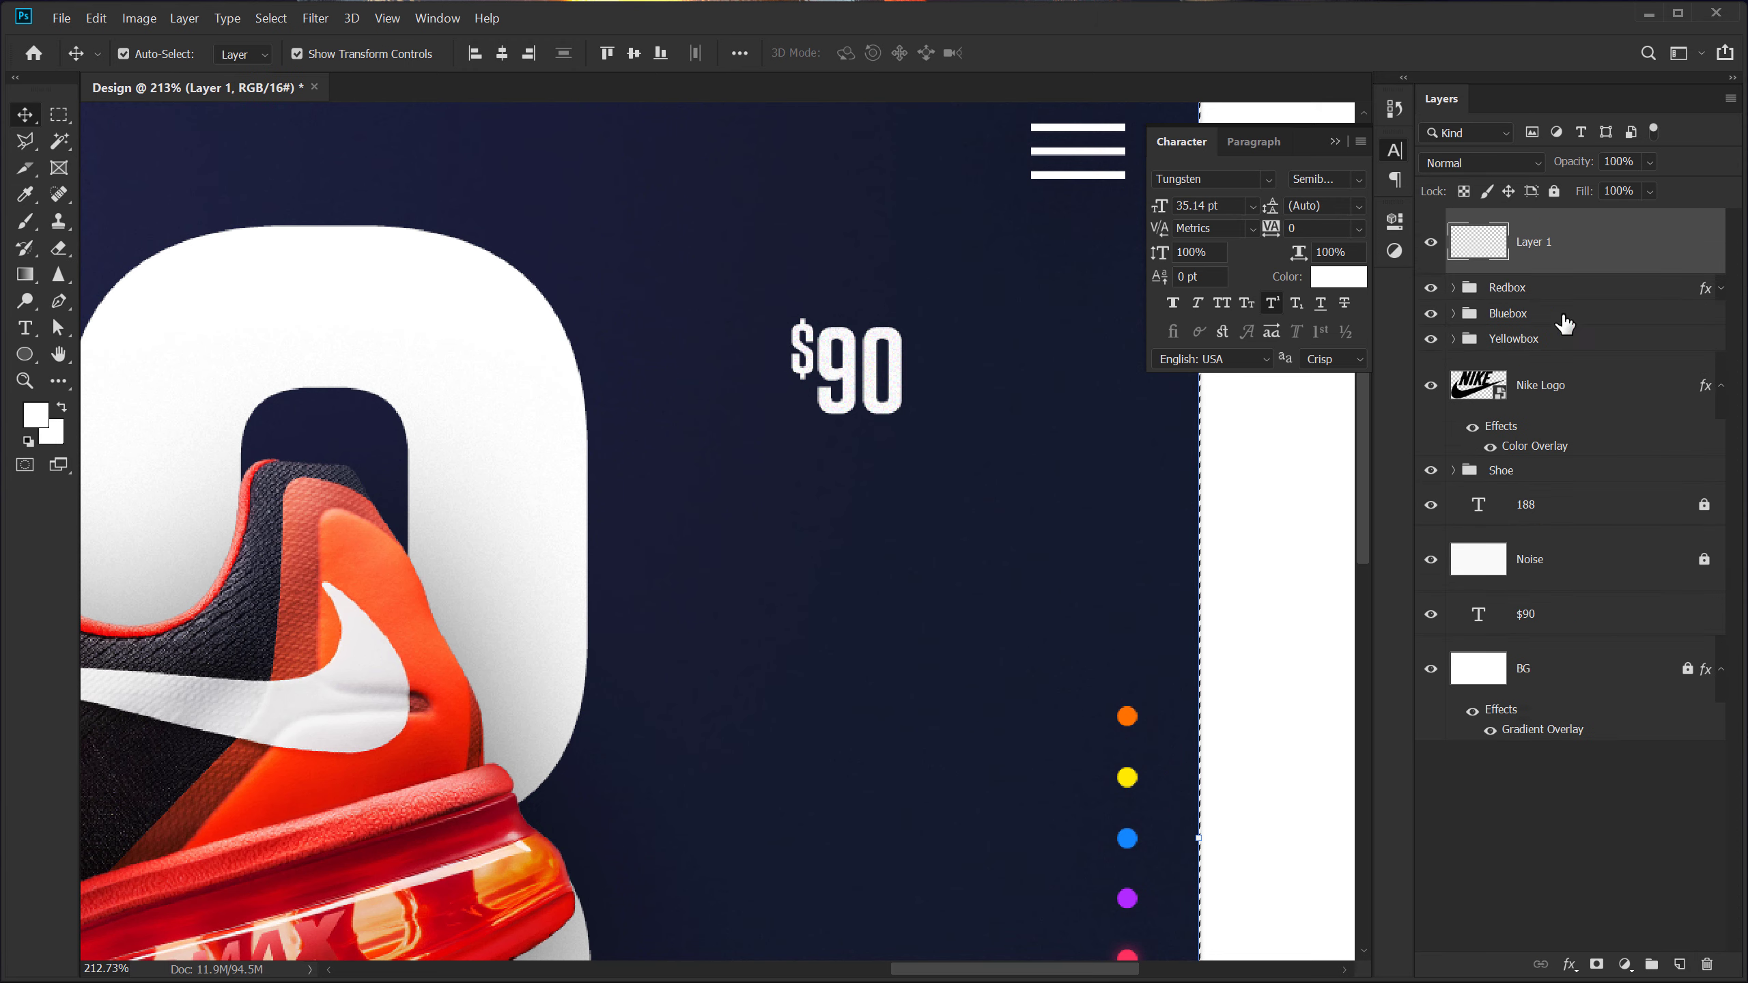
double_click(1520, 242)
type("Highlight")
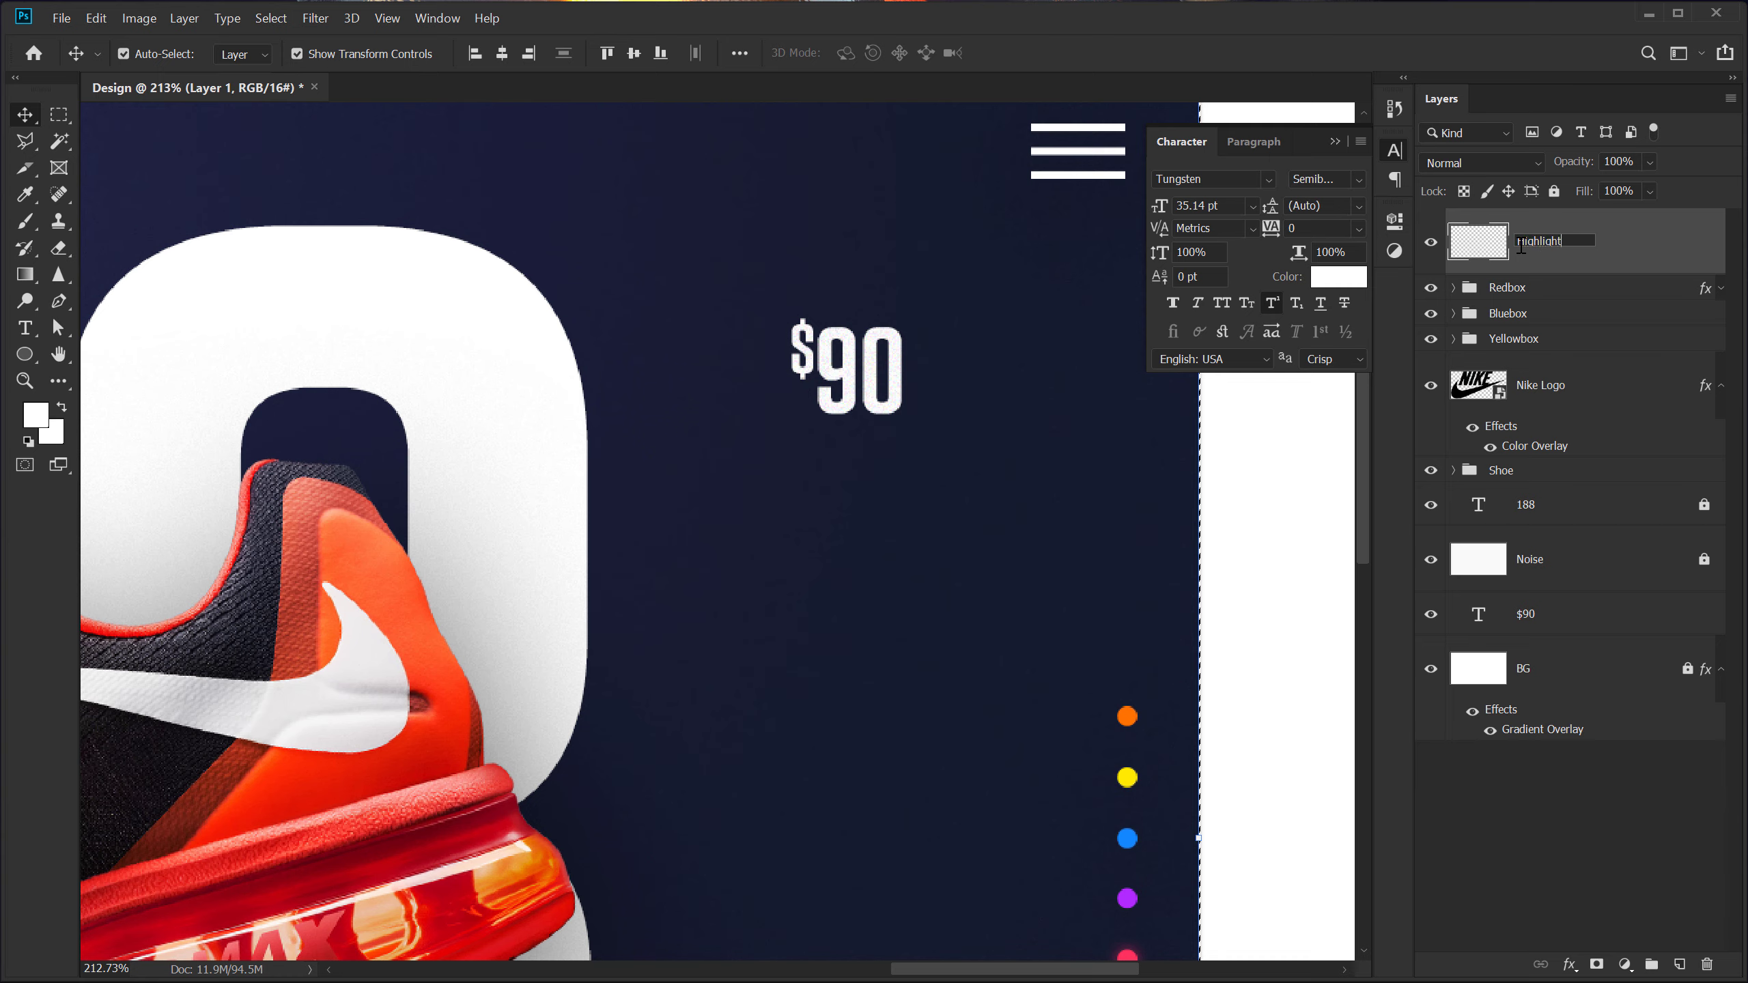
key("Return")
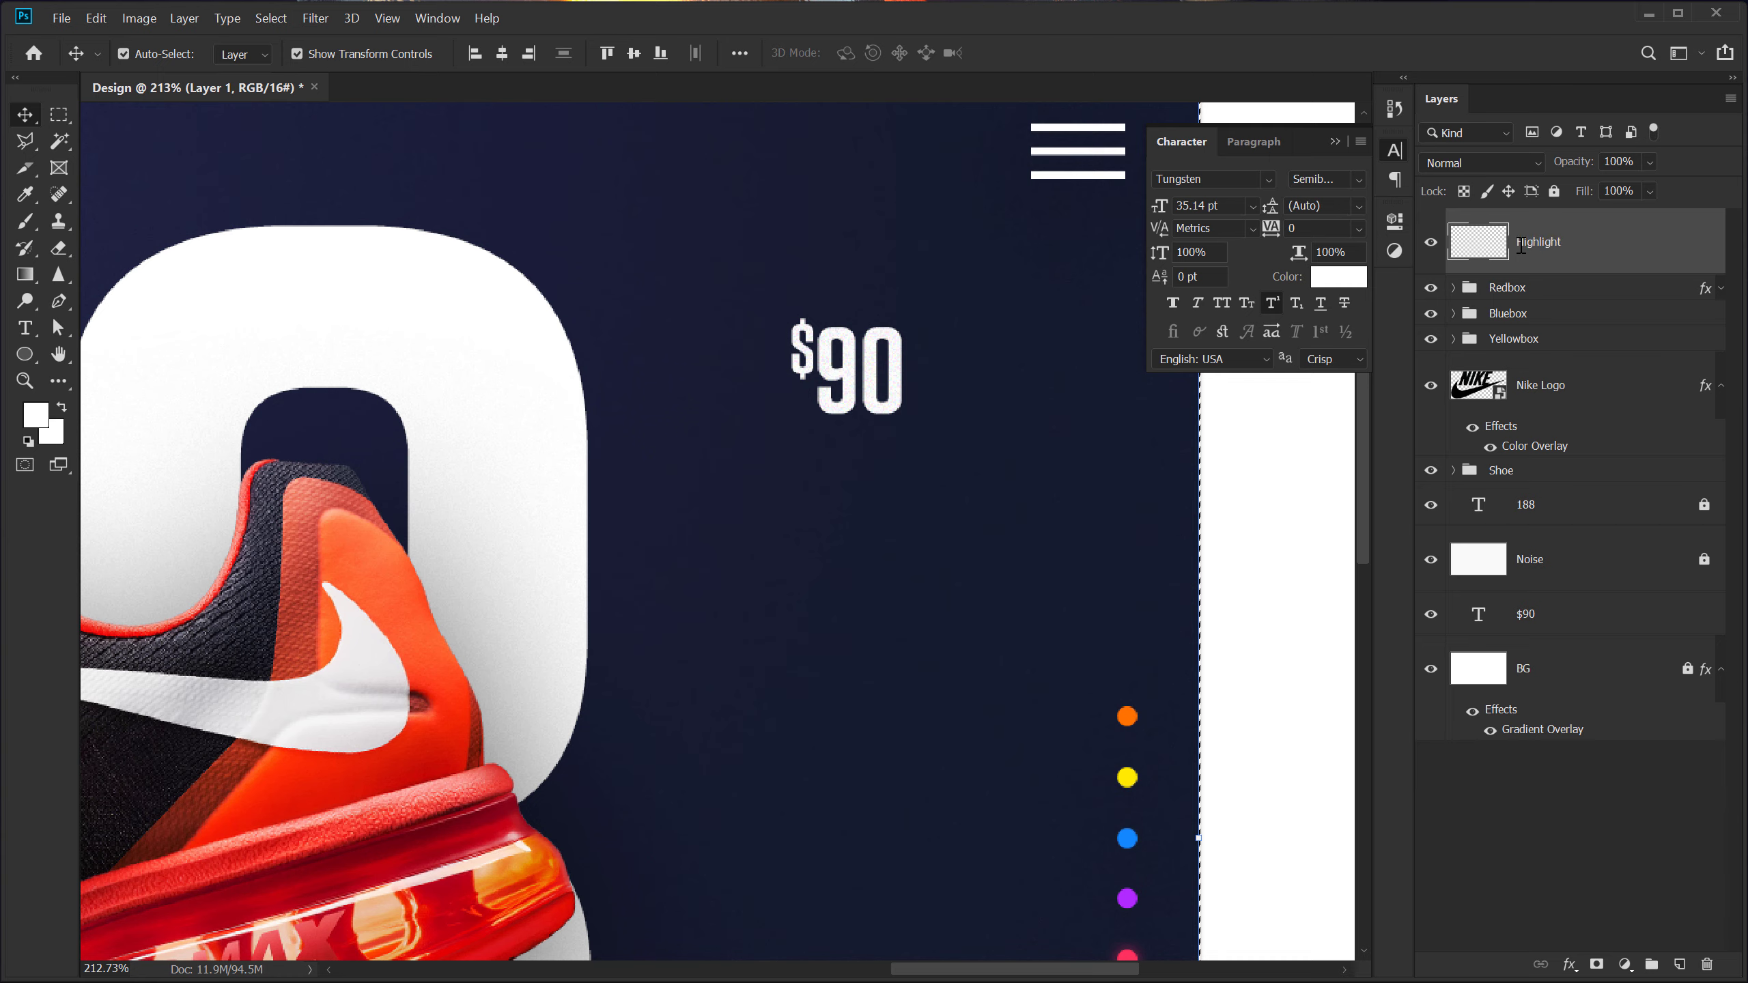
key("ctrl")
Draw a circular elliptical selection centred on the $90 price
key("ctrl+d")
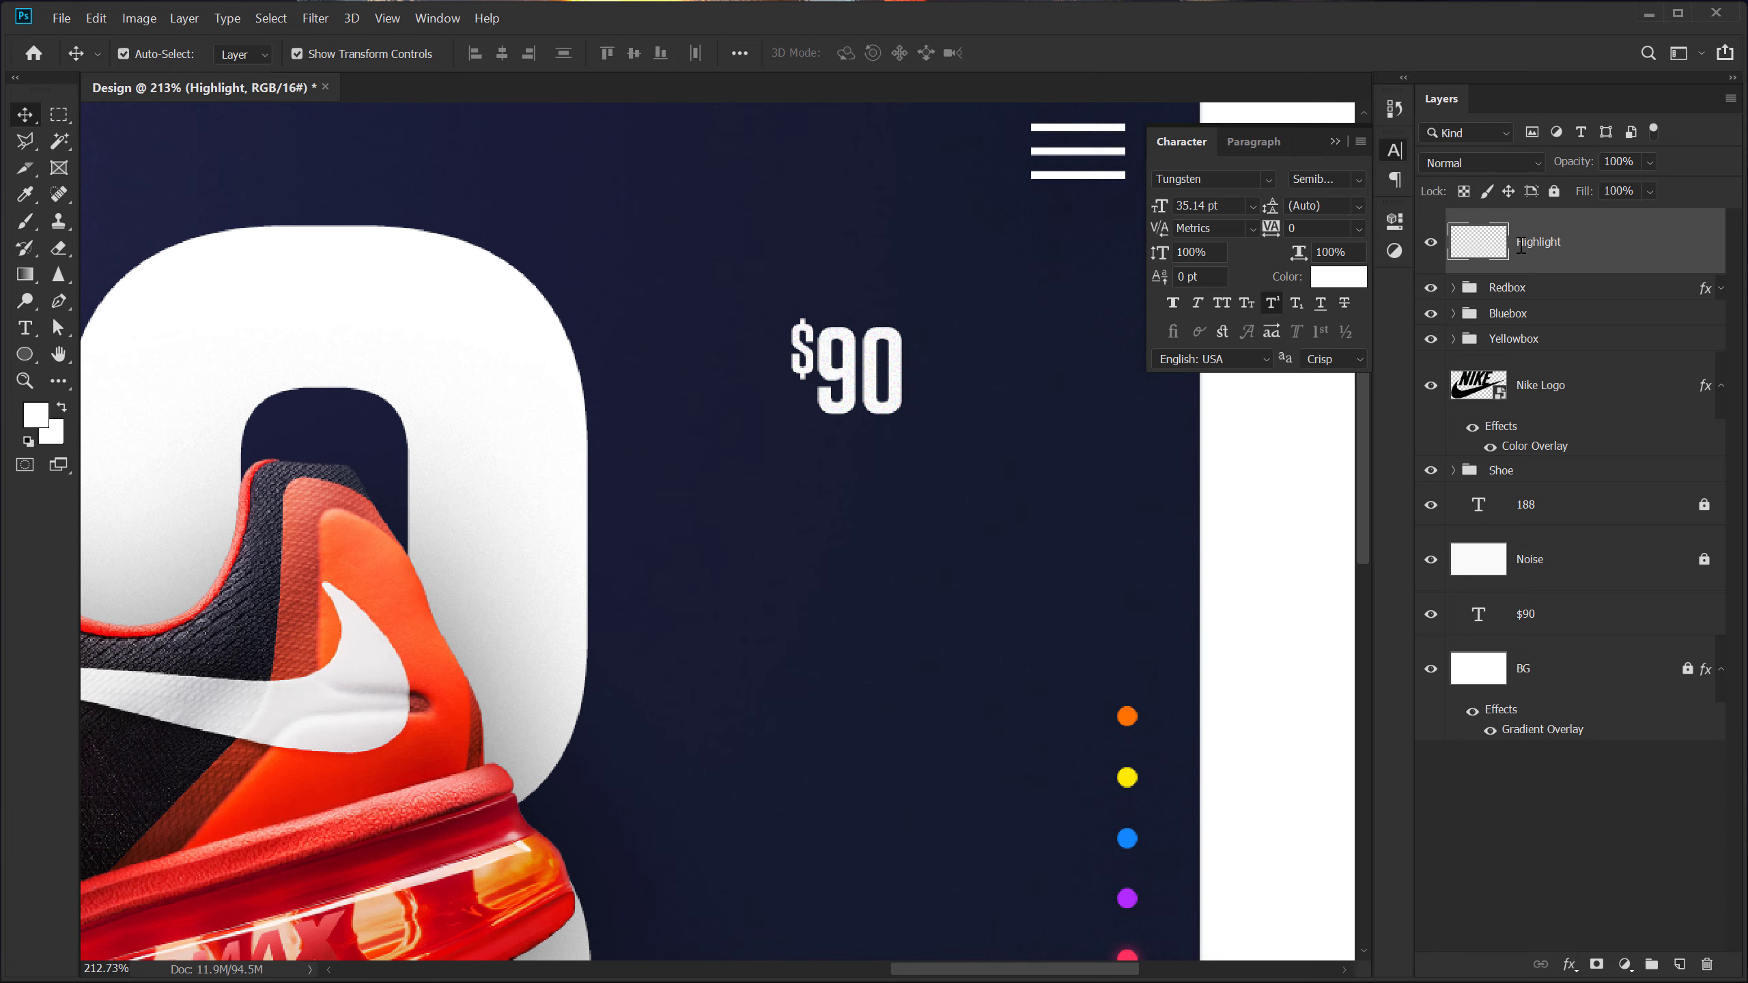
left_click(59, 113)
left_click(159, 135)
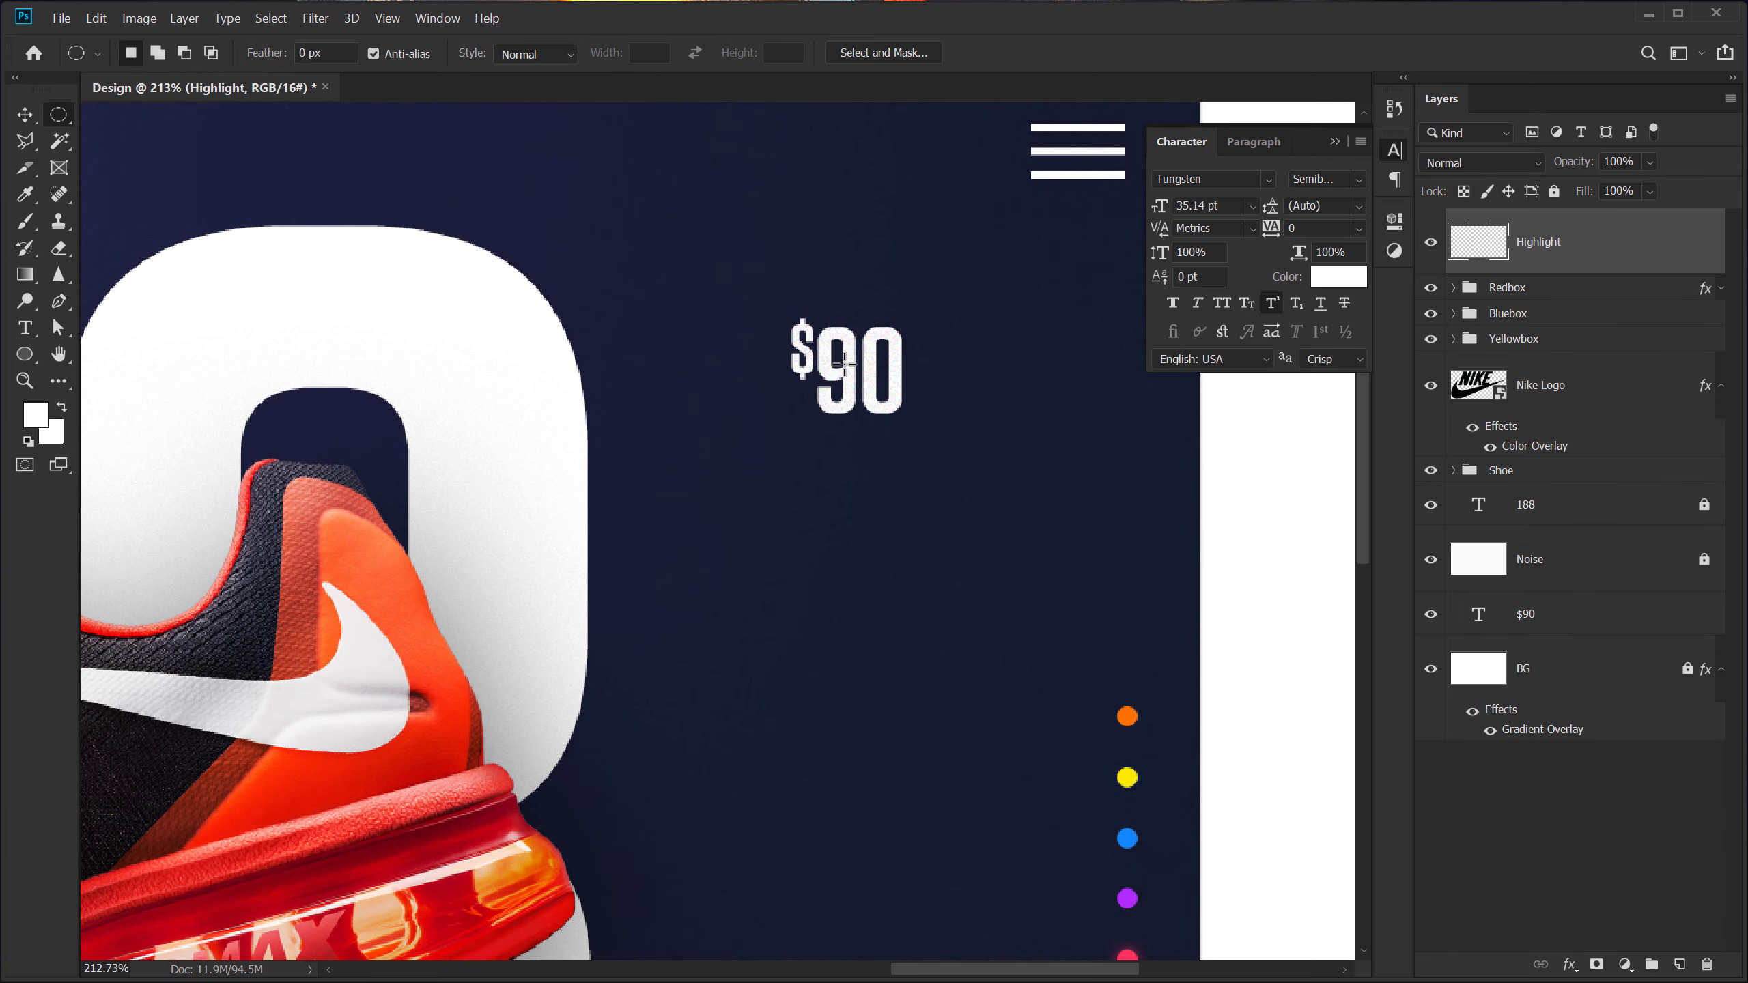
left_click_drag(844, 364, 1093, 618)
left_click_drag(1015, 578, 923, 484)
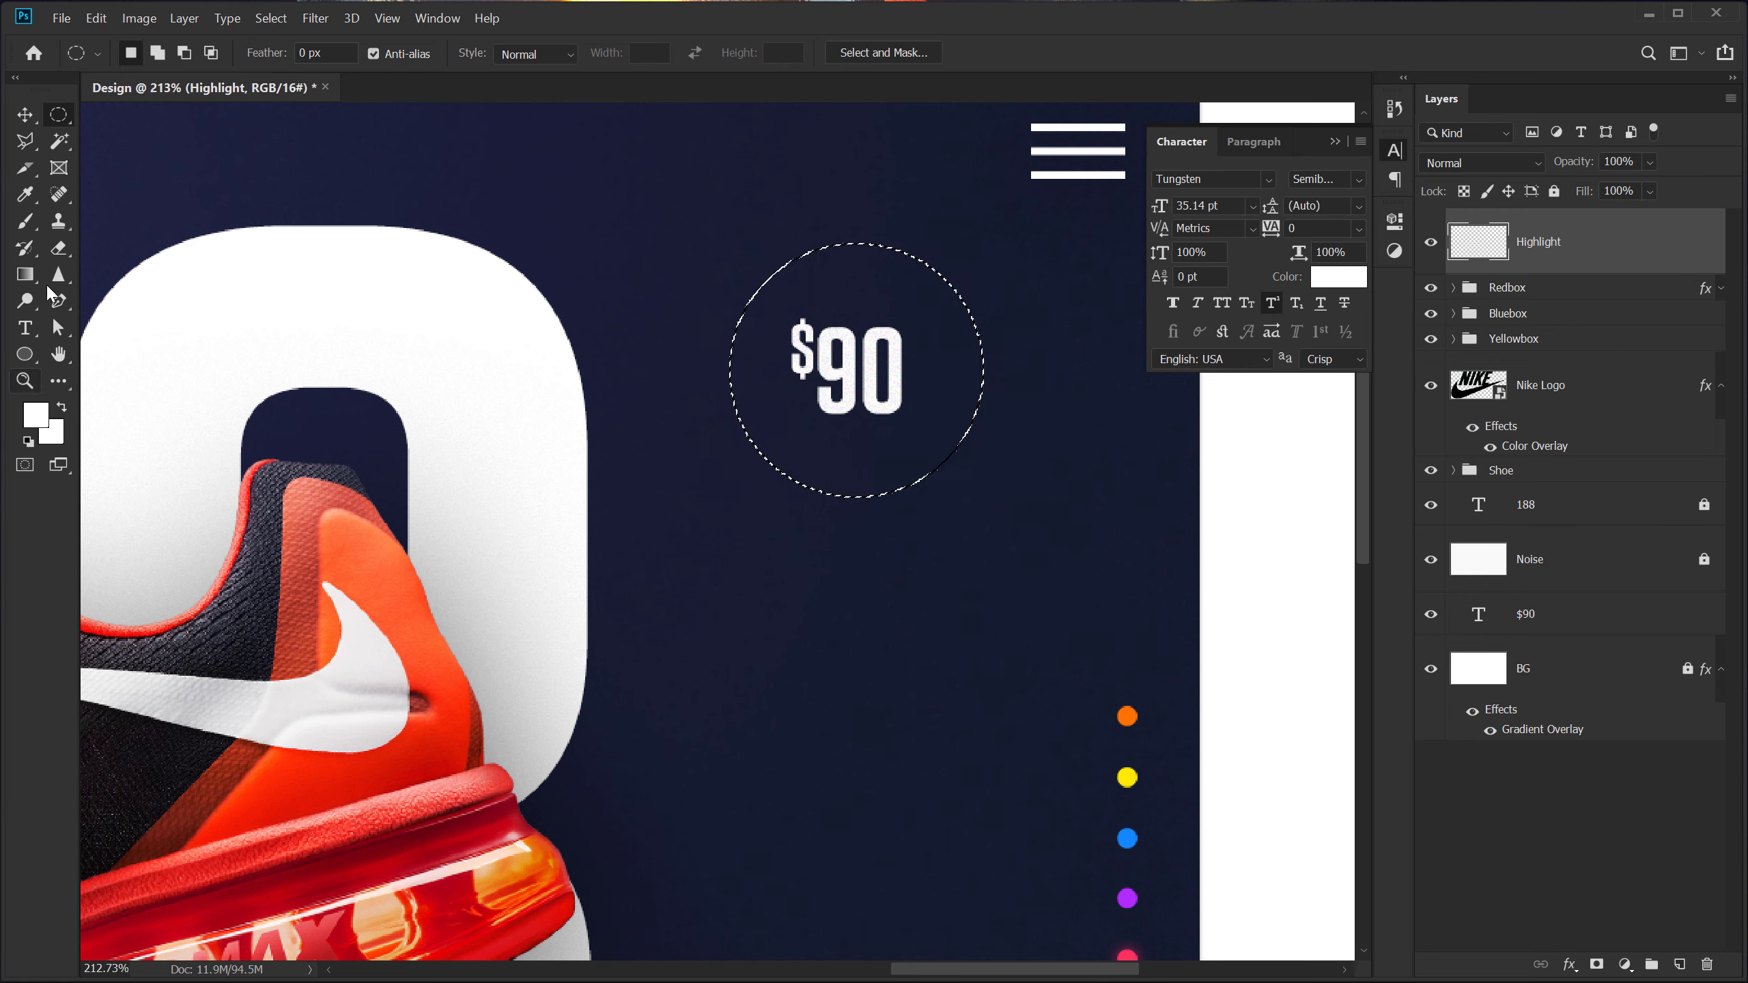
Paint the circle's lower-left with the shoe's red using a 348 px soft brush
left_click(25, 221)
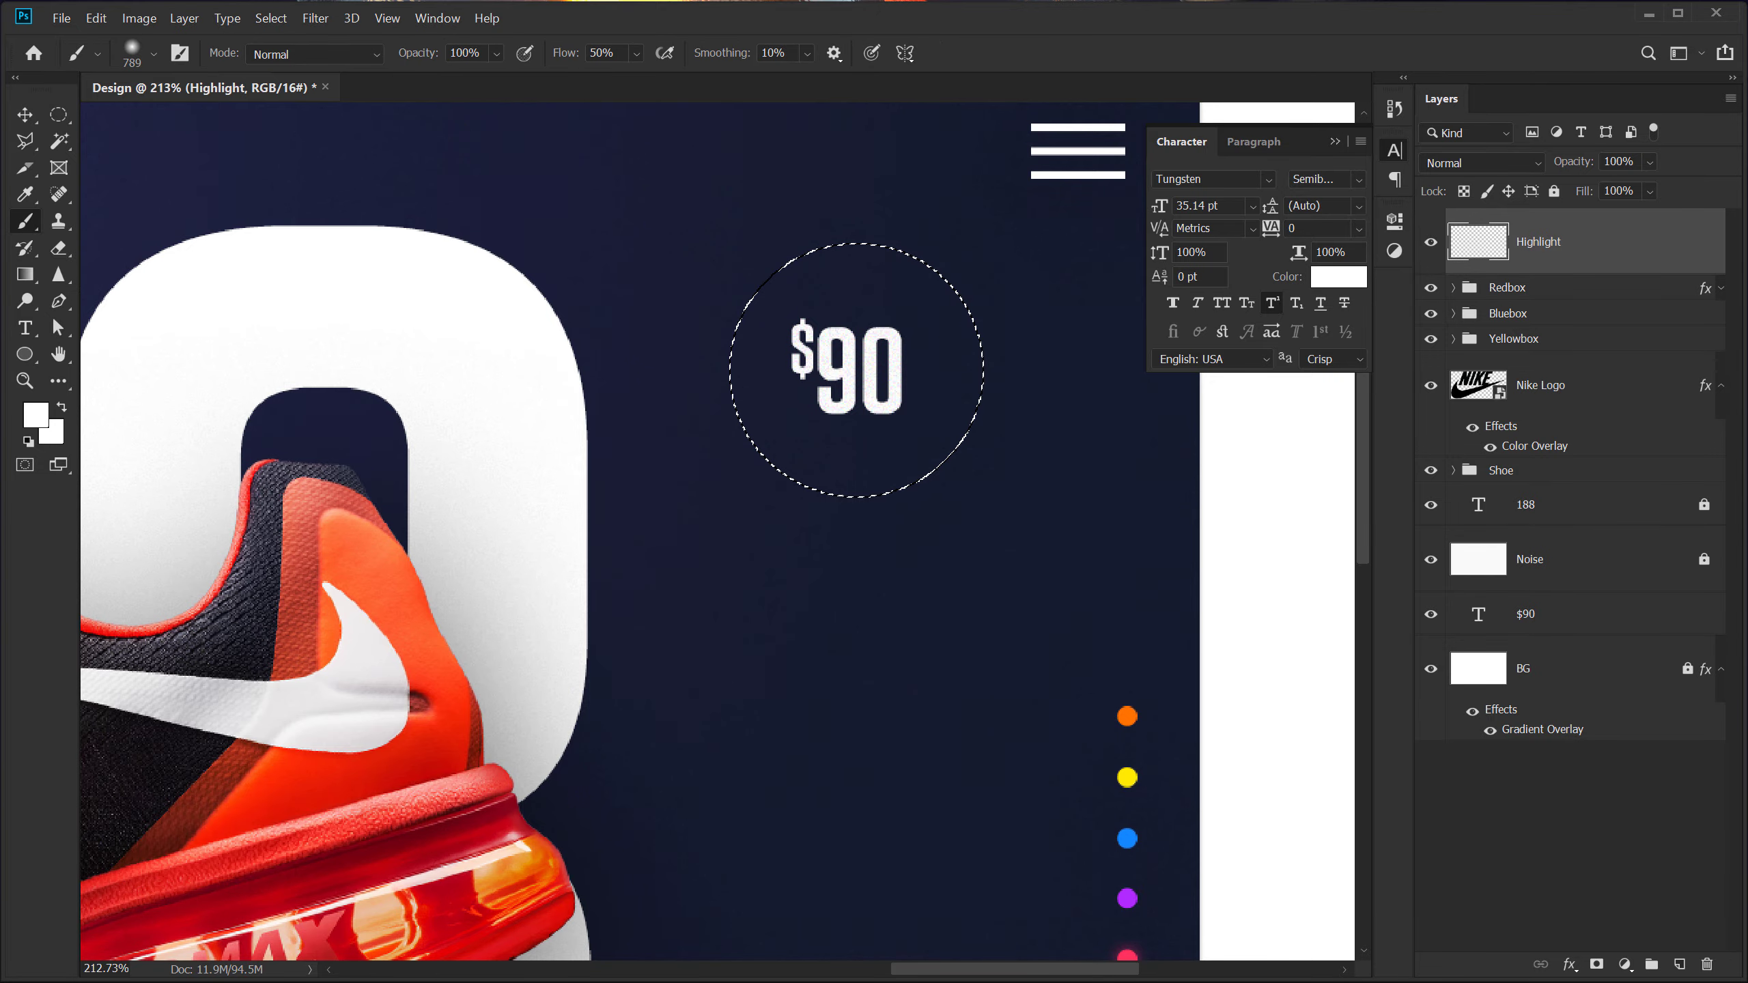
left_click(46, 425)
left_click(289, 765)
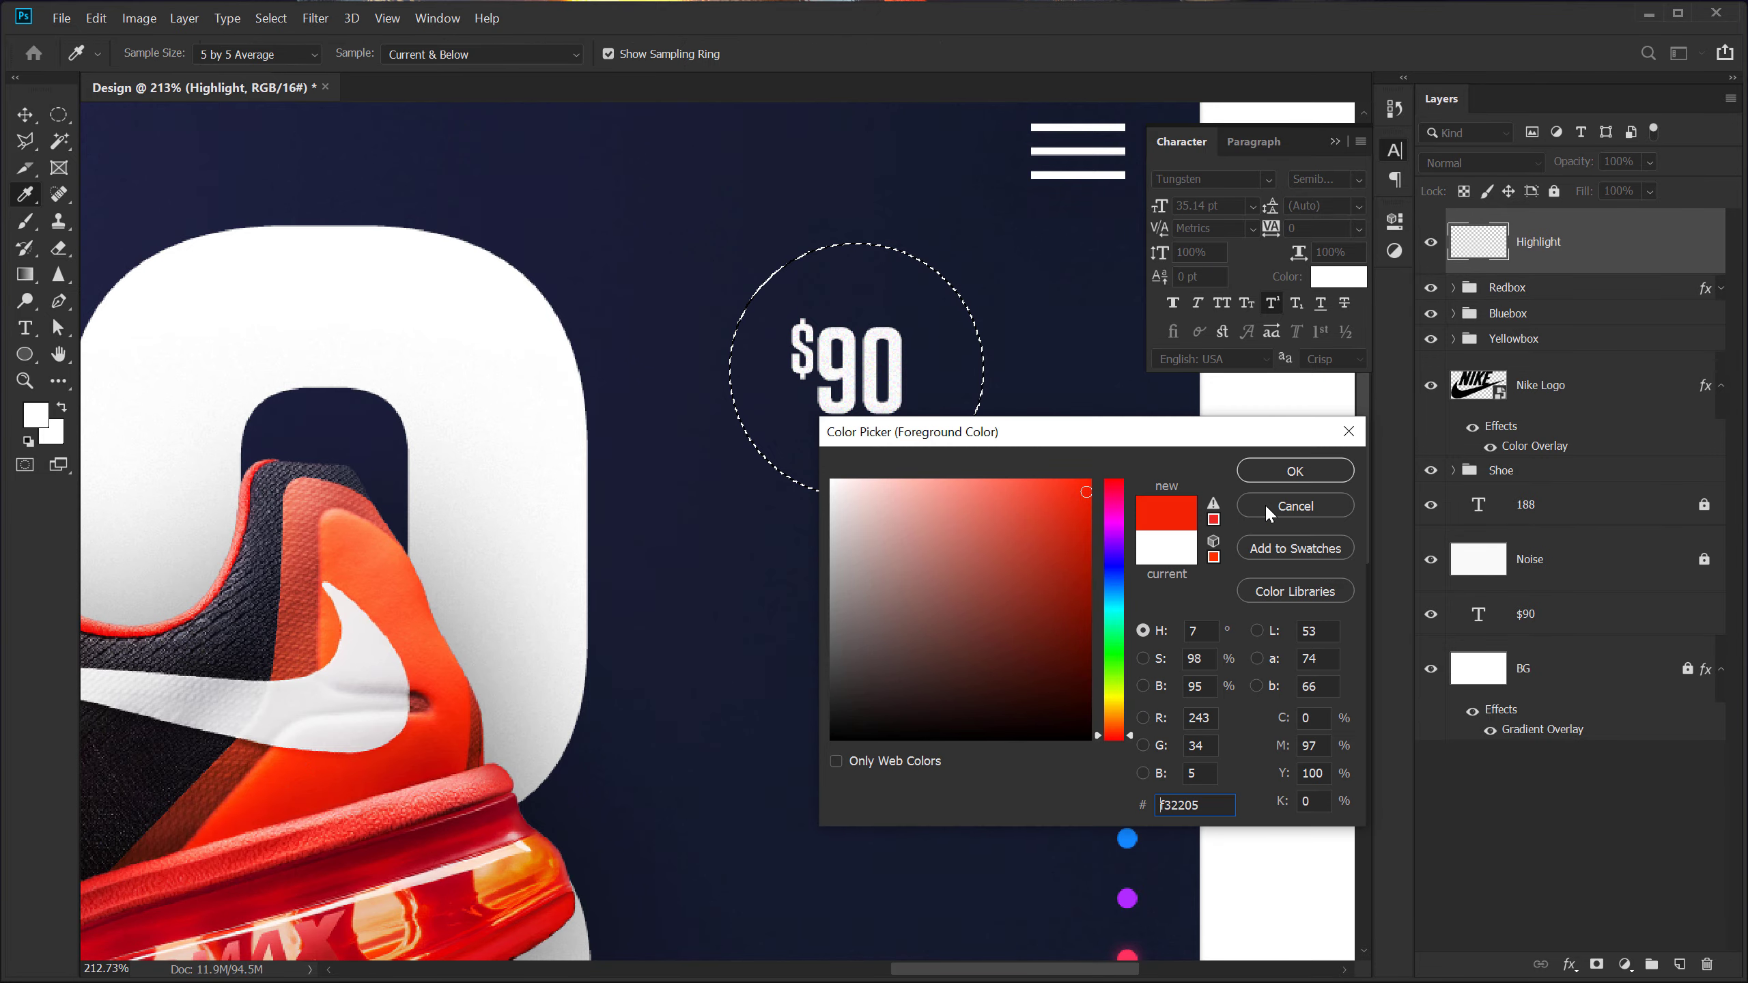
key("Return")
left_click_drag(710, 501, 144, 553)
mouse_move(565, 427)
left_mouse_down()
mouse_move(664, 536)
mouse_move(583, 549)
mouse_move(651, 663)
mouse_move(780, 703)
mouse_move(488, 460)
left_mouse_up()
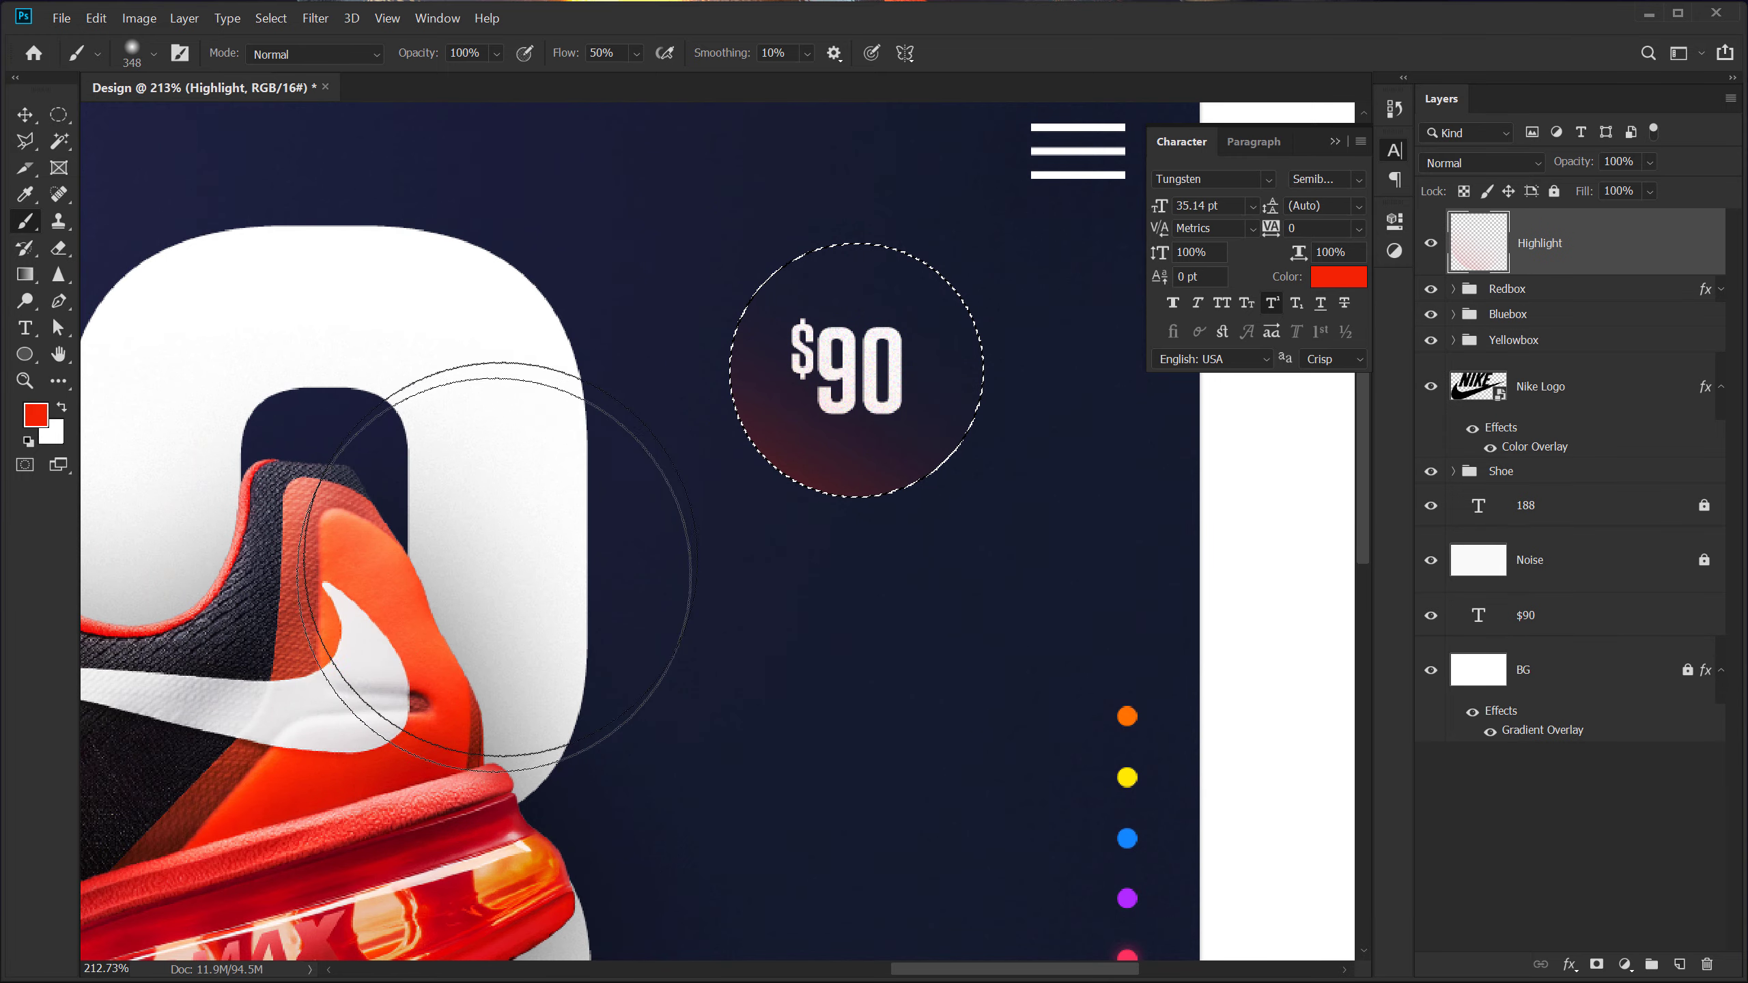
mouse_move(515, 386)
left_mouse_down()
mouse_move(585, 526)
mouse_move(800, 742)
mouse_move(904, 741)
mouse_move(424, 383)
left_mouse_up()
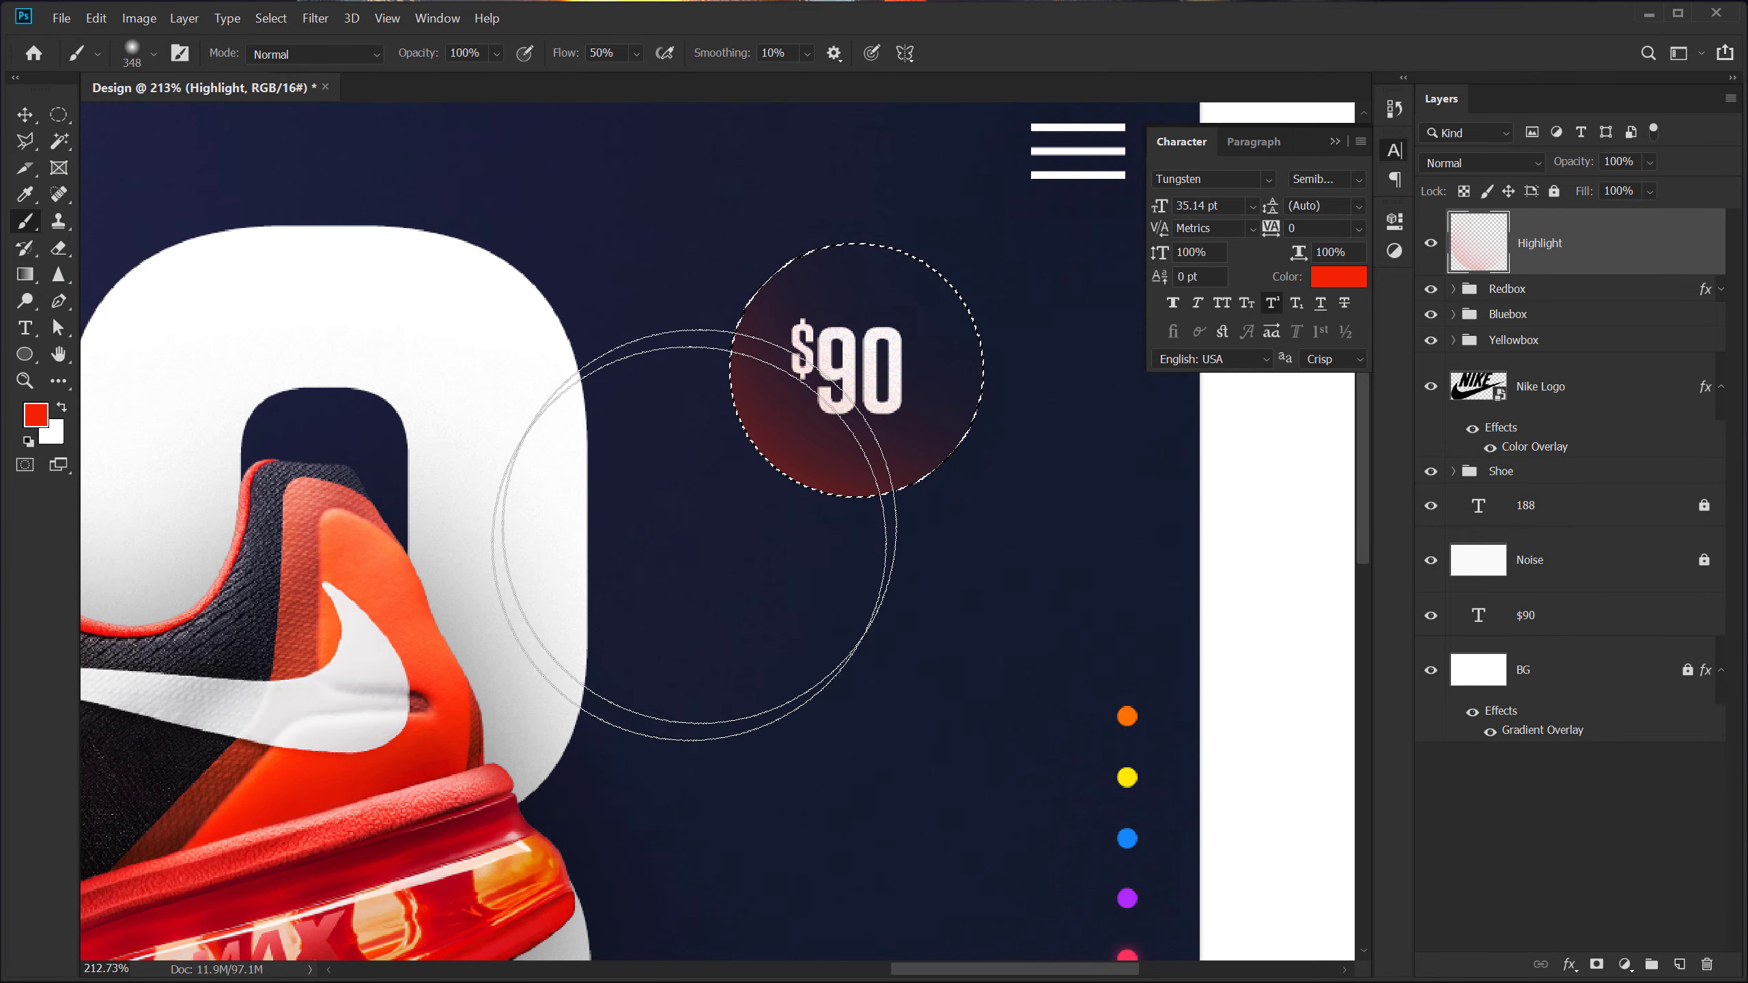
Paint the circle's upper-right in blue and clear the selection
left_click(40, 424)
left_click(1114, 582)
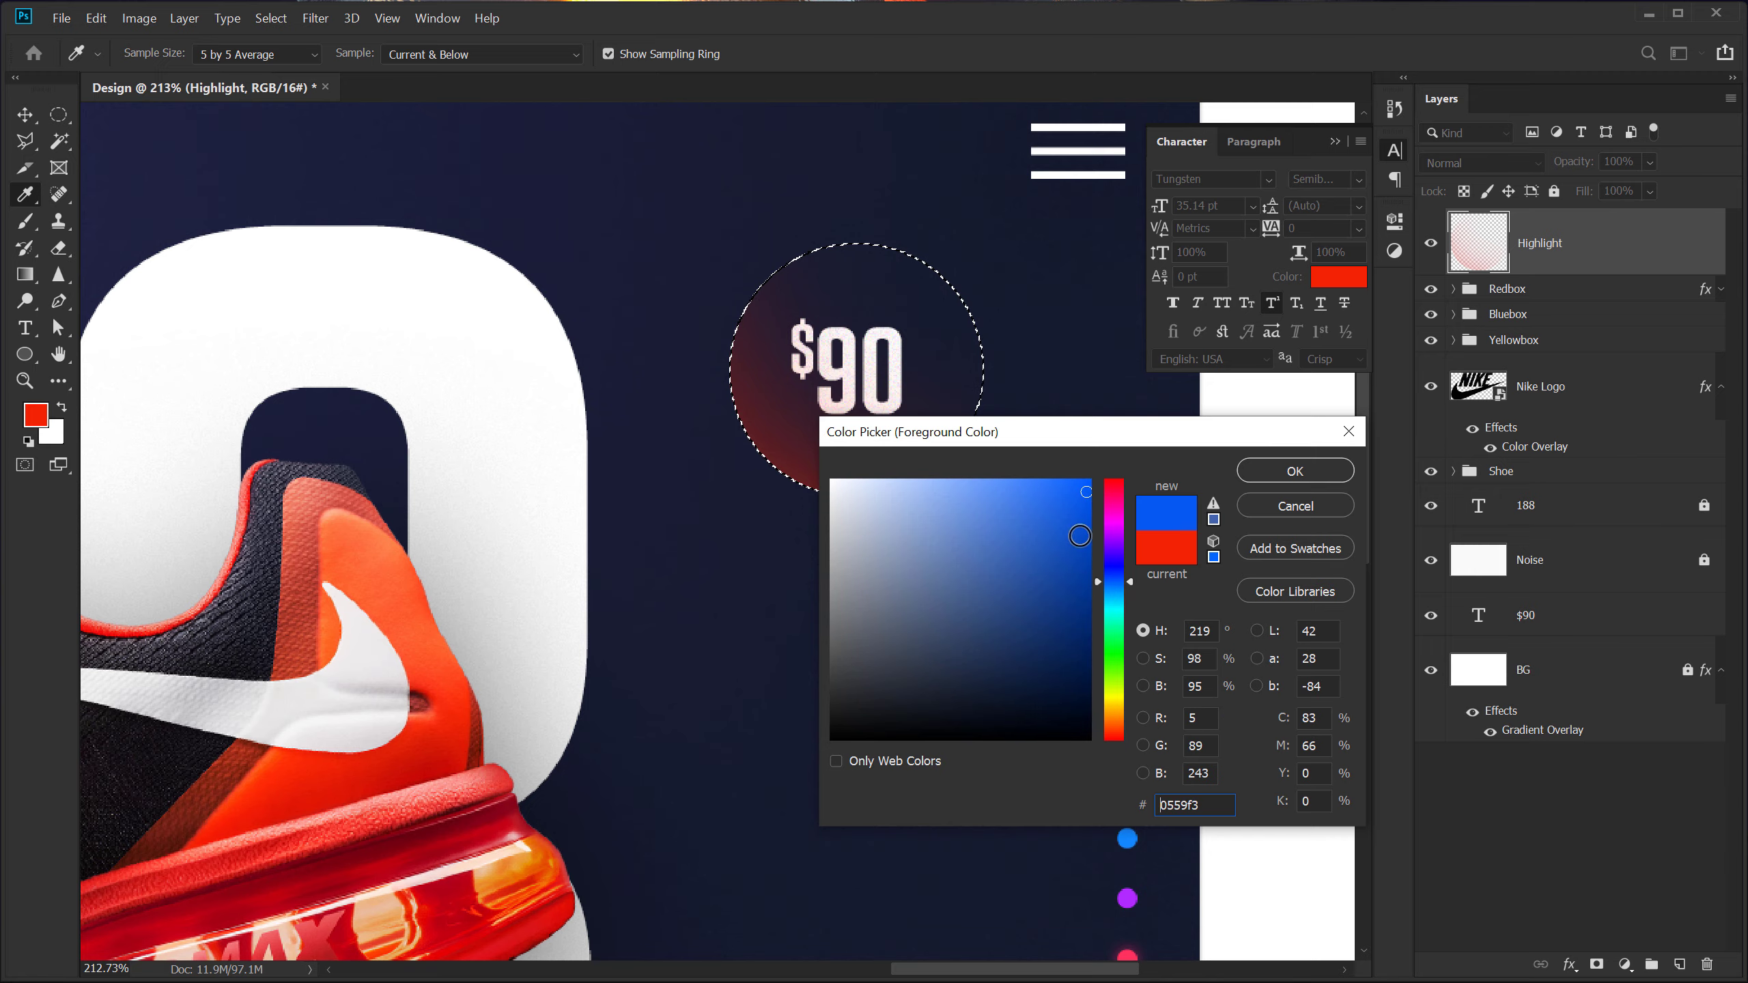
left_click(1295, 471)
left_click_drag(782, 533, 491, 760)
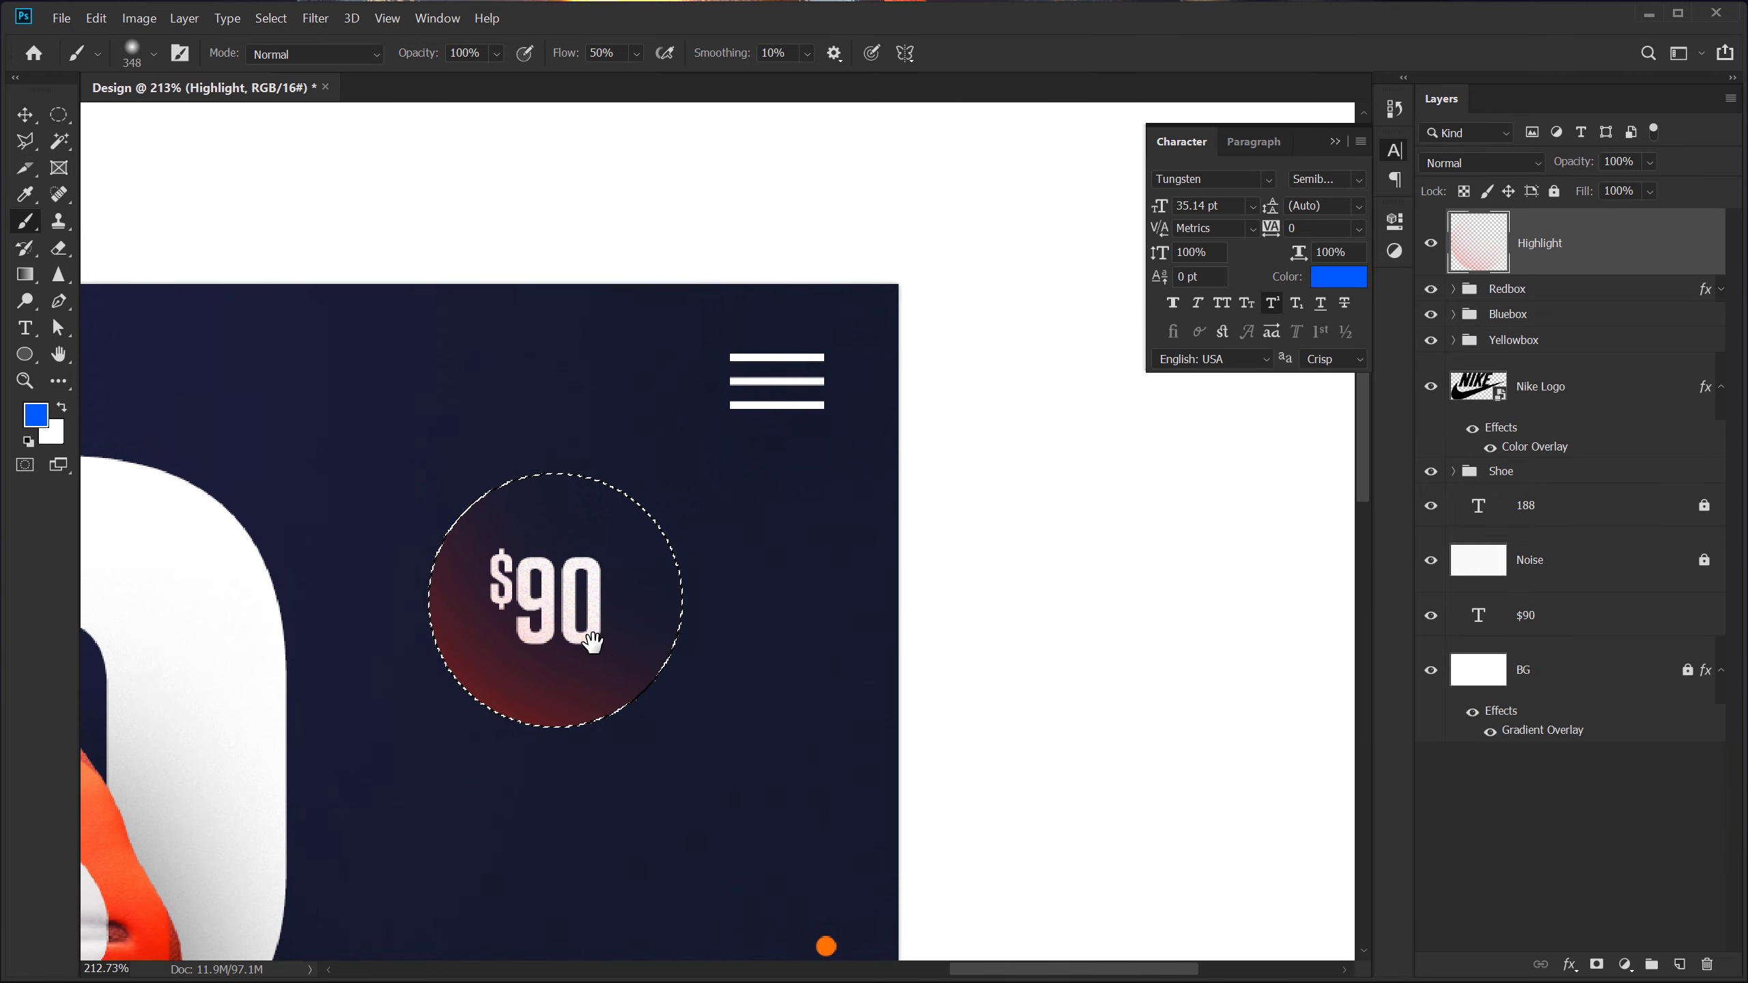
mouse_move(659, 267)
left_mouse_down()
mouse_move(776, 293)
mouse_move(925, 468)
left_mouse_up()
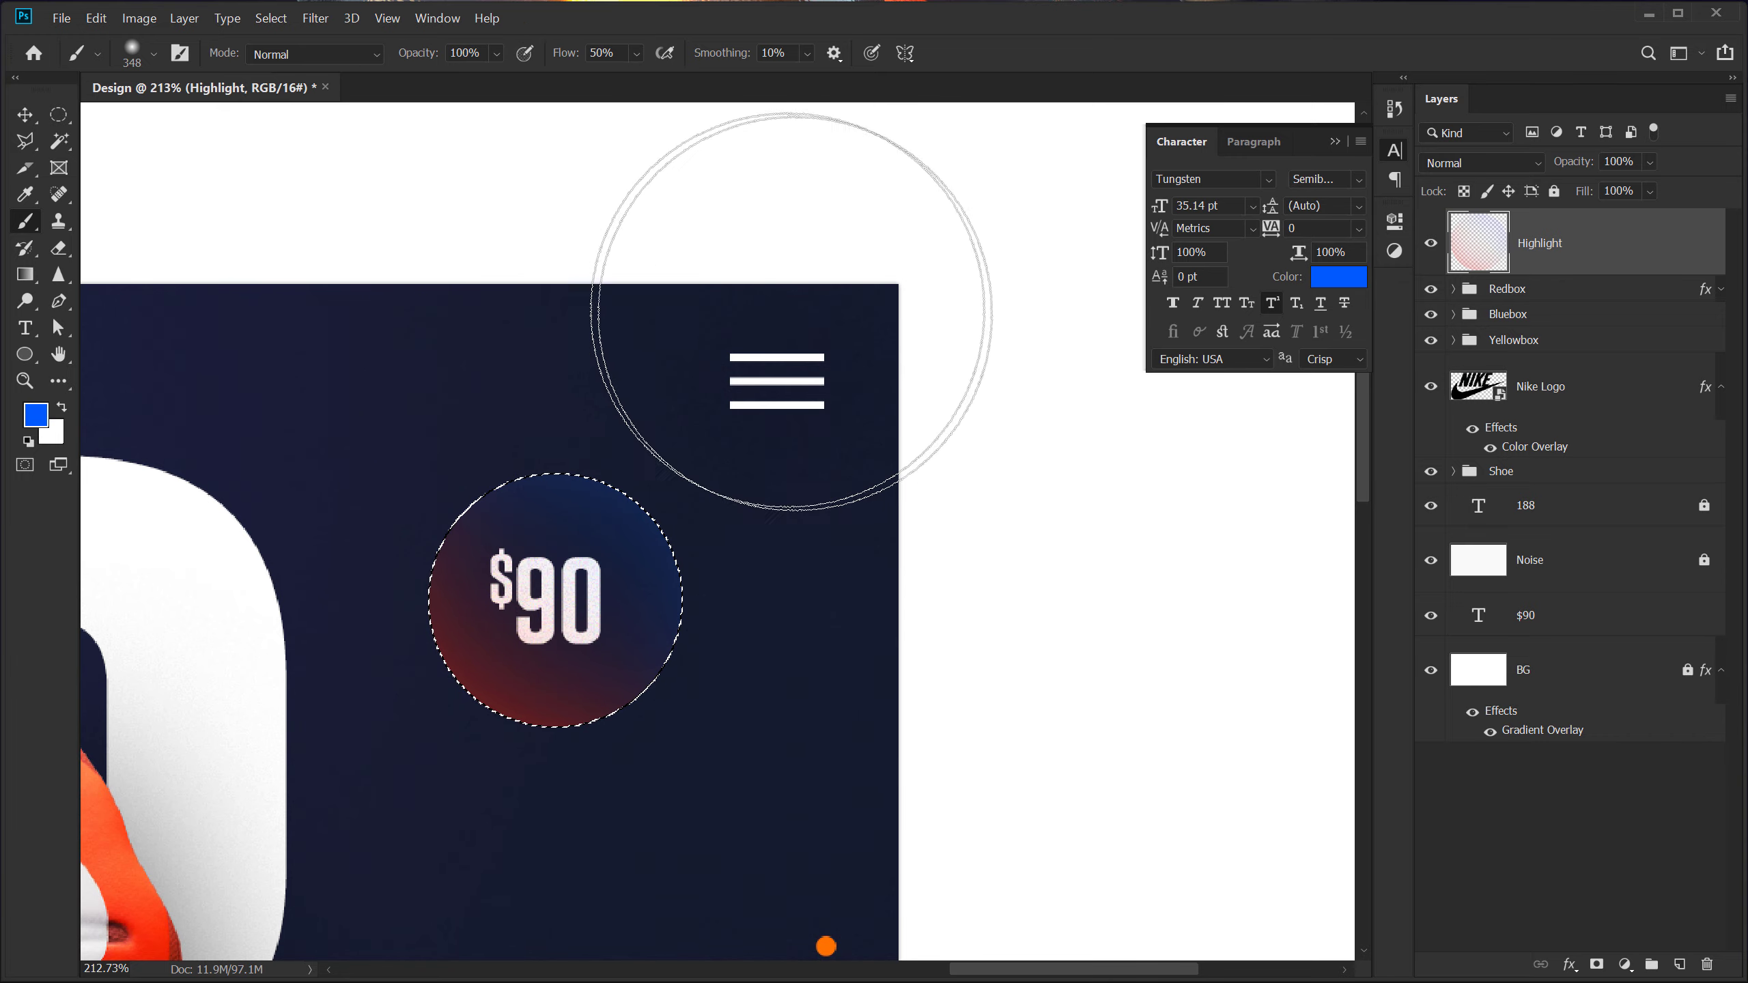
key("v")
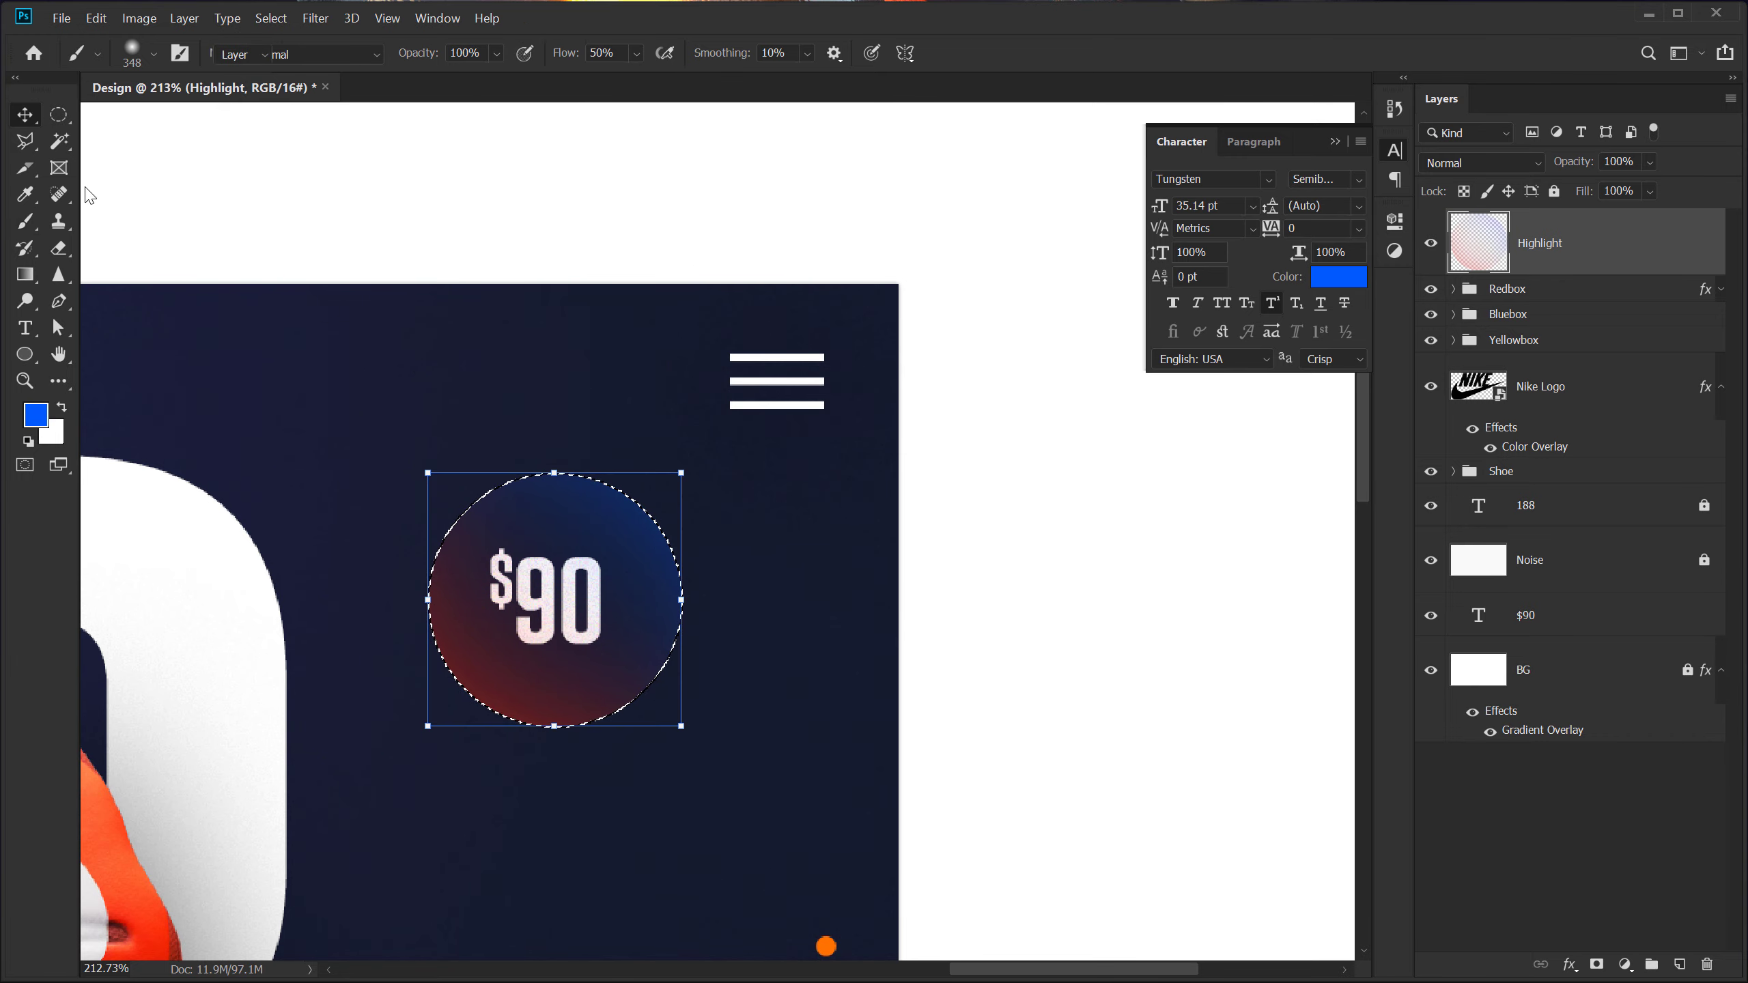
key("ctrl+d")
Duplicate the Highlight glow and enlarge the copy to about 199%
left_click(1483, 839)
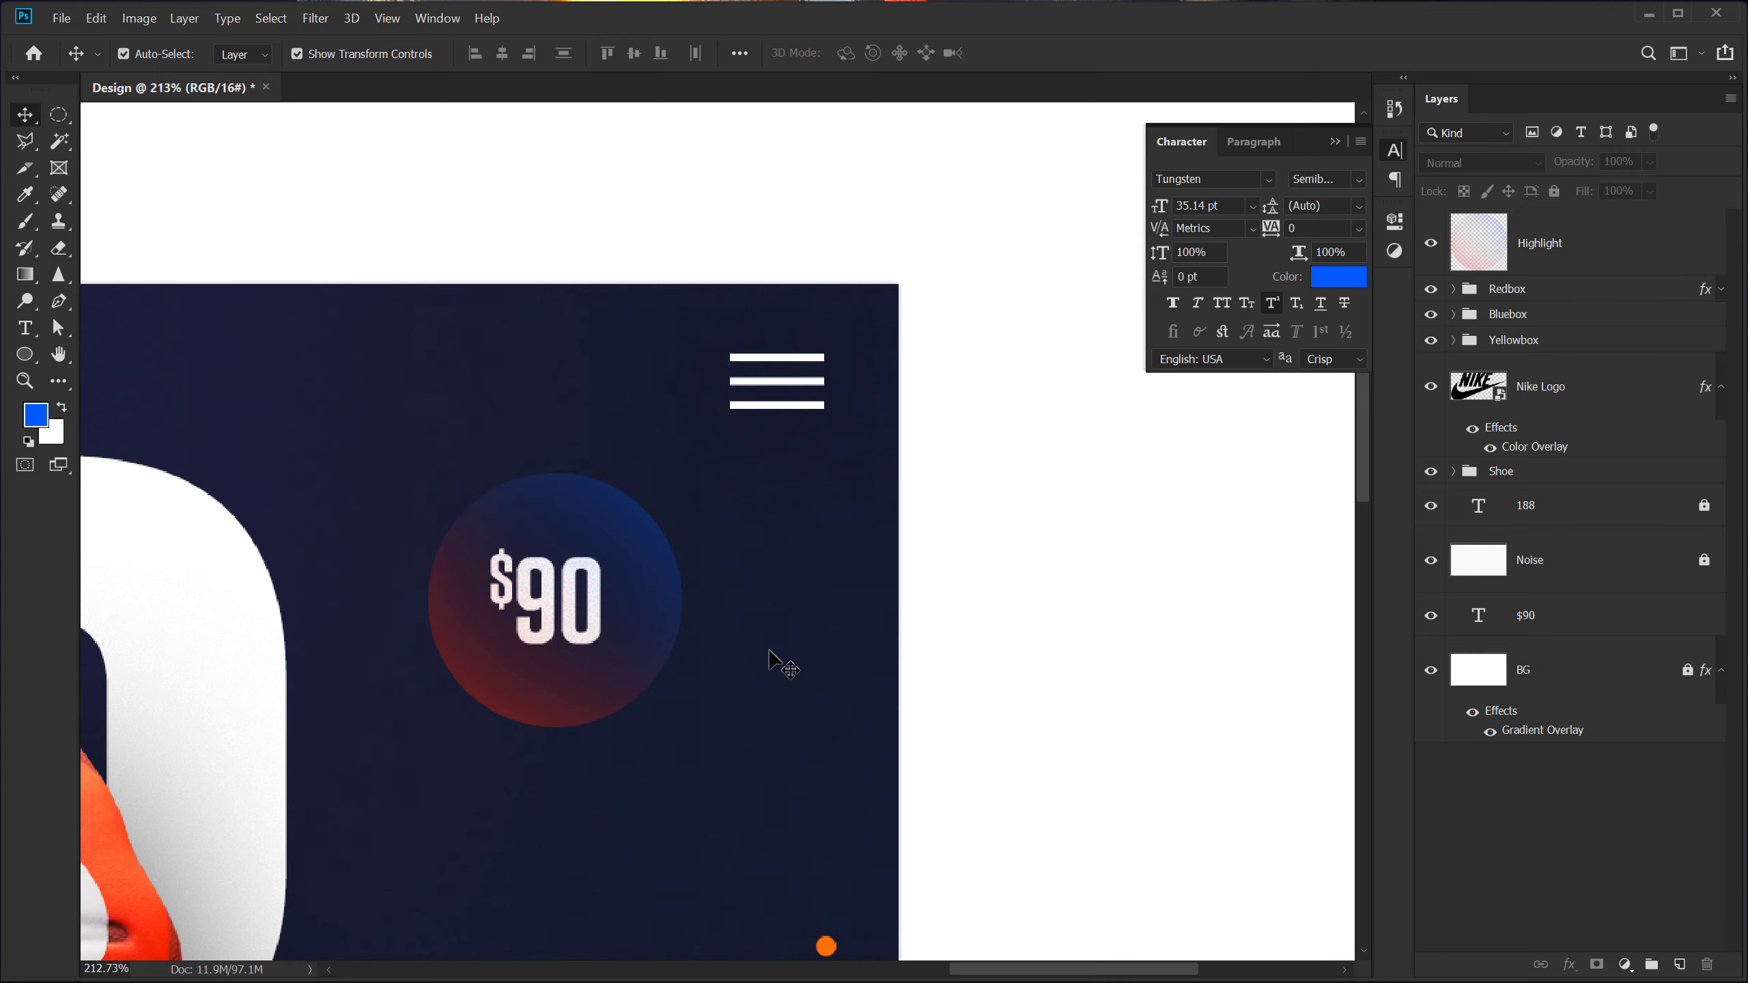
scroll(780, 662, "down", 3)
scroll(781, 663, "down", 4)
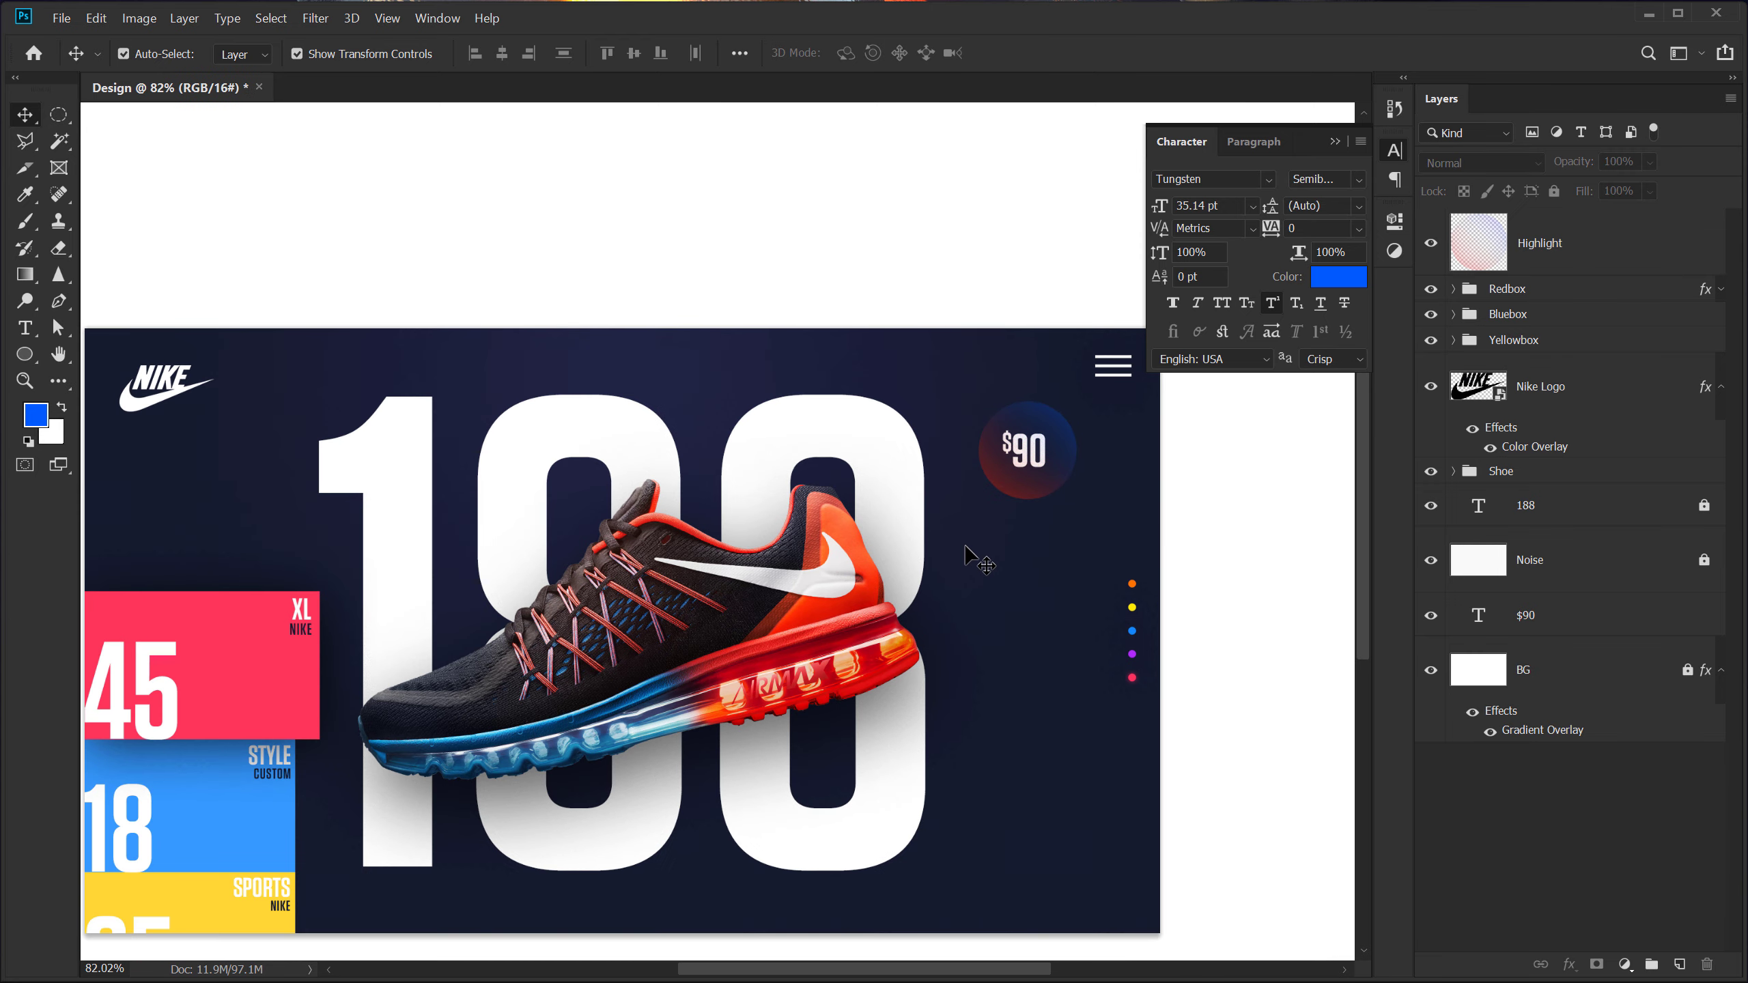
left_click_drag(847, 601, 828, 604)
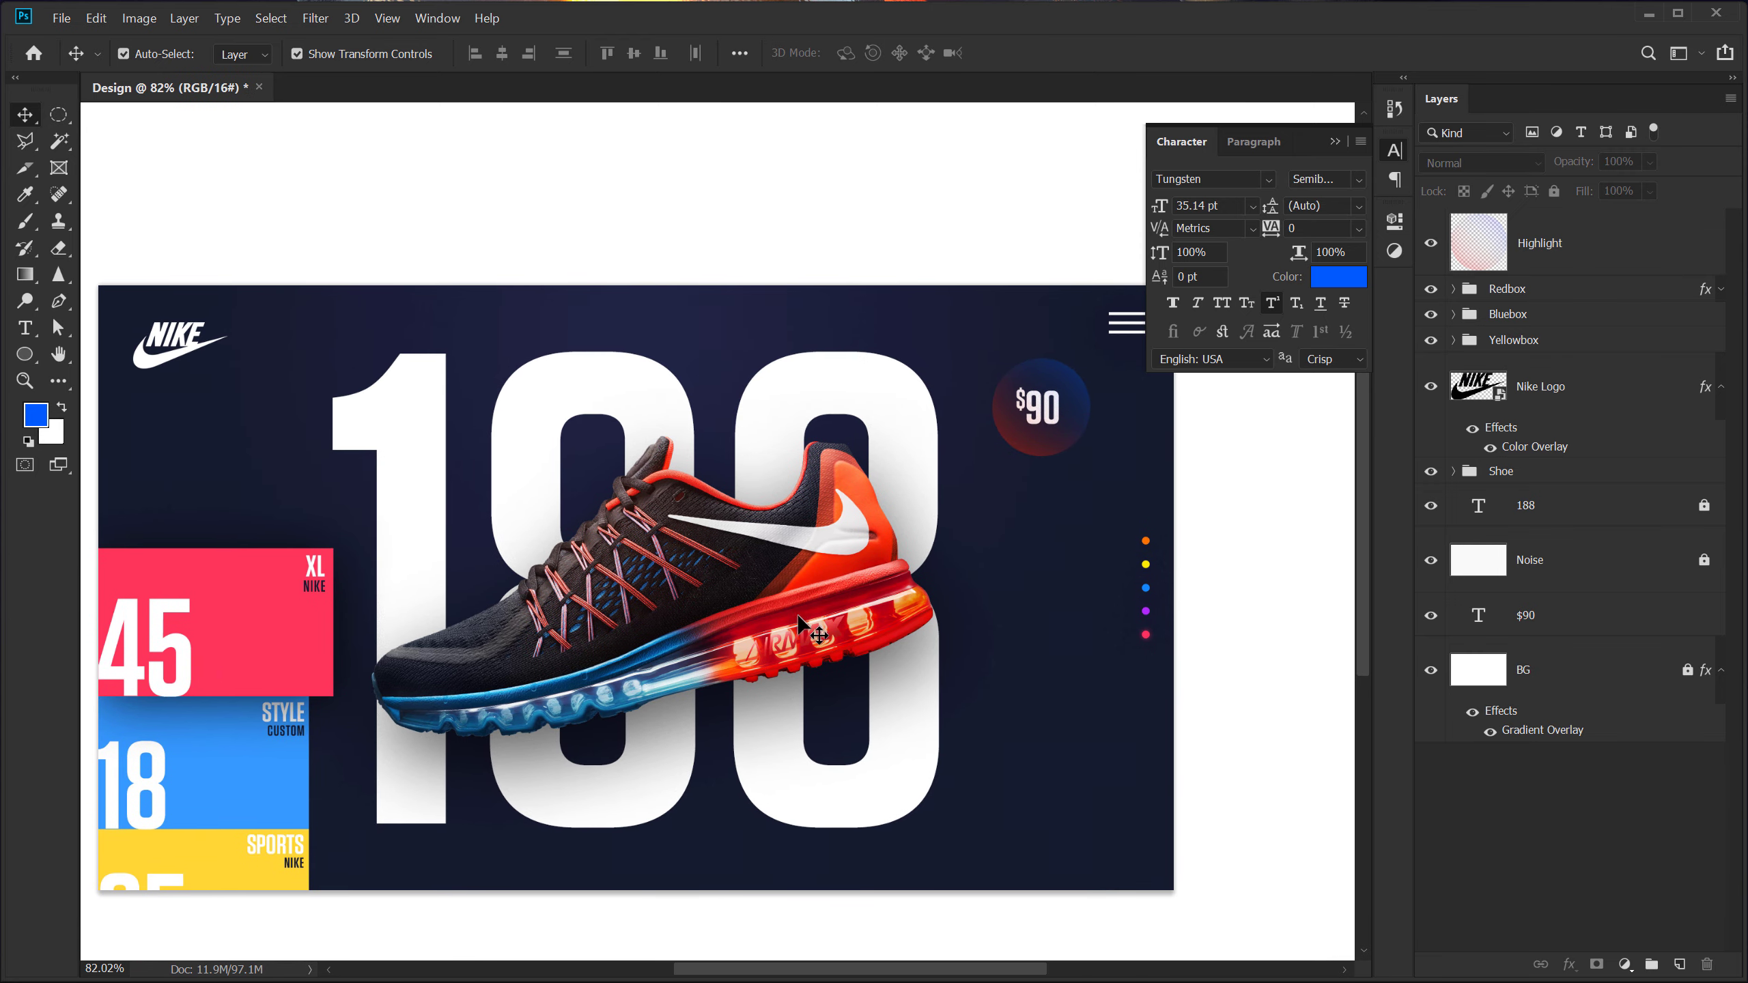
left_click(1538, 267)
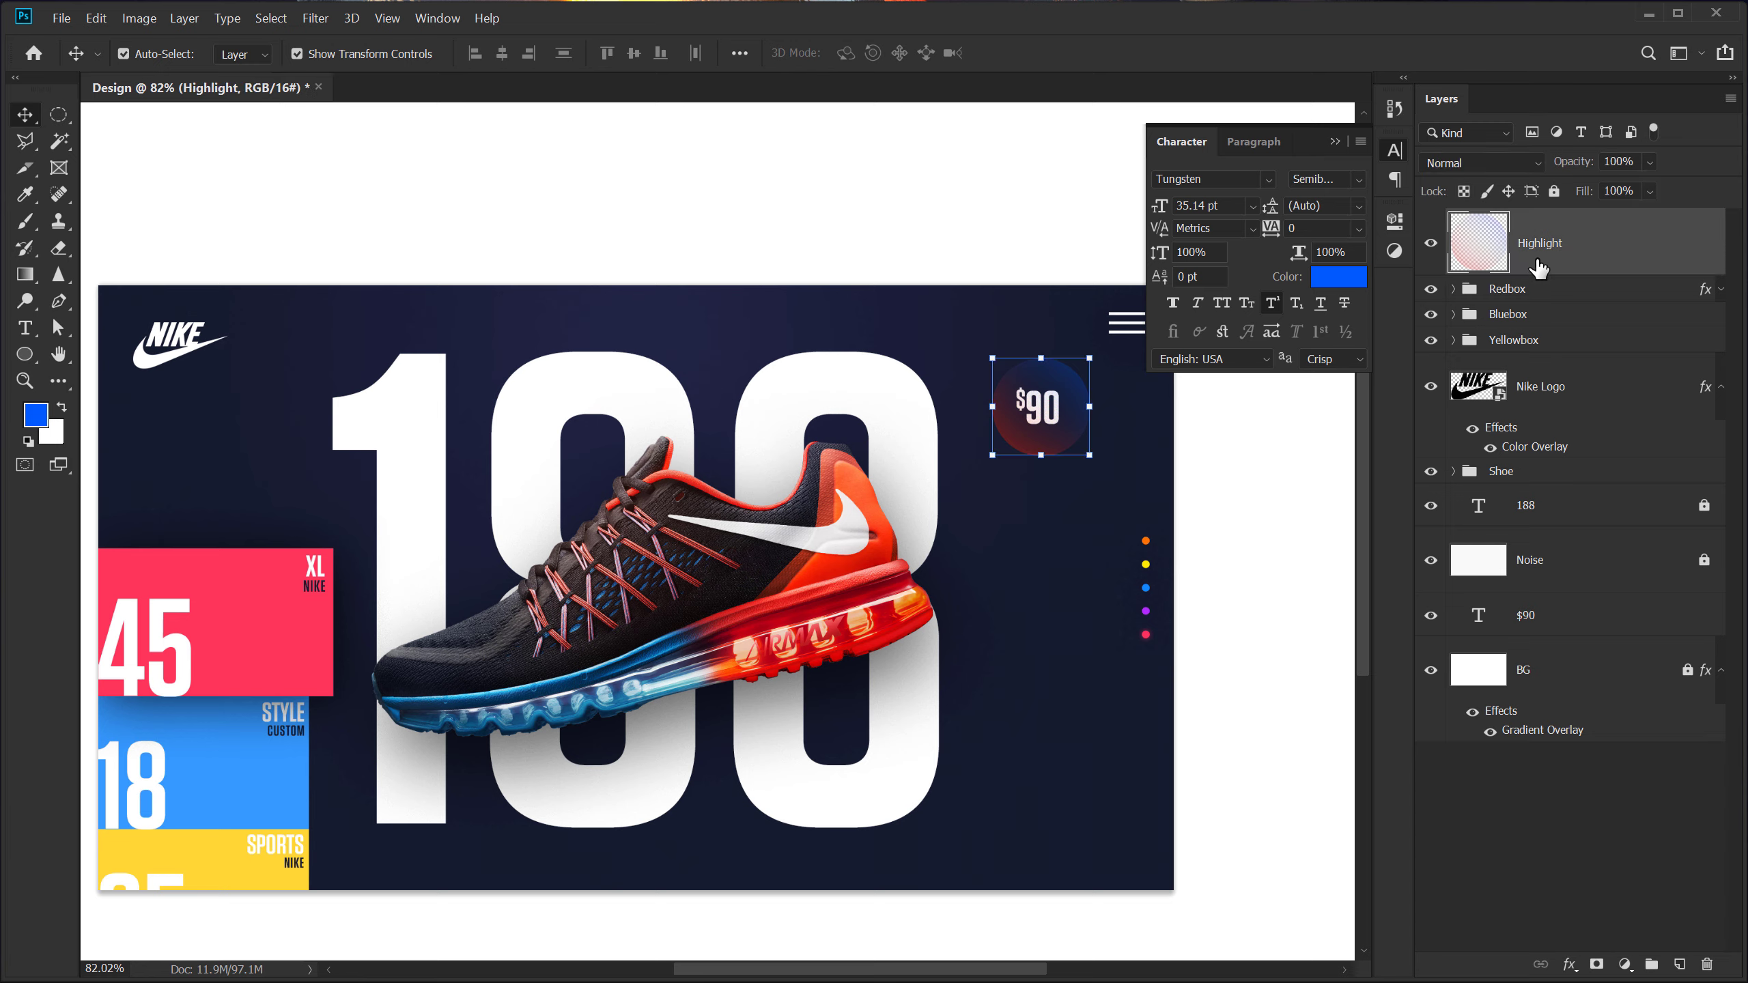
key("ctrl+j")
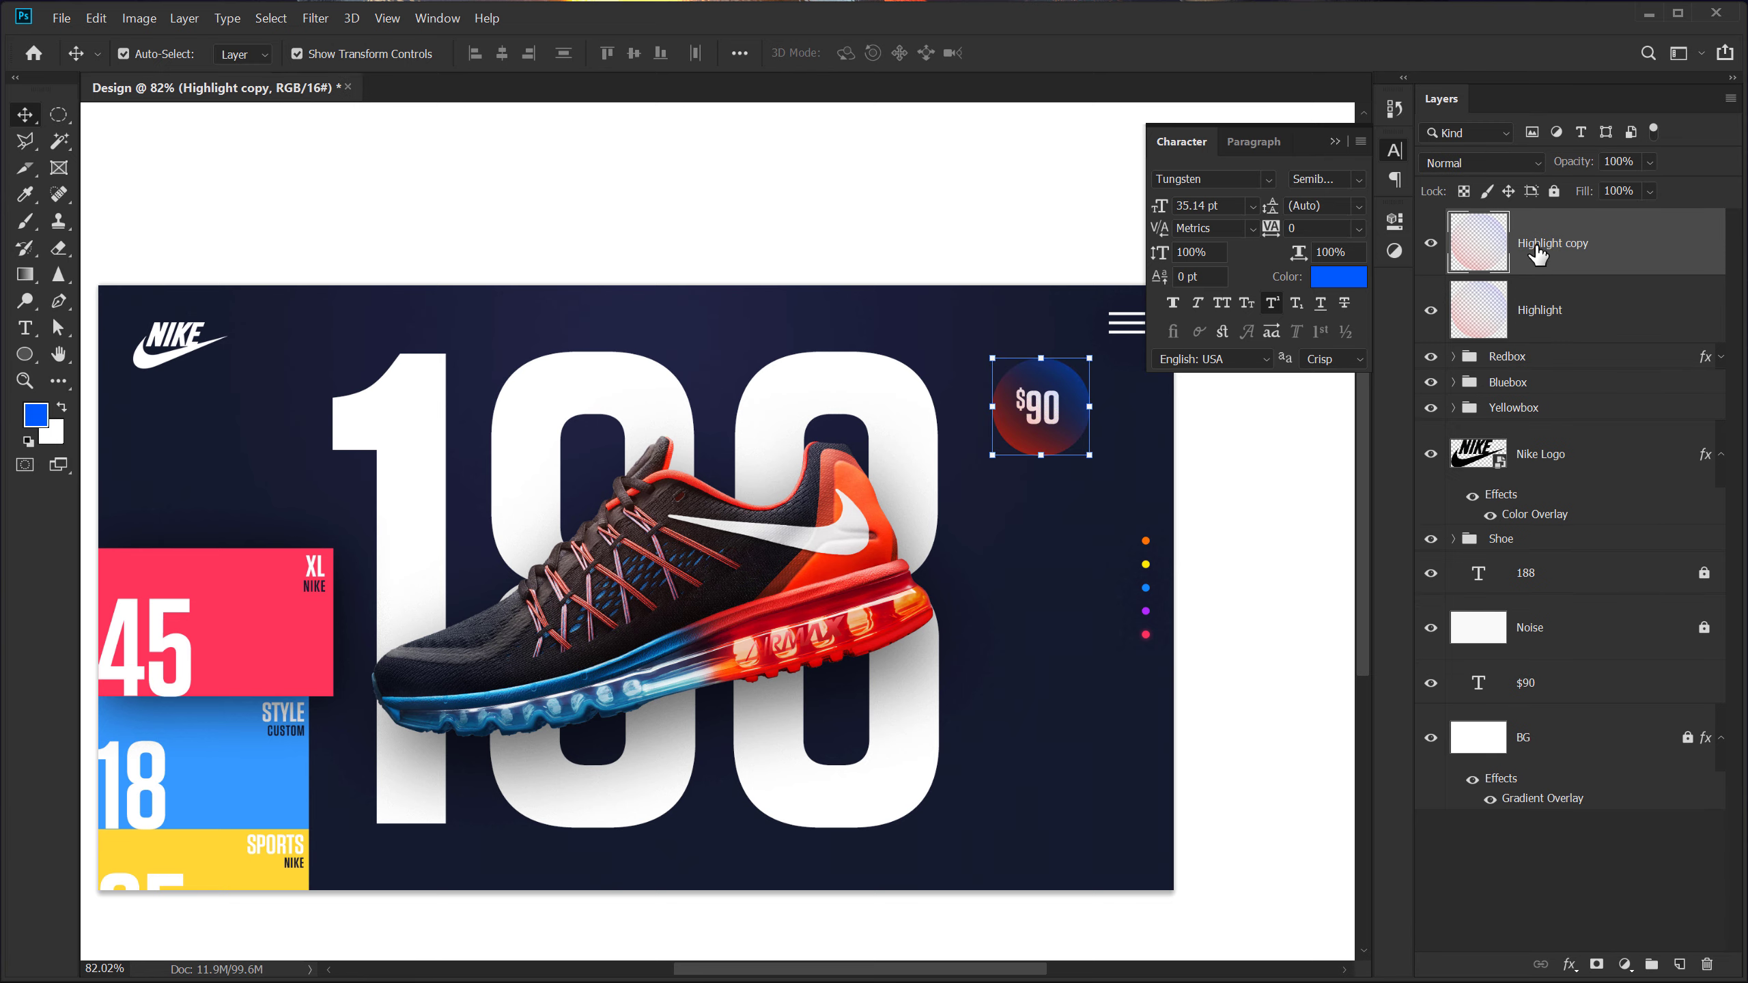
key("ctrl+t")
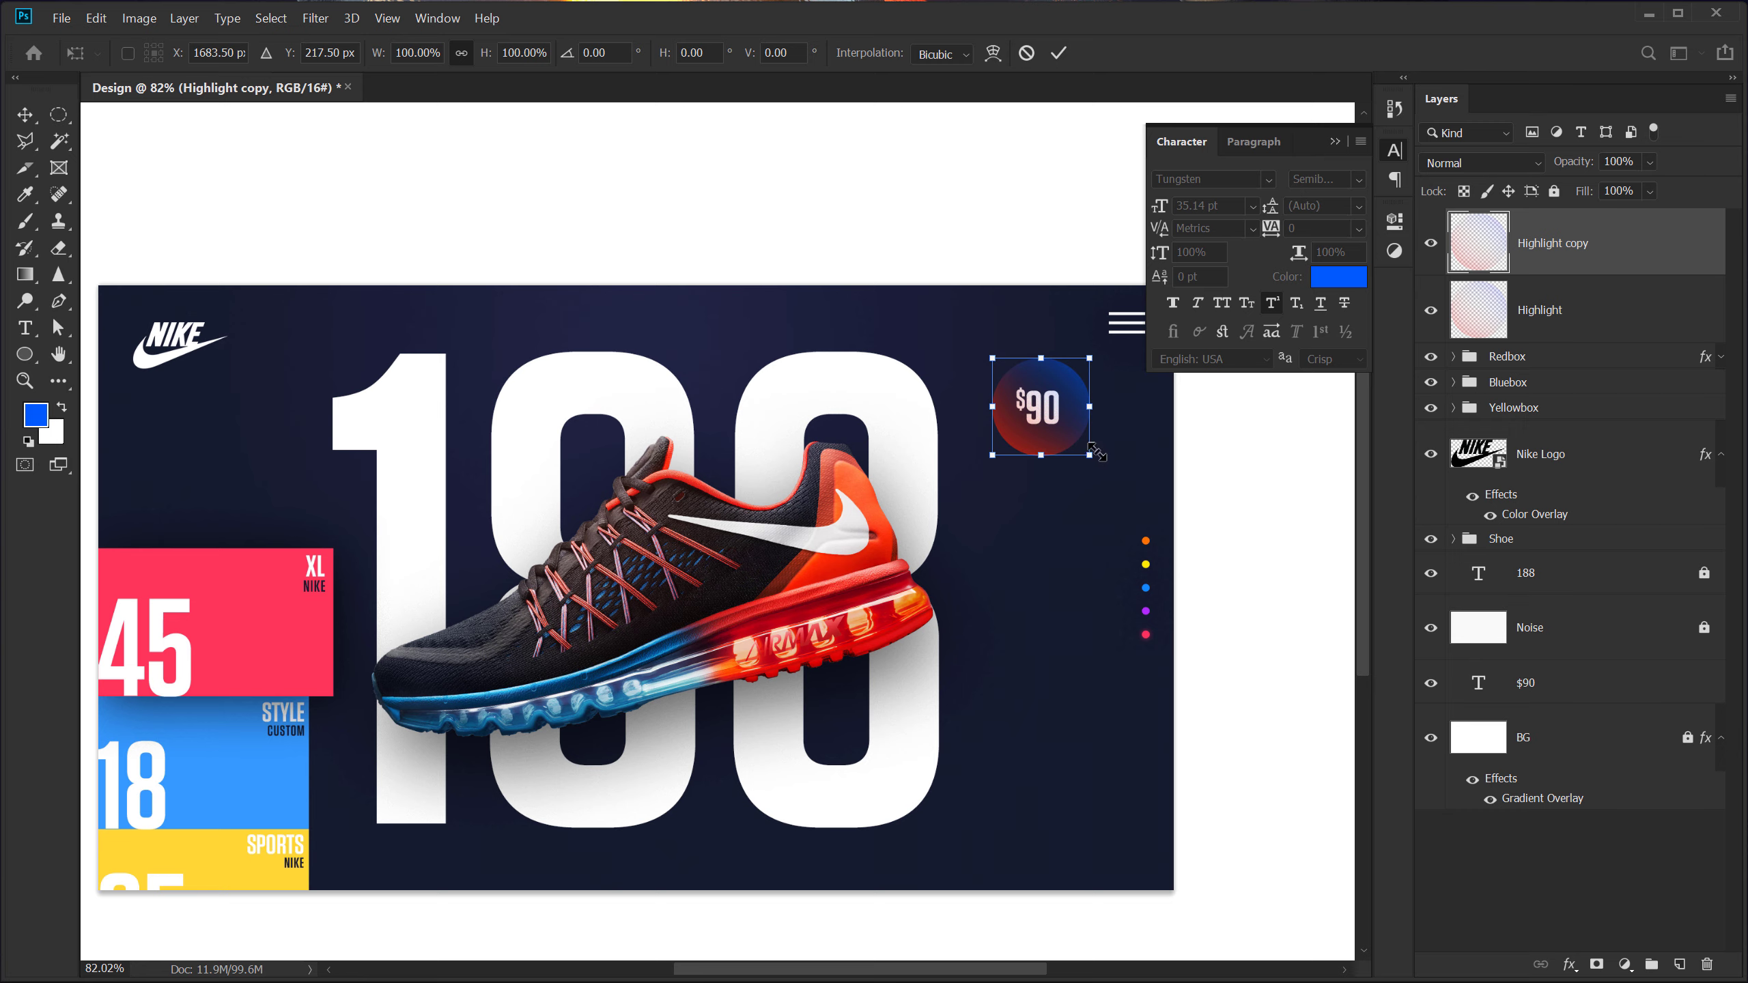
left_click_drag(1096, 453, 1204, 551)
left_click_drag(1084, 500, 988, 781)
left_click_drag(1095, 847, 980, 734)
left_click_drag(899, 665, 879, 651)
key("Return")
Move the copy below the 188 layer, scaled about 191%, behind the shoe's lower right
left_click(1525, 861)
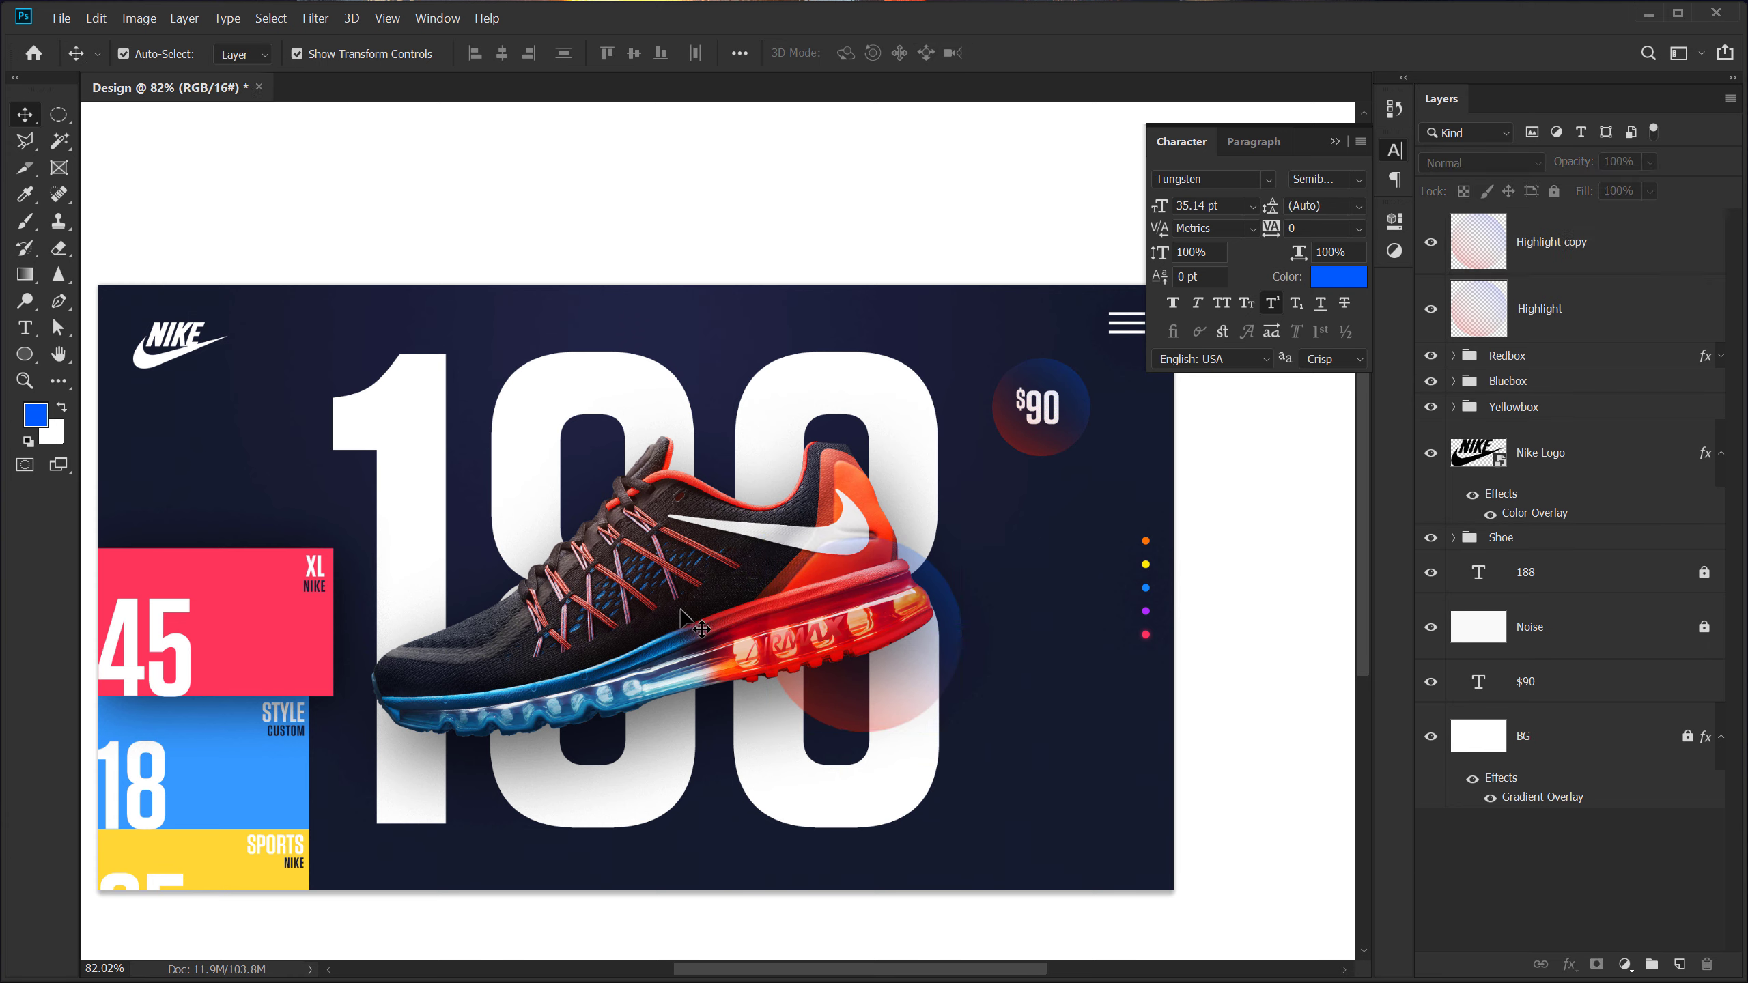
left_click_drag(1553, 256, 1586, 597)
key("ctrl+t")
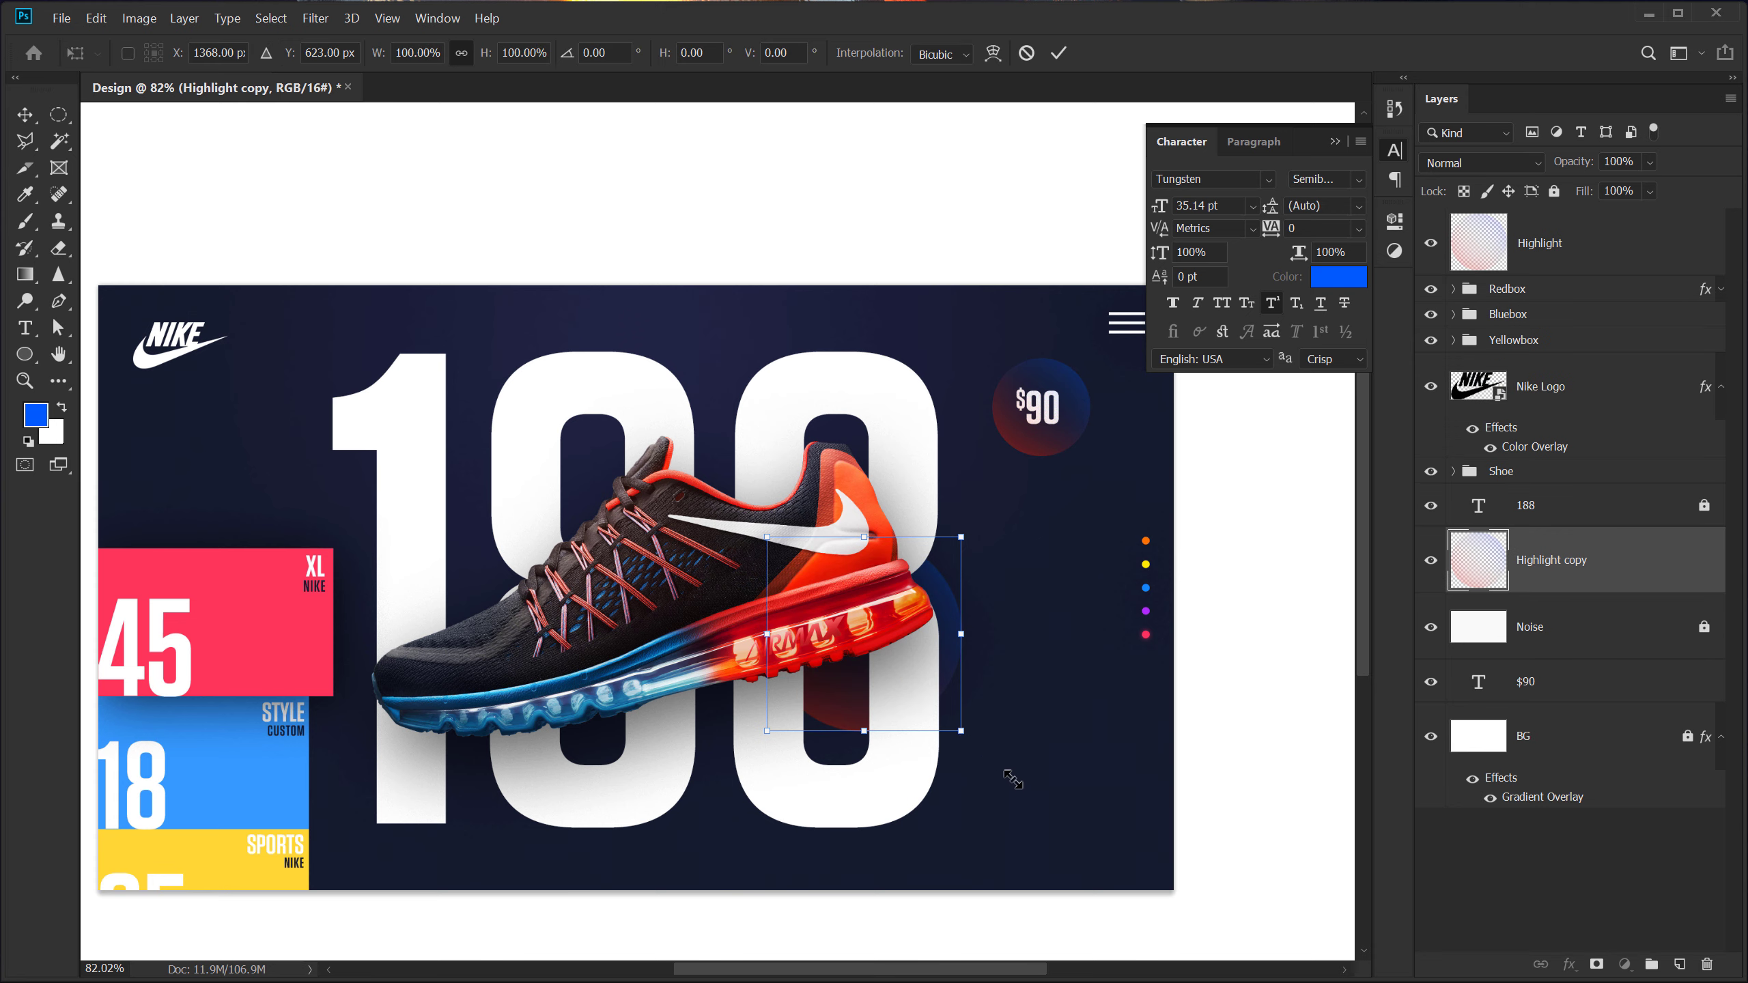
left_click_drag(960, 730, 1049, 819)
left_click_drag(980, 682, 320, 285)
key("Return")
Alt-drag a second glow copy, shrink it to about 57%, and place it behind the Nike logo
left_click_drag(273, 333, 420, 361)
left_click_drag(166, 187, 326, 344)
left_click_drag(497, 523, 415, 467)
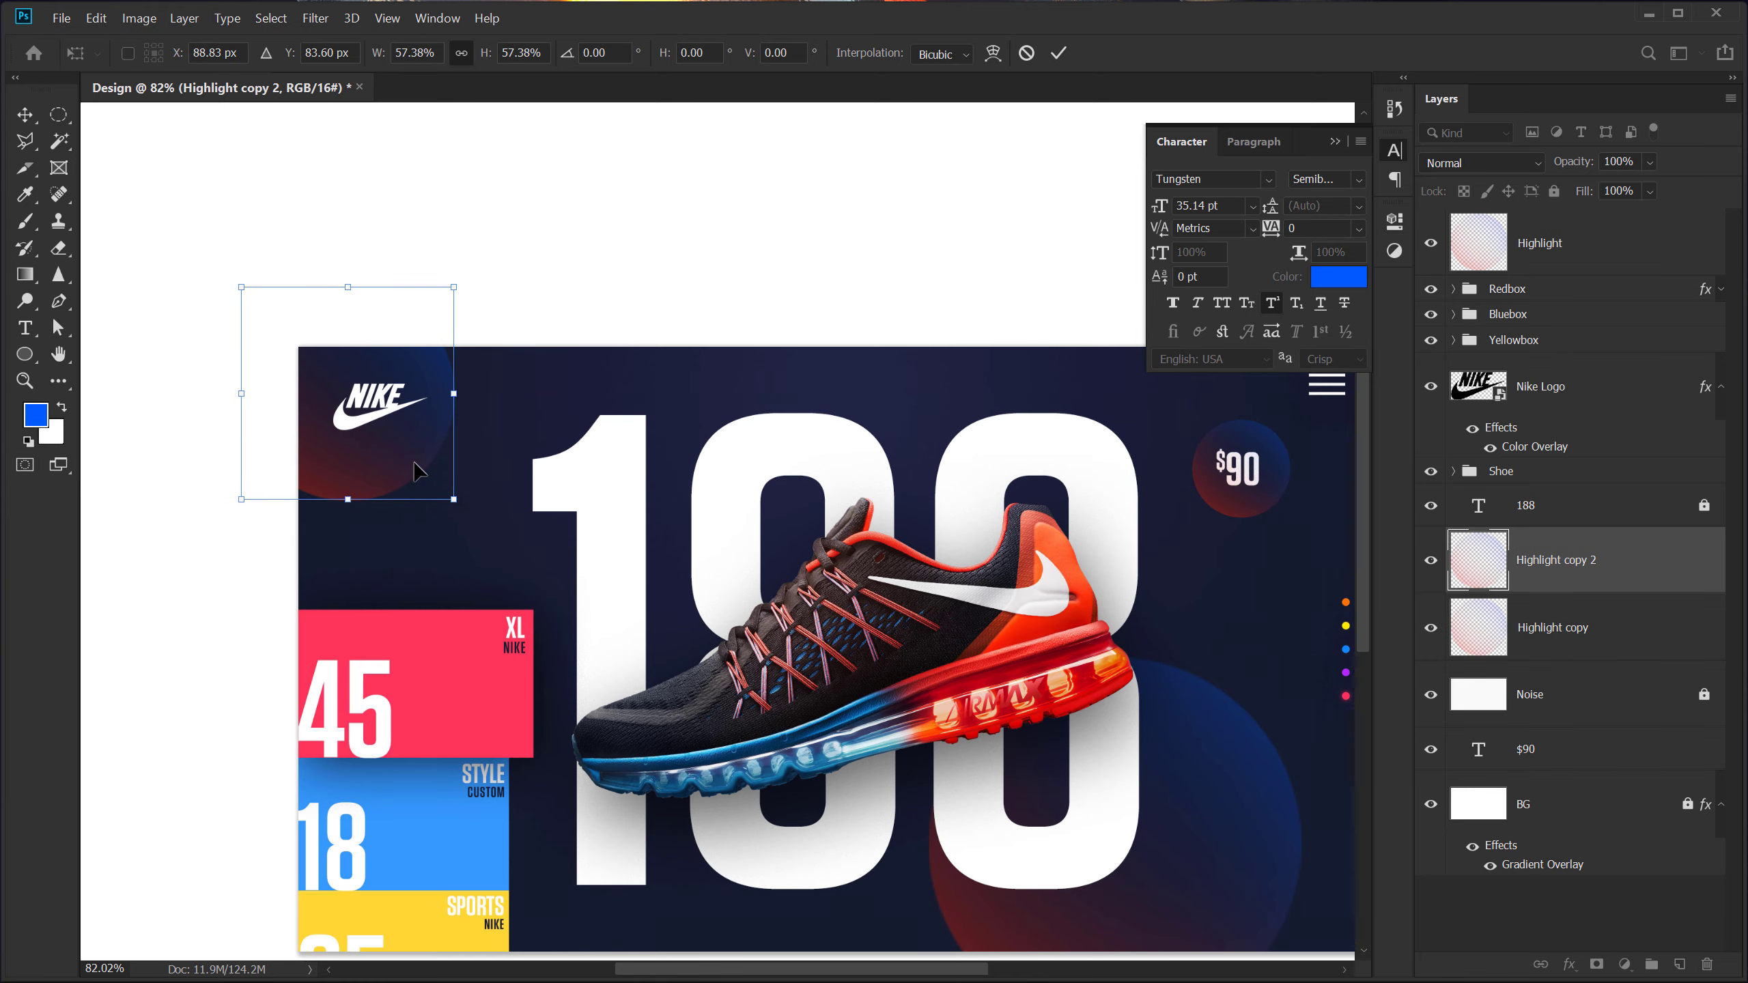
key("Return")
left_click(156, 519)
scroll(626, 470, "down", 2)
left_click_drag(888, 548, 822, 454)
left_click(1334, 143)
scroll(1325, 898, "up", 2)
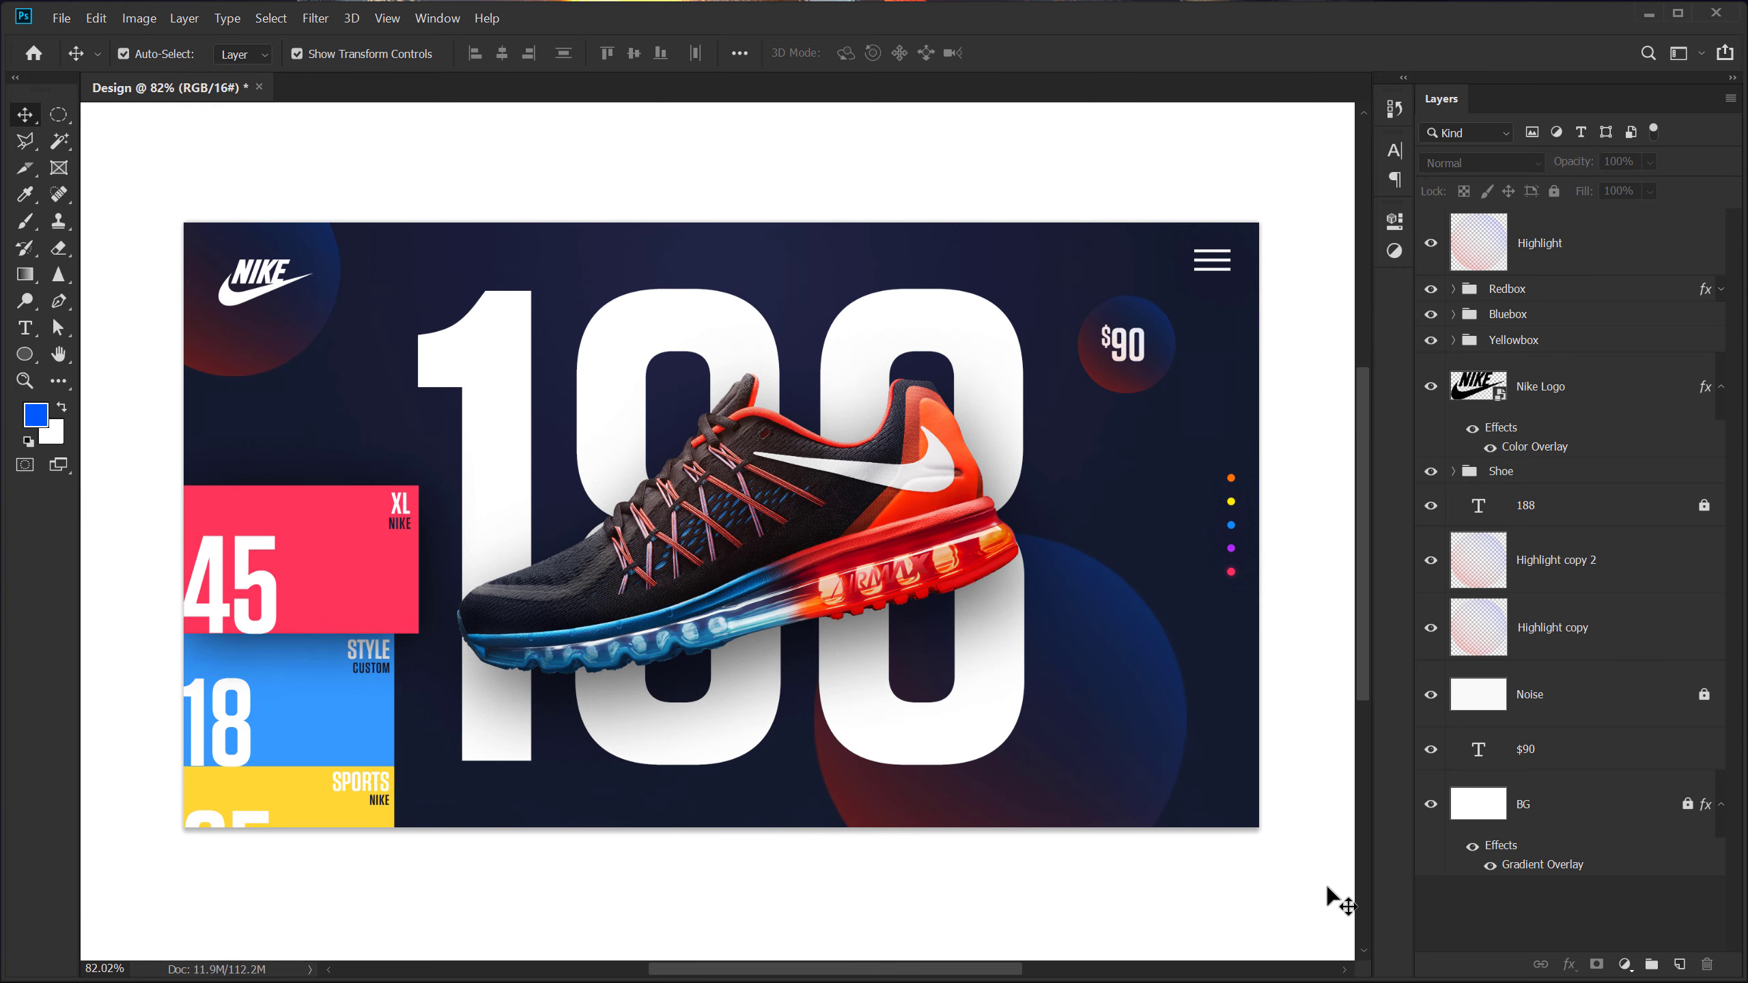
Add a Photo Filter adjustment layer with Cooling Filter (LBB) at 18% density, toggling it to compare
left_click(1625, 963)
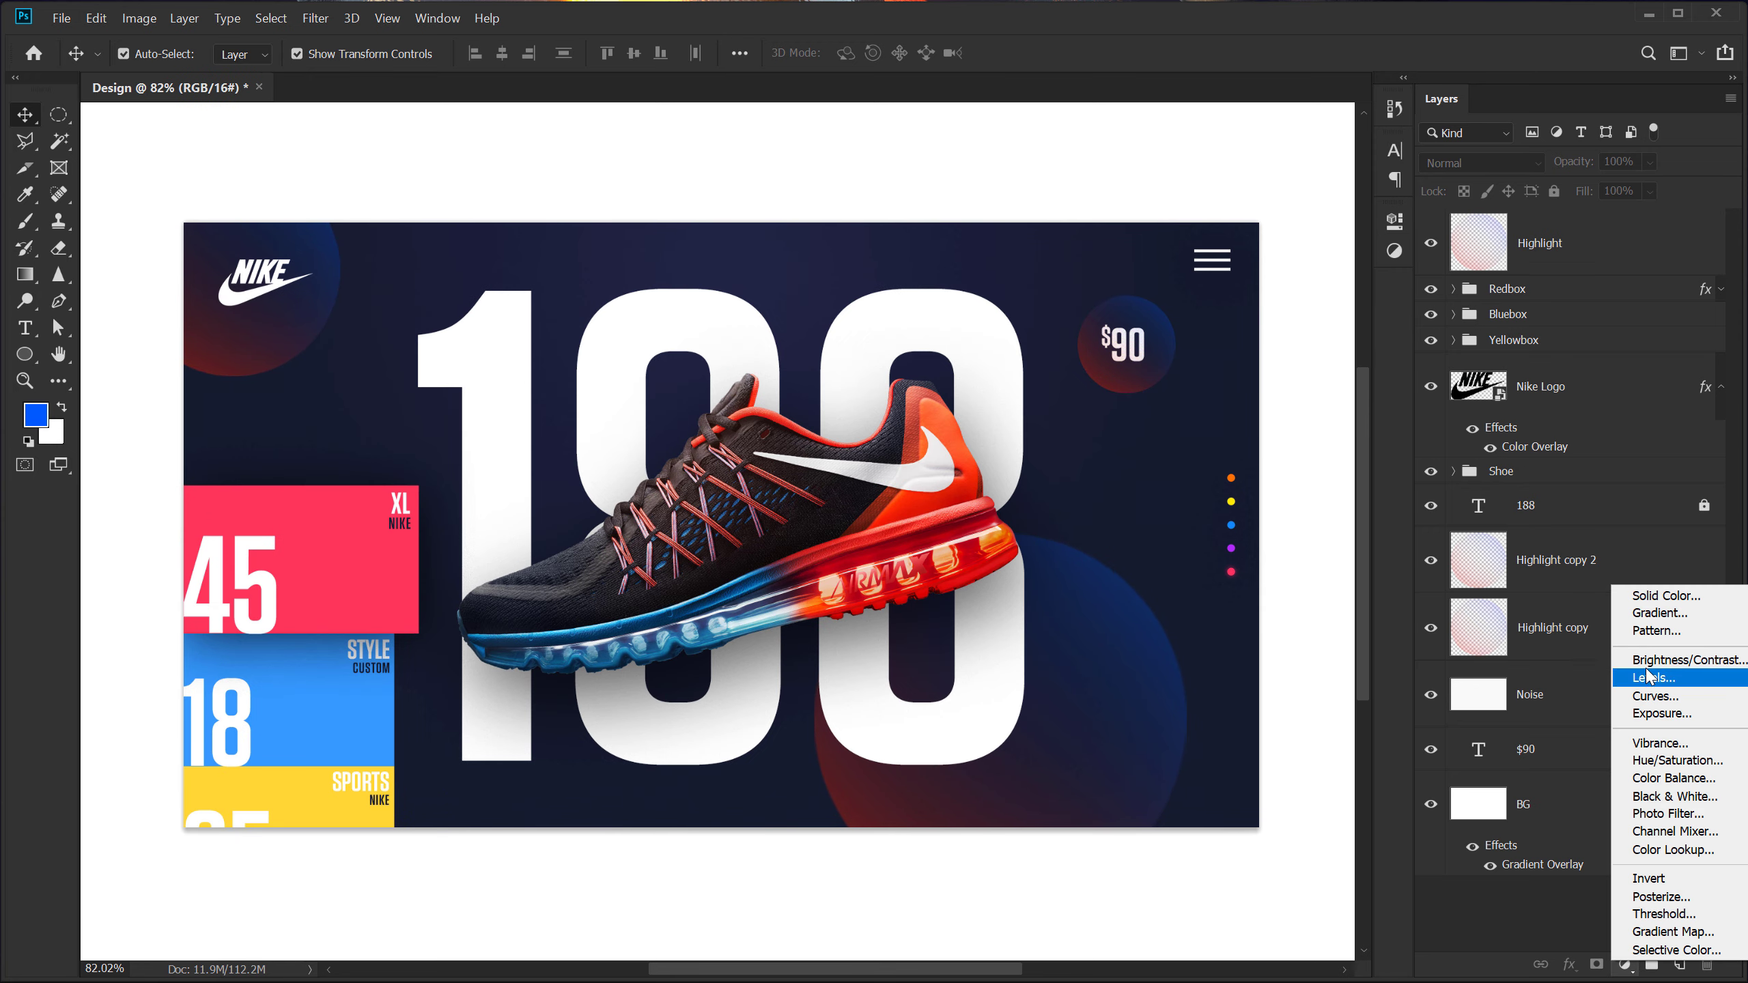
left_click(1664, 819)
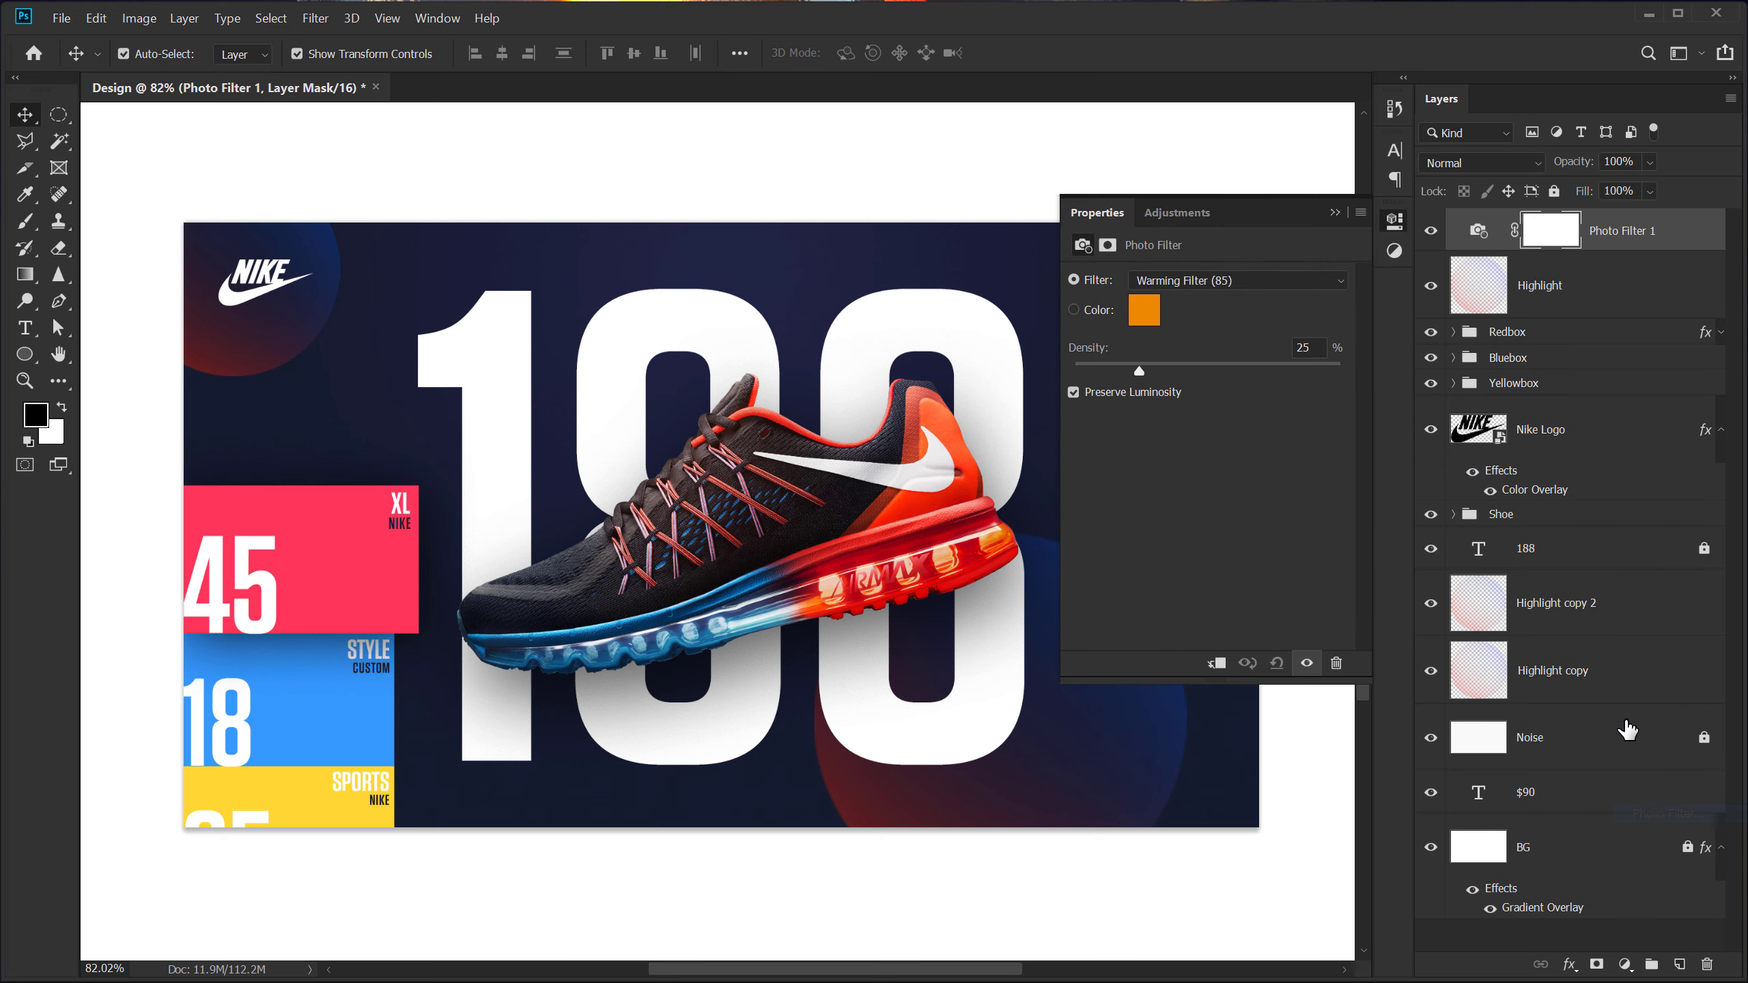
left_click(1174, 283)
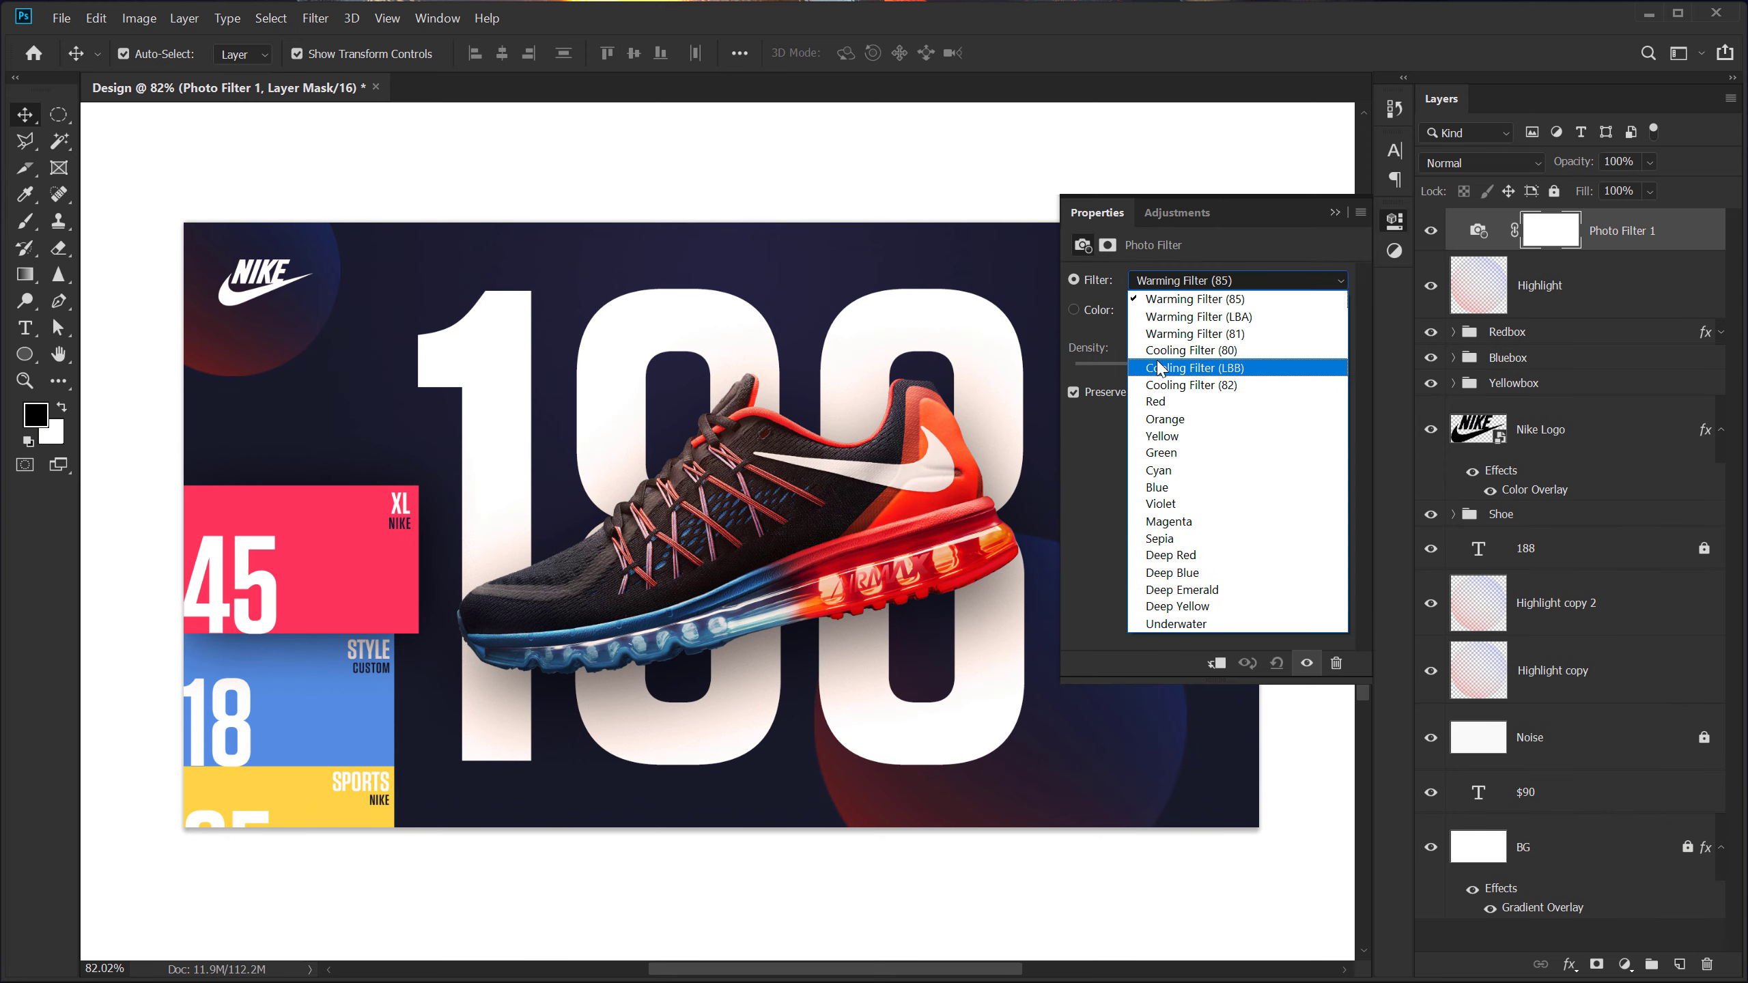
left_click(1207, 368)
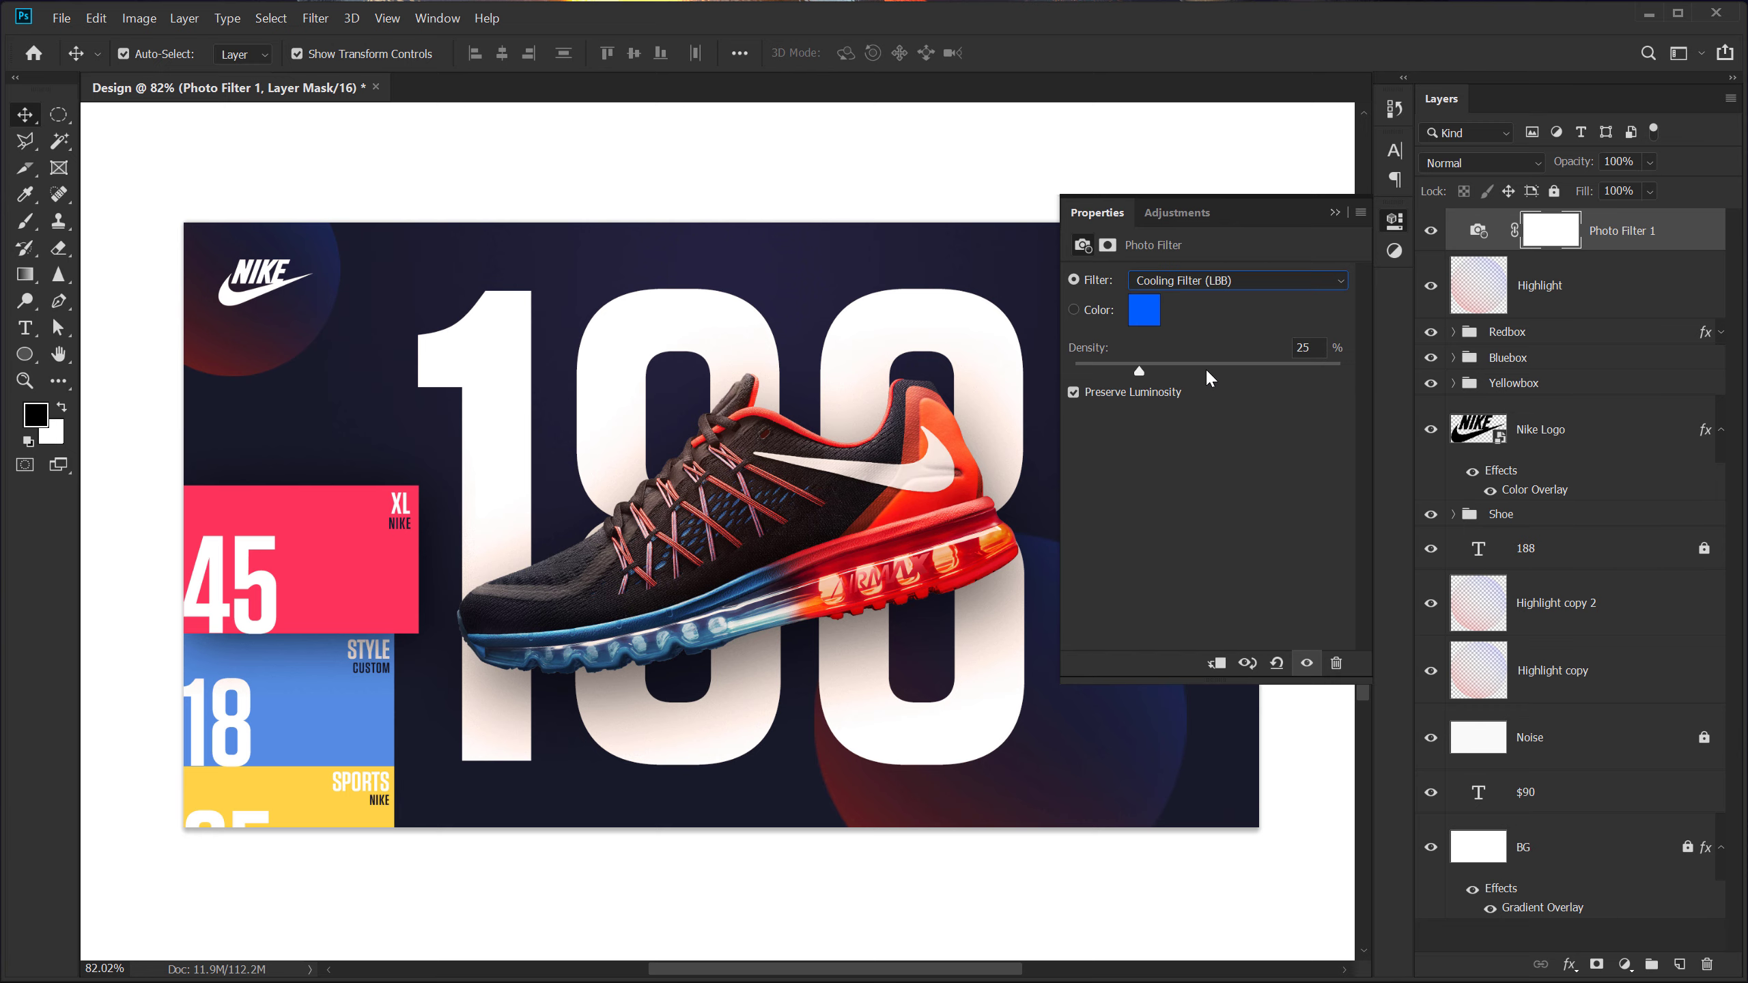
key("Tab")
type("18")
left_click(1334, 212)
left_click(1430, 231)
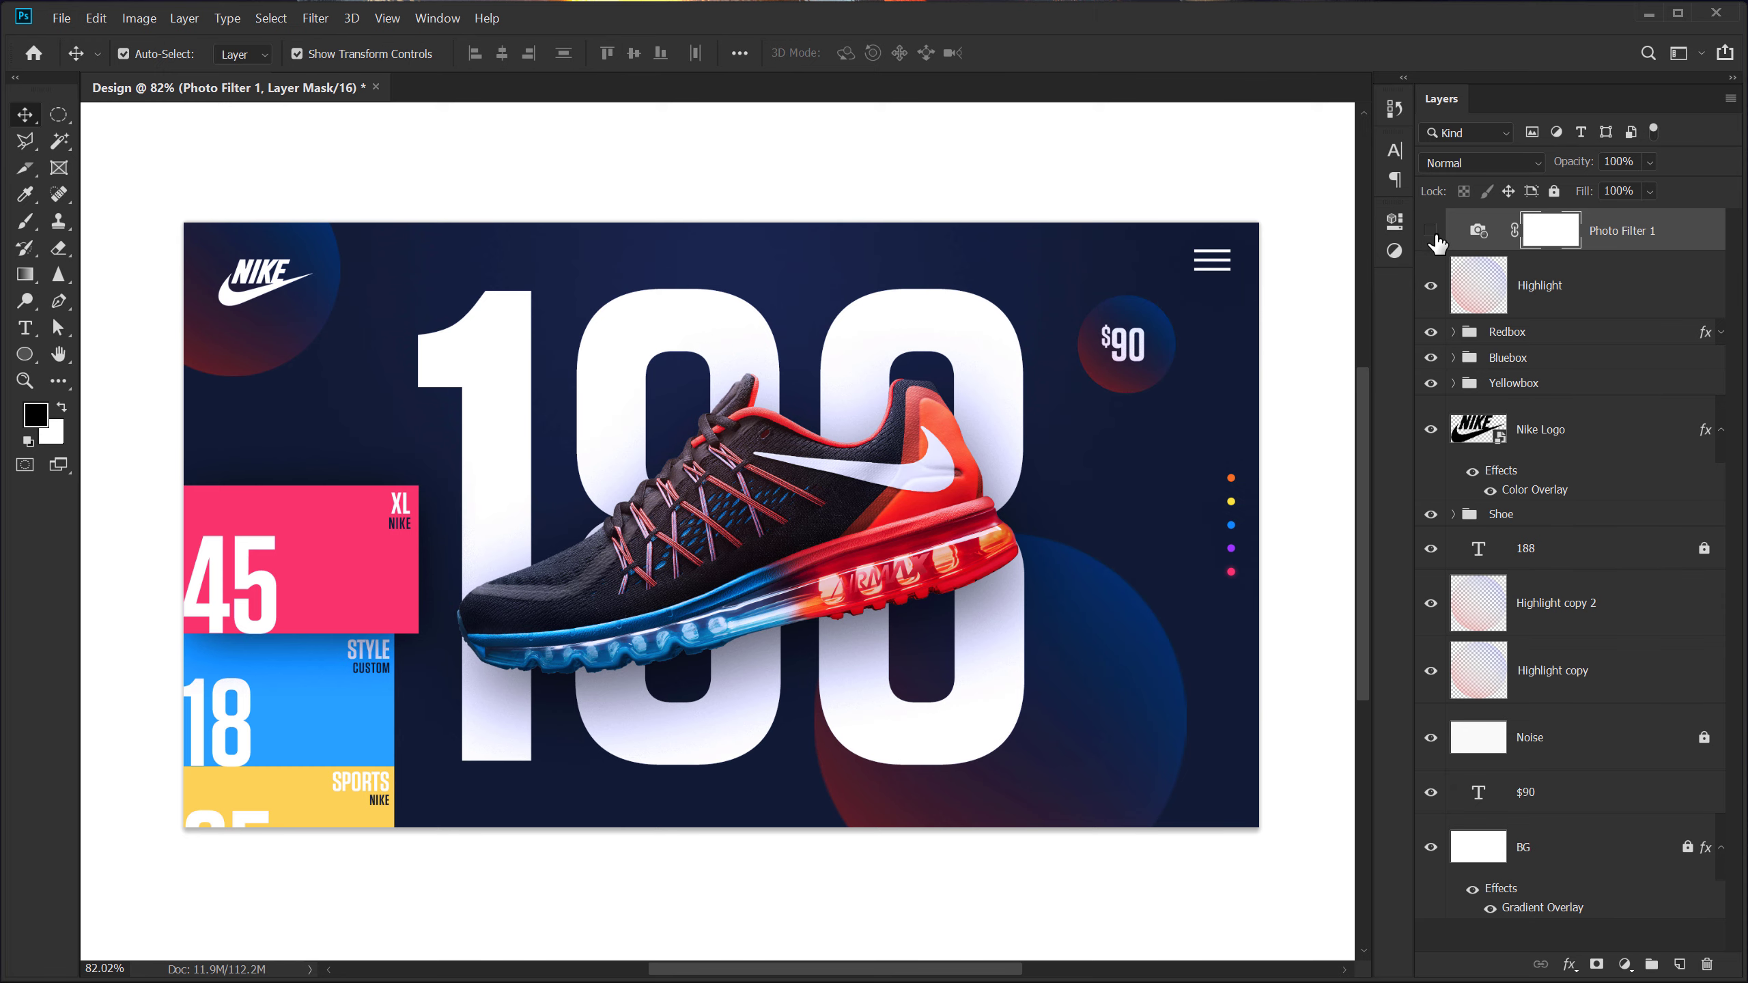
left_click(1432, 234)
scroll(757, 506, "up", 1)
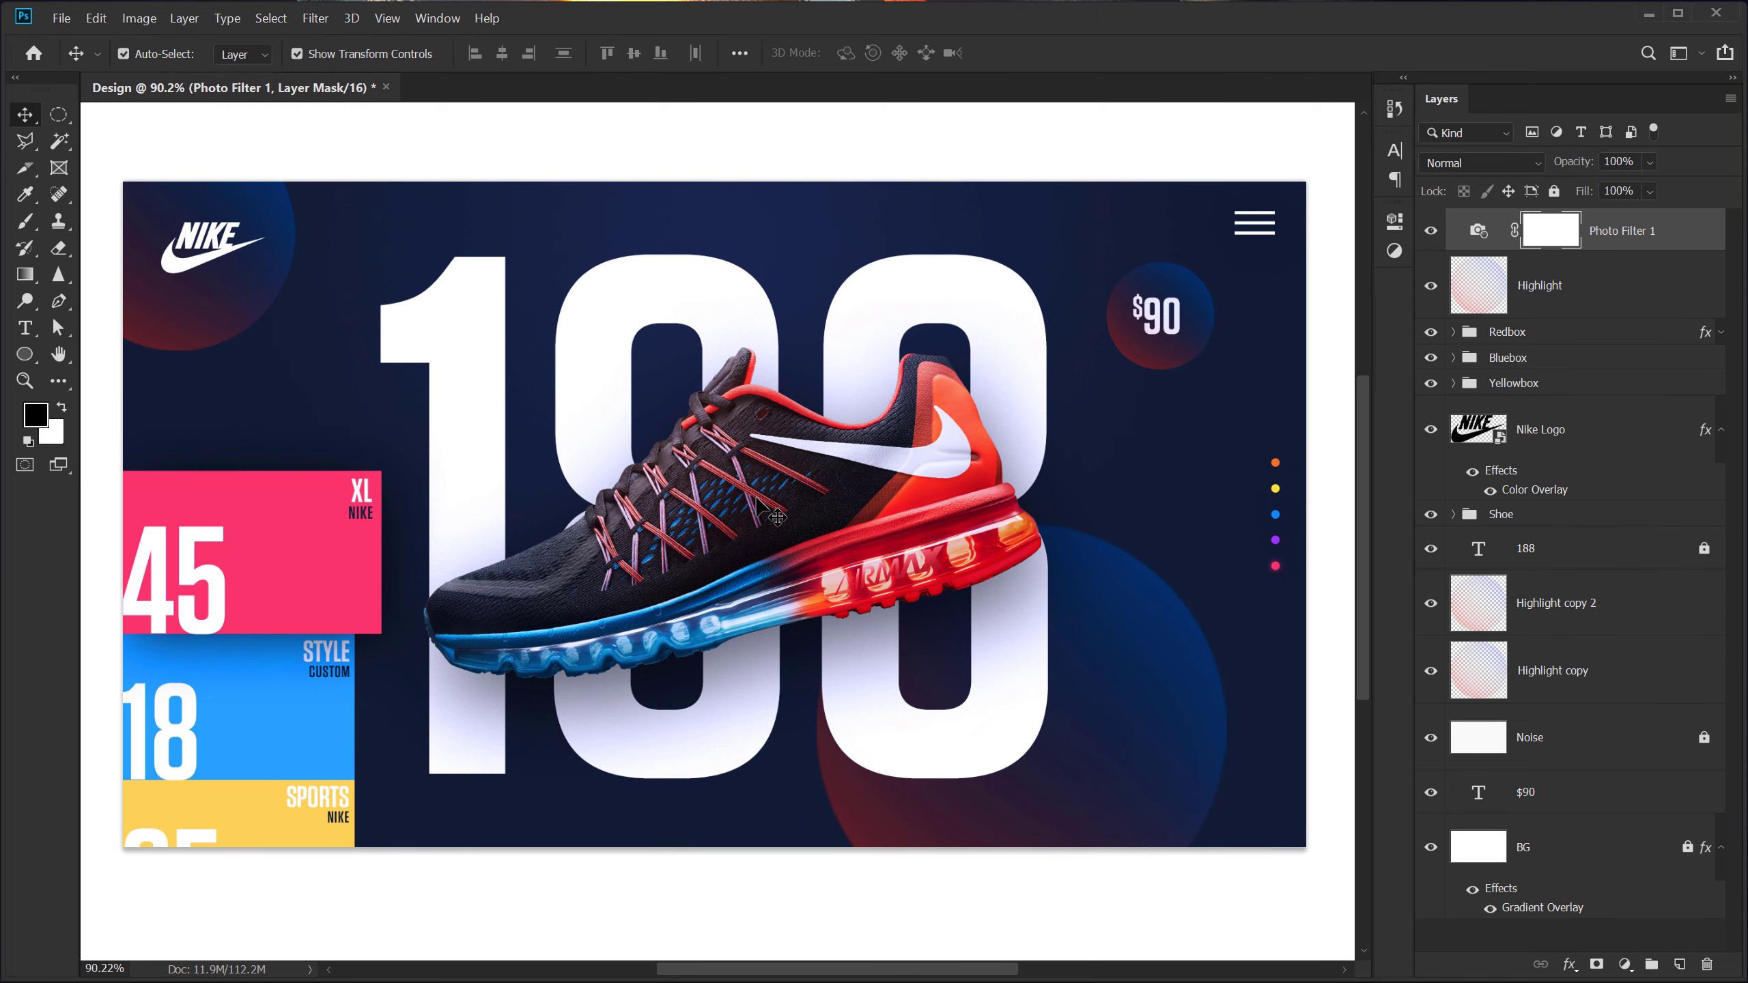